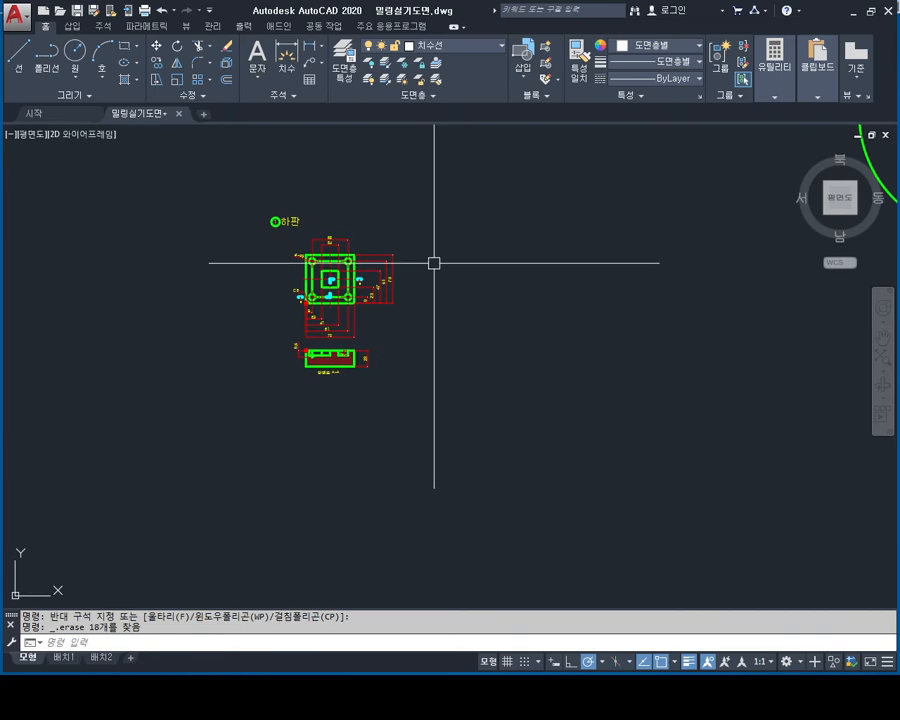
- Find the bordered sheet titled 범용밀링 실기시험(기본작업) among the drawings to serve as a template
{"action": "mouse_move", "coordinate": [438, 270]}
{"action": "middle_mouse_down"}
{"action": "mouse_move", "coordinate": [384, 326]}
{"action": "mouse_move", "coordinate": [398, 350]}
{"action": "mouse_move", "coordinate": [389, 458]}
{"action": "middle_mouse_up"}
{"action": "scroll", "coordinate": [378, 315], "scroll_direction": "down", "scroll_amount": 2}
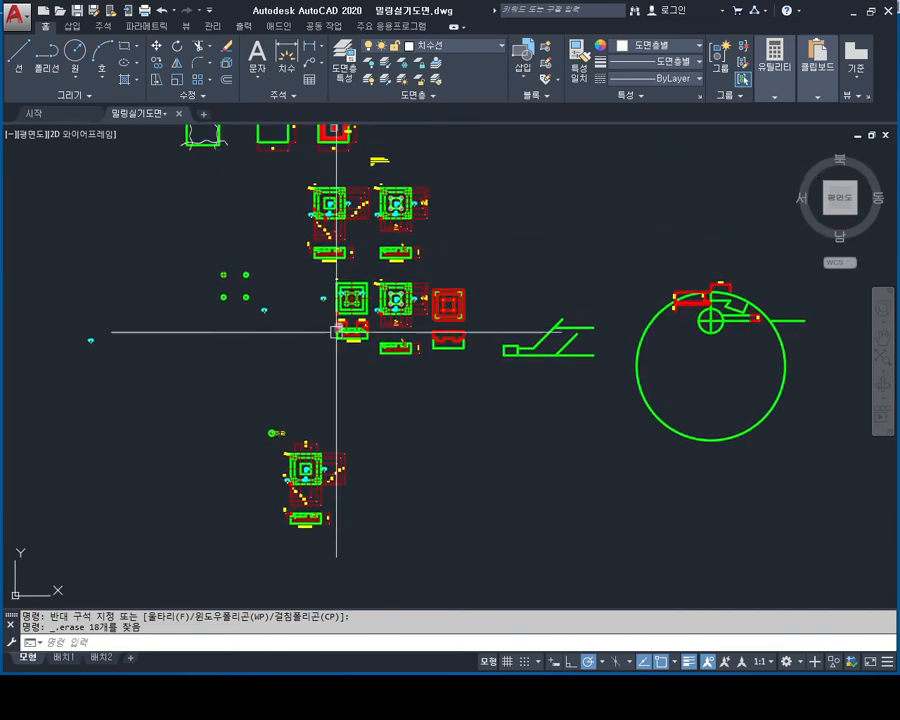
{"action": "scroll", "coordinate": [337, 331], "scroll_direction": "down", "scroll_amount": 3}
{"action": "scroll", "coordinate": [324, 244], "scroll_direction": "up", "scroll_amount": 2}
{"action": "scroll", "coordinate": [257, 362], "scroll_direction": "up", "scroll_amount": 2}
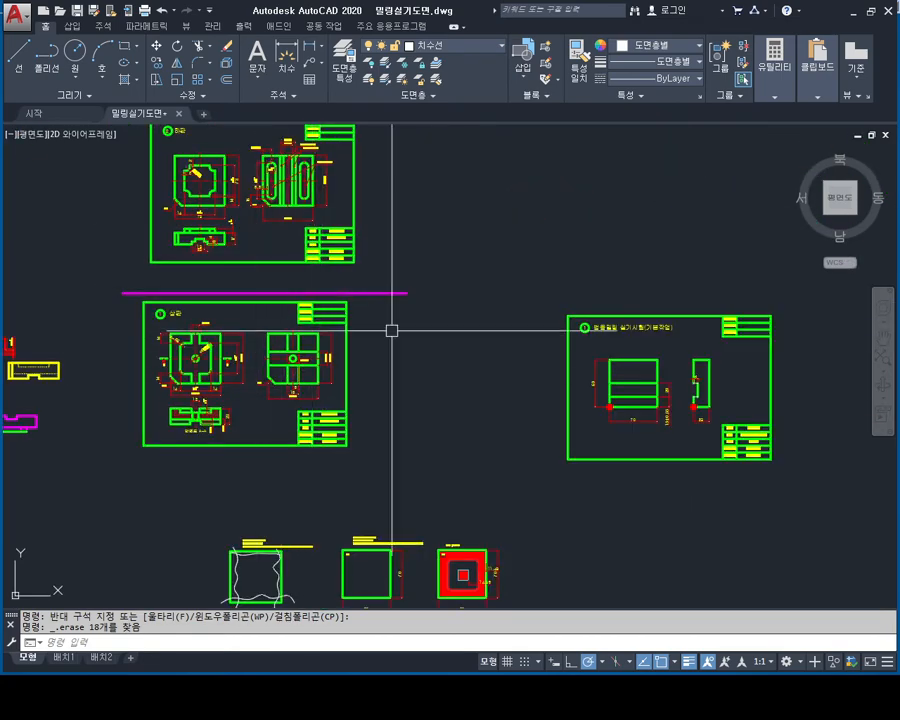
{"action": "middle_click_drag", "start_coordinate": [391, 330], "coordinate": [281, 315]}
{"action": "middle_click_drag", "start_coordinate": [213, 357], "coordinate": [384, 333]}
{"action": "scroll", "coordinate": [374, 305], "scroll_direction": "down", "scroll_amount": 2}
{"action": "middle_click_drag", "start_coordinate": [582, 324], "coordinate": [674, 444]}
{"action": "scroll", "coordinate": [490, 373], "scroll_direction": "down", "scroll_amount": 4}
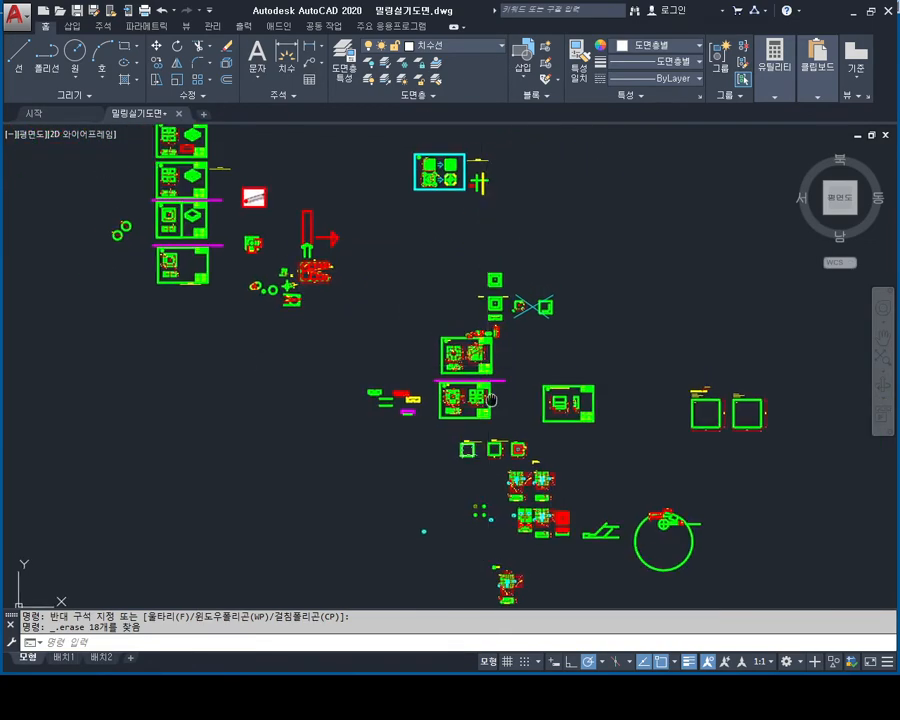
{"action": "middle_click_drag", "start_coordinate": [490, 400], "coordinate": [535, 444]}
{"action": "middle_click_drag", "start_coordinate": [722, 430], "coordinate": [541, 357]}
{"action": "scroll", "coordinate": [420, 372], "scroll_direction": "up", "scroll_amount": 8}
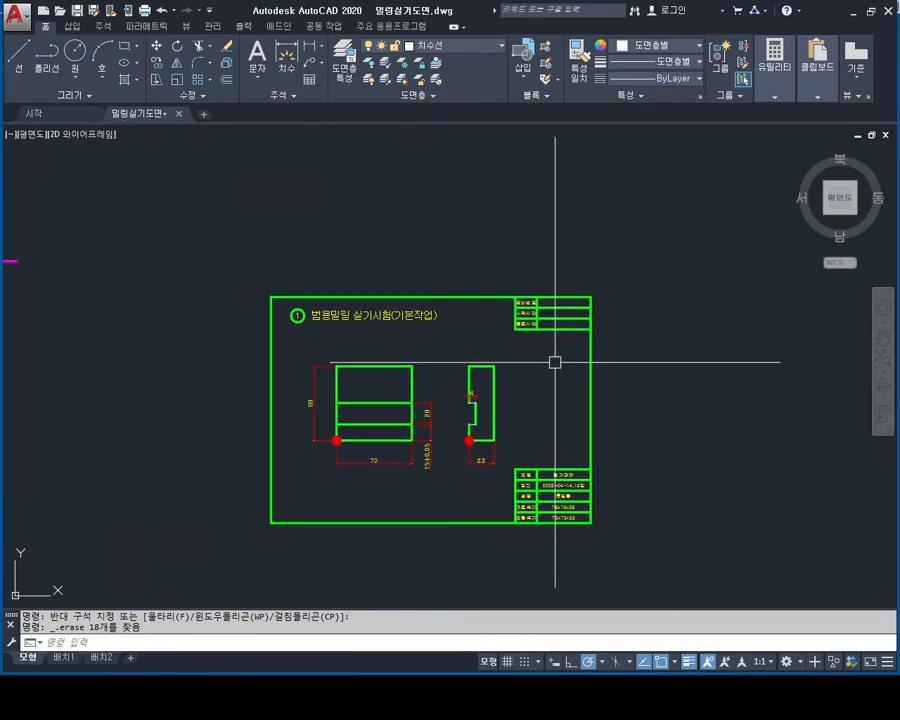
- Copy the whole 범용밀링 실기시험(기본작업) sheet into the empty space below and to the right of the 하판 drawing
{"action": "left_click", "coordinate": [660, 268]}
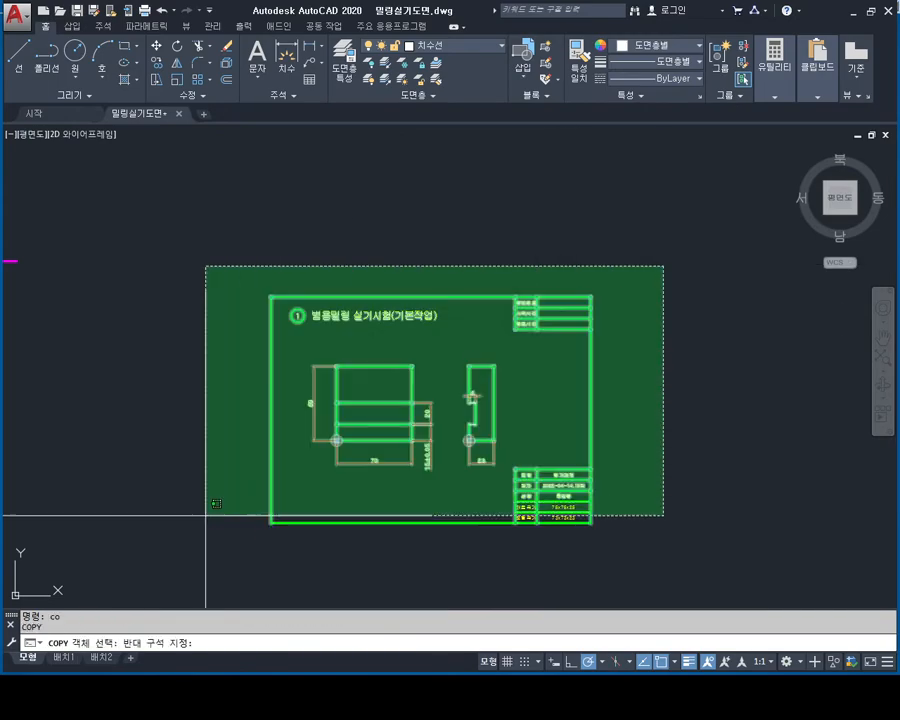
{"action": "left_click", "coordinate": [205, 502]}
{"action": "key", "text": "Return"}
{"action": "scroll", "coordinate": [400, 503], "scroll_direction": "down", "scroll_amount": 5}
{"action": "mouse_move", "coordinate": [429, 603]}
{"action": "middle_mouse_down"}
{"action": "mouse_move", "coordinate": [443, 509]}
{"action": "mouse_move", "coordinate": [398, 380]}
{"action": "middle_mouse_up"}
{"action": "scroll", "coordinate": [400, 375], "scroll_direction": "up", "scroll_amount": 5}
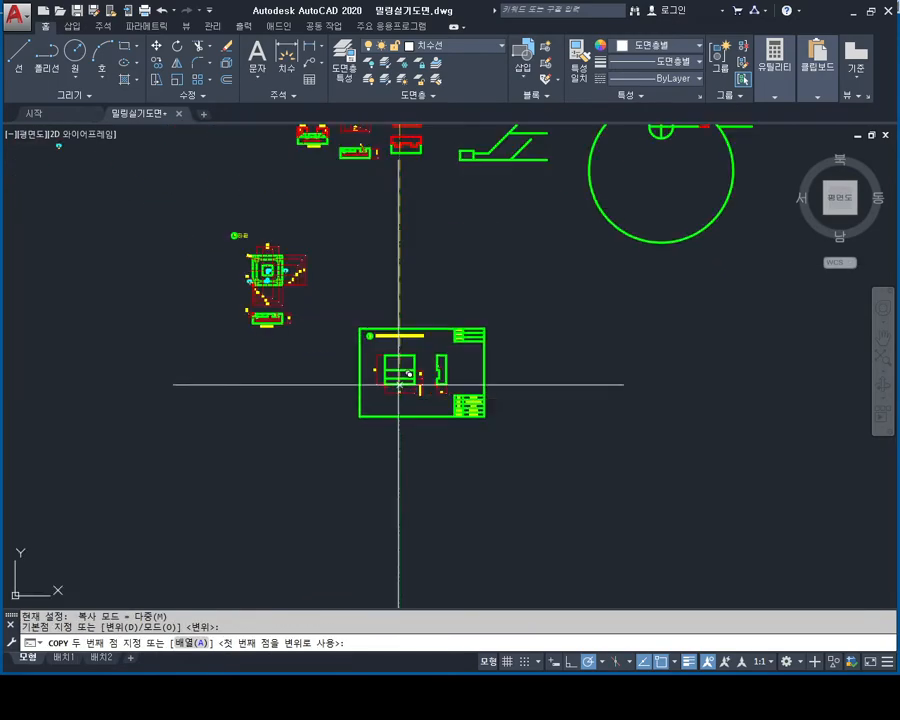
{"action": "left_click", "coordinate": [398, 379]}
{"action": "key", "text": "Escape"}
{"action": "key", "text": "Escape"}
- Erase the front and side views with their dimensions from the copied sheet
{"action": "scroll", "coordinate": [468, 360], "scroll_direction": "up", "scroll_amount": 6}
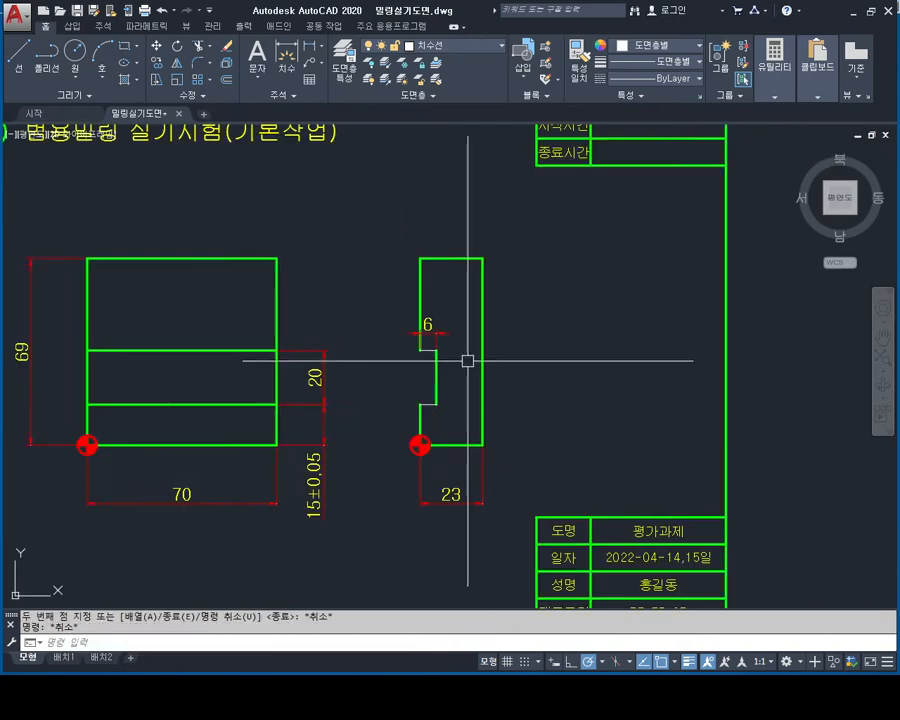
{"action": "scroll", "coordinate": [477, 400], "scroll_direction": "down", "scroll_amount": 4}
{"action": "key", "text": "Escape"}
{"action": "left_click", "coordinate": [502, 350]}
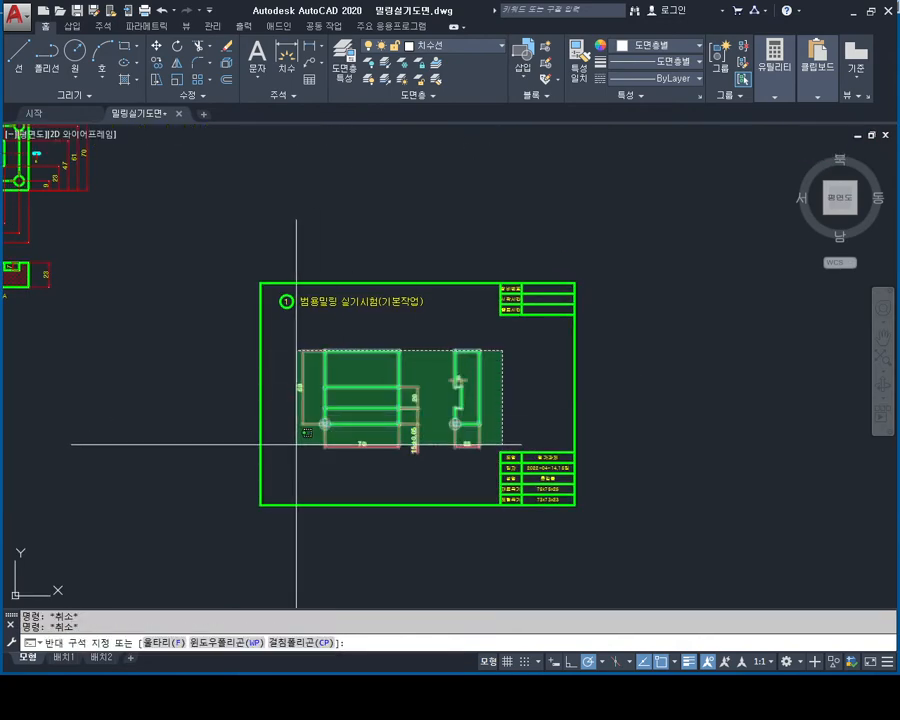
{"action": "left_click", "coordinate": [297, 445]}
{"action": "key", "text": "Delete"}
- Erase the numbered balloon and the 범용밀링 실기시험(기본작업) title from the copied sheet
{"action": "scroll", "coordinate": [402, 376], "scroll_direction": "up", "scroll_amount": 2}
{"action": "left_click", "coordinate": [460, 368]}
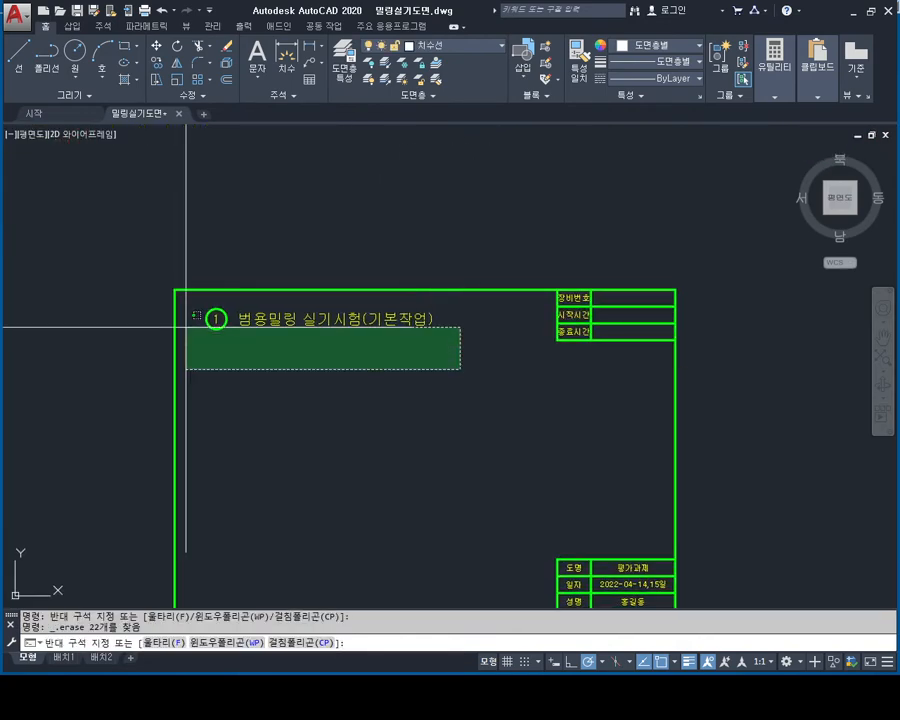
{"action": "left_click", "coordinate": [186, 327]}
{"action": "key", "text": "Delete"}
{"action": "mouse_move", "coordinate": [406, 338]}
{"action": "middle_mouse_down"}
{"action": "mouse_move", "coordinate": [324, 356]}
{"action": "mouse_move", "coordinate": [354, 337]}
{"action": "middle_mouse_up"}
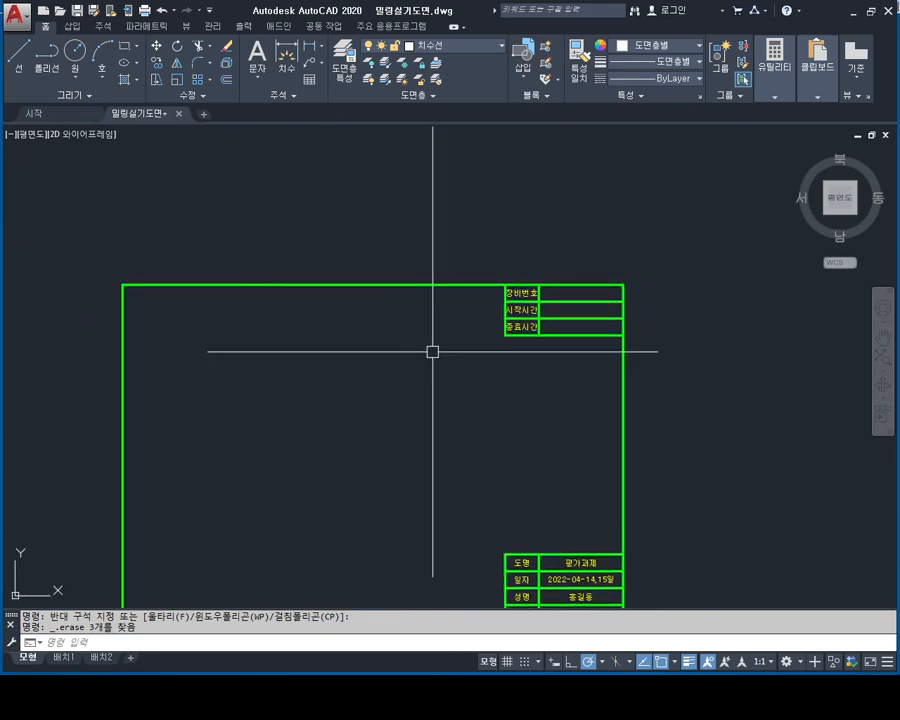
{"action": "scroll", "coordinate": [490, 368], "scroll_direction": "up", "scroll_amount": 4}
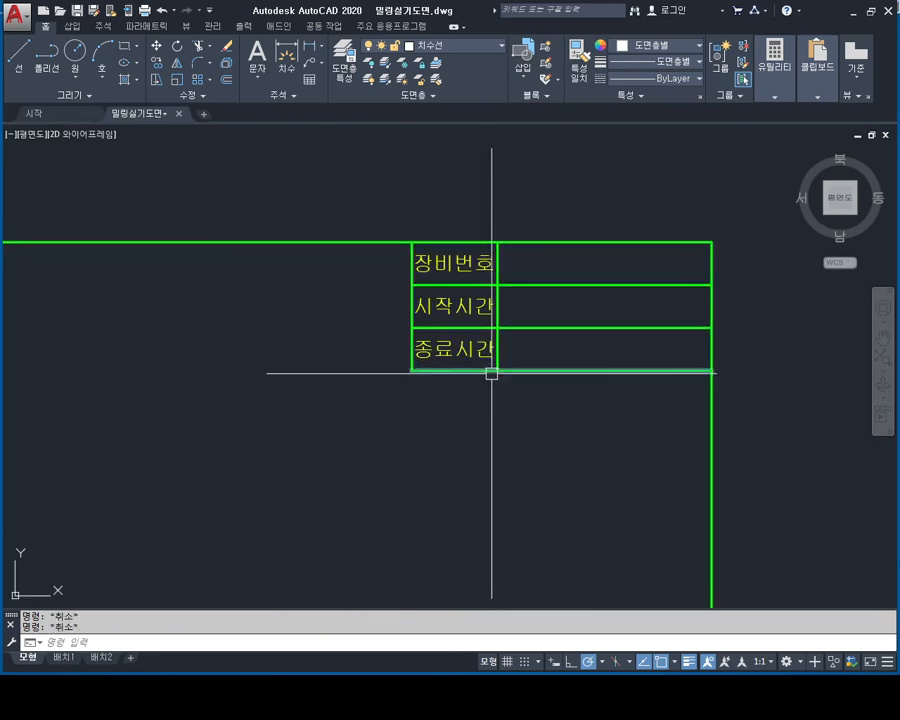
{"action": "left_click", "coordinate": [564, 468]}
{"action": "key", "text": "Escape"}
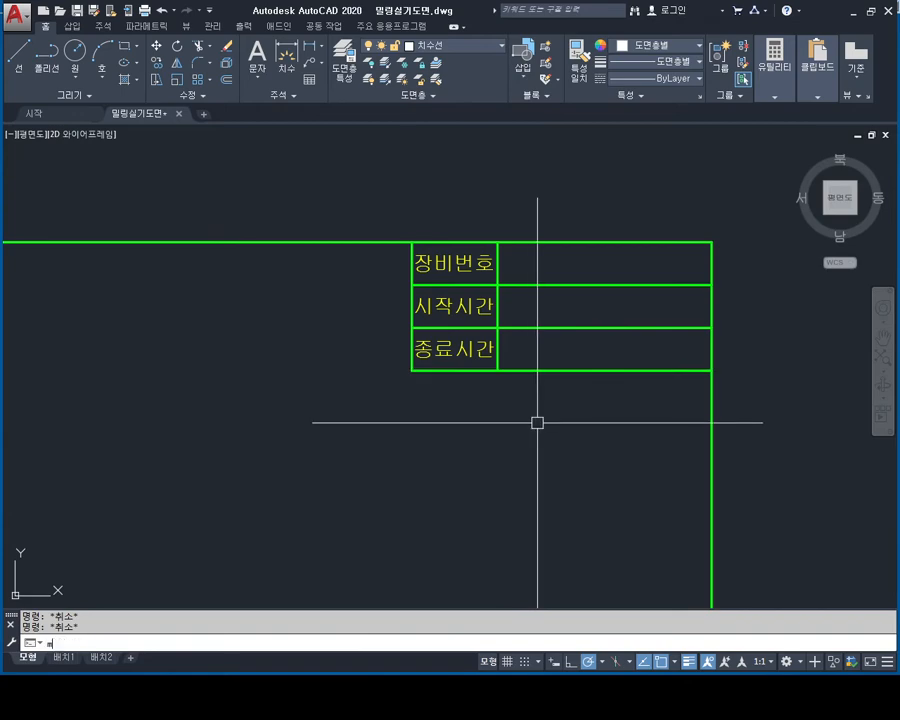
{"action": "left_click", "coordinate": [594, 460]}
{"action": "left_click", "coordinate": [406, 277]}
{"action": "key", "text": "Return"}
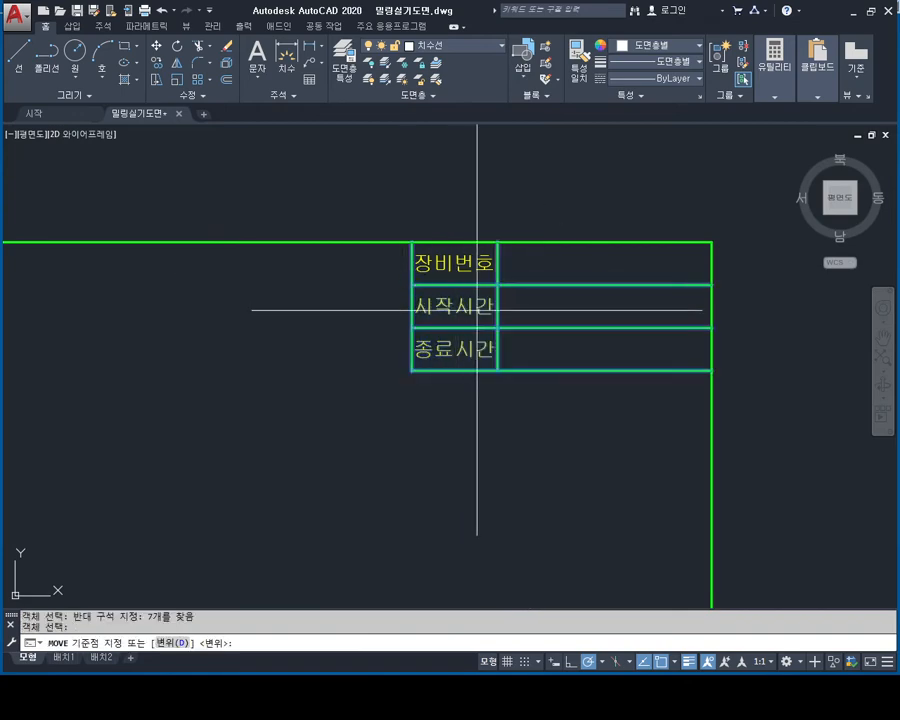
{"action": "key", "text": "Escape"}
- Move the 장비번호/시작시간/종료시간 table out of the copied frame to the empty space below and left of it
{"action": "left_click", "coordinate": [563, 412]}
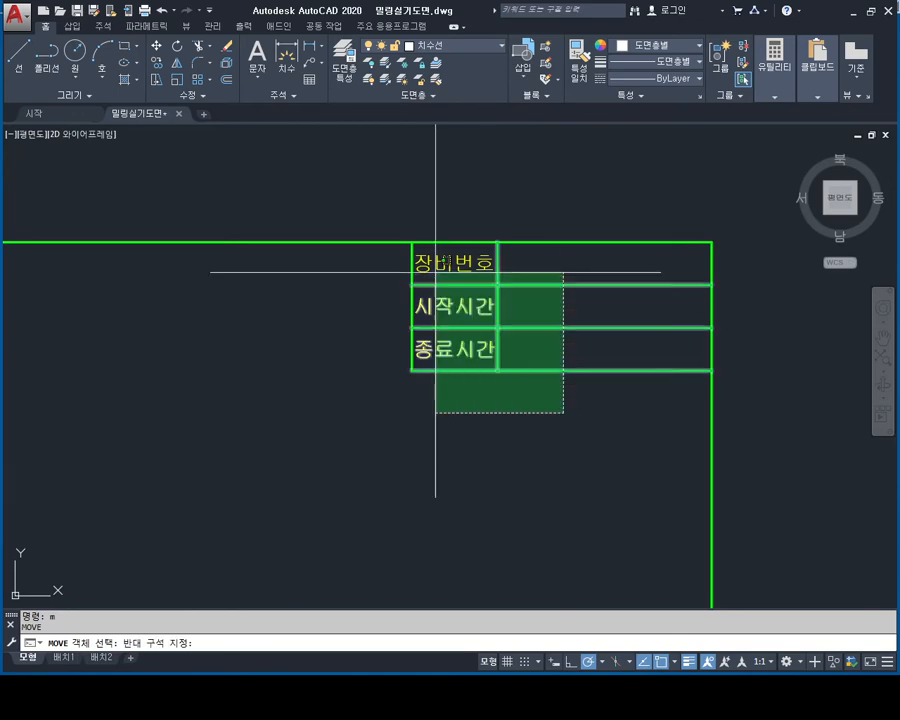
{"action": "left_click", "coordinate": [434, 271]}
{"action": "key", "text": "Return"}
{"action": "left_click", "coordinate": [467, 308]}
{"action": "scroll", "coordinate": [476, 325], "scroll_direction": "down", "scroll_amount": 3}
{"action": "middle_click_drag", "start_coordinate": [477, 327], "coordinate": [523, 175]}
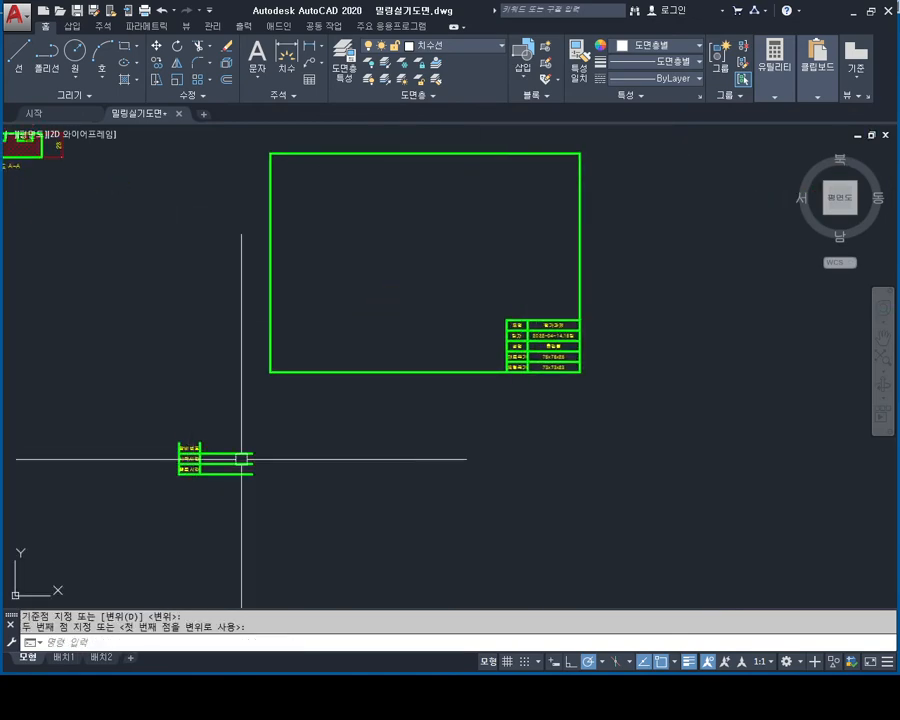
- Move the 도명/일자/성명 title block out of the copied frame to just below the detached 장비번호 table
{"action": "scroll", "coordinate": [572, 338], "scroll_direction": "up", "scroll_amount": 4}
{"action": "key", "text": "Escape"}
{"action": "type", "text": "m"}
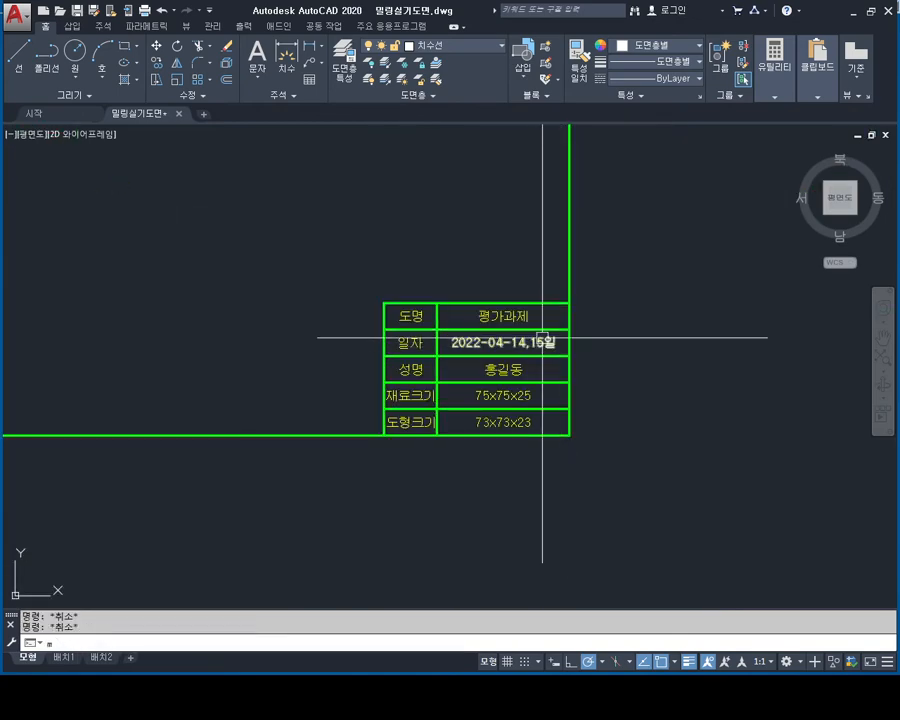
{"action": "left_click", "coordinate": [545, 271]}
{"action": "left_click", "coordinate": [300, 413]}
{"action": "key", "text": "Return"}
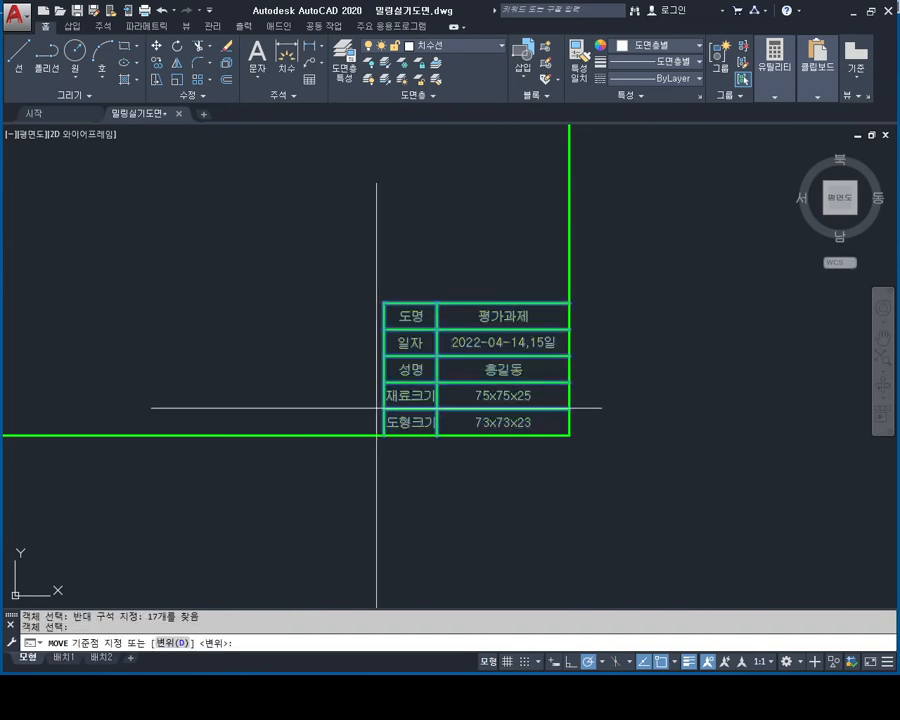
{"action": "left_click", "coordinate": [378, 410]}
{"action": "scroll", "coordinate": [350, 462], "scroll_direction": "down", "scroll_amount": 4}
{"action": "middle_click_drag", "start_coordinate": [158, 553], "coordinate": [300, 368]}
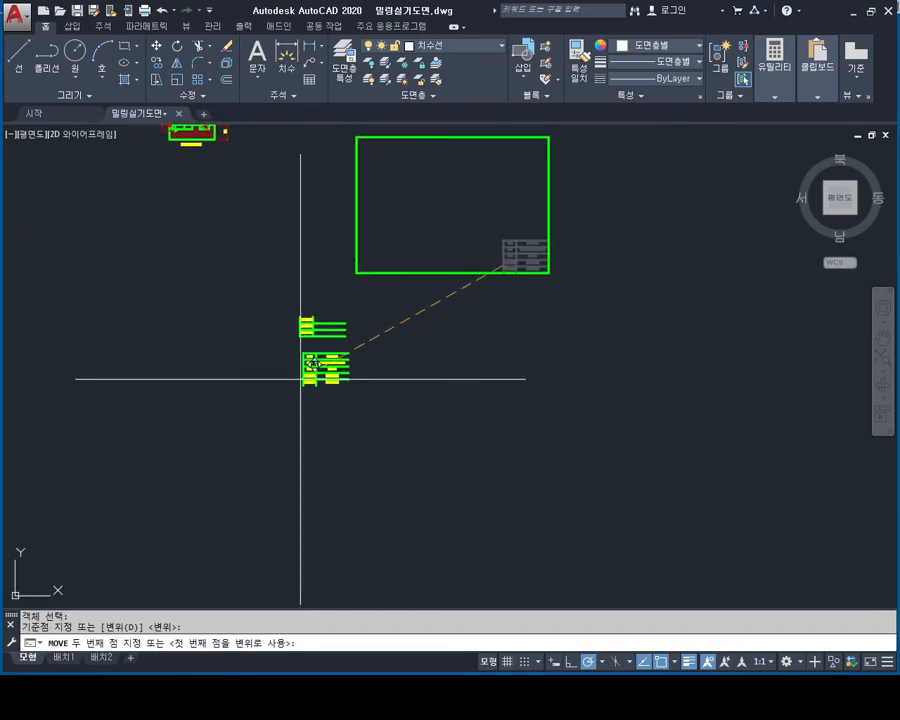
{"action": "left_click", "coordinate": [300, 370]}
{"action": "key", "text": "Escape"}
{"action": "key", "text": "Escape"}
- Move the complete 하판 drawing with its section view to the empty space left of the two detached tables
{"action": "middle_click_drag", "start_coordinate": [503, 165], "coordinate": [498, 245]}
{"action": "scroll", "coordinate": [498, 245], "scroll_direction": "up", "scroll_amount": 2}
{"action": "middle_click_drag", "start_coordinate": [423, 262], "coordinate": [506, 293]}
{"action": "scroll", "coordinate": [438, 267], "scroll_direction": "down", "scroll_amount": 2}
{"action": "middle_click_drag", "start_coordinate": [318, 240], "coordinate": [415, 285]}
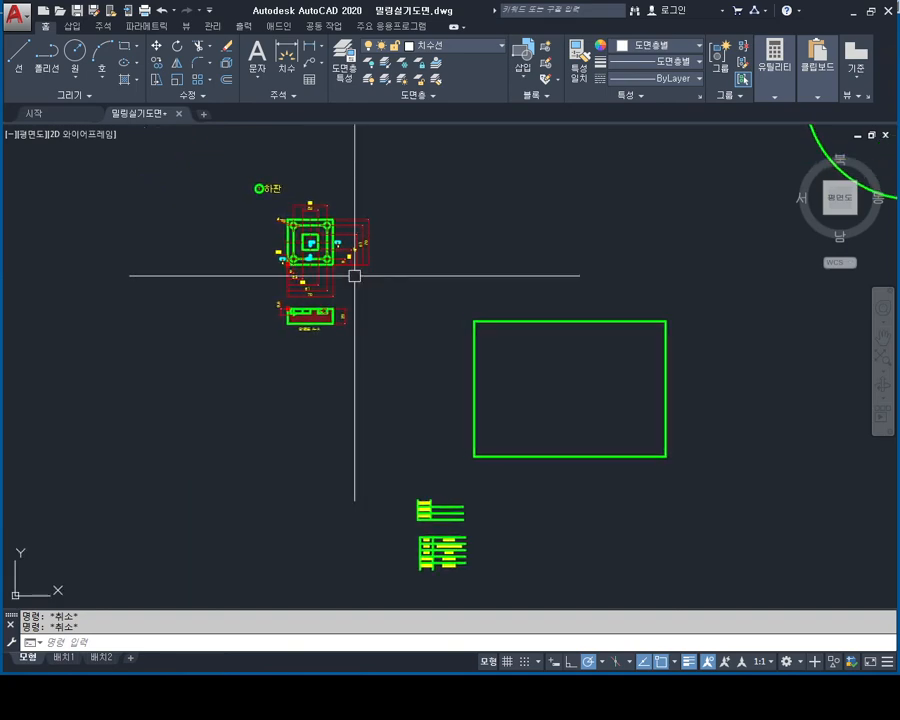
{"action": "scroll", "coordinate": [316, 239], "scroll_direction": "up", "scroll_amount": 2}
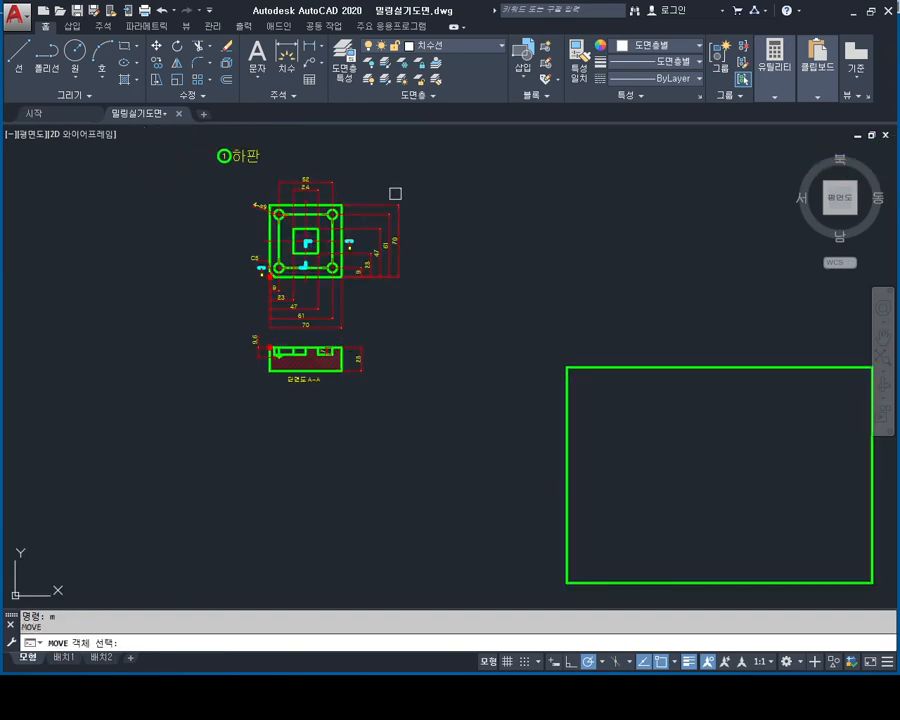
{"action": "left_click", "coordinate": [420, 150]}
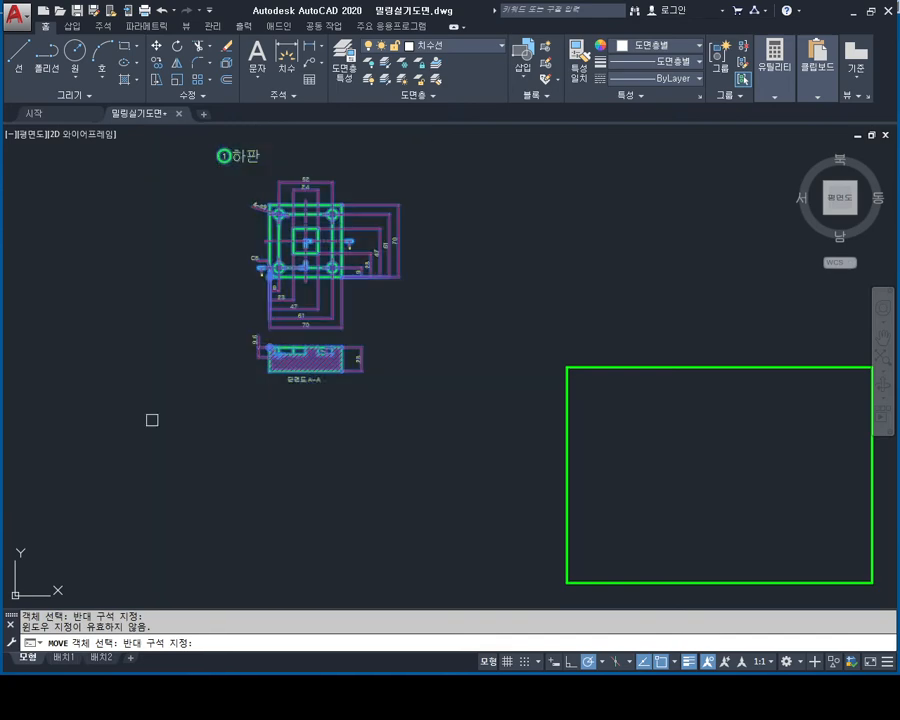
{"action": "left_click", "coordinate": [152, 420]}
{"action": "key", "text": "space"}
{"action": "left_click", "coordinate": [287, 324]}
{"action": "middle_click_drag", "start_coordinate": [526, 432], "coordinate": [327, 239]}
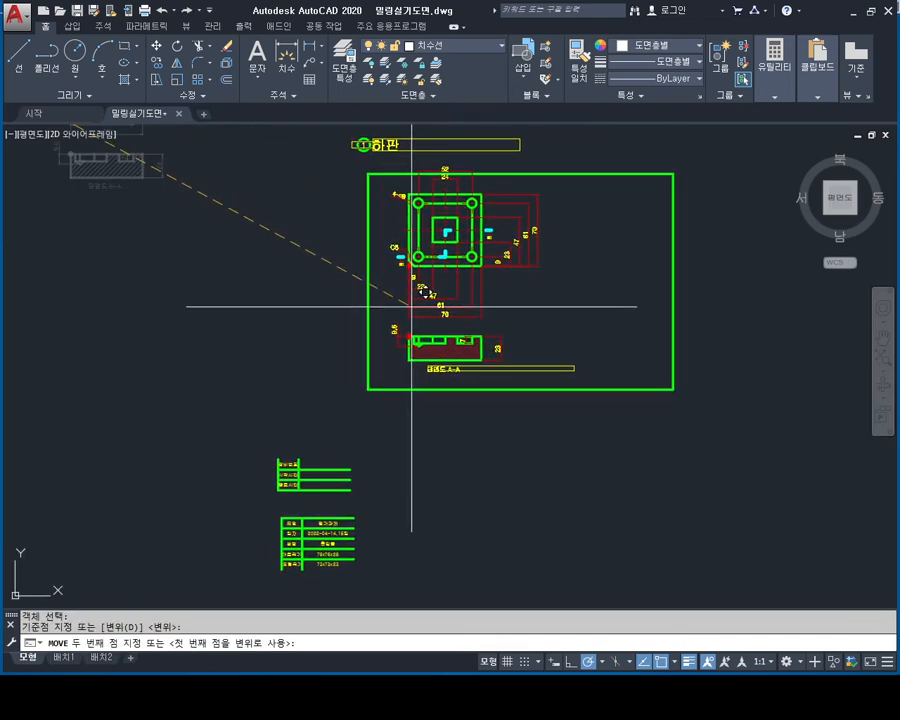
{"action": "scroll", "coordinate": [411, 306], "scroll_direction": "up", "scroll_amount": 2}
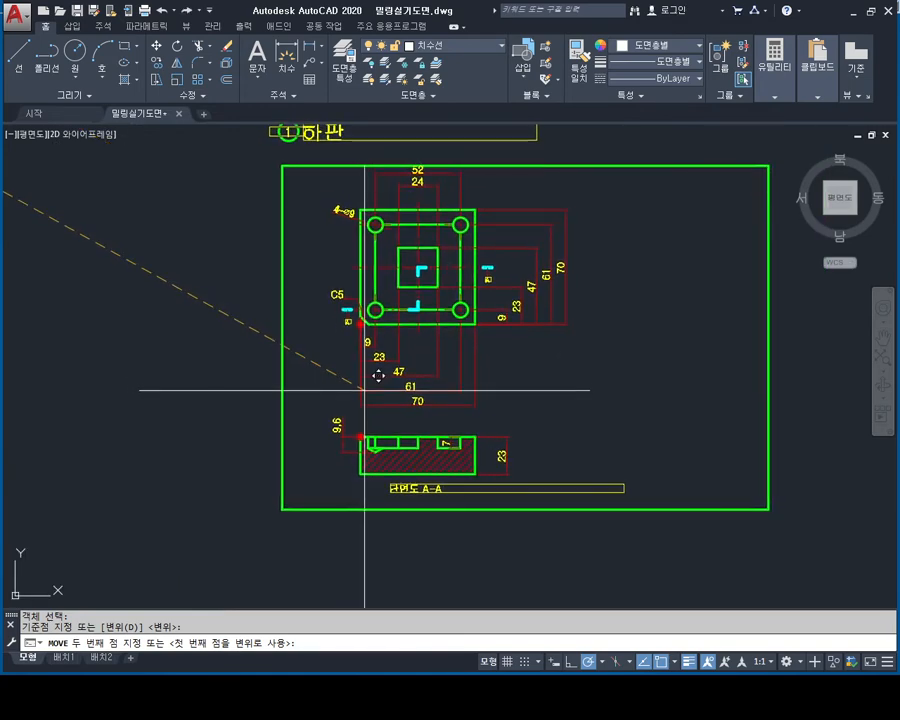
{"action": "scroll", "coordinate": [363, 388], "scroll_direction": "down", "scroll_amount": 2}
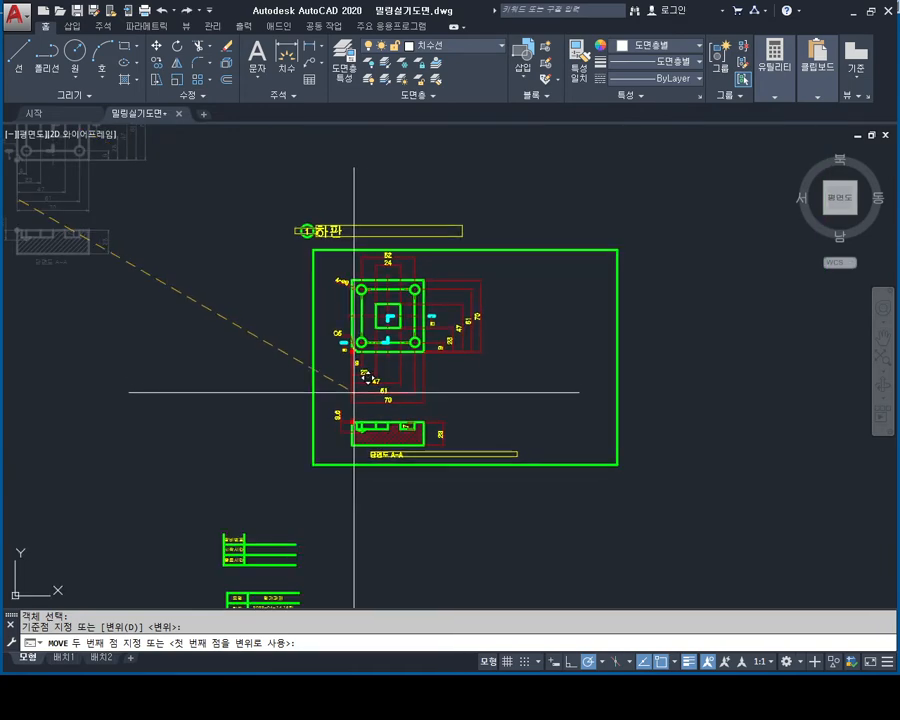
{"action": "middle_click_drag", "start_coordinate": [200, 378], "coordinate": [428, 234]}
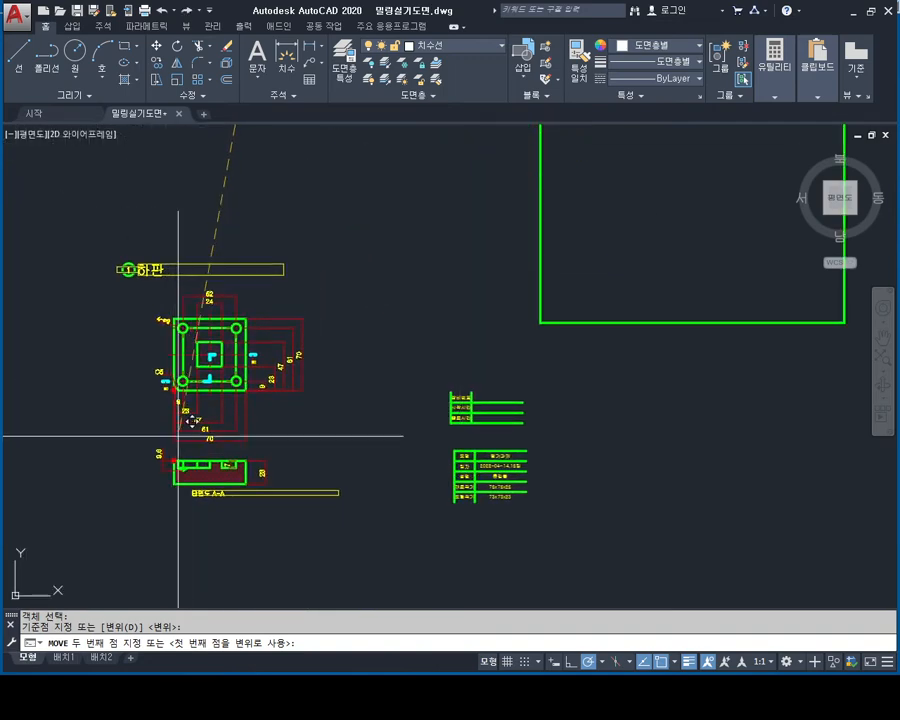
{"action": "left_click", "coordinate": [191, 430]}
{"action": "middle_click_drag", "start_coordinate": [511, 258], "coordinate": [375, 368]}
{"action": "key", "text": "Escape"}
{"action": "middle_click_drag", "start_coordinate": [585, 321], "coordinate": [475, 375]}
{"action": "key", "text": "Escape"}
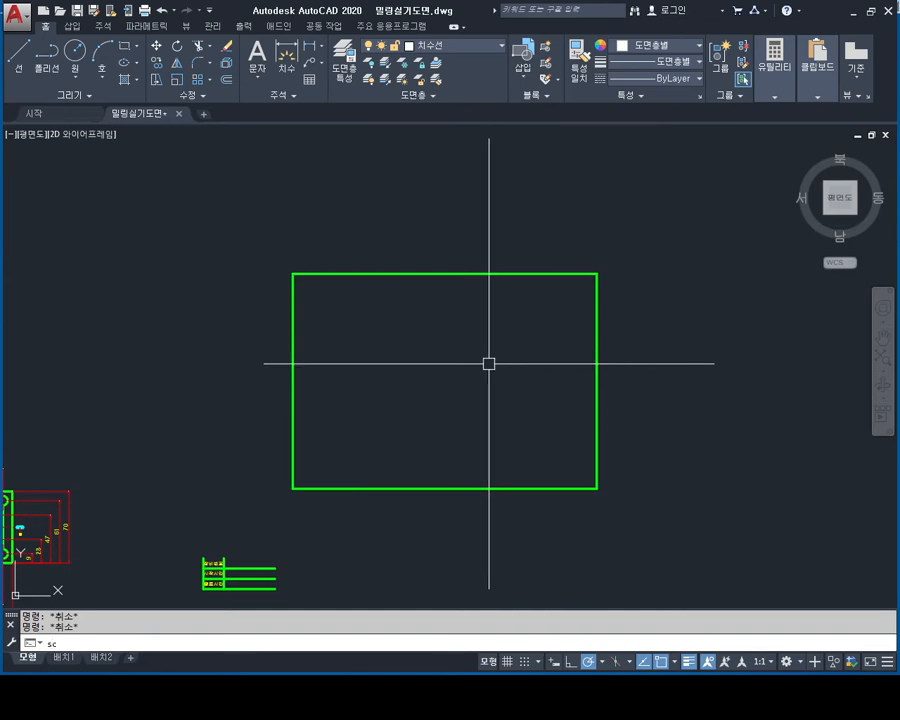
{"action": "left_click", "coordinate": [634, 272]}
{"action": "left_click", "coordinate": [510, 430]}
{"action": "key", "text": "Escape"}
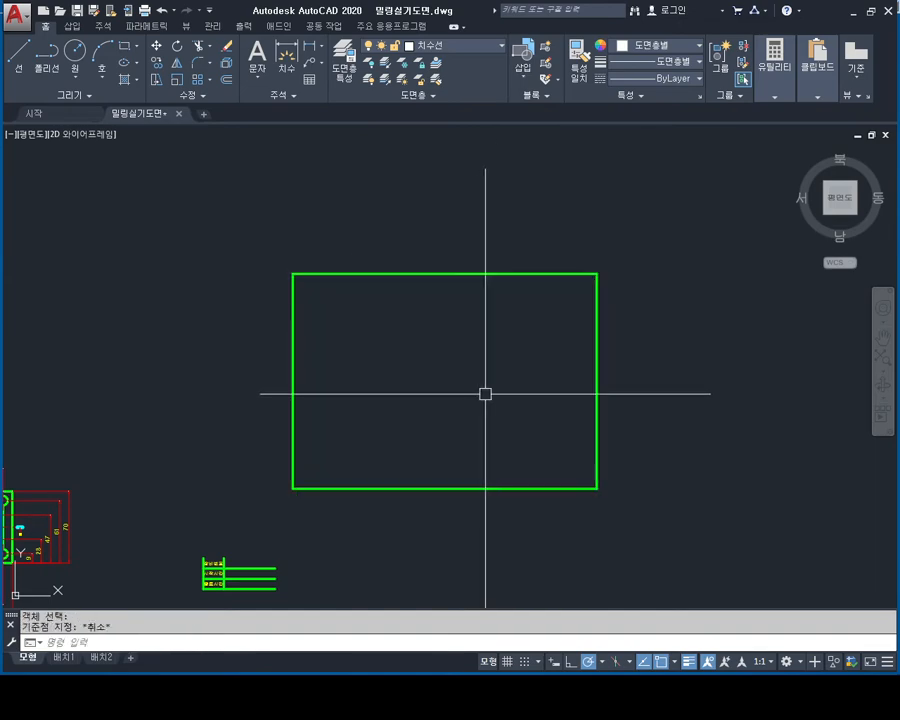
{"action": "key", "text": "Escape"}
- Scale the empty sheet frame by a factor of 1.5 from its lower-left corner
{"action": "type", "text": "sc"}
{"action": "left_click", "coordinate": [683, 230]}
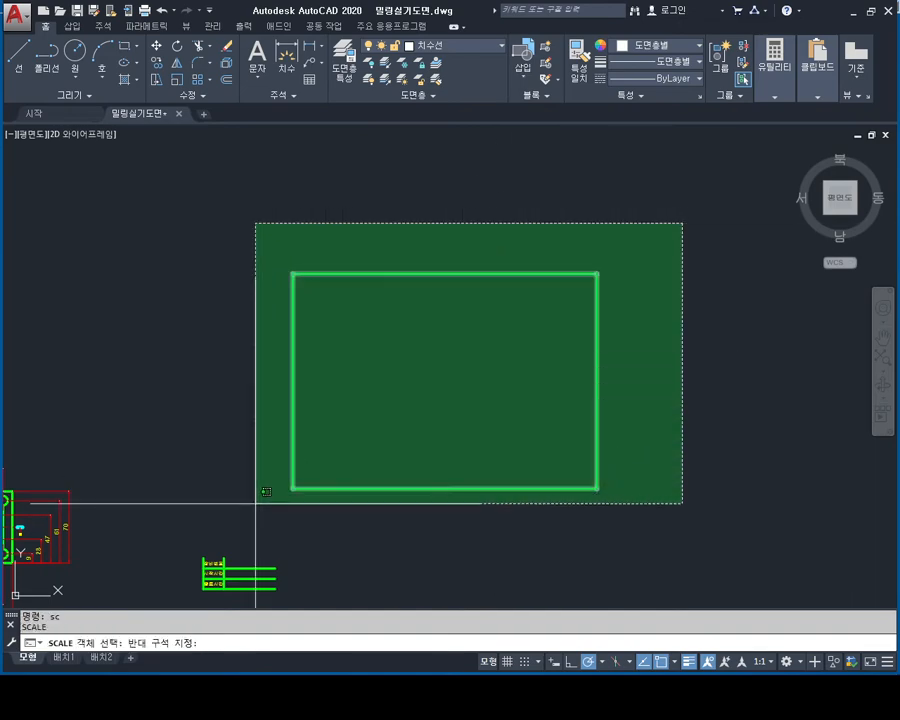
{"action": "left_click", "coordinate": [255, 503]}
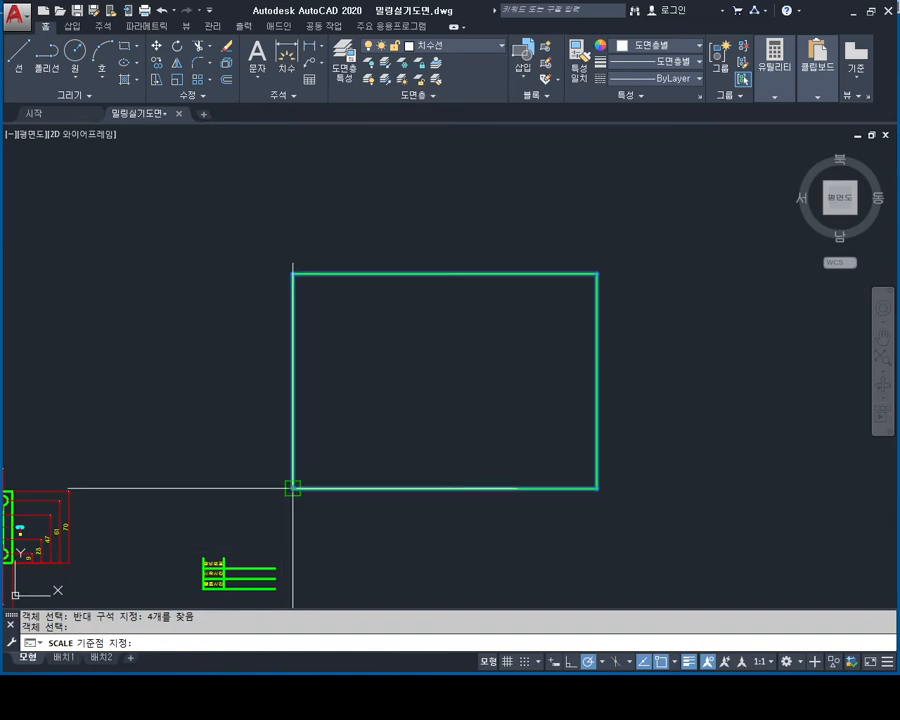
{"action": "left_click", "coordinate": [292, 488]}
{"action": "type", "text": "1.5"}
{"action": "key", "text": "Return"}
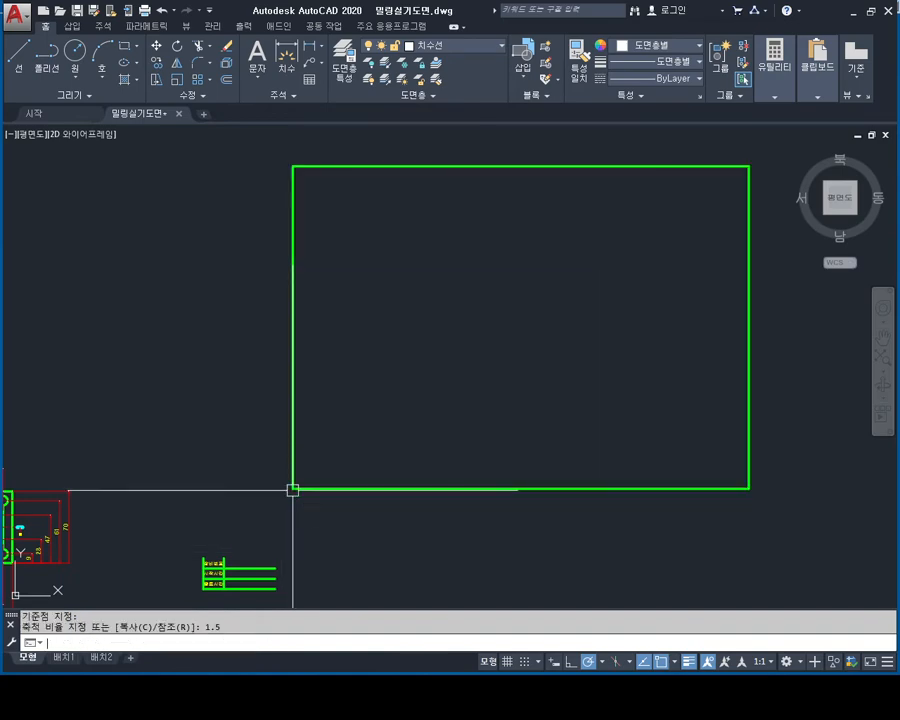
- Move the complete 하판 drawing with its title and section view into the left half of the enlarged frame
{"action": "scroll", "coordinate": [320, 488], "scroll_direction": "down", "scroll_amount": 2}
{"action": "middle_click_drag", "start_coordinate": [195, 514], "coordinate": [327, 397]}
{"action": "scroll", "coordinate": [245, 393], "scroll_direction": "up", "scroll_amount": 4}
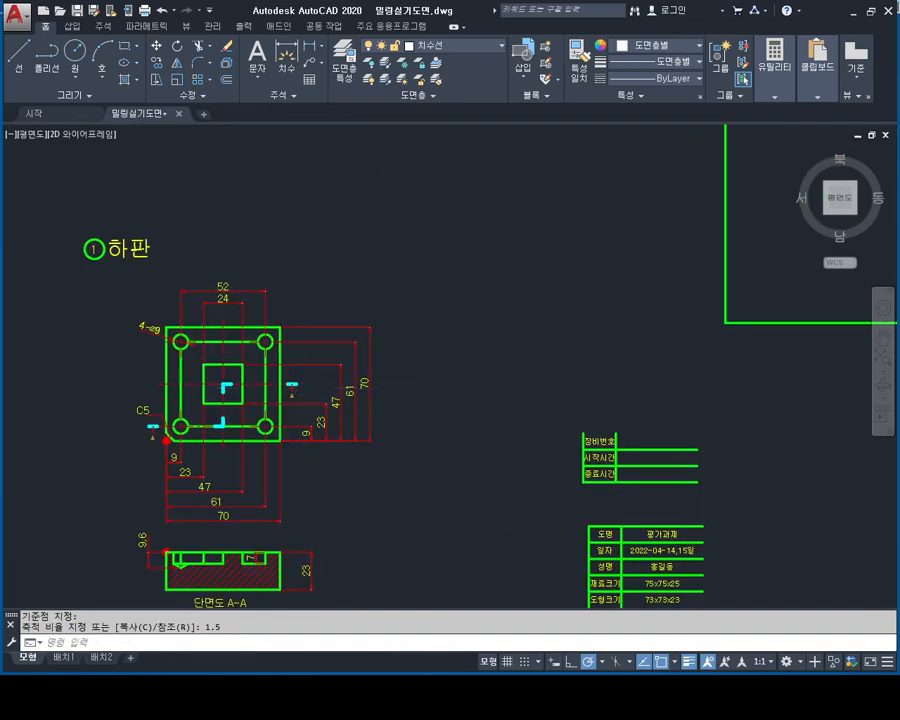
{"action": "scroll", "coordinate": [318, 382], "scroll_direction": "down", "scroll_amount": 3}
{"action": "key", "text": "Escape"}
{"action": "key", "text": "Escape"}
{"action": "left_click", "coordinate": [390, 200]}
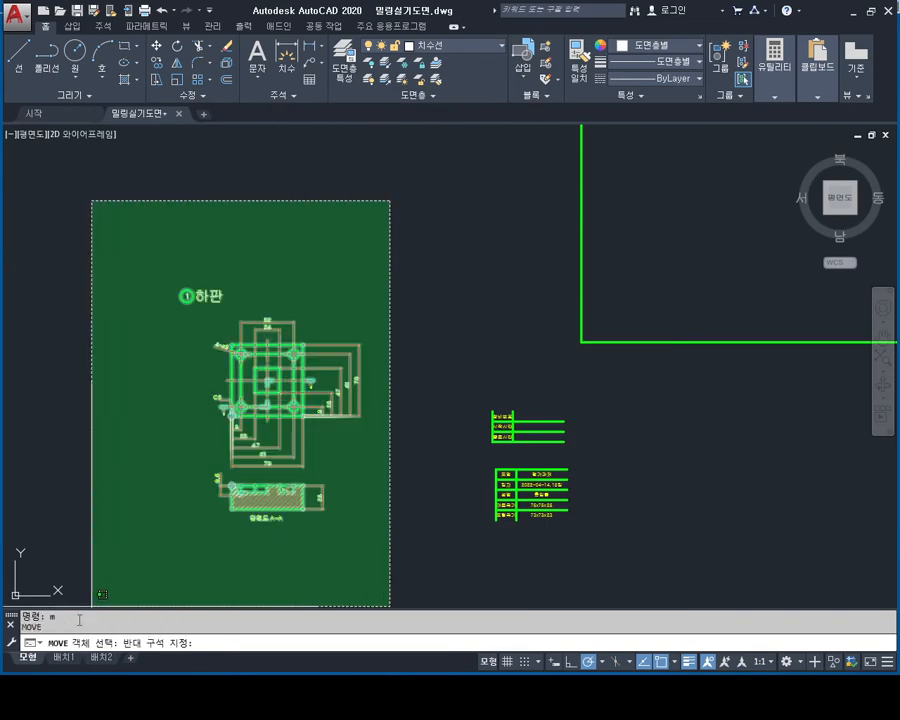
{"action": "left_click", "coordinate": [92, 600]}
{"action": "key", "text": "Return"}
{"action": "middle_click_drag", "start_coordinate": [400, 396], "coordinate": [1, 598]}
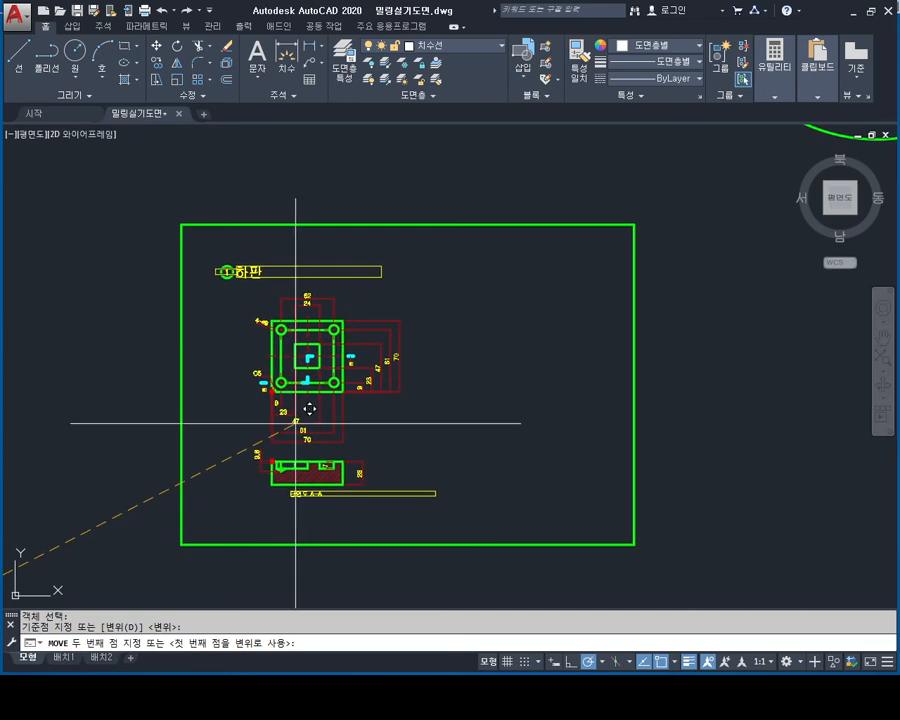
{"action": "left_click", "coordinate": [296, 424]}
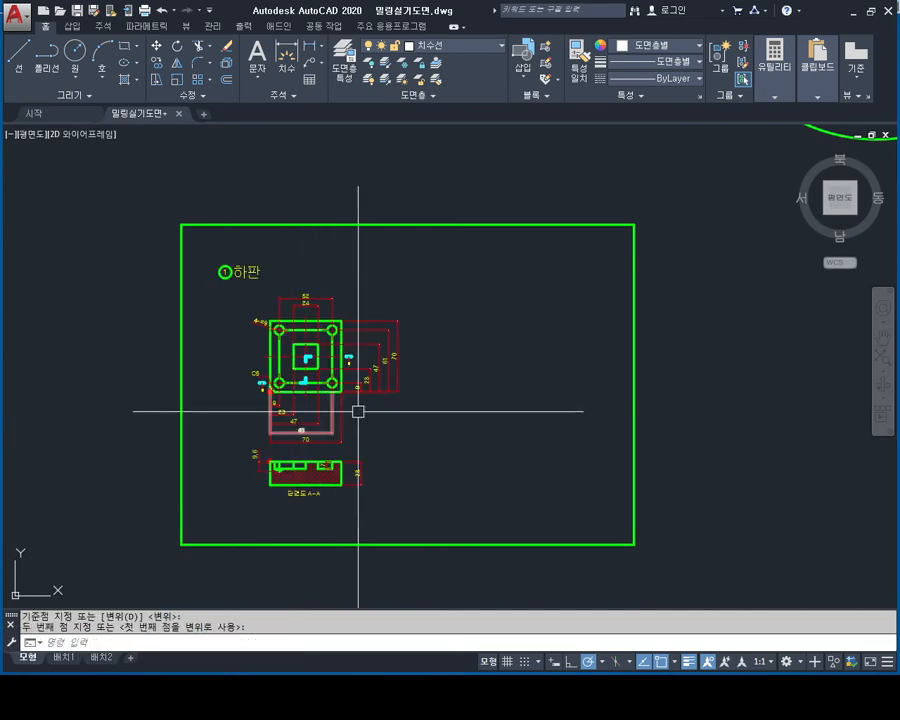
{"action": "middle_click_drag", "start_coordinate": [424, 406], "coordinate": [463, 335]}
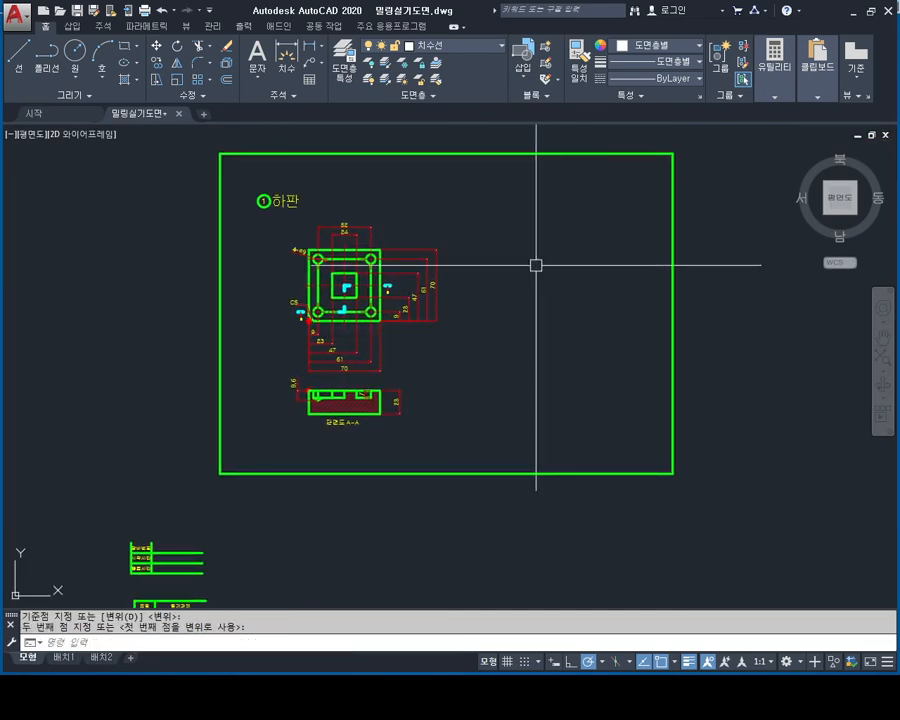
- Draw a vertical helper line about 78 mm long downward from the upper-right end of the detached 도명/일자/성명 title block
{"action": "middle_click_drag", "start_coordinate": [536, 265], "coordinate": [598, 196]}
{"action": "middle_click_drag", "start_coordinate": [466, 258], "coordinate": [435, 319]}
{"action": "middle_click_drag", "start_coordinate": [392, 361], "coordinate": [426, 267]}
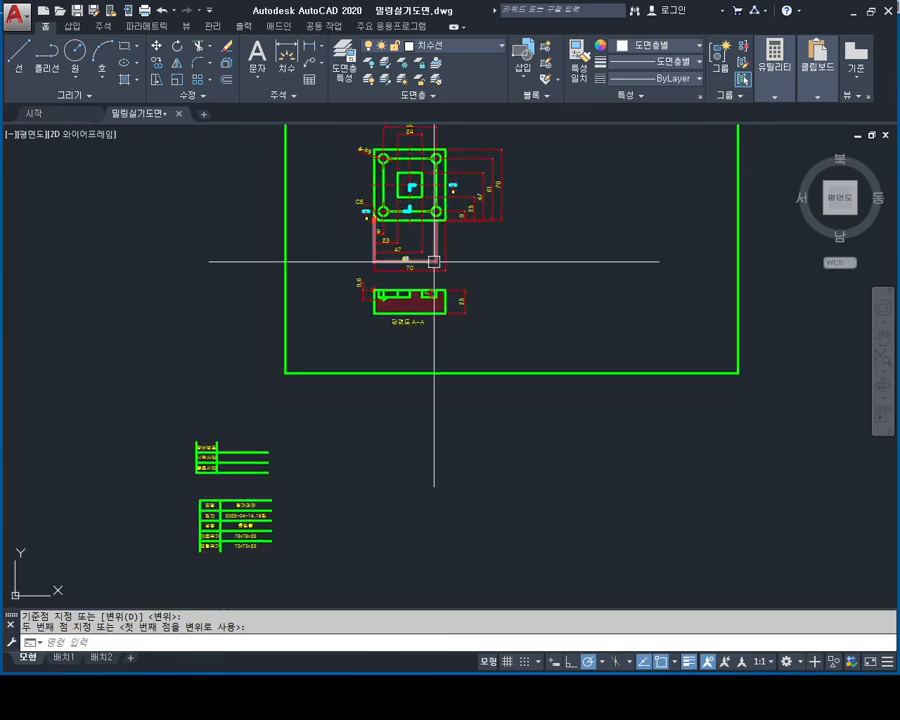
{"action": "middle_click_drag", "start_coordinate": [293, 411], "coordinate": [319, 338]}
{"action": "key", "text": "Escape"}
{"action": "key", "text": "Escape"}
{"action": "scroll", "coordinate": [259, 398], "scroll_direction": "up", "scroll_amount": 4}
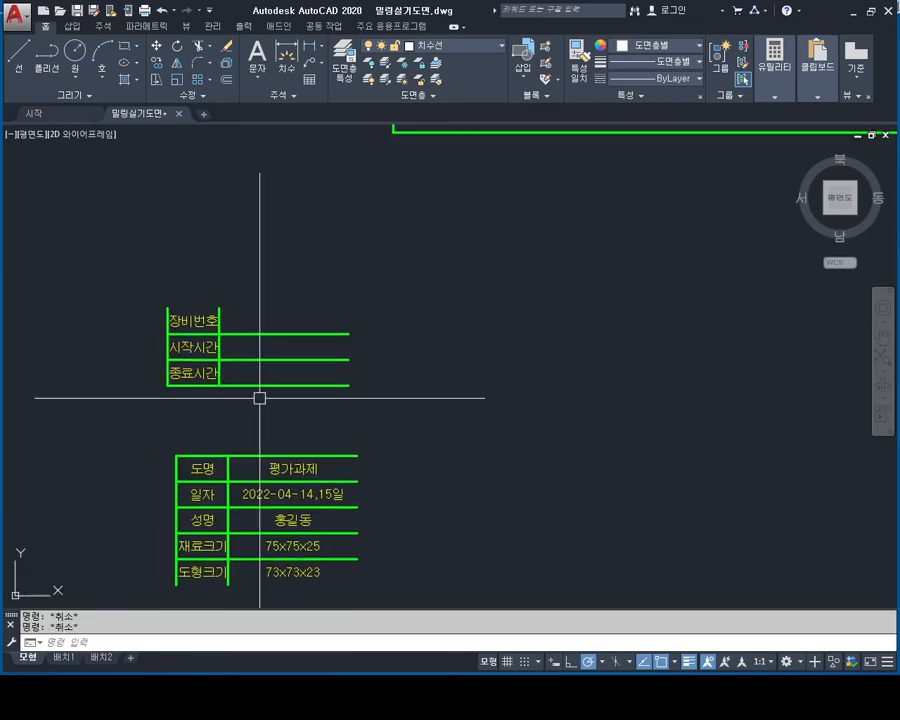
{"action": "key", "text": "Return"}
{"action": "middle_click_drag", "start_coordinate": [333, 481], "coordinate": [348, 332]}
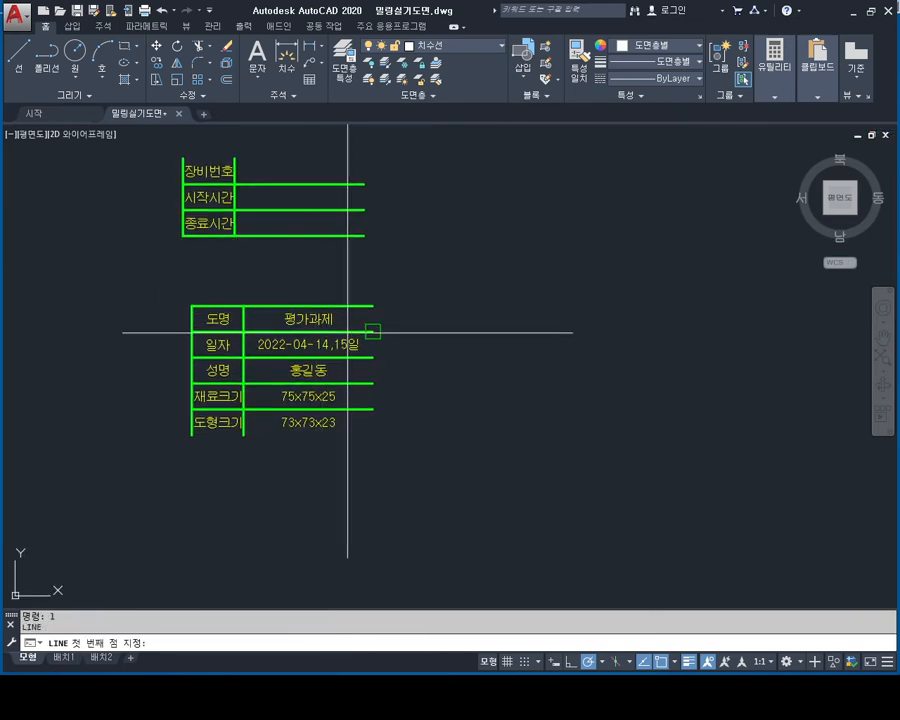
{"action": "key", "text": "F8"}
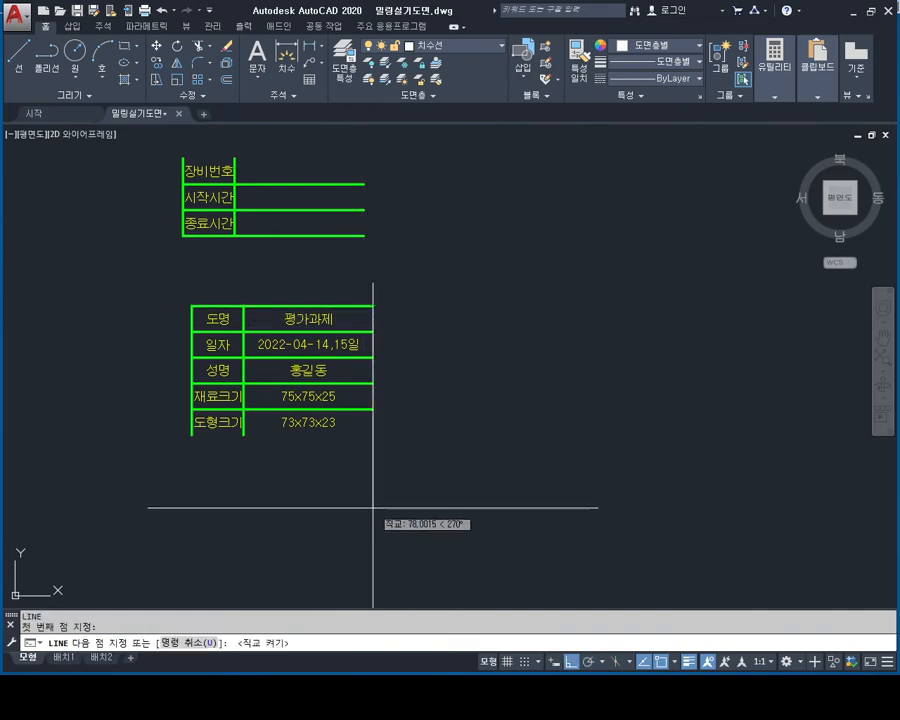
{"action": "left_click", "coordinate": [373, 508]}
{"action": "key", "text": "Return"}
- Draw a horizontal helper line about 94 mm long from the title block's lower-left end past its right edge
{"action": "key", "text": "Return"}
{"action": "left_click", "coordinate": [191, 434]}
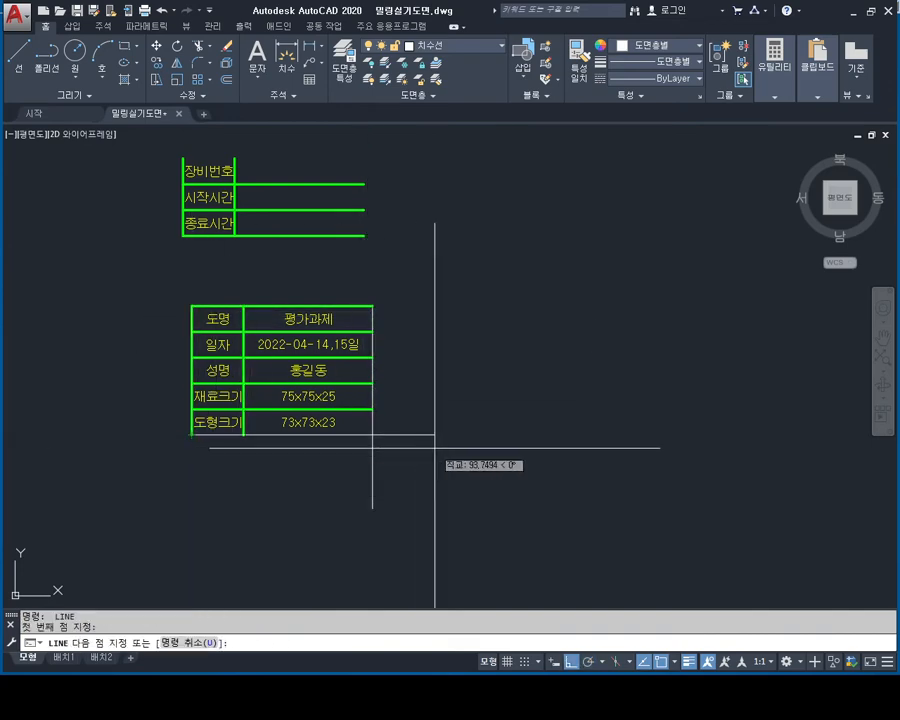
{"action": "left_click", "coordinate": [437, 434]}
{"action": "key", "text": "Escape"}
- Move the title block with its helper lines so their lower-right intersection lands on the sheet frame's lower-right corner
{"action": "left_click", "coordinate": [430, 280]}
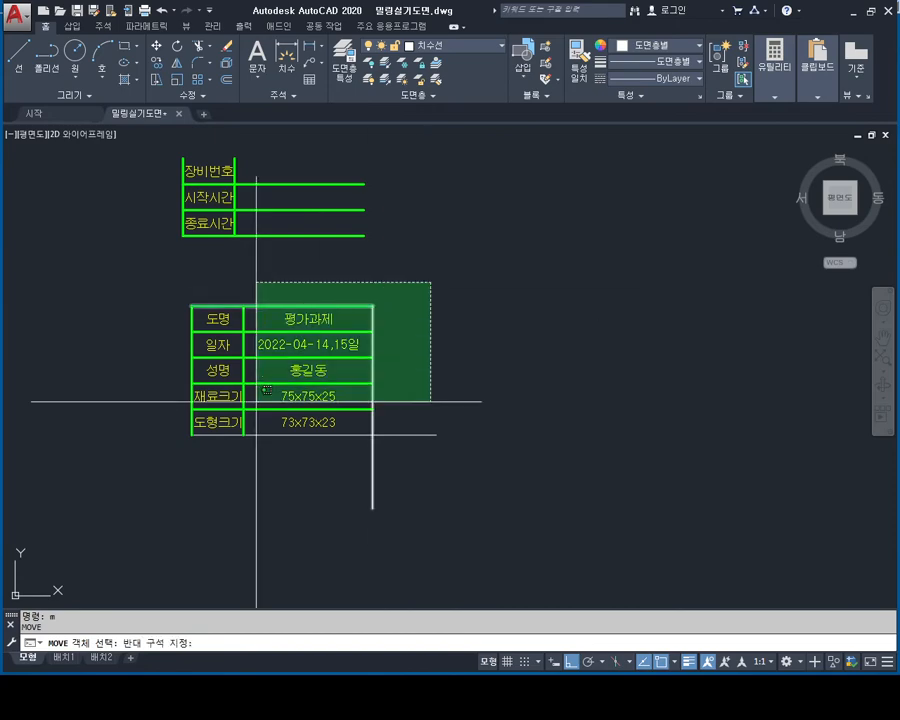
{"action": "left_click", "coordinate": [200, 460]}
{"action": "key", "text": "Return"}
{"action": "left_click", "coordinate": [373, 435]}
{"action": "scroll", "coordinate": [573, 323], "scroll_direction": "down", "scroll_amount": 8}
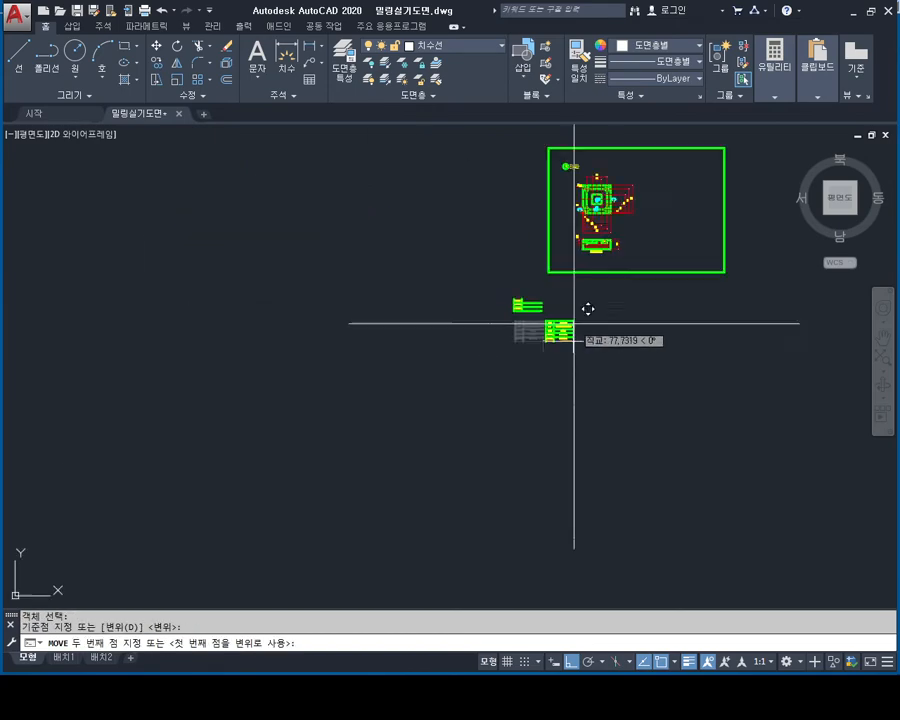
{"action": "middle_click_drag", "start_coordinate": [573, 323], "coordinate": [258, 526]}
{"action": "scroll", "coordinate": [368, 486], "scroll_direction": "up", "scroll_amount": 2}
{"action": "key", "text": "F8"}
{"action": "scroll", "coordinate": [367, 485], "scroll_direction": "up", "scroll_amount": 6}
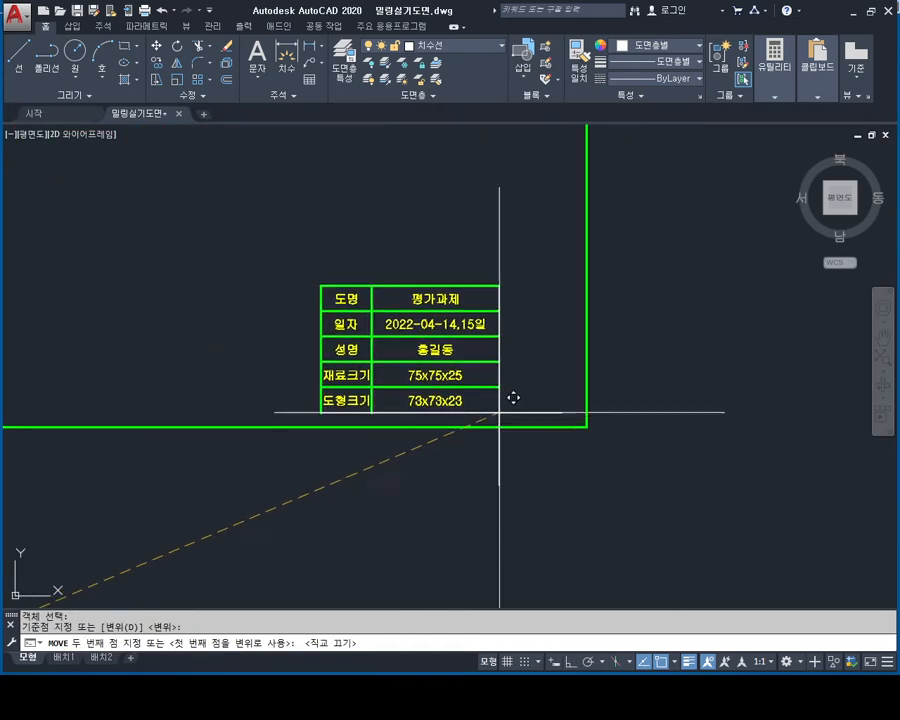
{"action": "left_click", "coordinate": [585, 426]}
{"action": "key", "text": "Escape"}
- Draw a vertical helper line upward from the lower-right end of the 장비번호 table, past its height
{"action": "scroll", "coordinate": [650, 380], "scroll_direction": "down", "scroll_amount": 6}
{"action": "scroll", "coordinate": [432, 451], "scroll_direction": "up", "scroll_amount": 4}
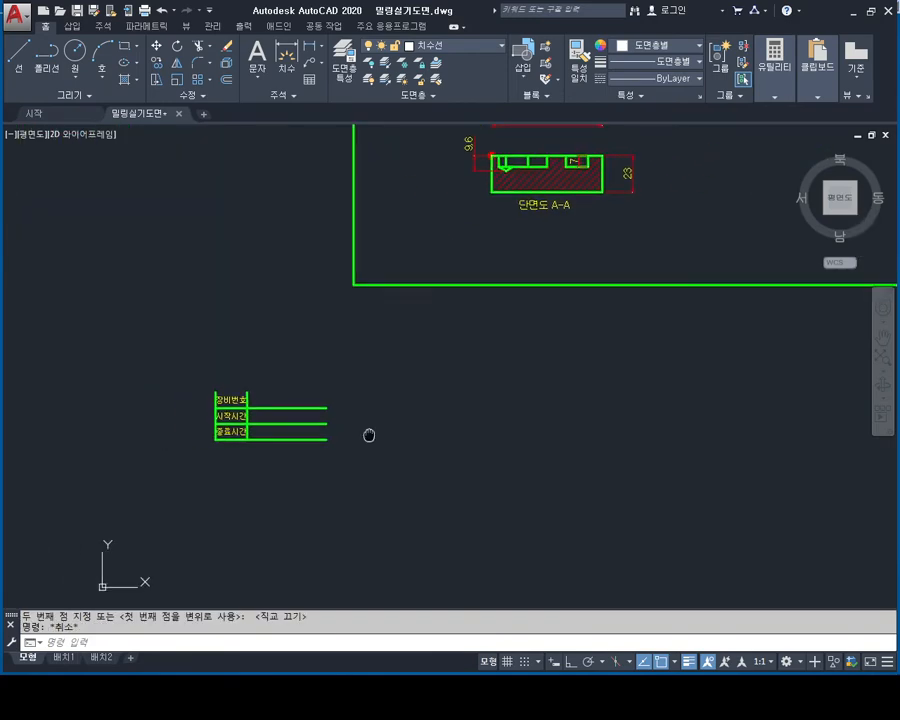
{"action": "type", "text": "l"}
{"action": "key", "text": "Return"}
{"action": "scroll", "coordinate": [332, 444], "scroll_direction": "up", "scroll_amount": 5}
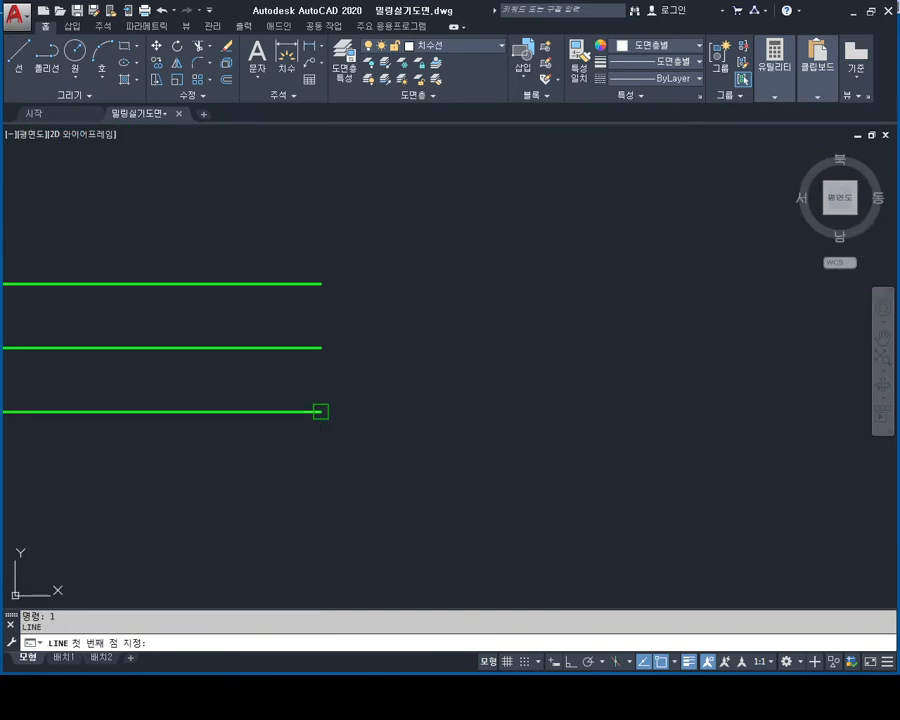
{"action": "left_click", "coordinate": [320, 411]}
{"action": "middle_click_drag", "start_coordinate": [322, 301], "coordinate": [340, 430]}
{"action": "key", "text": "F8"}
{"action": "middle_click_drag", "start_coordinate": [309, 320], "coordinate": [631, 357]}
{"action": "key", "text": "Escape"}
{"action": "key", "text": "Escape"}
- Draw a horizontal helper line from the 장비번호 table's upper-left end past the vertical helper line
{"action": "type", "text": "l"}
{"action": "key", "text": "Return"}
{"action": "left_click", "coordinate": [213, 386]}
{"action": "left_click", "coordinate": [755, 388]}
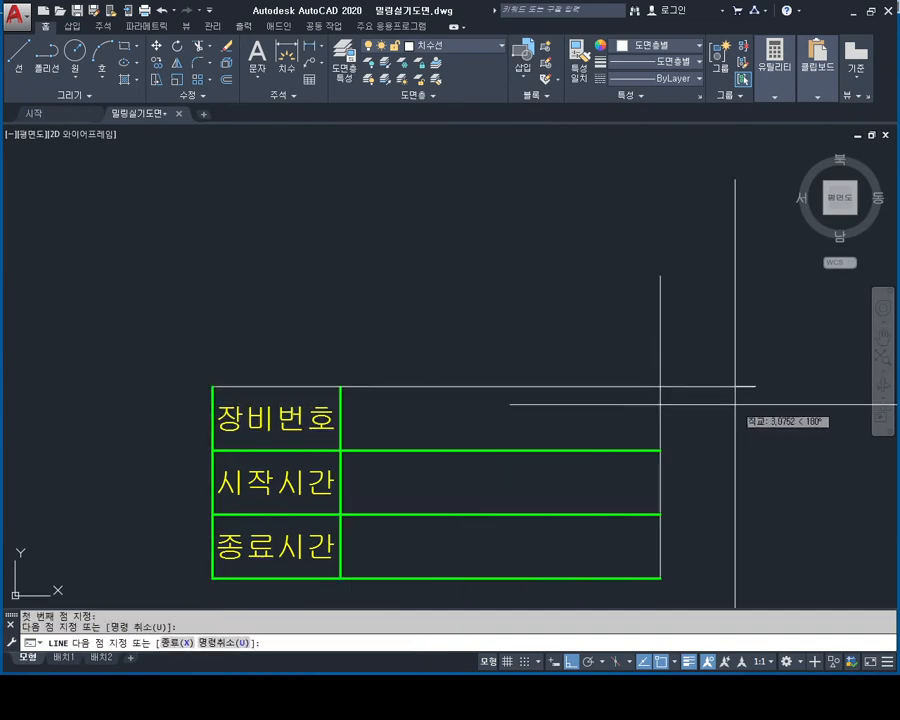
{"action": "scroll", "coordinate": [600, 375], "scroll_direction": "down", "scroll_amount": 4}
{"action": "key", "text": "Escape"}
- Move the 장비번호 table with its helper lines so their upper-right intersection lands on the frame's upper-right corner
{"action": "left_click_drag", "start_coordinate": [667, 321], "coordinate": [414, 496]}
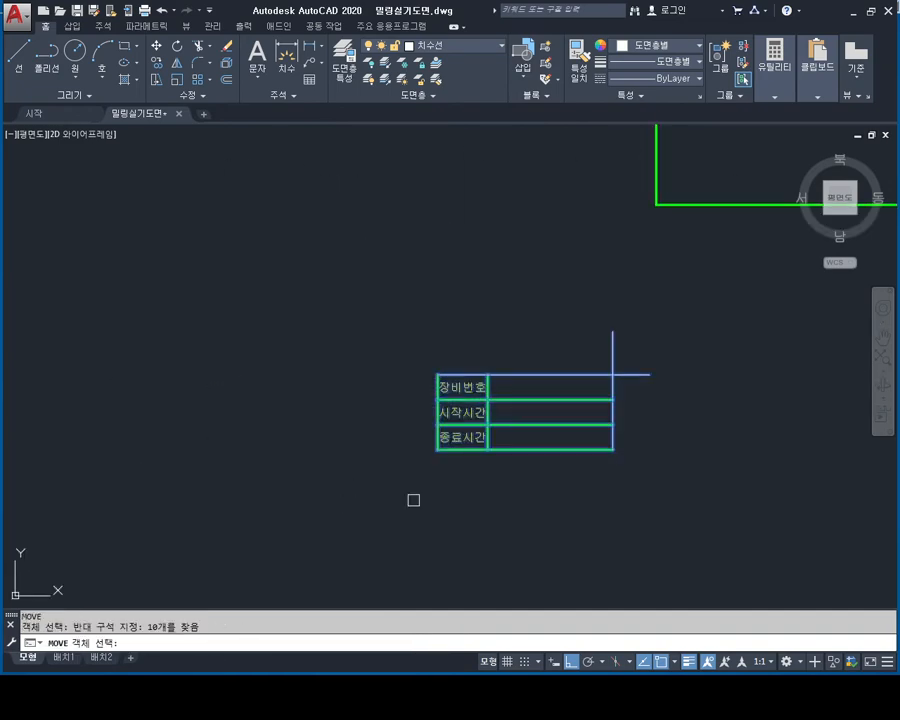
{"action": "key", "text": "Return"}
{"action": "scroll", "coordinate": [670, 376], "scroll_direction": "up", "scroll_amount": 4}
{"action": "left_click", "coordinate": [515, 354]}
{"action": "scroll", "coordinate": [503, 366], "scroll_direction": "down", "scroll_amount": 6}
{"action": "middle_click_drag", "start_coordinate": [541, 350], "coordinate": [173, 657]}
{"action": "middle_click_drag", "start_coordinate": [638, 196], "coordinate": [335, 377]}
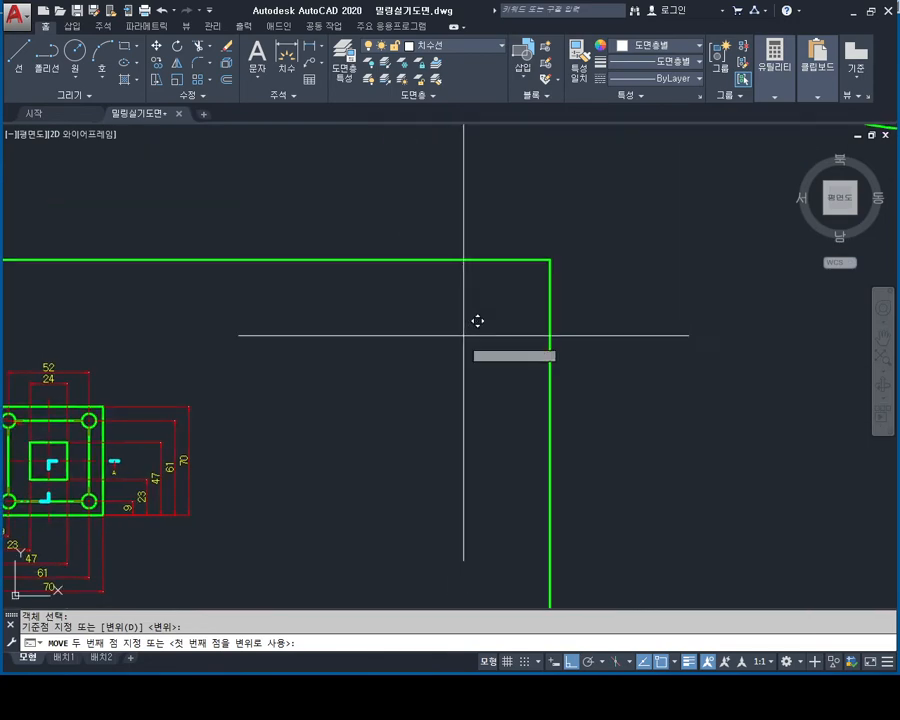
{"action": "left_click", "coordinate": [548, 260]}
- Delete the horizontal and vertical helper lines at the frame's upper-right corner
{"action": "scroll", "coordinate": [607, 301], "scroll_direction": "up", "scroll_amount": 6}
{"action": "left_click_drag", "start_coordinate": [588, 212], "coordinate": [486, 388]}
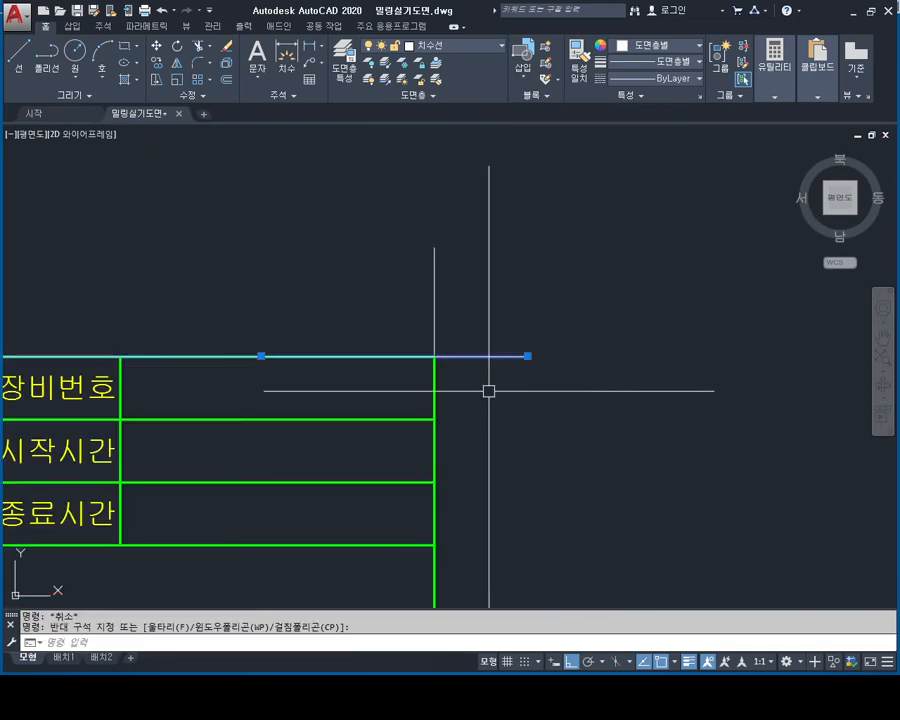
{"action": "key", "text": "Delete"}
{"action": "left_click_drag", "start_coordinate": [508, 324], "coordinate": [381, 291]}
{"action": "key", "text": "Delete"}
- Delete the two helper lines around the title block at the frame's lower-right corner
{"action": "scroll", "coordinate": [460, 300], "scroll_direction": "down", "scroll_amount": 6}
{"action": "mouse_move", "coordinate": [492, 390]}
{"action": "middle_mouse_down"}
{"action": "mouse_move", "coordinate": [470, 303]}
{"action": "mouse_move", "coordinate": [462, 170]}
{"action": "middle_mouse_up"}
{"action": "scroll", "coordinate": [540, 420], "scroll_direction": "up", "scroll_amount": 2}
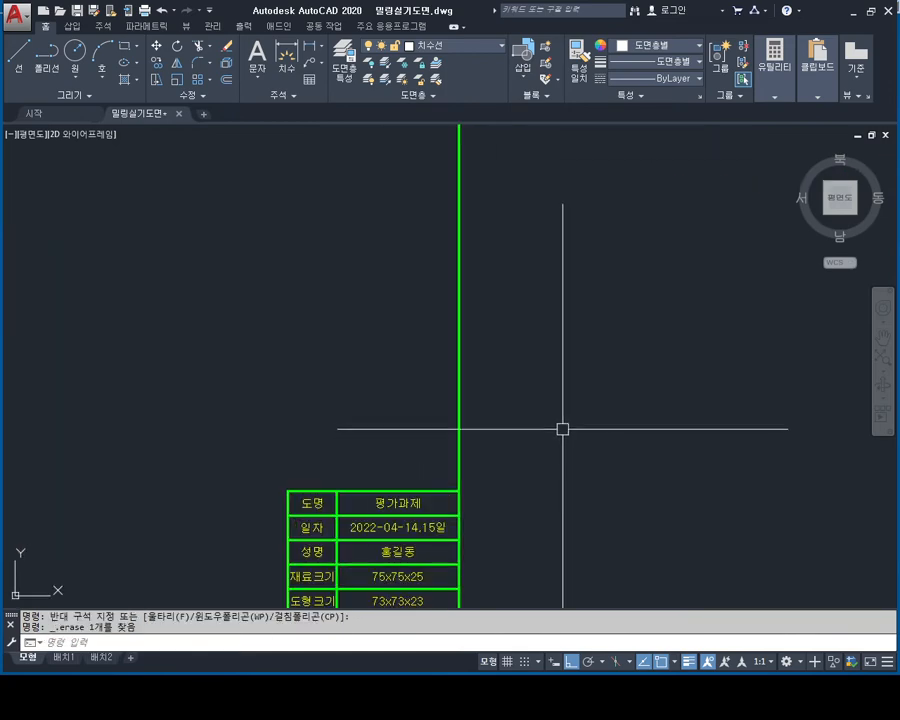
{"action": "middle_click_drag", "start_coordinate": [563, 428], "coordinate": [597, 160]}
{"action": "mouse_move", "coordinate": [598, 268]}
{"action": "left_mouse_down"}
{"action": "mouse_move", "coordinate": [548, 353]}
{"action": "mouse_move", "coordinate": [526, 367]}
{"action": "left_mouse_up"}
{"action": "key", "text": "Delete"}
{"action": "left_click_drag", "start_coordinate": [567, 354], "coordinate": [472, 408]}
{"action": "key", "text": "Delete"}
{"action": "scroll", "coordinate": [473, 410], "scroll_direction": "down", "scroll_amount": 4}
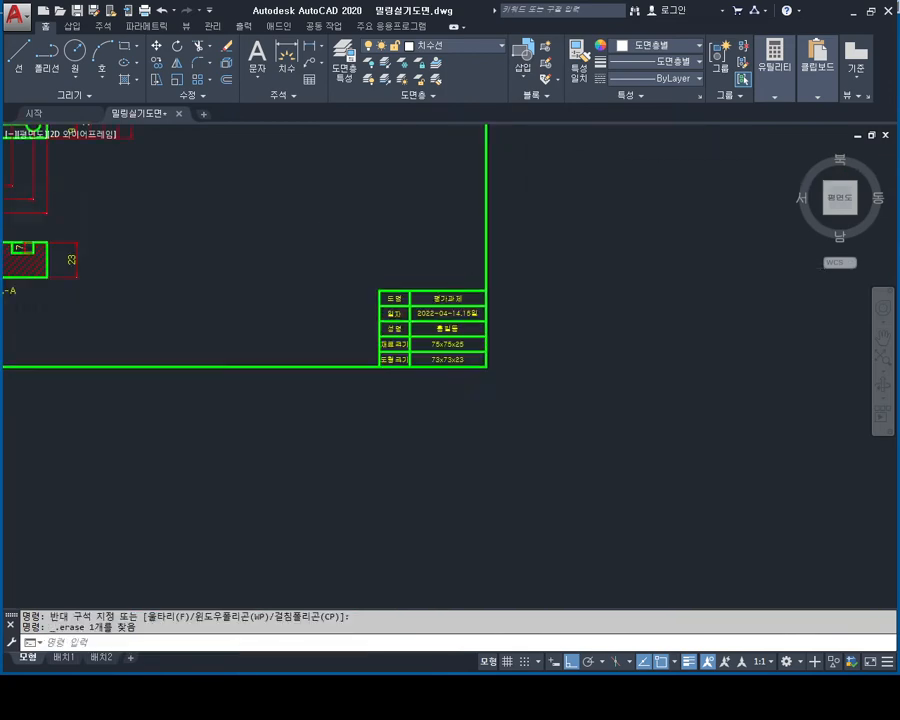
{"action": "middle_click_drag", "start_coordinate": [443, 329], "coordinate": [498, 422]}
{"action": "mouse_move", "coordinate": [349, 360]}
{"action": "middle_mouse_down"}
{"action": "mouse_move", "coordinate": [420, 390]}
{"action": "mouse_move", "coordinate": [480, 401]}
{"action": "mouse_move", "coordinate": [478, 362]}
{"action": "mouse_move", "coordinate": [502, 372]}
{"action": "middle_mouse_up"}
{"action": "scroll", "coordinate": [382, 356], "scroll_direction": "up", "scroll_amount": 2}
{"action": "scroll", "coordinate": [474, 347], "scroll_direction": "down", "scroll_amount": 2}
{"action": "scroll", "coordinate": [469, 356], "scroll_direction": "up", "scroll_amount": 2}
{"action": "key", "text": "Escape"}
{"action": "key", "text": "Escape"}
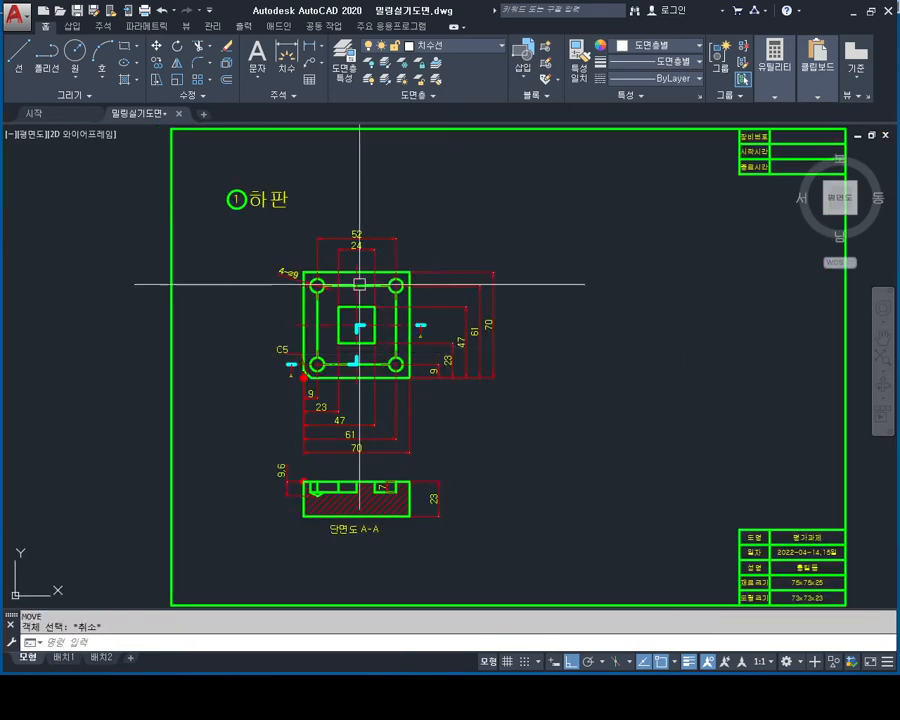
- Scale the circled ① and the 하판 title text by a factor of 1.2 about the circle's centre
{"action": "scroll", "coordinate": [290, 250], "scroll_direction": "up", "scroll_amount": 3}
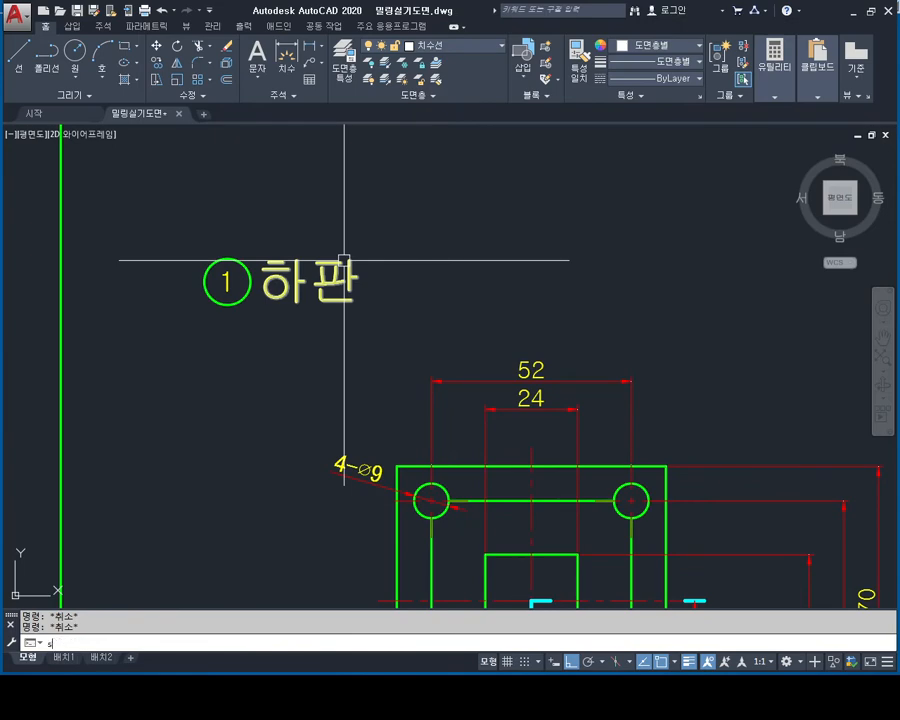
{"action": "left_click", "coordinate": [388, 207]}
{"action": "left_click", "coordinate": [197, 359]}
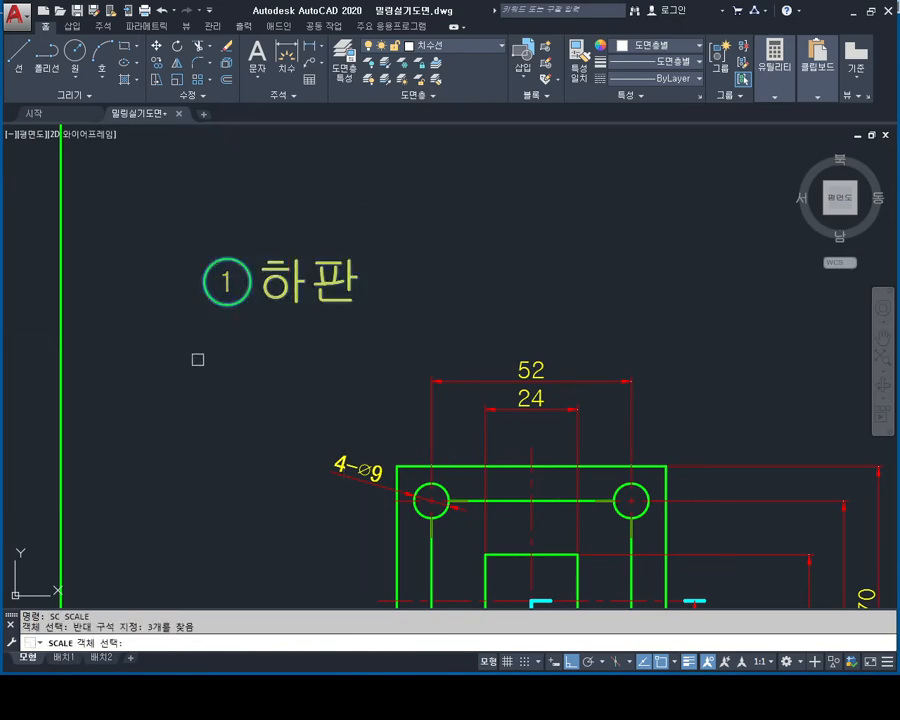
{"action": "left_click", "coordinate": [228, 281]}
{"action": "type", "text": "1.2"}
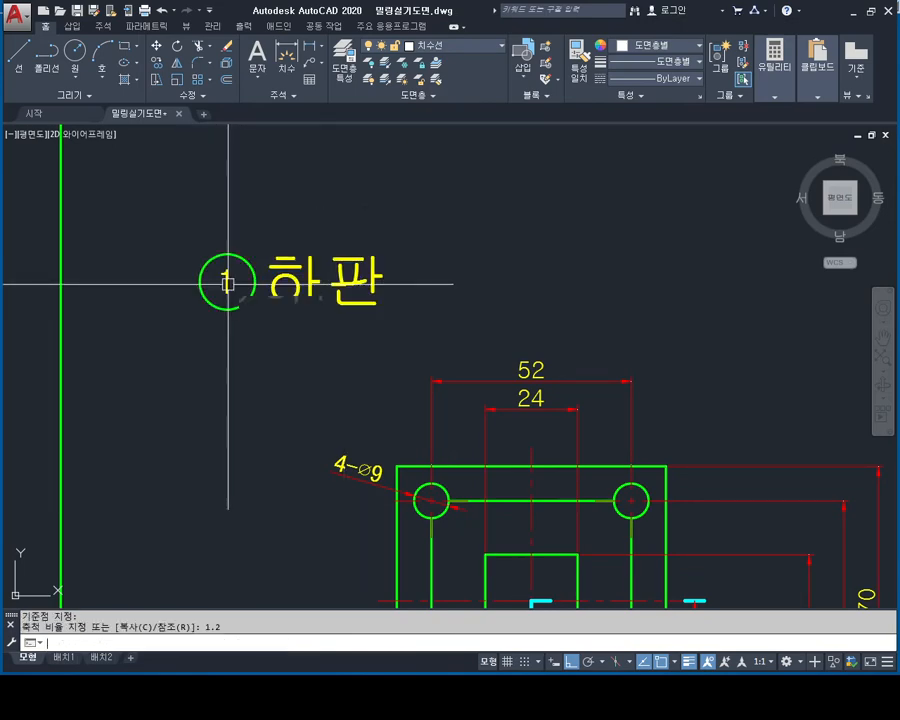
{"action": "key", "text": "Return"}
{"action": "key", "text": "Escape"}
{"action": "key", "text": "Escape"}
- Move only the 하판 text slightly to the right to widen its gap from the circled number
{"action": "middle_click_drag", "start_coordinate": [296, 320], "coordinate": [281, 310]}
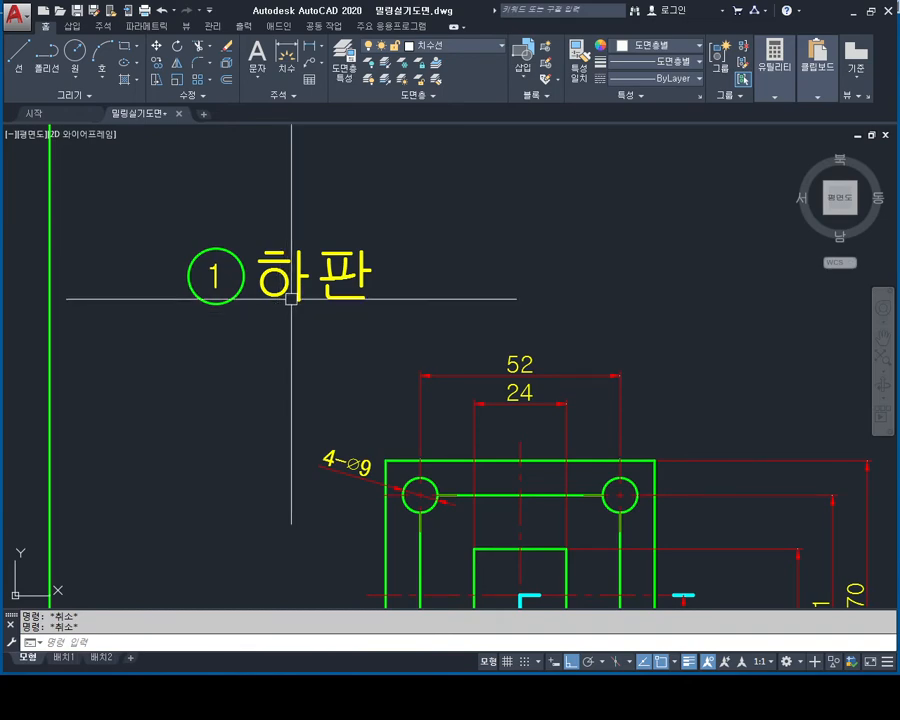
{"action": "left_click", "coordinate": [417, 200]}
{"action": "left_click", "coordinate": [296, 330]}
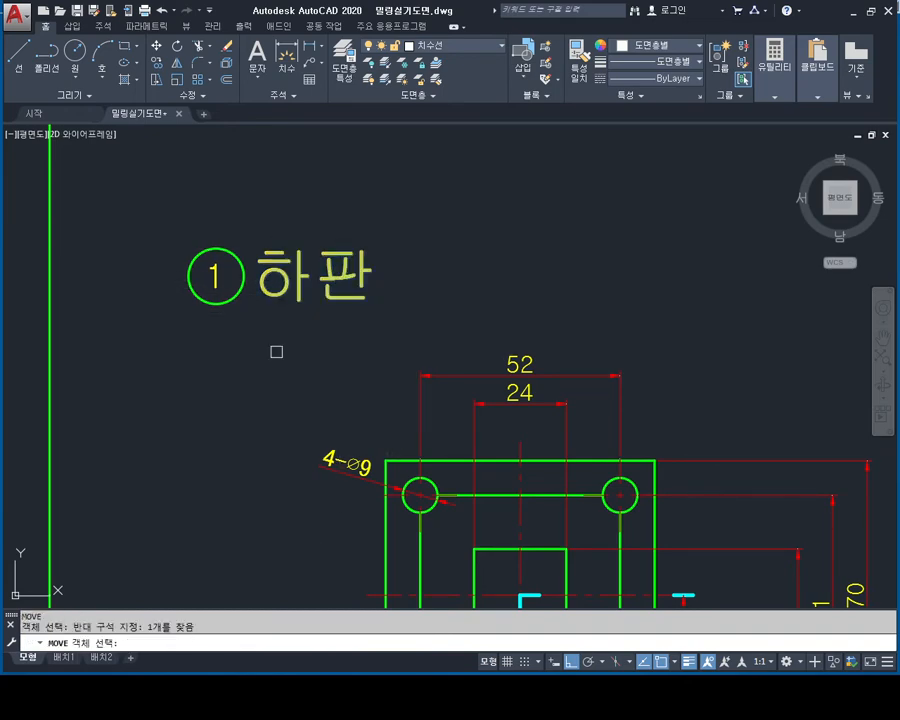
{"action": "key", "text": "Return"}
{"action": "left_click", "coordinate": [450, 250]}
{"action": "left_click", "coordinate": [455, 265]}
{"action": "key", "text": "Escape"}
{"action": "key", "text": "Escape"}
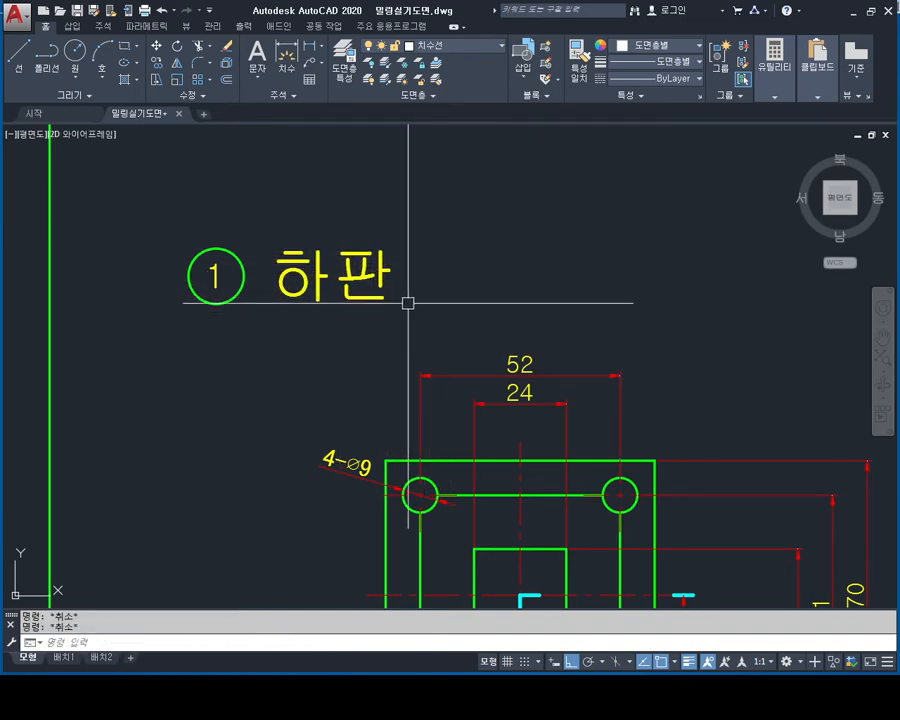
- Move the complete ① 하판 title slightly up and to the right inside the frame
{"action": "left_click", "coordinate": [150, 355]}
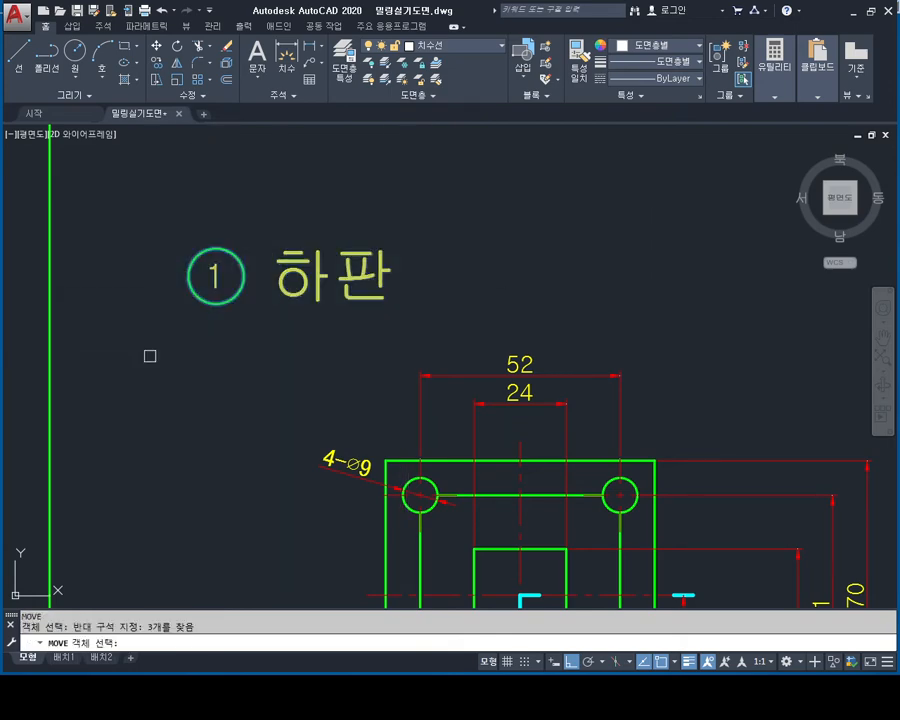
{"action": "key", "text": "Return"}
{"action": "left_click", "coordinate": [352, 238]}
{"action": "middle_click_drag", "start_coordinate": [418, 195], "coordinate": [368, 250]}
{"action": "key", "text": "F8"}
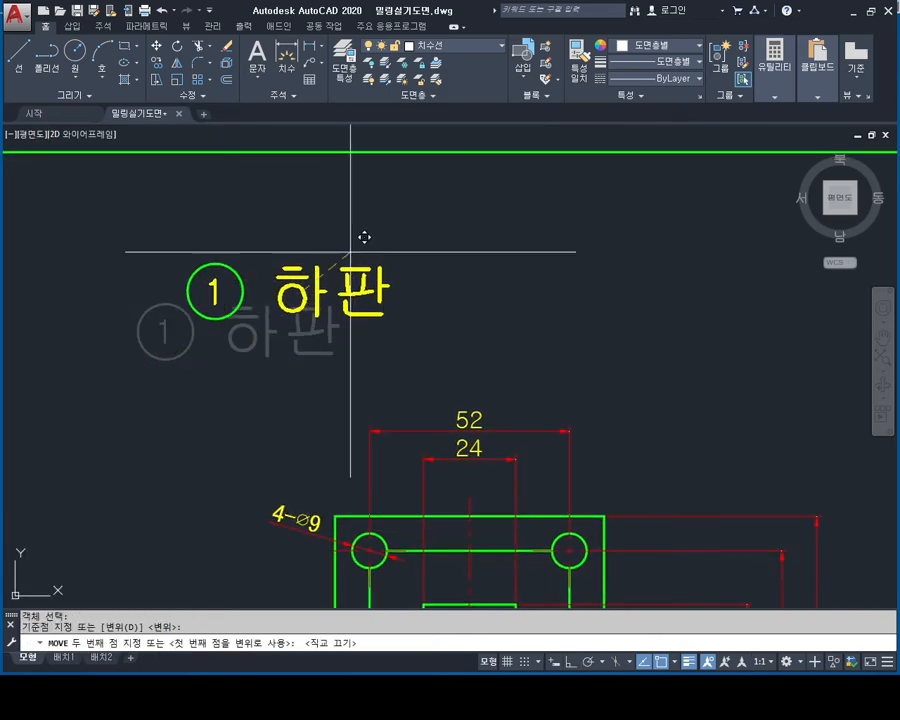
{"action": "left_click", "coordinate": [342, 252]}
{"action": "key", "text": "Escape"}
- Check the finished 하판 sheet within the overall drawing and save the file
{"action": "scroll", "coordinate": [335, 235], "scroll_direction": "down", "scroll_amount": 4}
{"action": "middle_click_drag", "start_coordinate": [489, 365], "coordinate": [424, 328]}
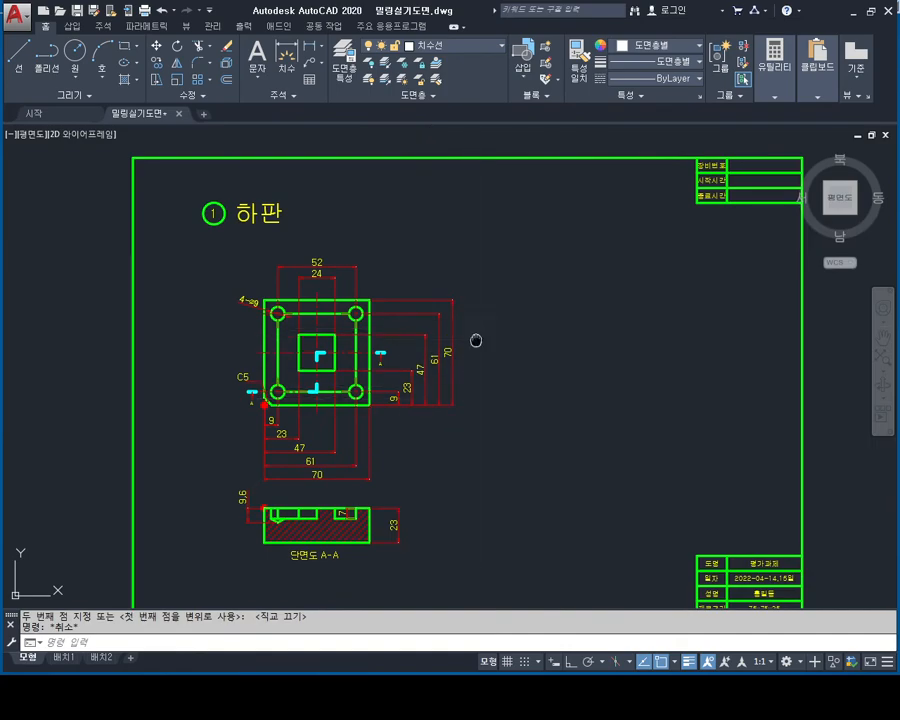
{"action": "mouse_move", "coordinate": [478, 386]}
{"action": "middle_mouse_down"}
{"action": "mouse_move", "coordinate": [486, 362]}
{"action": "mouse_move", "coordinate": [476, 325]}
{"action": "mouse_move", "coordinate": [491, 349]}
{"action": "middle_mouse_up"}
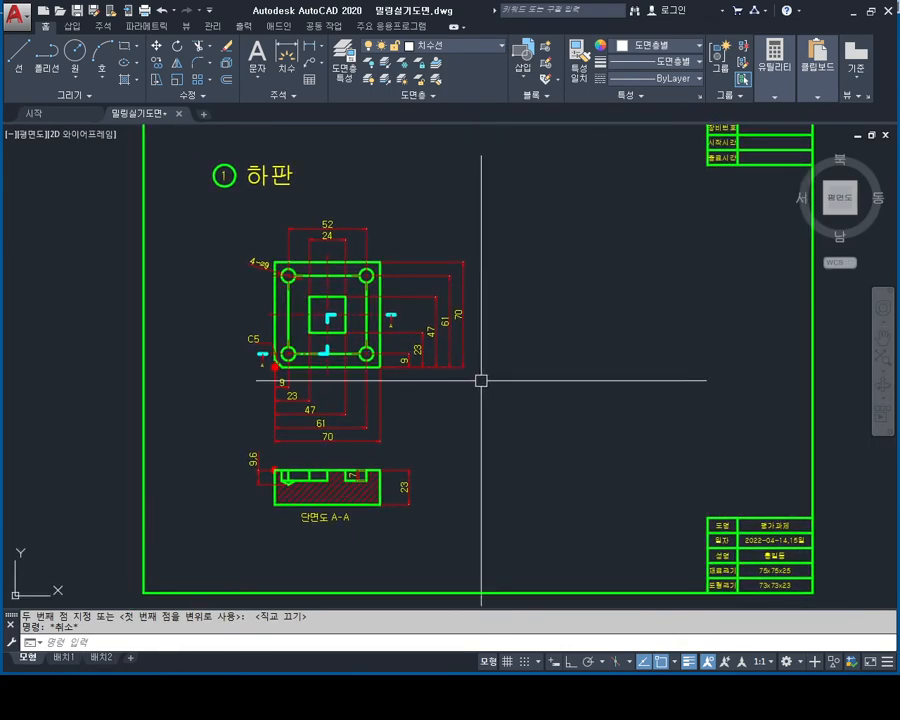
{"action": "scroll", "coordinate": [410, 508], "scroll_direction": "down", "scroll_amount": 10}
{"action": "middle_click", "coordinate": [408, 500]}
{"action": "middle_click", "coordinate": [408, 500]}
{"action": "middle_click_drag", "start_coordinate": [414, 474], "coordinate": [446, 291]}
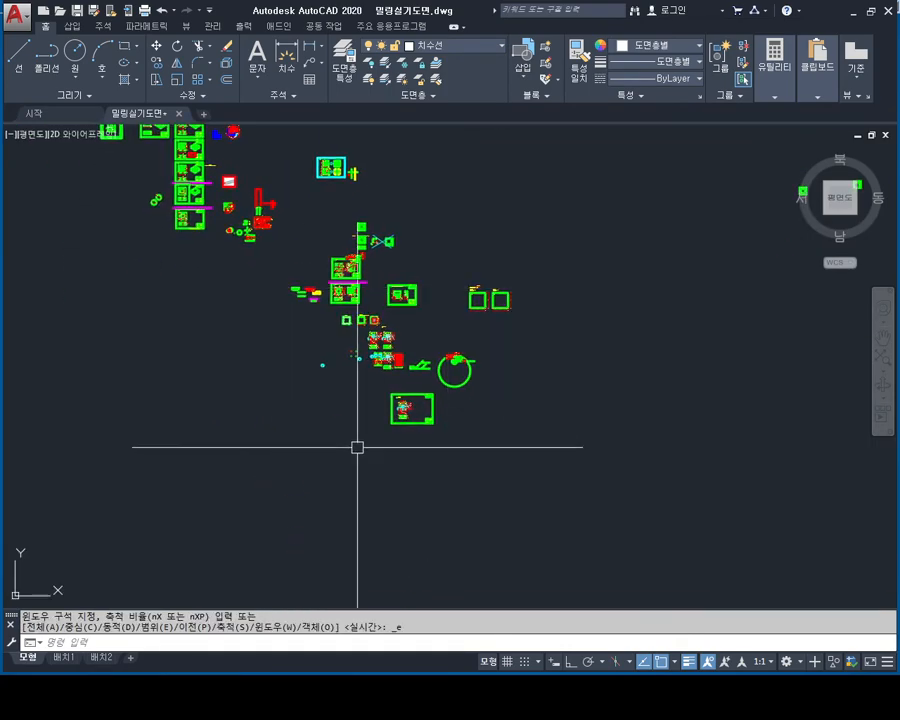
{"action": "scroll", "coordinate": [385, 436], "scroll_direction": "up", "scroll_amount": 8}
{"action": "scroll", "coordinate": [511, 319], "scroll_direction": "up", "scroll_amount": 4}
{"action": "middle_click_drag", "start_coordinate": [524, 263], "coordinate": [483, 325]}
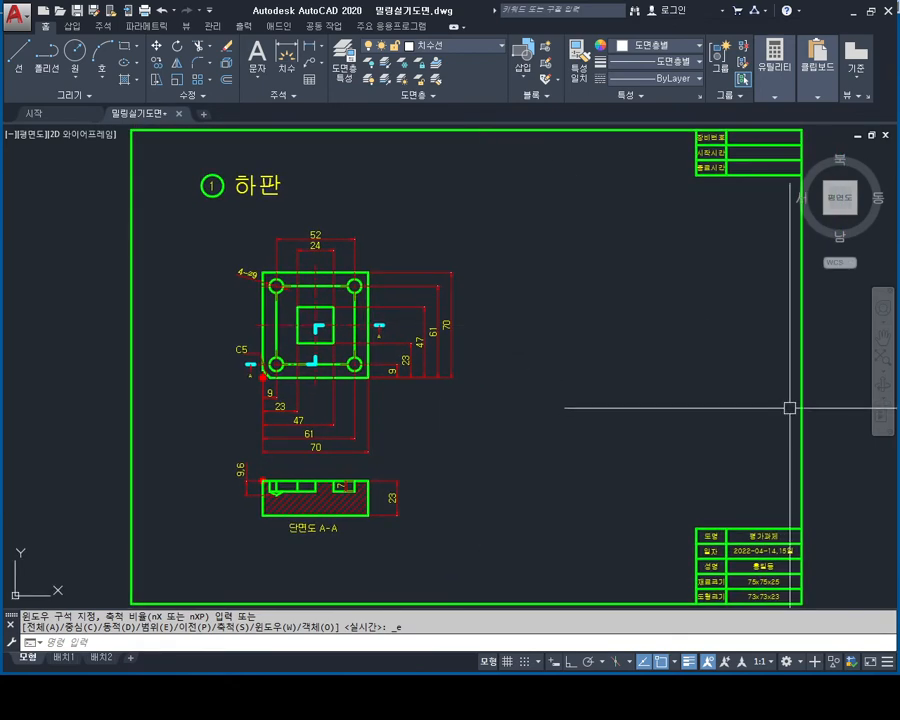
{"action": "key", "text": "ctrl+s"}
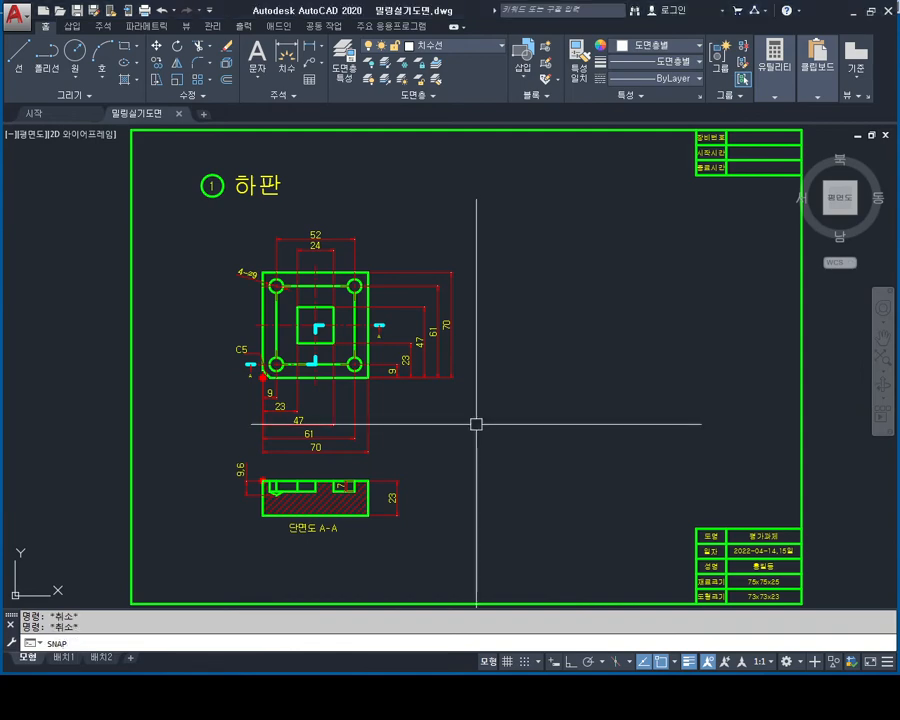
- Set the snap grid style to isometric, keeping the default vertical spacing of 10
{"action": "key", "text": "Return"}
{"action": "type", "text": "s"}
{"action": "key", "text": "Return"}
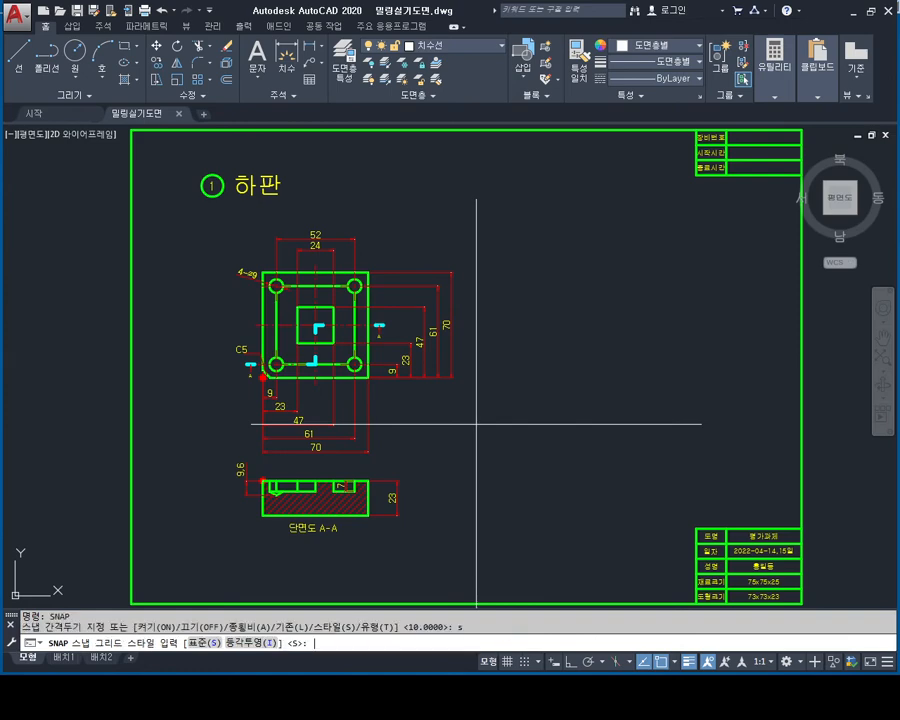
{"action": "type", "text": "i"}
{"action": "key", "text": "Return"}
{"action": "key", "text": "Return"}
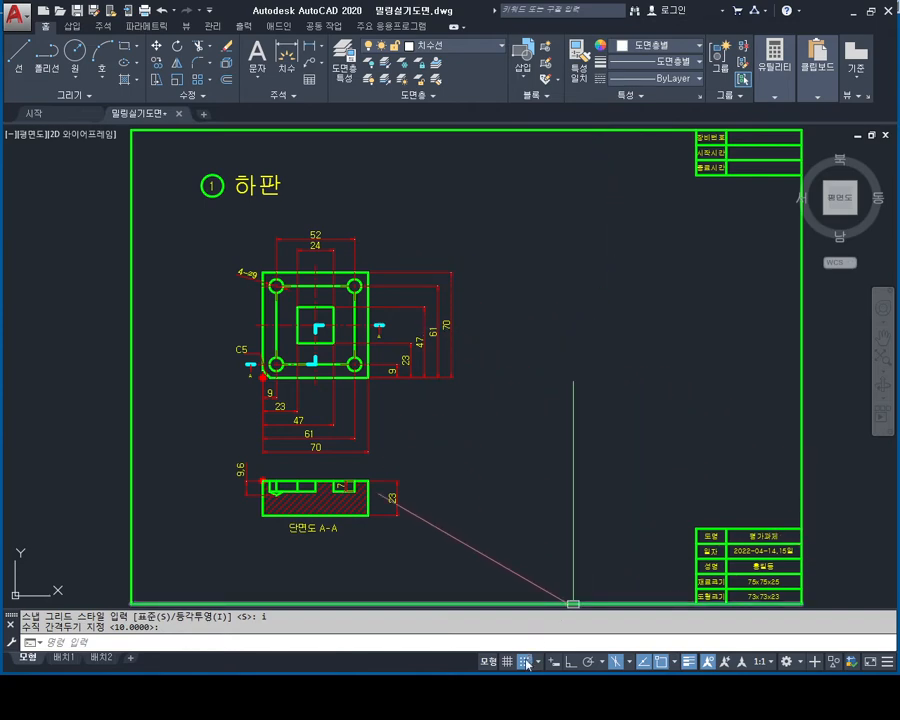
- Turn off snap mode for isometric drawing in the empty area beside the plan view
{"action": "scroll", "coordinate": [542, 318], "scroll_direction": "up", "scroll_amount": 2}
{"action": "middle_click_drag", "start_coordinate": [542, 316], "coordinate": [516, 356]}
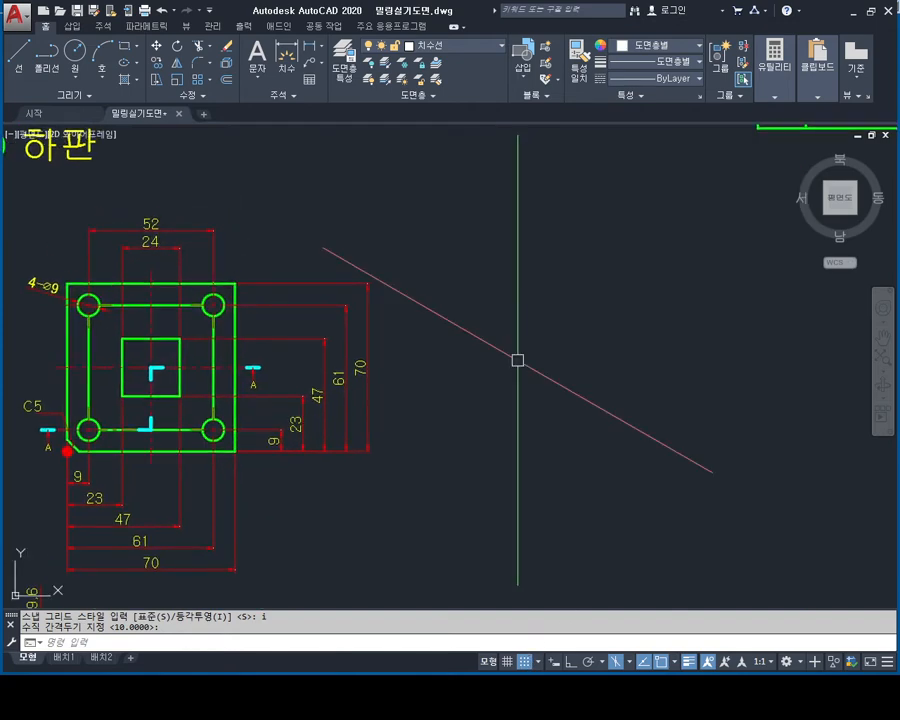
{"action": "key", "text": "Escape"}
{"action": "key", "text": "Escape"}
{"action": "key", "text": "Return"}
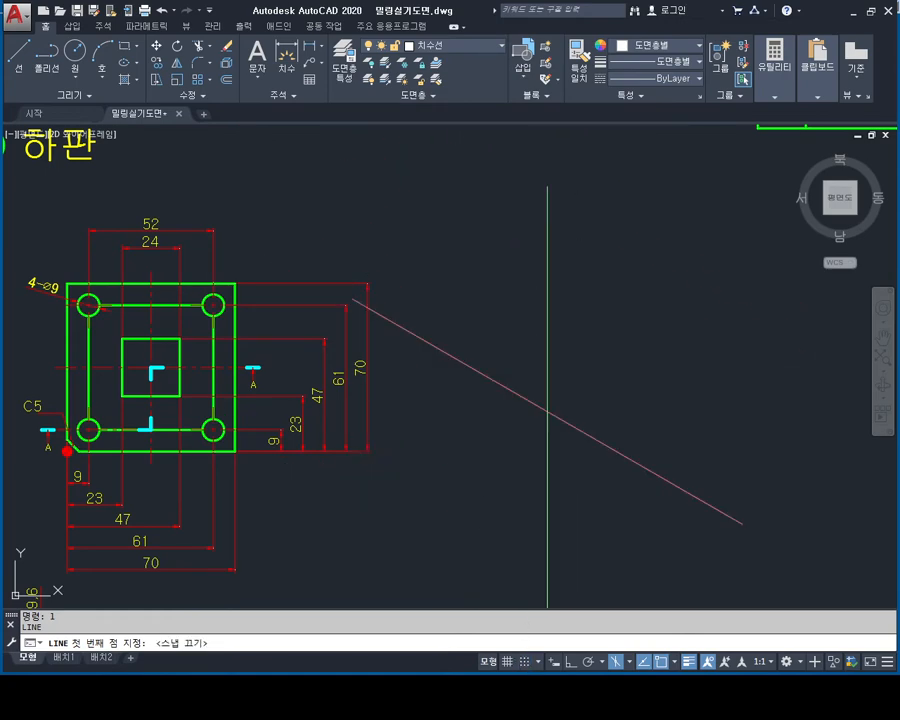
{"action": "mouse_move", "coordinate": [537, 366]}
{"action": "middle_mouse_down"}
{"action": "mouse_move", "coordinate": [506, 303]}
{"action": "mouse_move", "coordinate": [504, 387]}
{"action": "mouse_move", "coordinate": [492, 323]}
{"action": "middle_mouse_up"}
{"action": "scroll", "coordinate": [487, 384], "scroll_direction": "down", "scroll_amount": 5}
{"action": "scroll", "coordinate": [493, 363], "scroll_direction": "up", "scroll_amount": 5}
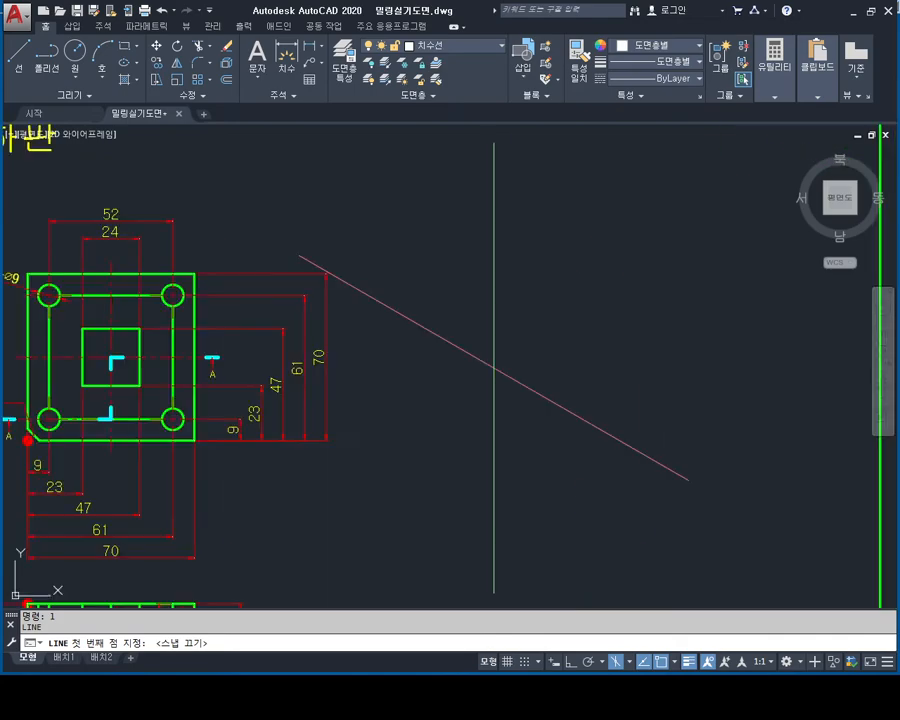
{"action": "mouse_move", "coordinate": [483, 373]}
{"action": "middle_mouse_down"}
{"action": "mouse_move", "coordinate": [518, 311]}
{"action": "mouse_move", "coordinate": [494, 348]}
{"action": "middle_mouse_up"}
{"action": "mouse_move", "coordinate": [523, 292]}
{"action": "middle_mouse_down"}
{"action": "mouse_move", "coordinate": [514, 315]}
{"action": "mouse_move", "coordinate": [537, 326]}
{"action": "middle_mouse_up"}
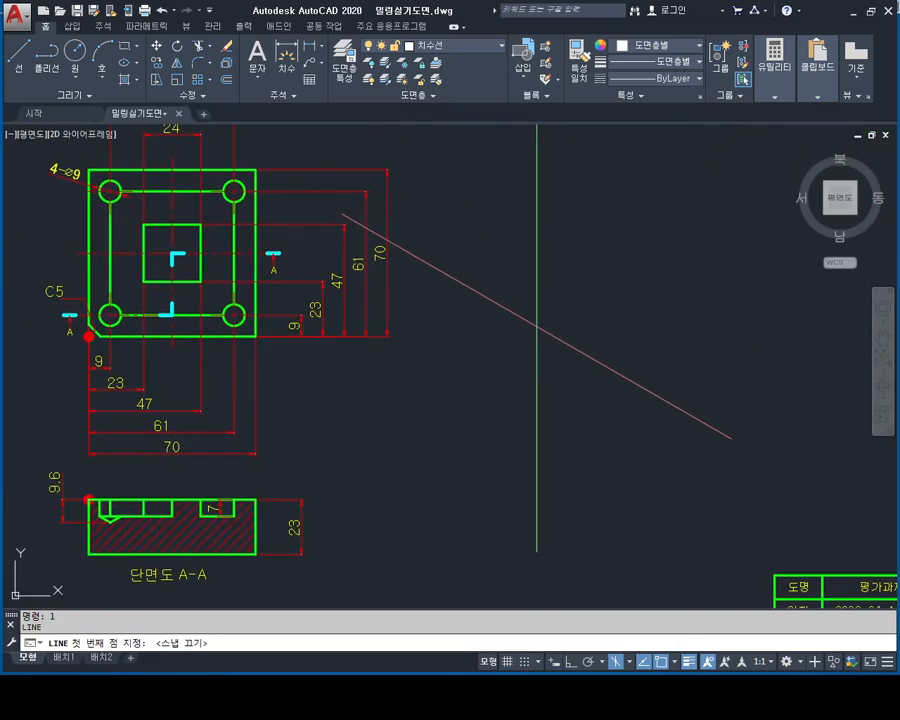
{"action": "mouse_move", "coordinate": [587, 245]}
{"action": "middle_mouse_down"}
{"action": "mouse_move", "coordinate": [554, 312]}
{"action": "mouse_move", "coordinate": [534, 310]}
{"action": "middle_mouse_up"}
{"action": "key", "text": "Escape"}
{"action": "key", "text": "Escape"}
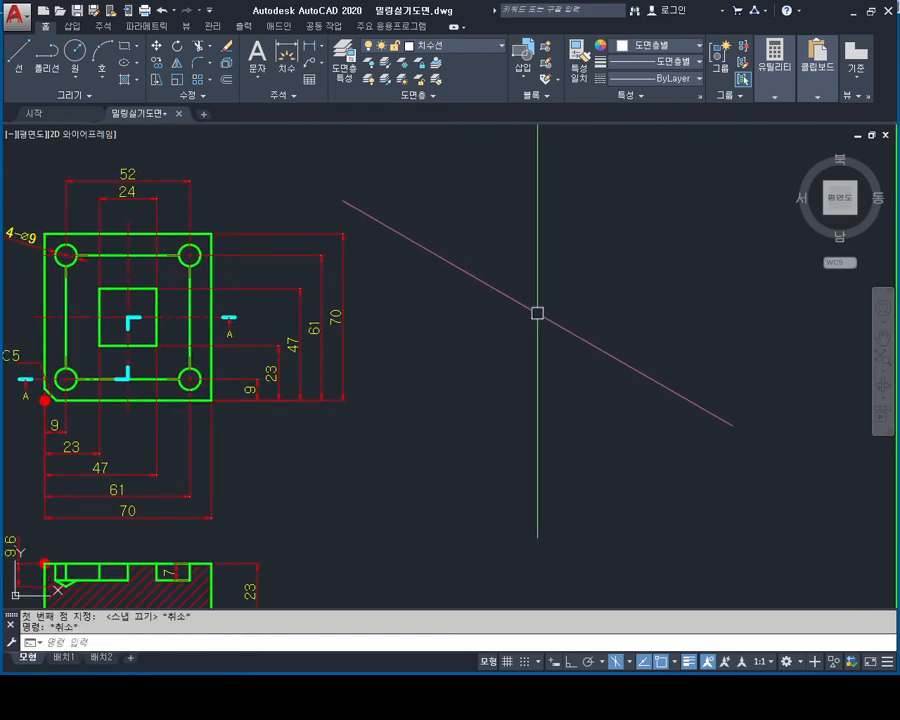
{"action": "type", "text": "l"}
{"action": "key", "text": "Return"}
{"action": "left_click", "coordinate": [464, 247]}
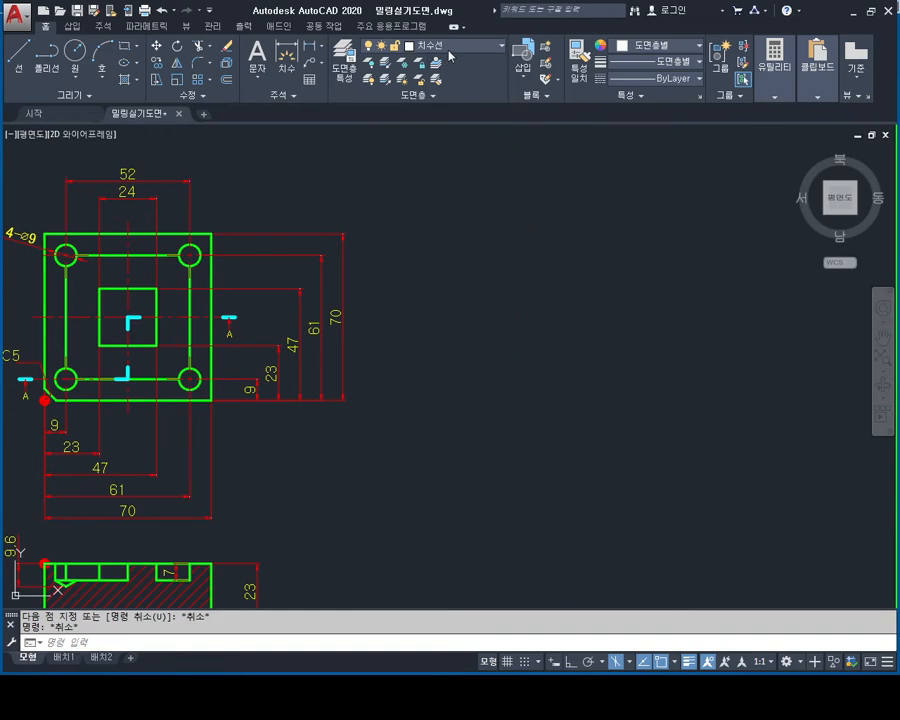
- Make 외형선 the current layer for the isometric outline
{"action": "left_click", "coordinate": [430, 139]}
{"action": "middle_click_drag", "start_coordinate": [521, 243], "coordinate": [496, 263]}
{"action": "key", "text": "Escape"}
{"action": "type", "text": "l"}
{"action": "key", "text": "Return"}
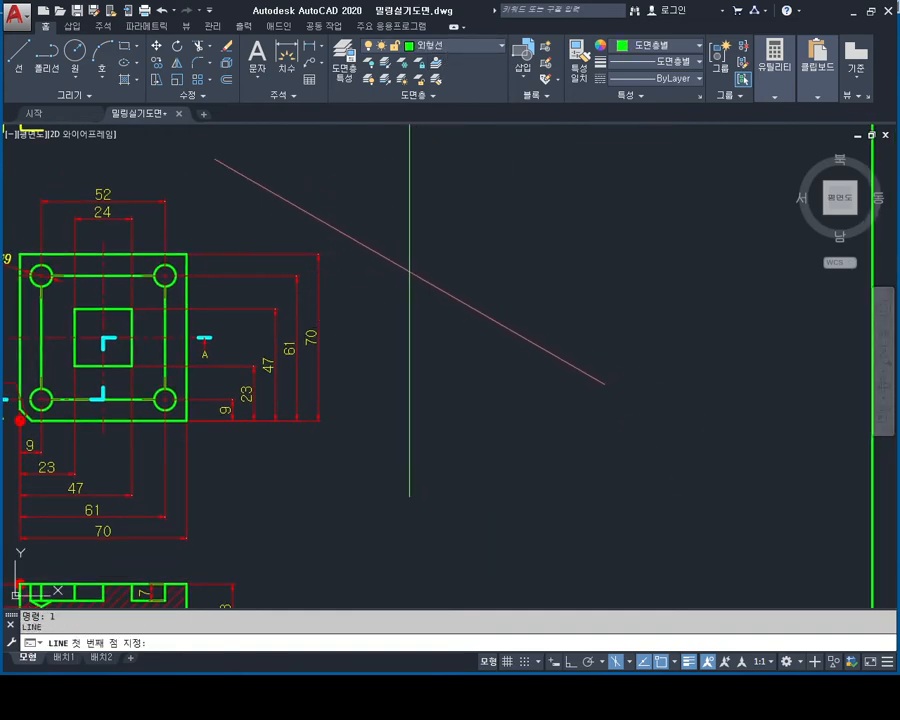
{"action": "left_click", "coordinate": [400, 316]}
{"action": "key", "text": "F8"}
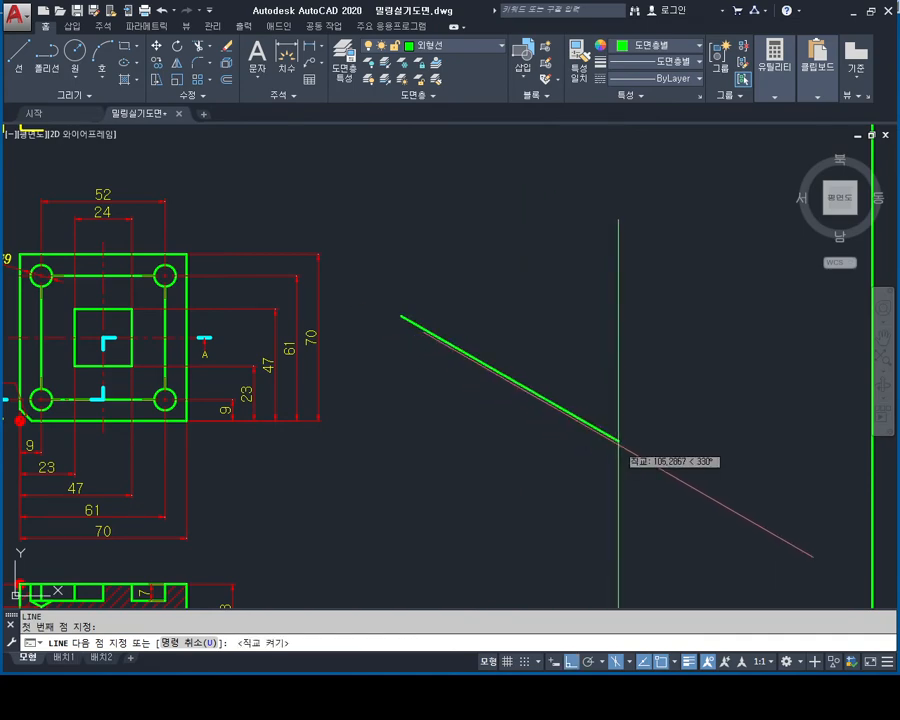
{"action": "type", "text": "71"}
{"action": "key", "text": "Return"}
{"action": "key", "text": "Escape"}
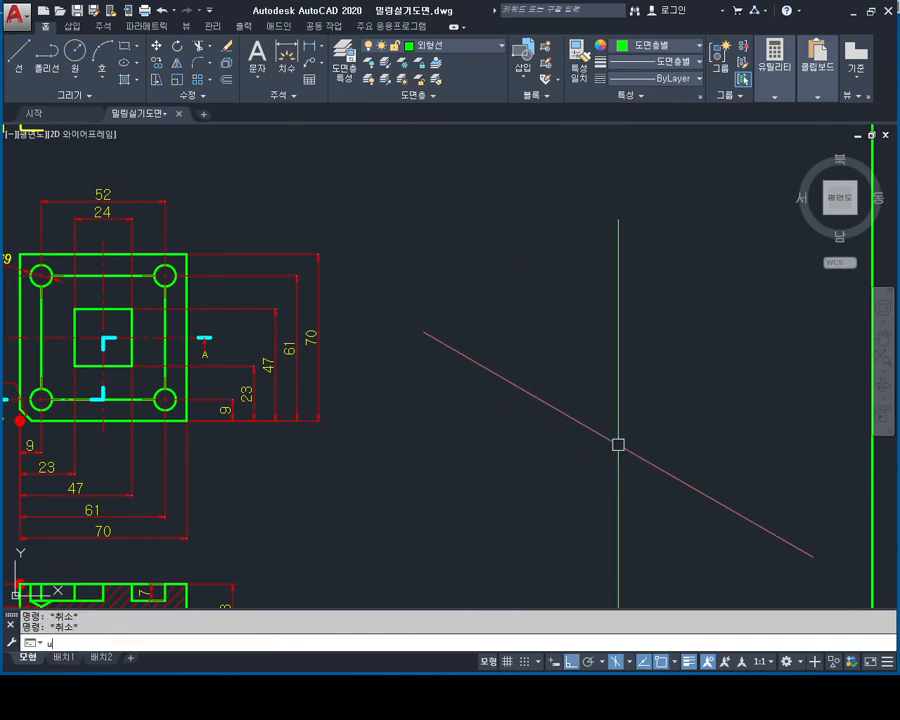
- Draw the block's left isometric face as a closed line outline, 70 long and 23 high, with ortho on, beside the plan view
{"action": "type", "text": "l"}
{"action": "key", "text": "Return"}
{"action": "left_click", "coordinate": [423, 313]}
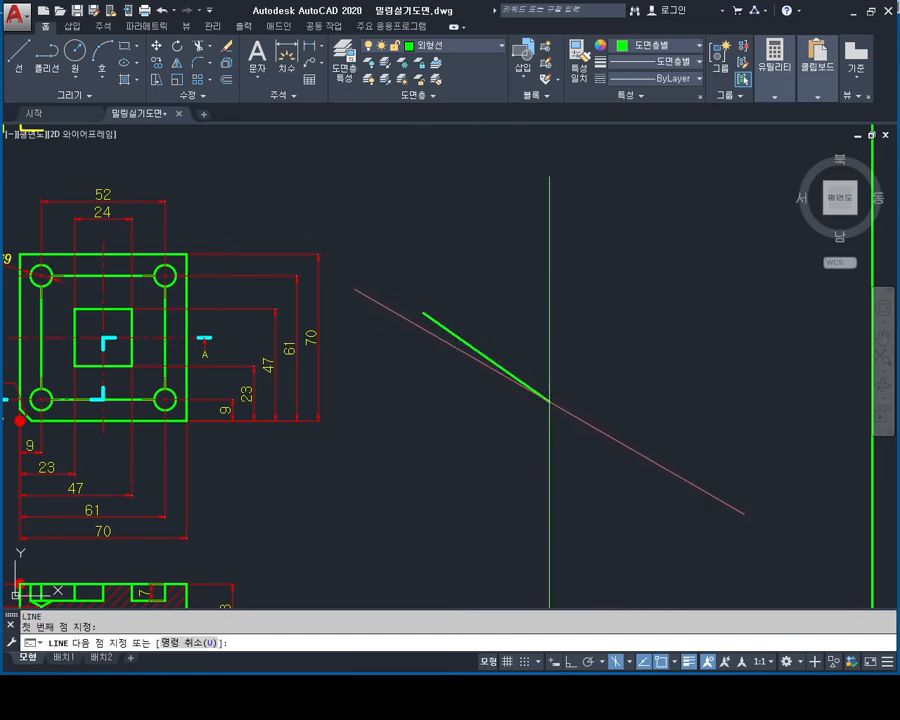
{"action": "key", "text": "F8"}
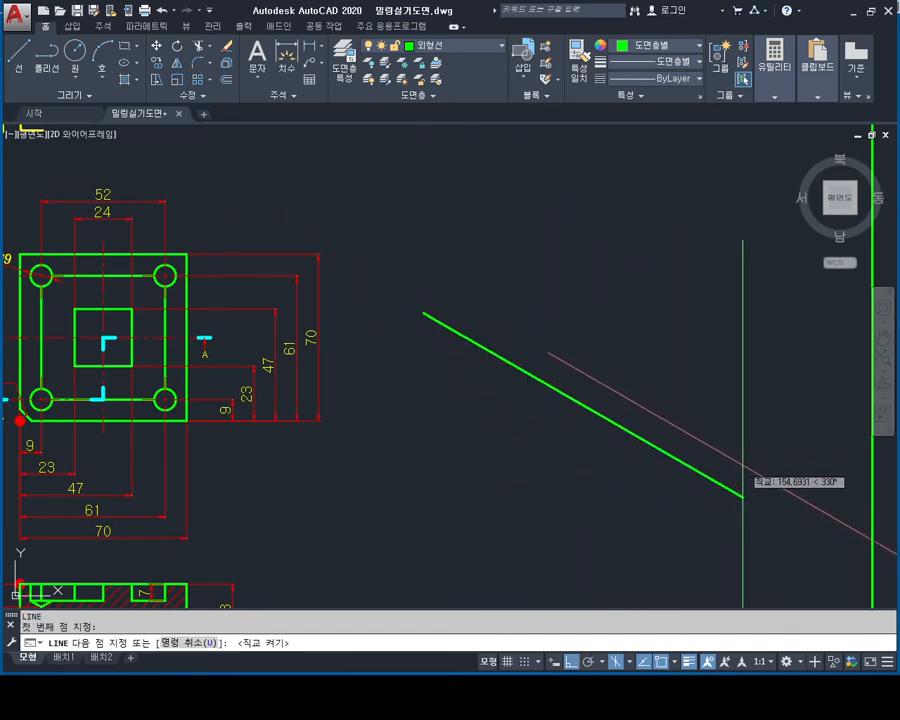
{"action": "type", "text": "70"}
{"action": "key", "text": "Return"}
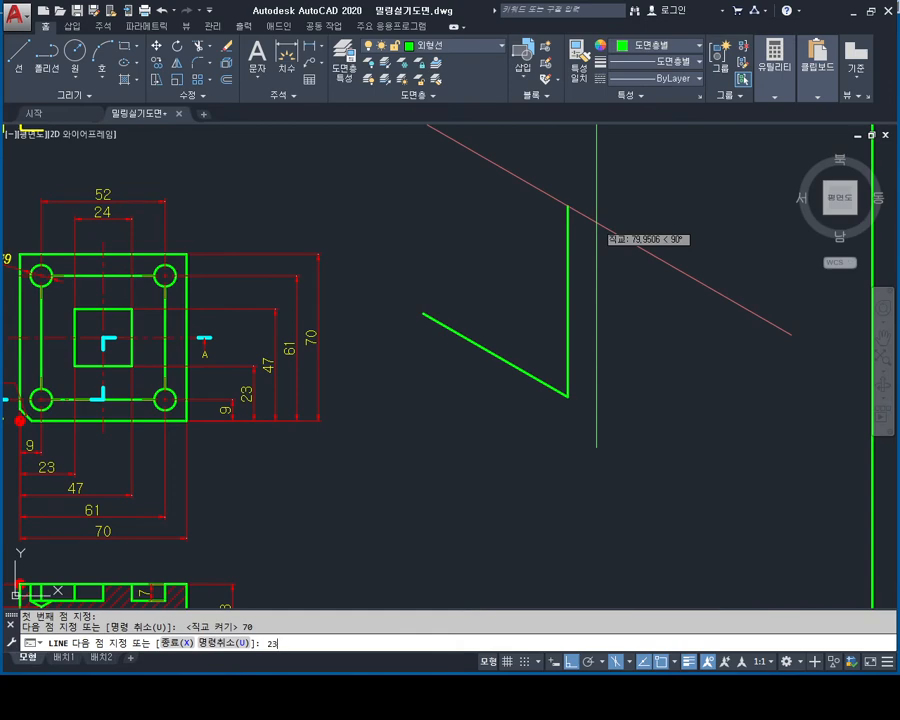
{"action": "type", "text": "23"}
{"action": "key", "text": "Return"}
{"action": "type", "text": "70"}
{"action": "key", "text": "Return"}
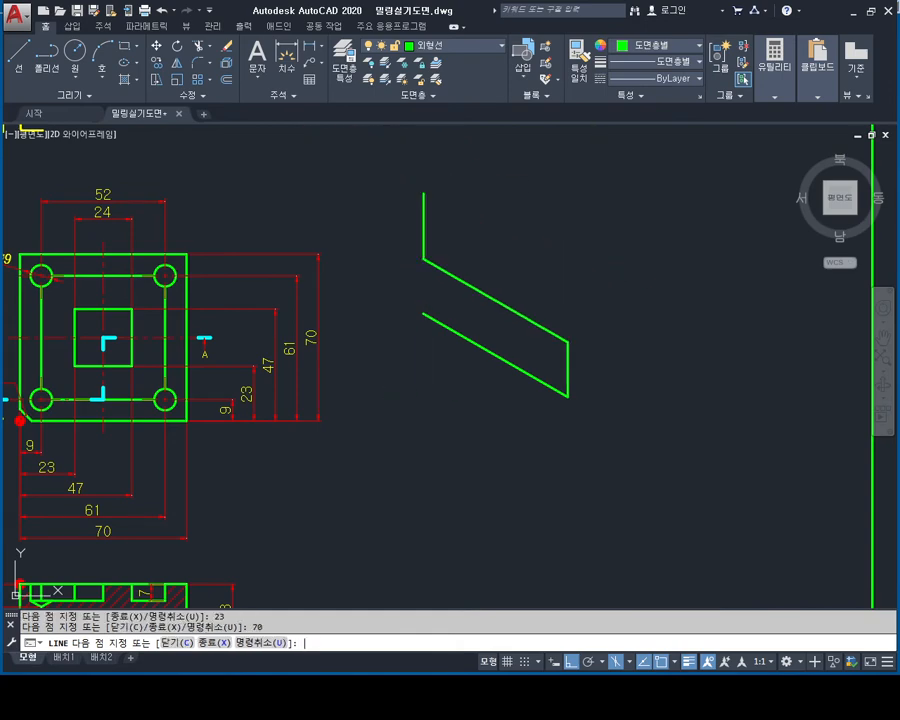
{"action": "key", "text": "Escape"}
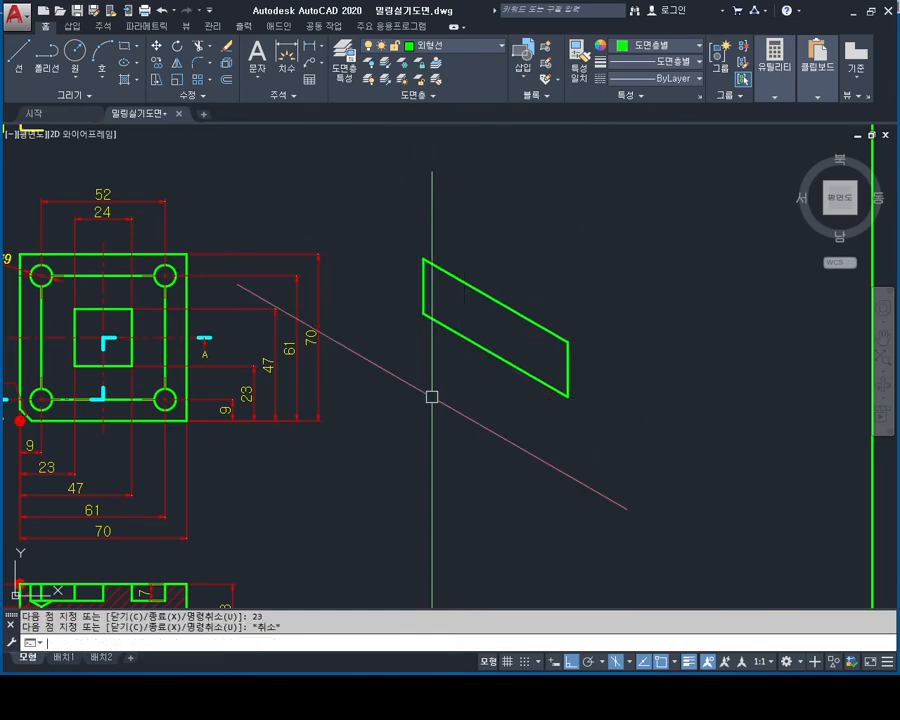
- Switch to the top isoplane and draw the block's 70 by 70 top face from the upper edge of the left face
{"action": "scroll", "coordinate": [432, 396], "scroll_direction": "down", "scroll_amount": 5}
{"action": "scroll", "coordinate": [442, 426], "scroll_direction": "up", "scroll_amount": 3}
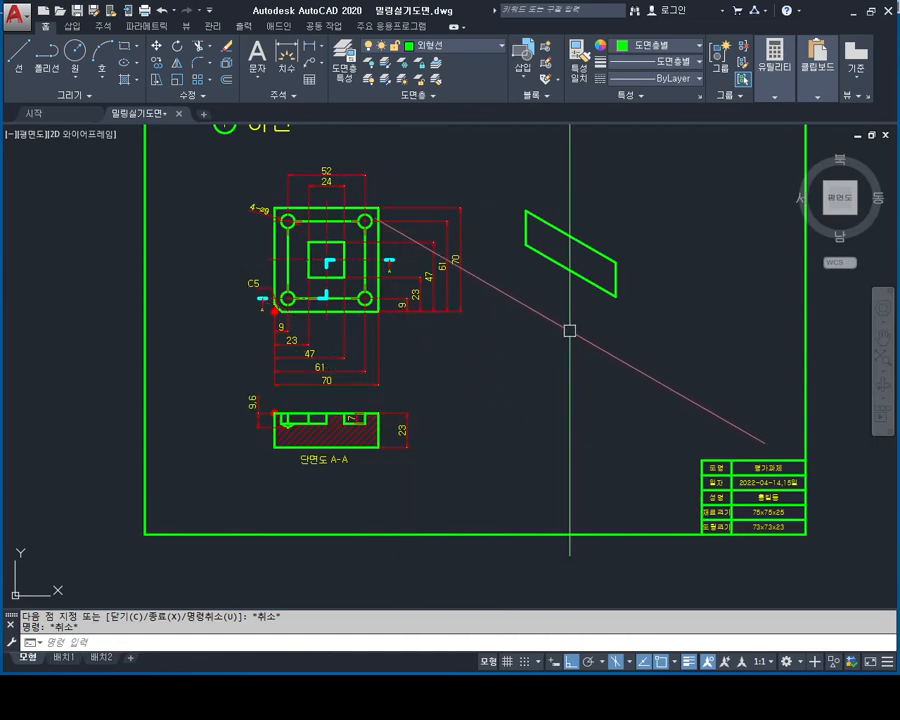
{"action": "middle_click_drag", "start_coordinate": [622, 243], "coordinate": [555, 323]}
{"action": "scroll", "coordinate": [548, 268], "scroll_direction": "up", "scroll_amount": 2}
{"action": "middle_click_drag", "start_coordinate": [539, 269], "coordinate": [535, 274]}
{"action": "key", "text": "Escape"}
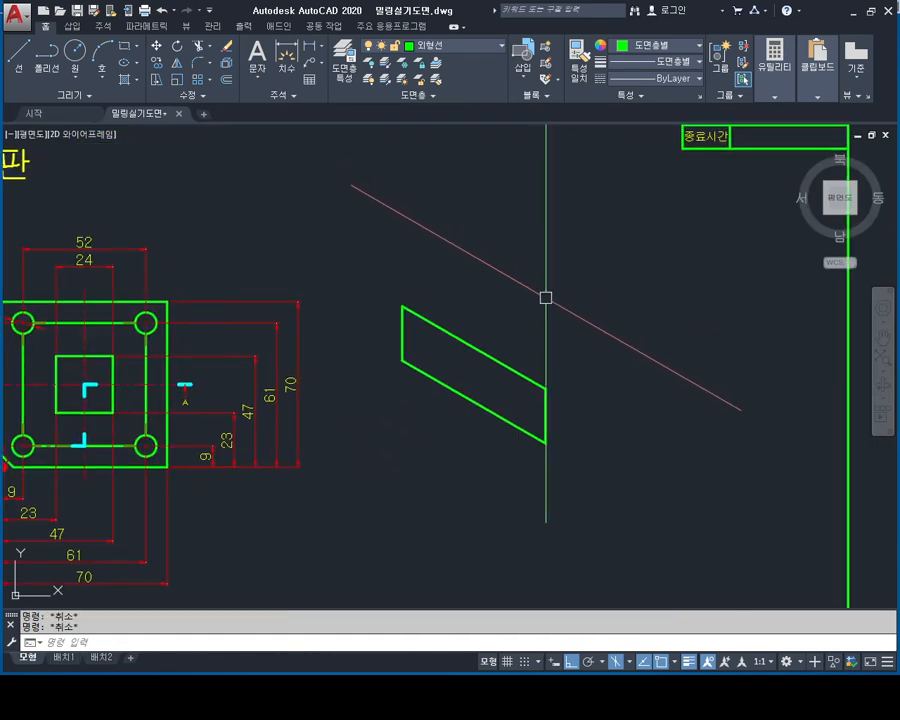
{"action": "key", "text": "F5"}
{"action": "type", "text": "l"}
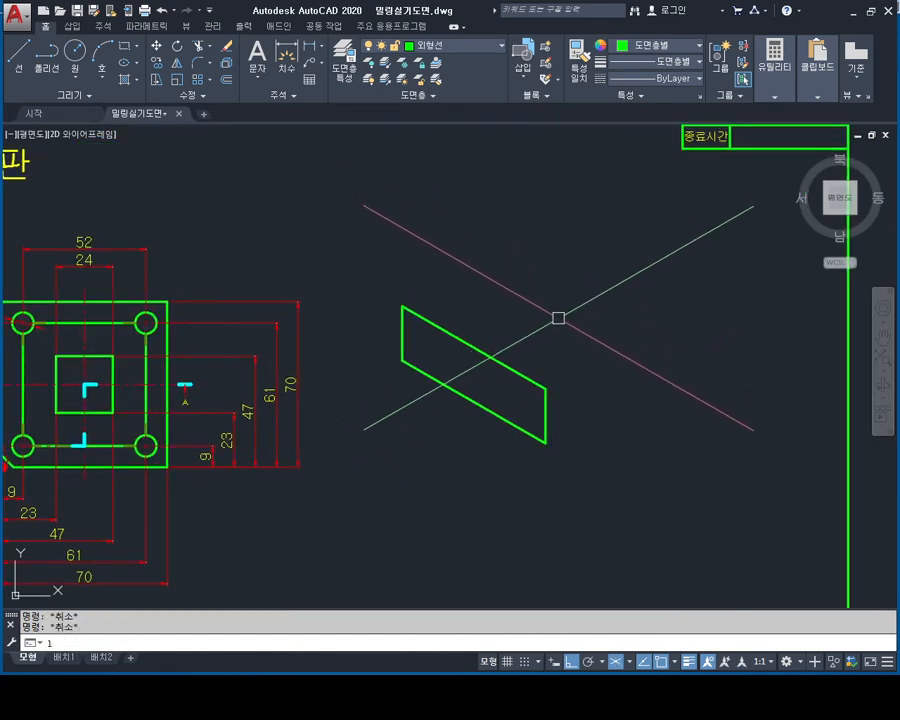
{"action": "key", "text": "Return"}
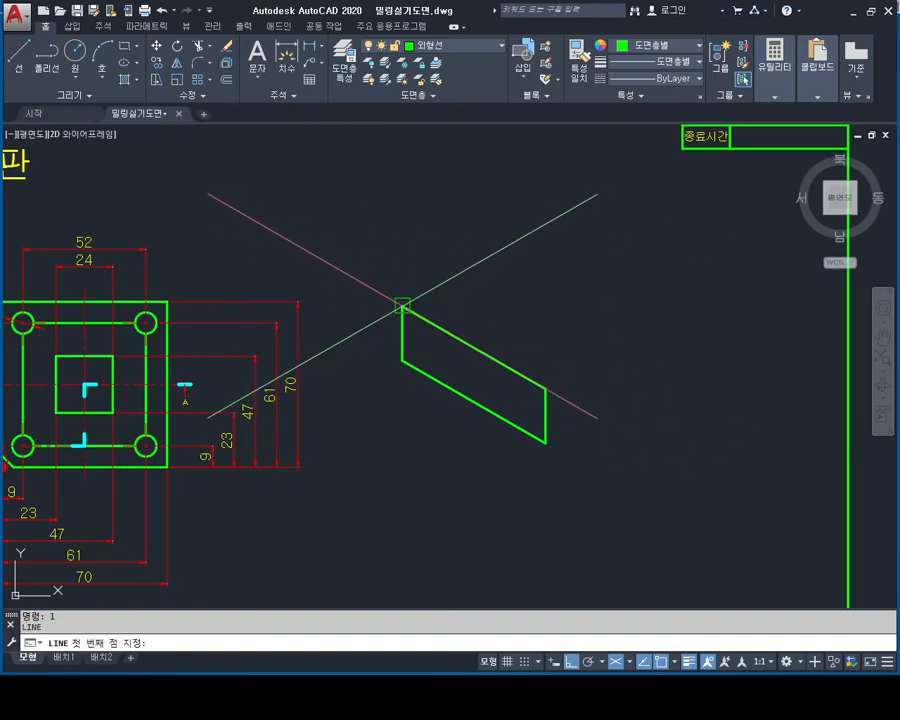
{"action": "left_click", "coordinate": [401, 305]}
{"action": "type", "text": "70"}
{"action": "key", "text": "Return"}
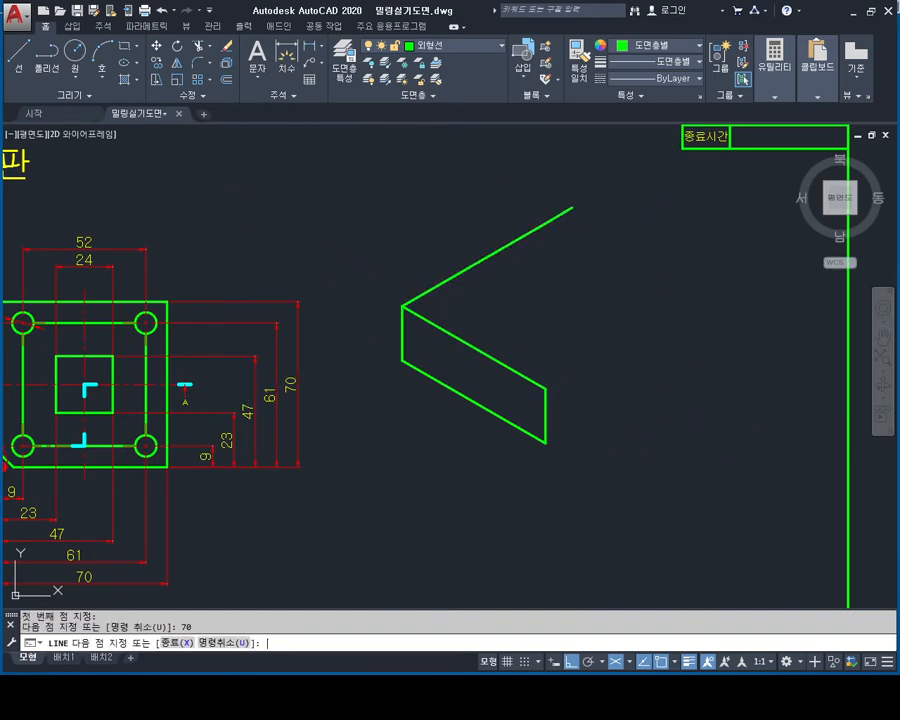
{"action": "type", "text": "70"}
{"action": "key", "text": "Return"}
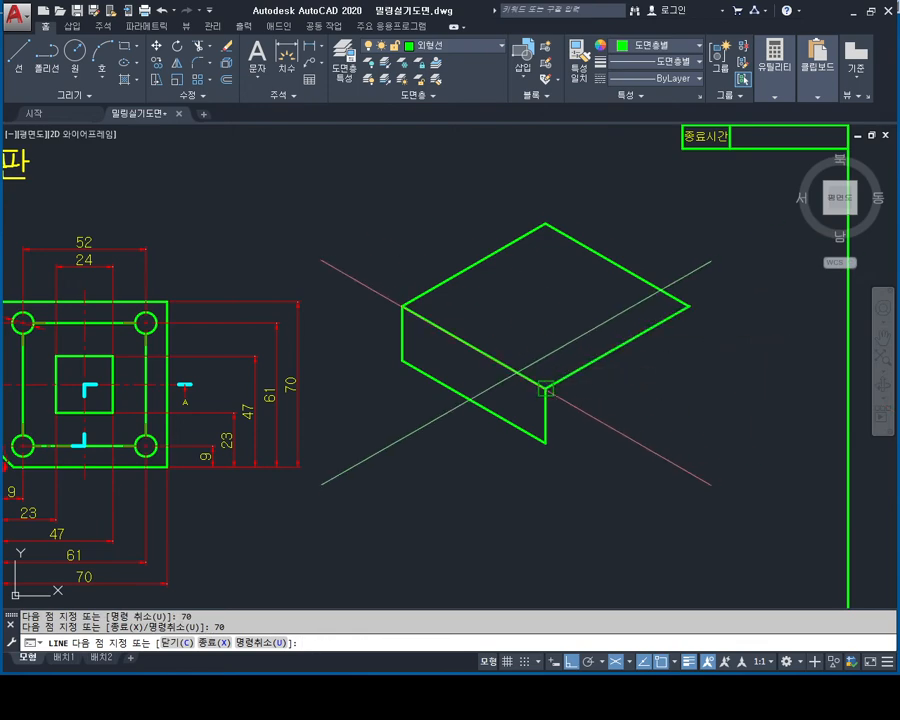
{"action": "key", "text": "Escape"}
{"action": "key", "text": "Escape"}
{"action": "key", "text": "Escape"}
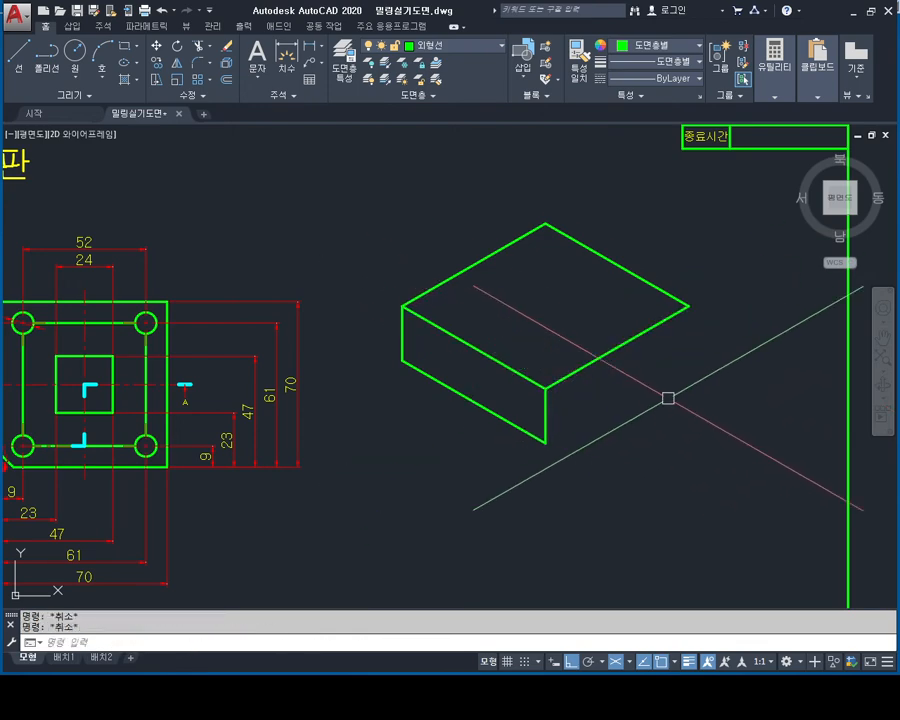
- Switch to the right isoplane and complete the block's right face with a 23-high vertical edge and a lower edge to the front corner
{"action": "mouse_move", "coordinate": [664, 394]}
{"action": "middle_mouse_down"}
{"action": "mouse_move", "coordinate": [614, 356]}
{"action": "mouse_move", "coordinate": [594, 370]}
{"action": "middle_mouse_up"}
{"action": "key", "text": "F5"}
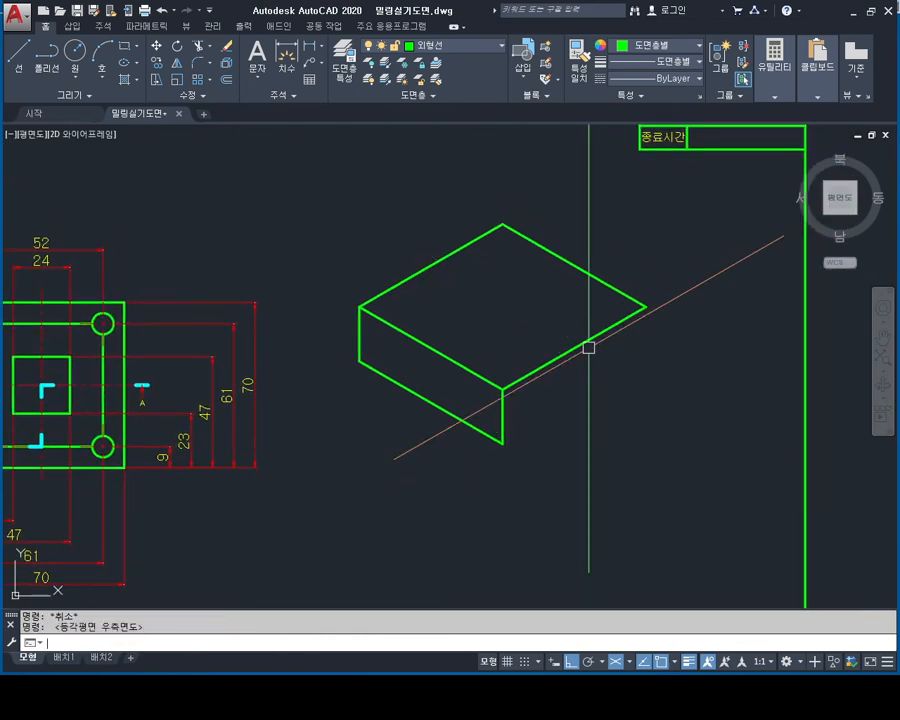
{"action": "key", "text": "l"}
{"action": "key", "text": "Return"}
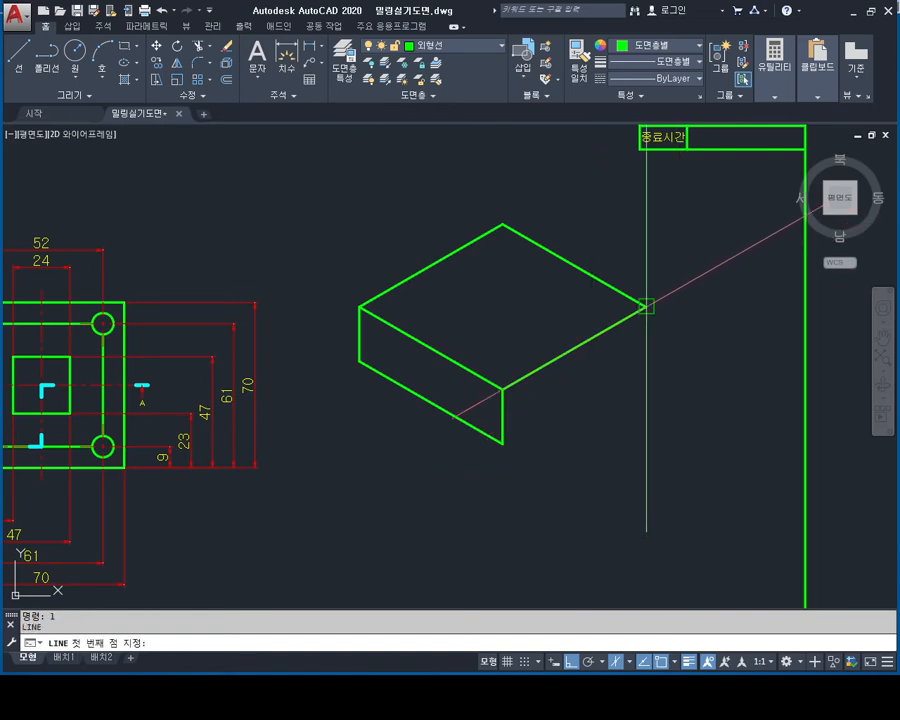
{"action": "left_click", "coordinate": [645, 306]}
{"action": "key", "text": "Return"}
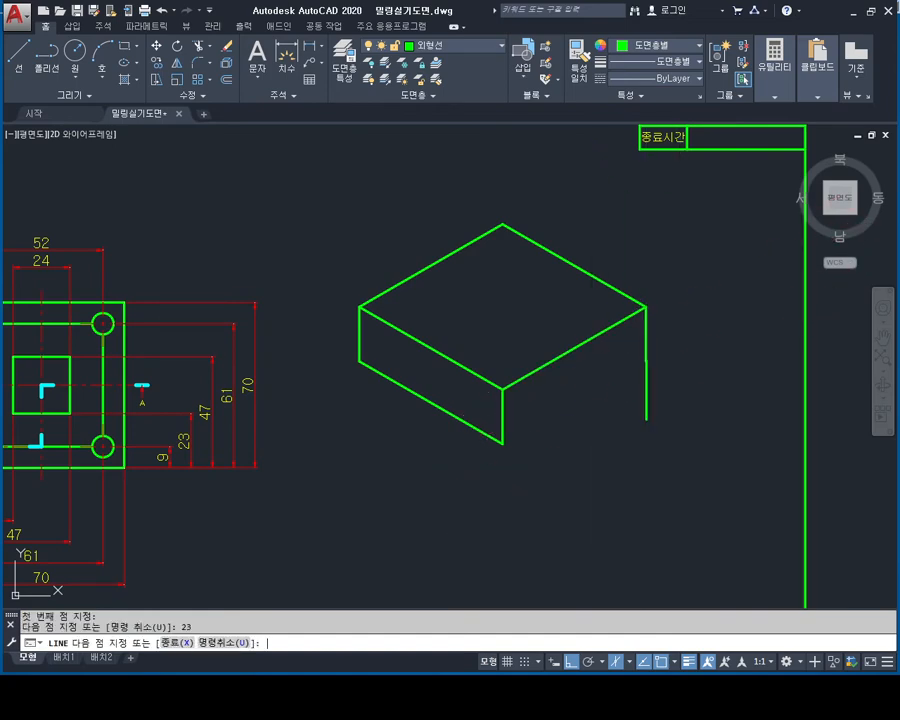
{"action": "key", "text": "Escape"}
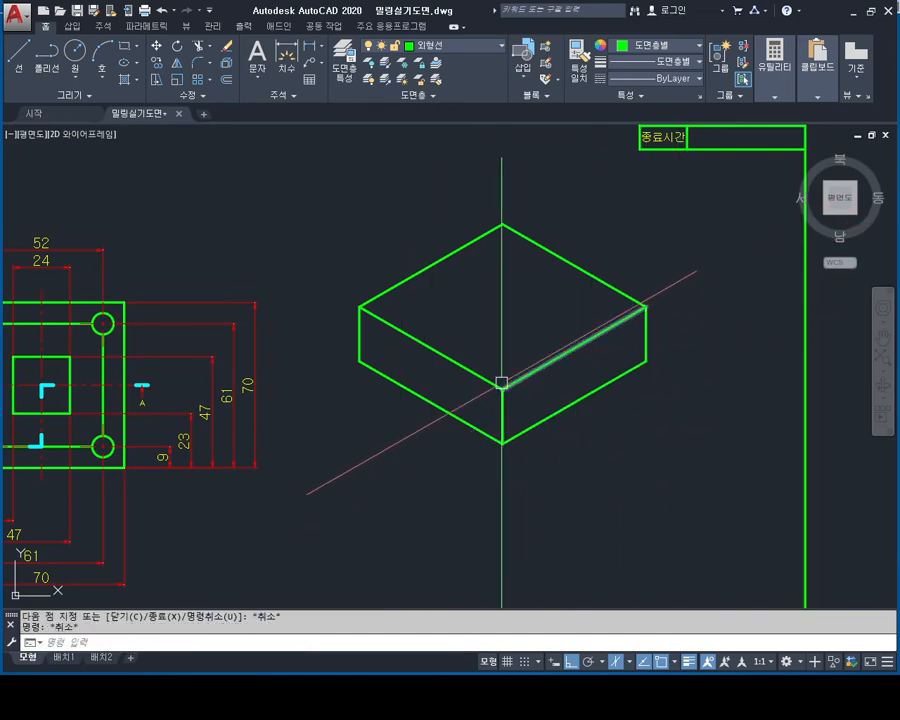
- Move the whole isometric block a short distance straight down
{"action": "middle_click_drag", "start_coordinate": [370, 328], "coordinate": [364, 260]}
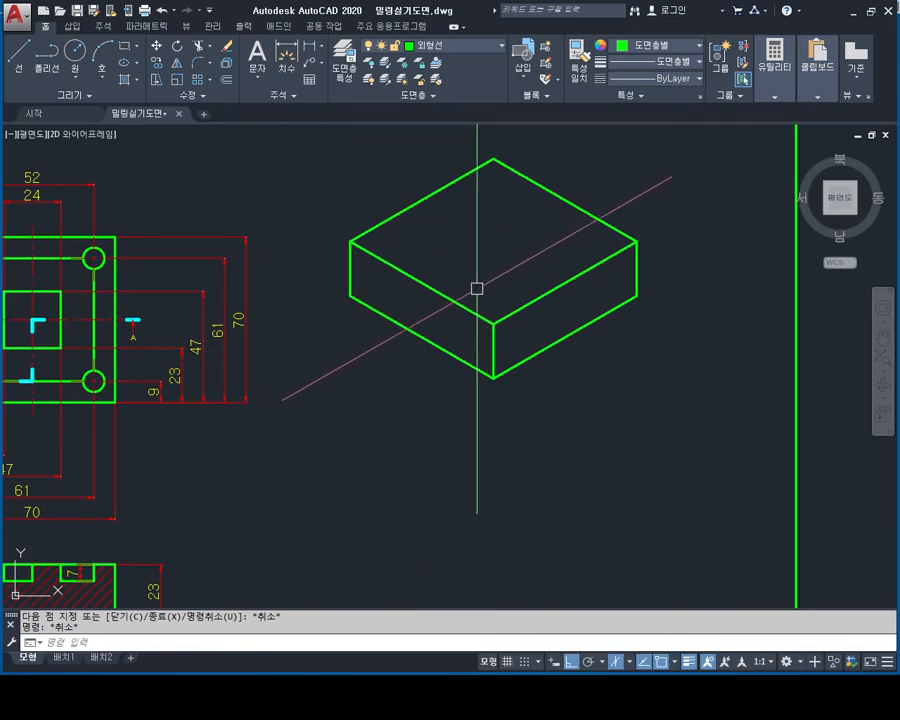
{"action": "middle_click_drag", "start_coordinate": [472, 305], "coordinate": [480, 350]}
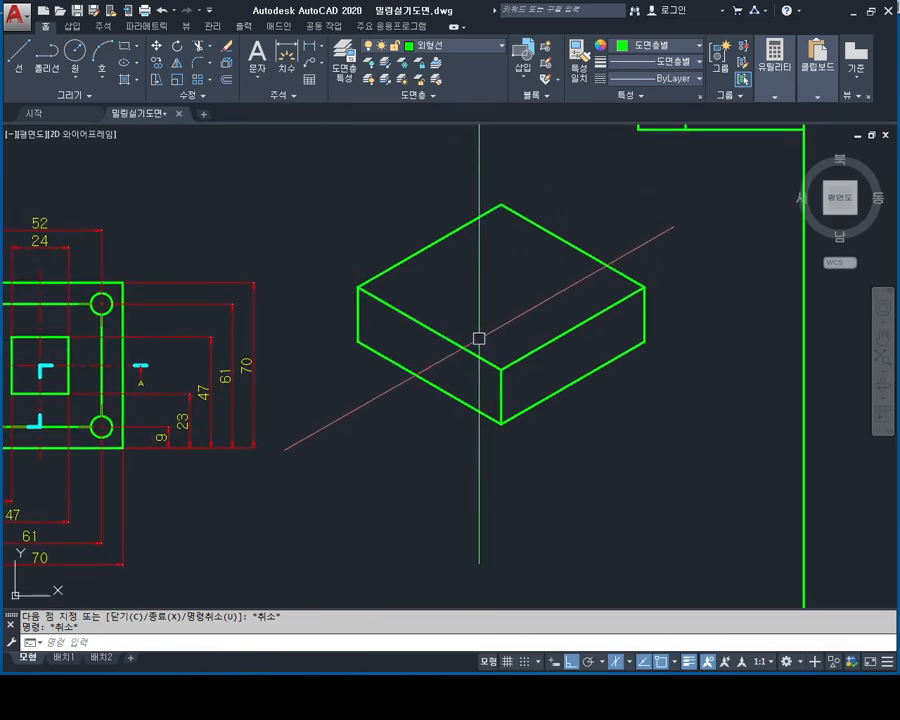
{"action": "key", "text": "Escape"}
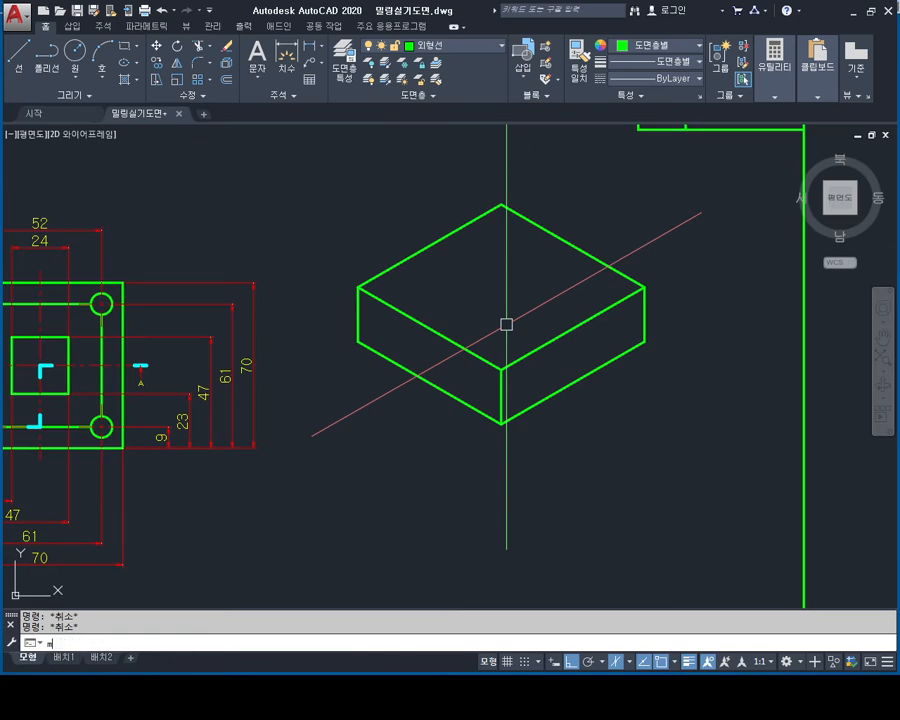
{"action": "type", "text": "m"}
{"action": "key", "text": "Return"}
{"action": "left_click", "coordinate": [684, 192]}
{"action": "left_click", "coordinate": [386, 444]}
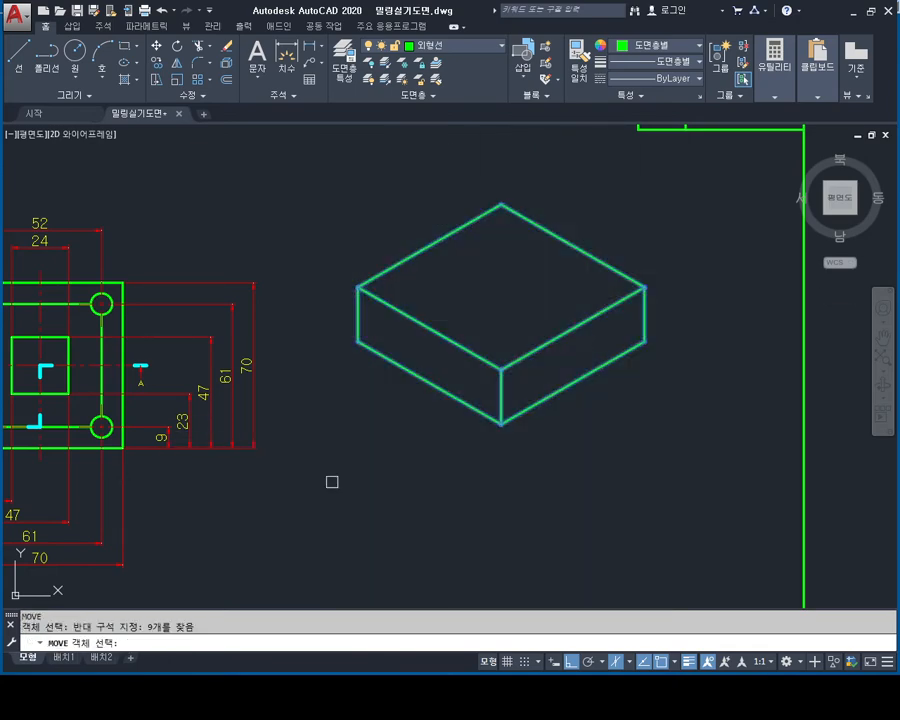
{"action": "key", "text": "Return"}
{"action": "left_click", "coordinate": [423, 445]}
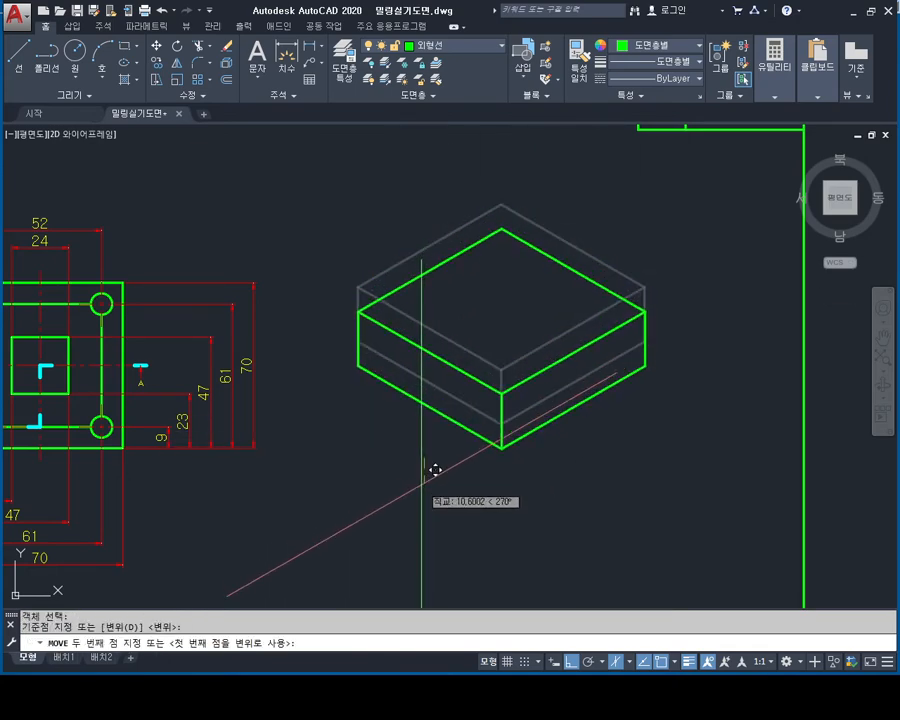
{"action": "left_click", "coordinate": [436, 469]}
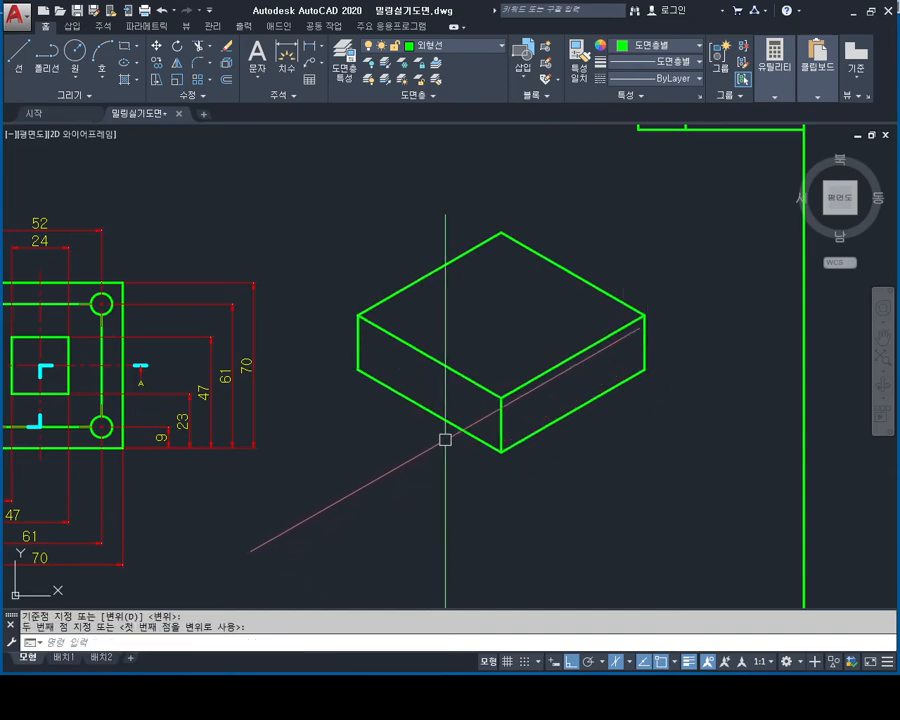
{"action": "mouse_move", "coordinate": [454, 396]}
{"action": "middle_mouse_down"}
{"action": "mouse_move", "coordinate": [488, 314]}
{"action": "mouse_move", "coordinate": [506, 354]}
{"action": "middle_mouse_up"}
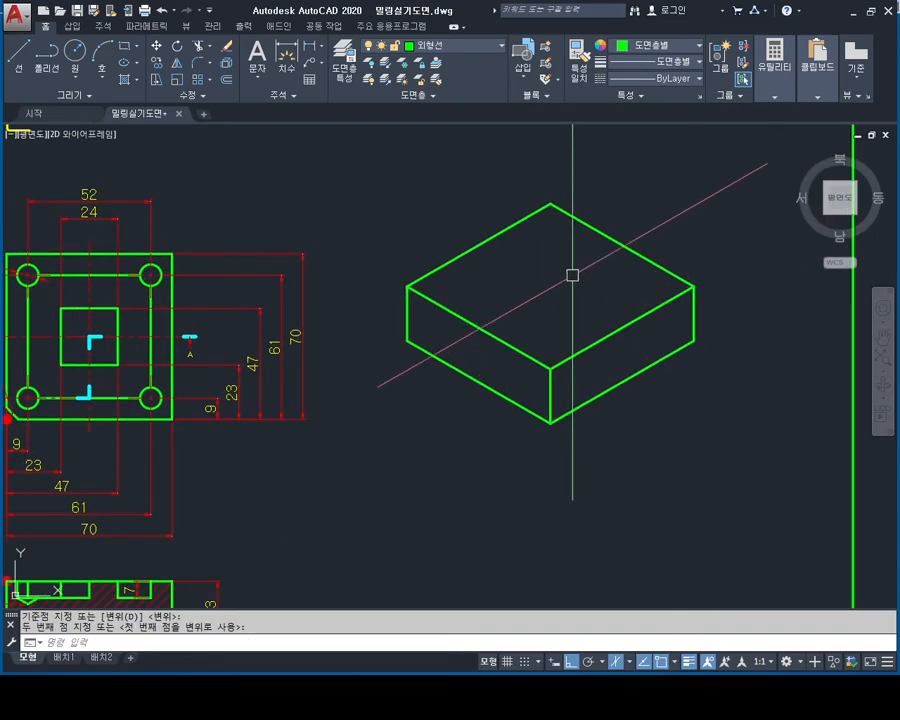
{"action": "middle_click_drag", "start_coordinate": [562, 281], "coordinate": [613, 268]}
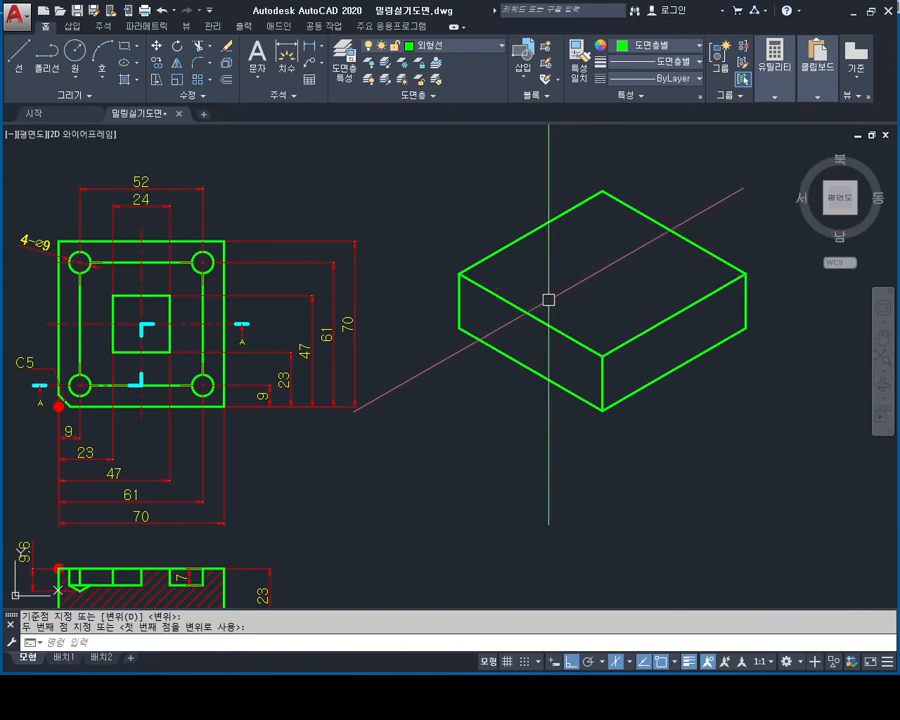
{"action": "mouse_move", "coordinate": [548, 300]}
{"action": "middle_mouse_down"}
{"action": "mouse_move", "coordinate": [594, 296]}
{"action": "mouse_move", "coordinate": [579, 269]}
{"action": "middle_mouse_up"}
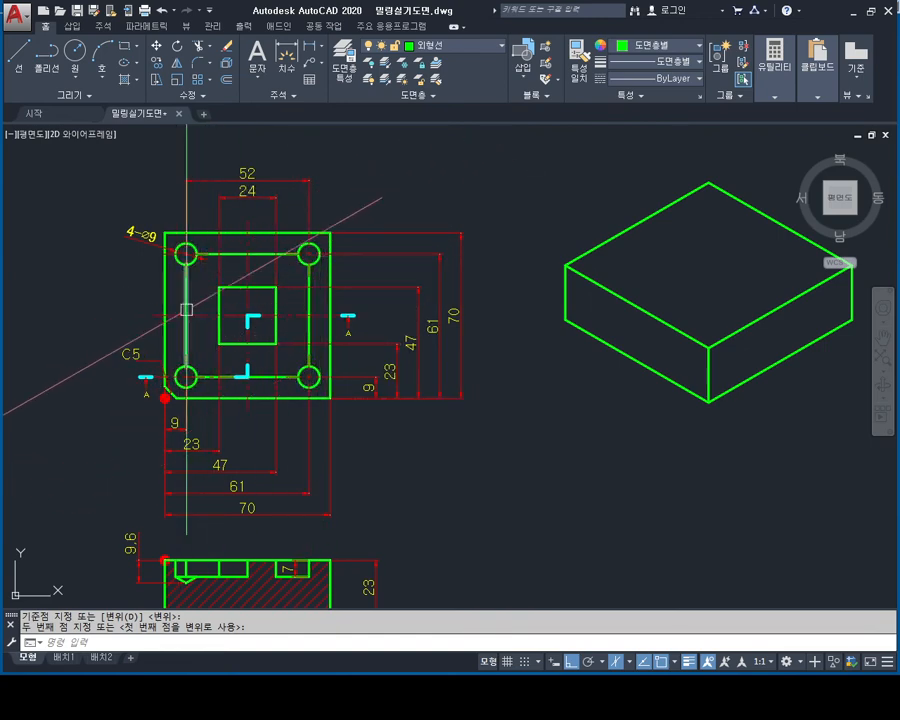
{"action": "middle_click_drag", "start_coordinate": [689, 308], "coordinate": [637, 326]}
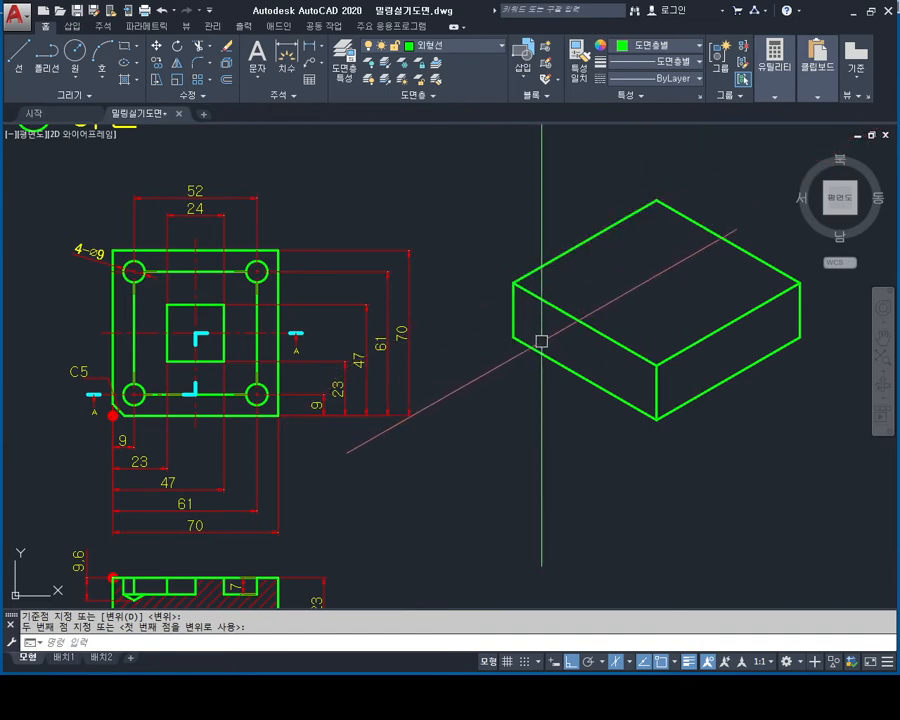
- Try a freehand vertical line across the block's left face near its left corner, and erase it
{"action": "scroll", "coordinate": [534, 330], "scroll_direction": "up", "scroll_amount": 4}
{"action": "key", "text": "Escape"}
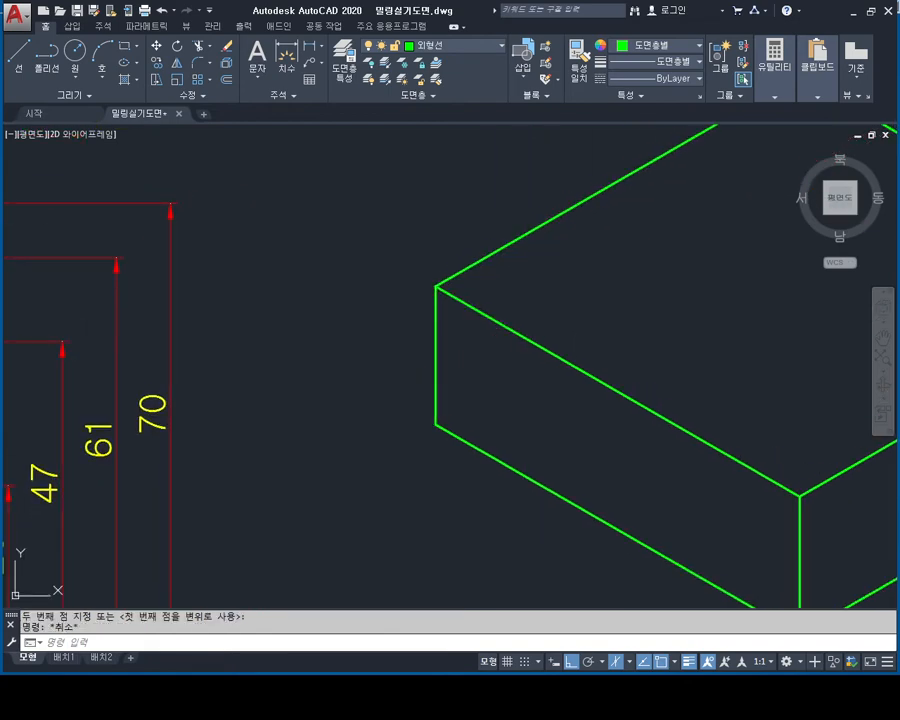
{"action": "type", "text": "l"}
{"action": "key", "text": "Return"}
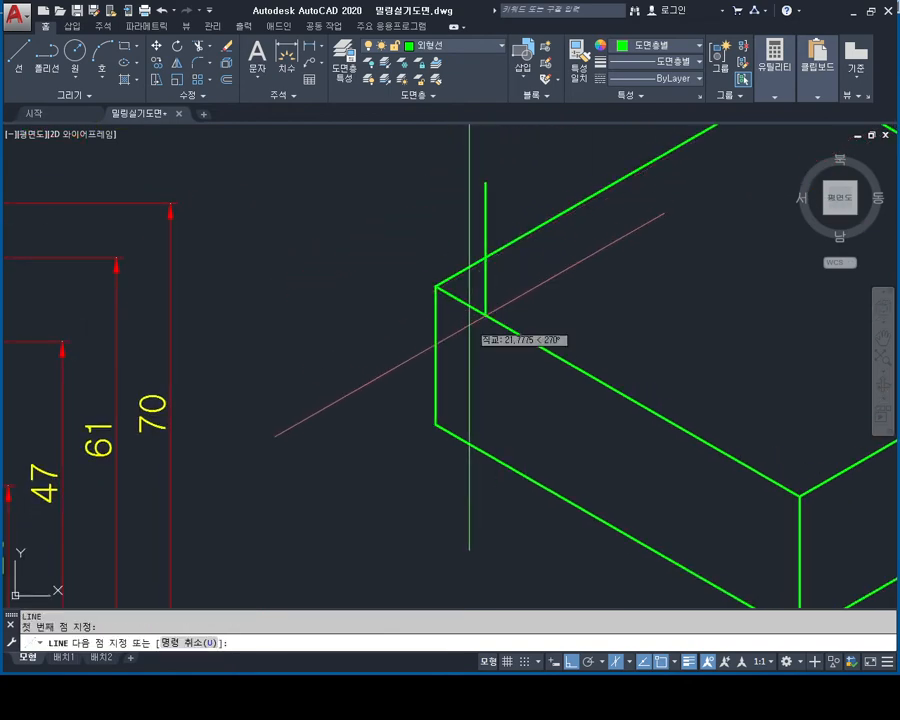
{"action": "left_click", "coordinate": [482, 516]}
{"action": "key", "text": "Escape"}
{"action": "scroll", "coordinate": [527, 335], "scroll_direction": "down", "scroll_amount": 4}
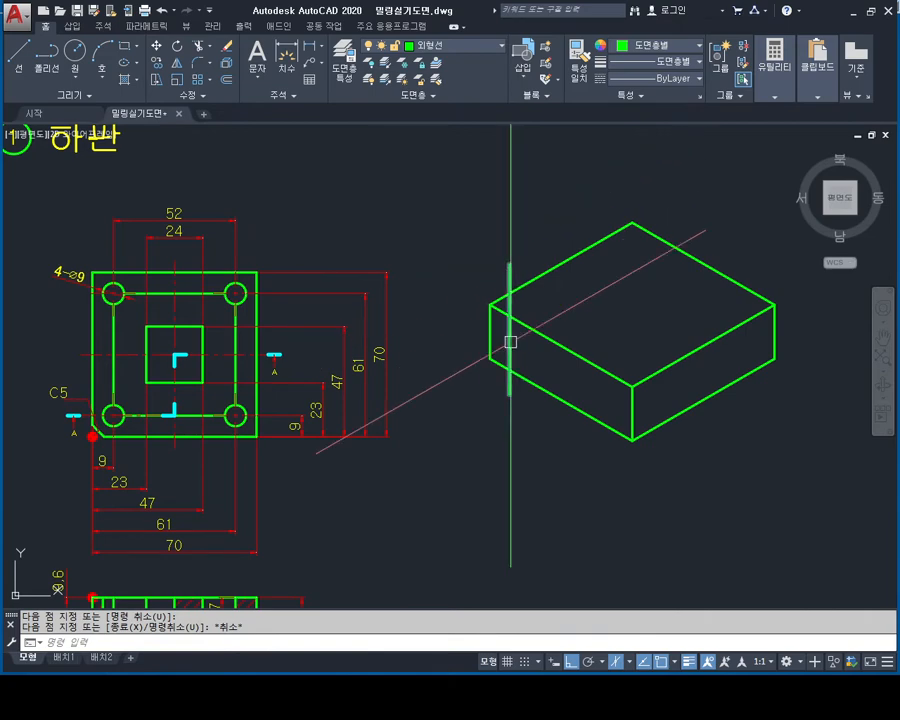
{"action": "scroll", "coordinate": [510, 339], "scroll_direction": "up", "scroll_amount": 3}
{"action": "key", "text": "Escape"}
{"action": "key", "text": "Escape"}
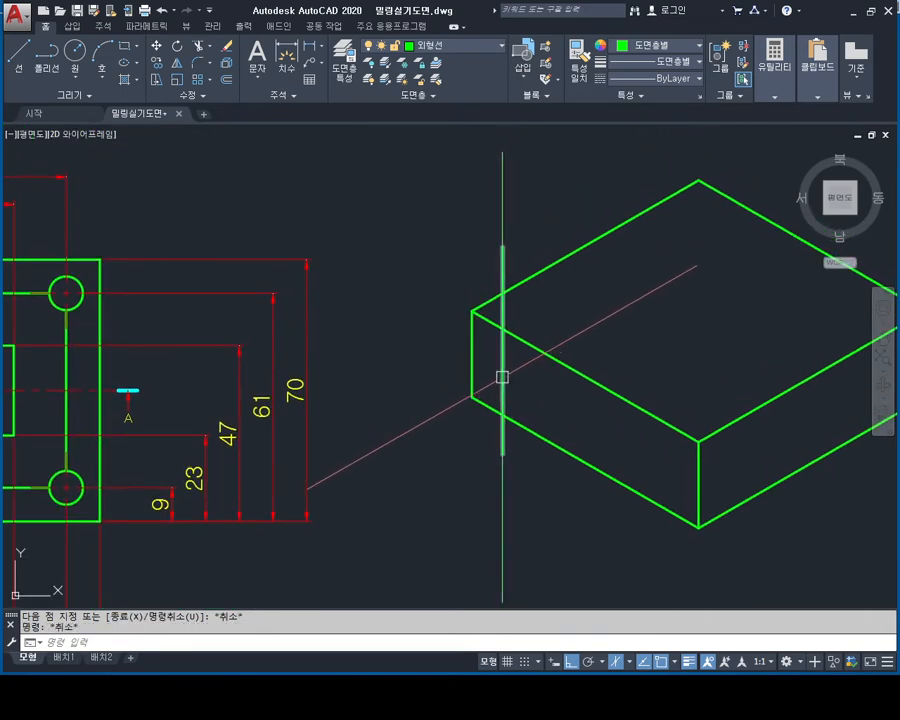
{"action": "key", "text": "Delete"}
{"action": "middle_click_drag", "start_coordinate": [516, 320], "coordinate": [494, 378]}
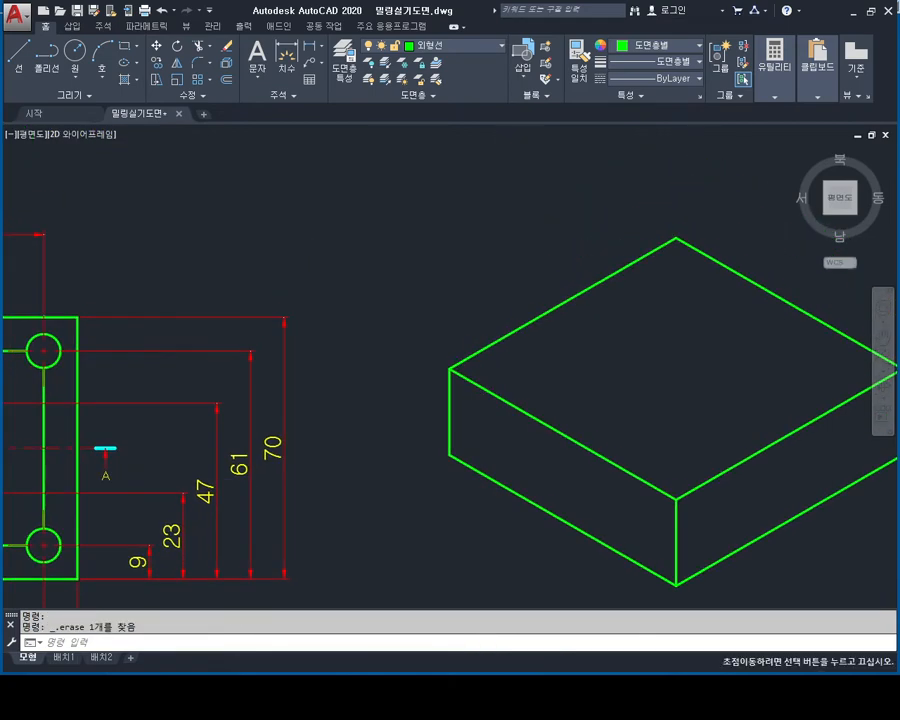
- With red as the current colour and the top isoplane active, draw a 5-long line from the block's left corner along the rear top edge
{"action": "key", "text": "Escape"}
{"action": "key", "text": "Escape"}
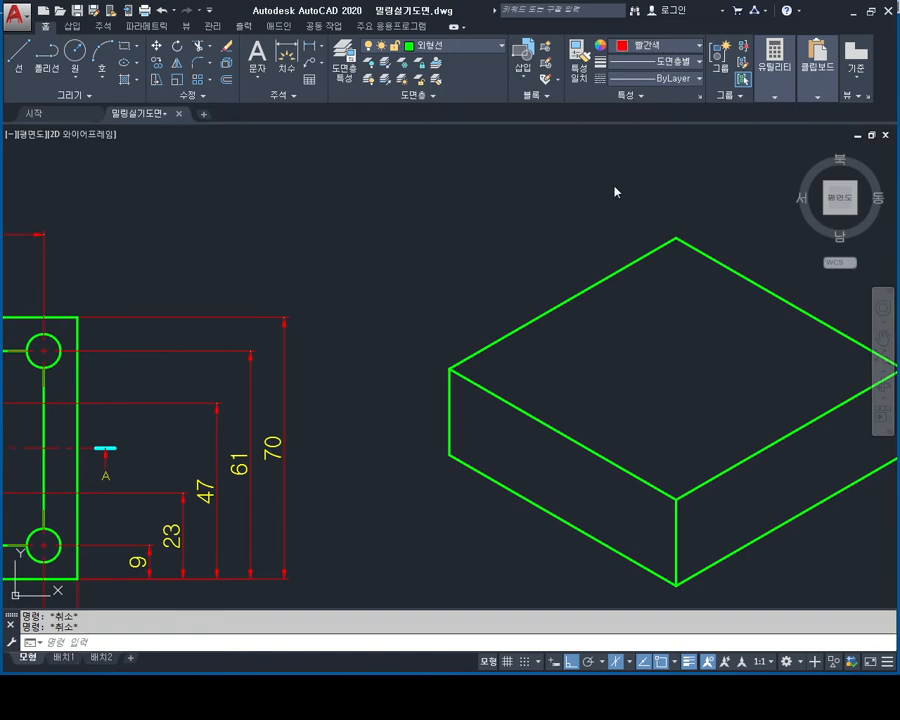
{"action": "scroll", "coordinate": [528, 328], "scroll_direction": "up", "scroll_amount": 5}
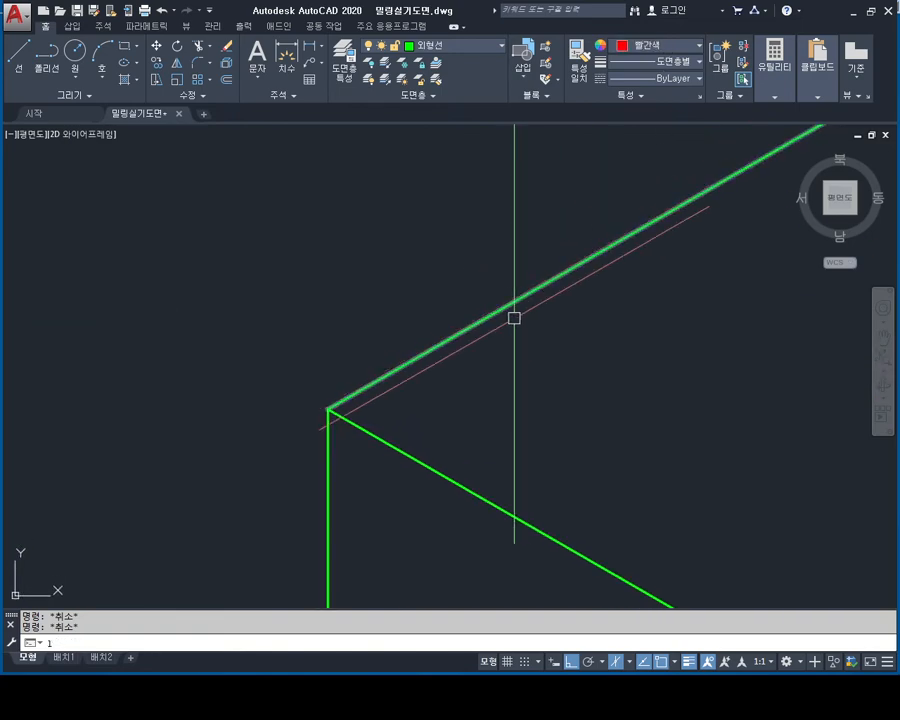
{"action": "key", "text": "Escape"}
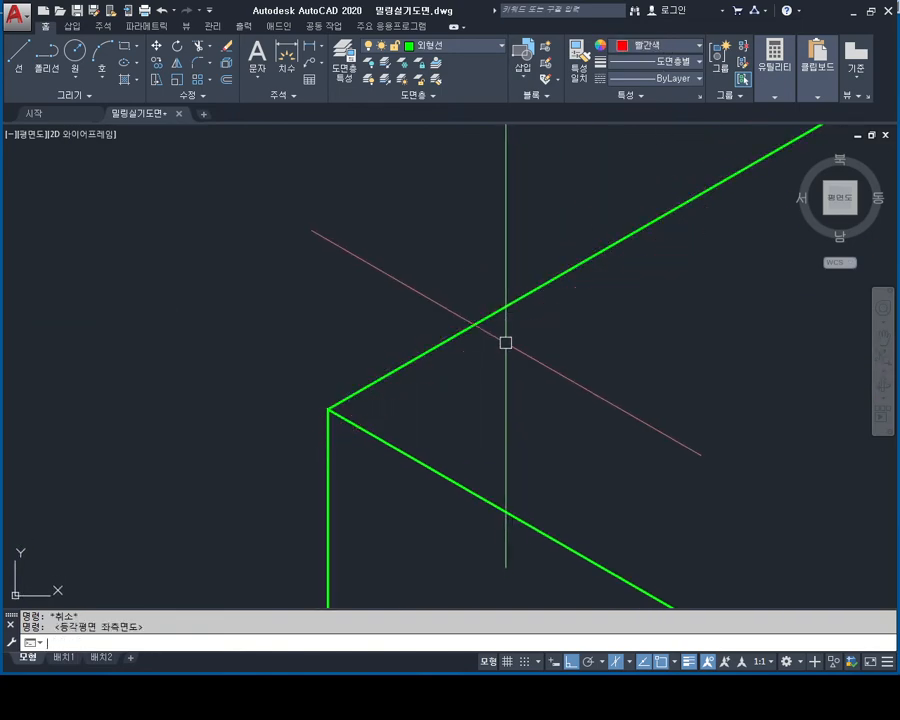
{"action": "key", "text": "F5"}
{"action": "key", "text": "Escape"}
{"action": "middle_click_drag", "start_coordinate": [484, 381], "coordinate": [527, 324]}
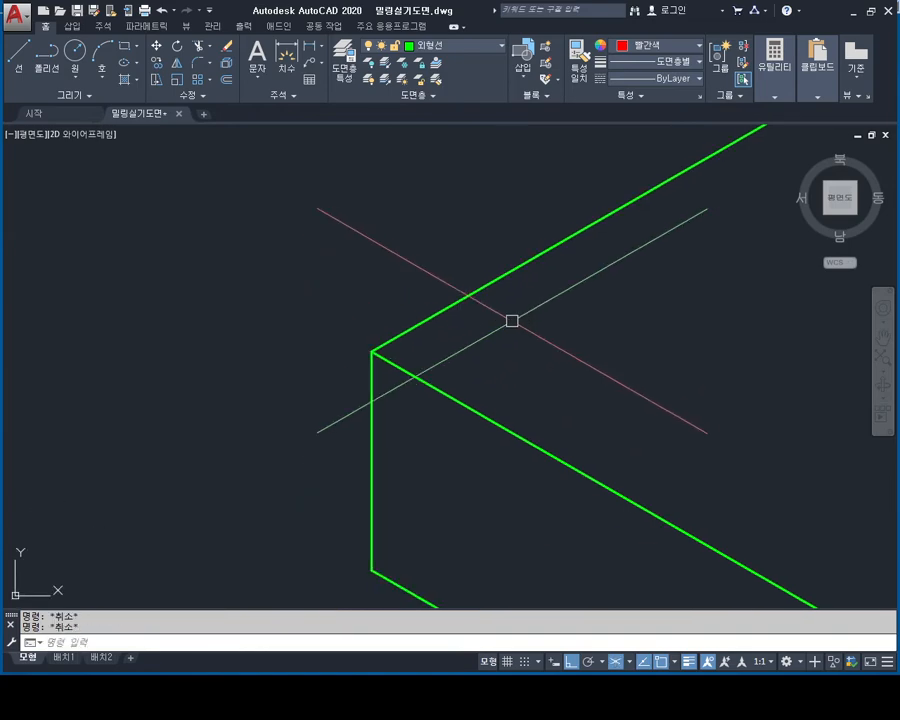
{"action": "type", "text": "1"}
{"action": "key", "text": "space"}
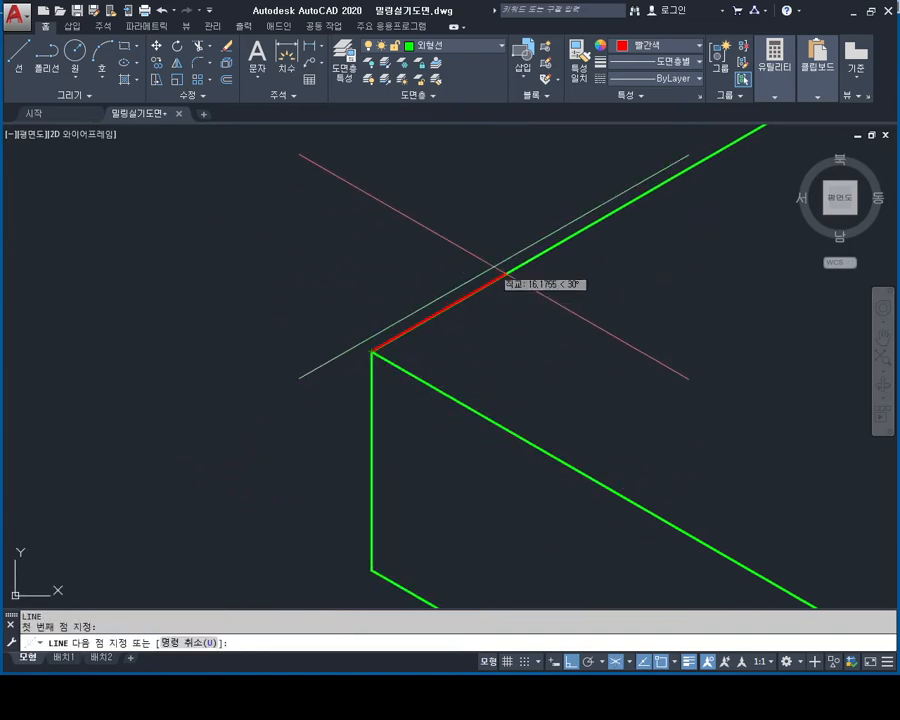
{"action": "type", "text": "5"}
{"action": "key", "text": "Return"}
{"action": "key", "text": "Escape"}
{"action": "key", "text": "Escape"}
- Draw a 5-long line from the left corner along the front top edge and close it to the first line's end as the C5 chamfer
{"action": "key", "text": "space"}
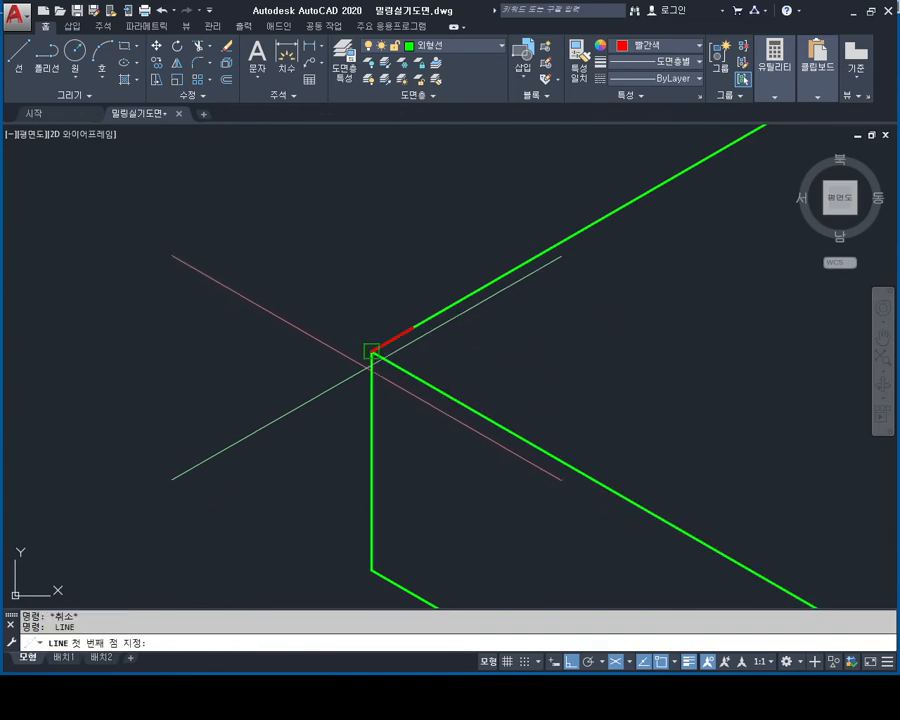
{"action": "left_click", "coordinate": [371, 350]}
{"action": "type", "text": "5"}
{"action": "key", "text": "Return"}
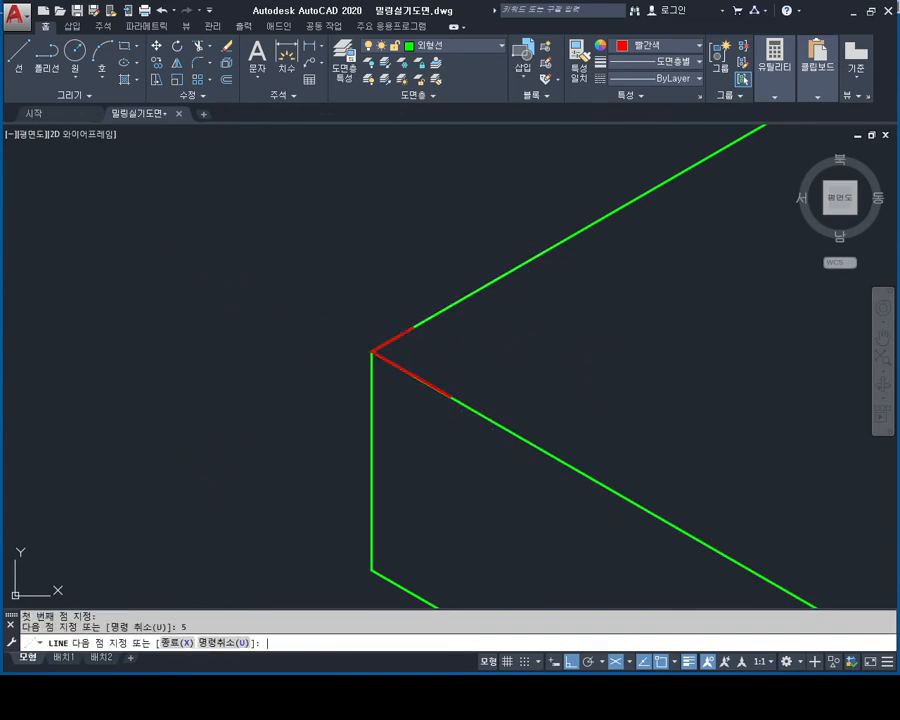
{"action": "left_click", "coordinate": [411, 327]}
{"action": "key", "text": "Escape"}
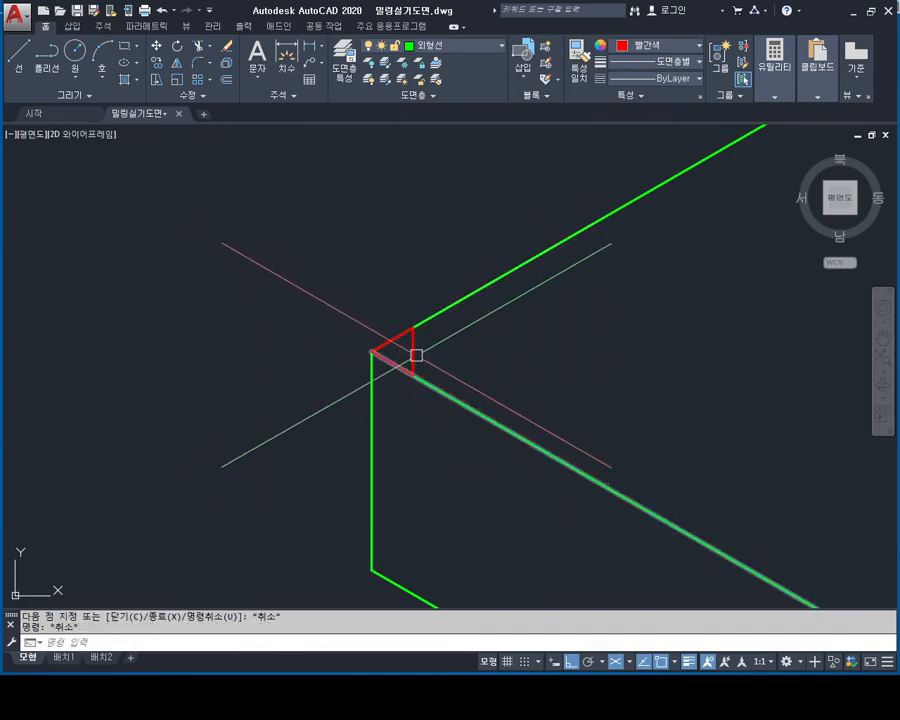
{"action": "scroll", "coordinate": [398, 383], "scroll_direction": "down", "scroll_amount": 5}
{"action": "scroll", "coordinate": [420, 285], "scroll_direction": "up", "scroll_amount": 8}
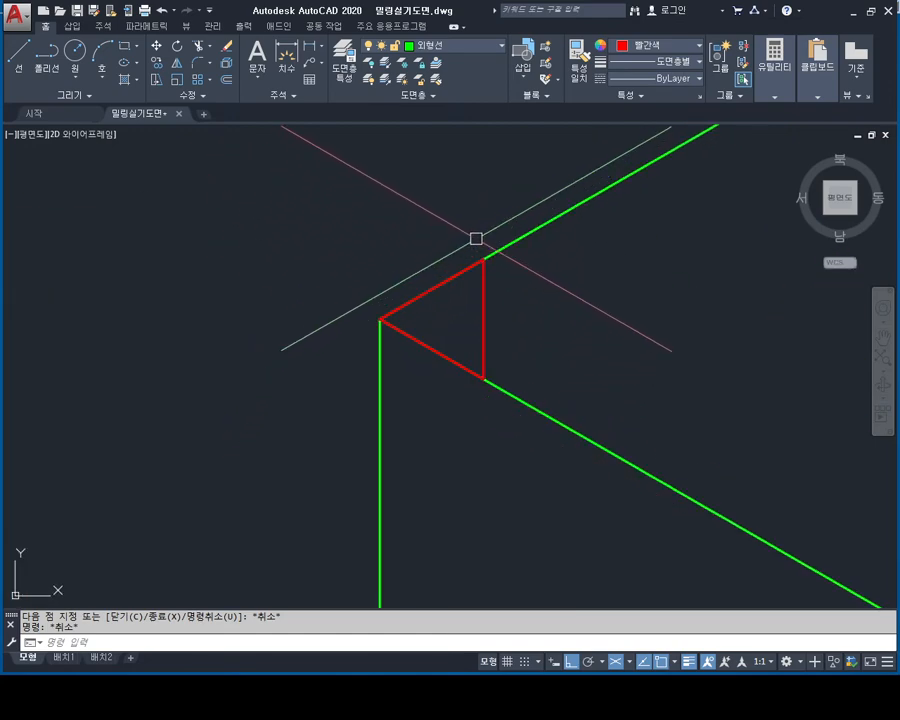
- Draw a vertical line in the right isoplane from the chamfer's front end down past the block's bottom edge
{"action": "scroll", "coordinate": [477, 257], "scroll_direction": "down", "scroll_amount": 6}
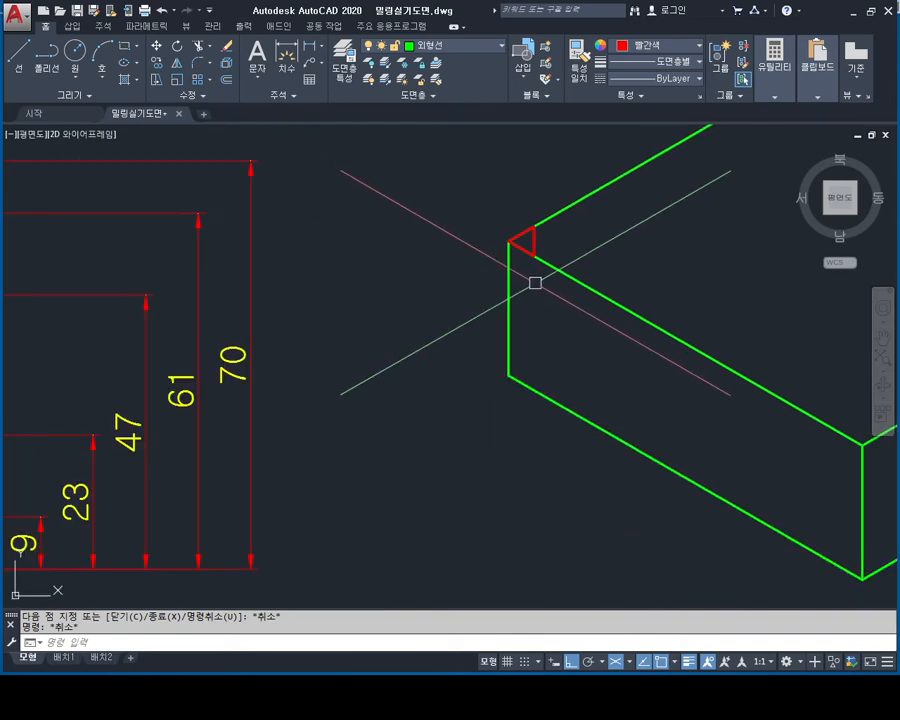
{"action": "mouse_move", "coordinate": [557, 327]}
{"action": "middle_mouse_down"}
{"action": "mouse_move", "coordinate": [627, 311]}
{"action": "mouse_move", "coordinate": [592, 342]}
{"action": "mouse_move", "coordinate": [585, 293]}
{"action": "middle_mouse_up"}
{"action": "scroll", "coordinate": [575, 297], "scroll_direction": "up", "scroll_amount": 2}
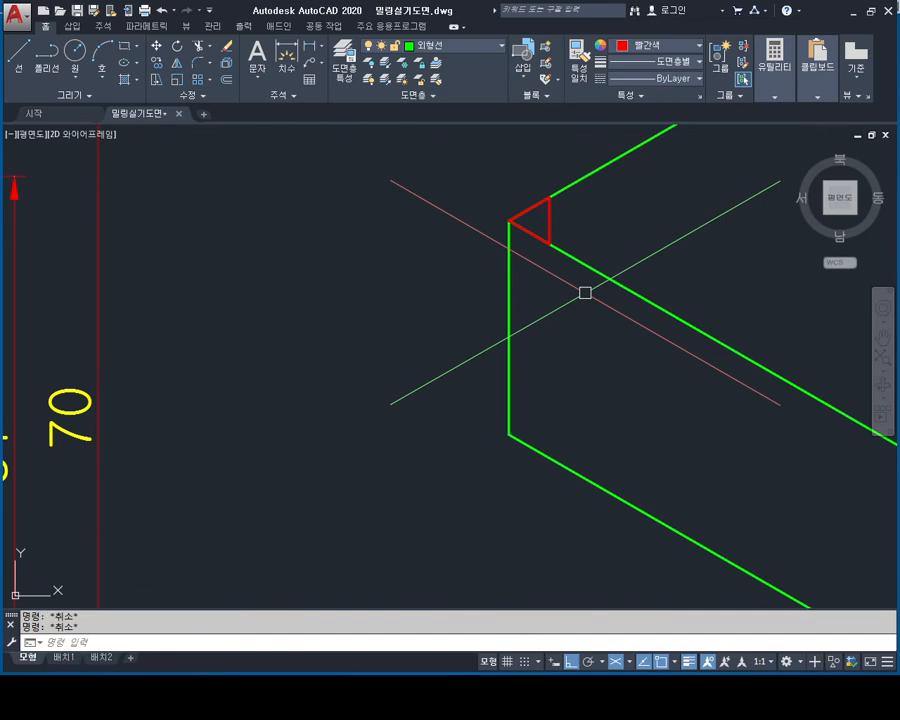
{"action": "key", "text": "Return"}
{"action": "left_click", "coordinate": [548, 242]}
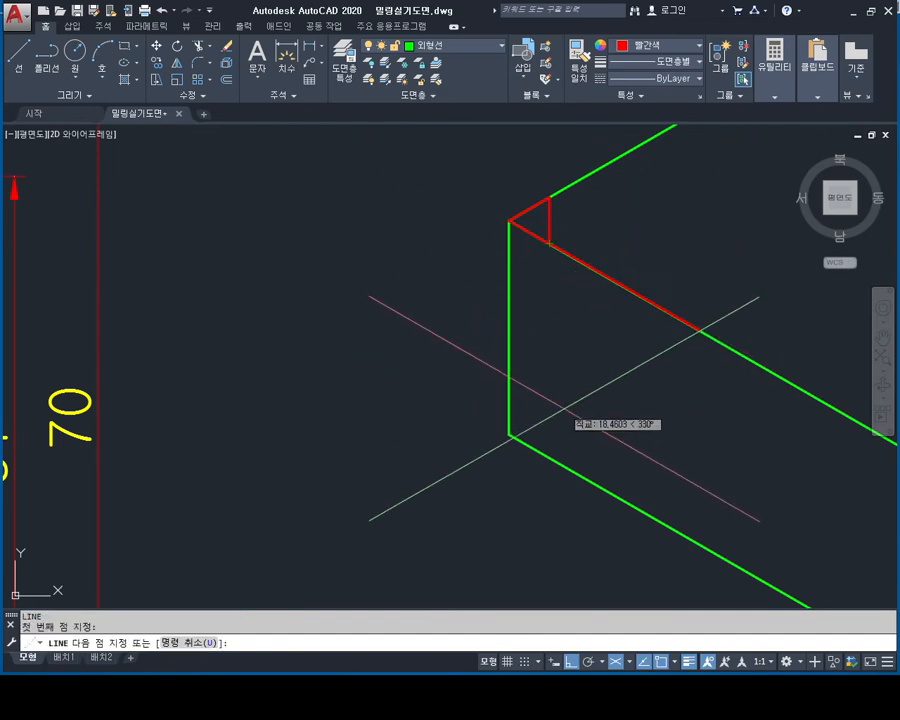
{"action": "key", "text": "F8"}
{"action": "left_click", "coordinate": [574, 553]}
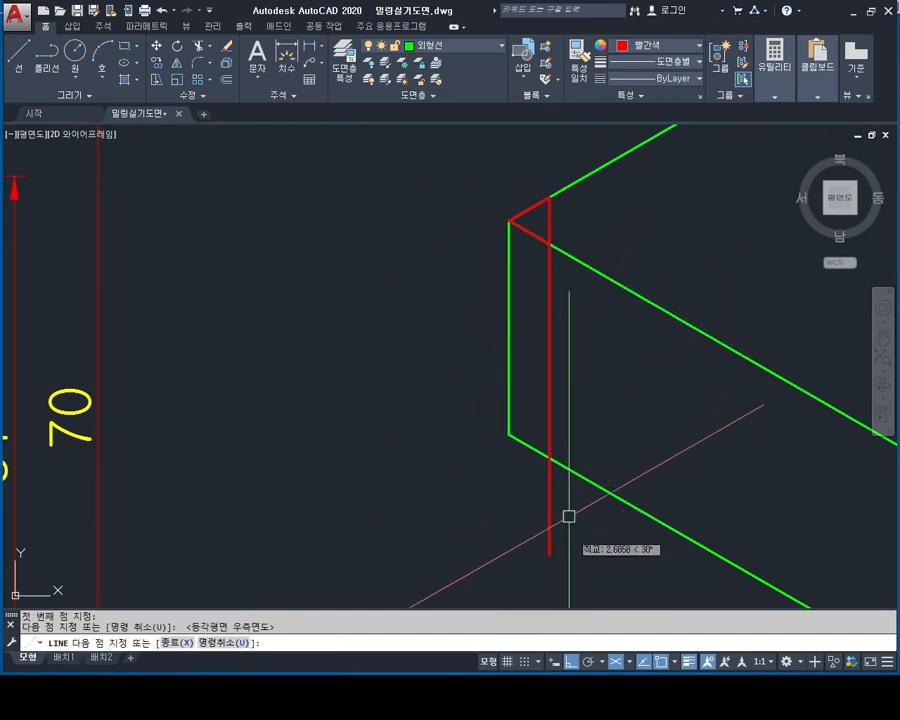
{"action": "key", "text": "Escape"}
{"action": "key", "text": "Escape"}
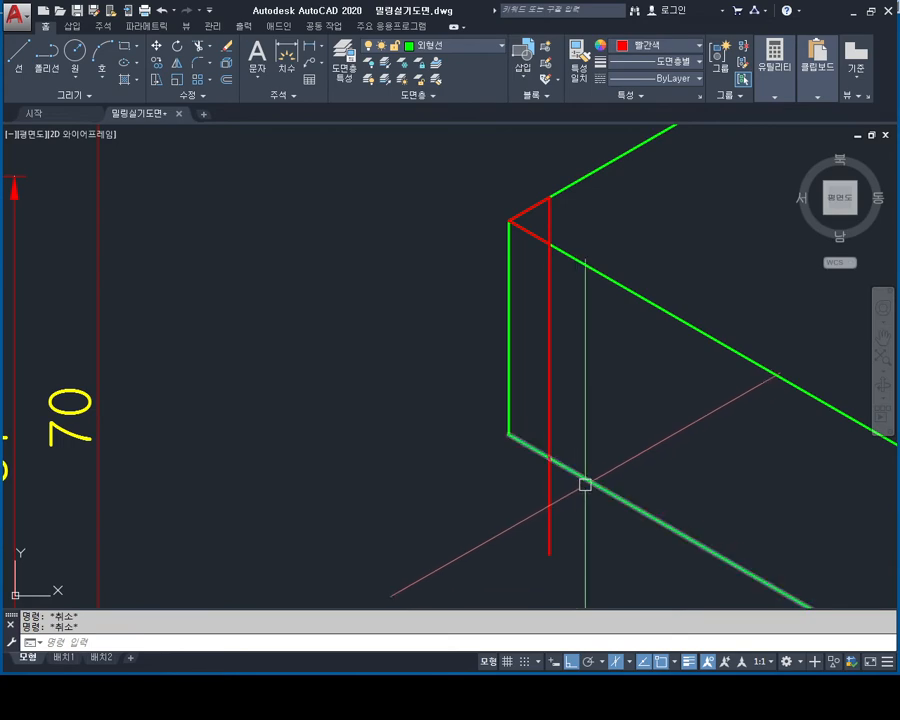
- Erase the two red 5-long construction lines along the top edges at the chamfered corner
{"action": "mouse_move", "coordinate": [616, 406]}
{"action": "middle_mouse_down"}
{"action": "mouse_move", "coordinate": [542, 414]}
{"action": "mouse_move", "coordinate": [522, 390]}
{"action": "middle_mouse_up"}
{"action": "scroll", "coordinate": [542, 414], "scroll_direction": "down", "scroll_amount": 2}
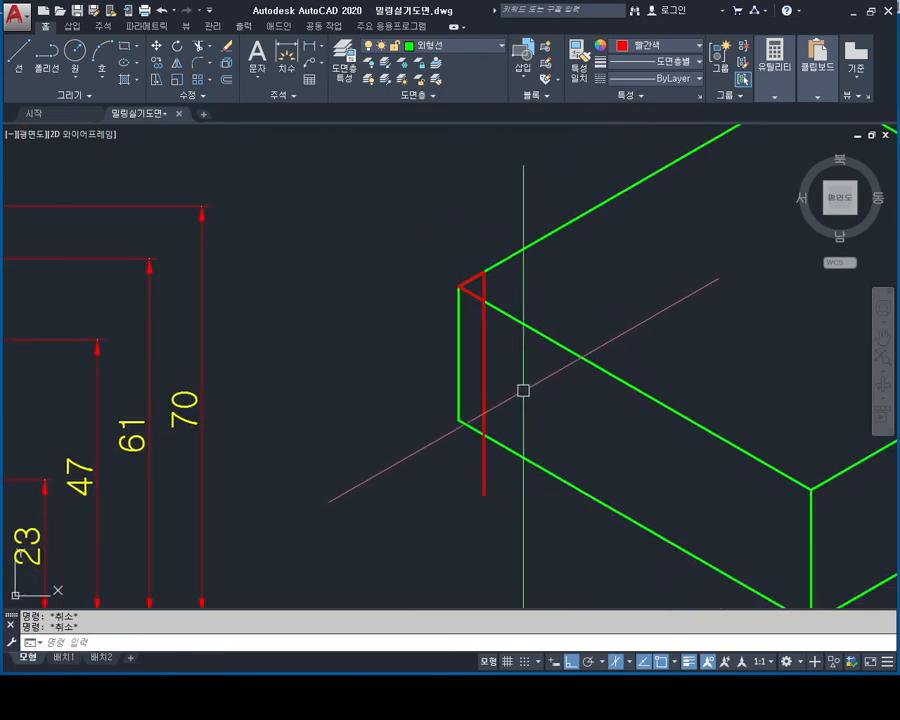
{"action": "scroll", "coordinate": [478, 296], "scroll_direction": "up", "scroll_amount": 4}
{"action": "left_click", "coordinate": [467, 291]}
{"action": "key", "text": "Delete"}
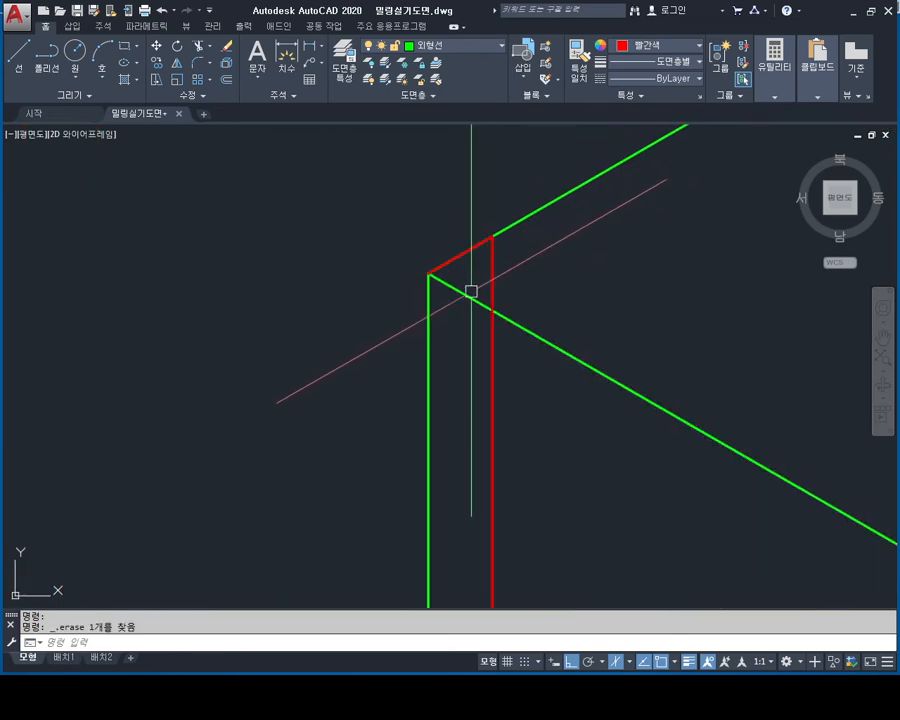
{"action": "key", "text": "Escape"}
{"action": "key", "text": "Escape"}
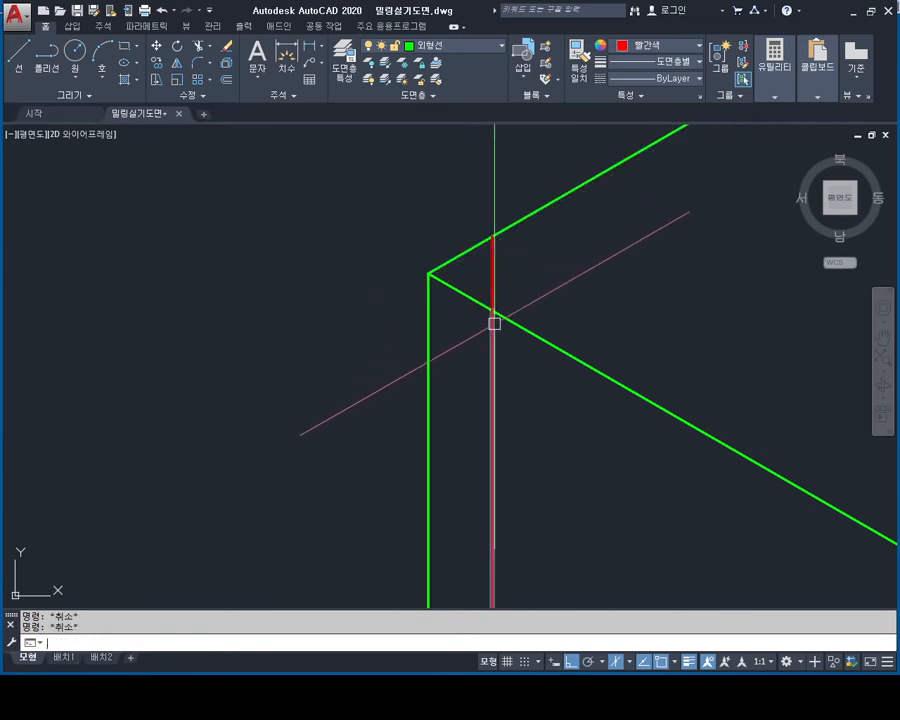
- Trim the block's top and bottom edges back to the chamfer lines and cut the vertical line's overhang below the bottom edge
{"action": "type", "text": "tr"}
{"action": "key", "text": "space"}
{"action": "key", "text": "space"}
{"action": "left_click", "coordinate": [455, 227]}
{"action": "left_click", "coordinate": [422, 322]}
{"action": "scroll", "coordinate": [404, 391], "scroll_direction": "down", "scroll_amount": 2}
{"action": "middle_click_drag", "start_coordinate": [406, 392], "coordinate": [432, 253]}
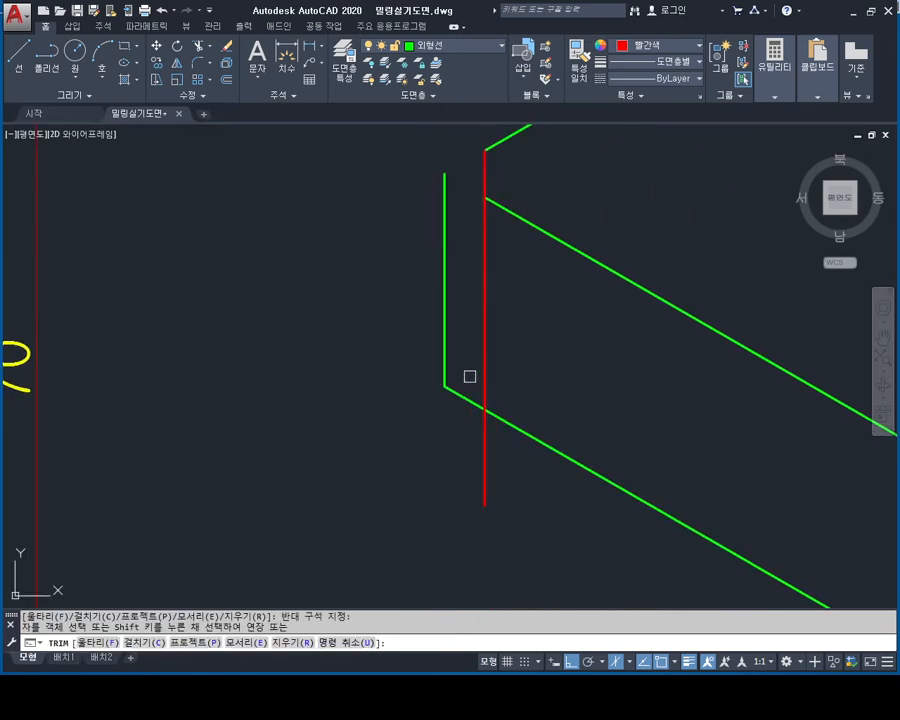
{"action": "middle_click_drag", "start_coordinate": [442, 394], "coordinate": [423, 442]}
{"action": "key", "text": "Escape"}
{"action": "key", "text": "Escape"}
- Erase the leftover original vertical edge outside the chamfer
{"action": "left_click", "coordinate": [442, 207]}
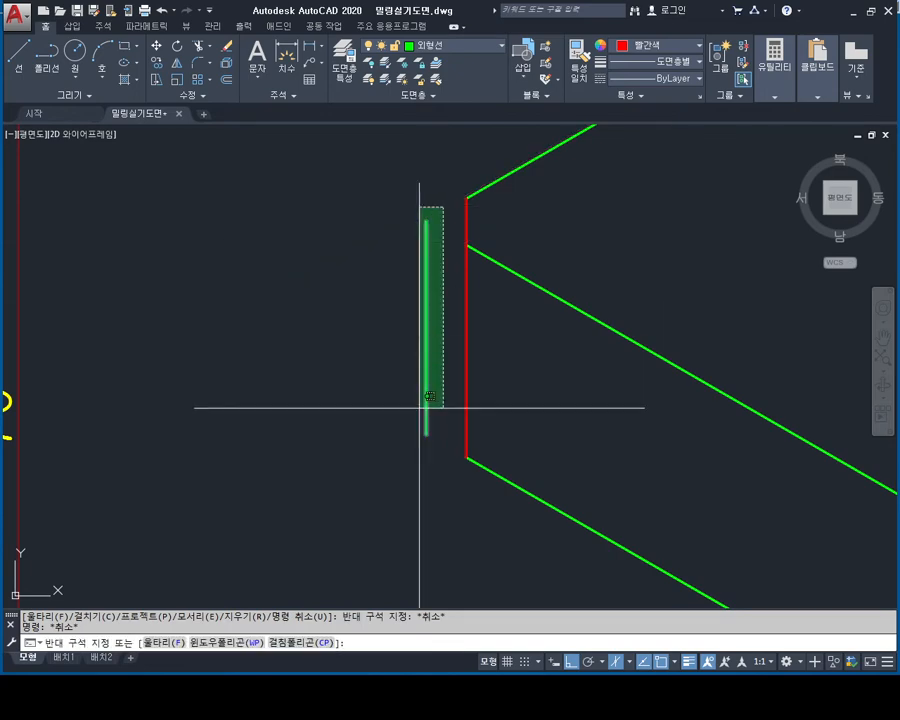
{"action": "left_click", "coordinate": [396, 476]}
{"action": "key", "text": "Delete"}
{"action": "middle_click_drag", "start_coordinate": [480, 324], "coordinate": [466, 362]}
{"action": "key", "text": "Escape"}
{"action": "key", "text": "Escape"}
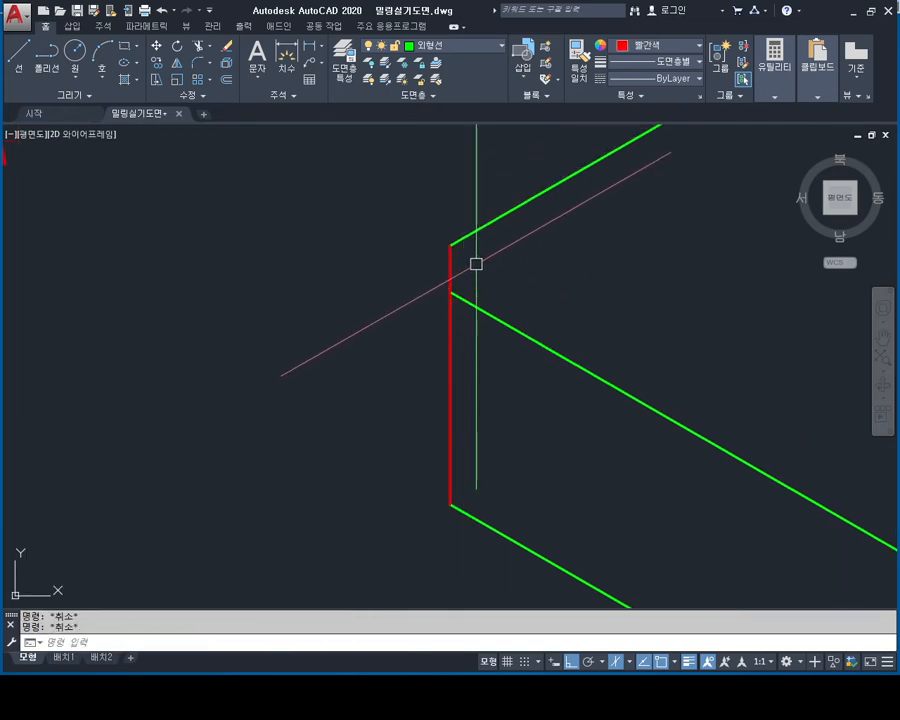
- Change the red chamfer lines to the green outline colour
{"action": "left_click", "coordinate": [474, 262]}
{"action": "left_click", "coordinate": [404, 344]}
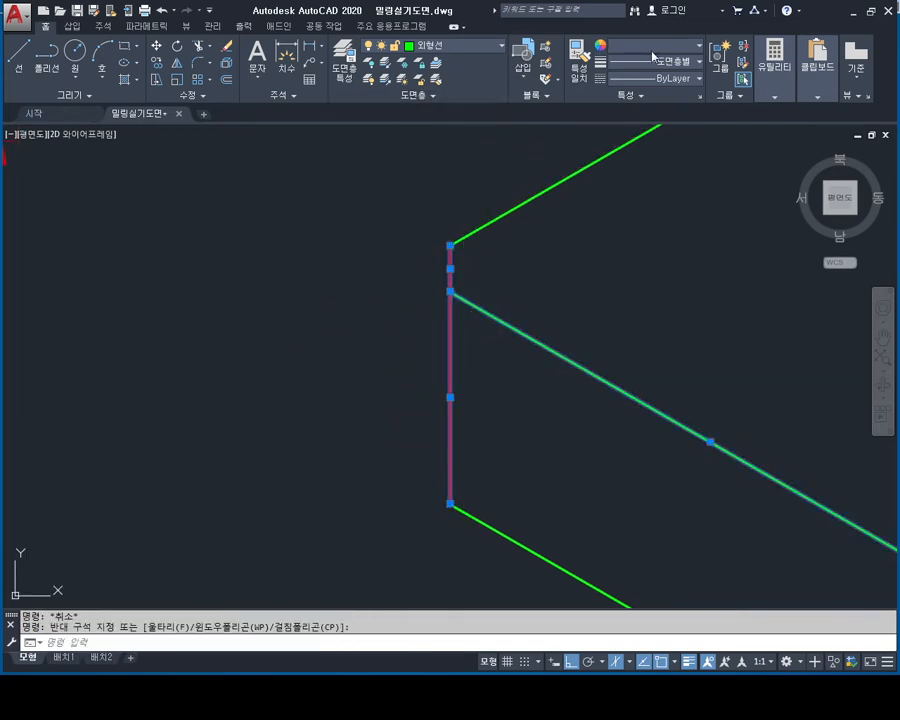
{"action": "key", "text": "Escape"}
{"action": "mouse_move", "coordinate": [435, 329]}
{"action": "middle_mouse_down"}
{"action": "mouse_move", "coordinate": [388, 311]}
{"action": "mouse_move", "coordinate": [388, 286]}
{"action": "middle_mouse_up"}
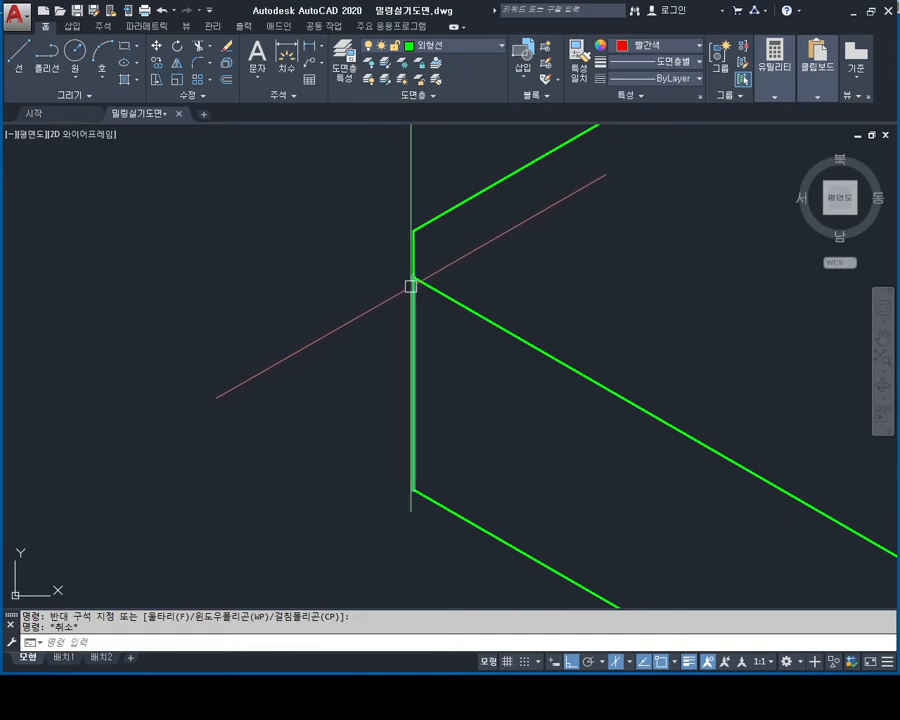
- Switch to the top isoplane and draw a red 5-long line from the chamfer's front end outward along the front top edge's direction
{"action": "key", "text": "Escape"}
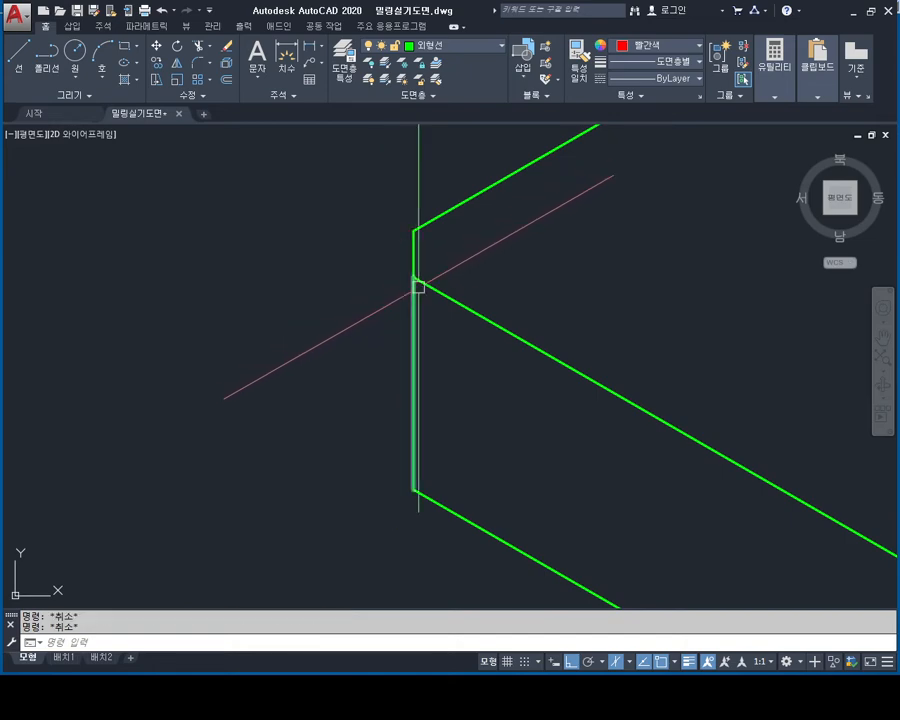
{"action": "type", "text": "l"}
{"action": "key", "text": "Return"}
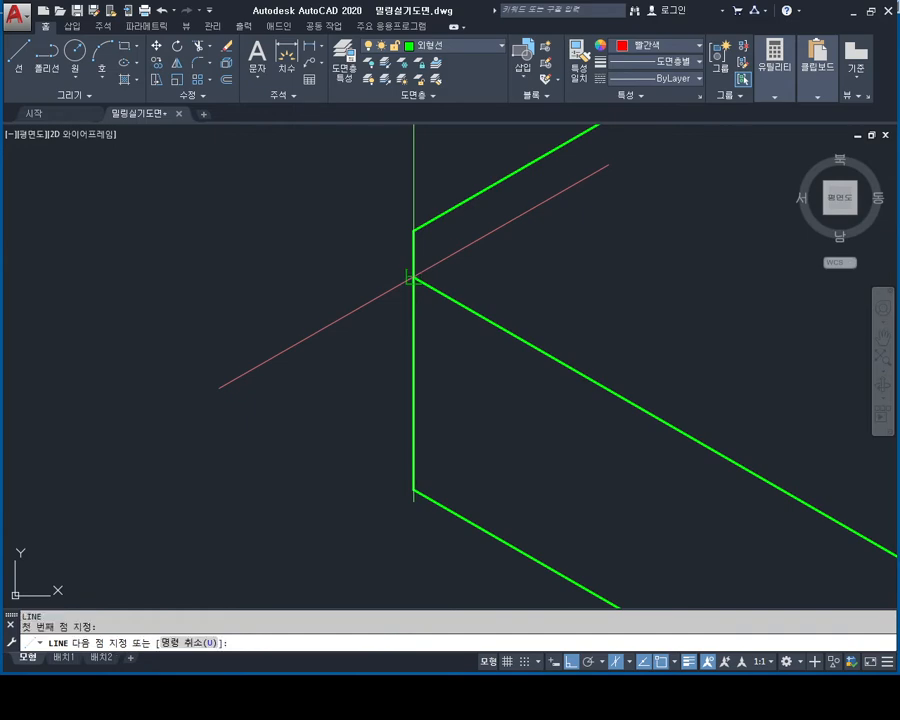
{"action": "key", "text": "Escape"}
{"action": "key", "text": "F5"}
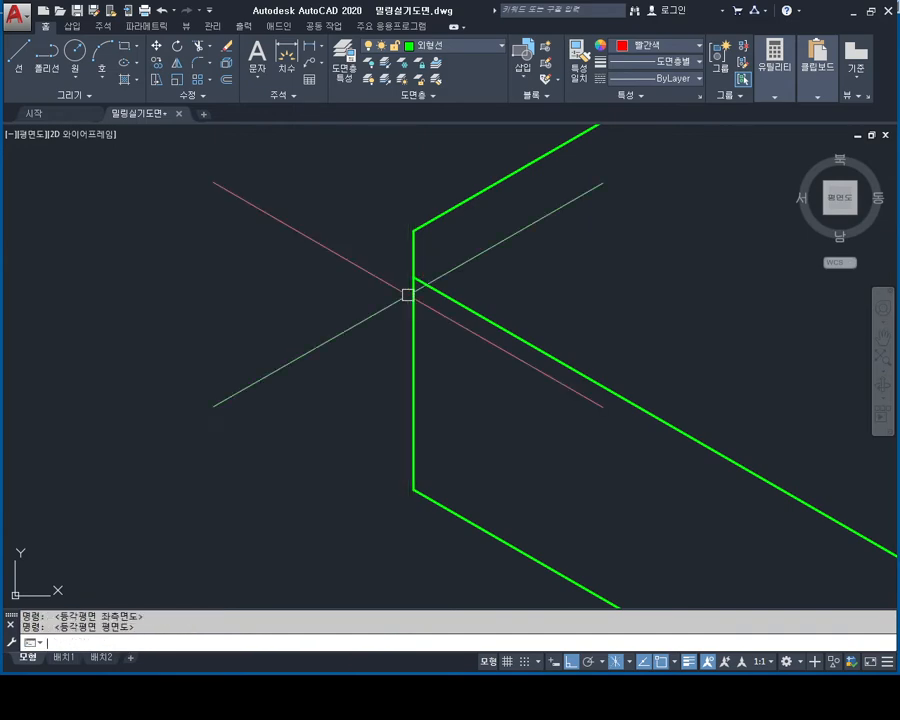
{"action": "type", "text": "l"}
{"action": "key", "text": "Return"}
{"action": "left_click", "coordinate": [413, 277]}
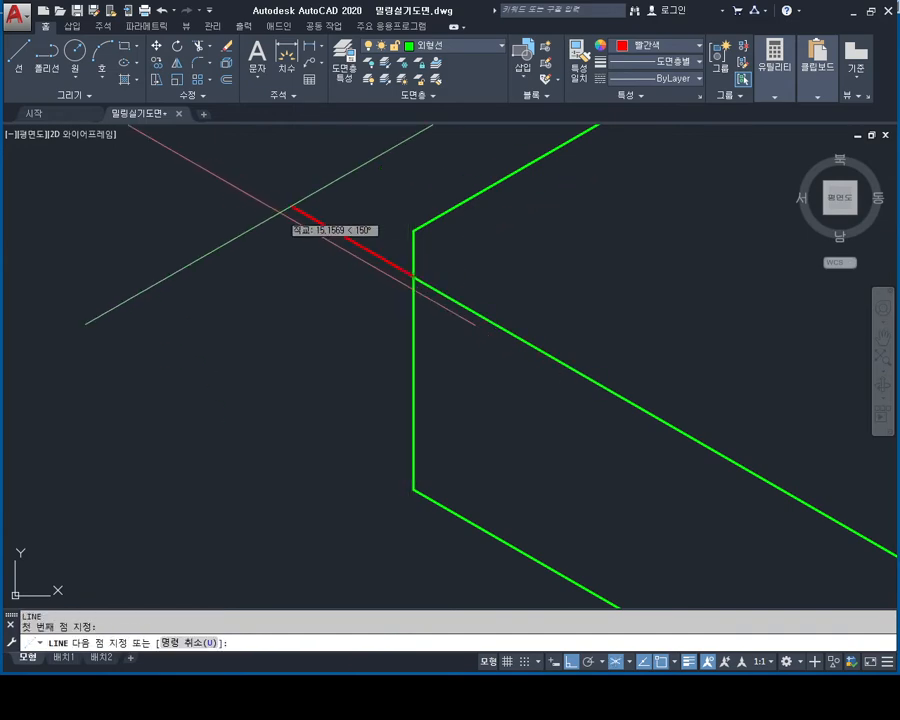
{"action": "type", "text": "5"}
{"action": "key", "text": "Return"}
{"action": "key", "text": "Escape"}
{"action": "key", "text": "Escape"}
- Draw a red line from the chamfer's rear end to the outer end of the 5-long line, rebuilding the cut corner
{"action": "key", "text": "Return"}
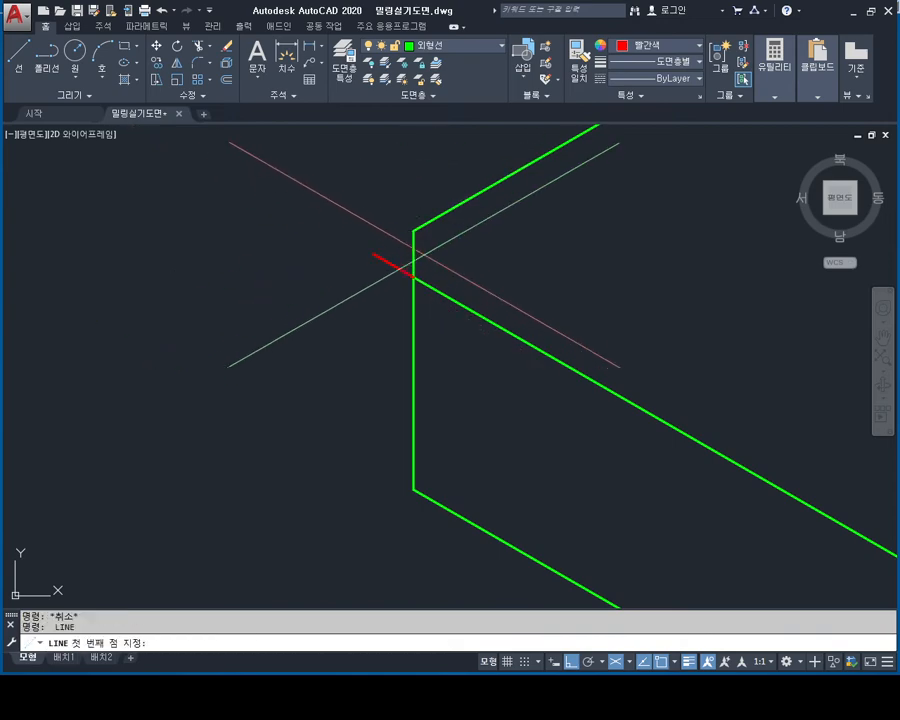
{"action": "left_click", "coordinate": [413, 231]}
{"action": "key", "text": "Escape"}
{"action": "key", "text": "Return"}
{"action": "left_click", "coordinate": [413, 231]}
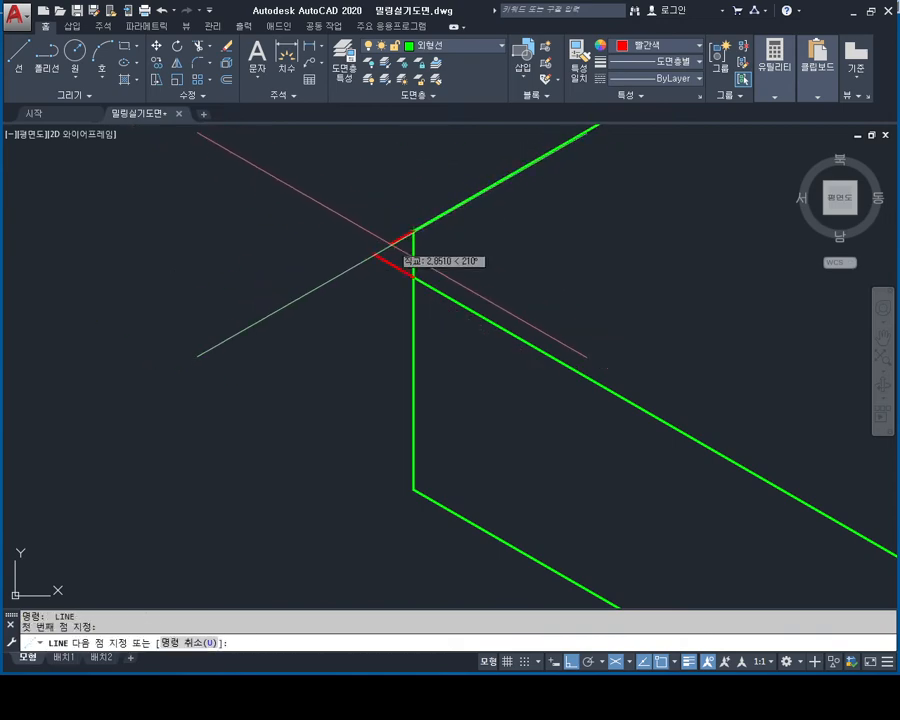
{"action": "left_click", "coordinate": [373, 254]}
{"action": "key", "text": "Escape"}
{"action": "scroll", "coordinate": [390, 234], "scroll_direction": "up", "scroll_amount": 2}
{"action": "scroll", "coordinate": [392, 238], "scroll_direction": "up", "scroll_amount": 2}
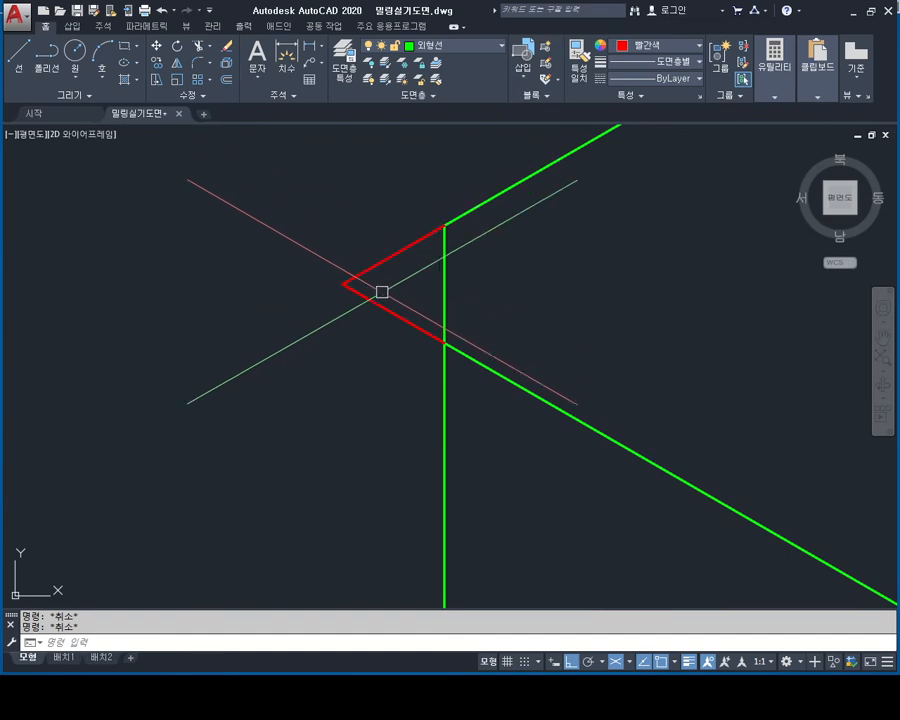
- Move the two red lines rebuilding the cut corner to the 가상선 layer and set their colour to magenta (선홍색)
{"action": "scroll", "coordinate": [376, 289], "scroll_direction": "down", "scroll_amount": 2}
{"action": "mouse_move", "coordinate": [360, 284]}
{"action": "middle_mouse_down"}
{"action": "mouse_move", "coordinate": [443, 255]}
{"action": "mouse_move", "coordinate": [462, 313]}
{"action": "middle_mouse_up"}
{"action": "scroll", "coordinate": [472, 284], "scroll_direction": "up", "scroll_amount": 1}
{"action": "left_click", "coordinate": [484, 254]}
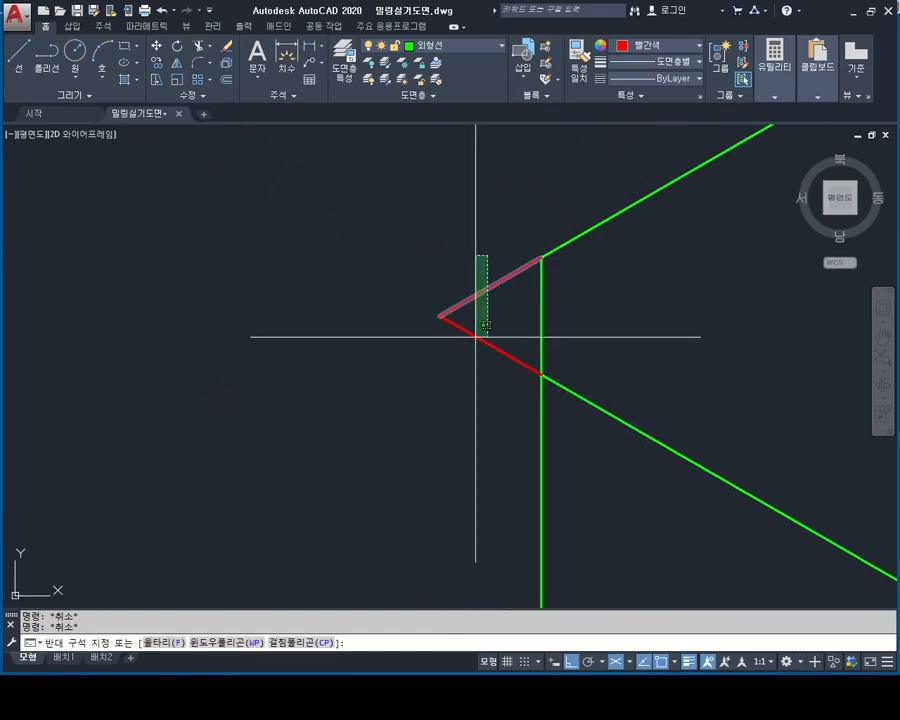
{"action": "left_click", "coordinate": [476, 338]}
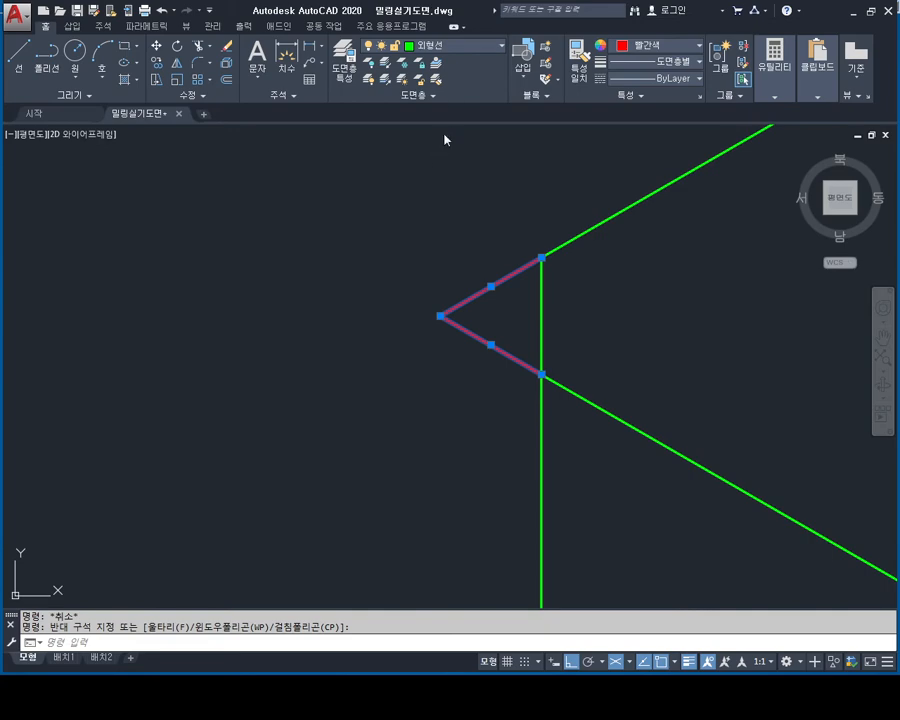
{"action": "left_click", "coordinate": [446, 104]}
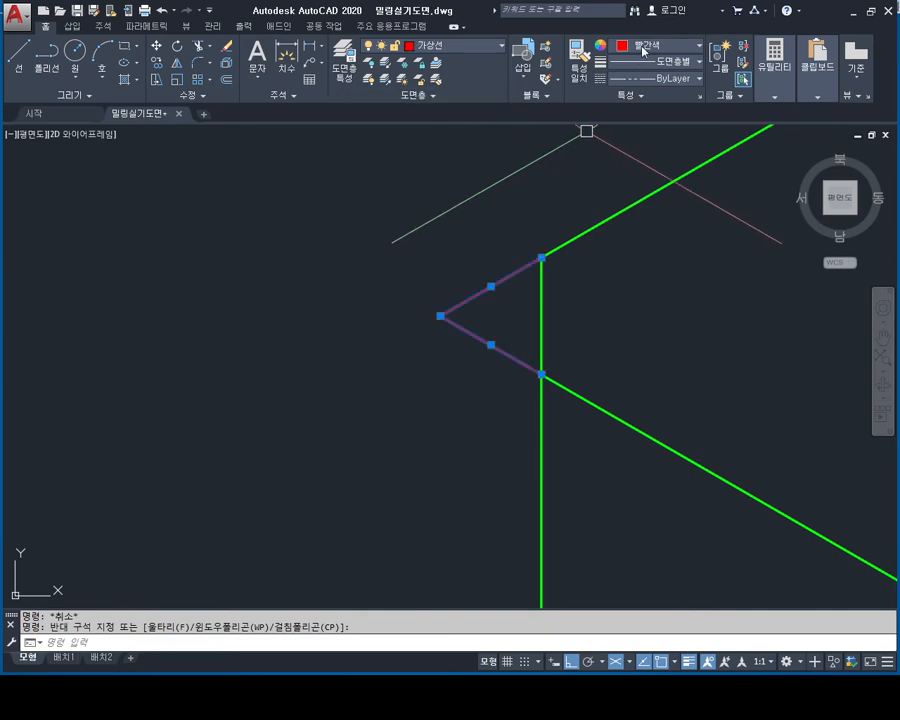
{"action": "key", "text": "Escape"}
{"action": "key", "text": "Escape"}
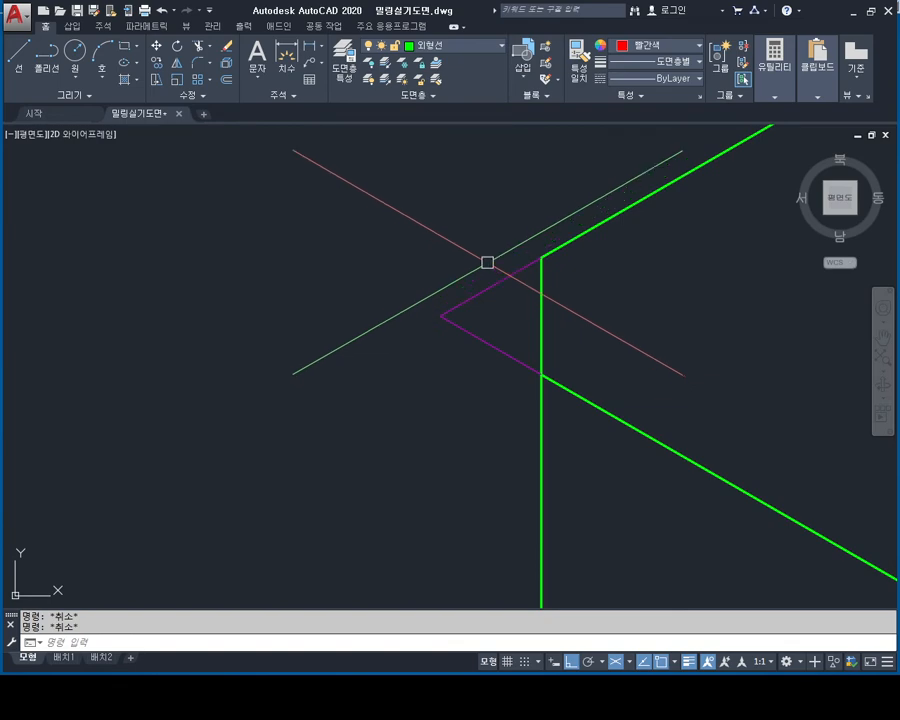
- Set the linetype scale of the two magenta phantom lines to 0.2
{"action": "key", "text": "ctrl+1"}
{"action": "left_click", "coordinate": [496, 261]}
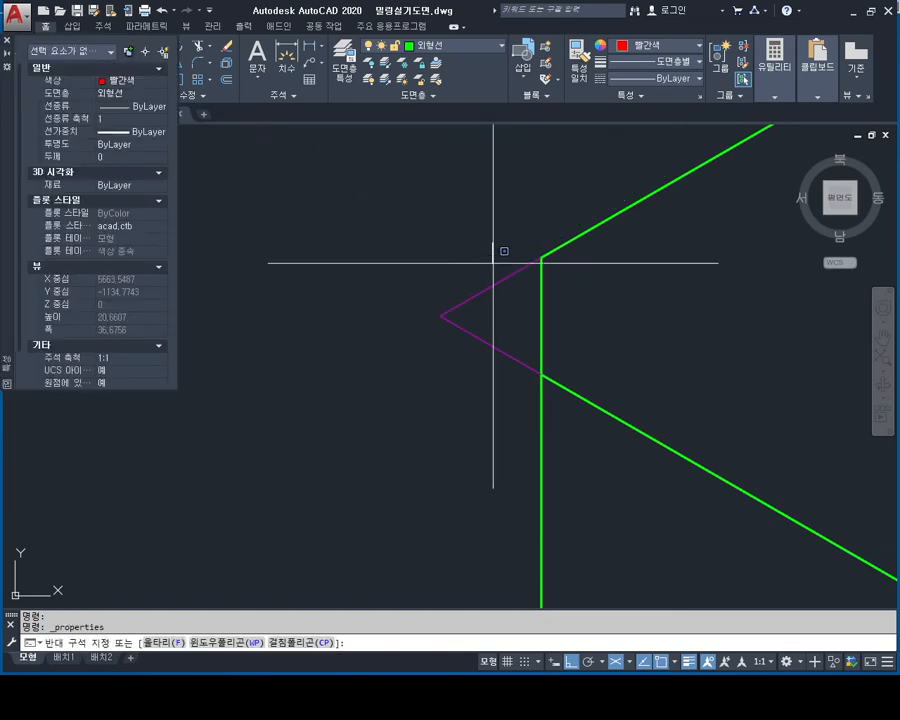
{"action": "left_click", "coordinate": [184, 321]}
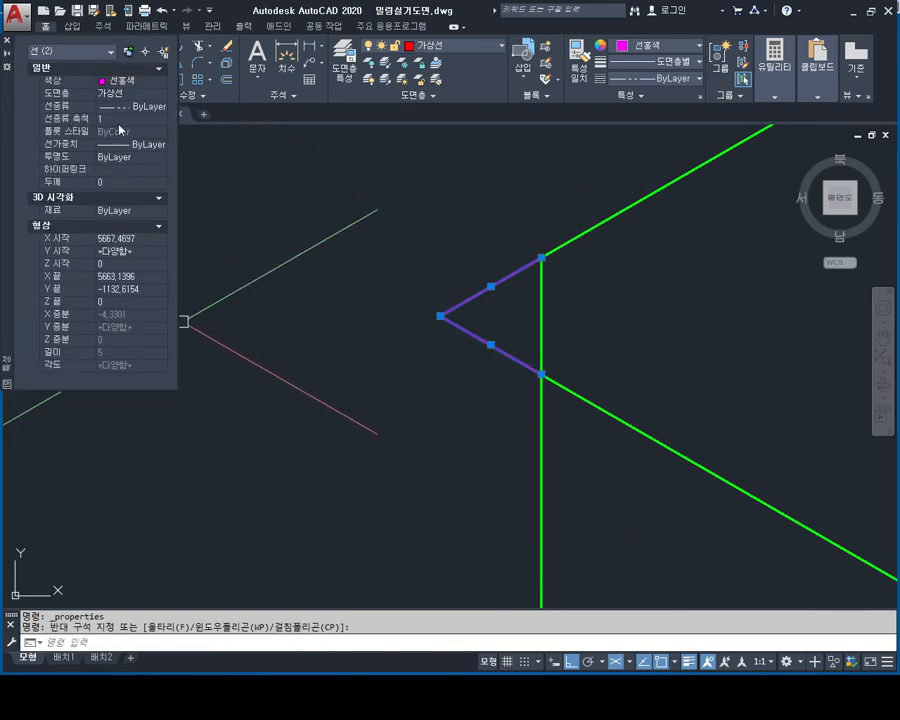
{"action": "type", "text": "0.2"}
{"action": "key", "text": "Return"}
{"action": "key", "text": "Escape"}
{"action": "key", "text": "Escape"}
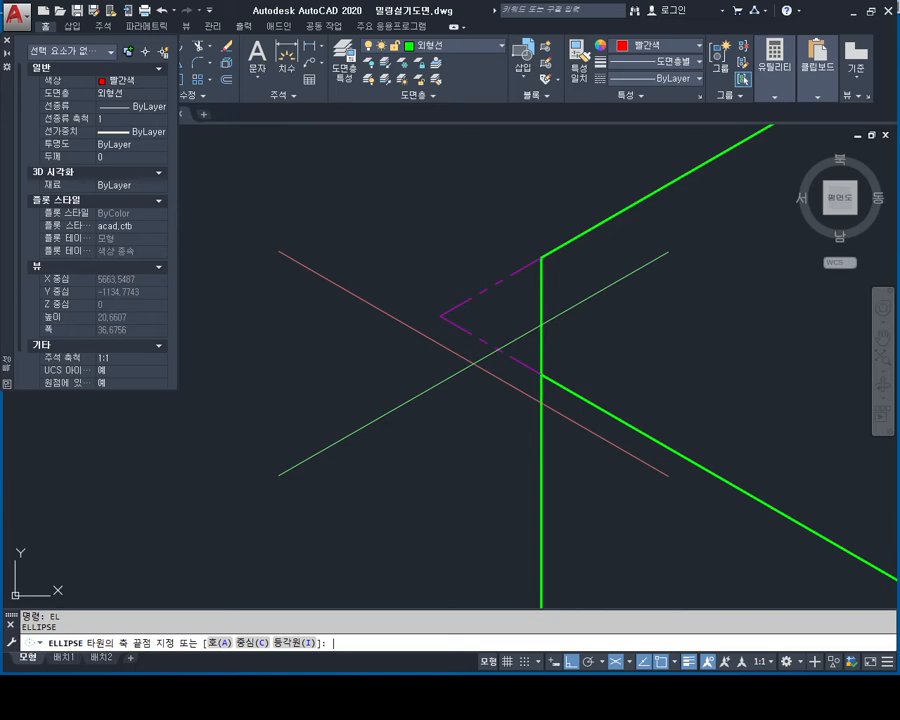
- Draw a small red isocircle centred on the rebuilt corner where the two phantom lines meet
{"action": "key", "text": "Return"}
{"action": "left_click", "coordinate": [440, 316]}
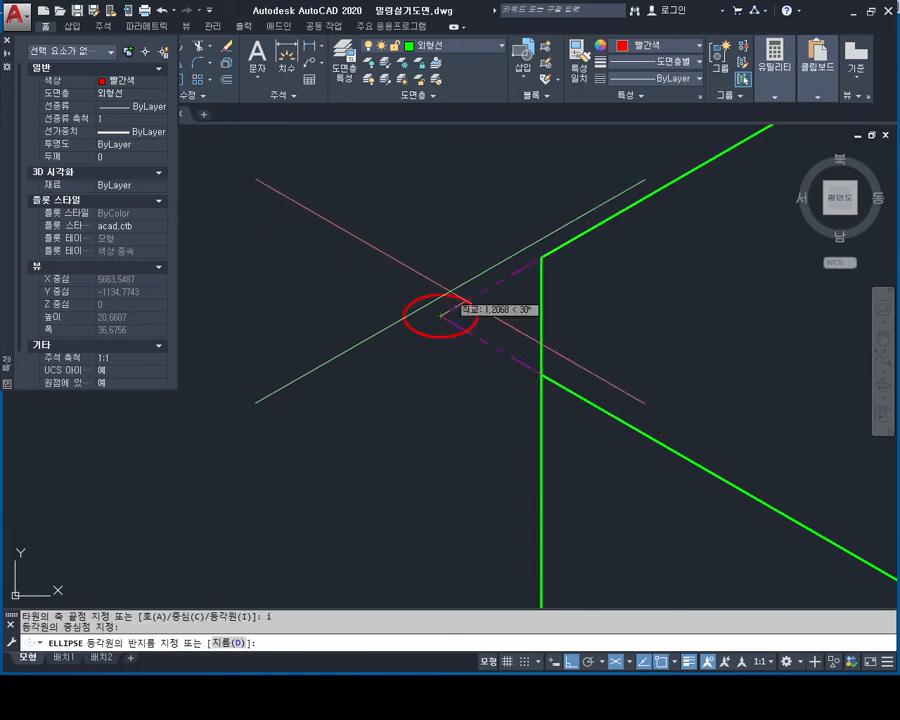
{"action": "left_click", "coordinate": [453, 286]}
{"action": "key", "text": "Escape"}
{"action": "key", "text": "Escape"}
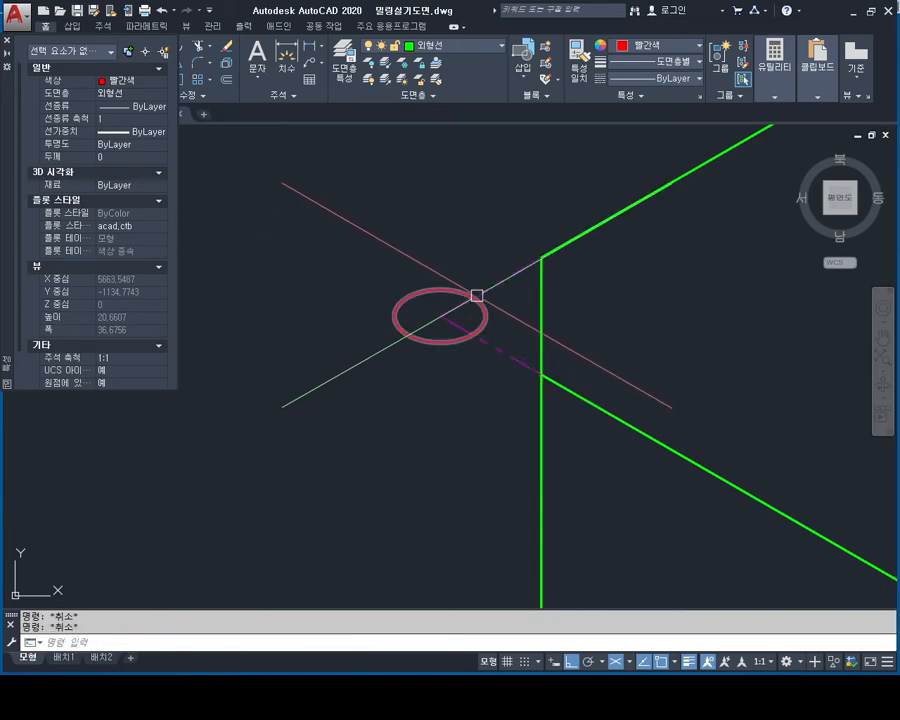
- Draw a red line from the isocircle's centre outward past its upper-left edge, in line with the front phantom line
{"action": "type", "text": "1"}
{"action": "key", "text": "Return"}
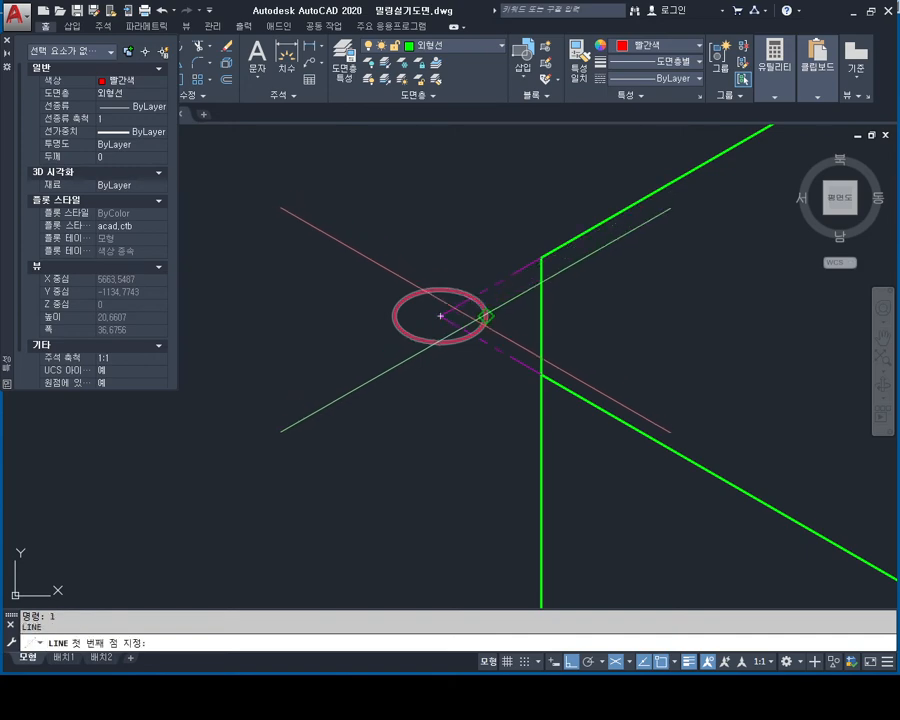
{"action": "scroll", "coordinate": [480, 316], "scroll_direction": "up", "scroll_amount": 4}
{"action": "left_click", "coordinate": [385, 308]}
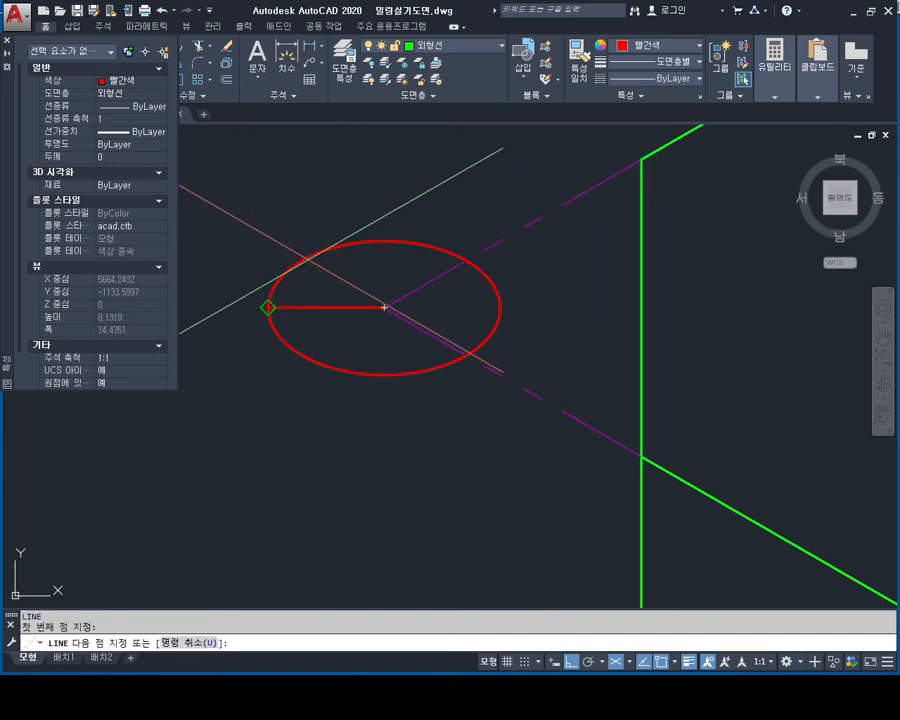
{"action": "key", "text": "Escape"}
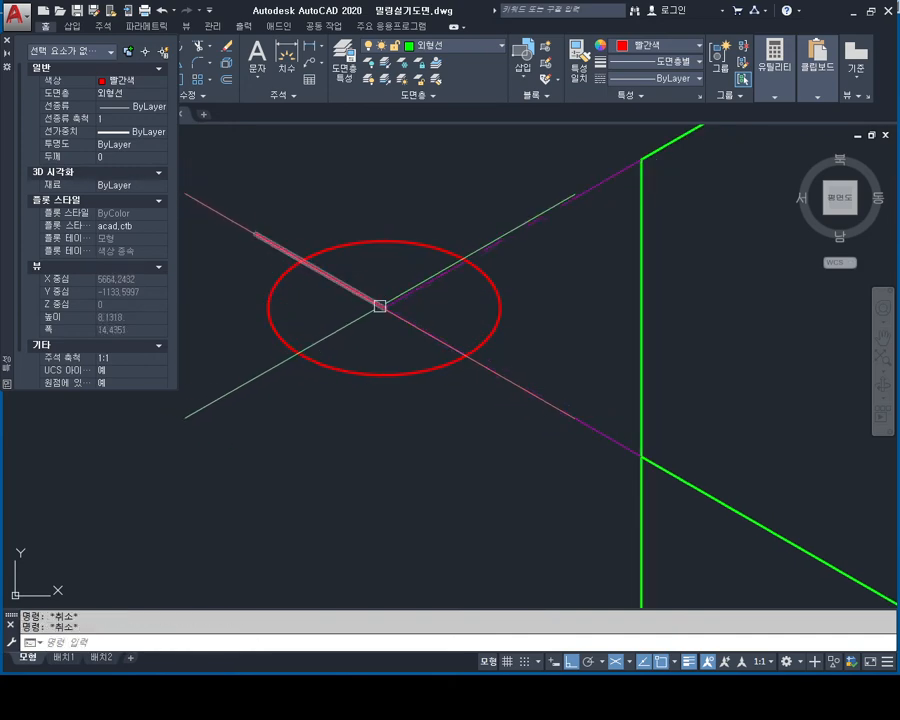
{"action": "key", "text": "Return"}
{"action": "left_click", "coordinate": [385, 308]}
{"action": "key", "text": "Escape"}
{"action": "key", "text": "Escape"}
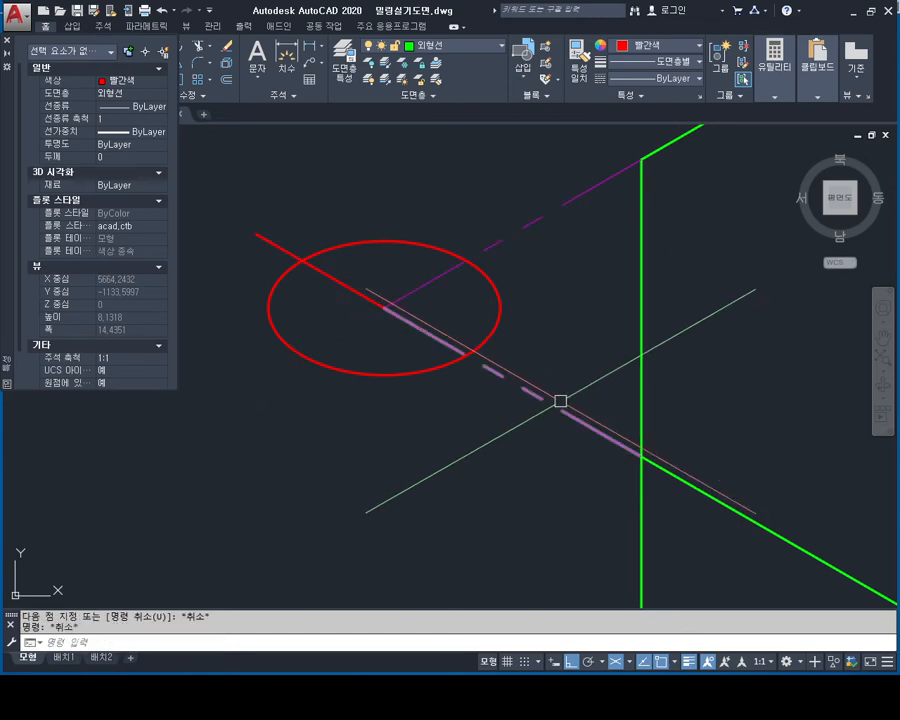
- Extend the red line through the centre to the isocircle's opposite, lower-right edge
{"action": "type", "text": "ex"}
{"action": "key", "text": "Return"}
{"action": "key", "text": "Return"}
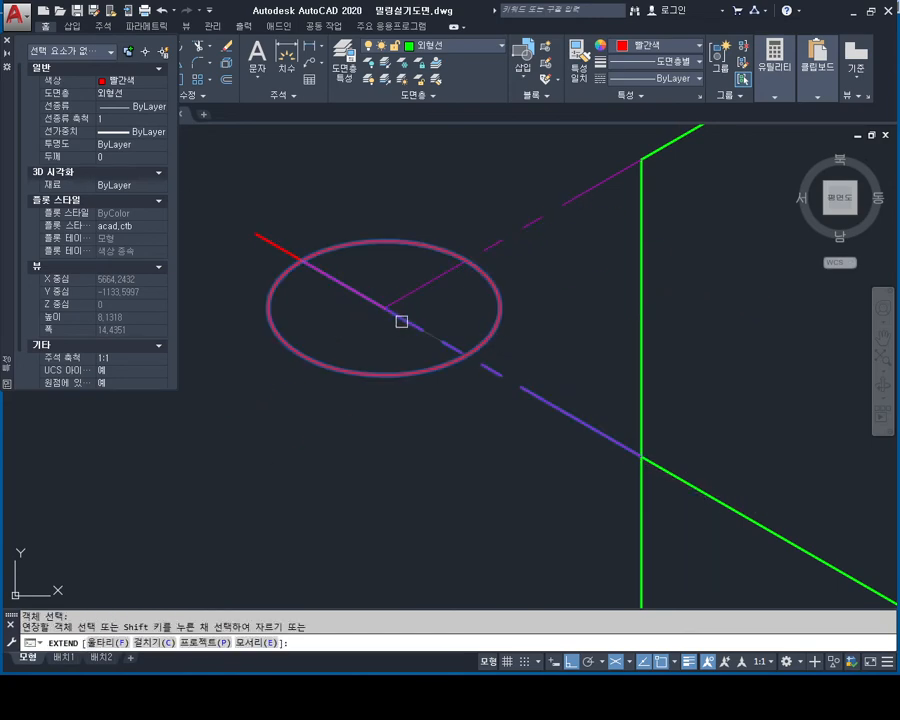
{"action": "left_click", "coordinate": [371, 300]}
{"action": "key", "text": "Escape"}
{"action": "key", "text": "Escape"}
{"action": "key", "text": "Escape"}
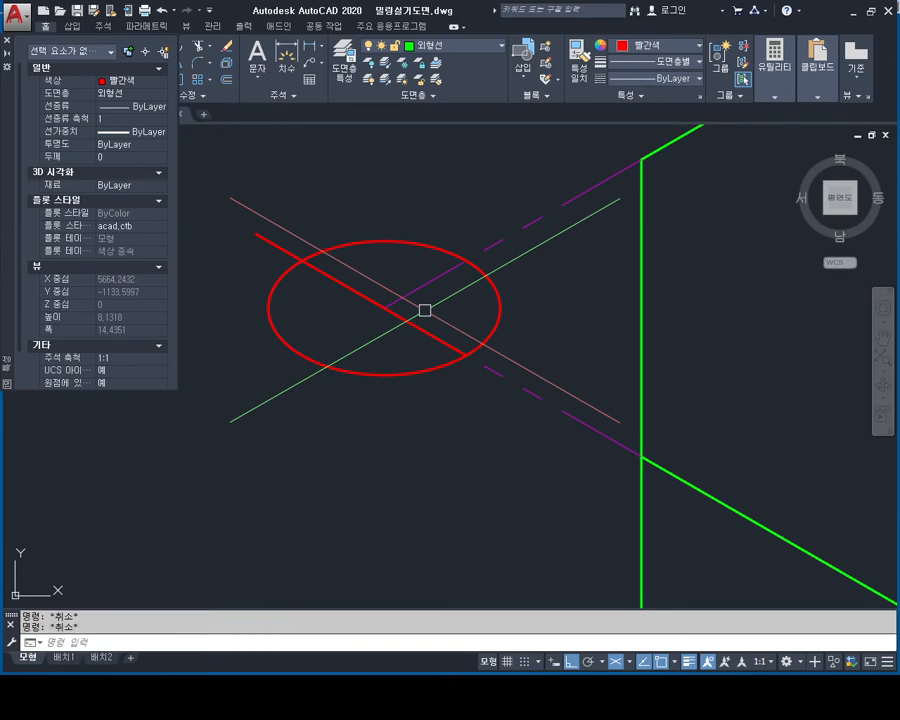
- Draw a second red line from the isocircle's centre outward past its lower-left edge, in line with the rear phantom line
{"action": "type", "text": "1l"}
{"action": "key", "text": "Return"}
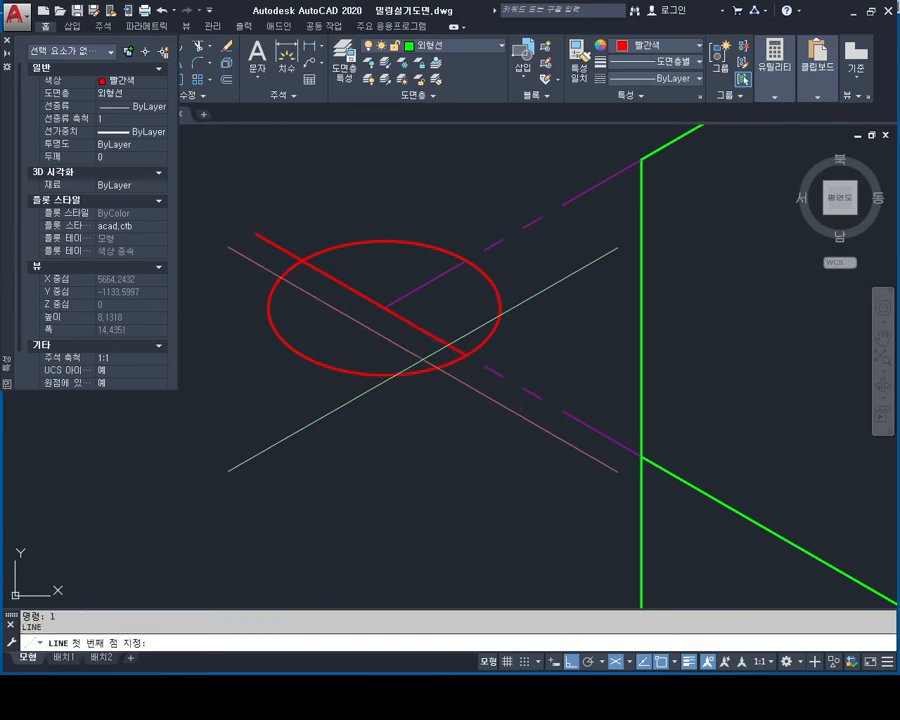
{"action": "left_click", "coordinate": [385, 308]}
{"action": "left_click", "coordinate": [248, 376]}
{"action": "key", "text": "Escape"}
{"action": "key", "text": "Escape"}
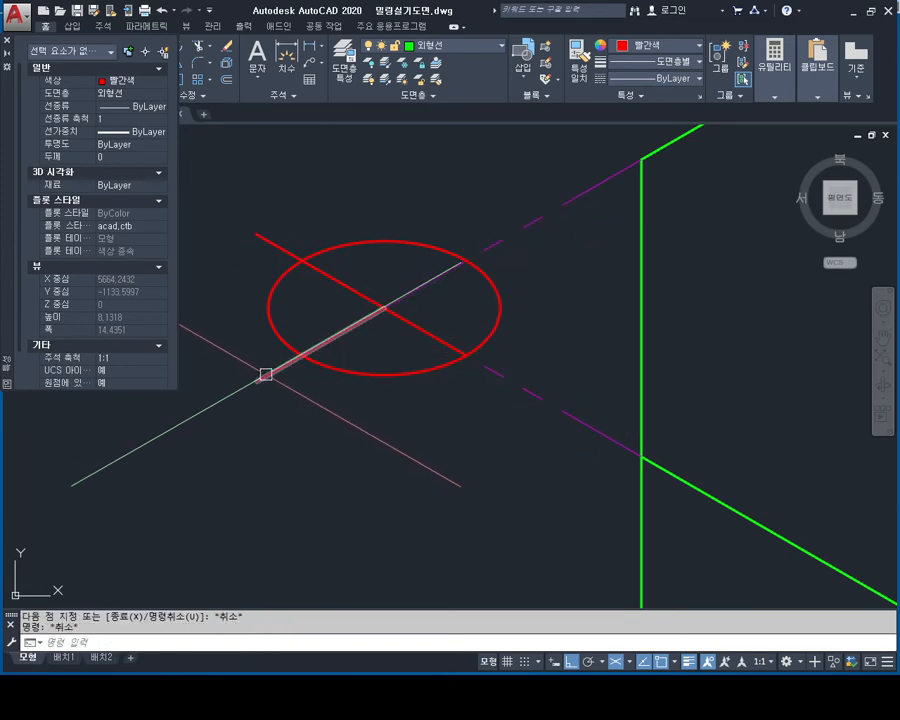
- Extend the second red line through the centre to the isocircle's upper-right edge
{"action": "type", "text": "e"}
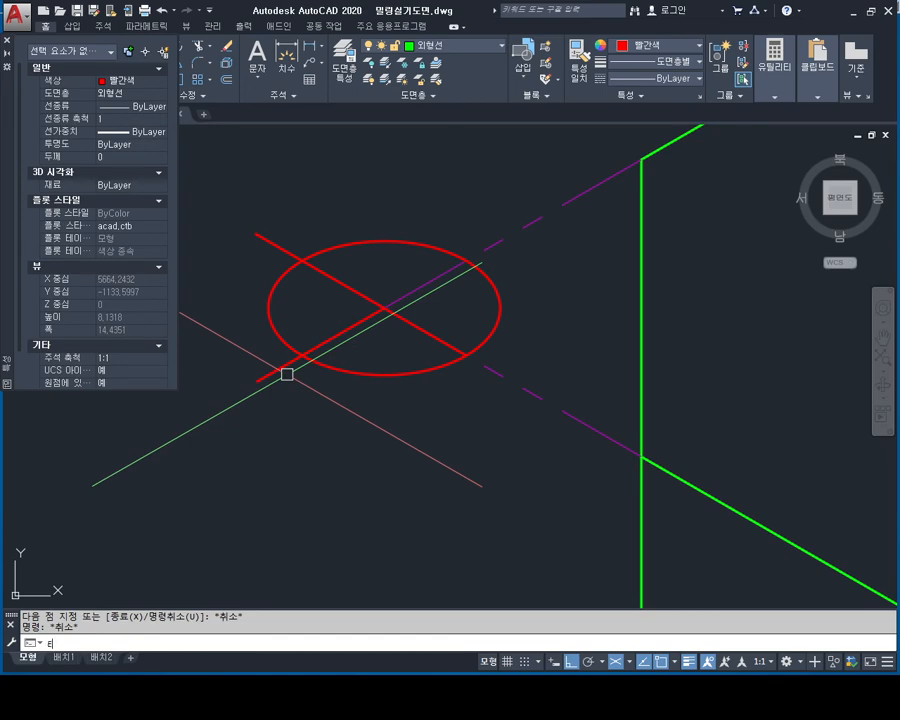
{"action": "type", "text": "x"}
{"action": "key", "text": "Return"}
{"action": "left_click", "coordinate": [498, 296]}
{"action": "key", "text": "Return"}
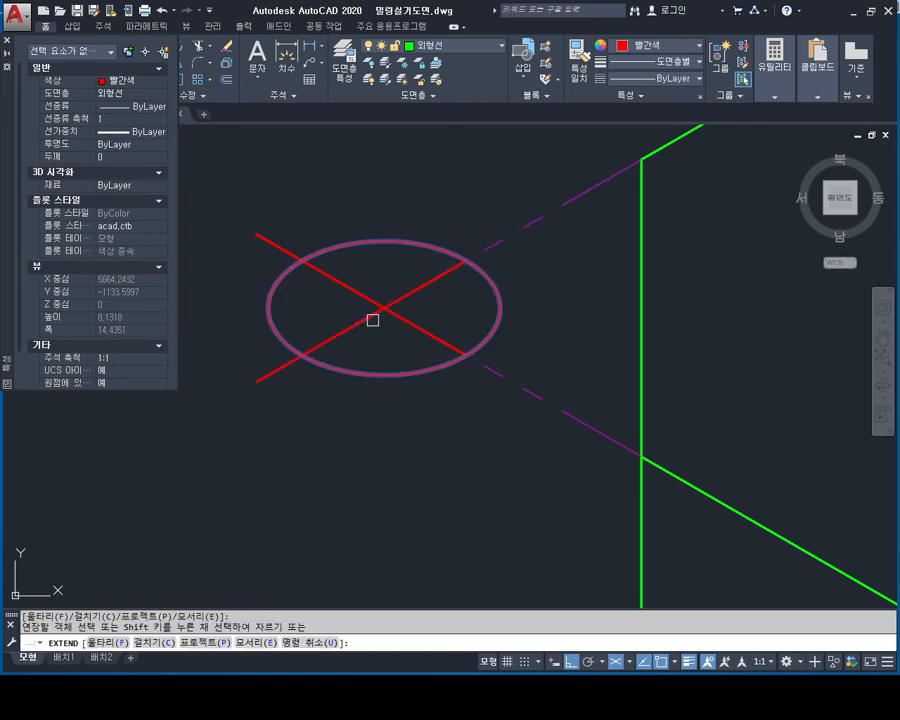
{"action": "key", "text": "Escape"}
- Trim the ends of both red cross lines that stick out beyond the isocircle
{"action": "type", "text": "tr"}
{"action": "key", "text": "Return"}
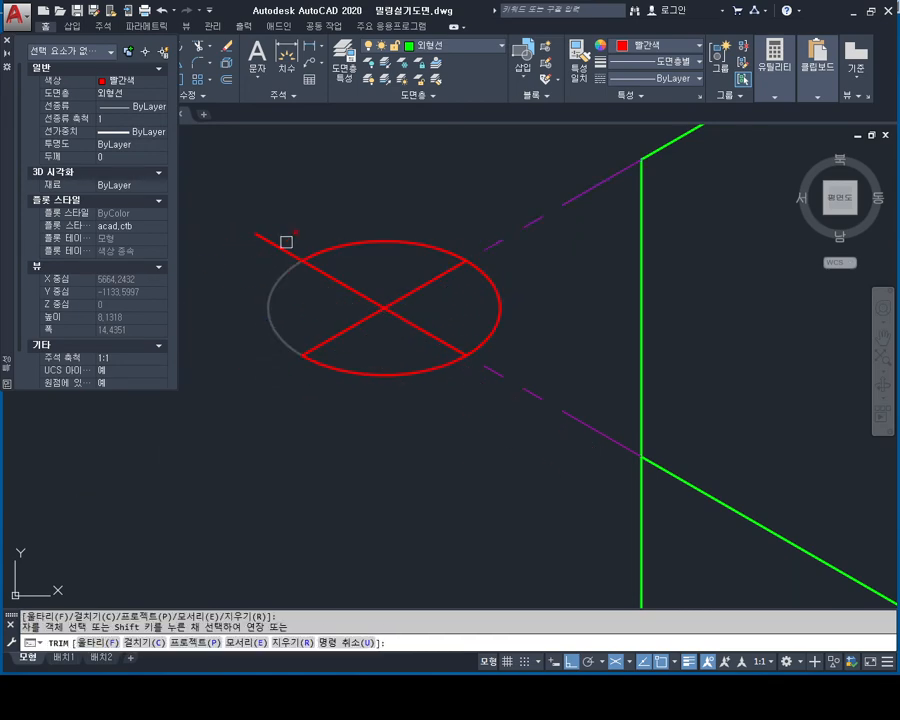
{"action": "left_click", "coordinate": [277, 249]}
{"action": "key", "text": "Escape"}
{"action": "middle_click_drag", "start_coordinate": [394, 244], "coordinate": [475, 244]}
{"action": "key", "text": "Escape"}
{"action": "key", "text": "Escape"}
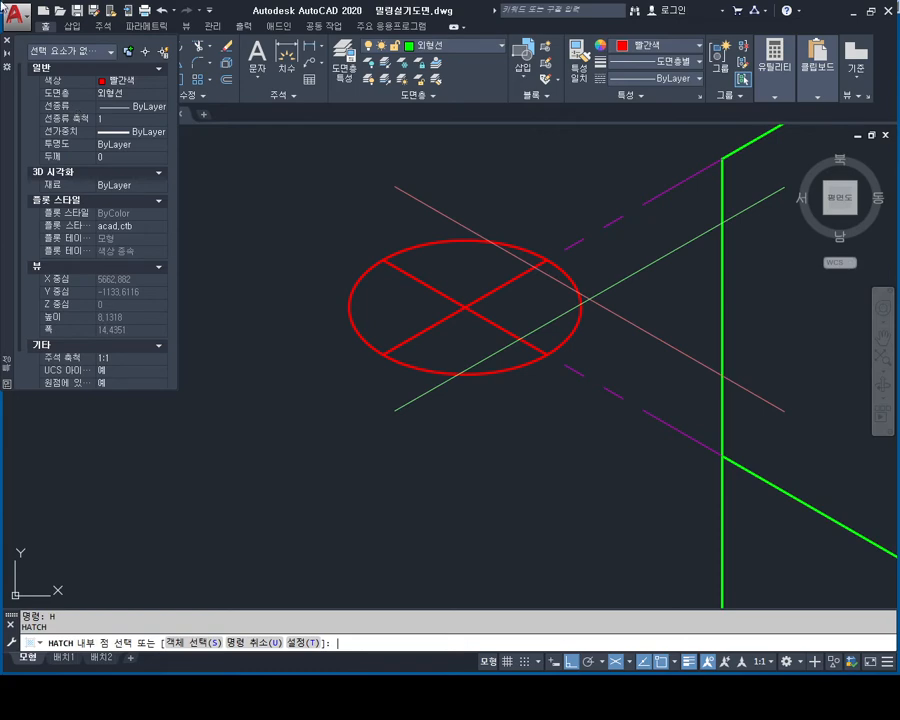
- Try a solid red hatch in the isocircle's left and right quadrants
{"action": "left_click", "coordinate": [6, 41]}
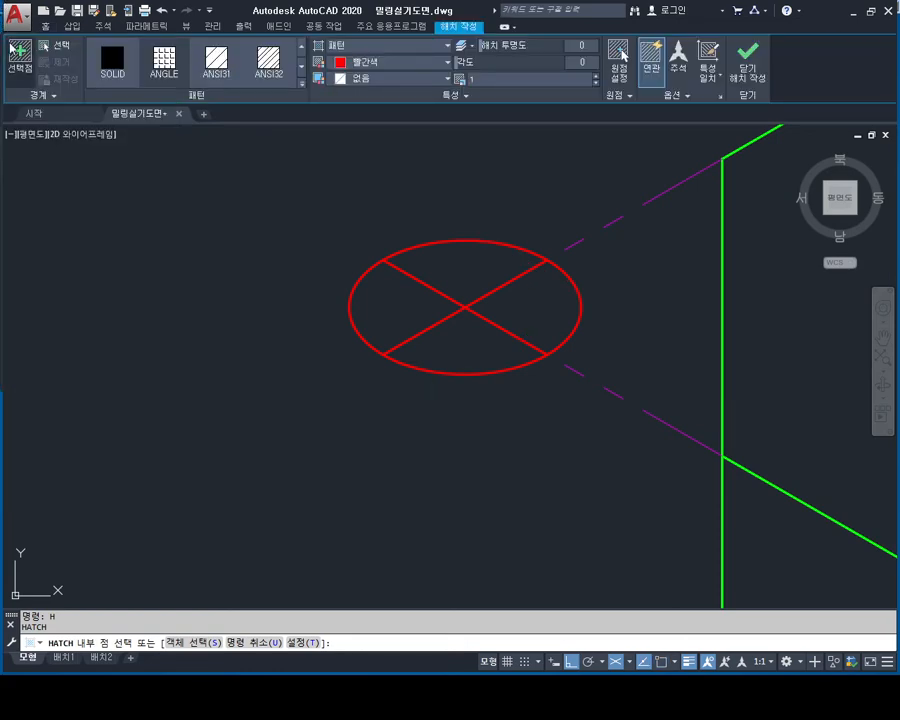
{"action": "left_click", "coordinate": [113, 62]}
{"action": "left_click", "coordinate": [395, 305]}
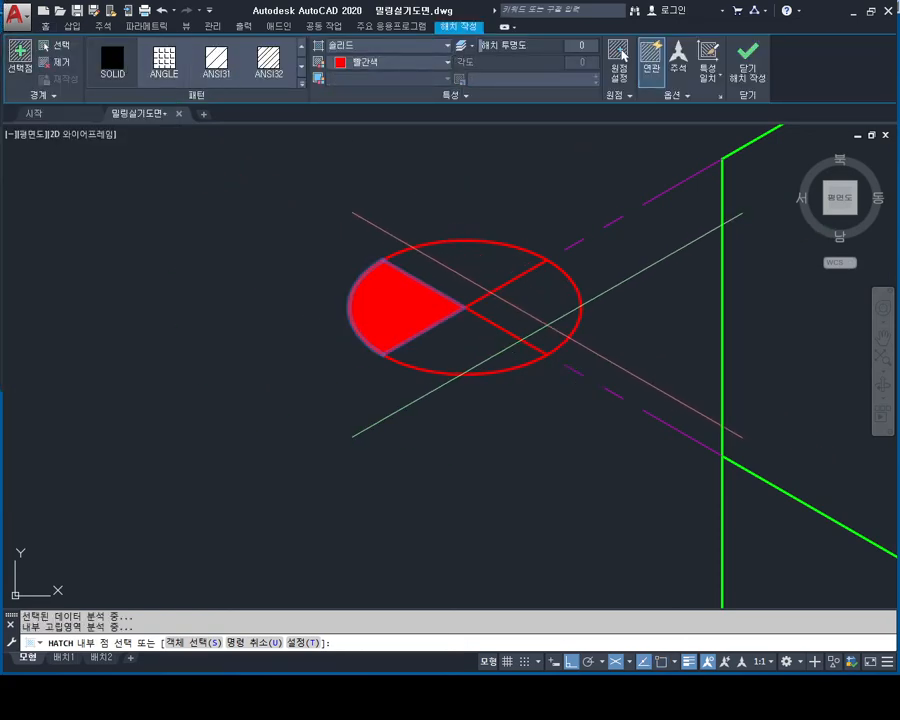
{"action": "left_click", "coordinate": [530, 305]}
{"action": "key", "text": "Escape"}
{"action": "key", "text": "Escape"}
{"action": "key", "text": "Escape"}
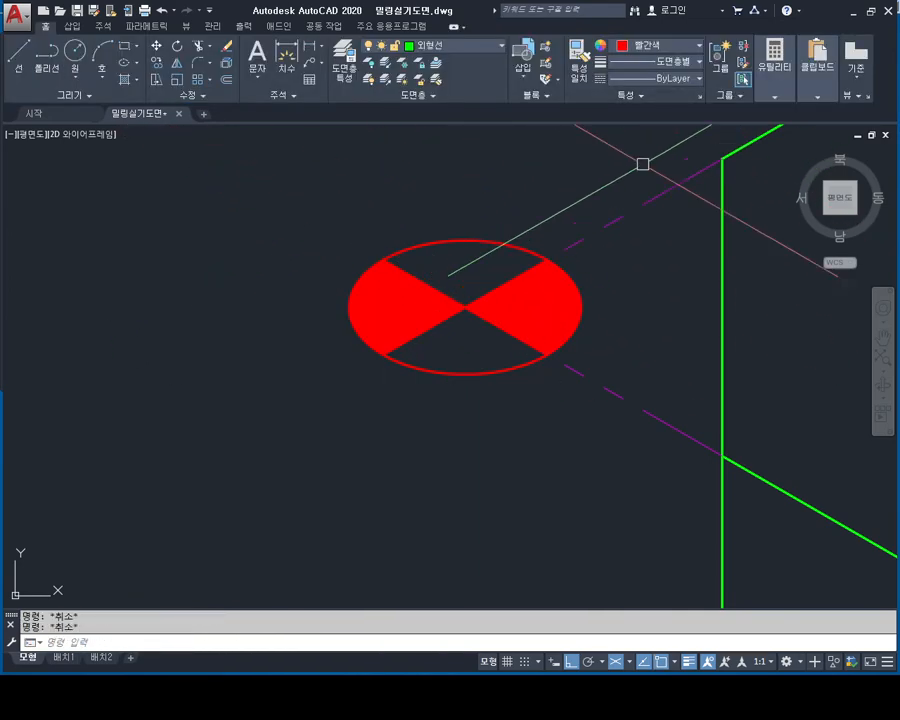
{"action": "type", "text": "u"}
{"action": "key", "text": "Return"}
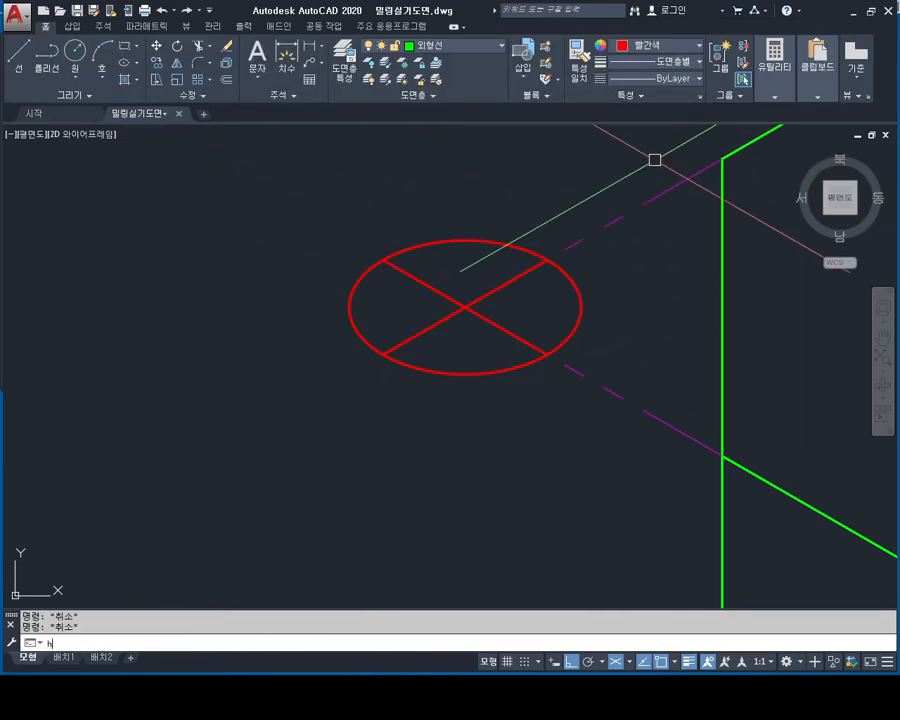
- Fill the isocircle's upper and lower quadrants with a SOLID red hatch to make the origin mark
{"action": "key", "text": "Return"}
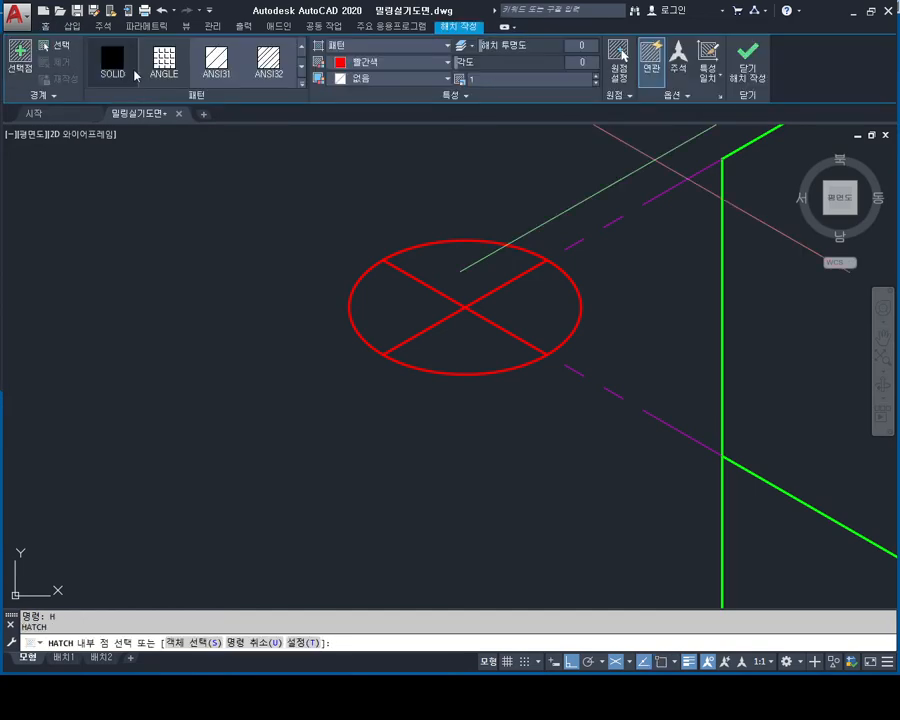
{"action": "left_click", "coordinate": [113, 62]}
{"action": "left_click", "coordinate": [464, 272]}
{"action": "left_click", "coordinate": [468, 345]}
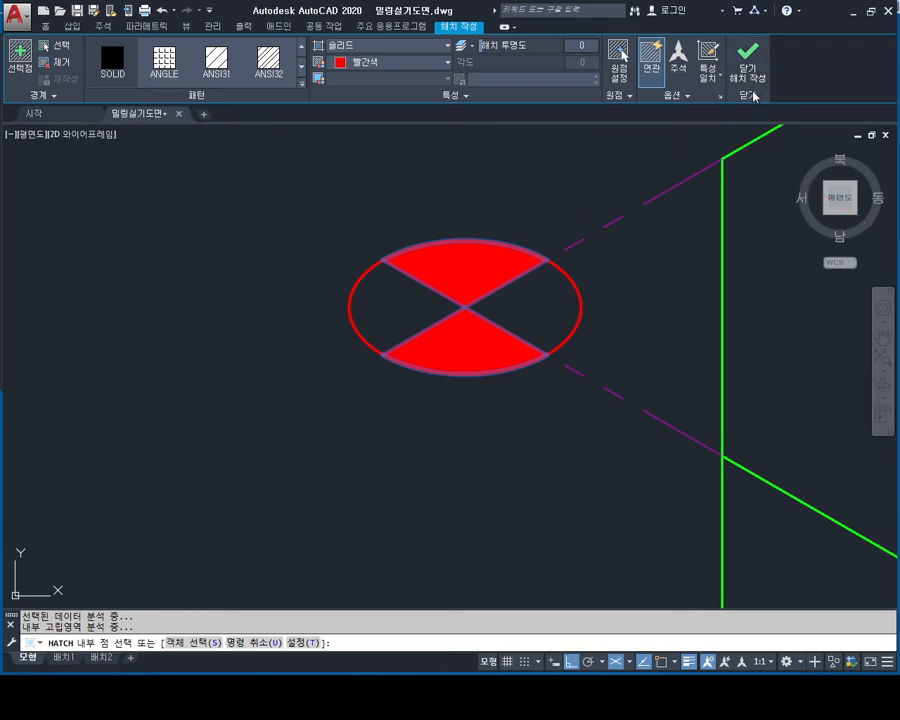
{"action": "key", "text": "Escape"}
{"action": "key", "text": "Escape"}
- Examine the isometric block with its origin mark against the plan view's dimensions and features
{"action": "scroll", "coordinate": [410, 235], "scroll_direction": "down", "scroll_amount": 6}
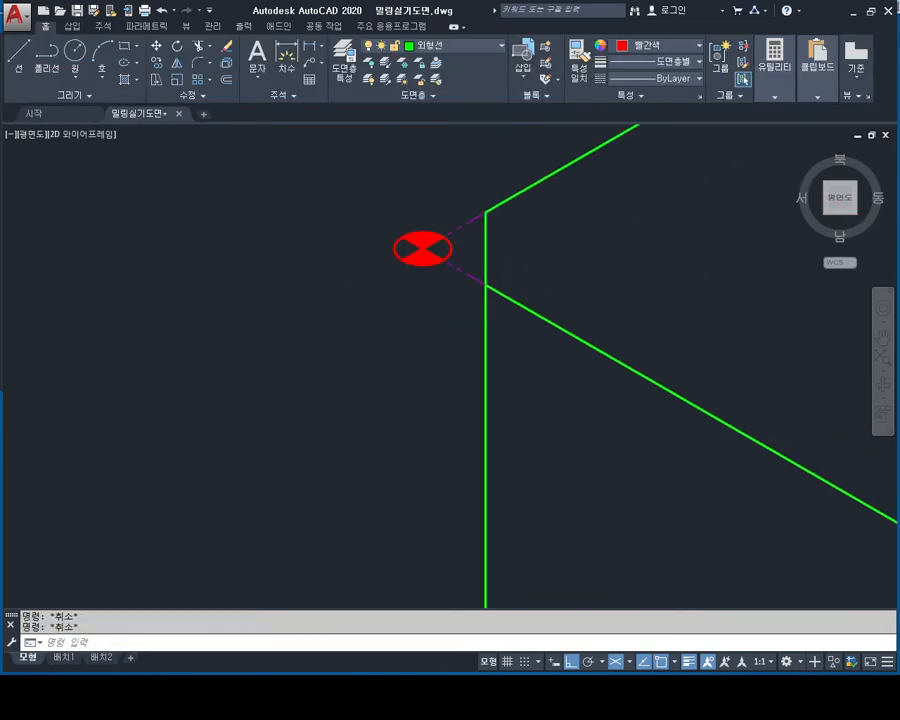
{"action": "mouse_move", "coordinate": [515, 285]}
{"action": "middle_mouse_down"}
{"action": "mouse_move", "coordinate": [402, 300]}
{"action": "mouse_move", "coordinate": [342, 338]}
{"action": "mouse_move", "coordinate": [322, 333]}
{"action": "middle_mouse_up"}
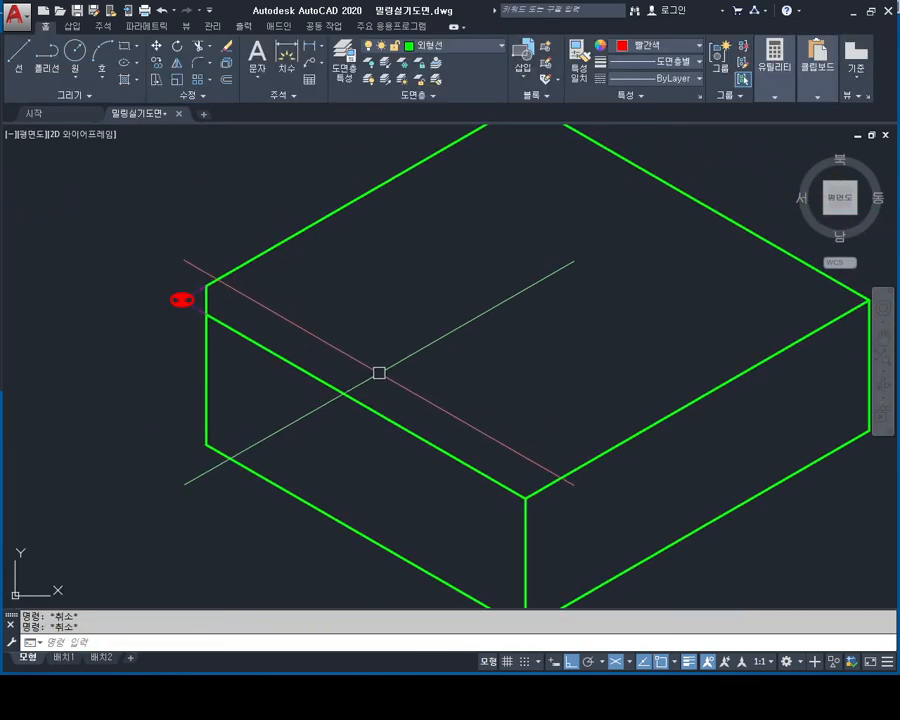
{"action": "scroll", "coordinate": [396, 368], "scroll_direction": "down", "scroll_amount": 2}
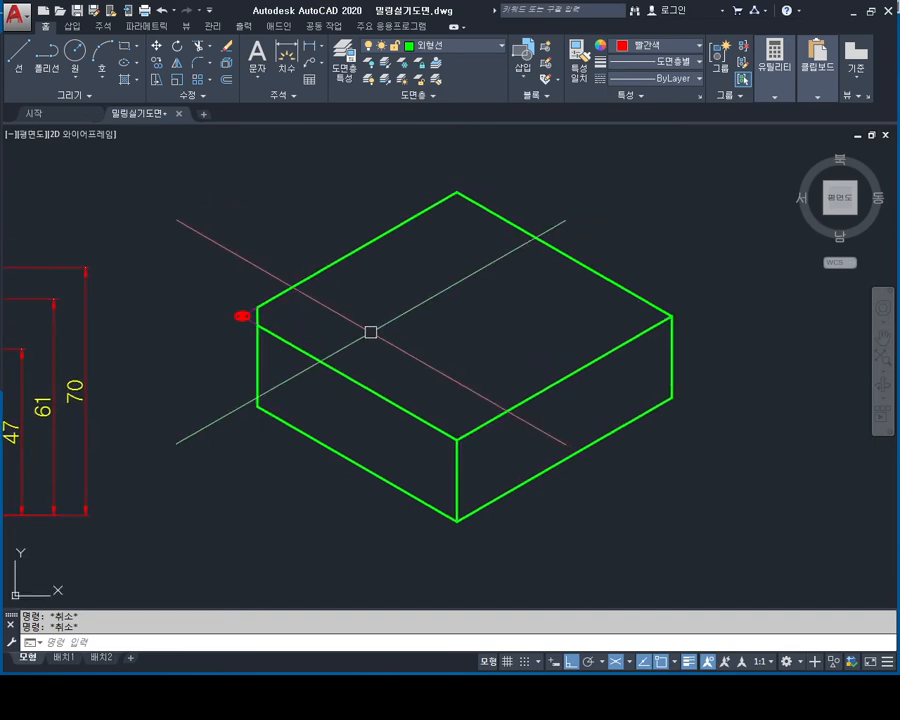
{"action": "scroll", "coordinate": [368, 330], "scroll_direction": "up", "scroll_amount": 2}
{"action": "mouse_move", "coordinate": [359, 347]}
{"action": "middle_mouse_down"}
{"action": "mouse_move", "coordinate": [387, 353]}
{"action": "mouse_move", "coordinate": [472, 331]}
{"action": "mouse_move", "coordinate": [500, 355]}
{"action": "mouse_move", "coordinate": [492, 322]}
{"action": "middle_mouse_up"}
{"action": "scroll", "coordinate": [412, 335], "scroll_direction": "down", "scroll_amount": 2}
{"action": "scroll", "coordinate": [492, 322], "scroll_direction": "down", "scroll_amount": 2}
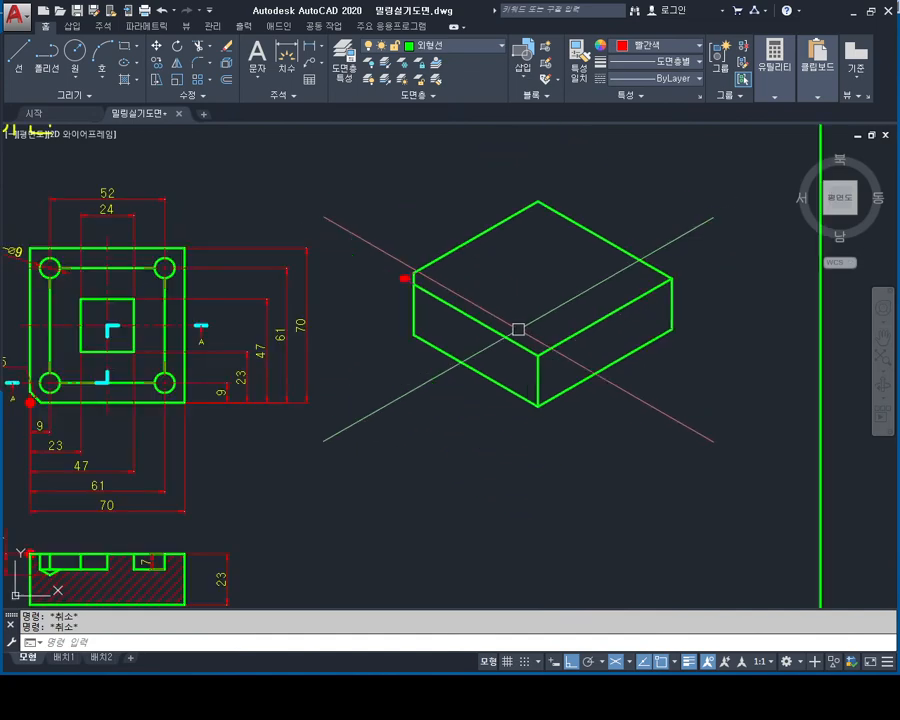
{"action": "middle_click_drag", "start_coordinate": [196, 295], "coordinate": [269, 275]}
{"action": "scroll", "coordinate": [269, 275], "scroll_direction": "down", "scroll_amount": 3}
{"action": "scroll", "coordinate": [528, 228], "scroll_direction": "up", "scroll_amount": 7}
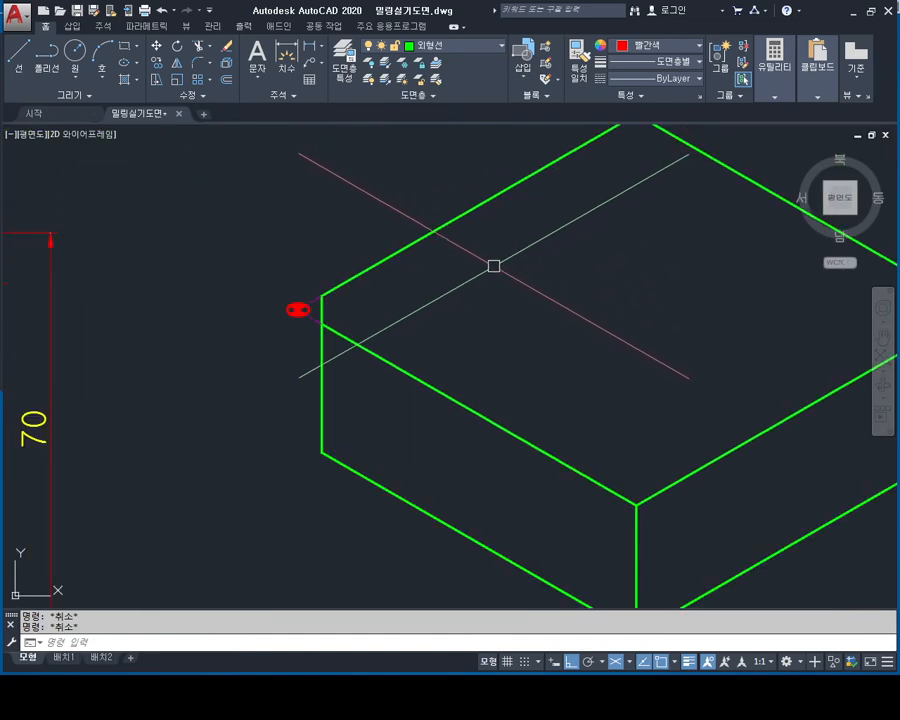
{"action": "middle_click_drag", "start_coordinate": [490, 262], "coordinate": [560, 296]}
{"action": "scroll", "coordinate": [560, 296], "scroll_direction": "down", "scroll_amount": 4}
{"action": "middle_click_drag", "start_coordinate": [358, 329], "coordinate": [398, 309]}
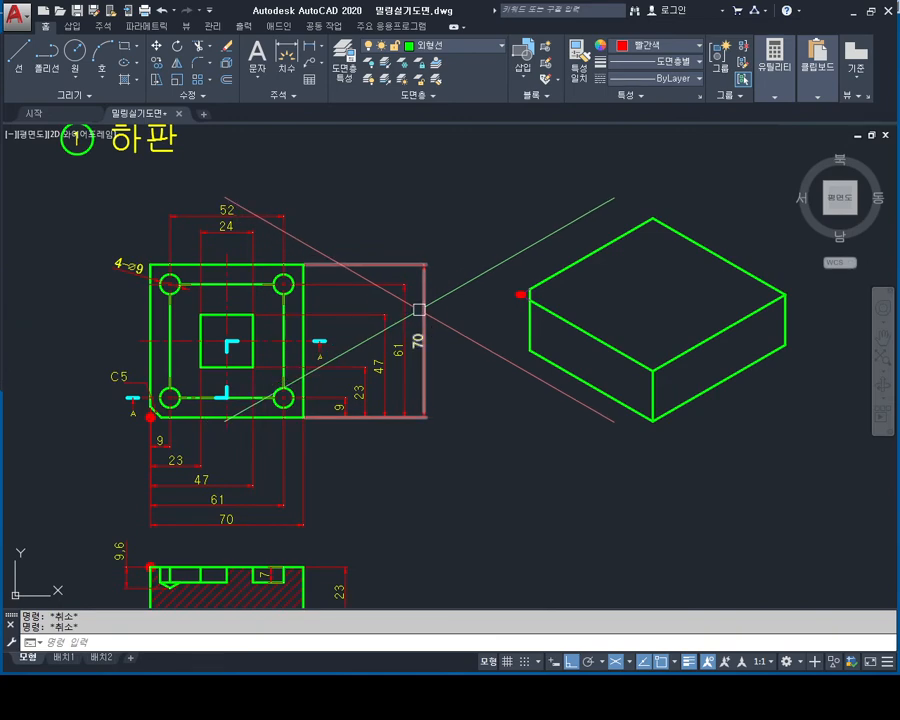
{"action": "scroll", "coordinate": [194, 400], "scroll_direction": "up", "scroll_amount": 4}
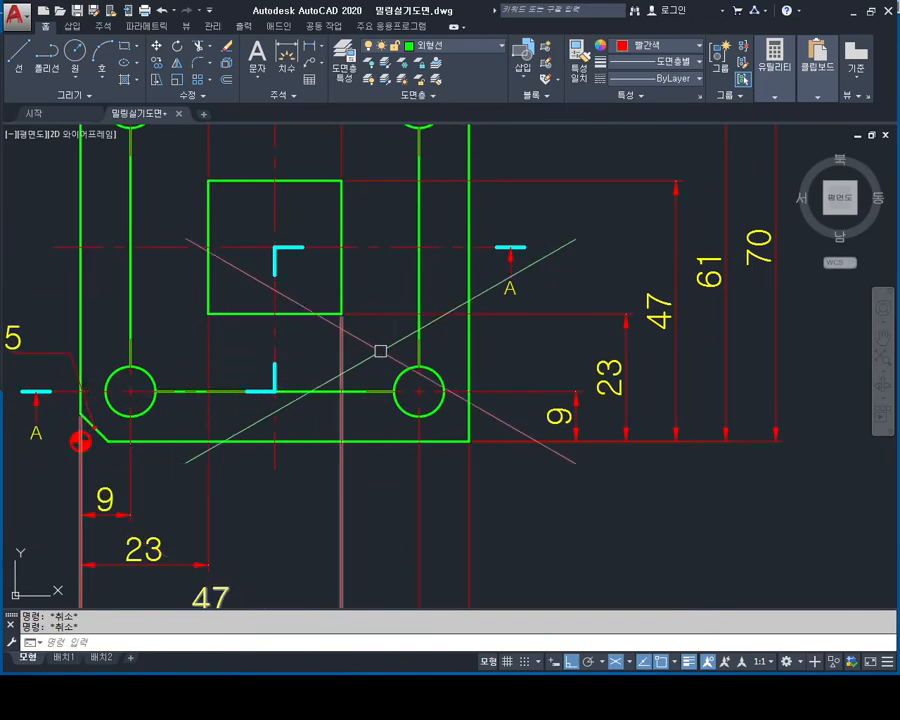
{"action": "scroll", "coordinate": [326, 316], "scroll_direction": "down", "scroll_amount": 4}
{"action": "scroll", "coordinate": [435, 270], "scroll_direction": "up", "scroll_amount": 3}
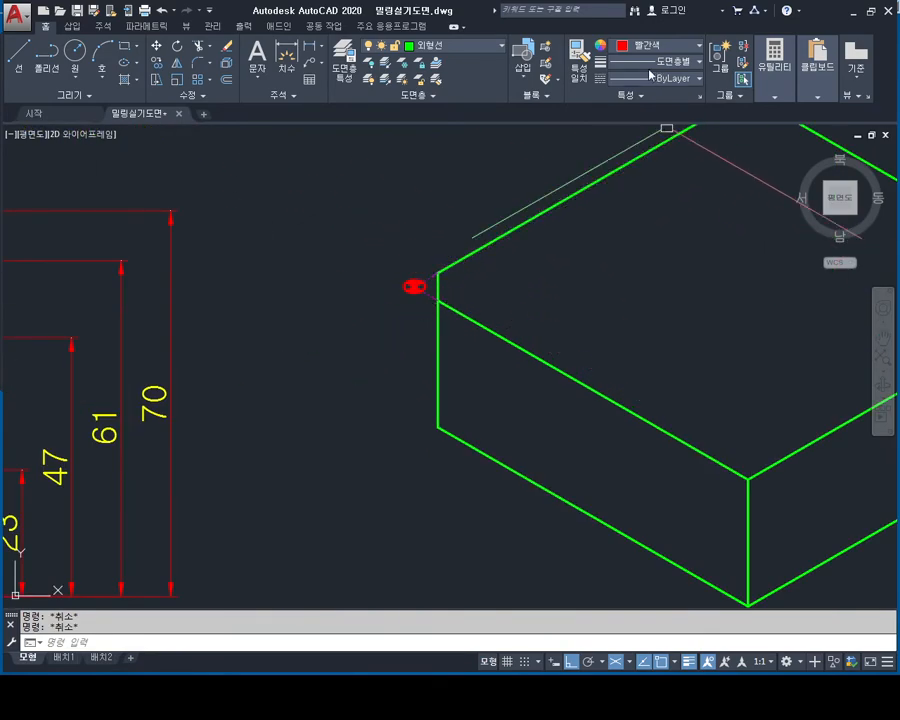
- Draw a red guide line from the top face's front corner, 9 units along the front-left edge and 9 inward
{"action": "middle_click_drag", "start_coordinate": [657, 270], "coordinate": [528, 195]}
{"action": "scroll", "coordinate": [528, 195], "scroll_direction": "up", "scroll_amount": 2}
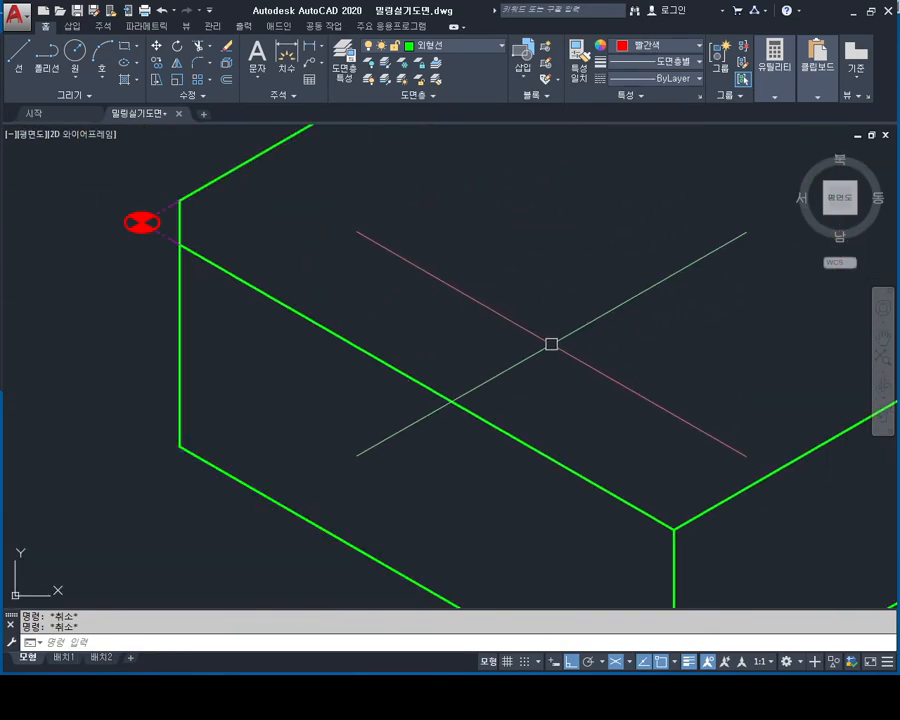
{"action": "type", "text": "l"}
{"action": "key", "text": "Return"}
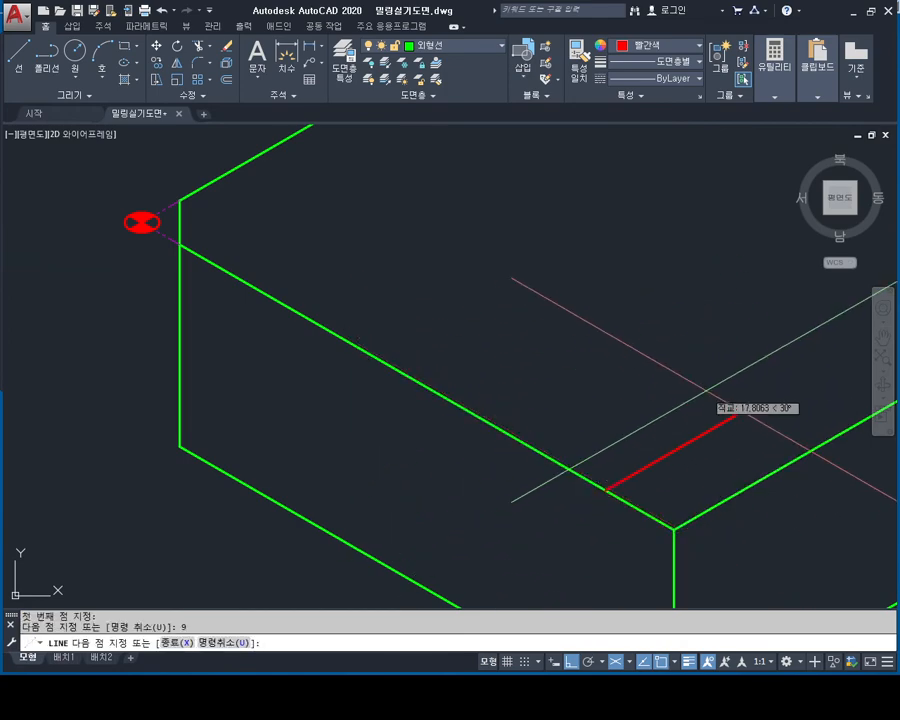
{"action": "key", "text": "Escape"}
{"action": "key", "text": "Escape"}
{"action": "scroll", "coordinate": [790, 305], "scroll_direction": "down", "scroll_amount": 2}
{"action": "middle_click_drag", "start_coordinate": [797, 300], "coordinate": [378, 393]}
{"action": "key", "text": "Escape"}
{"action": "middle_click_drag", "start_coordinate": [537, 392], "coordinate": [569, 361]}
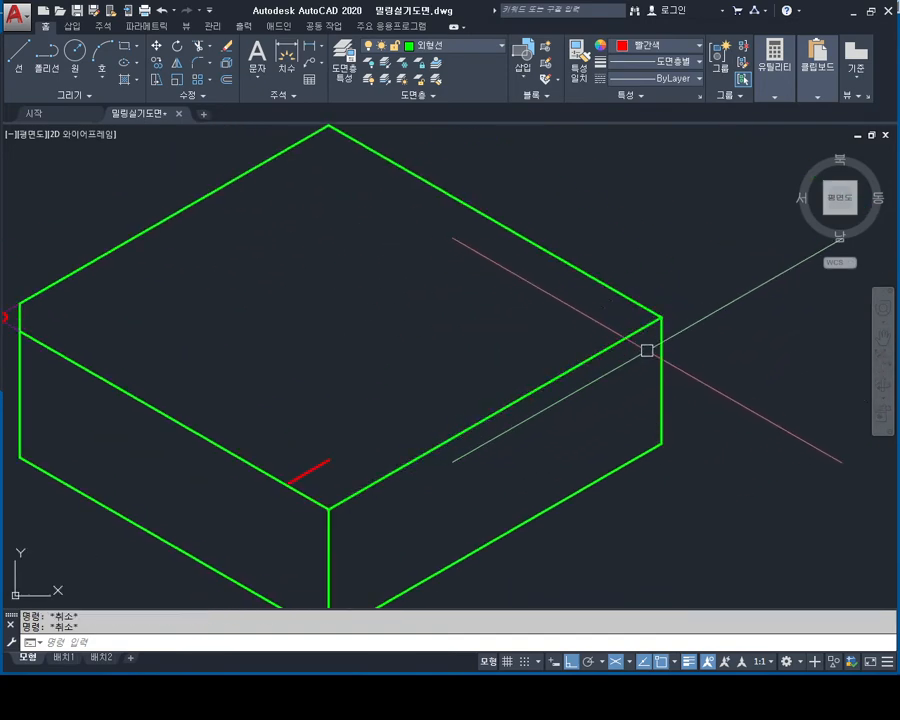
- Check the hole-position dimensions beside the plan view against the isometric block
{"action": "type", "text": "l"}
{"action": "key", "text": "Return"}
{"action": "key", "text": "Escape"}
{"action": "scroll", "coordinate": [606, 358], "scroll_direction": "down", "scroll_amount": 2}
{"action": "key", "text": "Escape"}
{"action": "scroll", "coordinate": [446, 388], "scroll_direction": "up", "scroll_amount": 2}
{"action": "scroll", "coordinate": [240, 350], "scroll_direction": "up", "scroll_amount": 2}
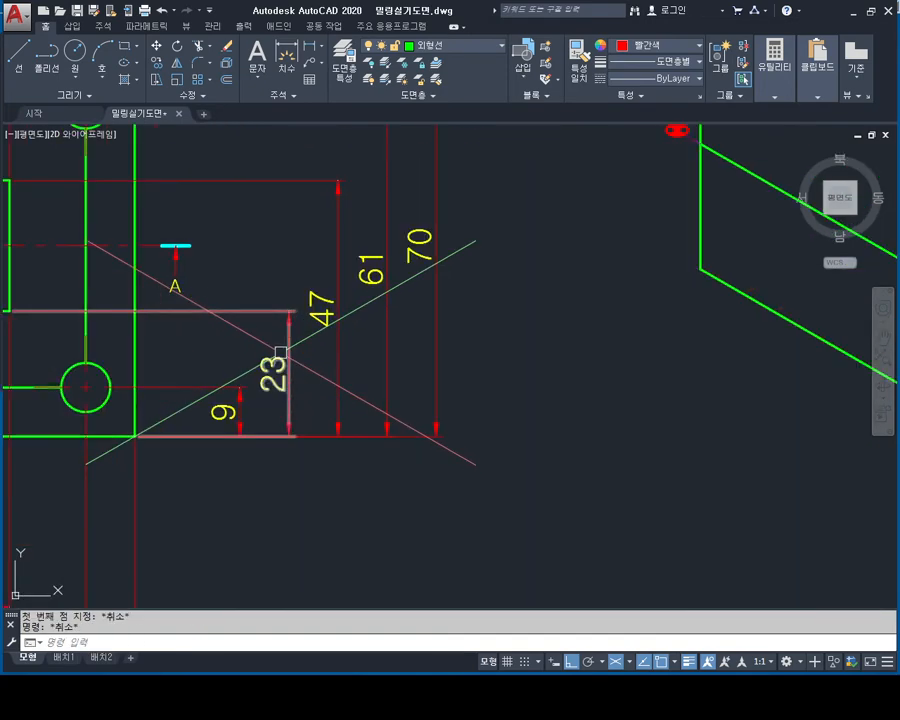
{"action": "scroll", "coordinate": [502, 315], "scroll_direction": "down", "scroll_amount": 5}
{"action": "scroll", "coordinate": [424, 383], "scroll_direction": "up", "scroll_amount": 5}
{"action": "middle_click_drag", "start_coordinate": [355, 415], "coordinate": [464, 402]}
{"action": "key", "text": "Escape"}
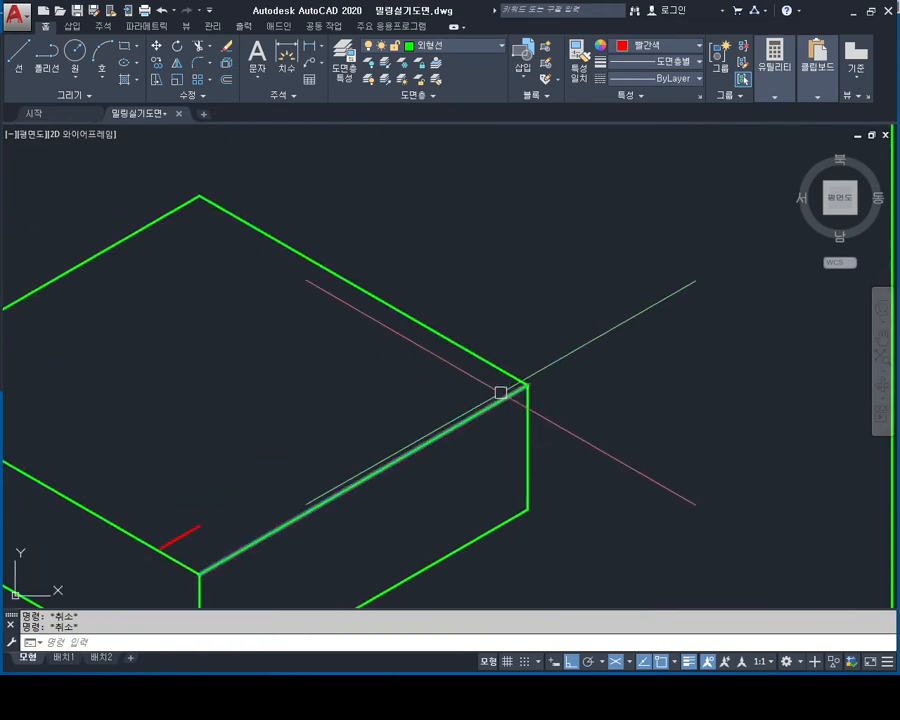
- Draw a red guide line from the top face's right corner, 9 units along the rear-right edge and 9 inward
{"action": "key", "text": "space"}
{"action": "scroll", "coordinate": [530, 394], "scroll_direction": "up", "scroll_amount": 3}
{"action": "left_click", "coordinate": [529, 375]}
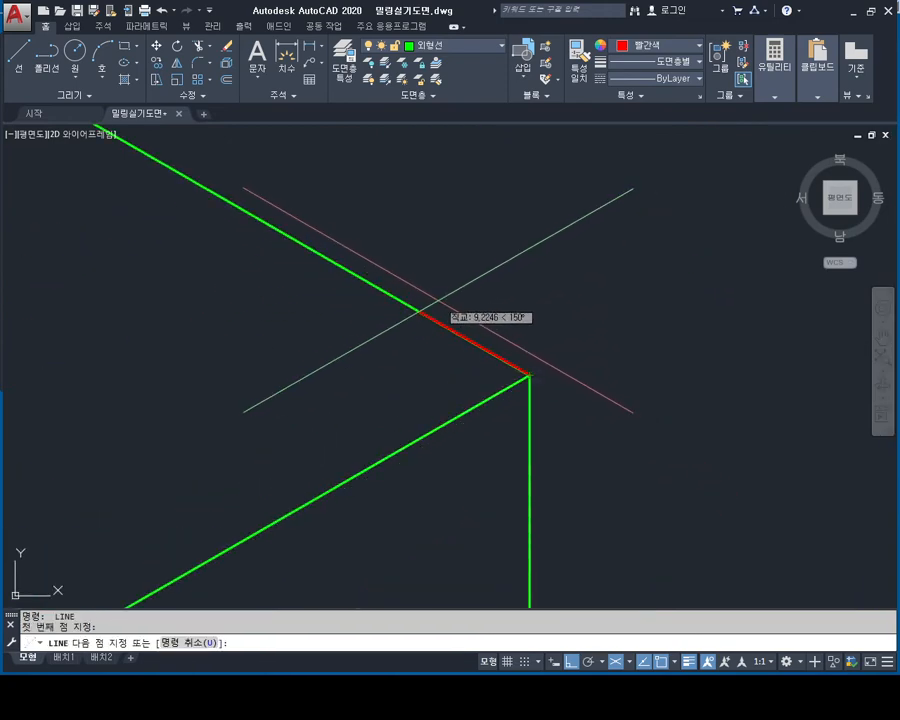
{"action": "key", "text": "Return"}
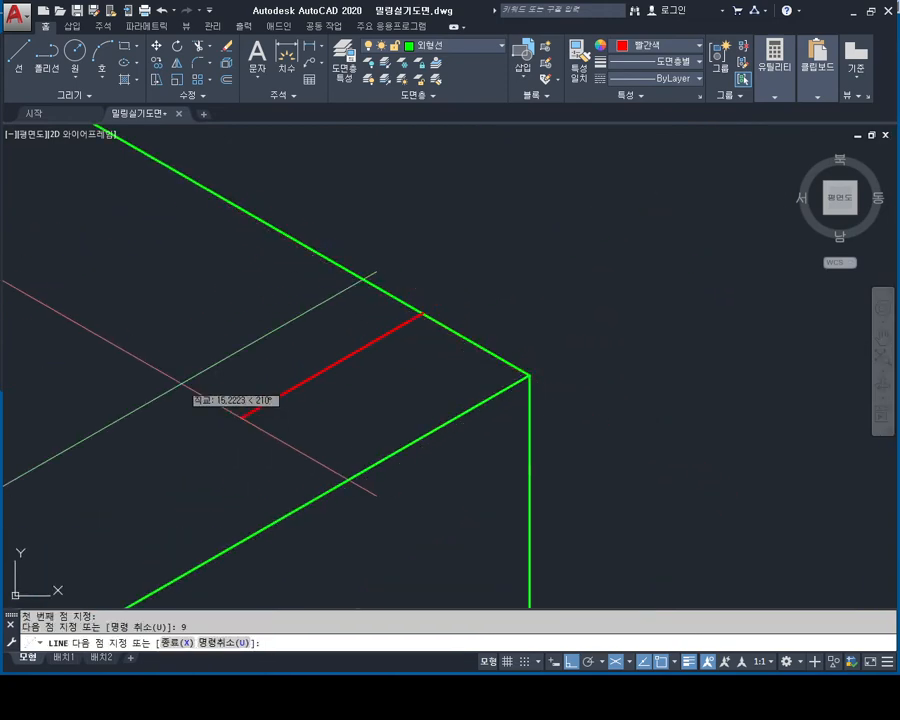
{"action": "type", "text": "9"}
{"action": "key", "text": "Return"}
{"action": "key", "text": "Escape"}
{"action": "key", "text": "Escape"}
{"action": "scroll", "coordinate": [278, 382], "scroll_direction": "down", "scroll_amount": 4}
{"action": "middle_click_drag", "start_coordinate": [246, 255], "coordinate": [586, 319]}
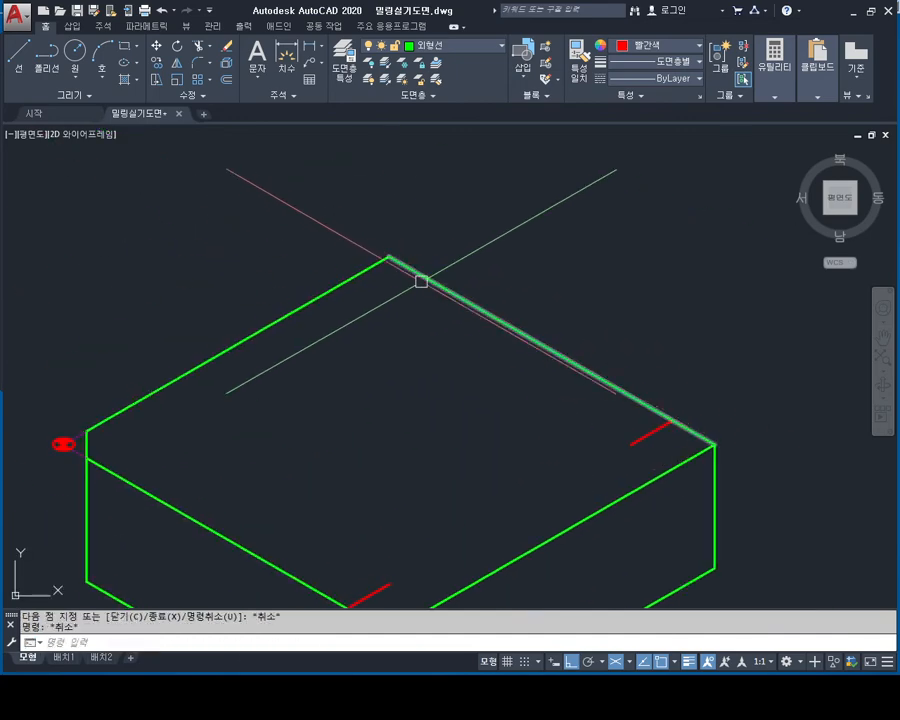
- Draw a red guide line from the top face's rear corner, 9 units along the rear-right edge and 9 inward
{"action": "key", "text": "space"}
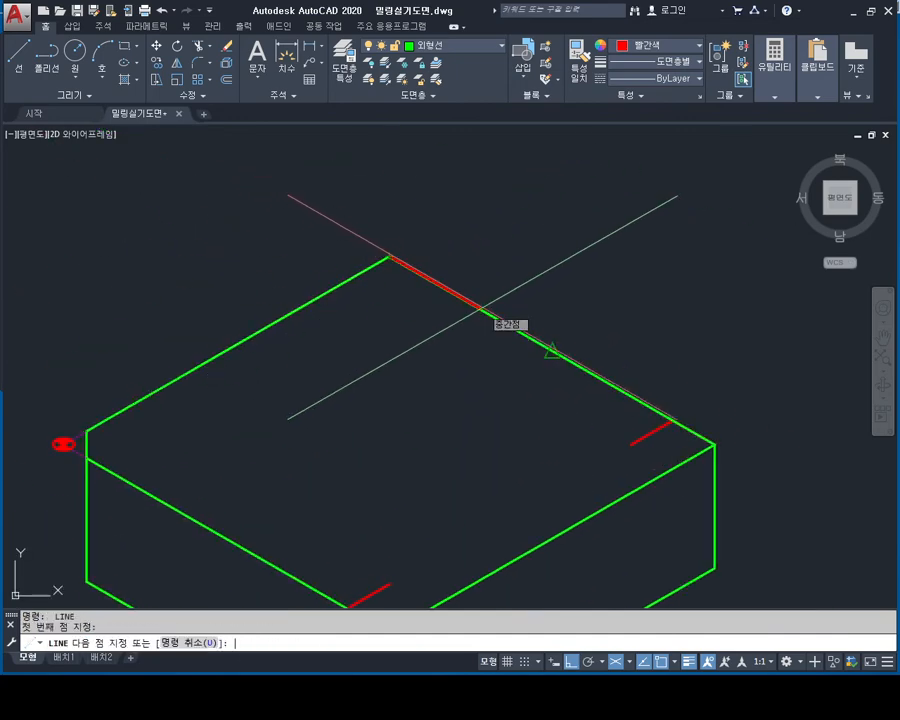
{"action": "key", "text": "Return"}
{"action": "key", "text": "Escape"}
{"action": "key", "text": "Escape"}
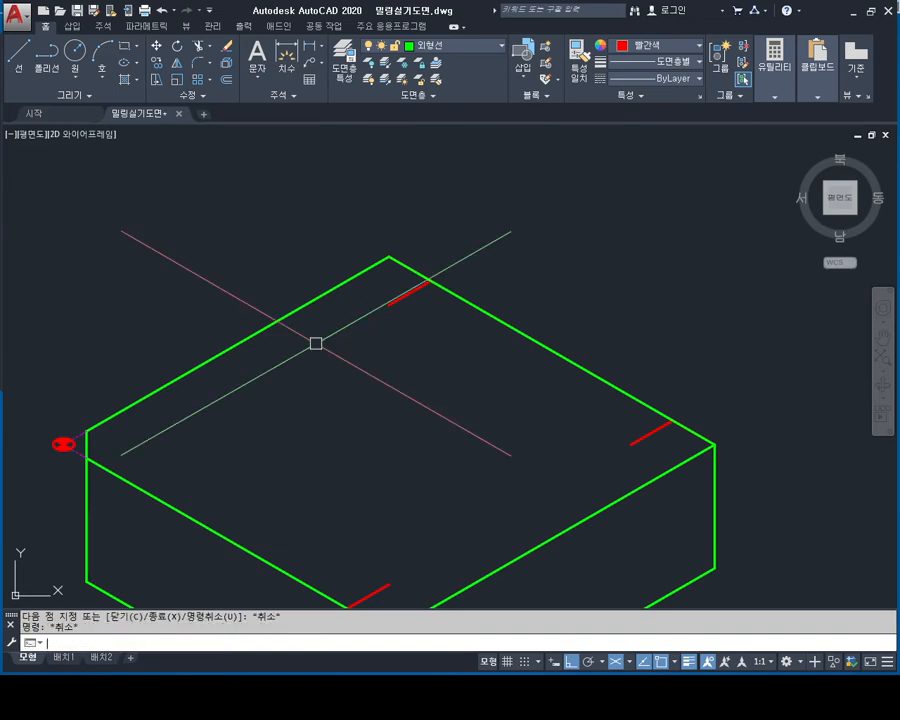
- Draw a red guide line from the origin mark's centre, 9 units along the rear-left edge and 9 into the top face
{"action": "middle_click_drag", "start_coordinate": [117, 414], "coordinate": [421, 259]}
{"action": "scroll", "coordinate": [444, 261], "scroll_direction": "up", "scroll_amount": 6}
{"action": "key", "text": "Escape"}
{"action": "key", "text": "space"}
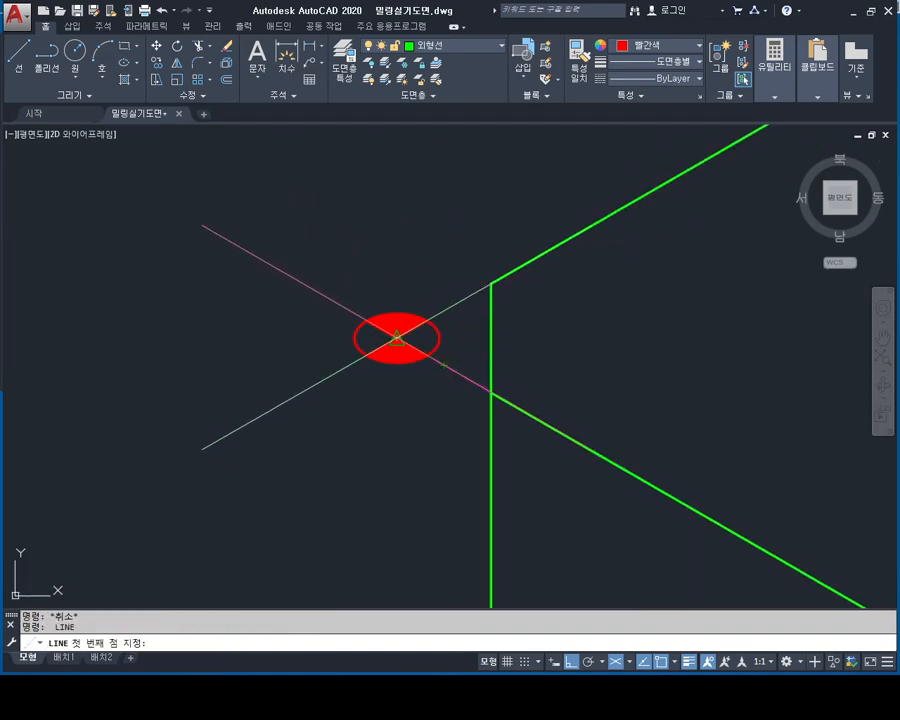
{"action": "left_click", "coordinate": [397, 338]}
{"action": "type", "text": "9"}
{"action": "key", "text": "Return"}
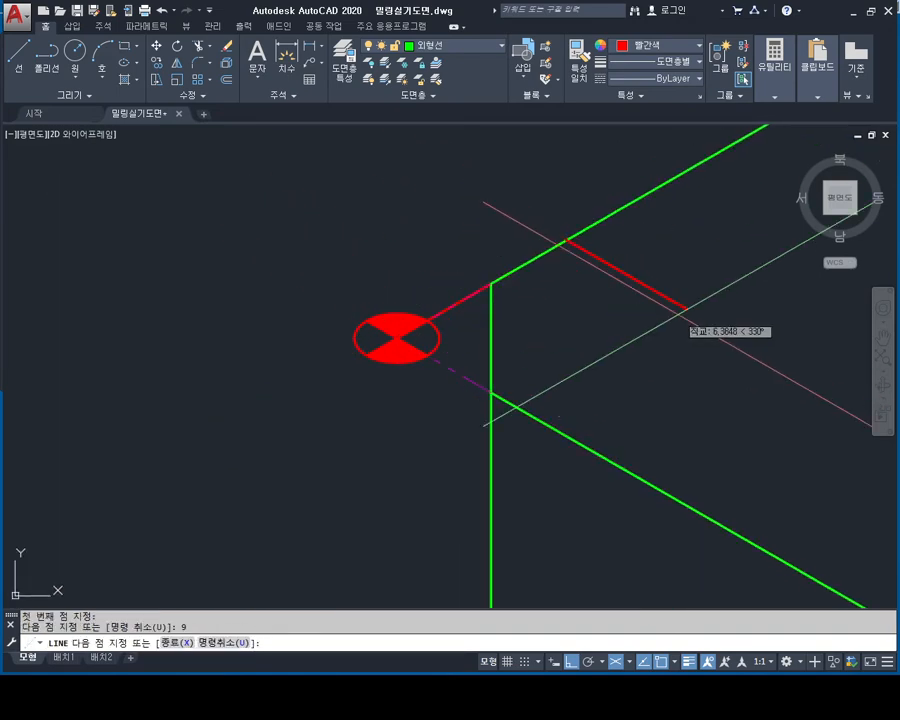
{"action": "type", "text": "9"}
{"action": "key", "text": "Return"}
{"action": "key", "text": "Escape"}
{"action": "key", "text": "Escape"}
{"action": "scroll", "coordinate": [694, 326], "scroll_direction": "down", "scroll_amount": 6}
{"action": "middle_click_drag", "start_coordinate": [838, 361], "coordinate": [500, 281]}
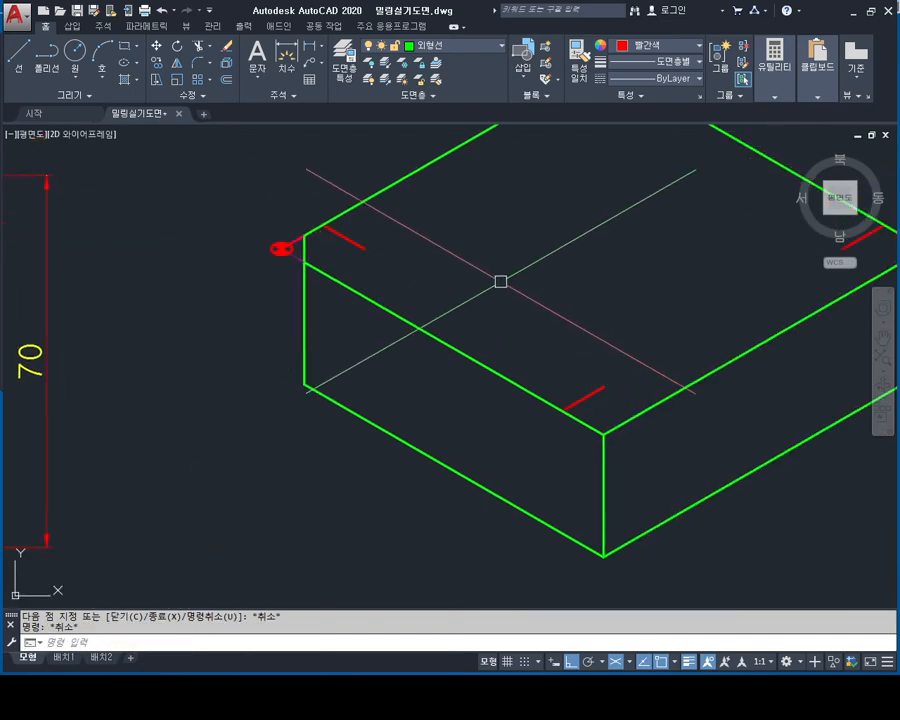
- Compare the four corner guide lines on the isometric block with the plan view's hole dimensions
{"action": "middle_click_drag", "start_coordinate": [587, 243], "coordinate": [511, 306]}
{"action": "left_click", "coordinate": [530, 168]}
{"action": "key", "text": "Escape"}
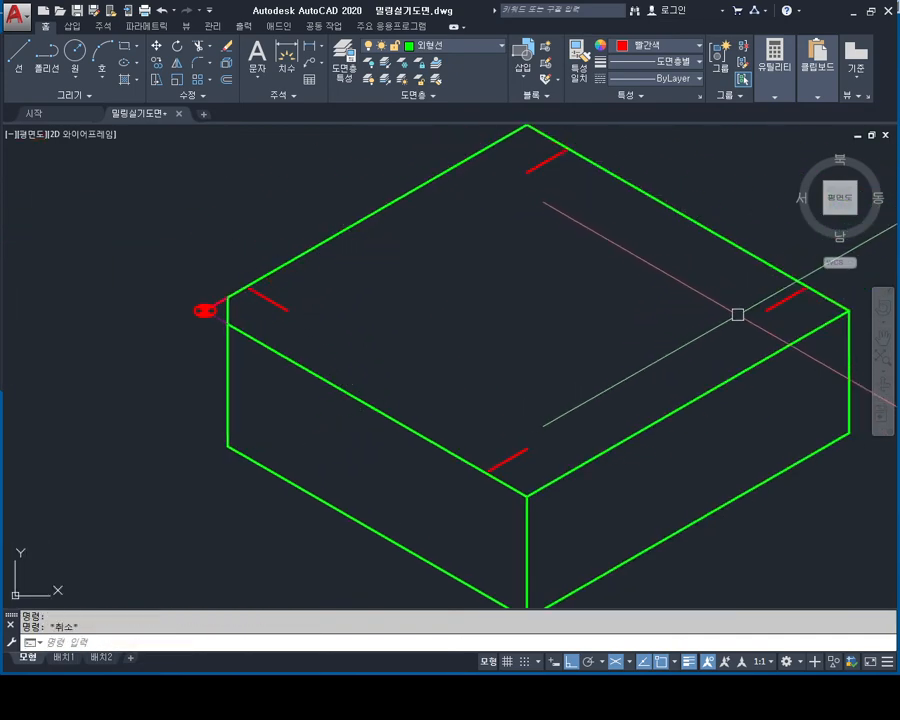
{"action": "key", "text": "Escape"}
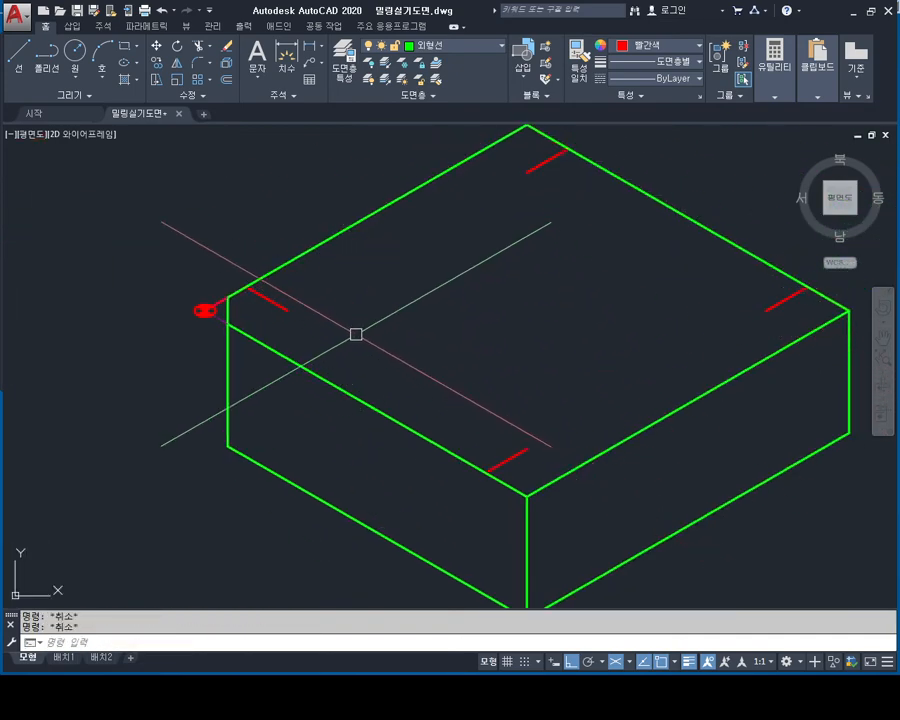
{"action": "left_click", "coordinate": [279, 302]}
{"action": "key", "text": "Escape"}
{"action": "scroll", "coordinate": [400, 298], "scroll_direction": "down", "scroll_amount": 2}
{"action": "middle_click_drag", "start_coordinate": [400, 298], "coordinate": [340, 298]}
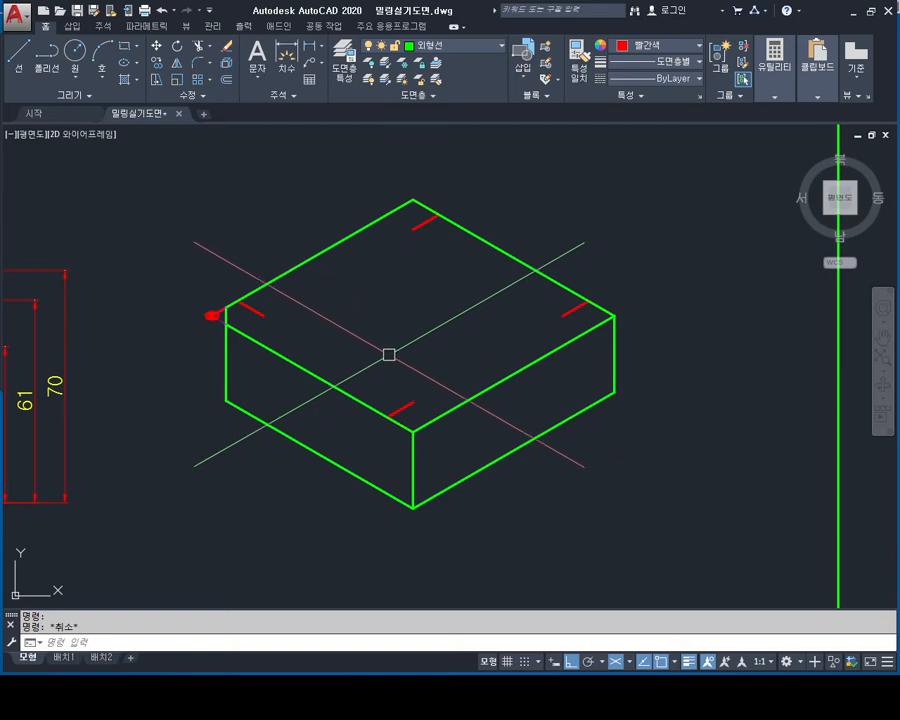
{"action": "middle_click_drag", "start_coordinate": [338, 358], "coordinate": [564, 246]}
{"action": "middle_click_drag", "start_coordinate": [191, 305], "coordinate": [379, 353]}
{"action": "middle_click_drag", "start_coordinate": [189, 278], "coordinate": [275, 318]}
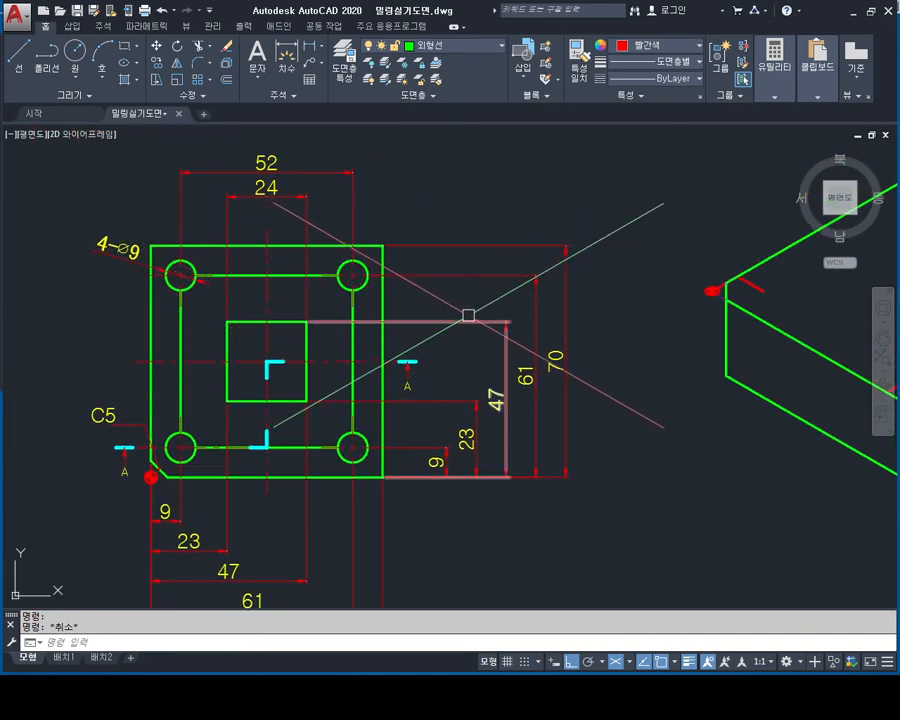
{"action": "key", "text": "Escape"}
- Draw an isocircle of radius 4.5 centred on the front guide line's inner end and change its colour to green
{"action": "middle_click_drag", "start_coordinate": [707, 348], "coordinate": [500, 321]}
{"action": "middle_click_drag", "start_coordinate": [655, 329], "coordinate": [611, 317]}
{"action": "scroll", "coordinate": [653, 319], "scroll_direction": "up", "scroll_amount": 4}
{"action": "middle_click_drag", "start_coordinate": [784, 366], "coordinate": [716, 366]}
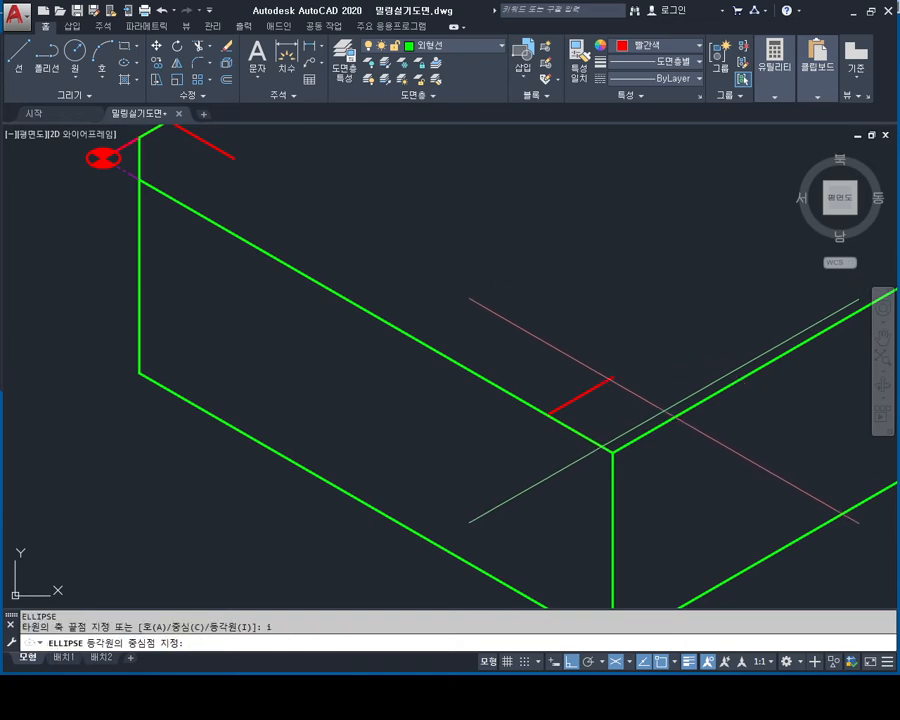
{"action": "left_click", "coordinate": [612, 377]}
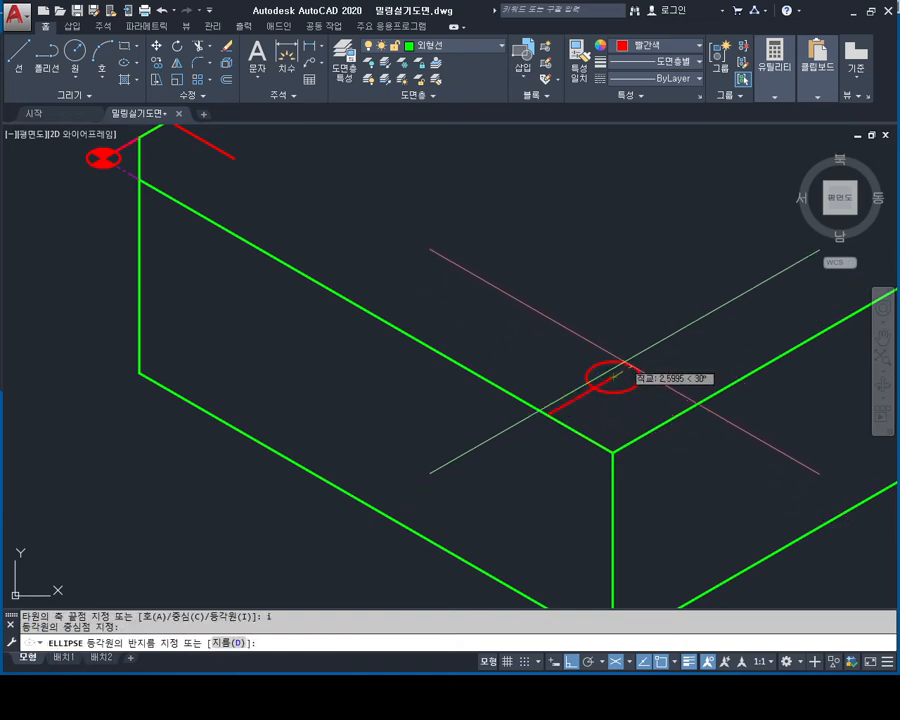
{"action": "key", "text": "Return"}
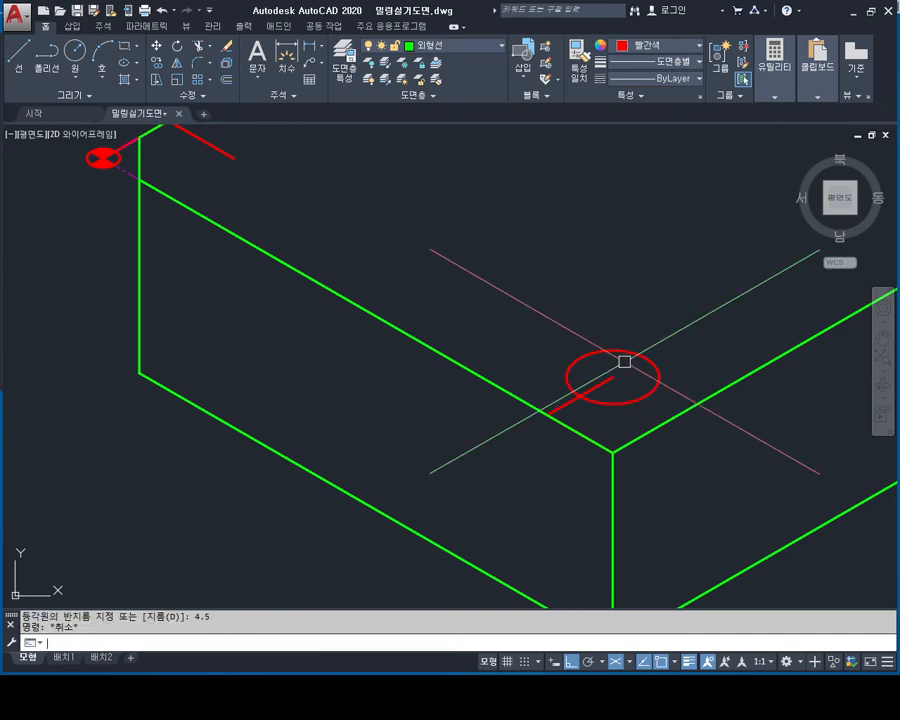
{"action": "left_click", "coordinate": [645, 359]}
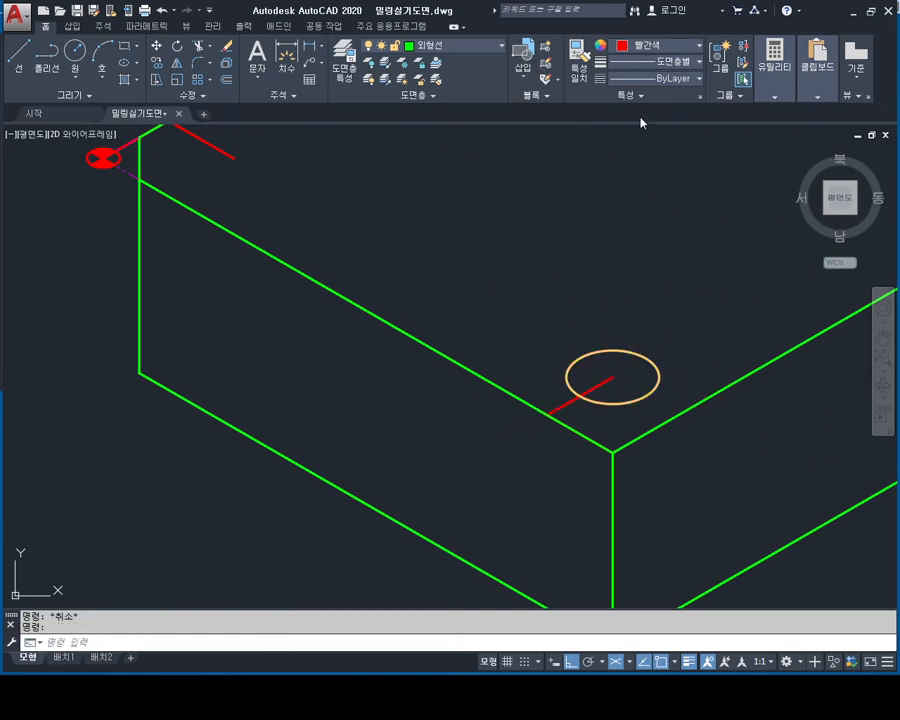
{"action": "key", "text": "Escape"}
- Copy the isocircle from its centre to the inner ends of the left, rear and right guide lines
{"action": "type", "text": "c"}
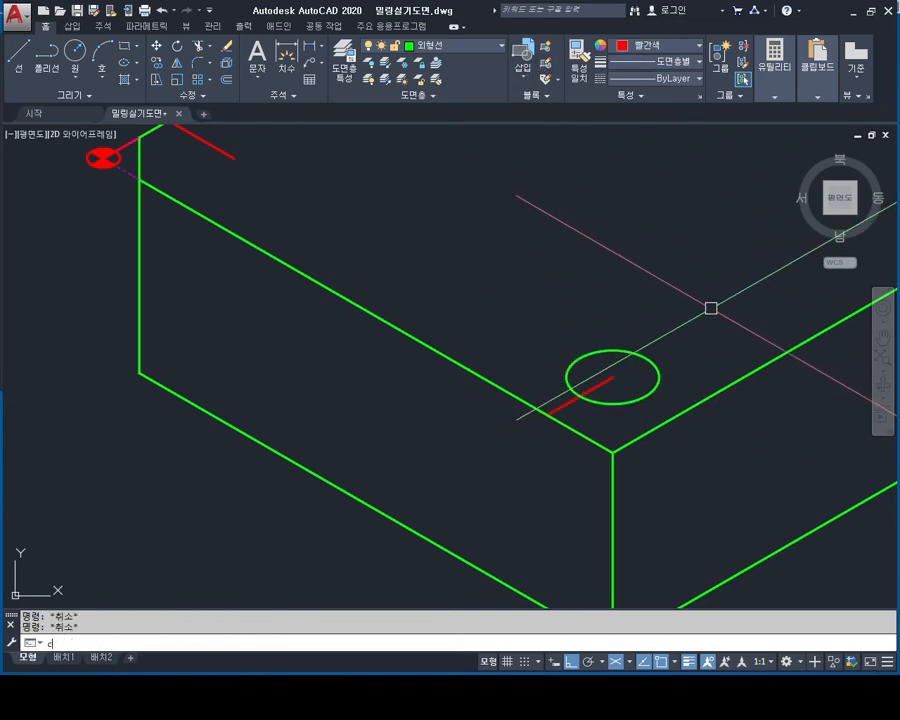
{"action": "type", "text": "o"}
{"action": "key", "text": "Return"}
{"action": "left_click", "coordinate": [648, 364]}
{"action": "key", "text": "Return"}
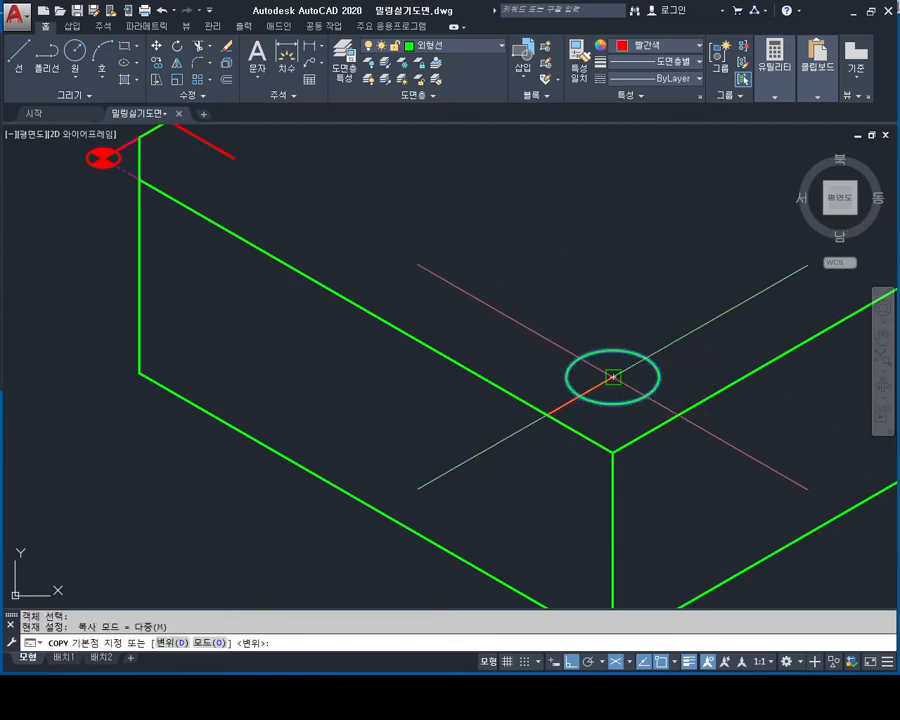
{"action": "left_click", "coordinate": [613, 377]}
{"action": "middle_click_drag", "start_coordinate": [348, 205], "coordinate": [422, 322]}
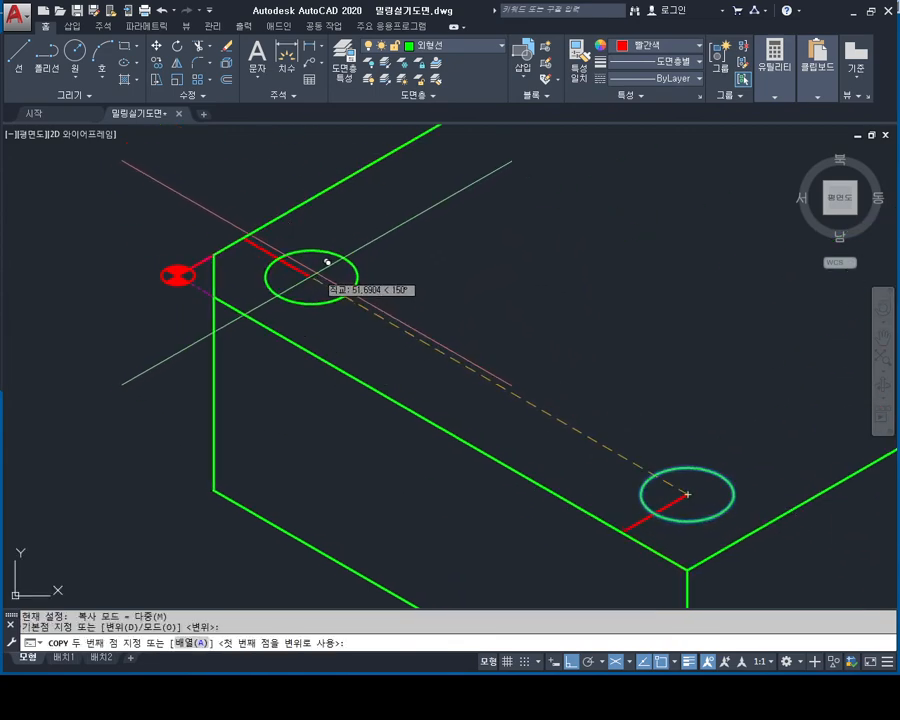
{"action": "left_click", "coordinate": [309, 278]}
{"action": "middle_click_drag", "start_coordinate": [513, 203], "coordinate": [345, 358]}
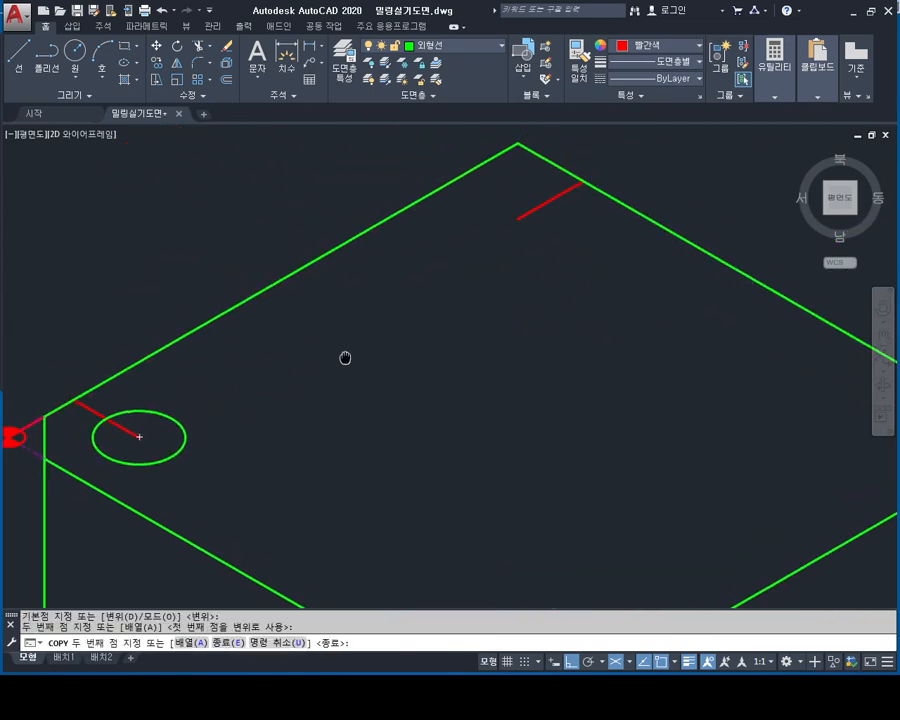
{"action": "left_click", "coordinate": [522, 210]}
{"action": "middle_click_drag", "start_coordinate": [852, 403], "coordinate": [496, 277]}
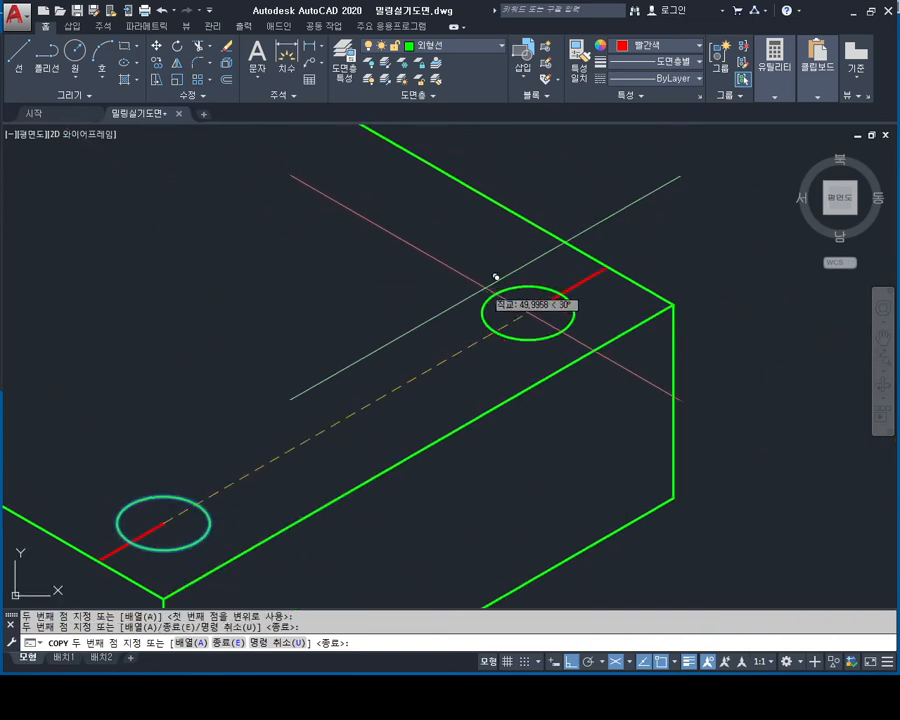
{"action": "left_click", "coordinate": [553, 295]}
{"action": "key", "text": "Escape"}
{"action": "key", "text": "Escape"}
{"action": "scroll", "coordinate": [381, 375], "scroll_direction": "down", "scroll_amount": 4}
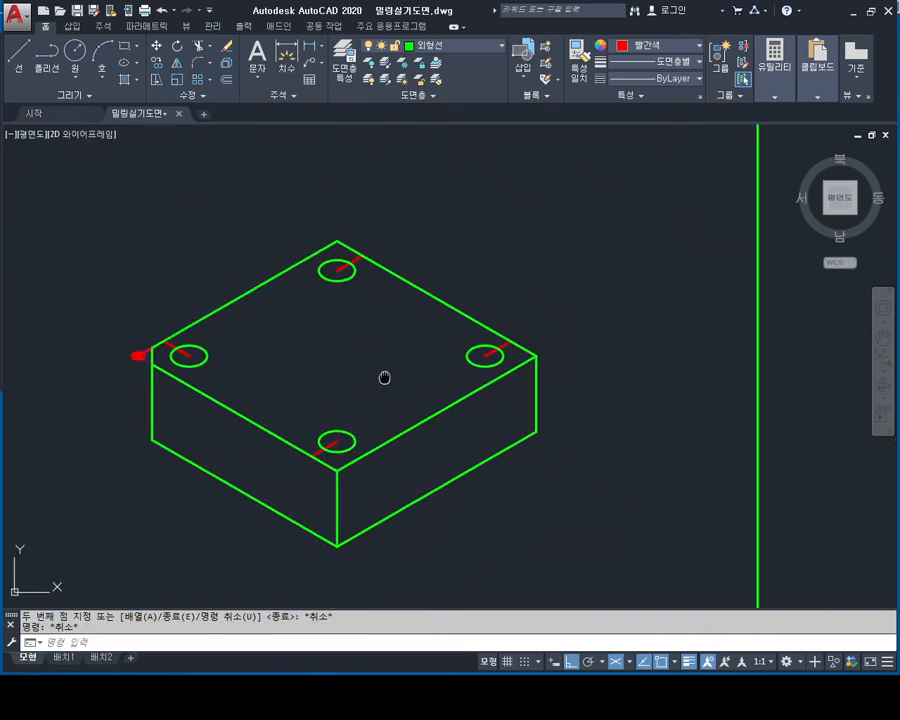
{"action": "scroll", "coordinate": [396, 352], "scroll_direction": "up", "scroll_amount": 1}
{"action": "scroll", "coordinate": [340, 356], "scroll_direction": "up", "scroll_amount": 2}
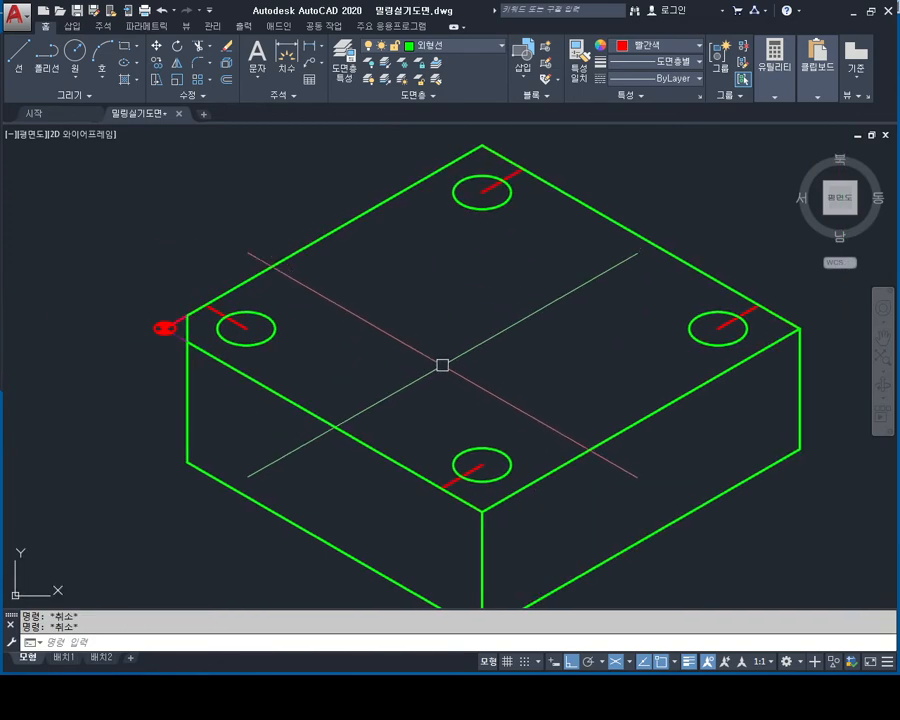
{"action": "mouse_move", "coordinate": [441, 365]}
{"action": "middle_mouse_down"}
{"action": "mouse_move", "coordinate": [456, 358]}
{"action": "mouse_move", "coordinate": [446, 356]}
{"action": "middle_mouse_up"}
{"action": "scroll", "coordinate": [514, 335], "scroll_direction": "down", "scroll_amount": 2}
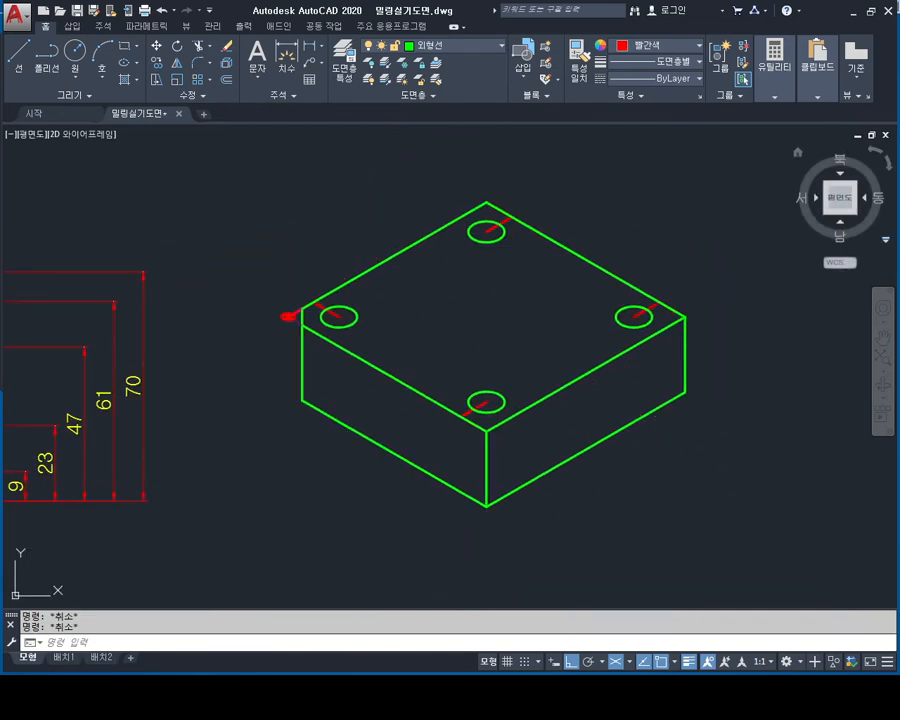
{"action": "scroll", "coordinate": [582, 320], "scroll_direction": "up", "scroll_amount": 2}
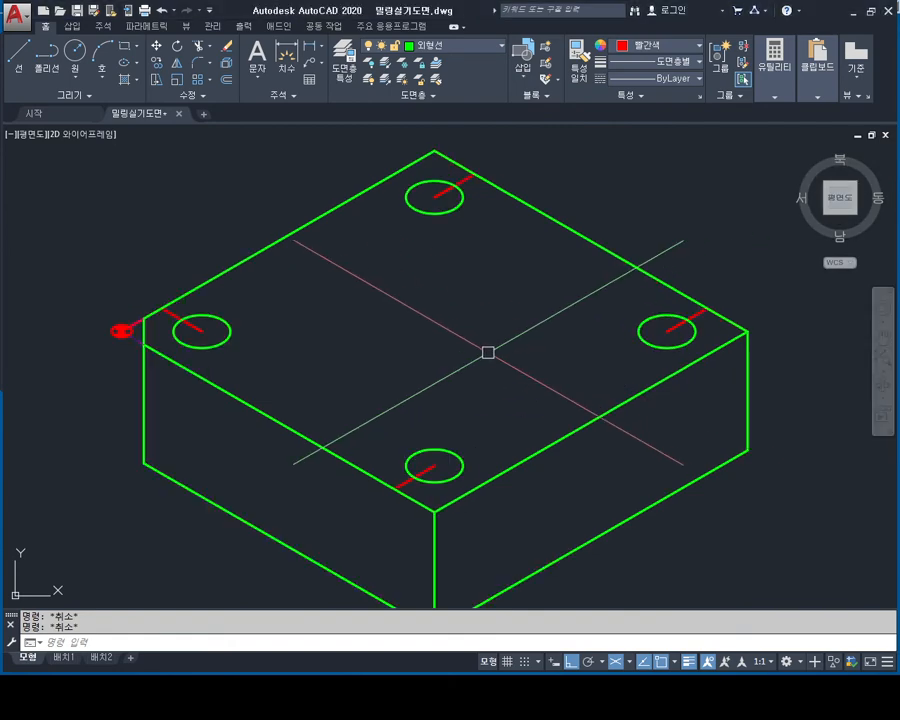
{"action": "key", "text": "Return"}
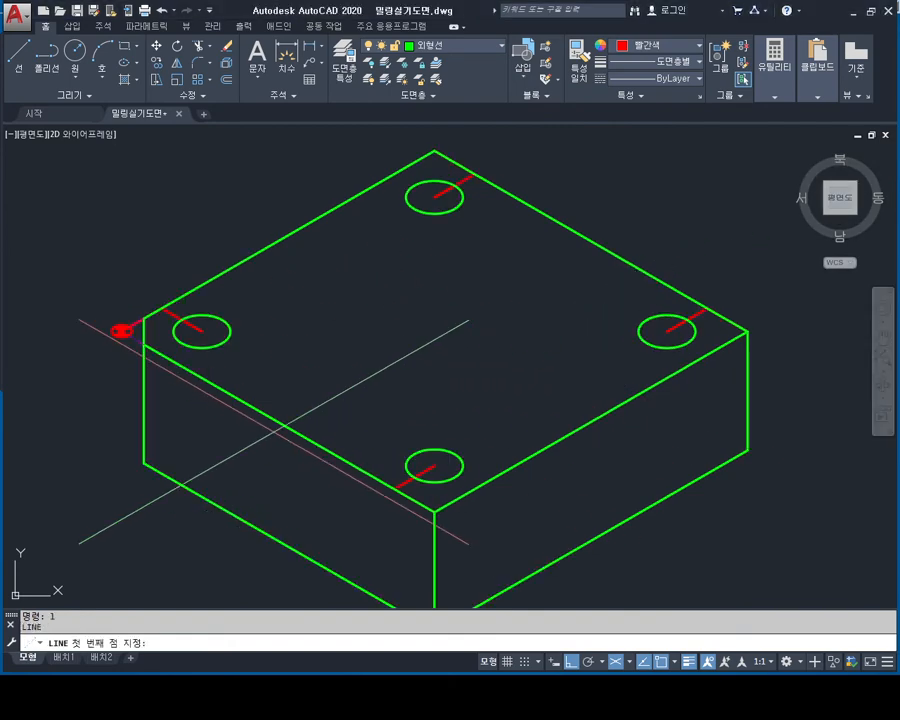
{"action": "left_click", "coordinate": [201, 330]}
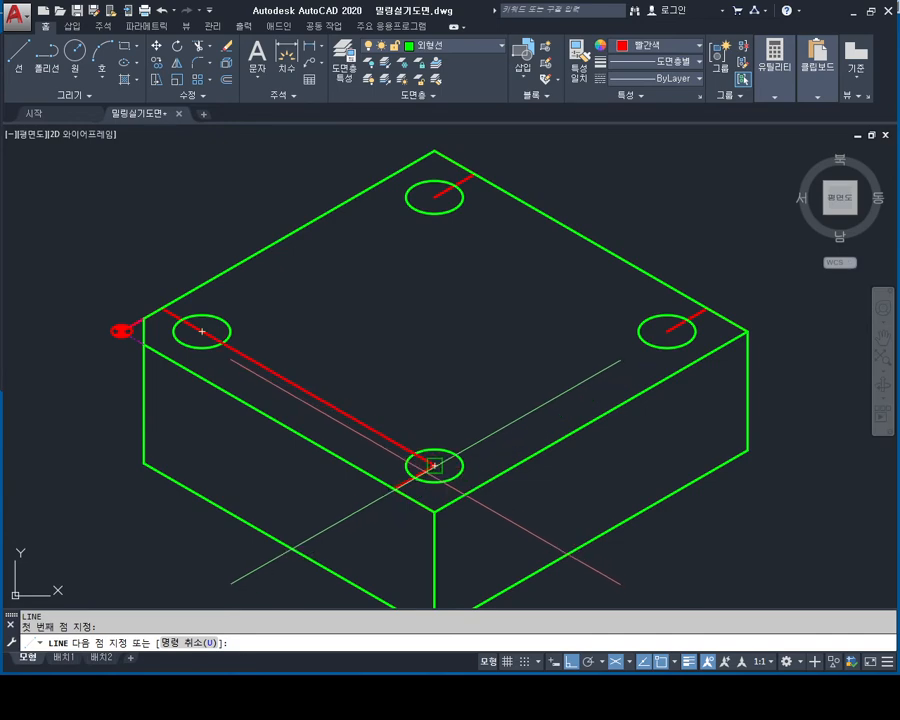
{"action": "key", "text": "Escape"}
{"action": "key", "text": "Escape"}
{"action": "key", "text": "Escape"}
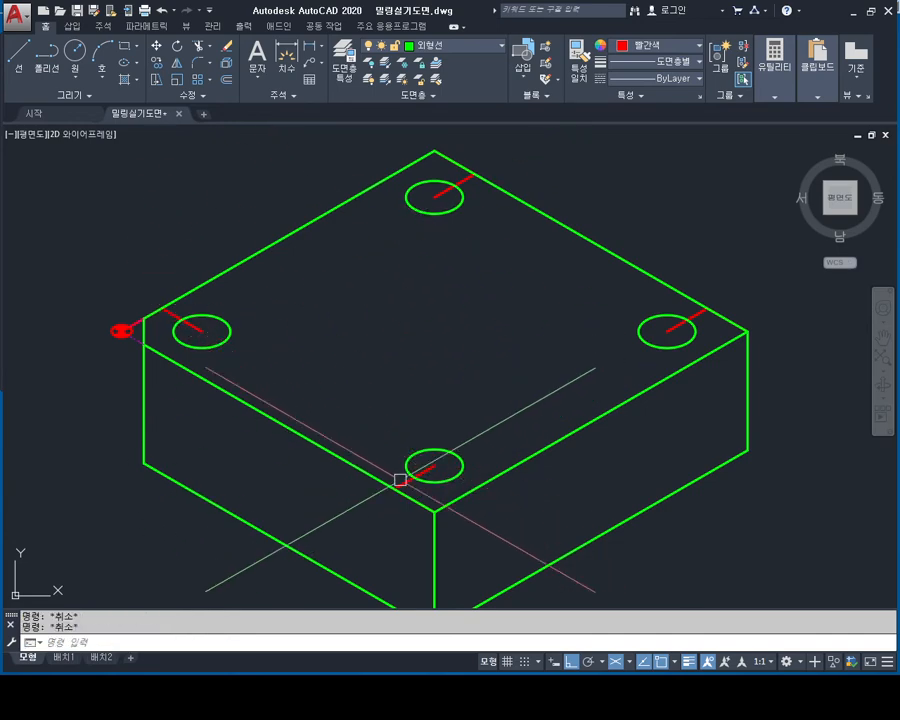
- Erase the short red guide lines ending at the centres of the four corner holes on the top face
{"action": "key", "text": "Delete"}
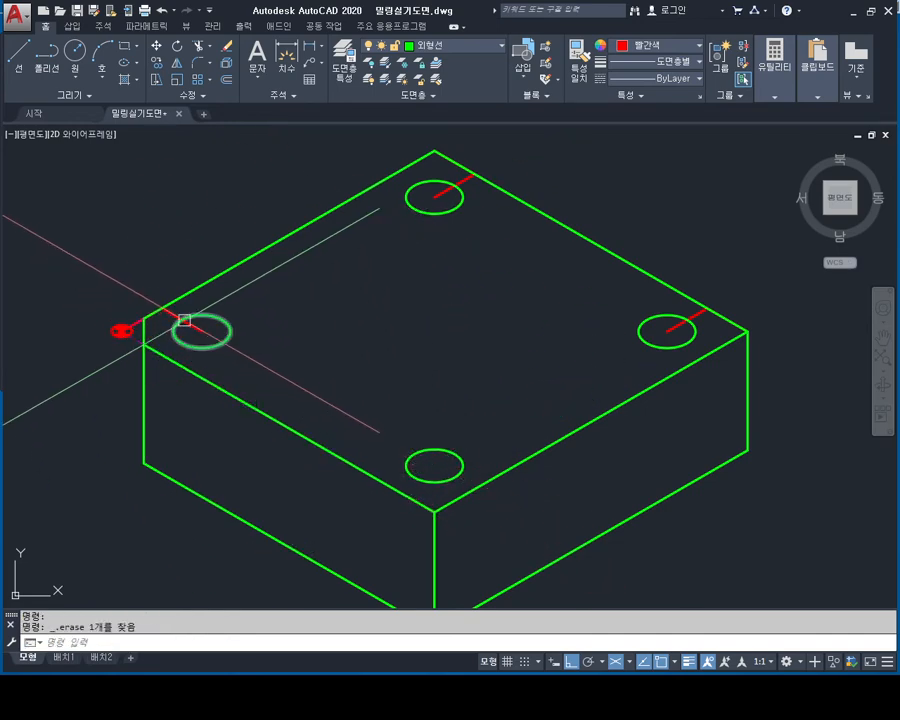
{"action": "left_click", "coordinate": [446, 190]}
{"action": "key", "text": "Delete"}
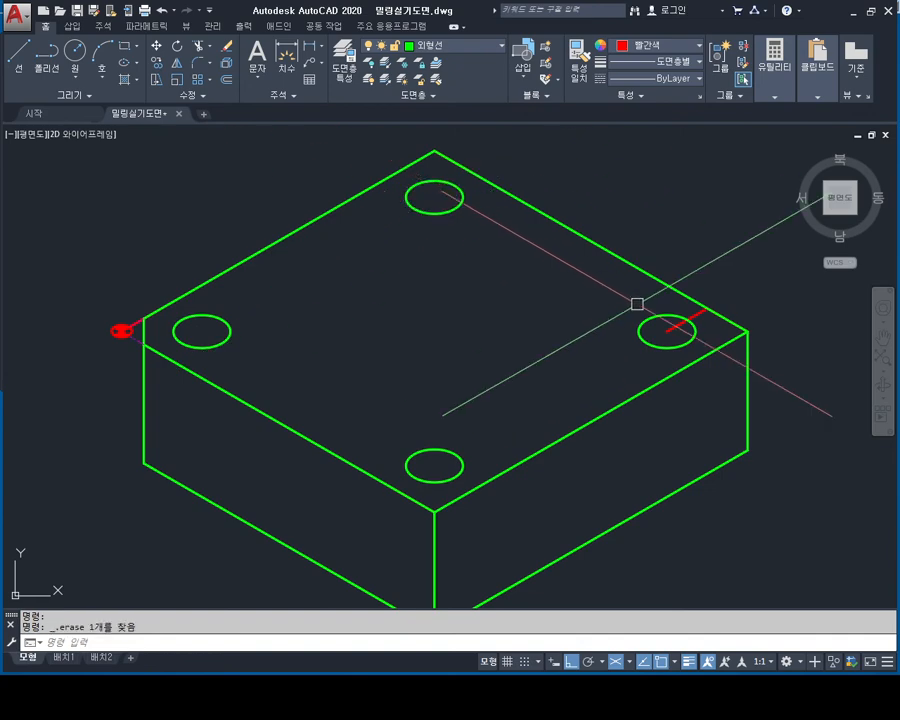
{"action": "left_click", "coordinate": [686, 324]}
{"action": "key", "text": "Delete"}
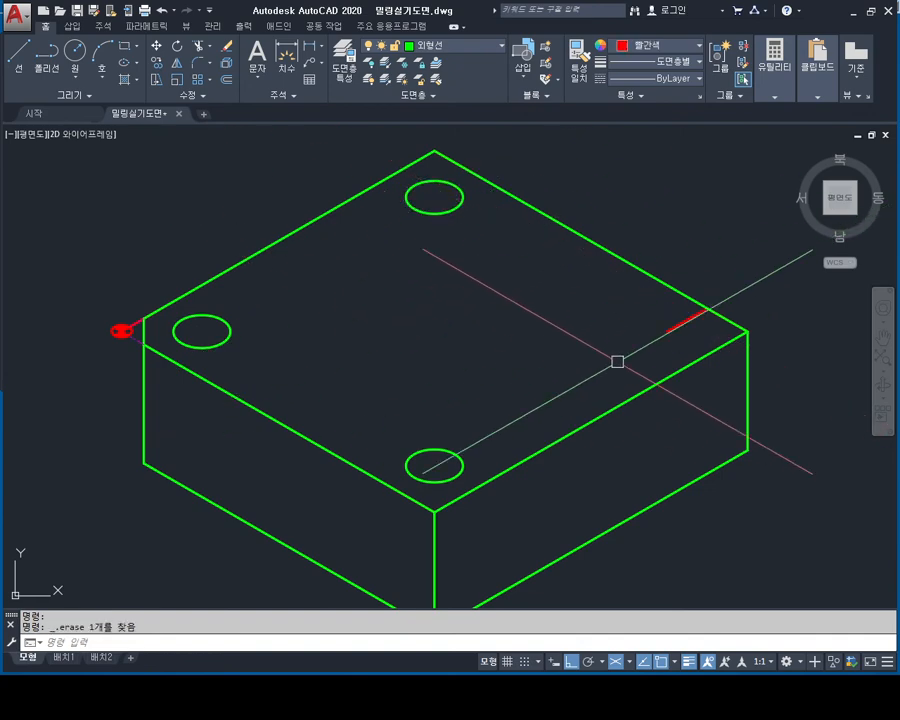
{"action": "key", "text": "Escape"}
{"action": "key", "text": "Escape"}
{"action": "scroll", "coordinate": [808, 346], "scroll_direction": "up", "scroll_amount": 5}
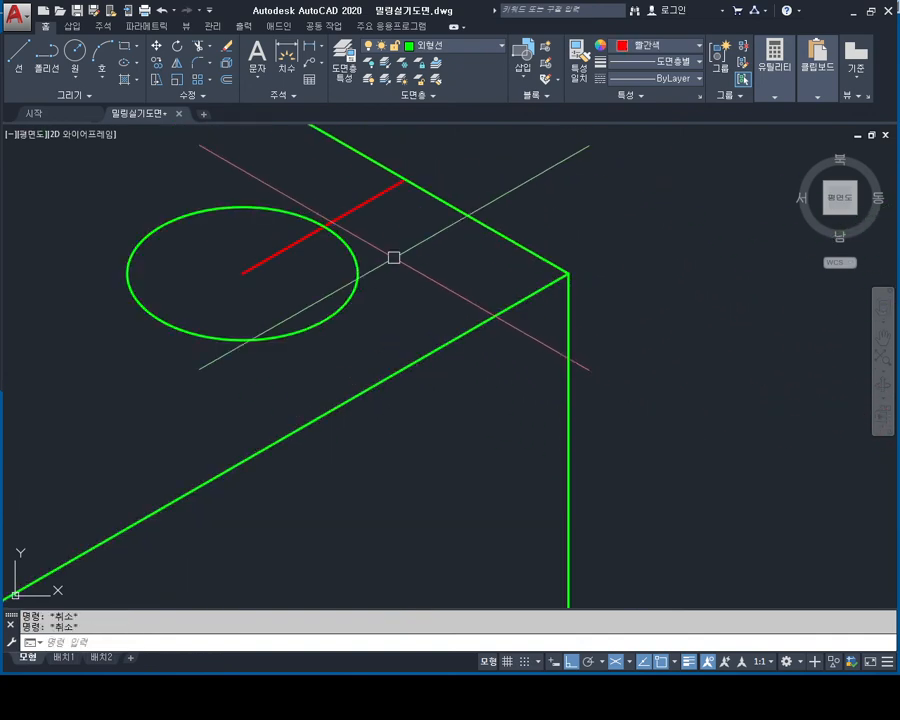
{"action": "key", "text": "Delete"}
{"action": "scroll", "coordinate": [354, 209], "scroll_direction": "down", "scroll_amount": 5}
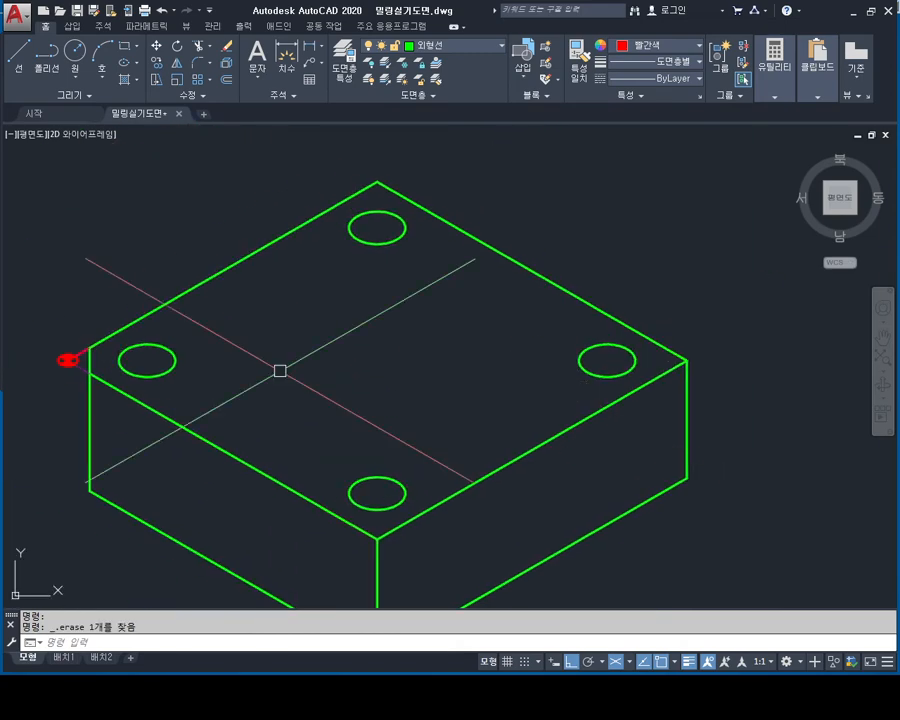
- Erase the remaining guide line running from the origin mark's centre along the block's rear-left edge
{"action": "scroll", "coordinate": [196, 350], "scroll_direction": "up", "scroll_amount": 6}
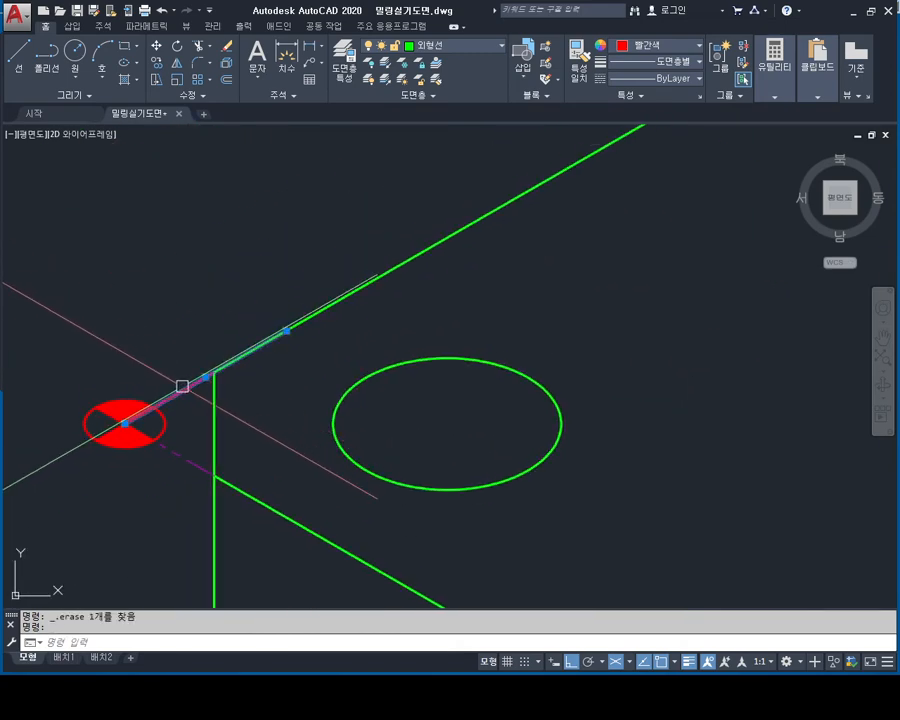
{"action": "scroll", "coordinate": [315, 367], "scroll_direction": "down", "scroll_amount": 3}
{"action": "middle_click_drag", "start_coordinate": [306, 366], "coordinate": [254, 306]}
{"action": "scroll", "coordinate": [380, 300], "scroll_direction": "down", "scroll_amount": 3}
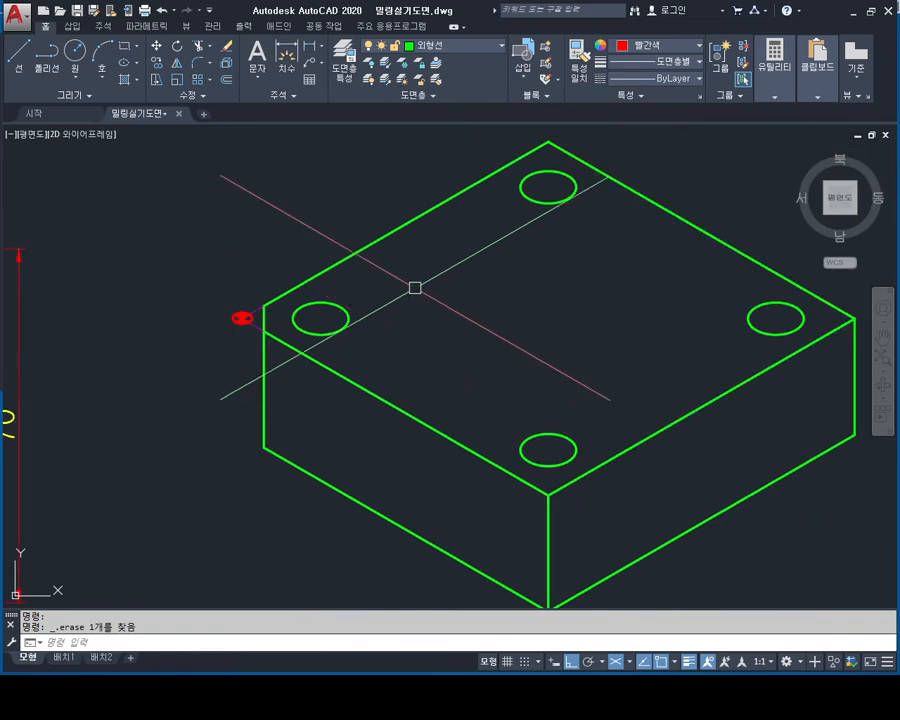
{"action": "key", "text": "Escape"}
{"action": "key", "text": "Escape"}
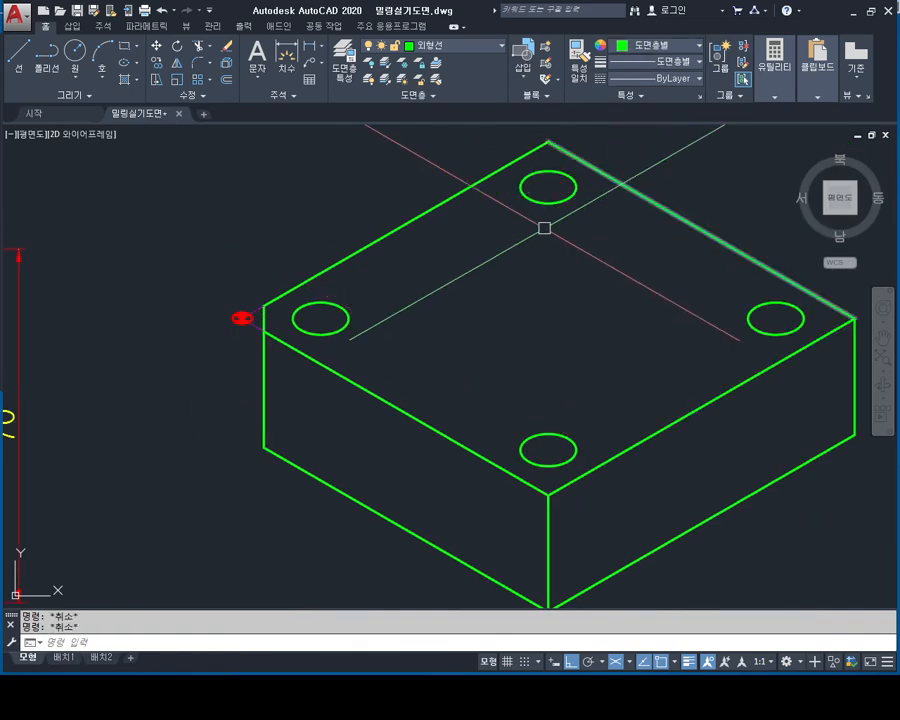
- Draw a closed loop of lines through the centres of the left, front, right and rear holes
{"action": "middle_click_drag", "start_coordinate": [544, 228], "coordinate": [511, 275]}
{"action": "type", "text": "l"}
{"action": "key", "text": "Return"}
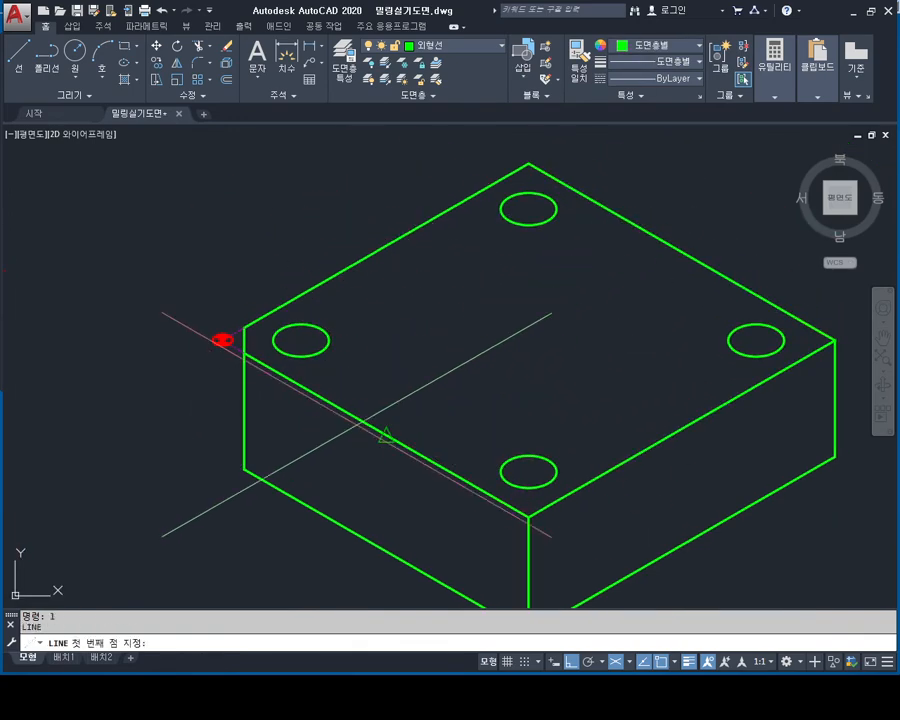
{"action": "left_click", "coordinate": [300, 340]}
{"action": "left_click", "coordinate": [528, 468]}
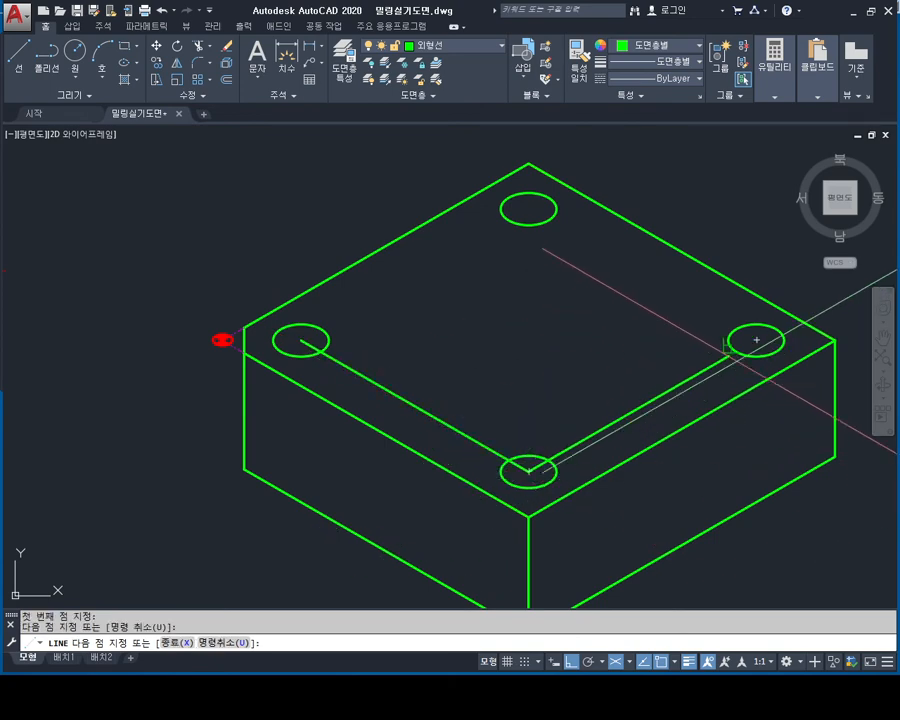
{"action": "left_click", "coordinate": [757, 340]}
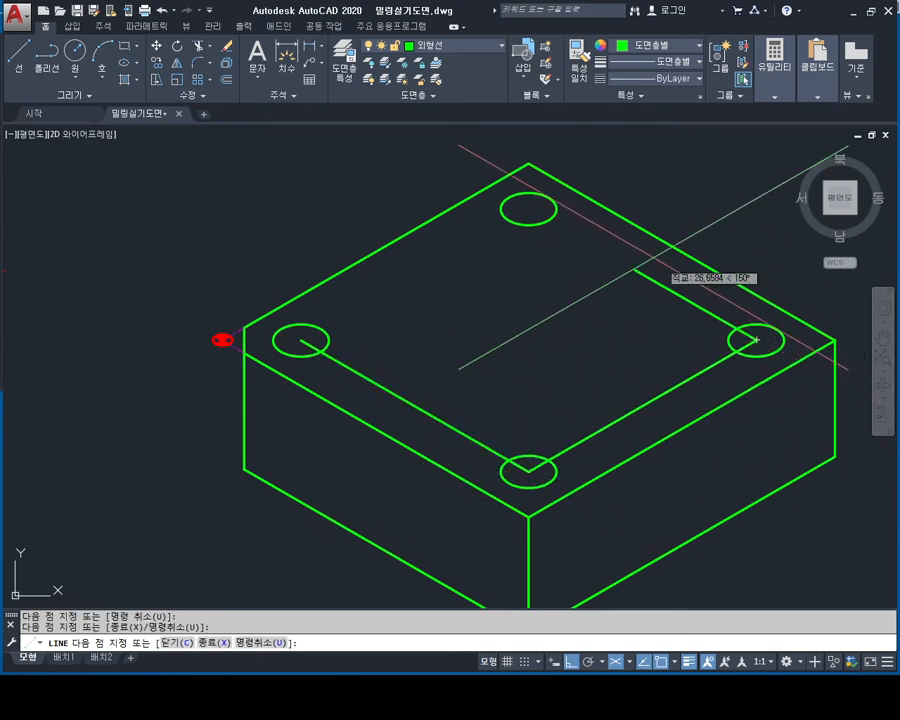
{"action": "left_click", "coordinate": [528, 208]}
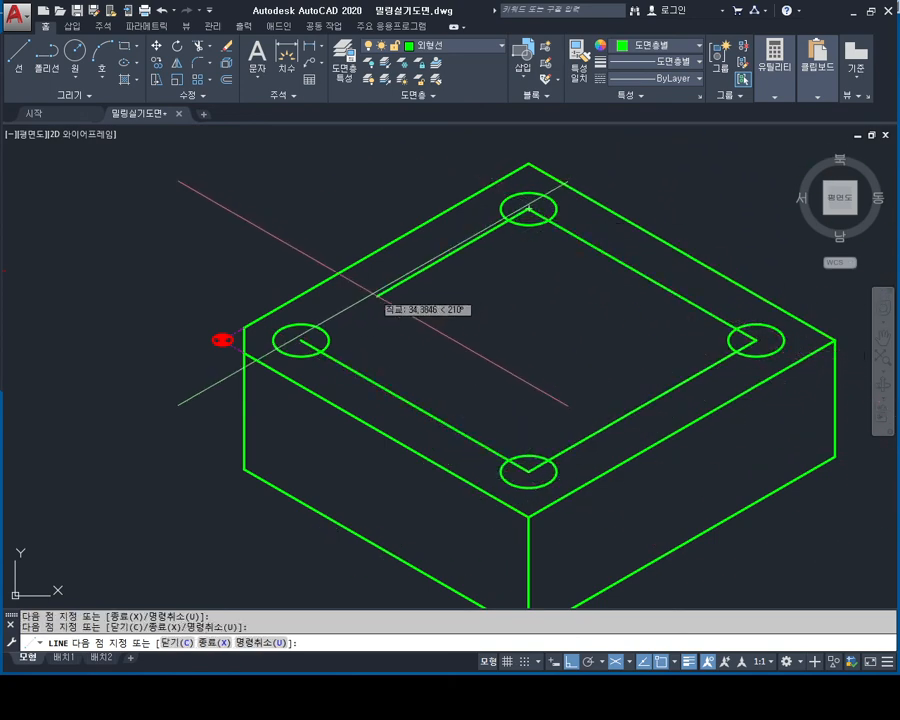
{"action": "left_click", "coordinate": [300, 340]}
{"action": "key", "text": "Escape"}
{"action": "key", "text": "Escape"}
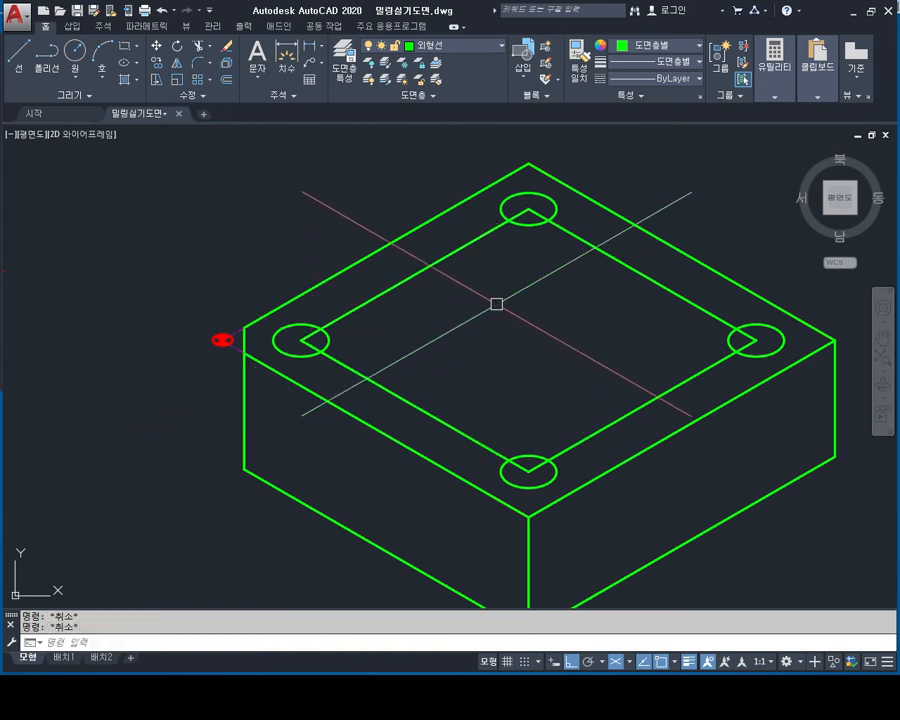
- Trim the connecting lines inside all four corner holes so they end at the hole outlines
{"action": "middle_click_drag", "start_coordinate": [461, 325], "coordinate": [583, 267]}
{"action": "scroll", "coordinate": [583, 267], "scroll_direction": "down", "scroll_amount": 2}
{"action": "middle_click_drag", "start_coordinate": [513, 302], "coordinate": [649, 294]}
{"action": "scroll", "coordinate": [660, 274], "scroll_direction": "up", "scroll_amount": 4}
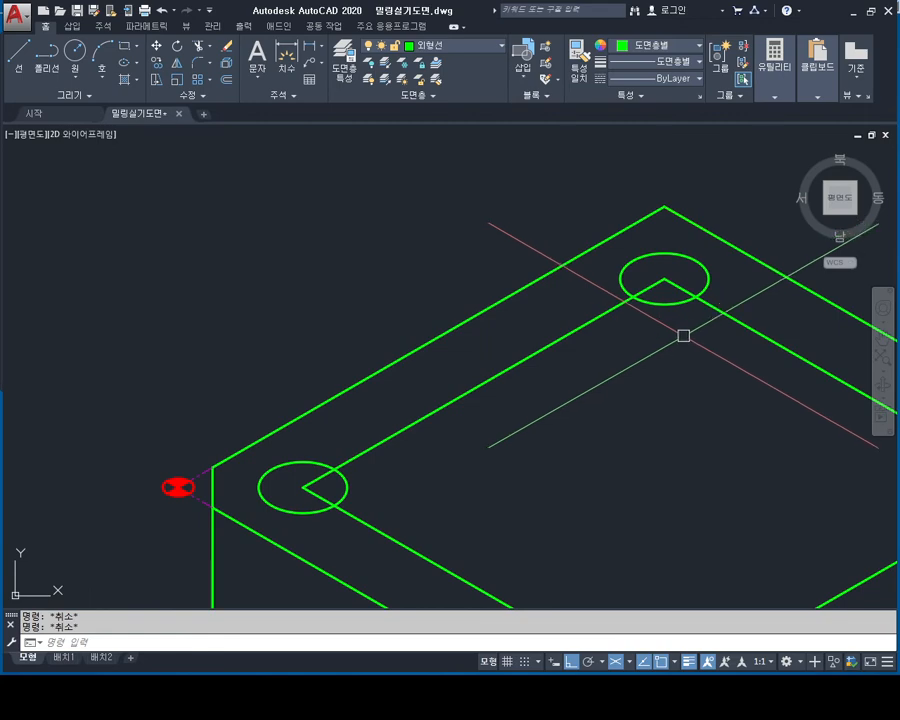
{"action": "middle_click_drag", "start_coordinate": [683, 335], "coordinate": [558, 324]}
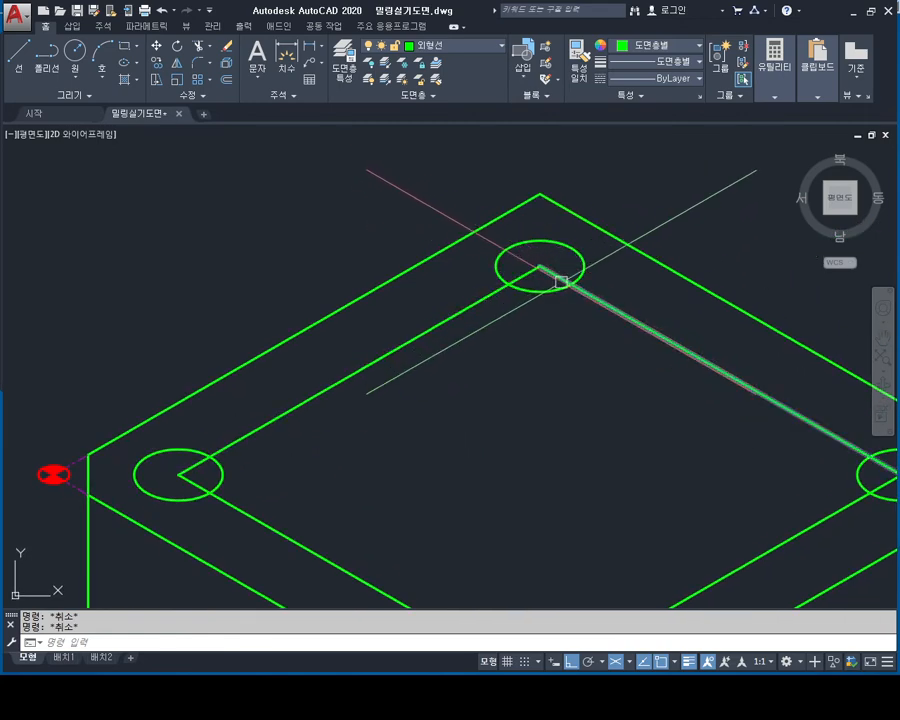
{"action": "key", "text": "Return"}
{"action": "middle_click_drag", "start_coordinate": [422, 393], "coordinate": [470, 315]}
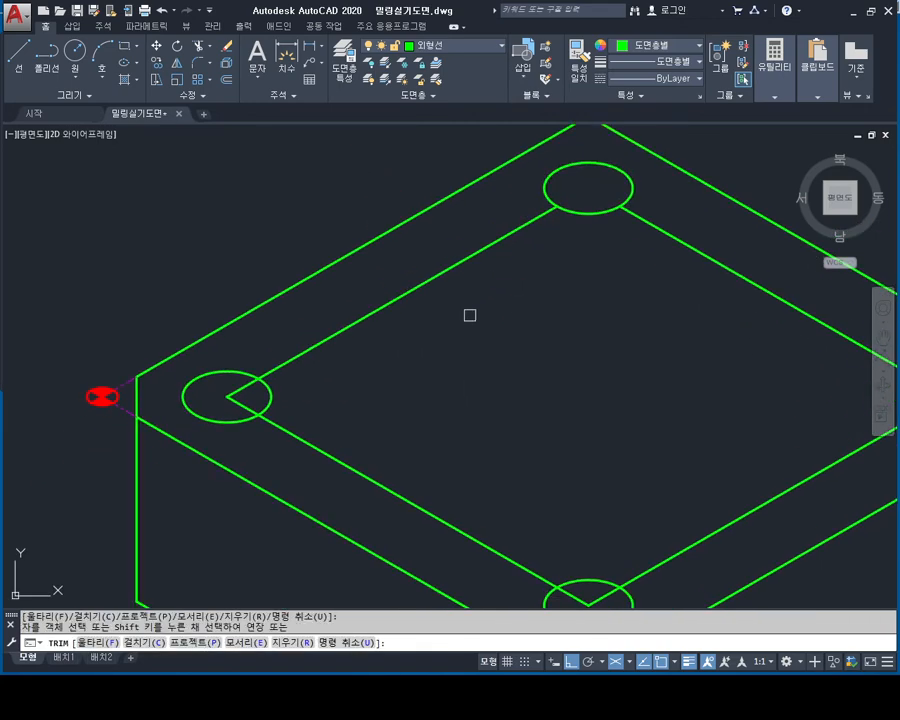
{"action": "middle_click_drag", "start_coordinate": [237, 399], "coordinate": [177, 289]}
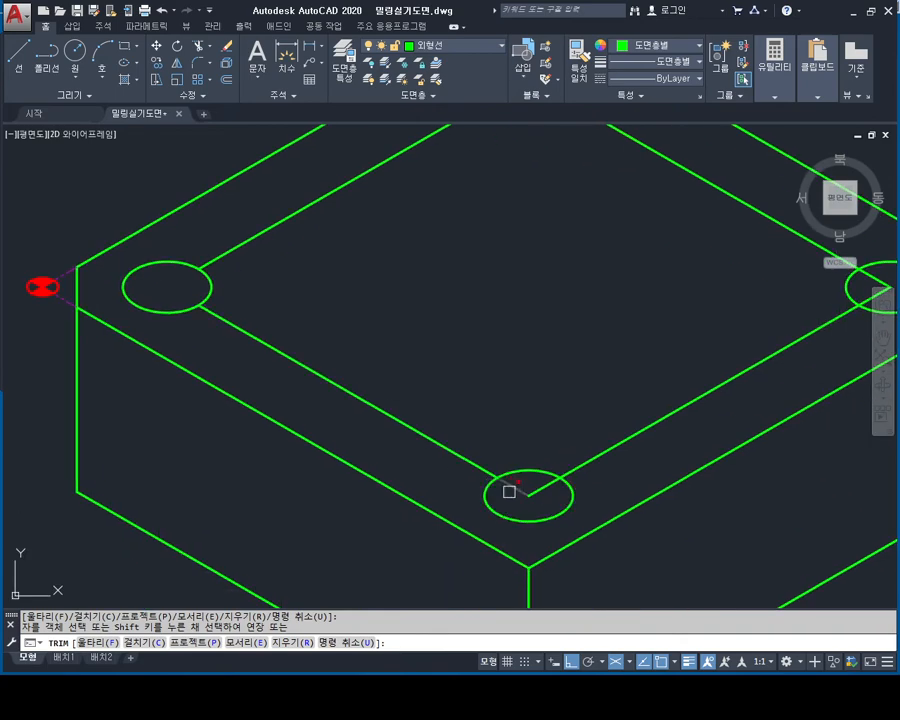
{"action": "middle_click_drag", "start_coordinate": [672, 374], "coordinate": [454, 415]}
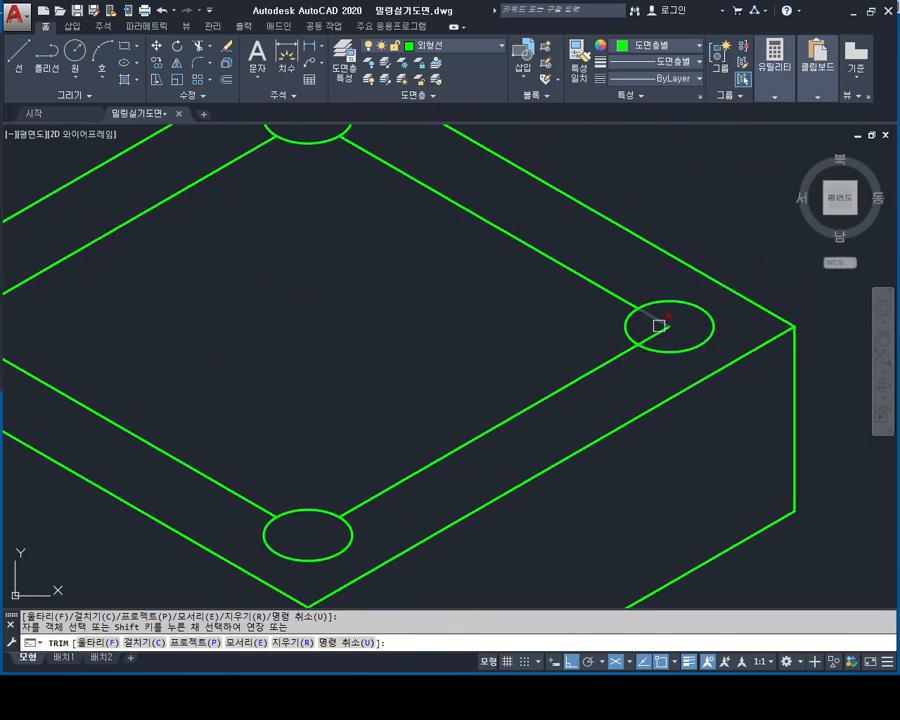
{"action": "key", "text": "Escape"}
{"action": "scroll", "coordinate": [657, 334], "scroll_direction": "down", "scroll_amount": 5}
{"action": "scroll", "coordinate": [541, 333], "scroll_direction": "up", "scroll_amount": 3}
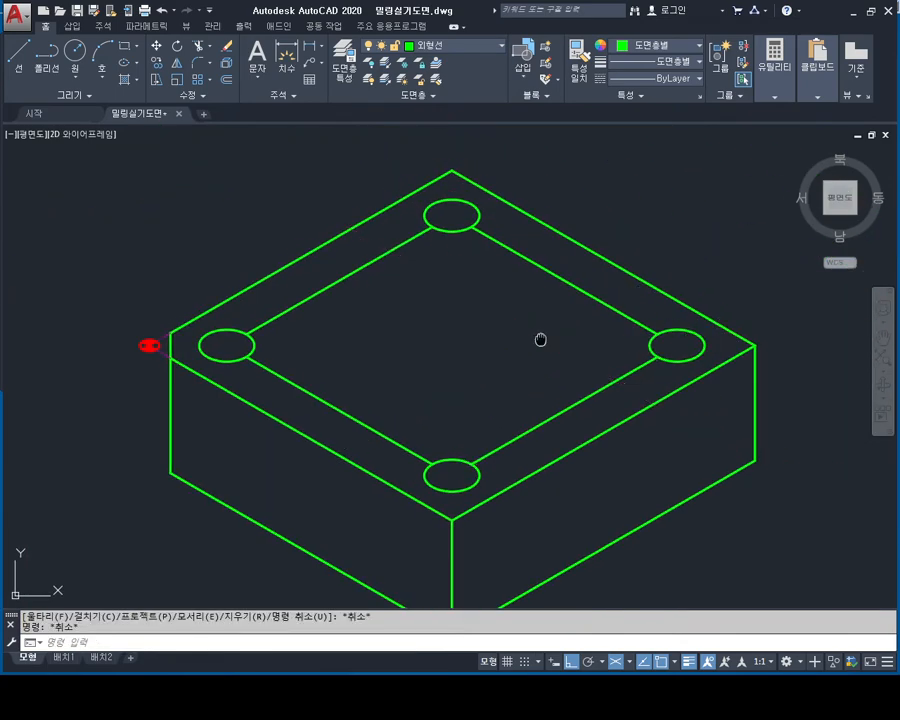
{"action": "key", "text": "Escape"}
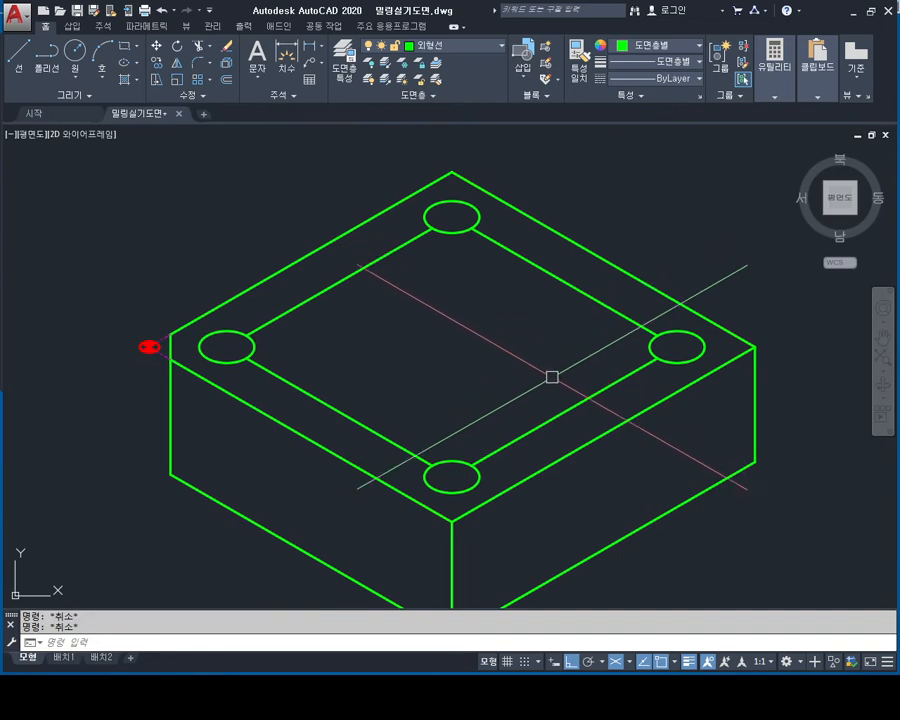
- Compare the isometric top face with the plan view's dimensions for the central square
{"action": "middle_click_drag", "start_coordinate": [552, 377], "coordinate": [597, 356]}
{"action": "scroll", "coordinate": [577, 369], "scroll_direction": "down", "scroll_amount": 2}
{"action": "mouse_move", "coordinate": [360, 392]}
{"action": "middle_mouse_down"}
{"action": "mouse_move", "coordinate": [453, 366]}
{"action": "mouse_move", "coordinate": [475, 408]}
{"action": "mouse_move", "coordinate": [579, 380]}
{"action": "mouse_move", "coordinate": [500, 381]}
{"action": "middle_mouse_up"}
{"action": "scroll", "coordinate": [455, 417], "scroll_direction": "down", "scroll_amount": 2}
{"action": "scroll", "coordinate": [494, 380], "scroll_direction": "up", "scroll_amount": 2}
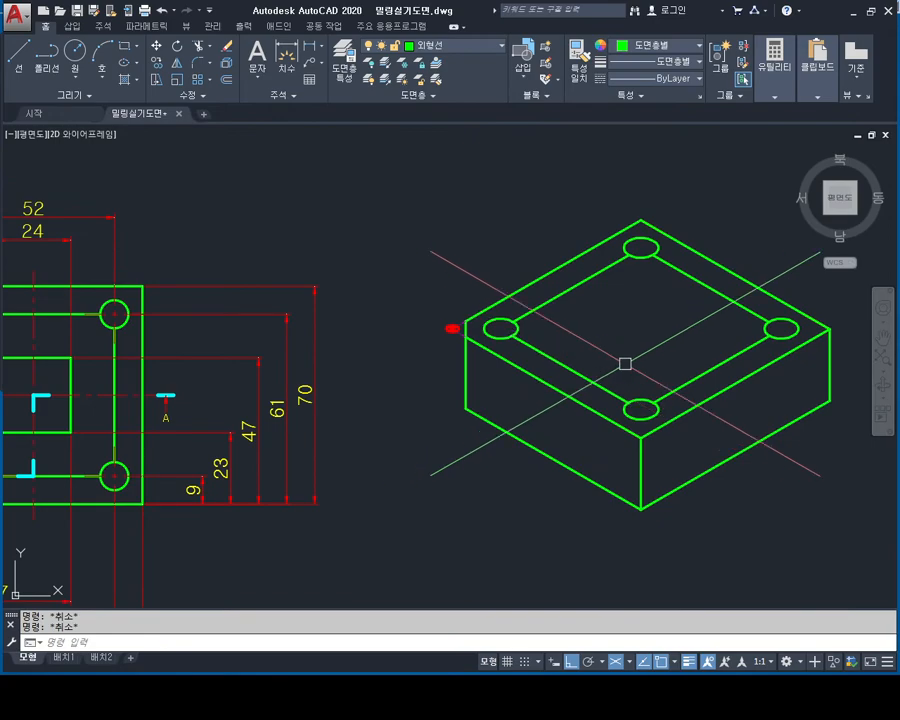
{"action": "mouse_move", "coordinate": [625, 364]}
{"action": "middle_mouse_down"}
{"action": "mouse_move", "coordinate": [675, 330]}
{"action": "mouse_move", "coordinate": [749, 321]}
{"action": "mouse_move", "coordinate": [560, 357]}
{"action": "middle_mouse_up"}
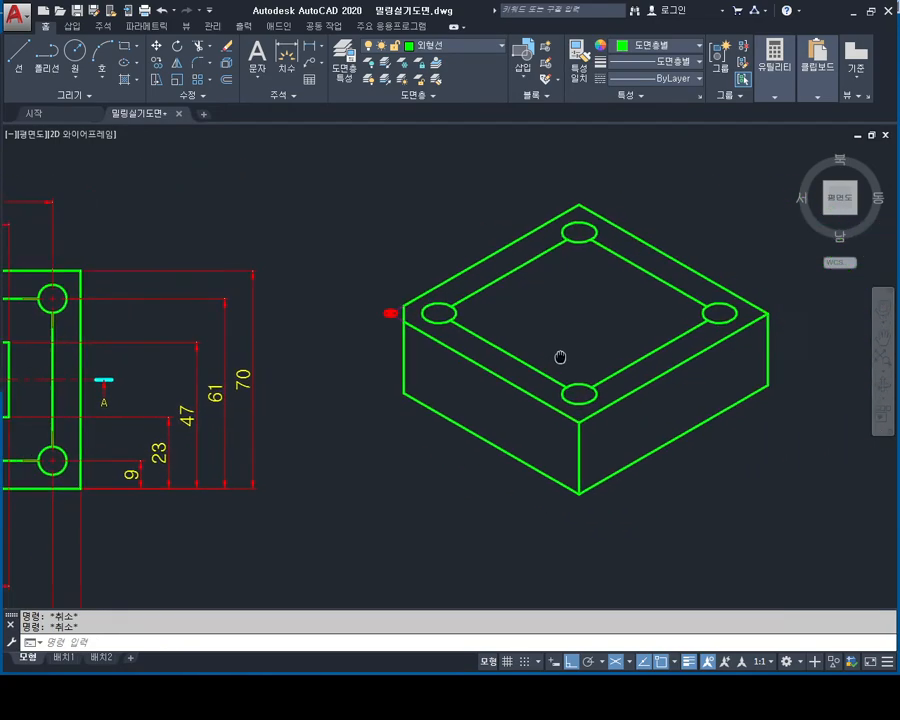
{"action": "scroll", "coordinate": [565, 345], "scroll_direction": "up", "scroll_amount": 2}
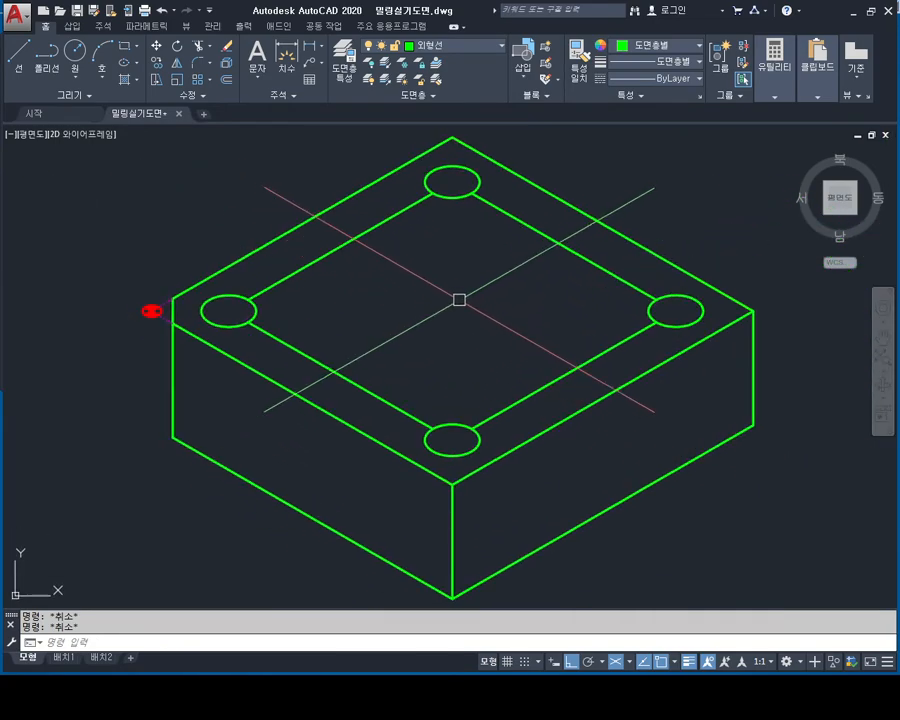
{"action": "scroll", "coordinate": [446, 305], "scroll_direction": "down", "scroll_amount": 2}
{"action": "mouse_move", "coordinate": [424, 337]}
{"action": "middle_mouse_down"}
{"action": "mouse_move", "coordinate": [711, 344]}
{"action": "mouse_move", "coordinate": [557, 336]}
{"action": "middle_mouse_up"}
{"action": "scroll", "coordinate": [655, 310], "scroll_direction": "up", "scroll_amount": 2}
{"action": "scroll", "coordinate": [629, 330], "scroll_direction": "down", "scroll_amount": 2}
{"action": "scroll", "coordinate": [562, 331], "scroll_direction": "up", "scroll_amount": 2}
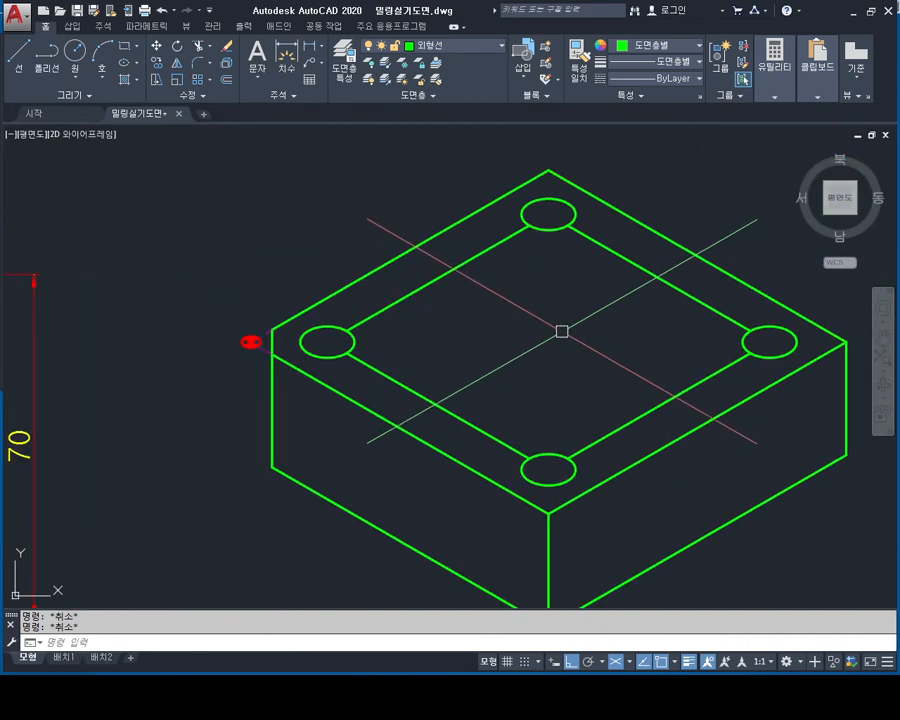
- Draw a line between the midpoints of the rear-right and front-left connecting lines and move it to the 중심선 layer
{"action": "left_click", "coordinate": [658, 277]}
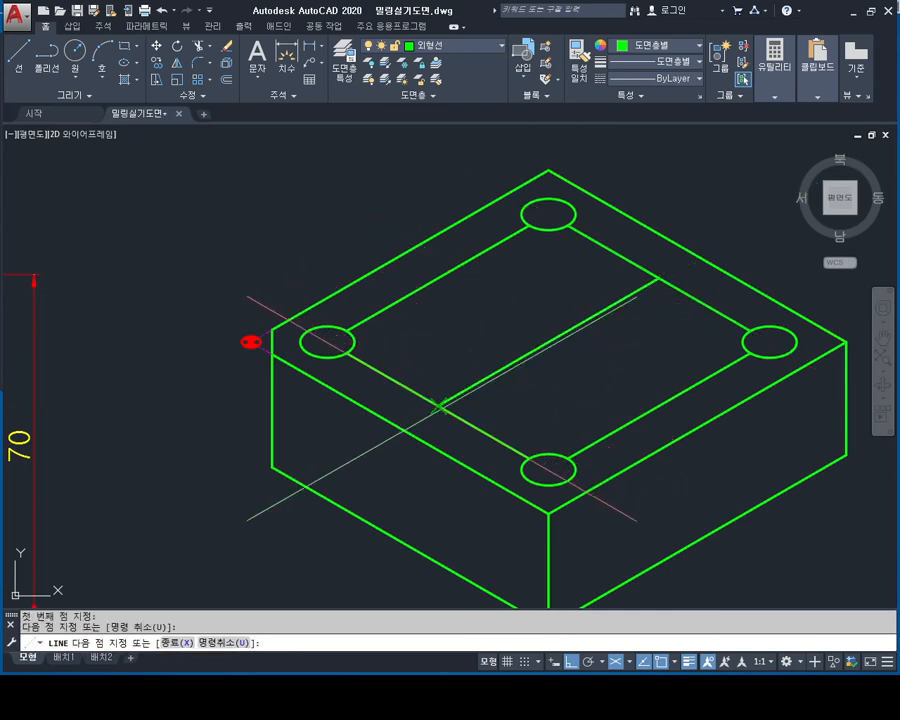
{"action": "left_click", "coordinate": [549, 341]}
{"action": "left_click", "coordinate": [500, 299]}
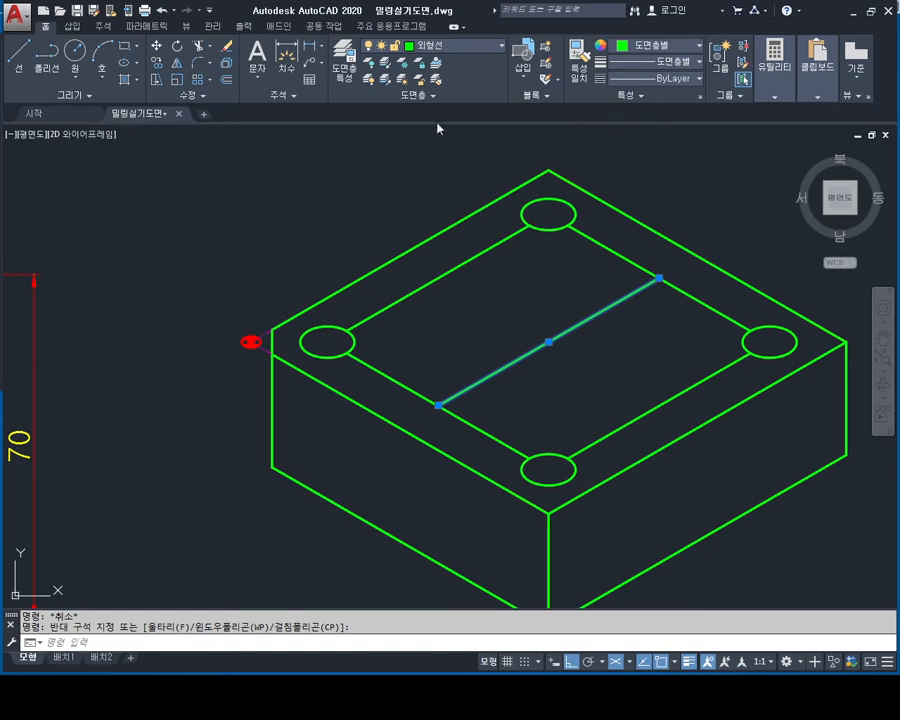
{"action": "key", "text": "Escape"}
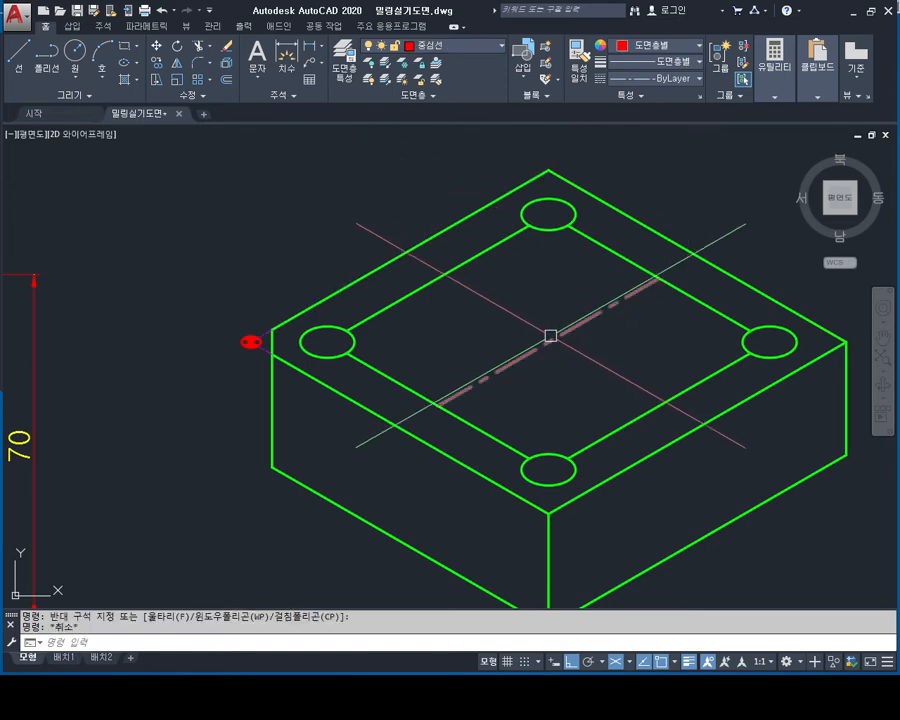
- Draw a 24×24 isometric square around the centre line's midpoint, starting with a 12-unit helper line from that midpoint
{"action": "scroll", "coordinate": [561, 350], "scroll_direction": "up", "scroll_amount": 3}
{"action": "type", "text": "l"}
{"action": "key", "text": "Return"}
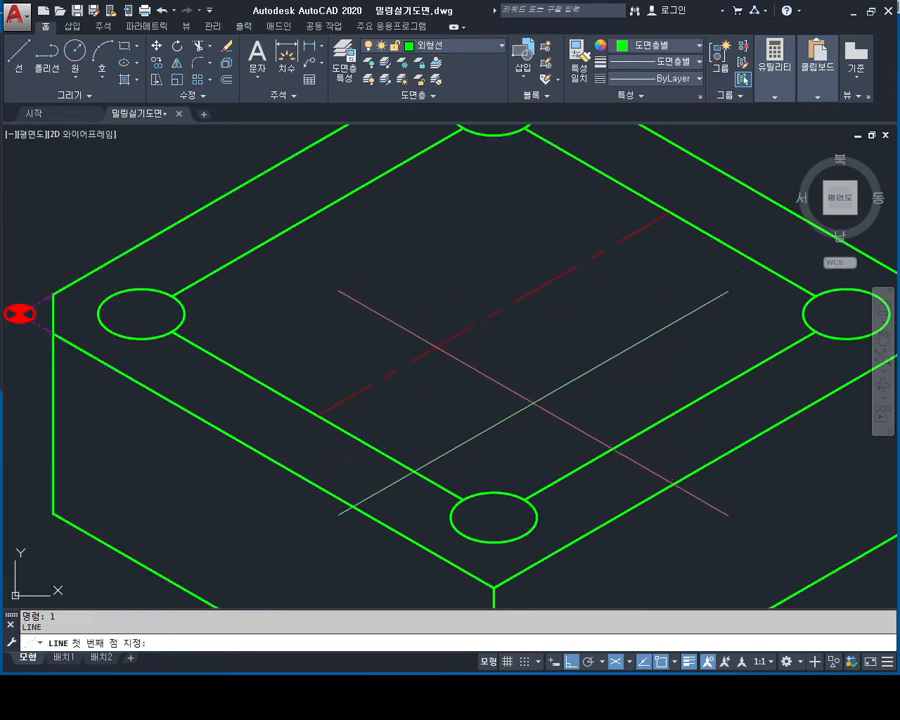
{"action": "left_click", "coordinate": [494, 314]}
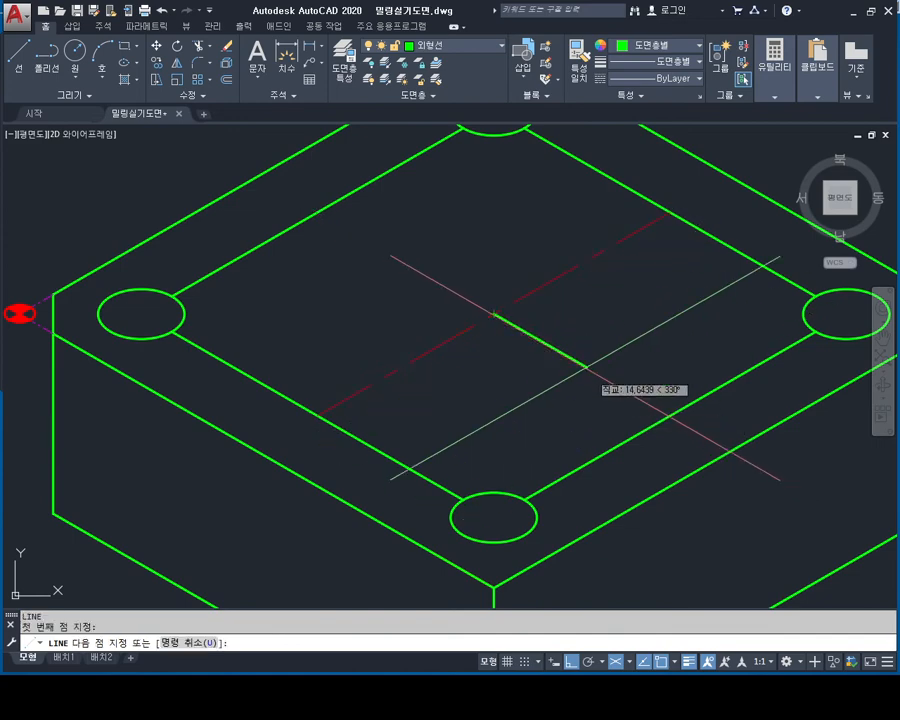
{"action": "mouse_move", "coordinate": [565, 360]}
{"action": "middle_mouse_down"}
{"action": "mouse_move", "coordinate": [745, 361]}
{"action": "mouse_move", "coordinate": [573, 362]}
{"action": "middle_mouse_up"}
{"action": "scroll", "coordinate": [573, 362], "scroll_direction": "up", "scroll_amount": 5}
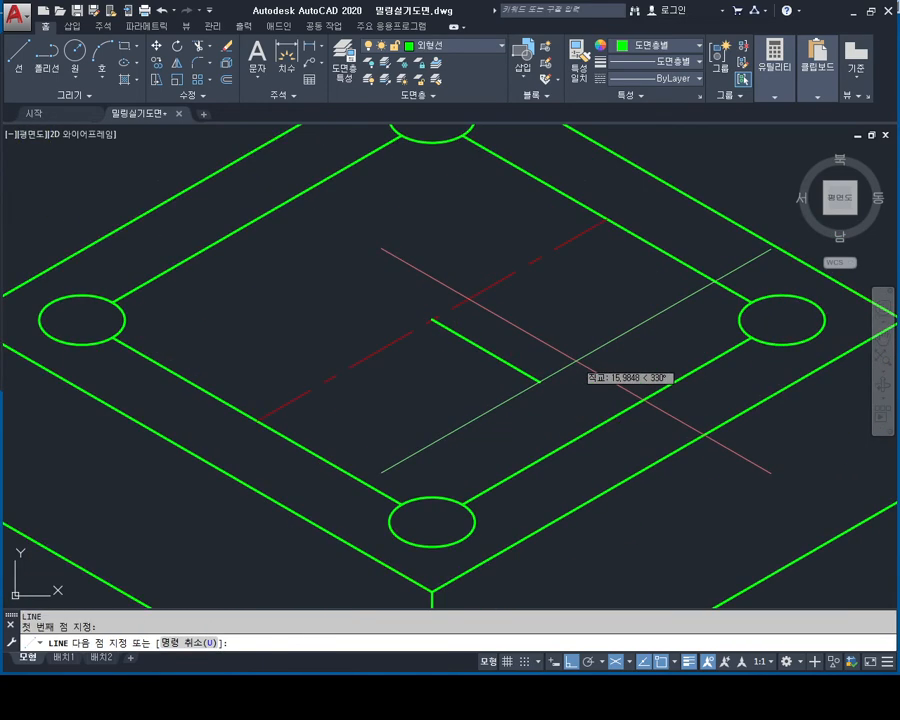
{"action": "key", "text": "Return"}
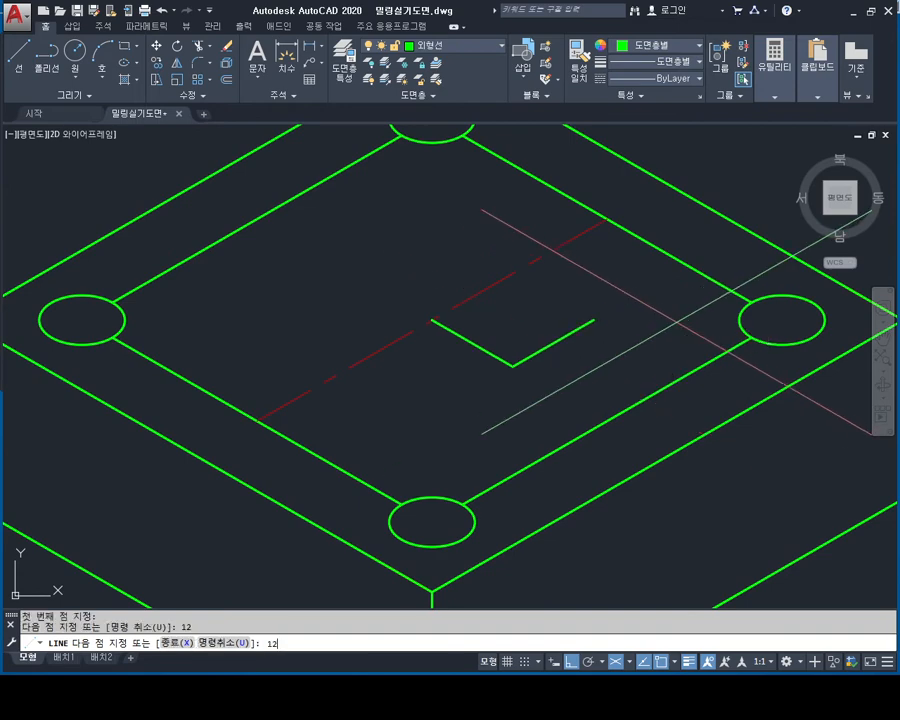
{"action": "type", "text": "12"}
{"action": "key", "text": "Return"}
{"action": "type", "text": "24"}
{"action": "key", "text": "Return"}
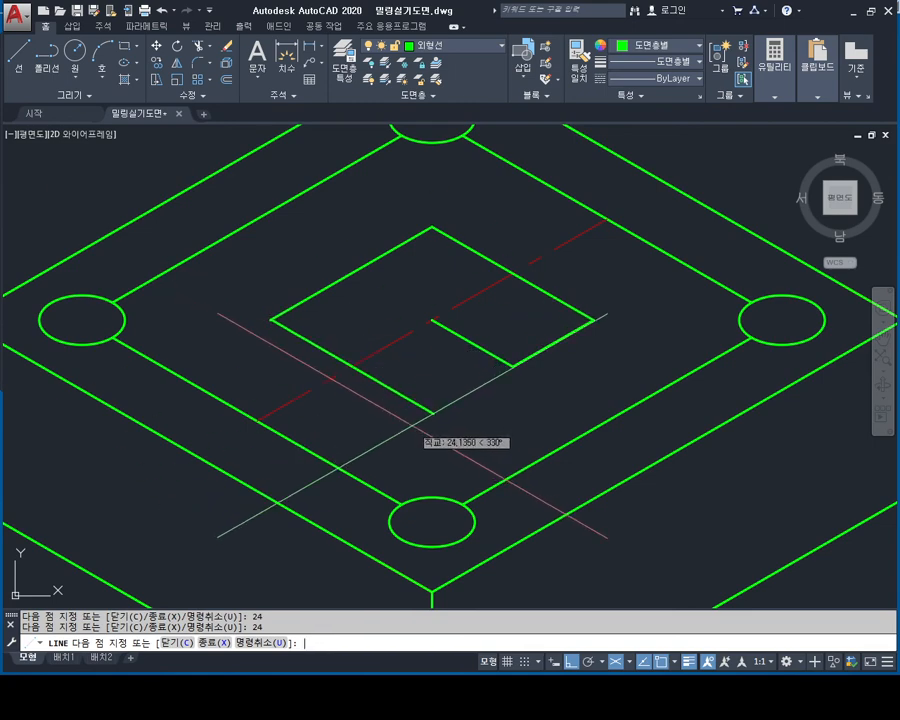
{"action": "key", "text": "BackSpace"}
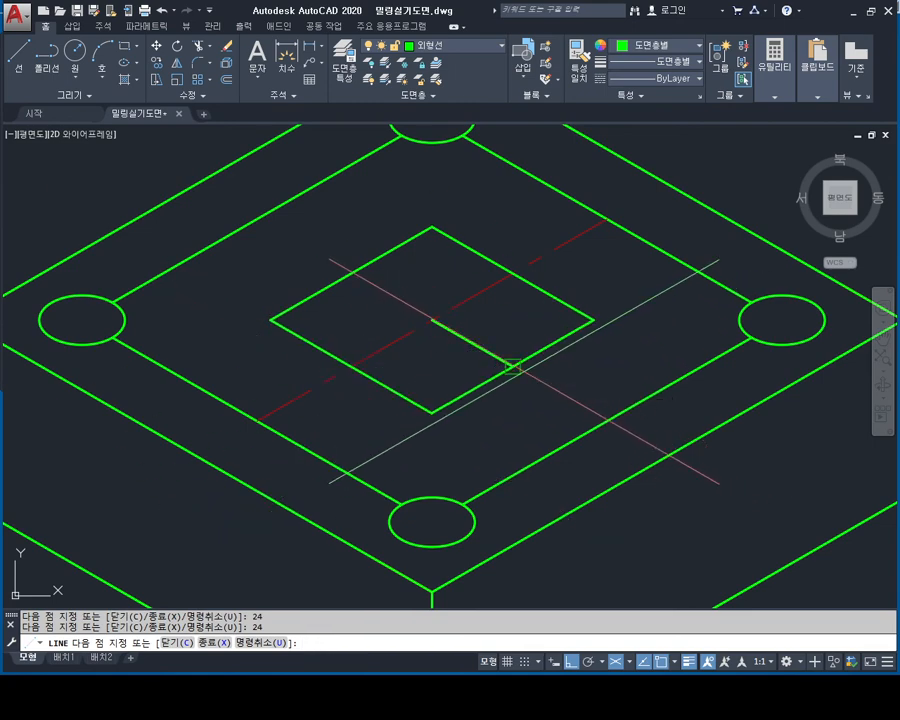
{"action": "key", "text": "Escape"}
- Erase the 12-unit helper line between the centre line's midpoint and the side of the central square
{"action": "left_click", "coordinate": [479, 351]}
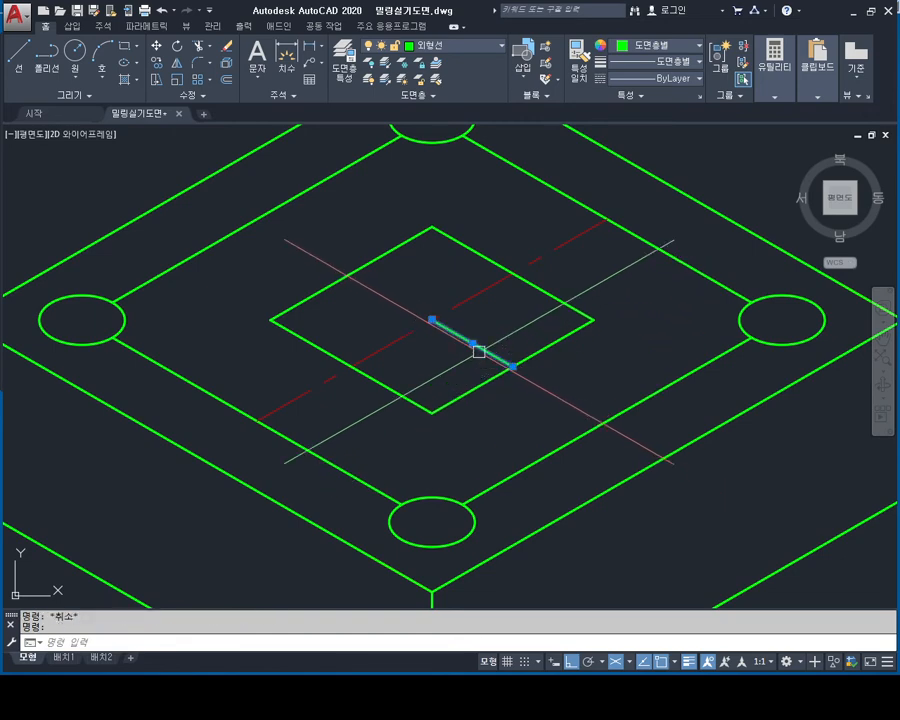
{"action": "key", "text": "Delete"}
{"action": "scroll", "coordinate": [515, 300], "scroll_direction": "down", "scroll_amount": 3}
{"action": "key", "text": "Escape"}
{"action": "key", "text": "Escape"}
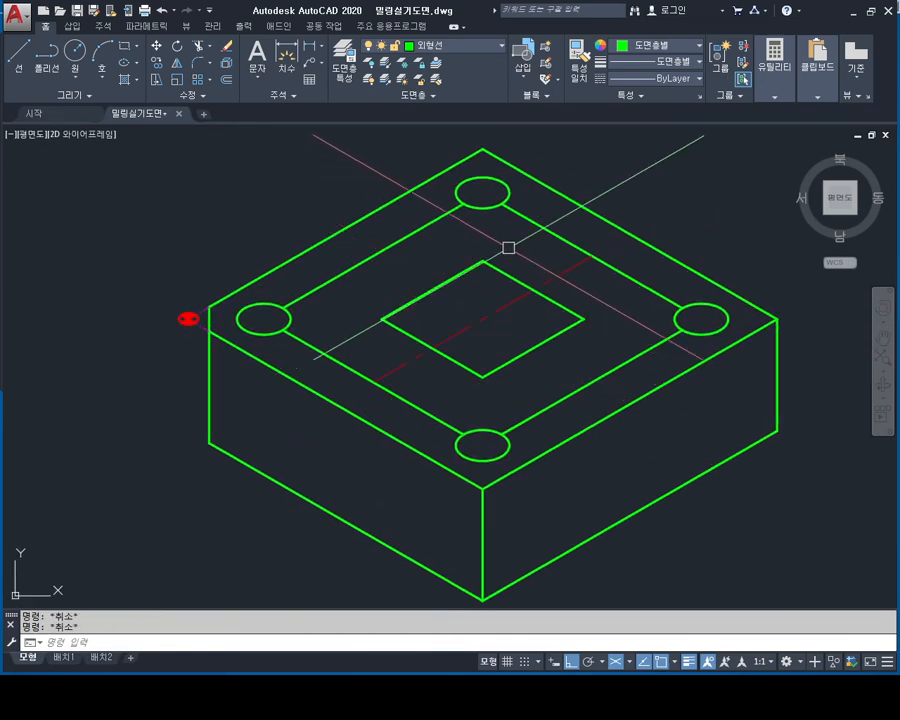
{"action": "scroll", "coordinate": [494, 331], "scroll_direction": "up", "scroll_amount": 2}
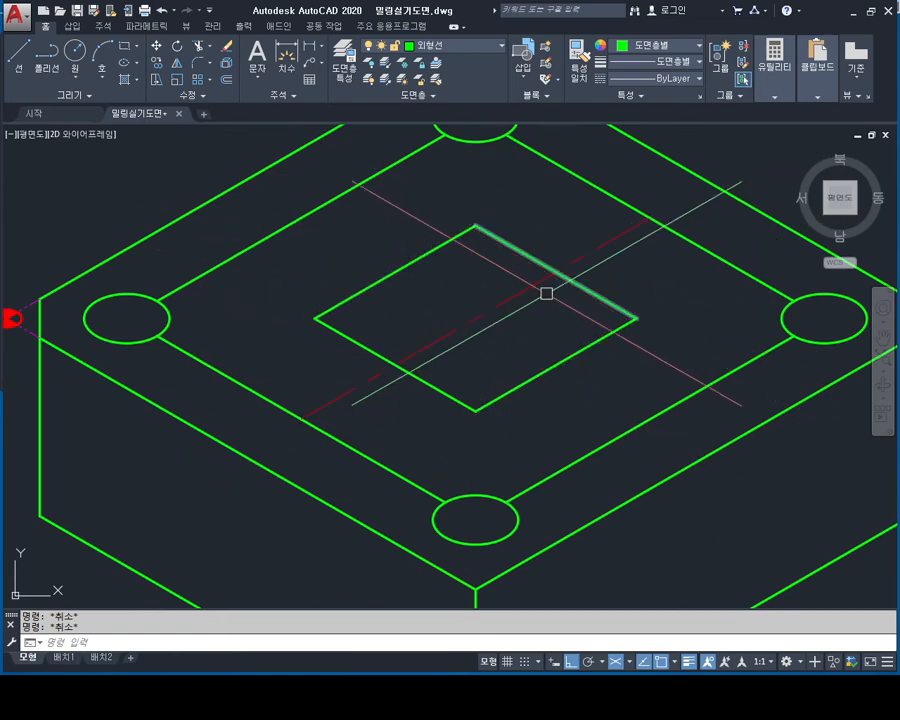
{"action": "middle_click_drag", "start_coordinate": [538, 321], "coordinate": [553, 325]}
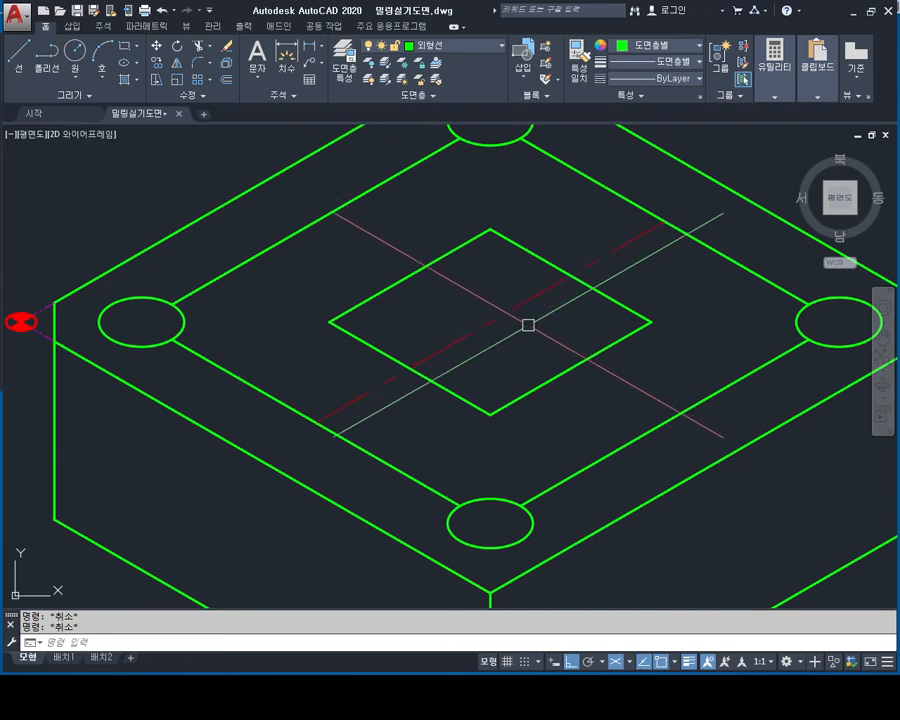
{"action": "scroll", "coordinate": [539, 323], "scroll_direction": "down", "scroll_amount": 2}
{"action": "mouse_move", "coordinate": [540, 324]}
{"action": "middle_mouse_down"}
{"action": "mouse_move", "coordinate": [462, 344]}
{"action": "mouse_move", "coordinate": [486, 335]}
{"action": "middle_mouse_up"}
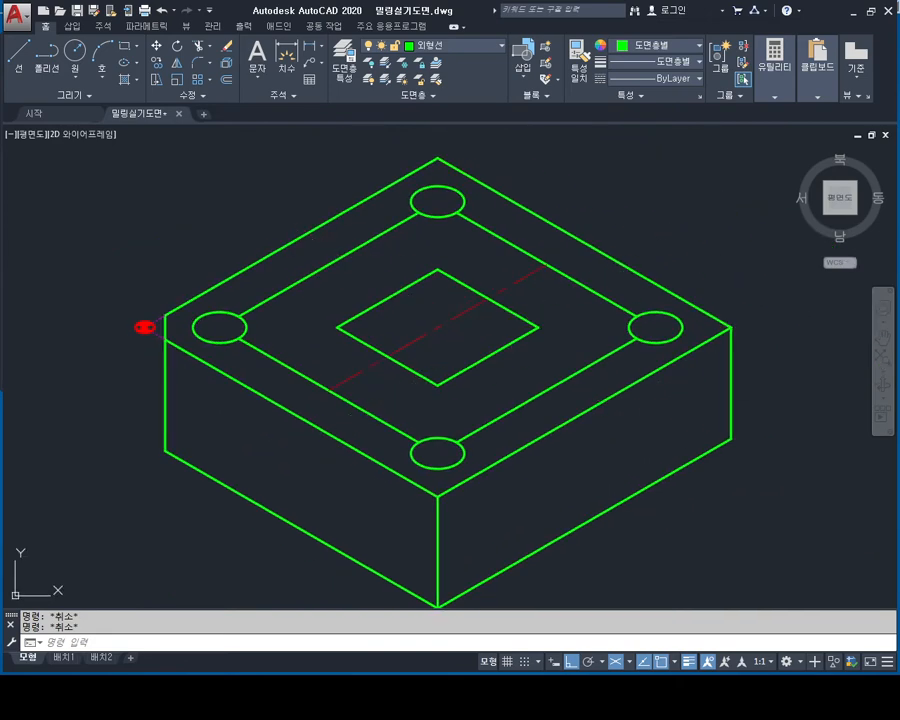
{"action": "scroll", "coordinate": [448, 366], "scroll_direction": "down", "scroll_amount": 1}
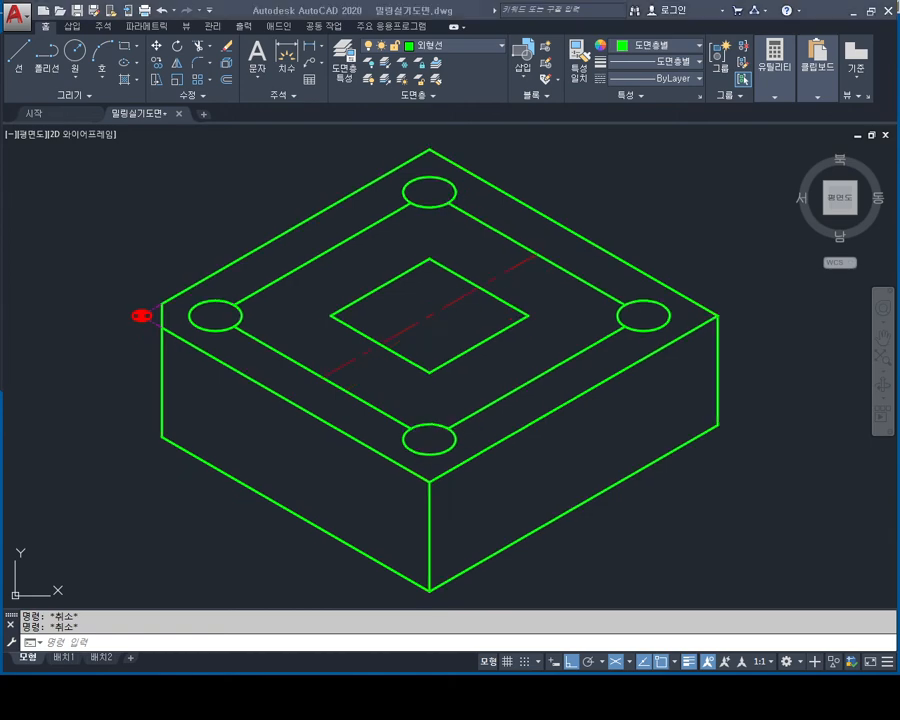
{"action": "middle_click_drag", "start_coordinate": [487, 379], "coordinate": [497, 372]}
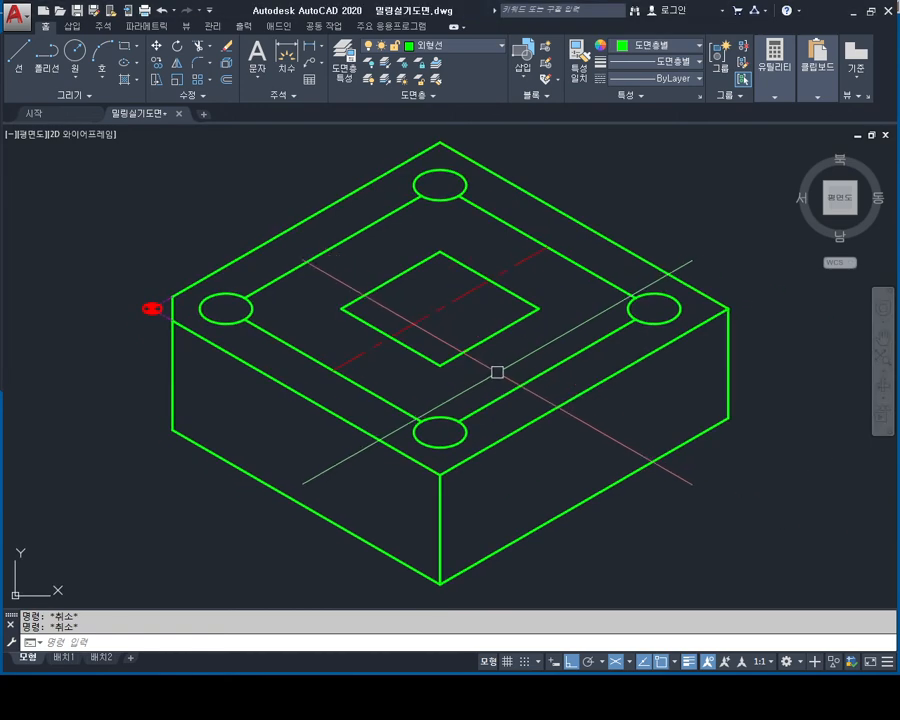
- Switch to the right isoplane and try a vertical line down from the front corner of the central square
{"action": "type", "text": "L"}
{"action": "key", "text": "Return"}
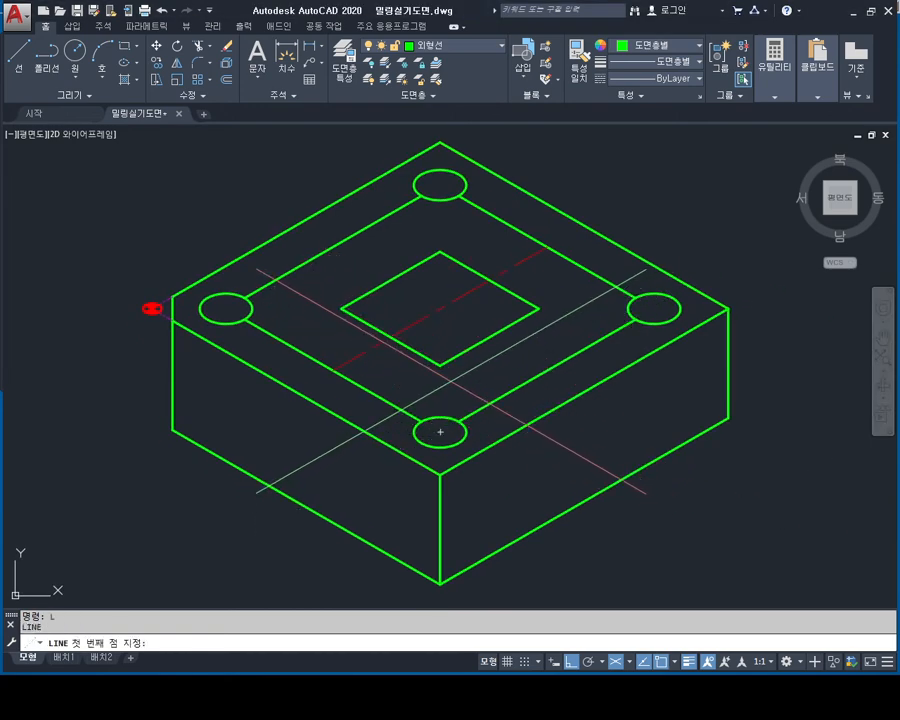
{"action": "key", "text": "F5"}
{"action": "mouse_move", "coordinate": [440, 430]}
{"action": "middle_mouse_down"}
{"action": "mouse_move", "coordinate": [440, 374]}
{"action": "mouse_move", "coordinate": [440, 414]}
{"action": "middle_mouse_up"}
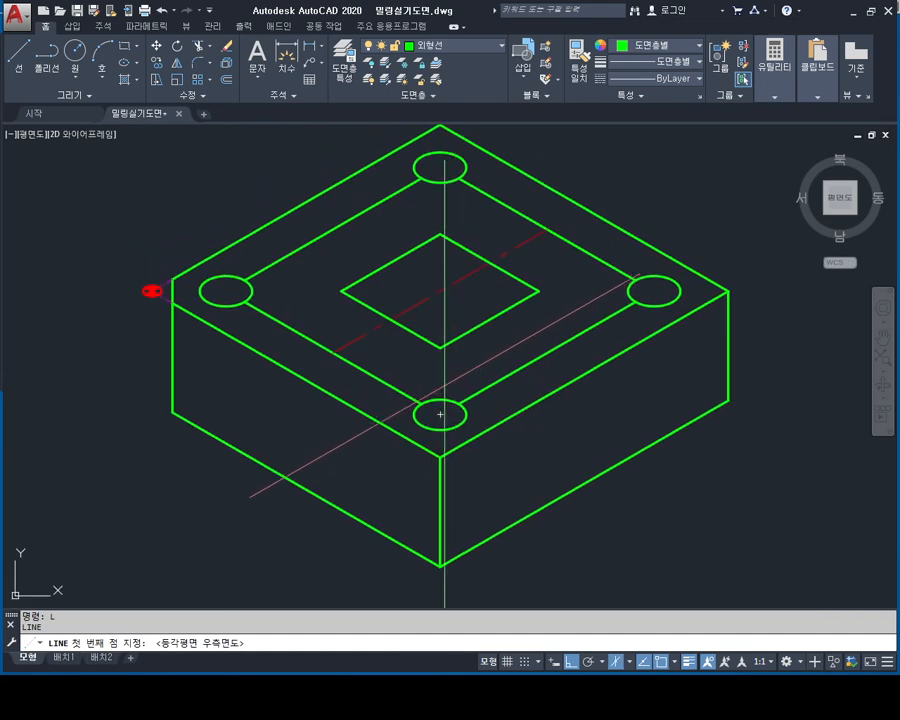
{"action": "scroll", "coordinate": [445, 370], "scroll_direction": "up", "scroll_amount": 2}
{"action": "left_click", "coordinate": [440, 348]}
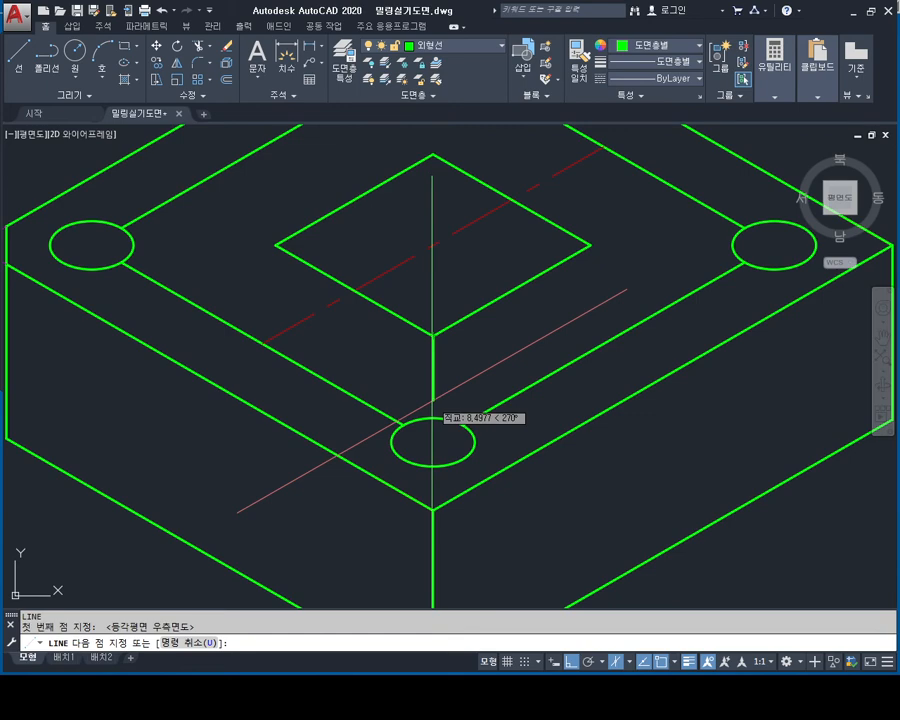
{"action": "key", "text": "Return"}
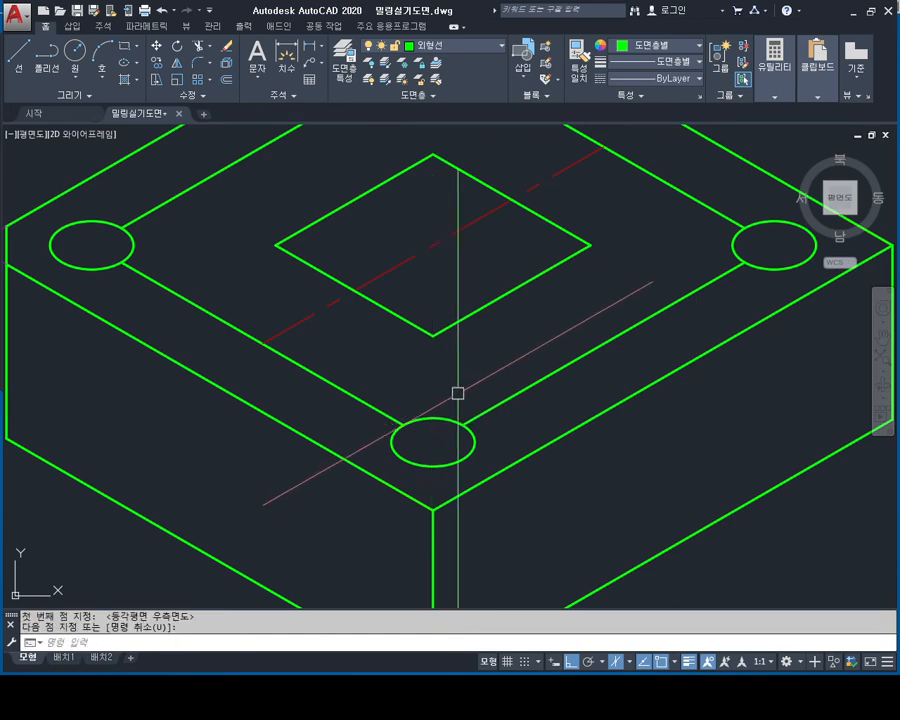
{"action": "key", "text": "Escape"}
{"action": "key", "text": "Escape"}
- Draw a 7-unit vertical line down from the front corner of the central square
{"action": "type", "text": "l"}
{"action": "key", "text": "Return"}
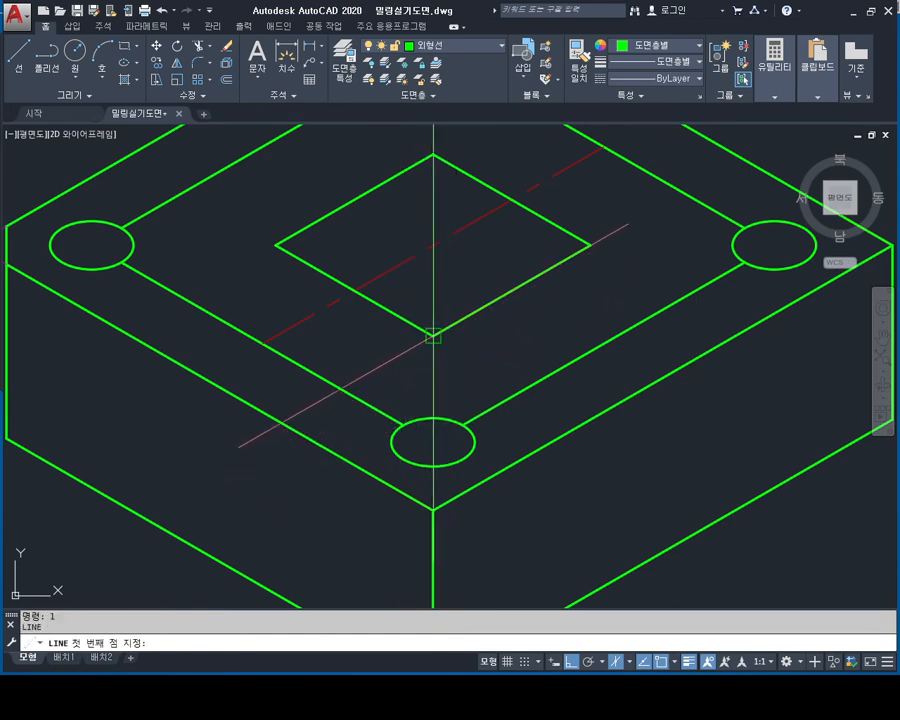
{"action": "left_click", "coordinate": [433, 336]}
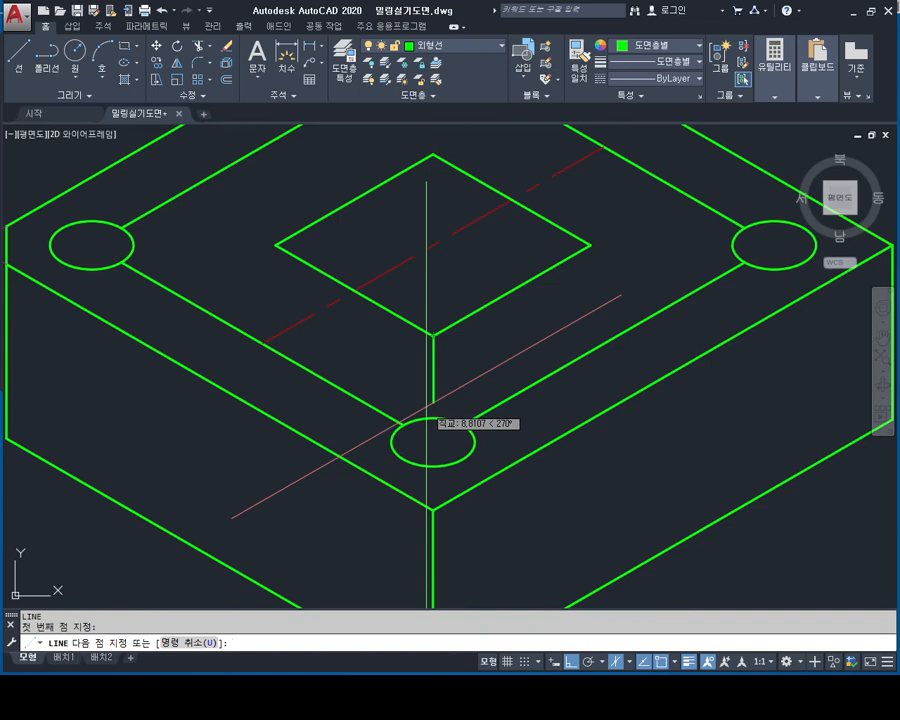
{"action": "key", "text": "Return"}
{"action": "key", "text": "Escape"}
{"action": "key", "text": "Escape"}
{"action": "key", "text": "Escape"}
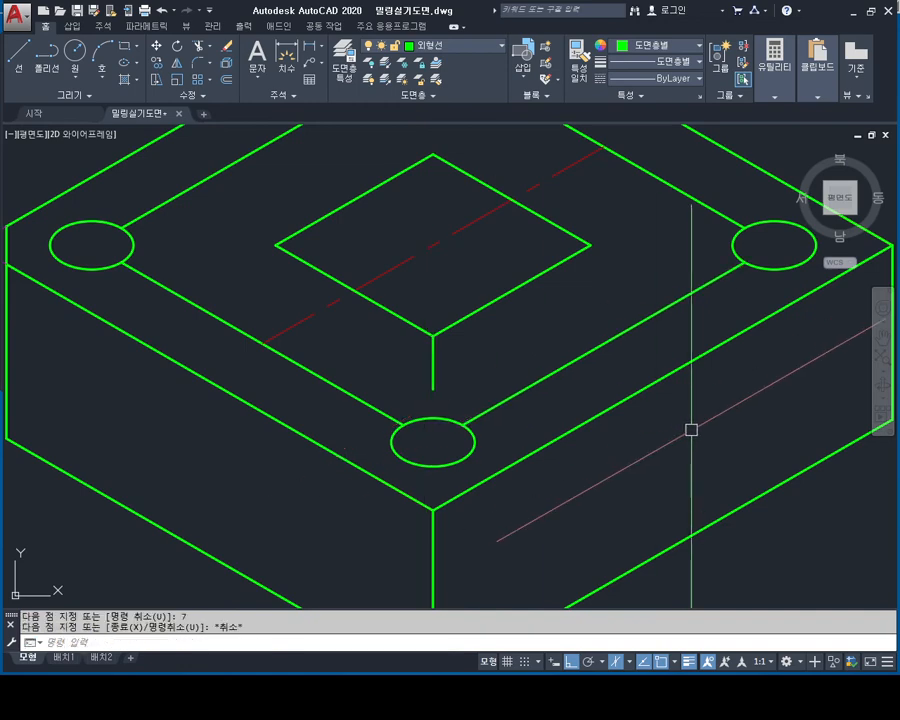
- Copy the two front edges of the central square from their shared corner down to the lower end of the 7-unit line
{"action": "middle_click_drag", "start_coordinate": [434, 295], "coordinate": [448, 338]}
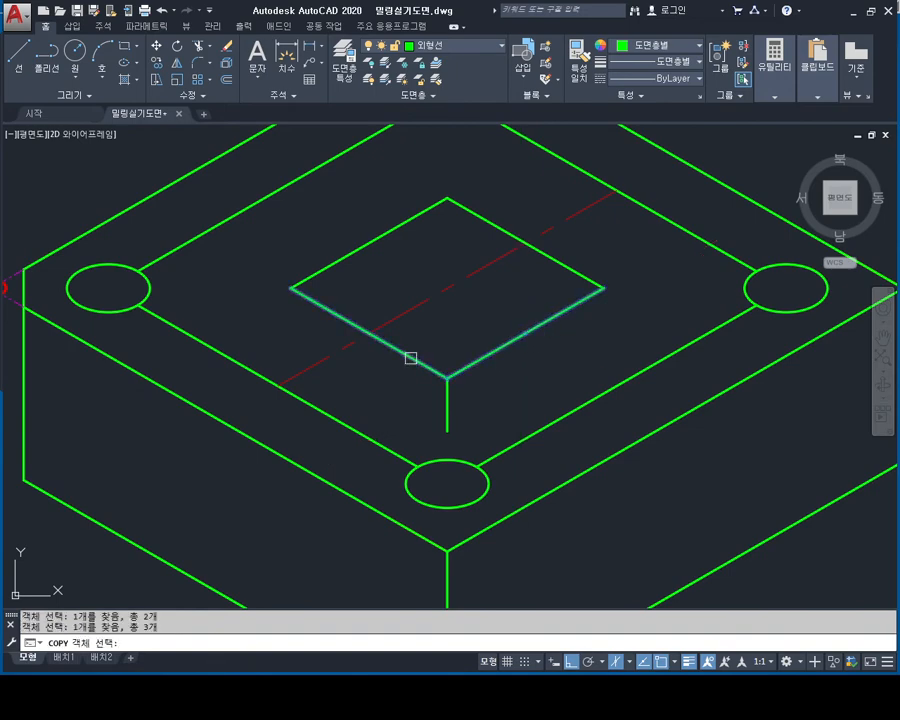
{"action": "key", "text": "Return"}
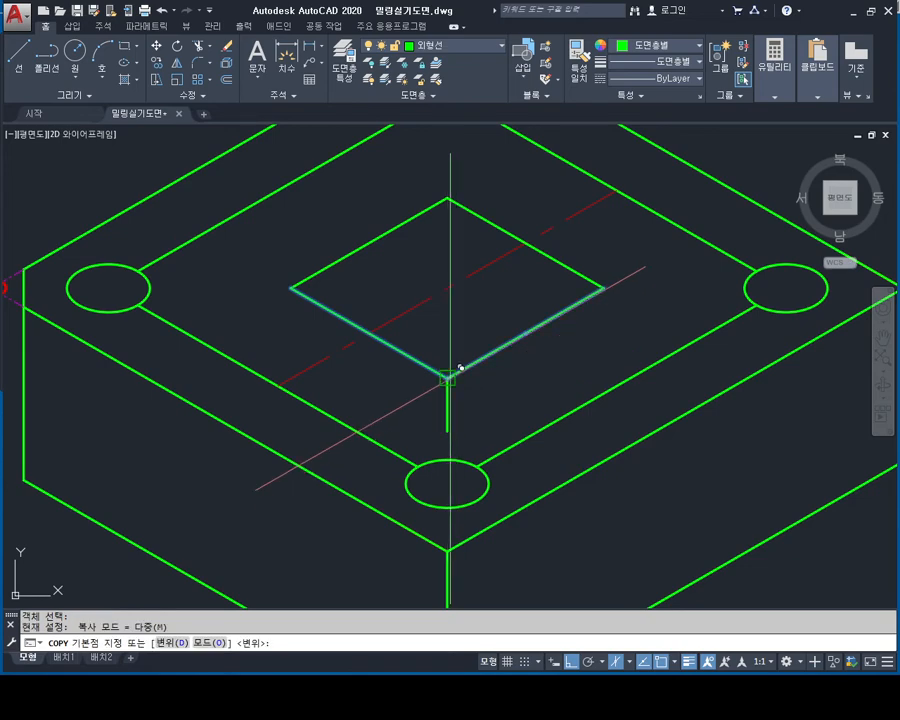
{"action": "left_click", "coordinate": [447, 378]}
{"action": "left_click", "coordinate": [447, 430]}
{"action": "key", "text": "Escape"}
{"action": "key", "text": "Escape"}
{"action": "key", "text": "Escape"}
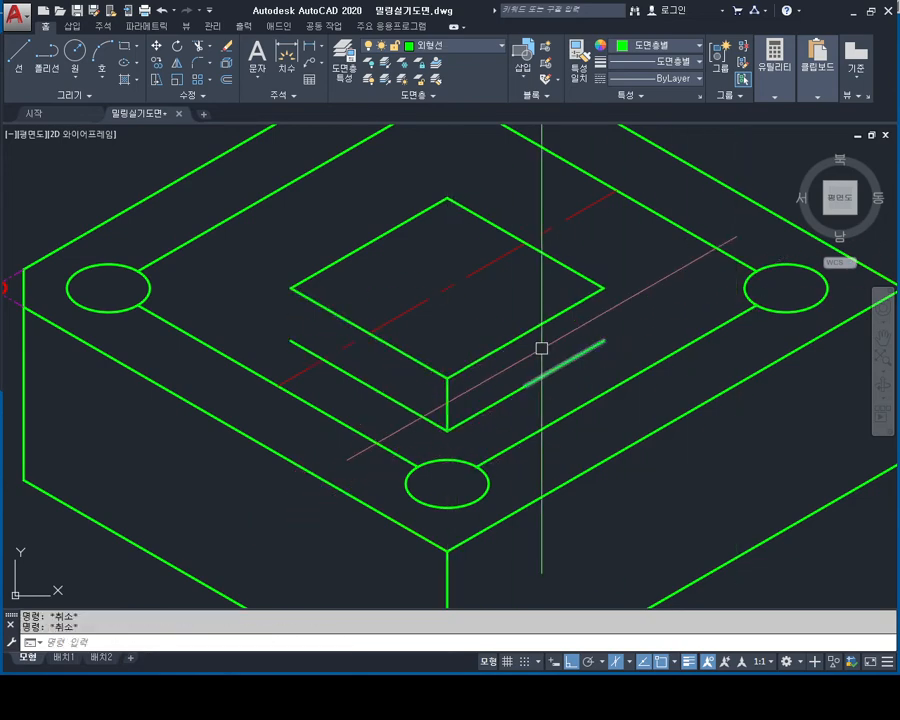
- Draw vertical edges at the right and left corners of the central square, connecting them to the copied lower edges
{"action": "type", "text": "l"}
{"action": "key", "text": "Return"}
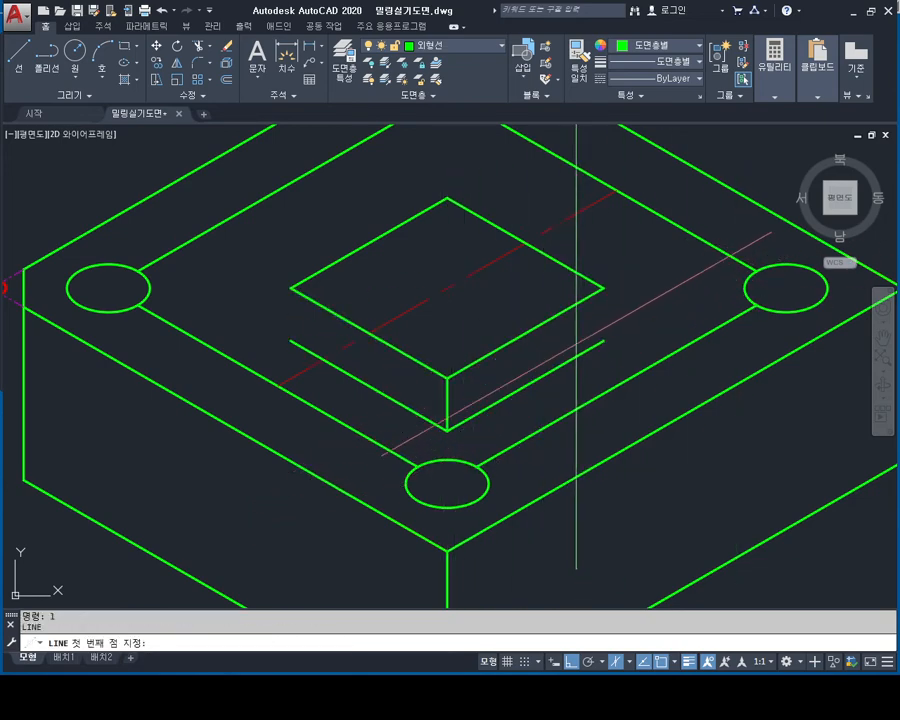
{"action": "left_click", "coordinate": [603, 289]}
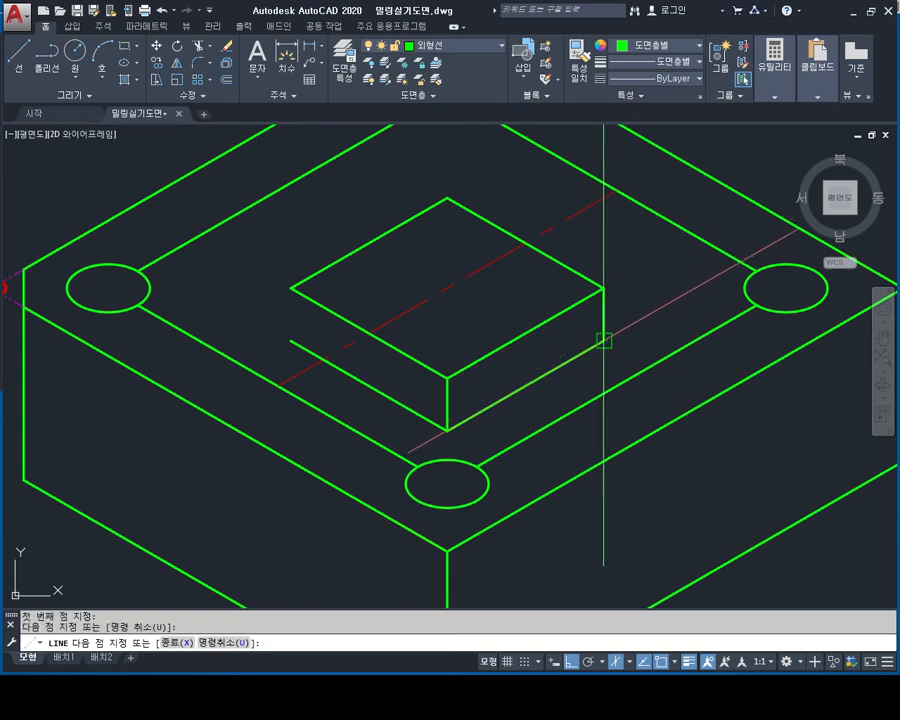
{"action": "left_click", "coordinate": [603, 340]}
{"action": "key", "text": "Return"}
{"action": "key", "text": "Return"}
{"action": "left_click", "coordinate": [291, 289]}
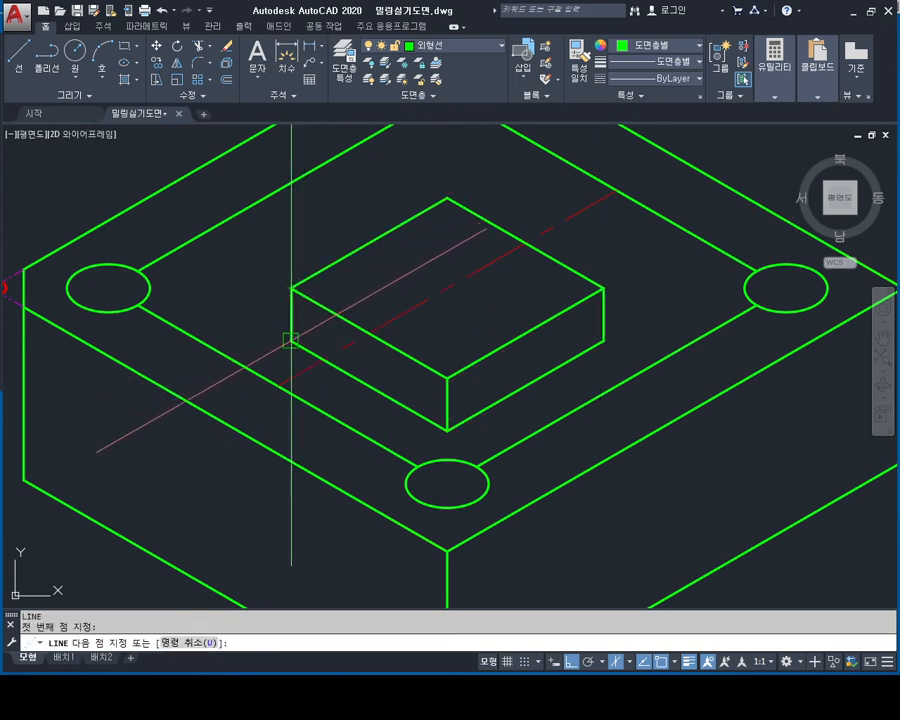
{"action": "key", "text": "Escape"}
- Erase the centre line running through the central square
{"action": "left_click", "coordinate": [444, 289]}
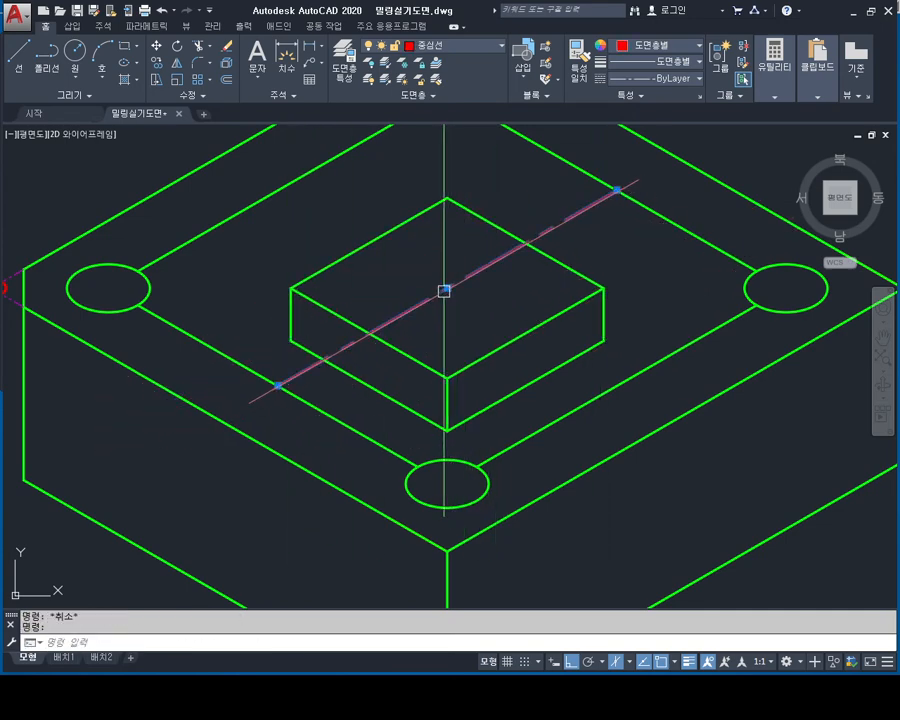
{"action": "key", "text": "Delete"}
{"action": "mouse_move", "coordinate": [542, 331]}
{"action": "middle_mouse_down"}
{"action": "mouse_move", "coordinate": [389, 329]}
{"action": "mouse_move", "coordinate": [502, 337]}
{"action": "middle_mouse_up"}
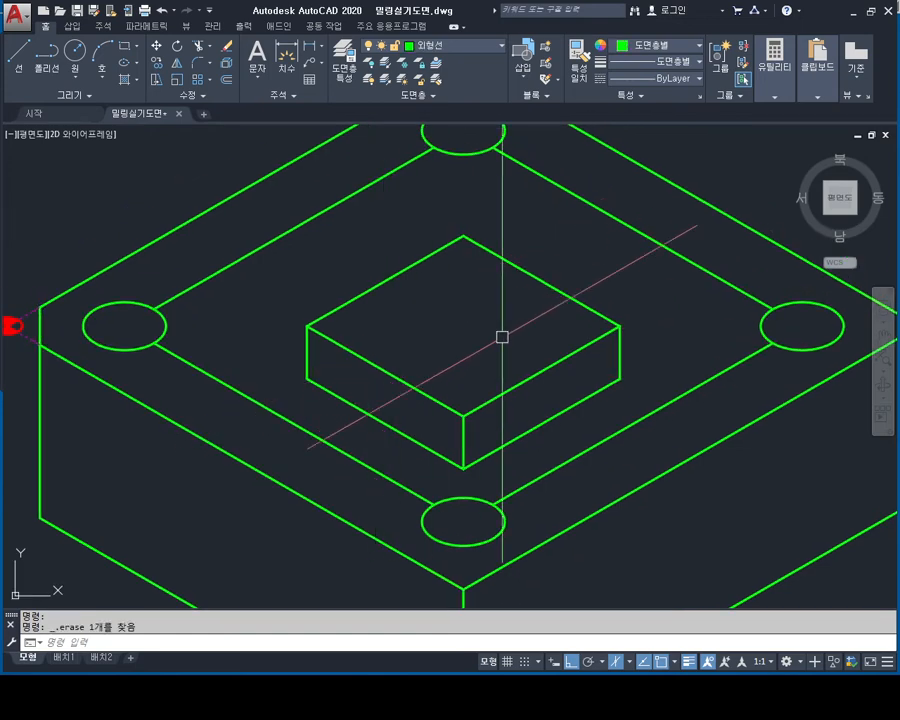
{"action": "mouse_move", "coordinate": [540, 266]}
{"action": "middle_mouse_down"}
{"action": "mouse_move", "coordinate": [553, 297]}
{"action": "mouse_move", "coordinate": [623, 243]}
{"action": "mouse_move", "coordinate": [611, 305]}
{"action": "middle_mouse_up"}
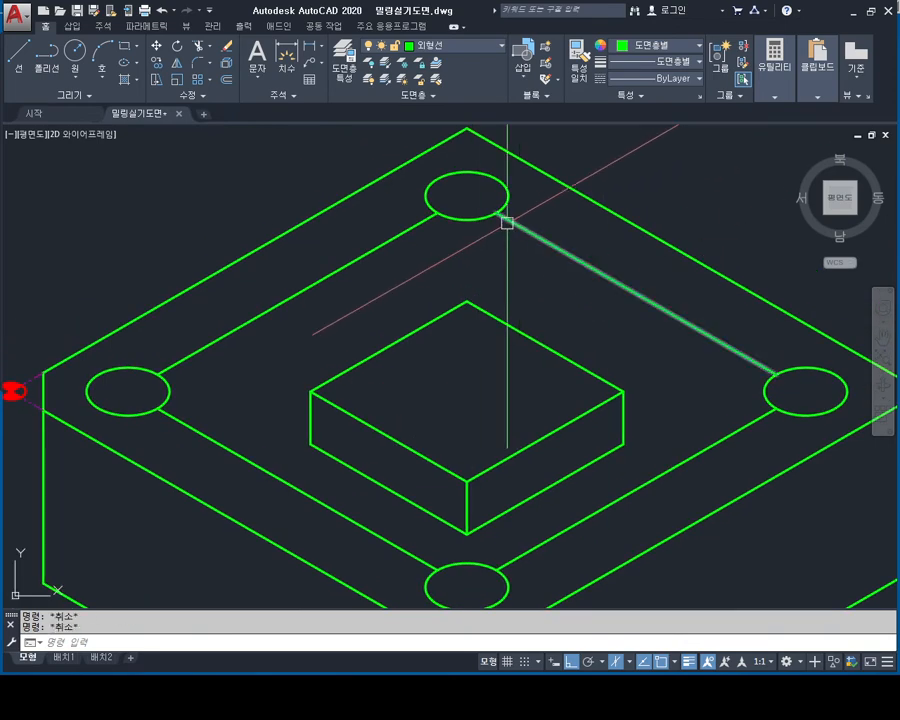
- Draw a vertical line down from the rear hole's centre, as long as the central block's height
{"action": "type", "text": "l"}
{"action": "key", "text": "Return"}
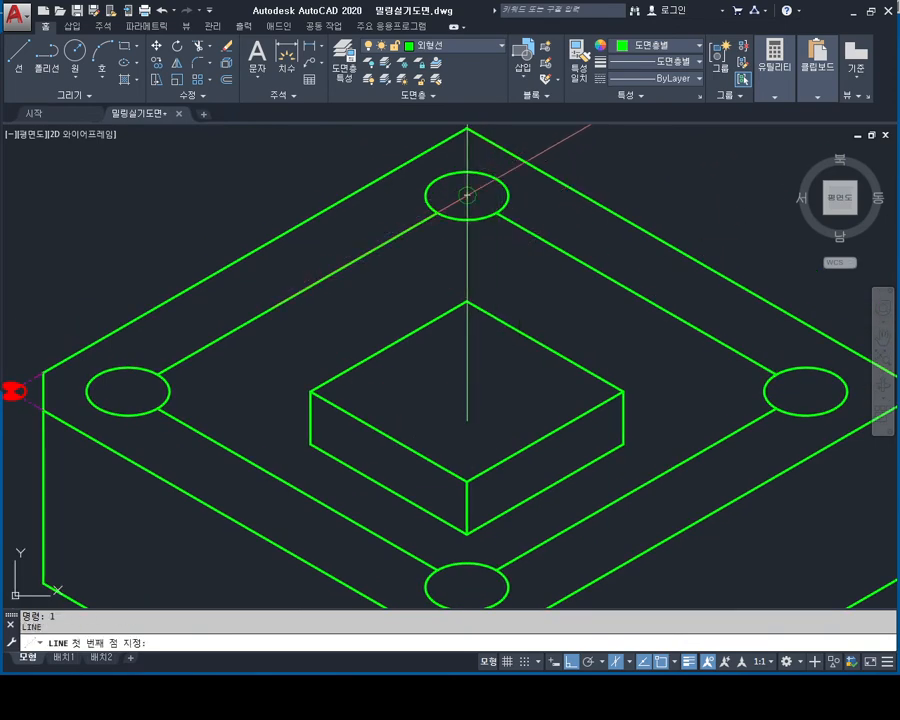
{"action": "left_click", "coordinate": [494, 257]}
{"action": "key", "text": "Escape"}
{"action": "key", "text": "Escape"}
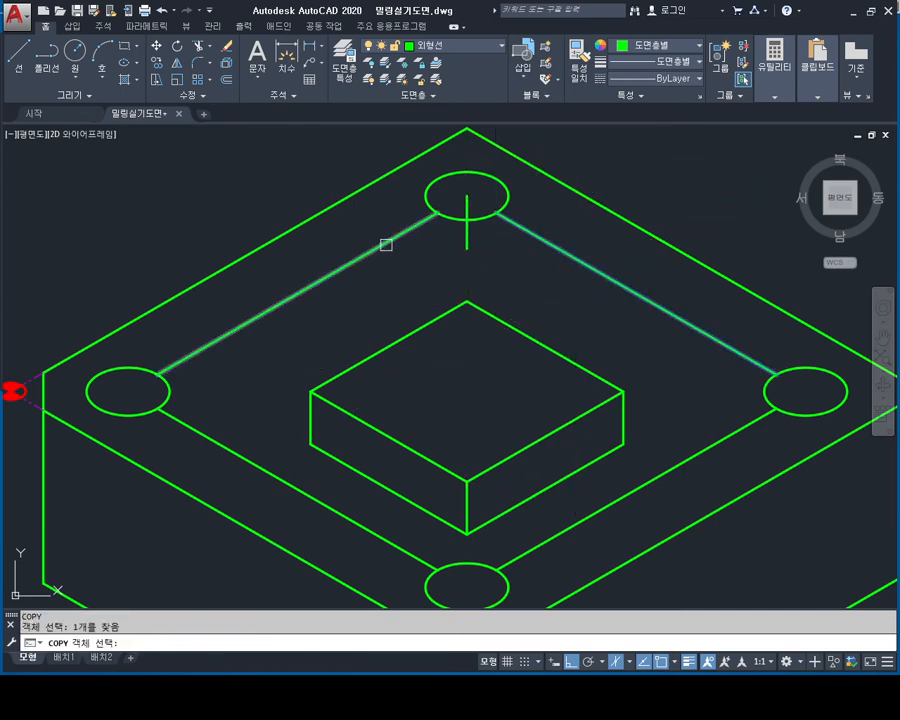
- Copy the two rear connecting lines downward, from the rear hole's centre to the lower end of the short vertical line
{"action": "key", "text": "Return"}
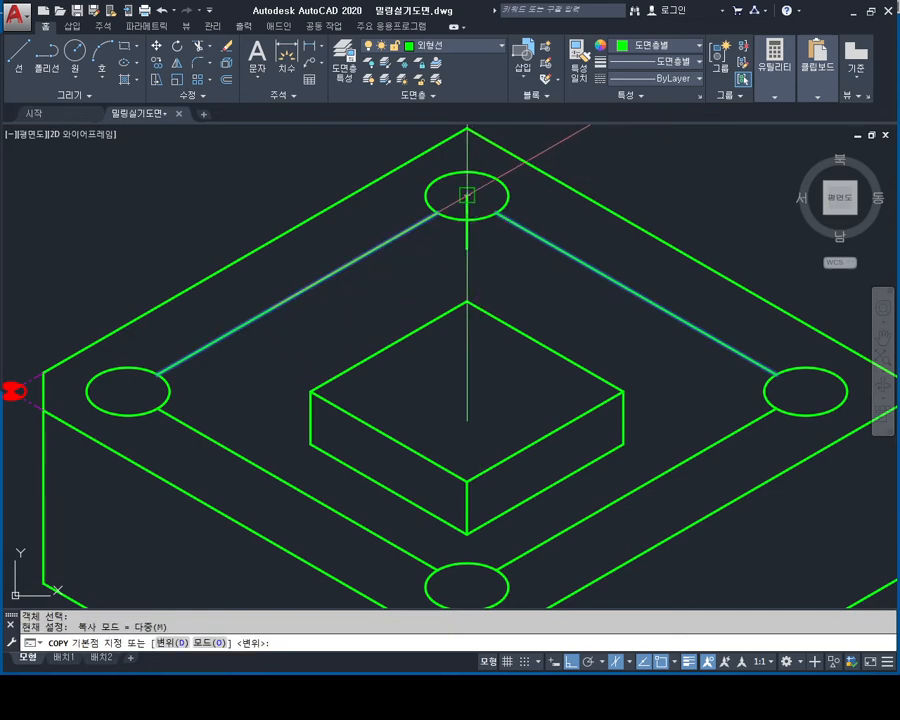
{"action": "left_click", "coordinate": [467, 195]}
{"action": "left_click", "coordinate": [468, 246]}
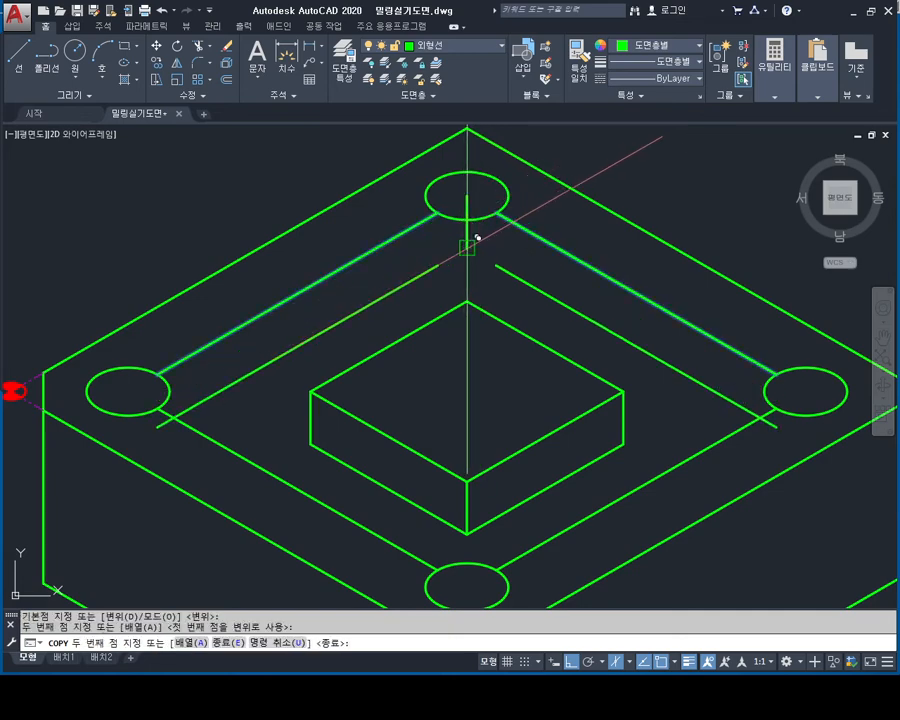
{"action": "key", "text": "Escape"}
{"action": "key", "text": "Escape"}
{"action": "key", "text": "Escape"}
- Trim the ends of the two copied lines where they extend past the front connecting lines
{"action": "middle_click_drag", "start_coordinate": [643, 398], "coordinate": [637, 337]}
{"action": "type", "text": "tr"}
{"action": "key", "text": "Return"}
{"action": "key", "text": "Return"}
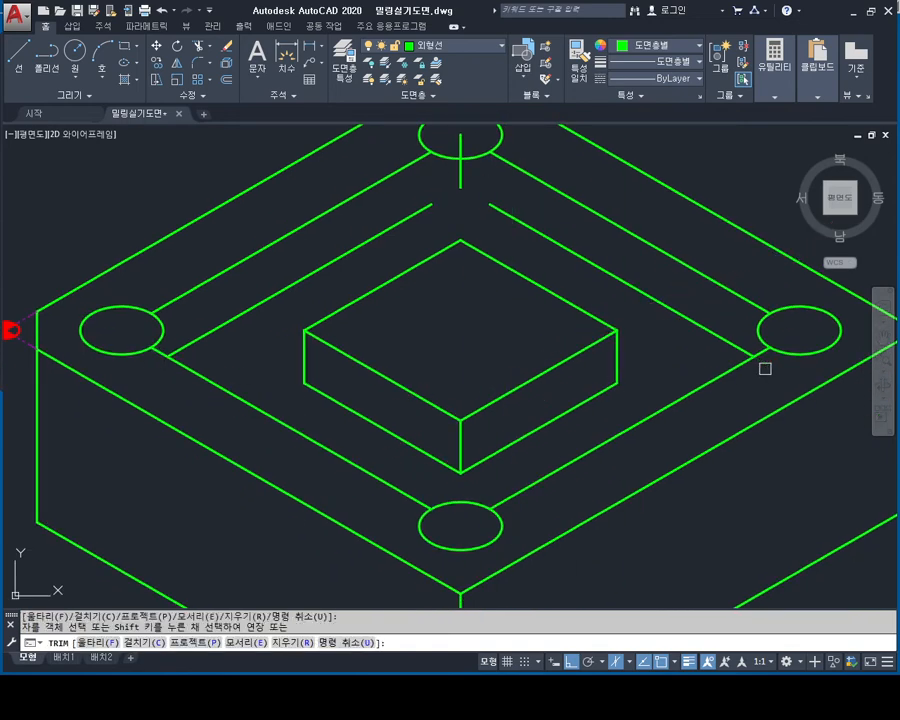
{"action": "scroll", "coordinate": [765, 368], "scroll_direction": "down", "scroll_amount": 2}
{"action": "key", "text": "Escape"}
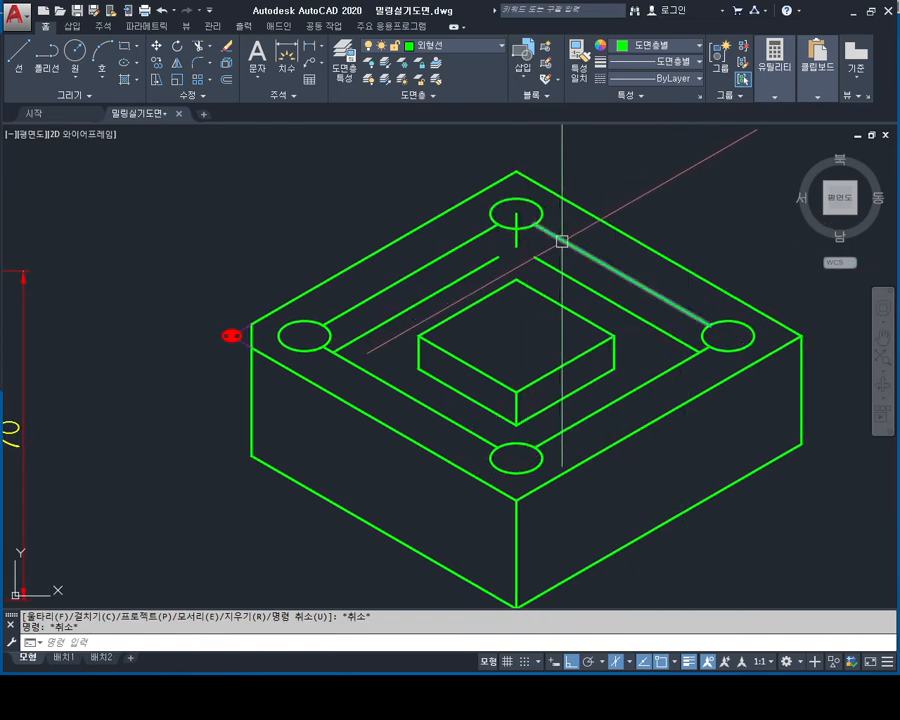
{"action": "scroll", "coordinate": [548, 238], "scroll_direction": "up", "scroll_amount": 2}
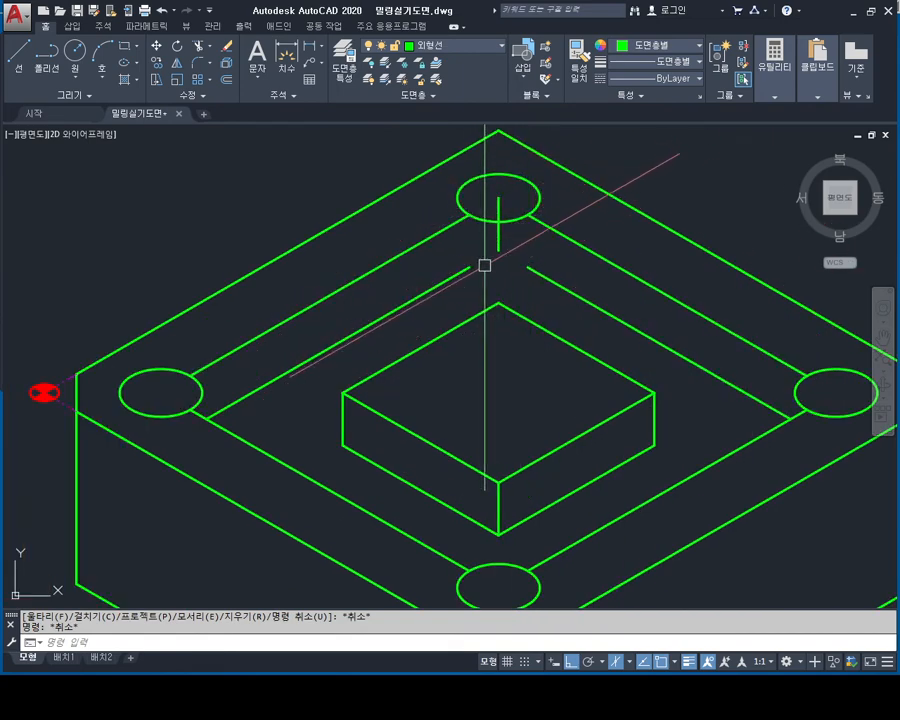
{"action": "middle_click_drag", "start_coordinate": [540, 313], "coordinate": [521, 248]}
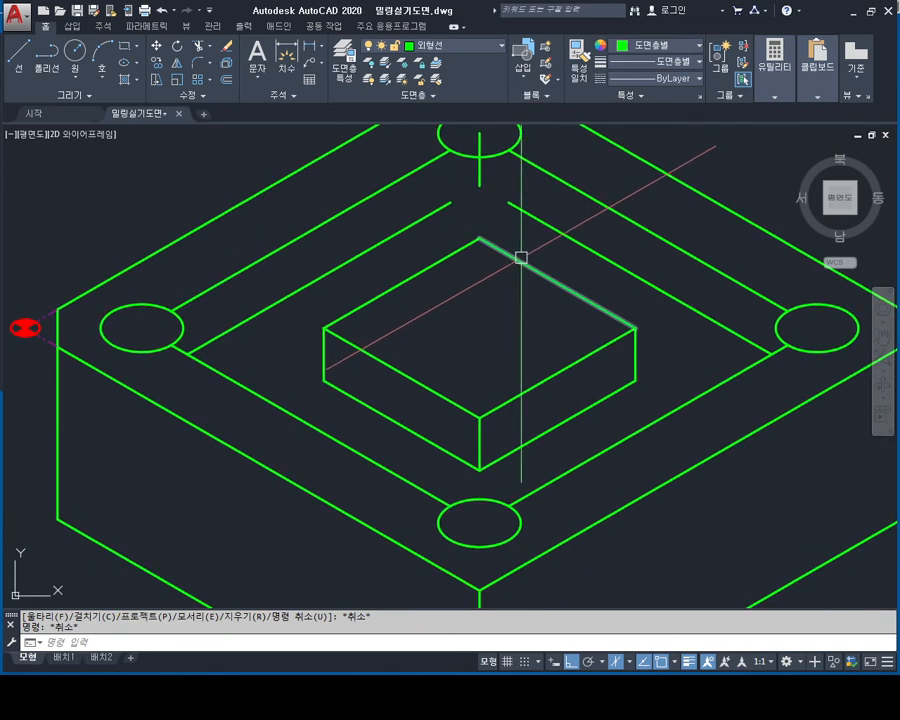
{"action": "middle_click_drag", "start_coordinate": [526, 256], "coordinate": [524, 307]}
{"action": "scroll", "coordinate": [520, 300], "scroll_direction": "down", "scroll_amount": 2}
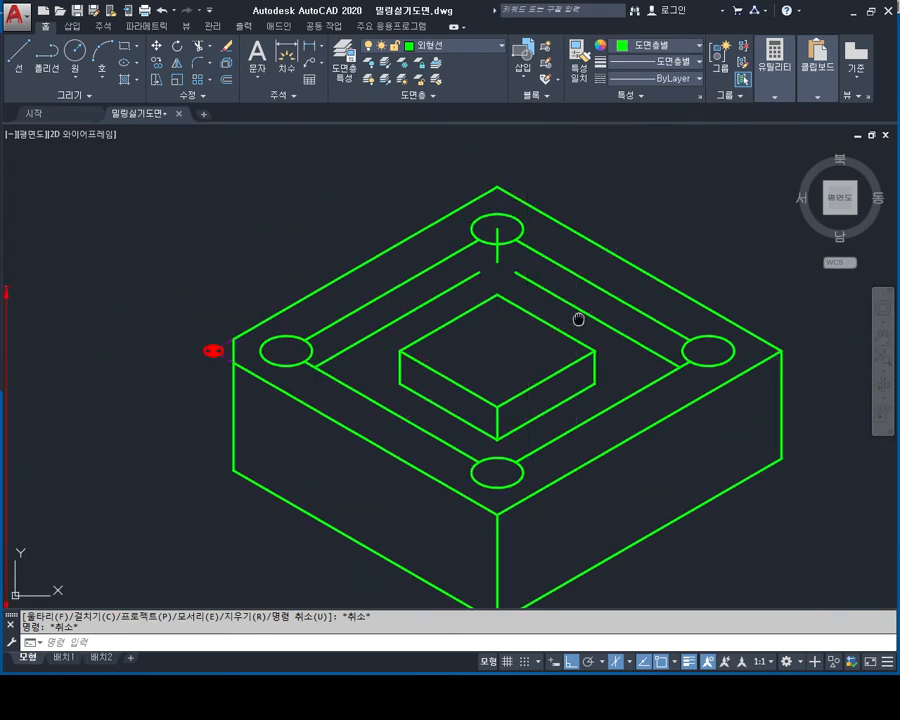
{"action": "middle_click_drag", "start_coordinate": [578, 317], "coordinate": [565, 297]}
{"action": "scroll", "coordinate": [490, 255], "scroll_direction": "up", "scroll_amount": 2}
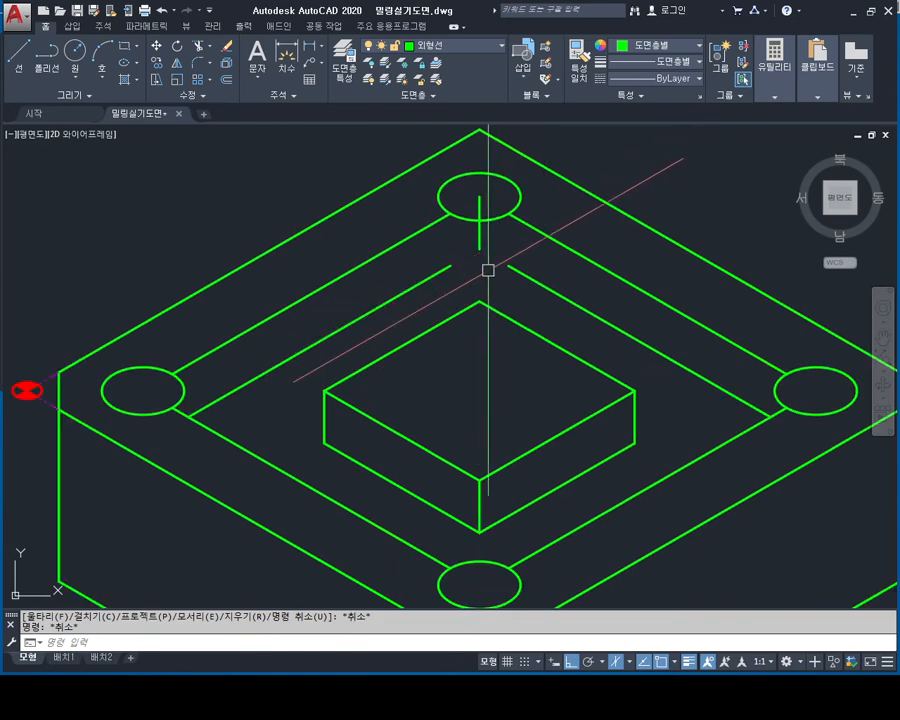
{"action": "left_click", "coordinate": [412, 277]}
{"action": "left_click", "coordinate": [406, 290]}
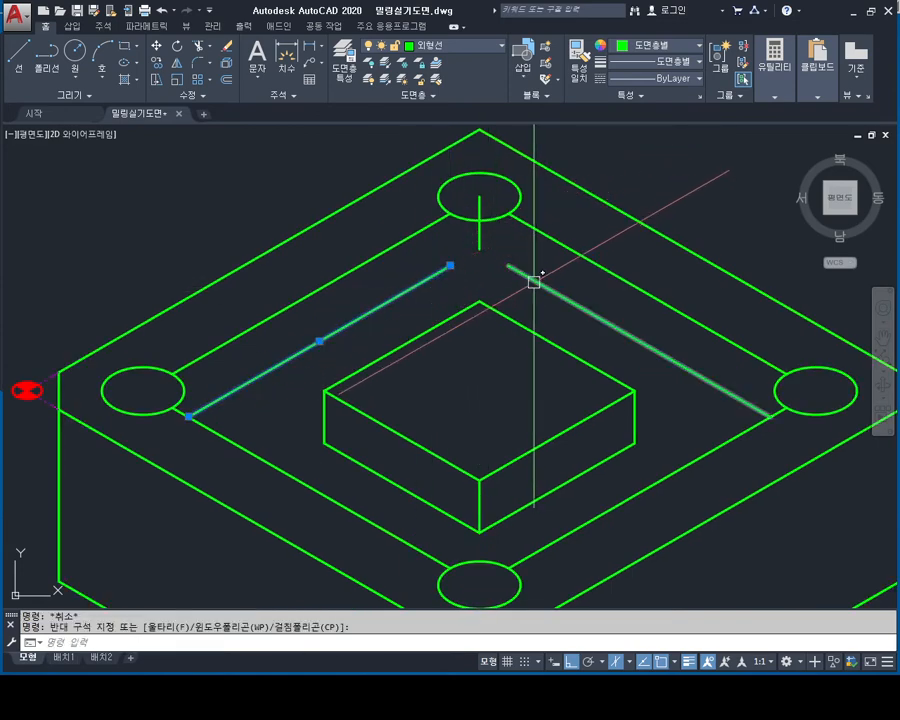
{"action": "middle_click_drag", "start_coordinate": [512, 253], "coordinate": [508, 275]}
{"action": "key", "text": "Escape"}
{"action": "key", "text": "Escape"}
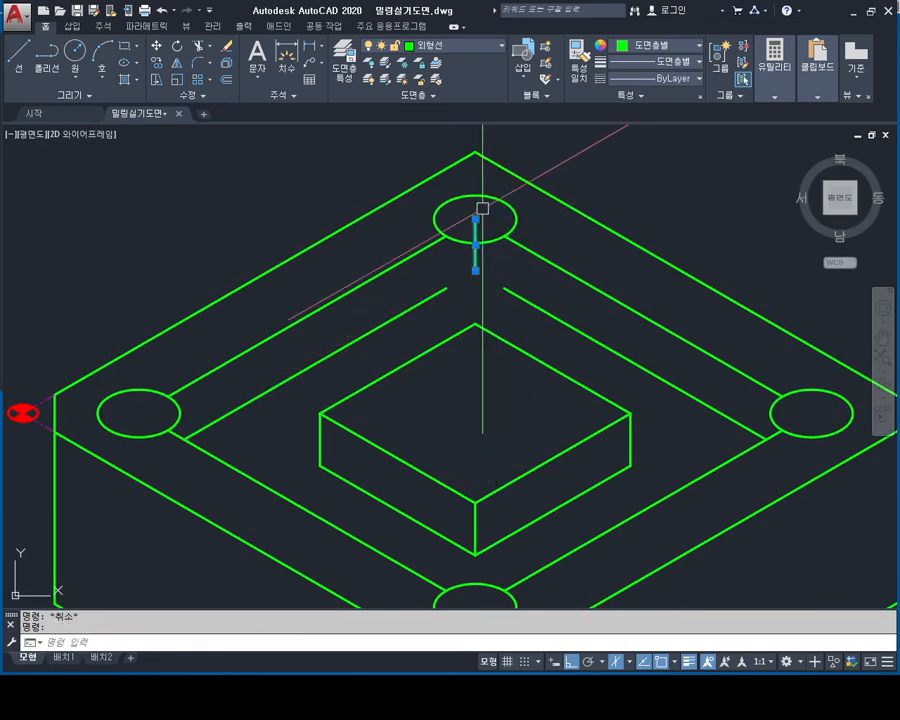
- Move the short vertical line at the rear hole's centre to the 중심선 layer
{"action": "middle_click_drag", "start_coordinate": [534, 357], "coordinate": [532, 327]}
{"action": "key", "text": "Escape"}
{"action": "key", "text": "Escape"}
{"action": "left_click", "coordinate": [542, 280]}
{"action": "key", "text": "Escape"}
{"action": "key", "text": "Escape"}
{"action": "left_click", "coordinate": [473, 234]}
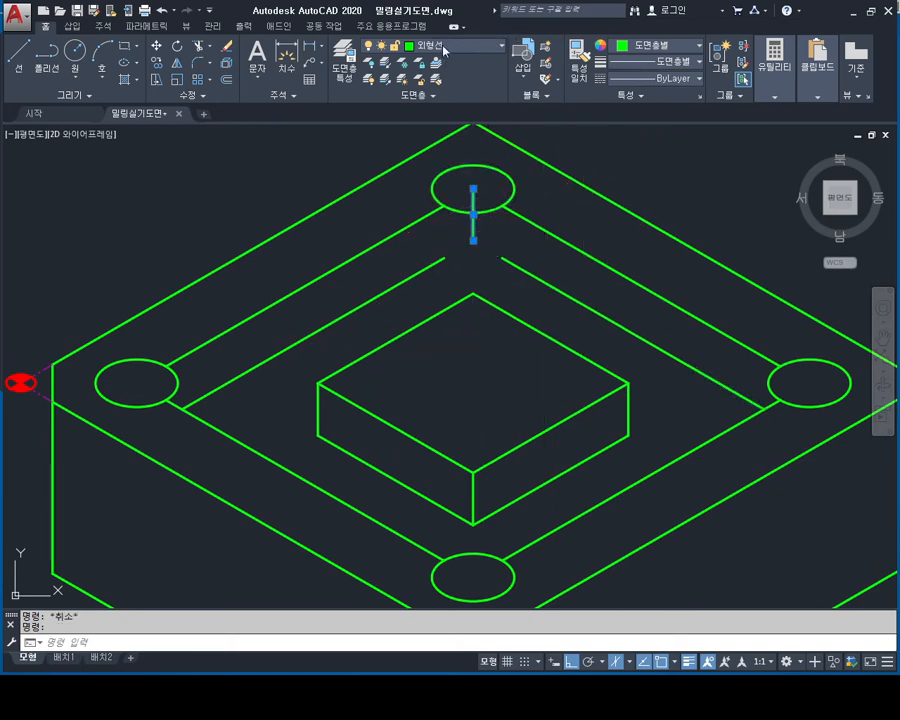
{"action": "key", "text": "Escape"}
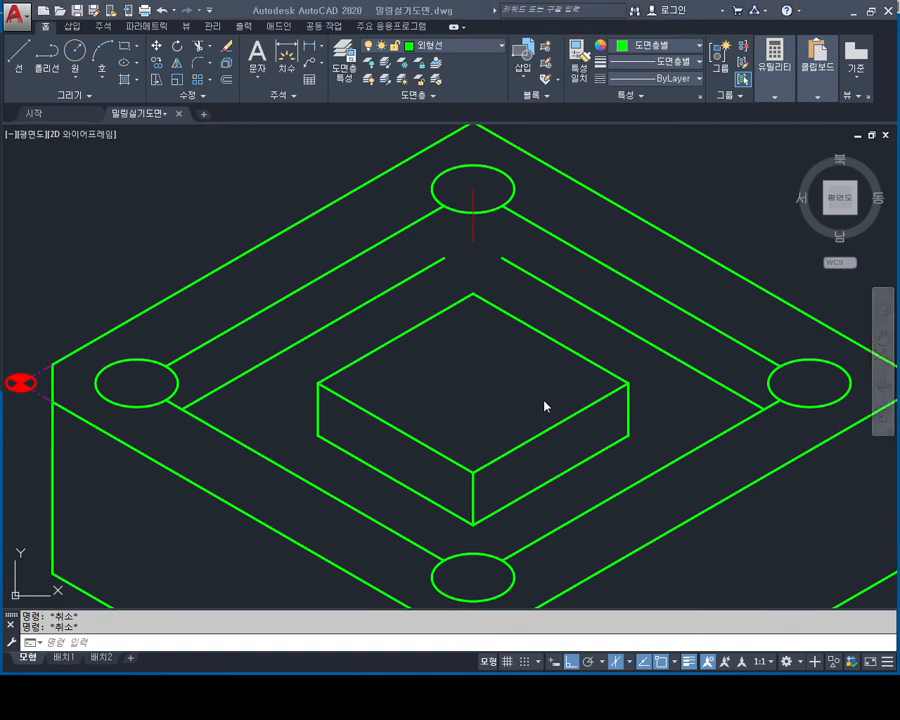
- Copy the four corner hole ellipses downward, from the rear hole's centre to the lower end of the short vertical centre line
{"action": "middle_click_drag", "start_coordinate": [536, 320], "coordinate": [541, 327]}
{"action": "middle_click_drag", "start_coordinate": [489, 238], "coordinate": [494, 230]}
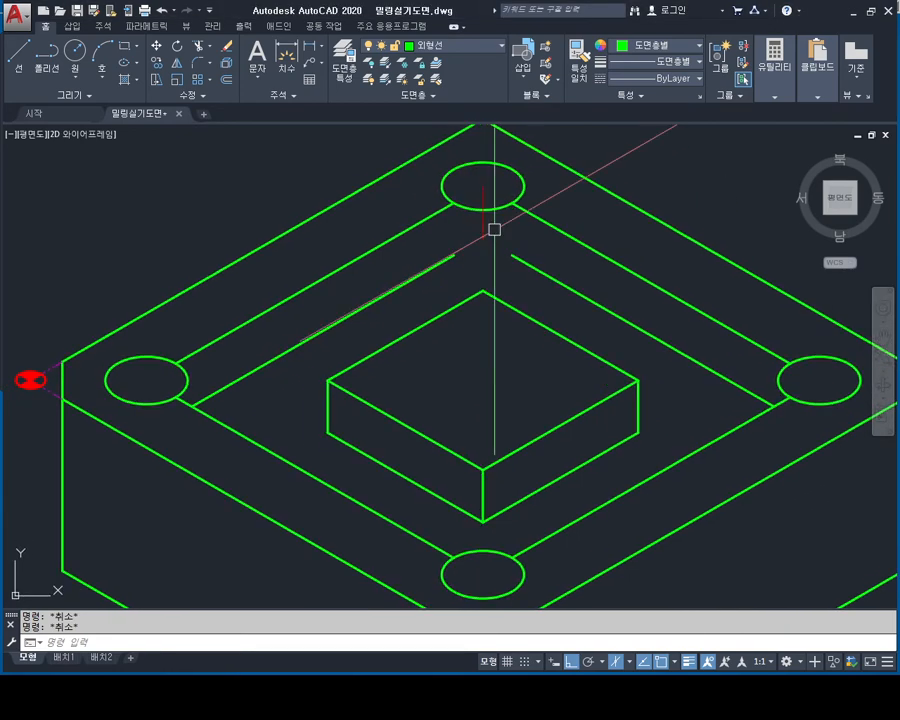
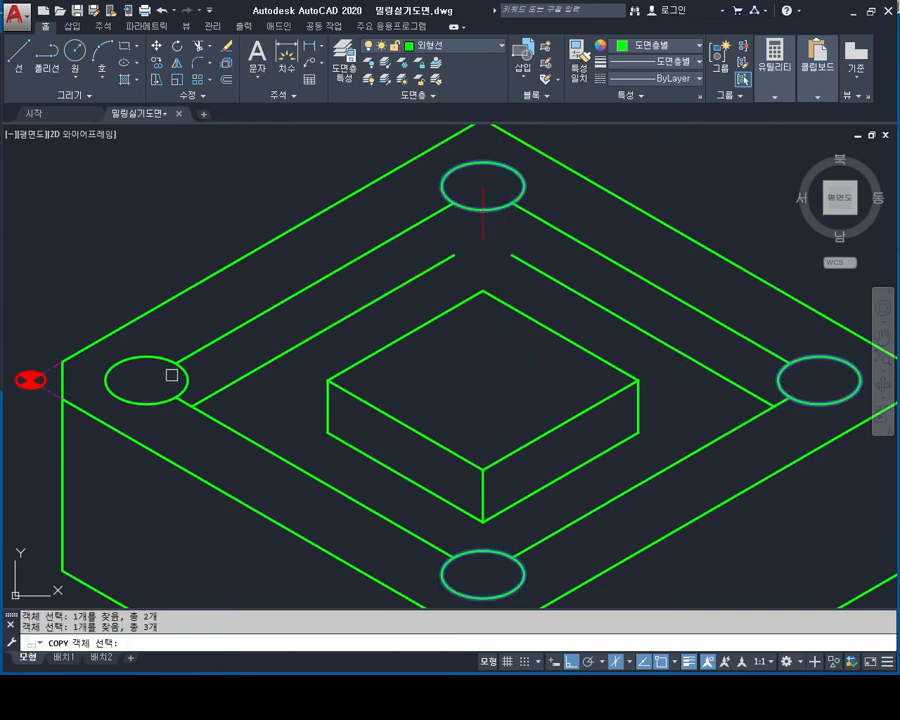
{"action": "key", "text": "Return"}
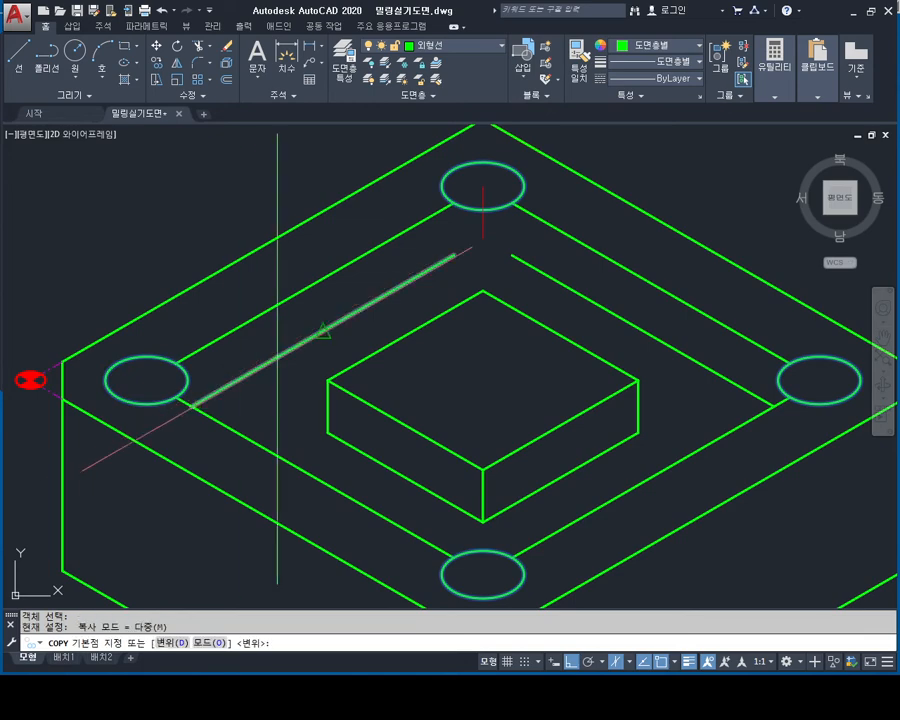
{"action": "left_click", "coordinate": [483, 186]}
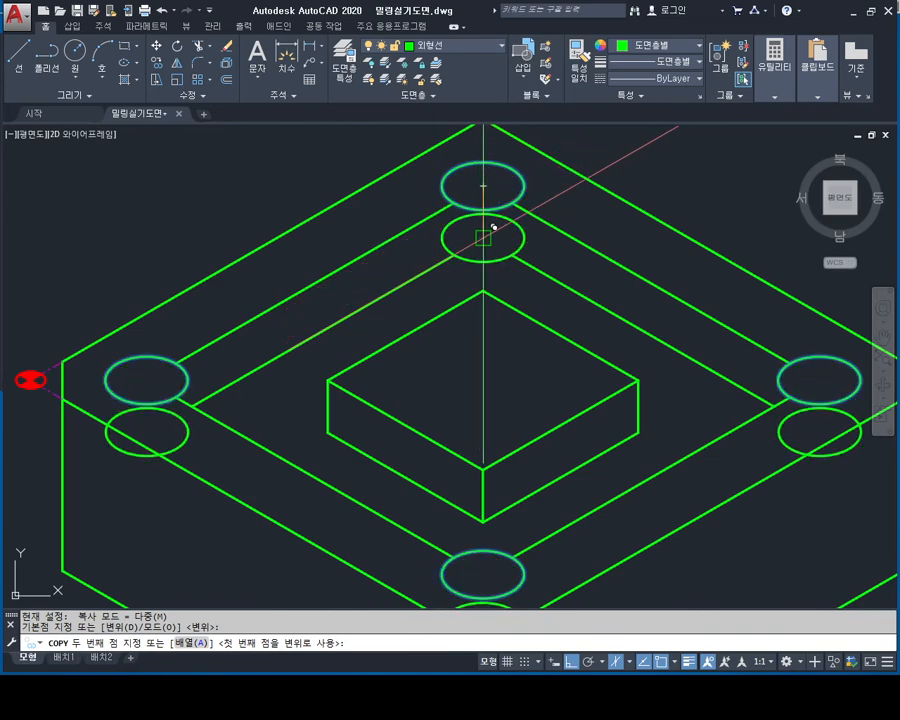
{"action": "key", "text": "Escape"}
{"action": "key", "text": "Escape"}
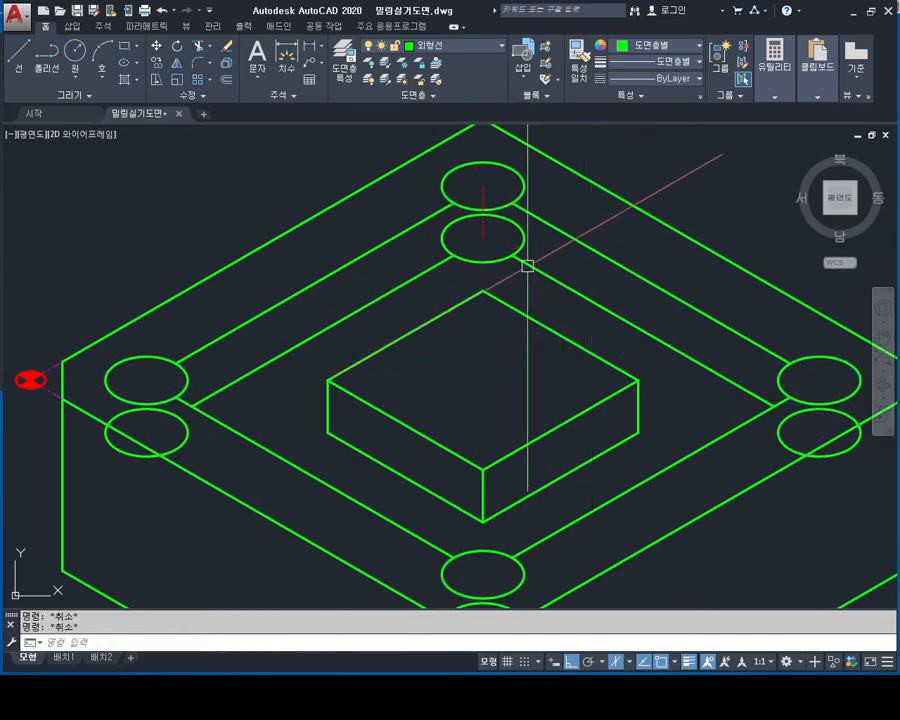
- Compare the upper hole ellipses with their lowered copies at the left, front and right corners of the plate
{"action": "mouse_move", "coordinate": [539, 274]}
{"action": "middle_mouse_down"}
{"action": "mouse_move", "coordinate": [530, 243]}
{"action": "mouse_move", "coordinate": [536, 267]}
{"action": "middle_mouse_up"}
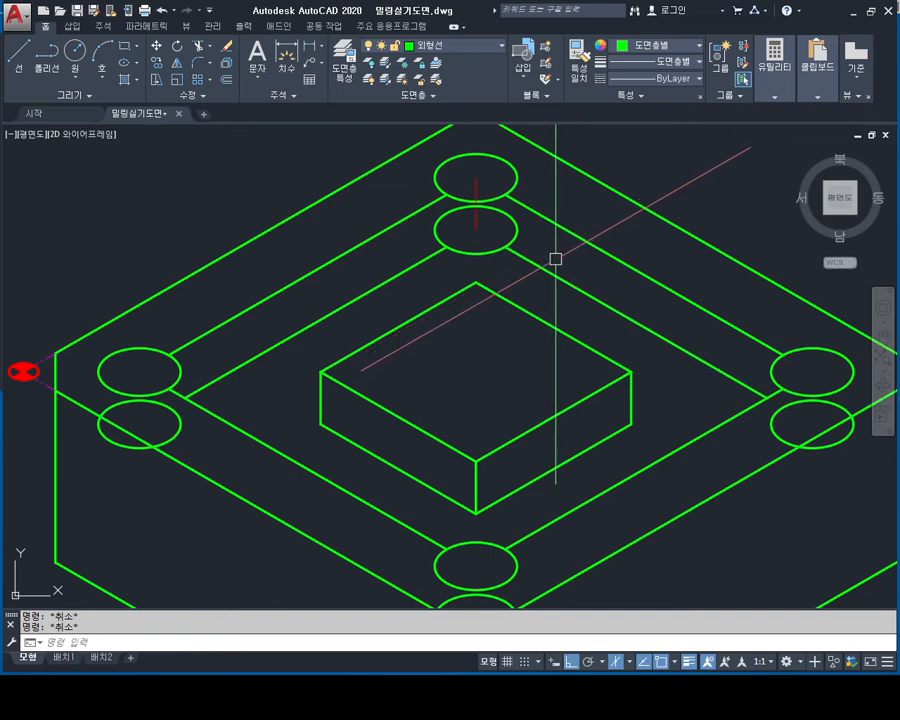
{"action": "middle_click_drag", "start_coordinate": [516, 325], "coordinate": [526, 277]}
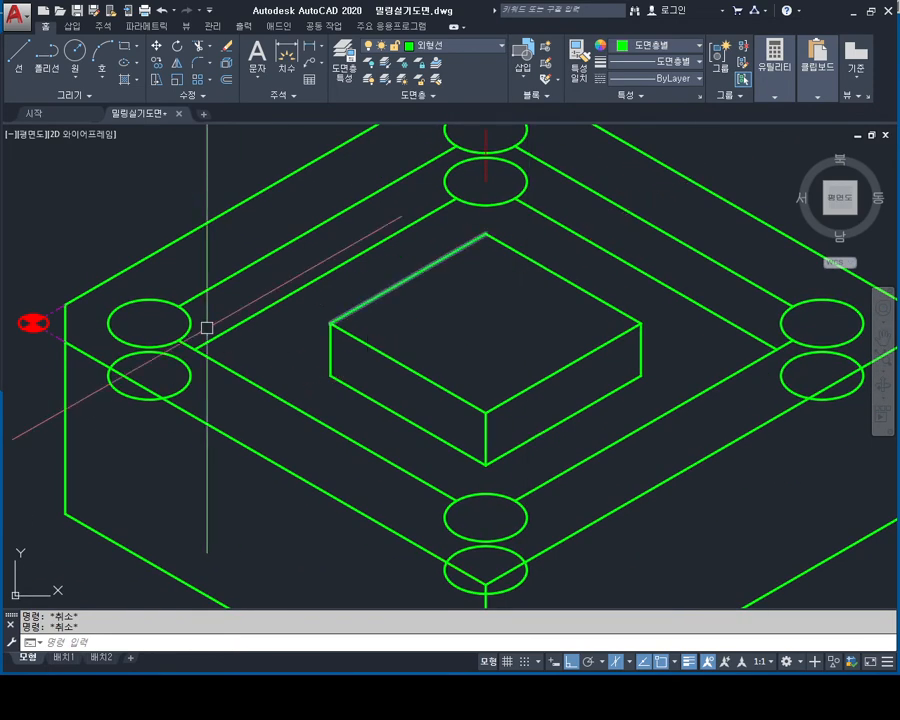
{"action": "middle_click_drag", "start_coordinate": [752, 397], "coordinate": [701, 303]}
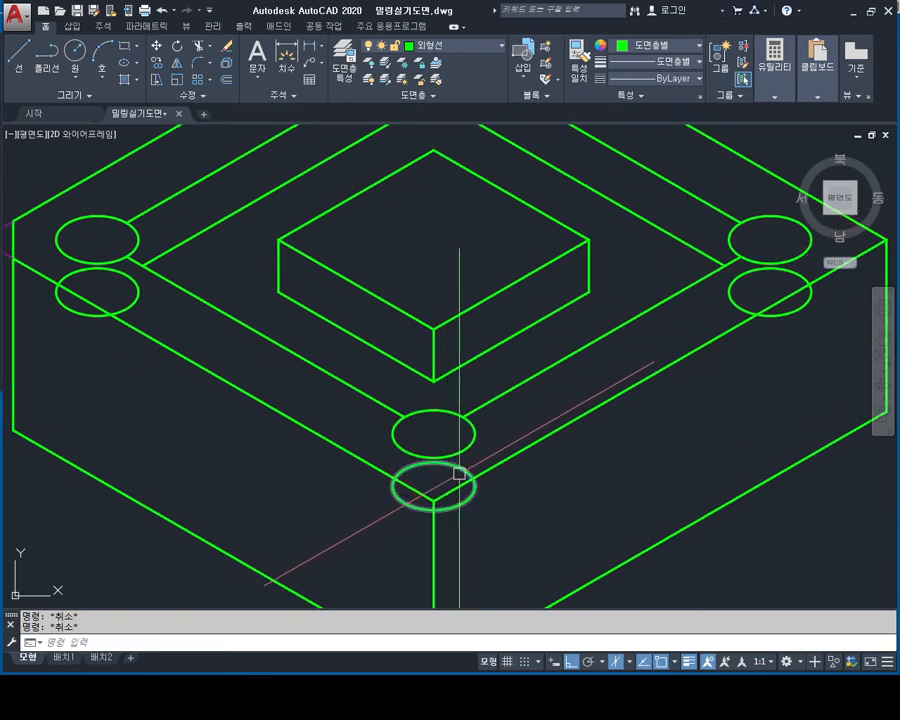
{"action": "mouse_move", "coordinate": [461, 394]}
{"action": "middle_mouse_down"}
{"action": "mouse_move", "coordinate": [460, 458]}
{"action": "mouse_move", "coordinate": [554, 461]}
{"action": "middle_mouse_up"}
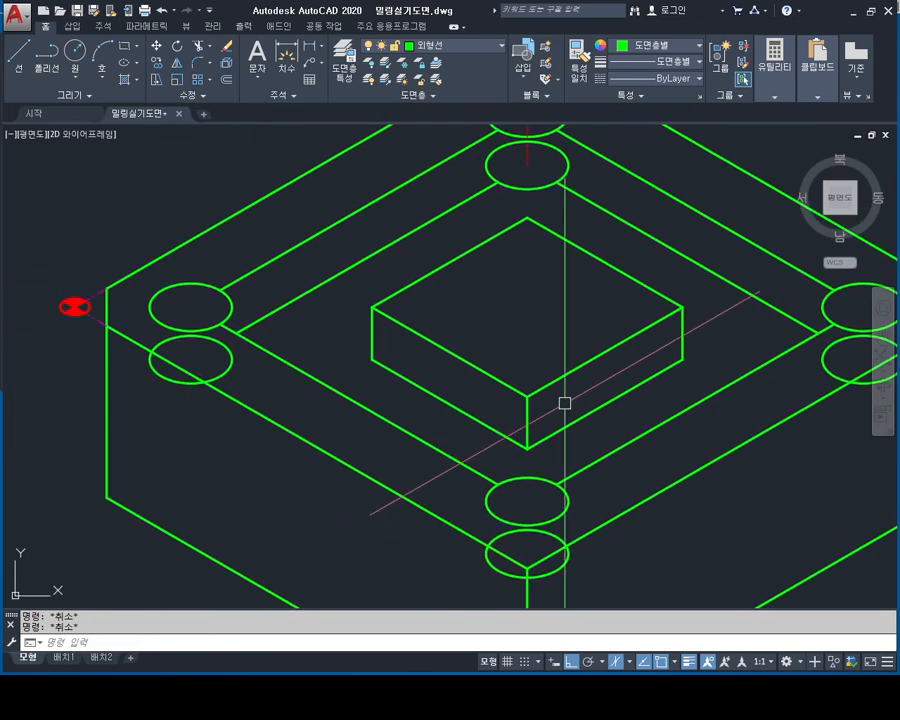
{"action": "scroll", "coordinate": [187, 361], "scroll_direction": "up", "scroll_amount": 4}
{"action": "middle_click_drag", "start_coordinate": [188, 360], "coordinate": [213, 382]}
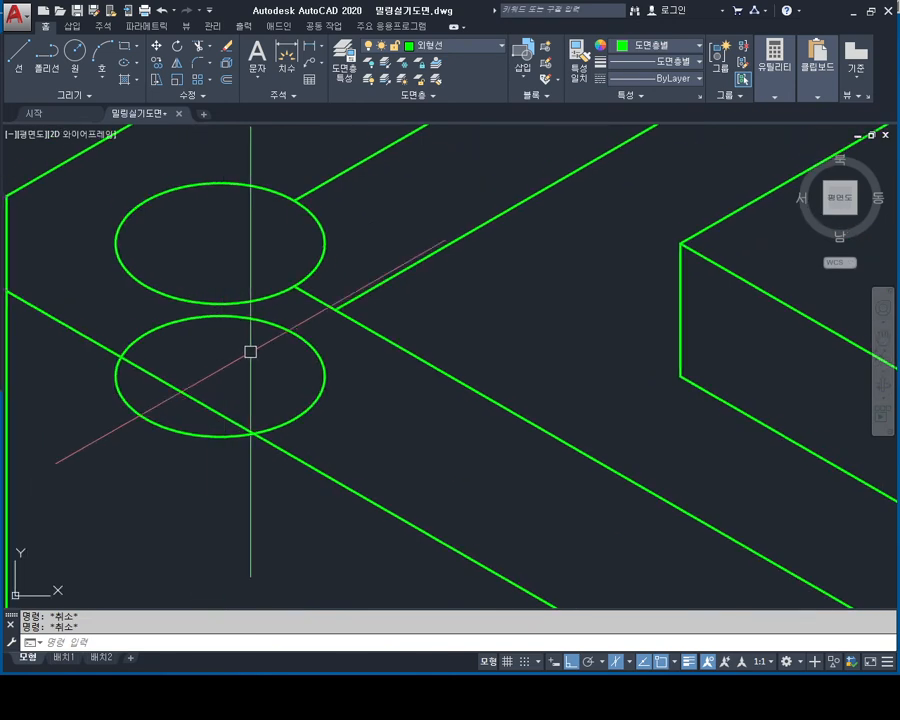
{"action": "left_click", "coordinate": [245, 300]}
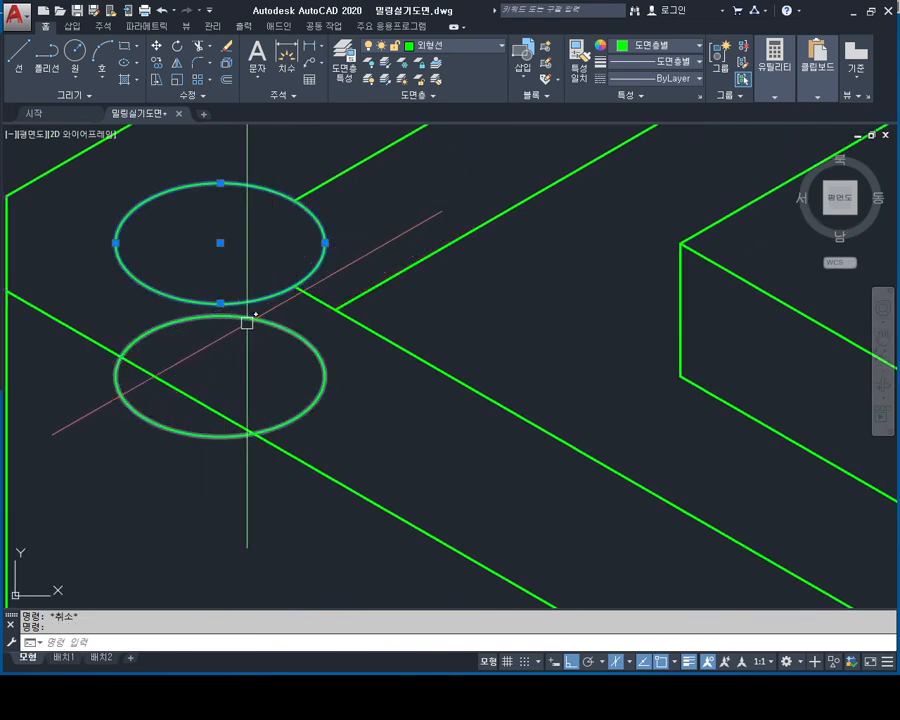
{"action": "scroll", "coordinate": [256, 291], "scroll_direction": "down", "scroll_amount": 4}
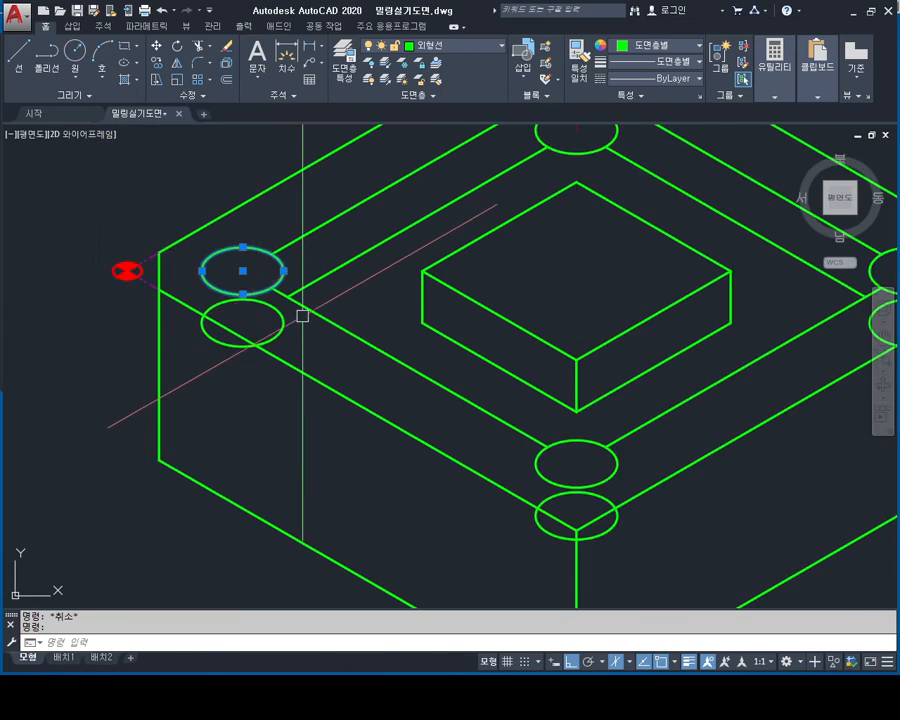
{"action": "middle_click_drag", "start_coordinate": [481, 436], "coordinate": [386, 374]}
{"action": "middle_click_drag", "start_coordinate": [243, 366], "coordinate": [278, 394]}
- Erase the lowered ellipse copies at the left, front and right corners, keeping the one at the rear corner
{"action": "left_click", "coordinate": [220, 299]}
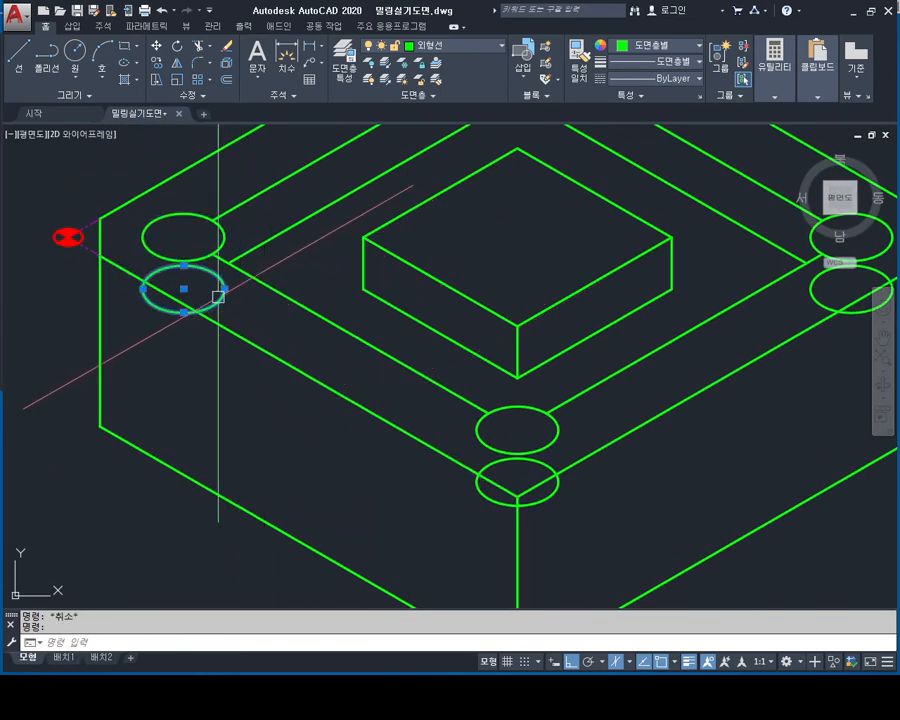
{"action": "key", "text": "Delete"}
{"action": "left_click", "coordinate": [532, 463]}
{"action": "key", "text": "Delete"}
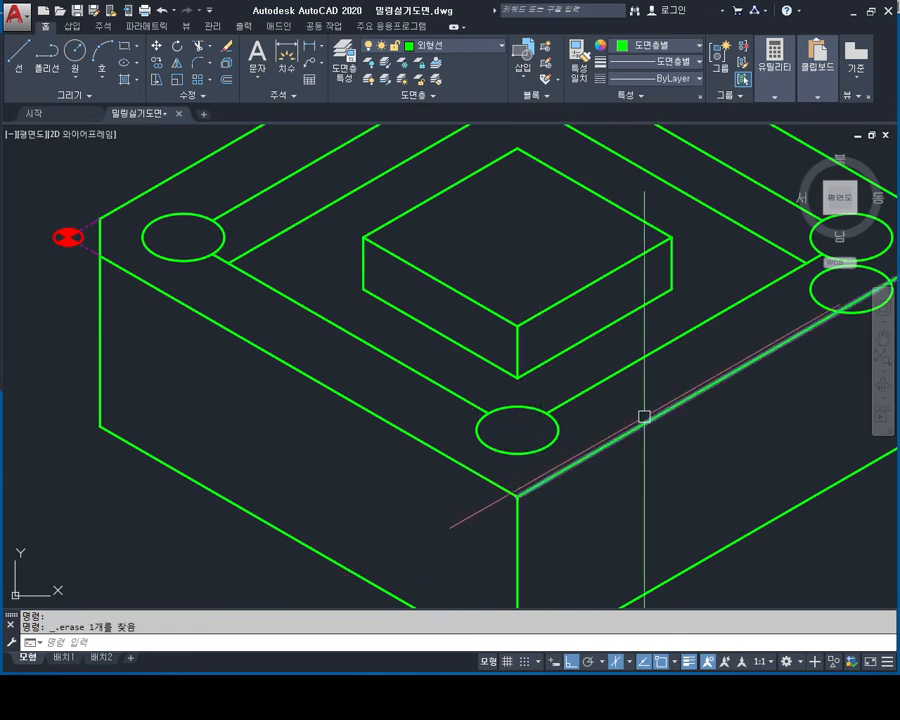
{"action": "scroll", "coordinate": [742, 368], "scroll_direction": "up", "scroll_amount": 2}
{"action": "middle_click_drag", "start_coordinate": [742, 368], "coordinate": [542, 408]}
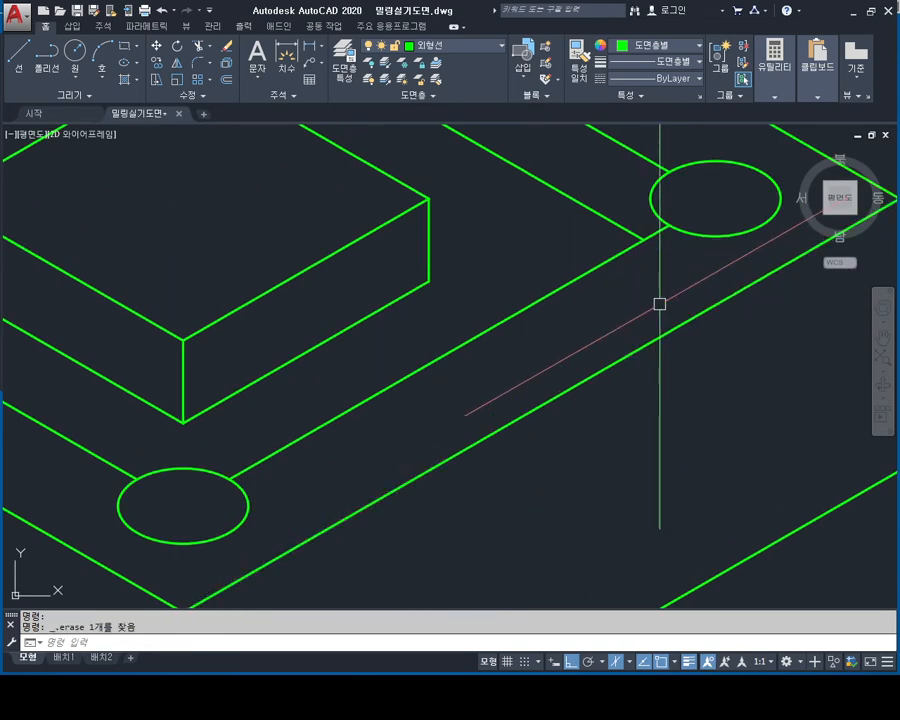
{"action": "scroll", "coordinate": [659, 303], "scroll_direction": "down", "scroll_amount": 4}
{"action": "key", "text": "Escape"}
{"action": "key", "text": "Escape"}
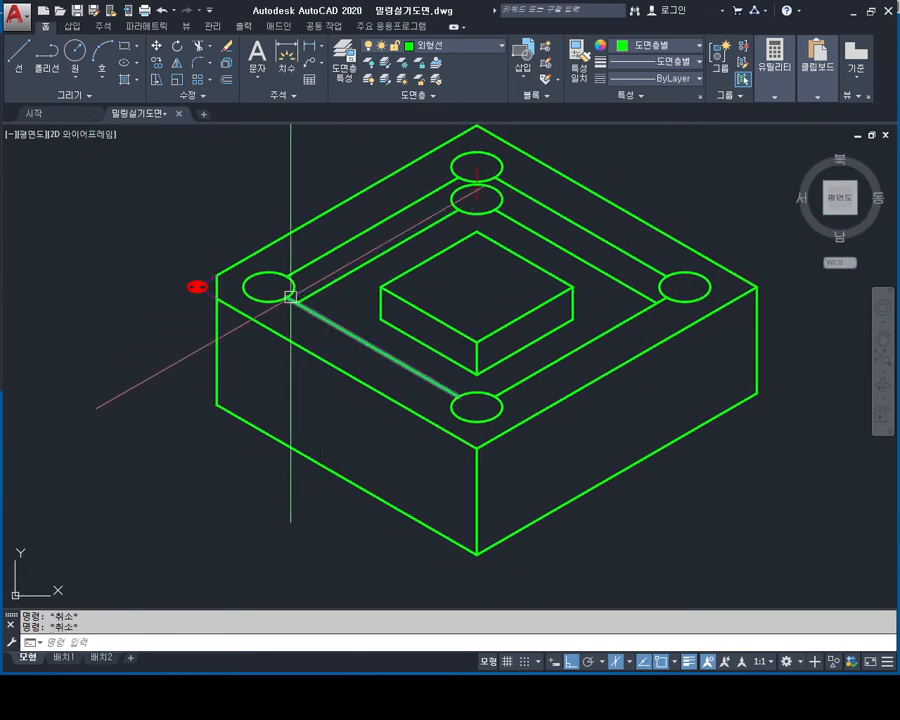
- Trim the pocket-facing arcs of the left and front hole ellipses between the connecting lines
{"action": "type", "text": "tr"}
{"action": "key", "text": "space"}
{"action": "key", "text": "space"}
{"action": "scroll", "coordinate": [287, 290], "scroll_direction": "up", "scroll_amount": 4}
{"action": "left_click", "coordinate": [303, 277]}
{"action": "middle_click_drag", "start_coordinate": [587, 378], "coordinate": [302, 247]}
{"action": "left_click", "coordinate": [456, 425]}
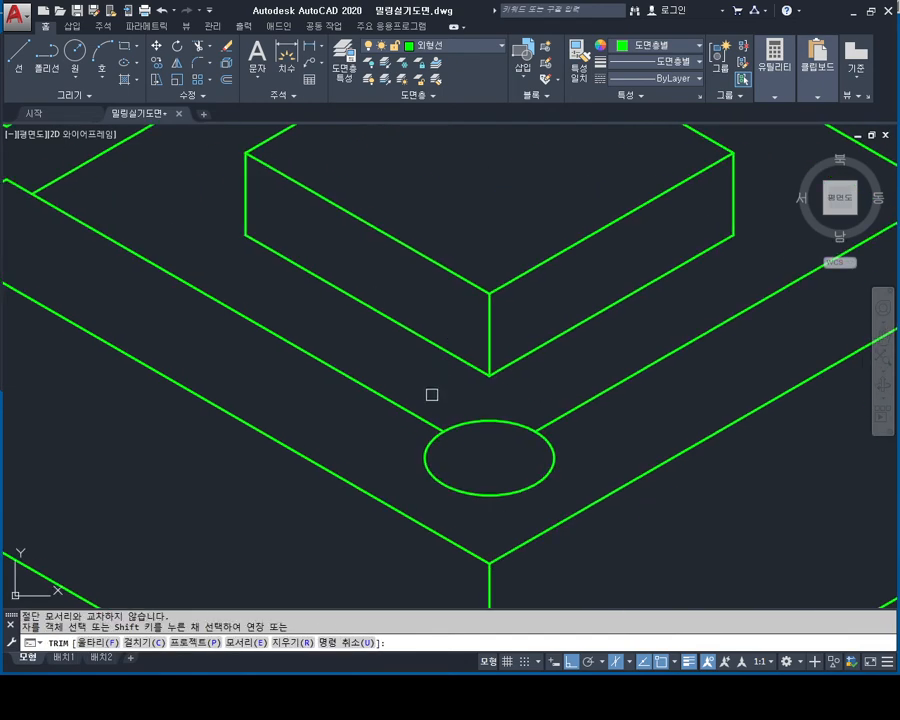
{"action": "left_click", "coordinate": [489, 422]}
{"action": "middle_click_drag", "start_coordinate": [625, 341], "coordinate": [502, 376]}
{"action": "middle_click_drag", "start_coordinate": [612, 314], "coordinate": [530, 352]}
{"action": "middle_click_drag", "start_coordinate": [647, 321], "coordinate": [546, 375]}
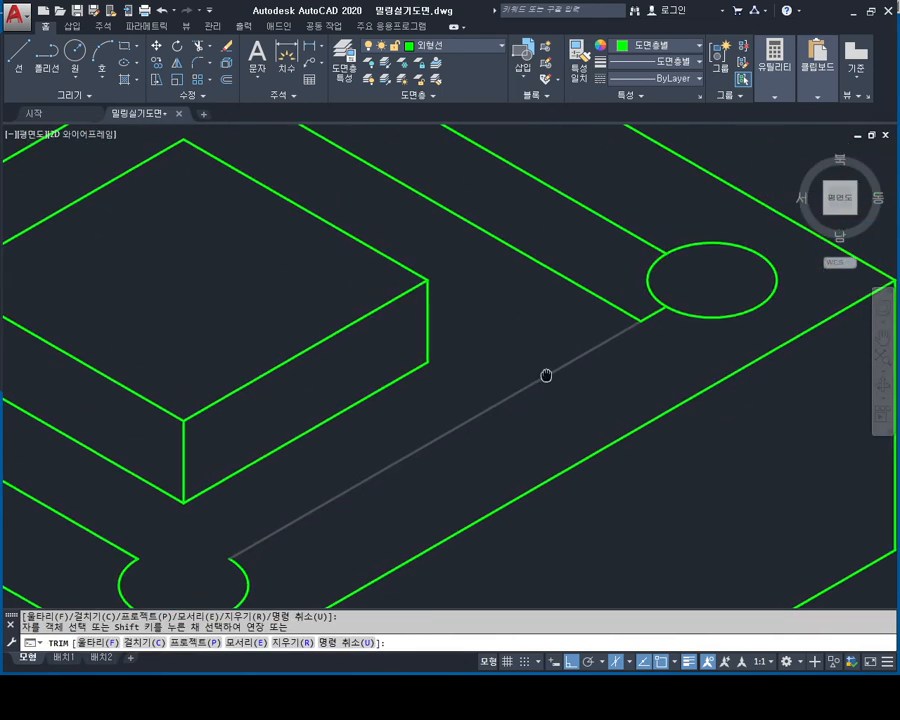
- Trim away the arc of the right corner hole that lies inside the pocket opening
{"action": "key", "text": "space"}
{"action": "key", "text": "space"}
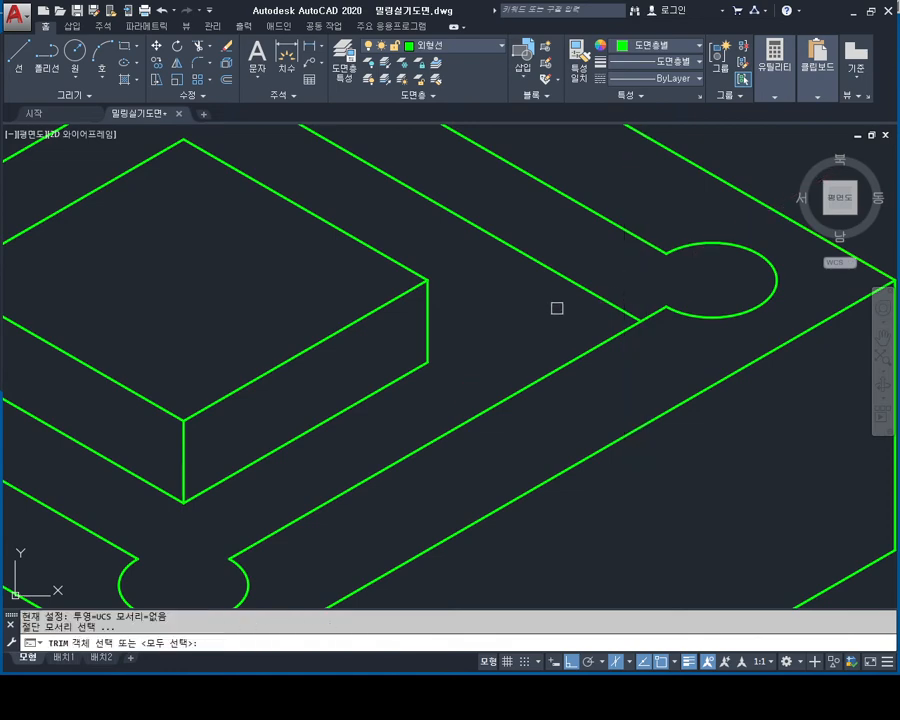
{"action": "scroll", "coordinate": [490, 307], "scroll_direction": "down", "scroll_amount": 2}
{"action": "middle_click_drag", "start_coordinate": [490, 307], "coordinate": [685, 333]}
{"action": "middle_click_drag", "start_coordinate": [161, 303], "coordinate": [265, 313]}
{"action": "scroll", "coordinate": [296, 296], "scroll_direction": "up", "scroll_amount": 2}
{"action": "key", "text": "Escape"}
{"action": "key", "text": "Escape"}
{"action": "key", "text": "Escape"}
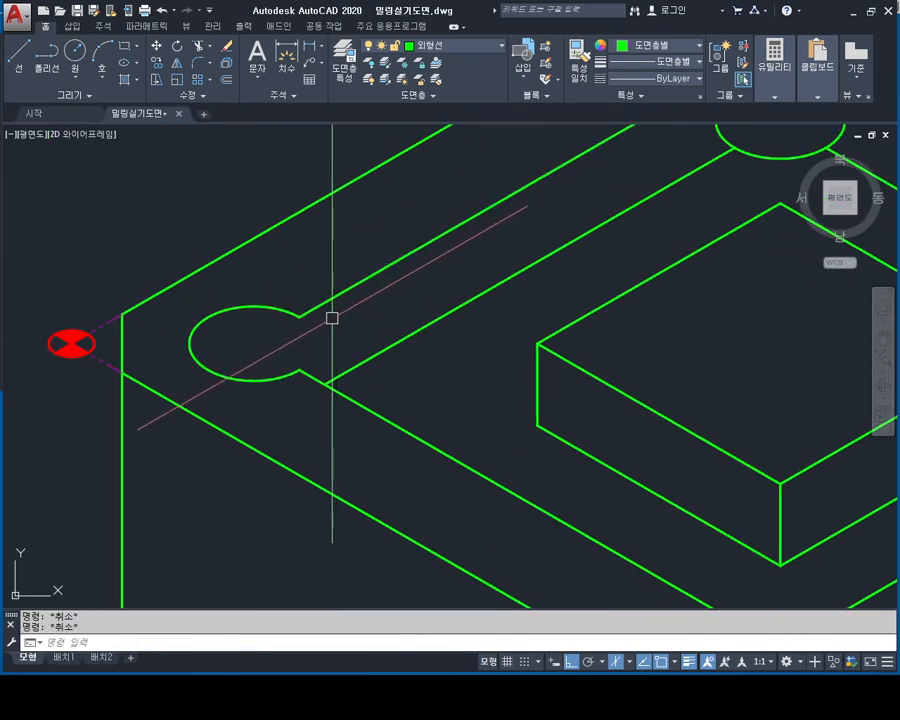
- Draw a vertical line joining the two open arc ends of the left corner hole
{"action": "type", "text": "l"}
{"action": "key", "text": "space"}
{"action": "left_click", "coordinate": [299, 369]}
{"action": "left_click", "coordinate": [379, 323]}
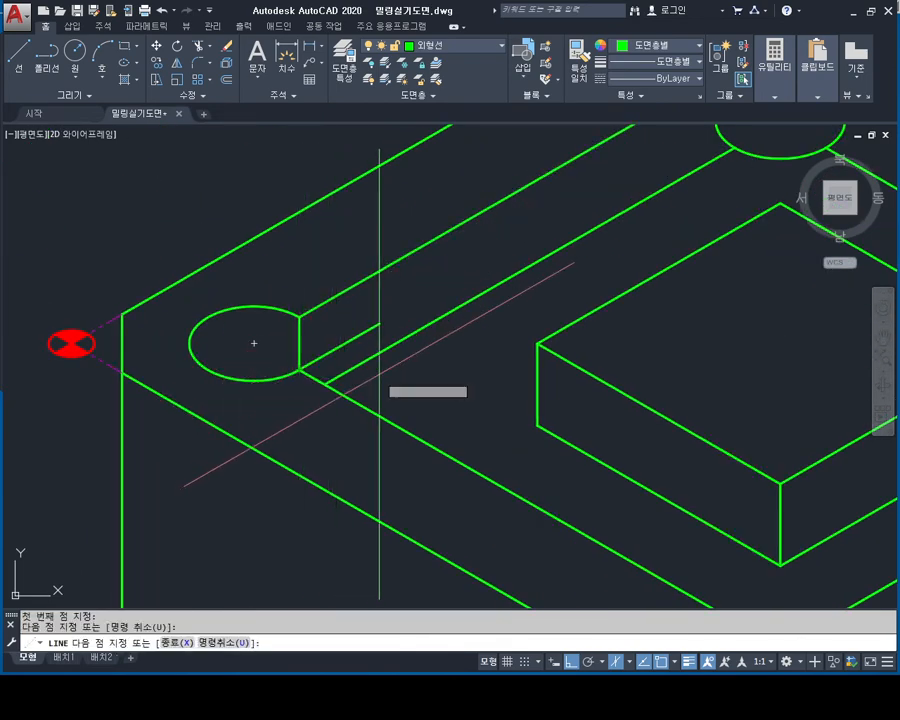
{"action": "key", "text": "Escape"}
- Draw a vertical line joining the two open arc ends of the right corner hole
{"action": "mouse_move", "coordinate": [672, 408]}
{"action": "middle_mouse_down"}
{"action": "mouse_move", "coordinate": [316, 370]}
{"action": "mouse_move", "coordinate": [276, 384]}
{"action": "middle_mouse_up"}
{"action": "type", "text": "l"}
{"action": "key", "text": "space"}
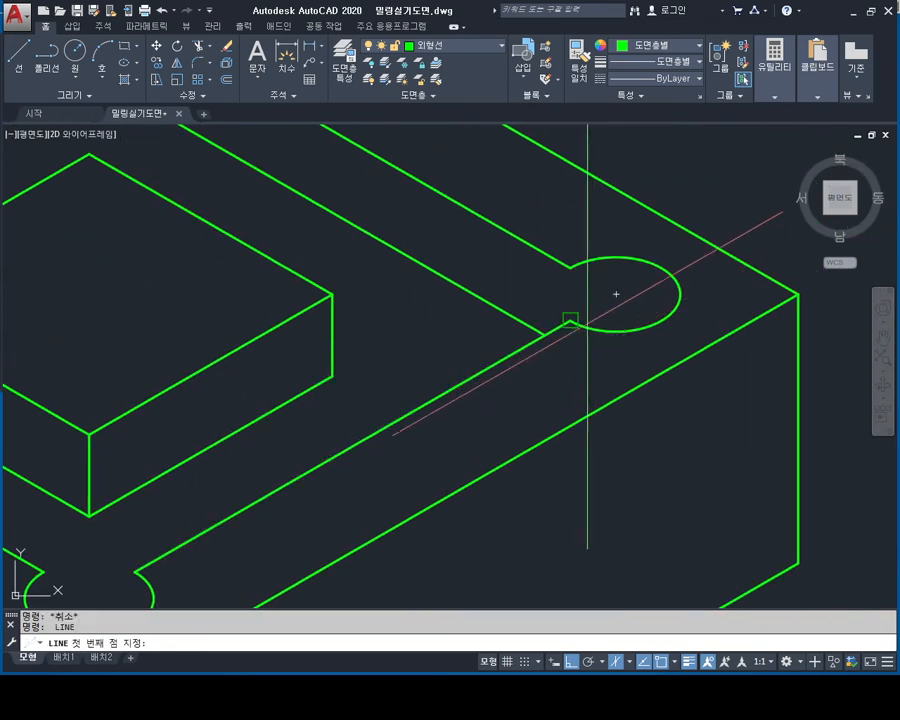
{"action": "left_click", "coordinate": [570, 268]}
{"action": "left_click", "coordinate": [571, 321]}
{"action": "key", "text": "Escape"}
{"action": "key", "text": "Escape"}
- Draw vertical lines down from both open arc ends of the front corner hole, extending past the bottom of its arc
{"action": "scroll", "coordinate": [554, 367], "scroll_direction": "down", "scroll_amount": 2}
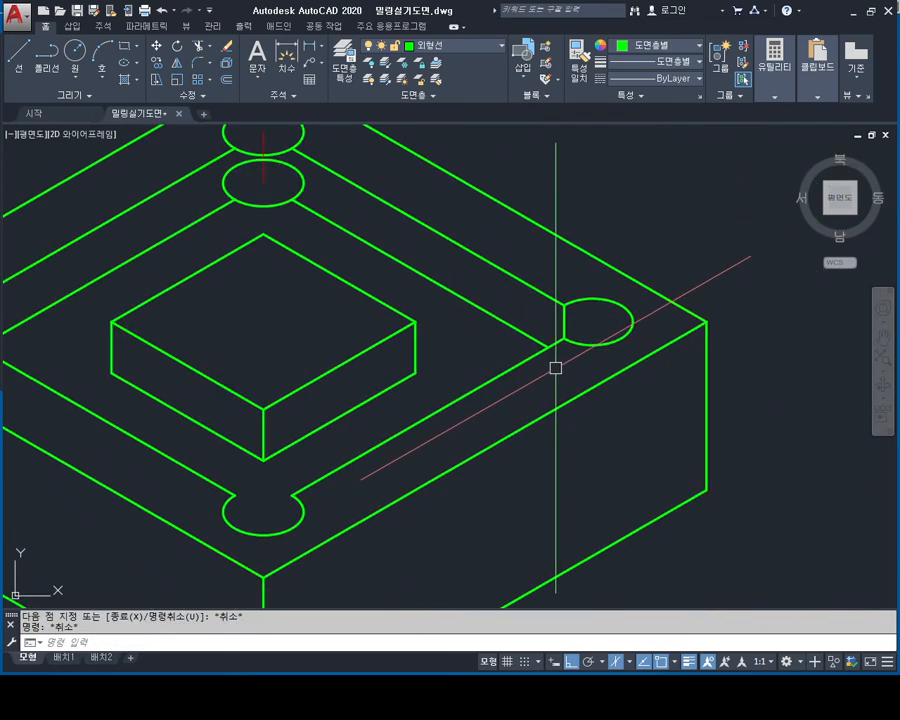
{"action": "middle_click_drag", "start_coordinate": [485, 414], "coordinate": [501, 378]}
{"action": "middle_click_drag", "start_coordinate": [429, 428], "coordinate": [526, 428]}
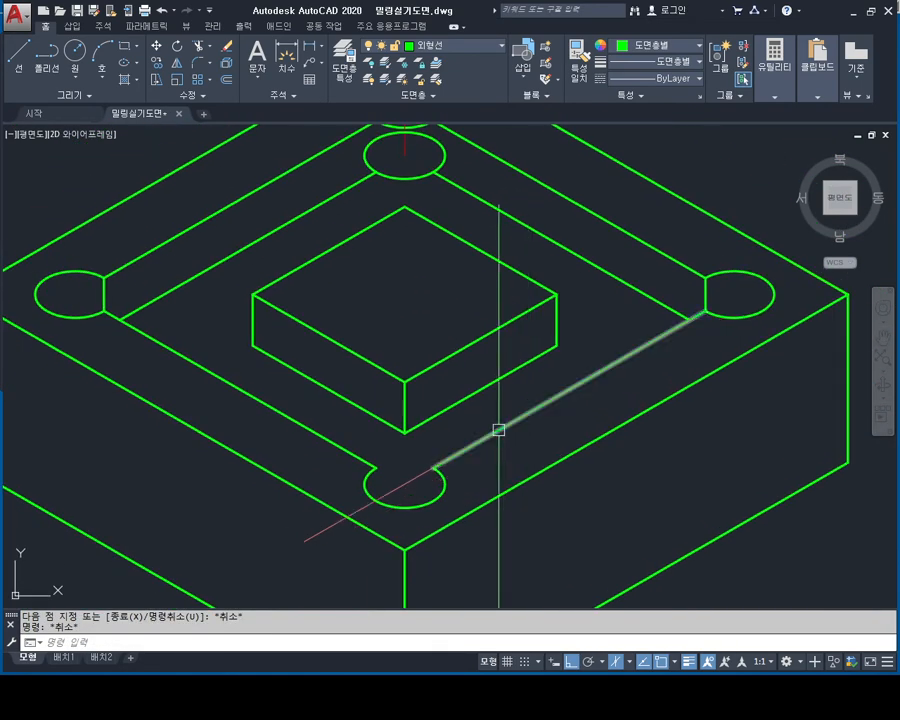
{"action": "middle_click_drag", "start_coordinate": [338, 374], "coordinate": [403, 385]}
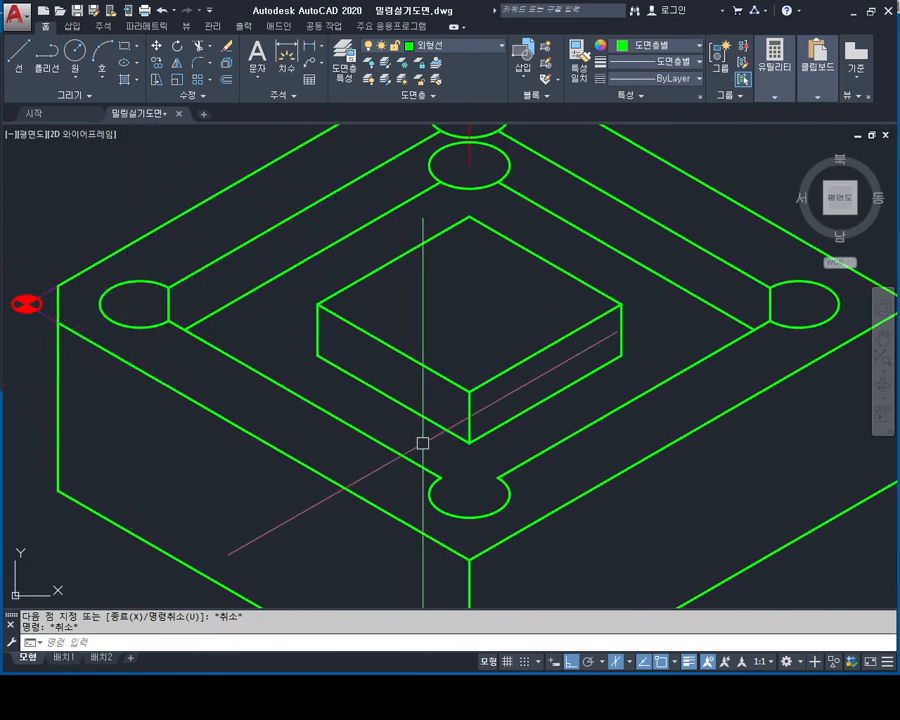
{"action": "middle_click_drag", "start_coordinate": [420, 438], "coordinate": [384, 371]}
{"action": "scroll", "coordinate": [388, 406], "scroll_direction": "up", "scroll_amount": 2}
{"action": "type", "text": "l"}
{"action": "key", "text": "Return"}
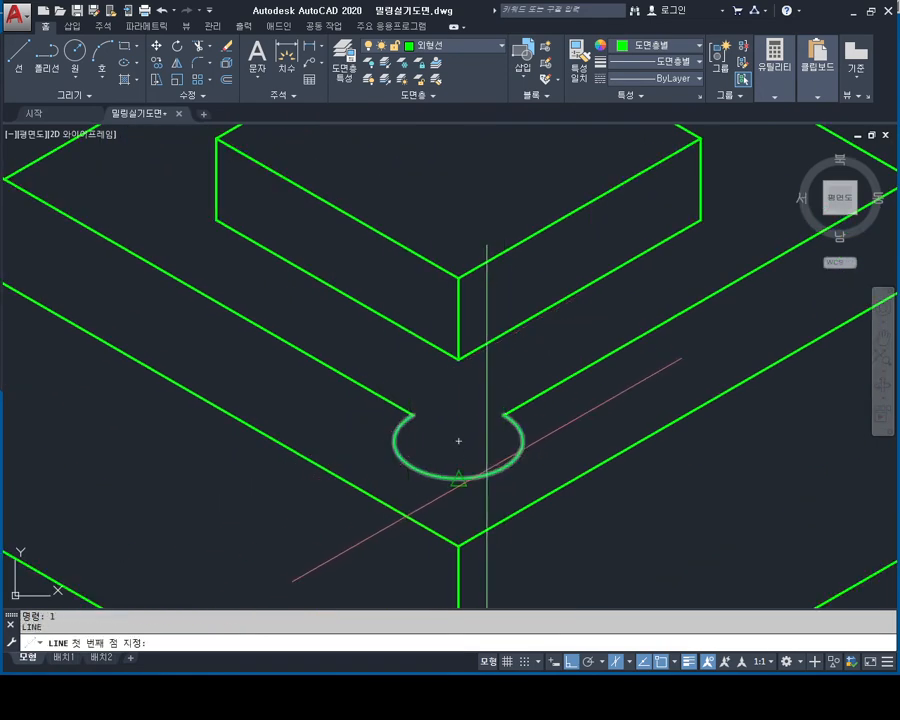
{"action": "left_click", "coordinate": [413, 414]}
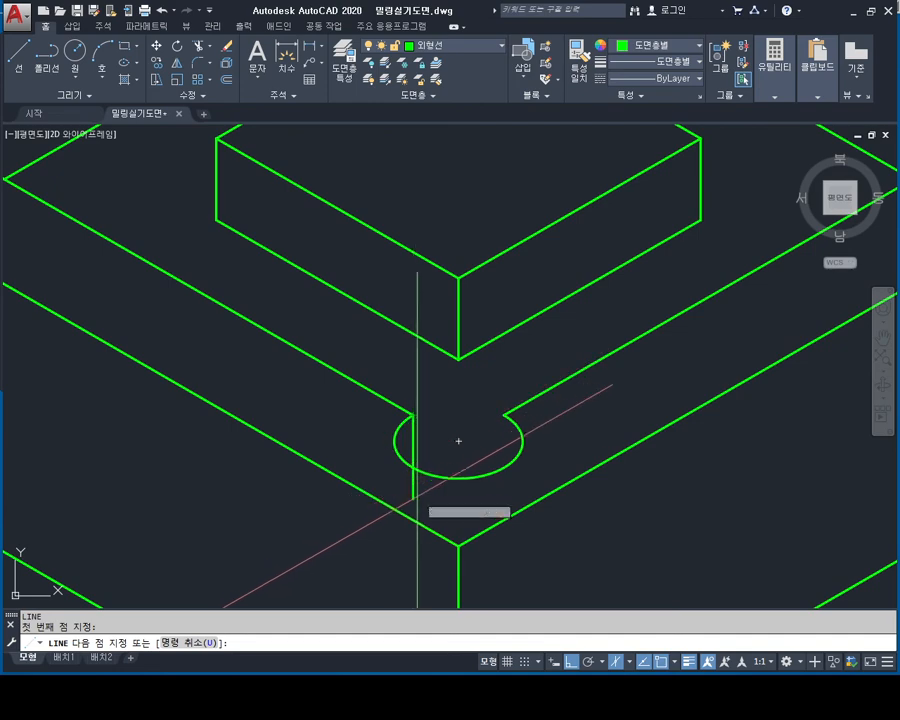
{"action": "left_click", "coordinate": [440, 502]}
{"action": "key", "text": "Escape"}
{"action": "key", "text": "space"}
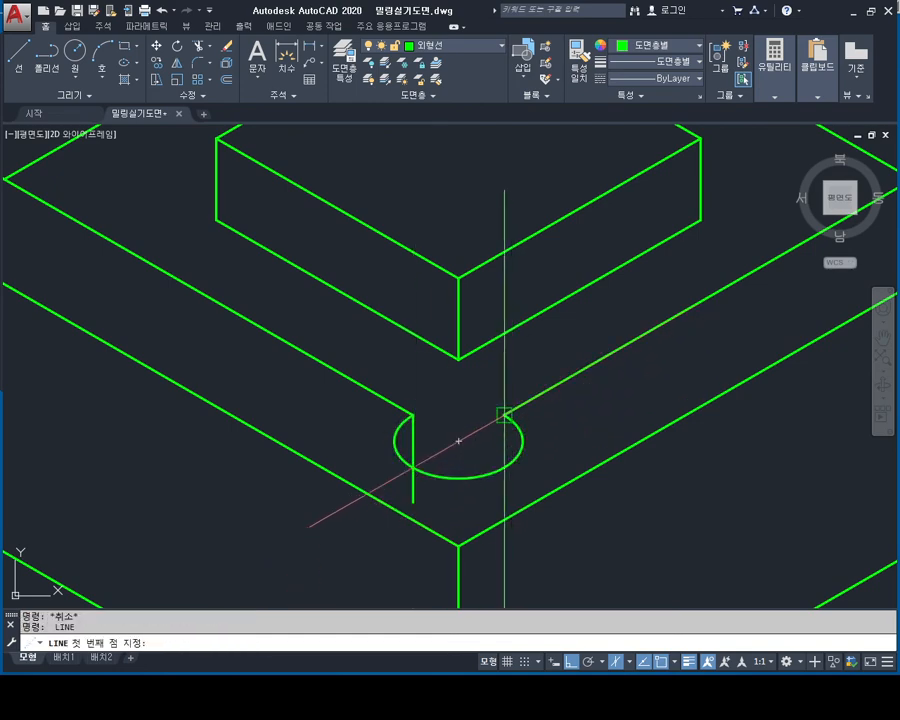
{"action": "left_click", "coordinate": [504, 414]}
{"action": "key", "text": "Escape"}
- Trim the parts of the two vertical lines that extend below the front corner hole's arc
{"action": "type", "text": "tr"}
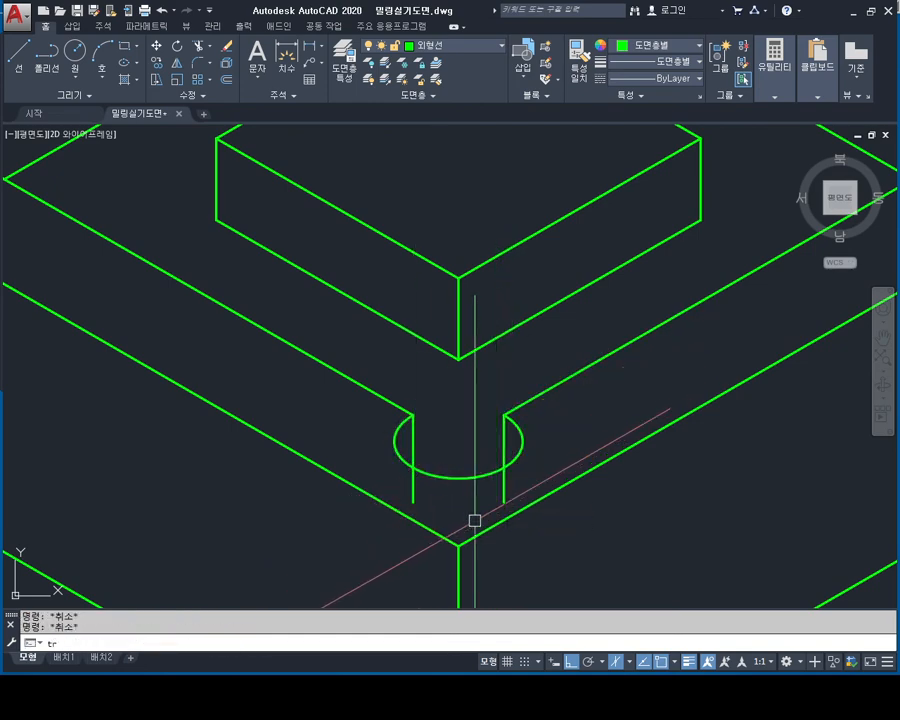
{"action": "key", "text": "Return"}
{"action": "key", "text": "Escape"}
{"action": "scroll", "coordinate": [523, 492], "scroll_direction": "down", "scroll_amount": 3}
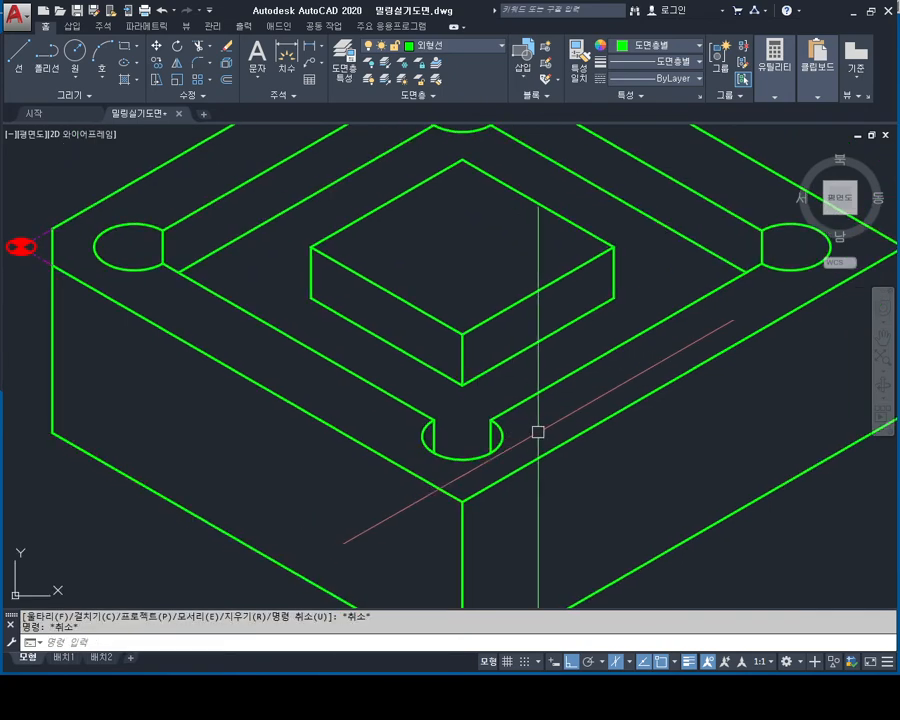
- Trim the back corner hole's upper ellipse between the pocket edges and remove the lower ellipse's arc above its pocket edges
{"action": "middle_click_drag", "start_coordinate": [538, 404], "coordinate": [556, 462]}
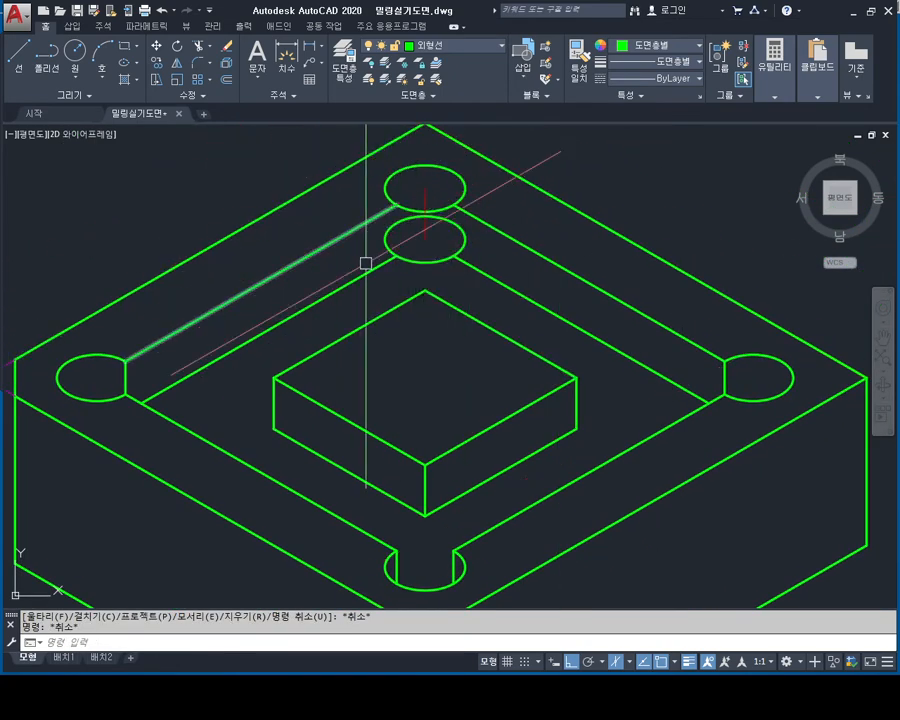
{"action": "scroll", "coordinate": [366, 214], "scroll_direction": "down", "scroll_amount": 2}
{"action": "scroll", "coordinate": [198, 335], "scroll_direction": "up", "scroll_amount": 2}
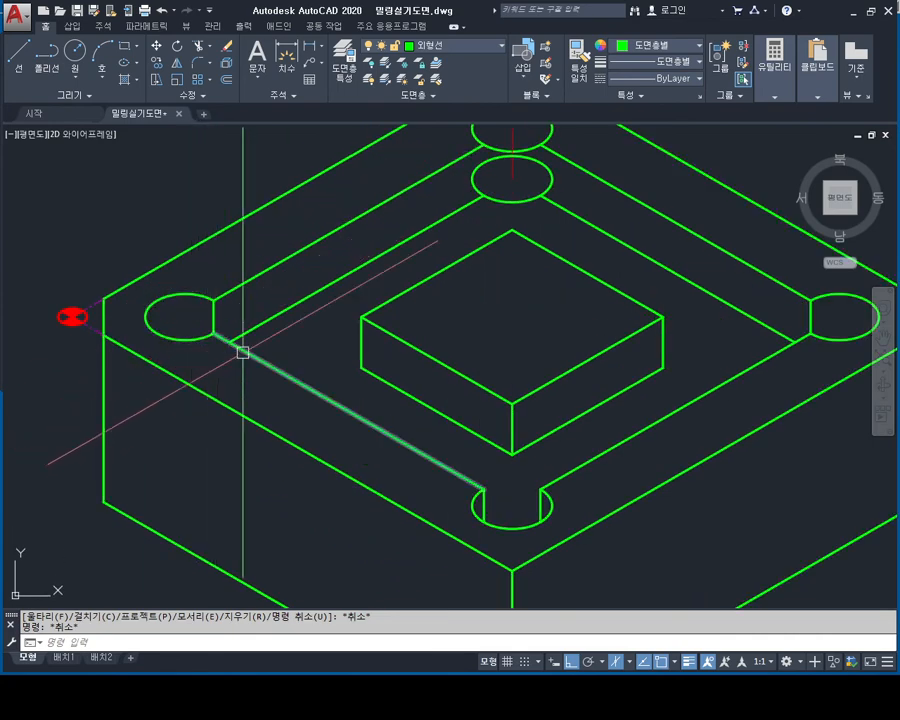
{"action": "middle_click_drag", "start_coordinate": [583, 469], "coordinate": [564, 423]}
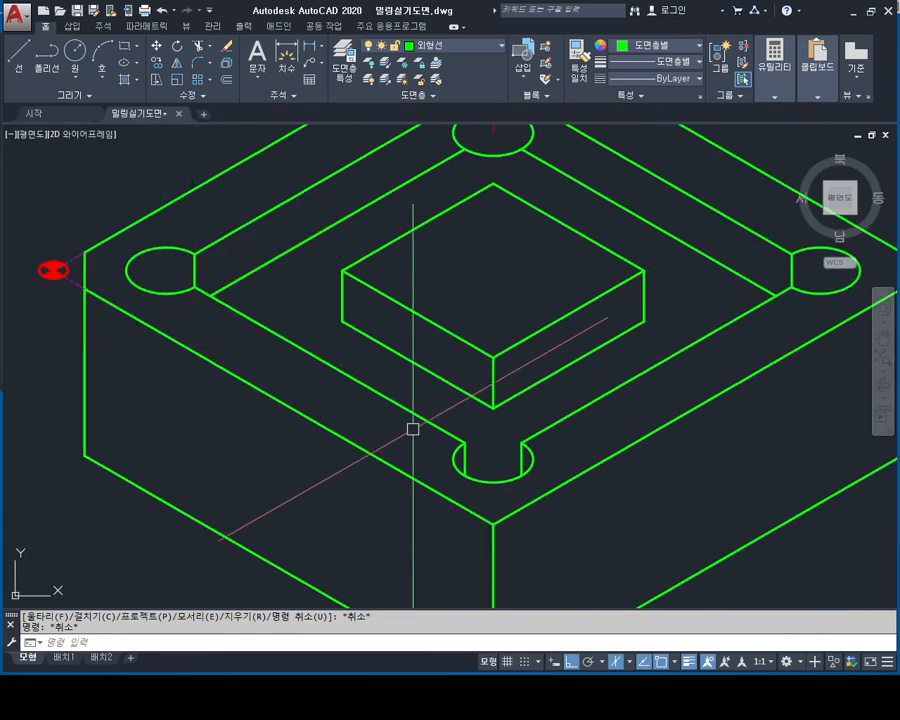
{"action": "middle_click_drag", "start_coordinate": [471, 429], "coordinate": [454, 456]}
{"action": "middle_click_drag", "start_coordinate": [729, 307], "coordinate": [725, 320]}
{"action": "middle_click_drag", "start_coordinate": [536, 337], "coordinate": [534, 375]}
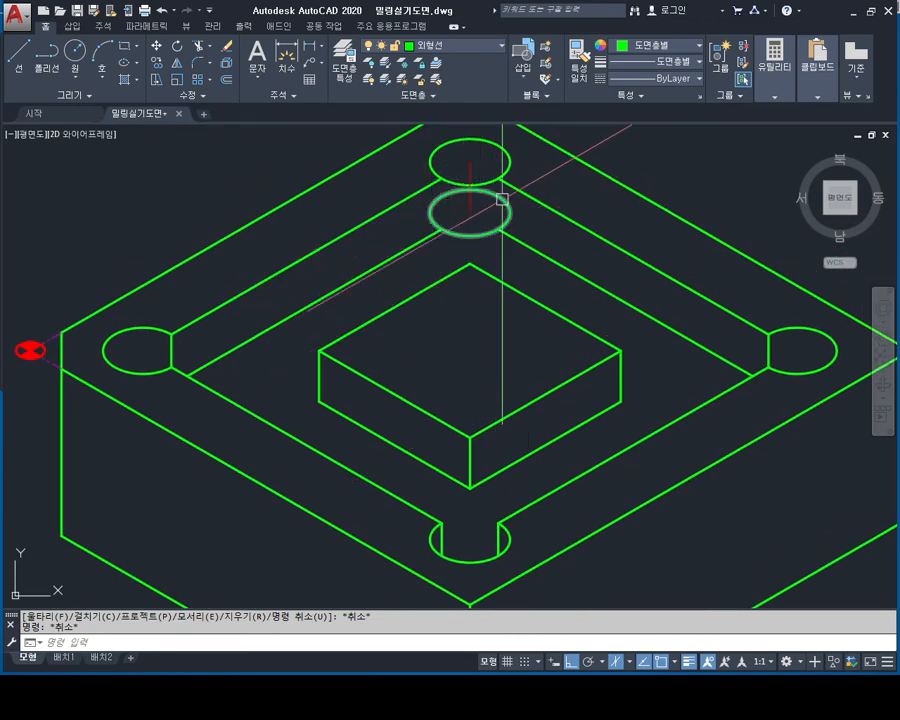
{"action": "scroll", "coordinate": [480, 240], "scroll_direction": "up", "scroll_amount": 3}
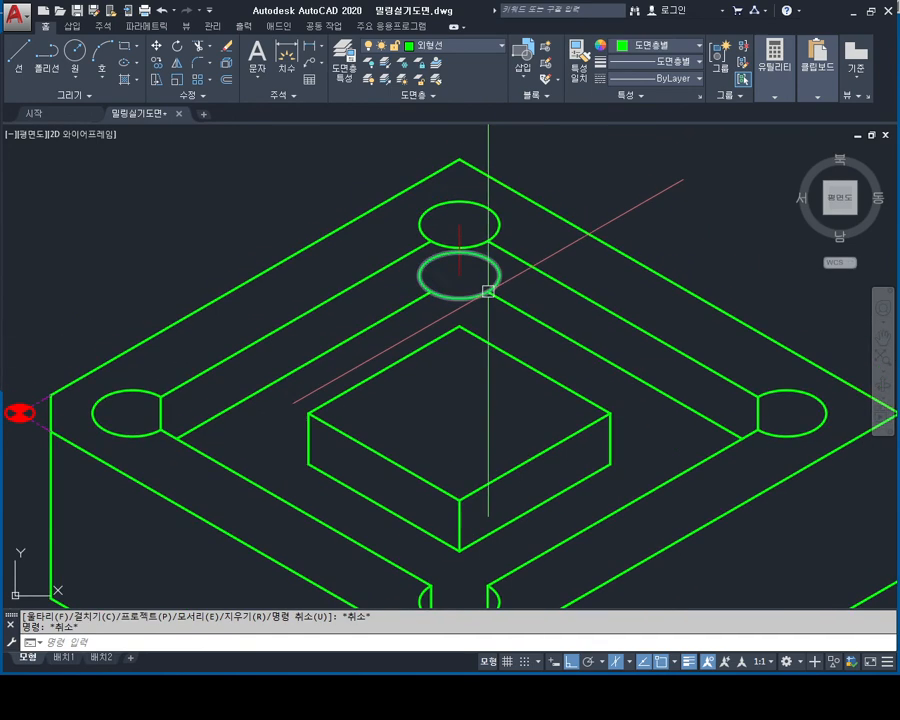
{"action": "key", "text": "Escape"}
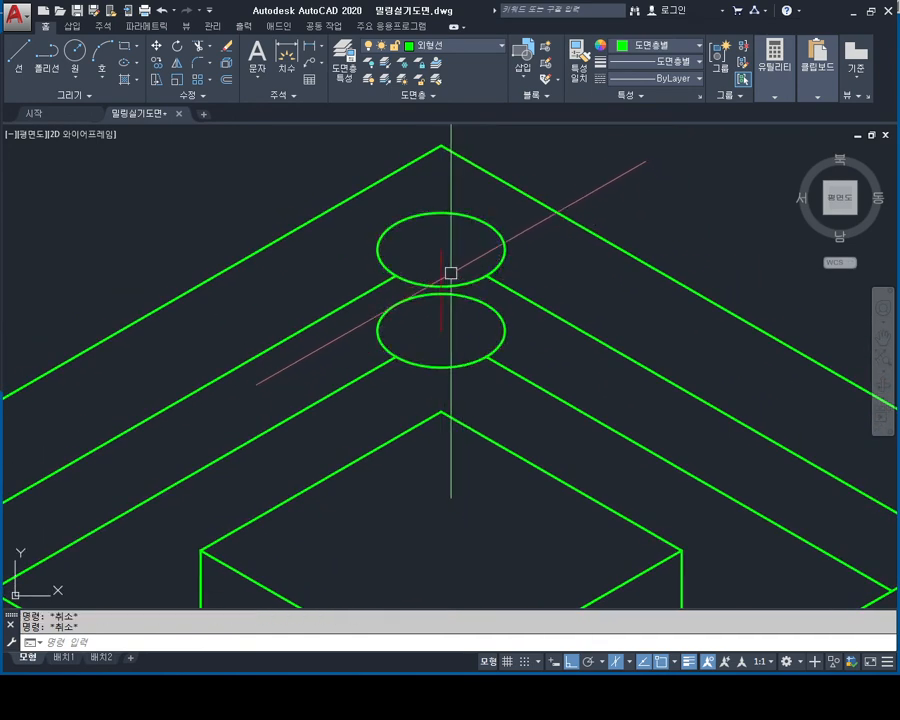
{"action": "type", "text": "tr"}
{"action": "key", "text": "Return"}
{"action": "key", "text": "Return"}
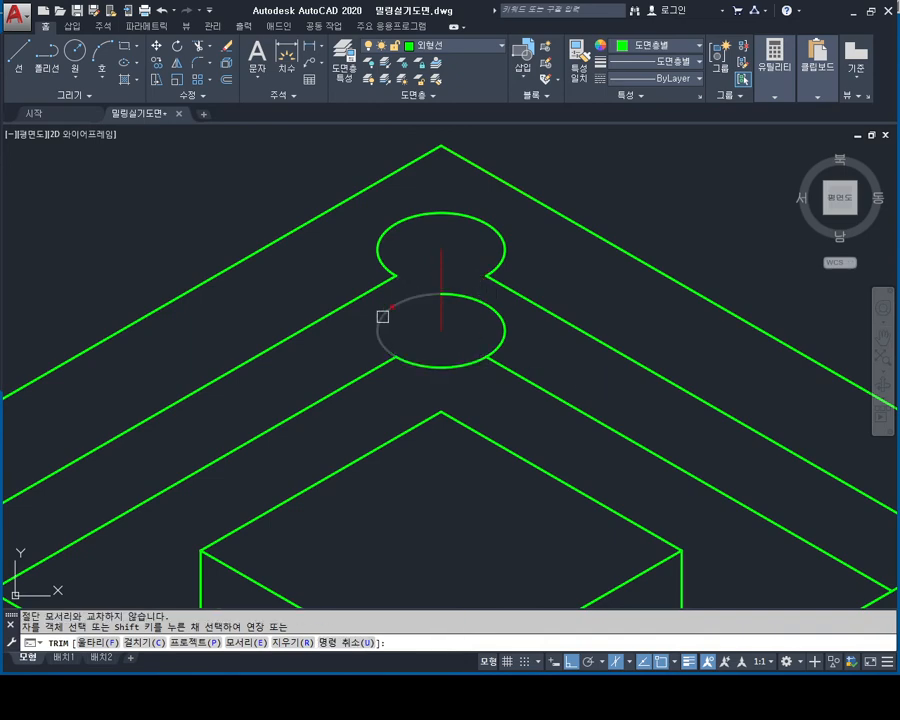
{"action": "left_click", "coordinate": [501, 325]}
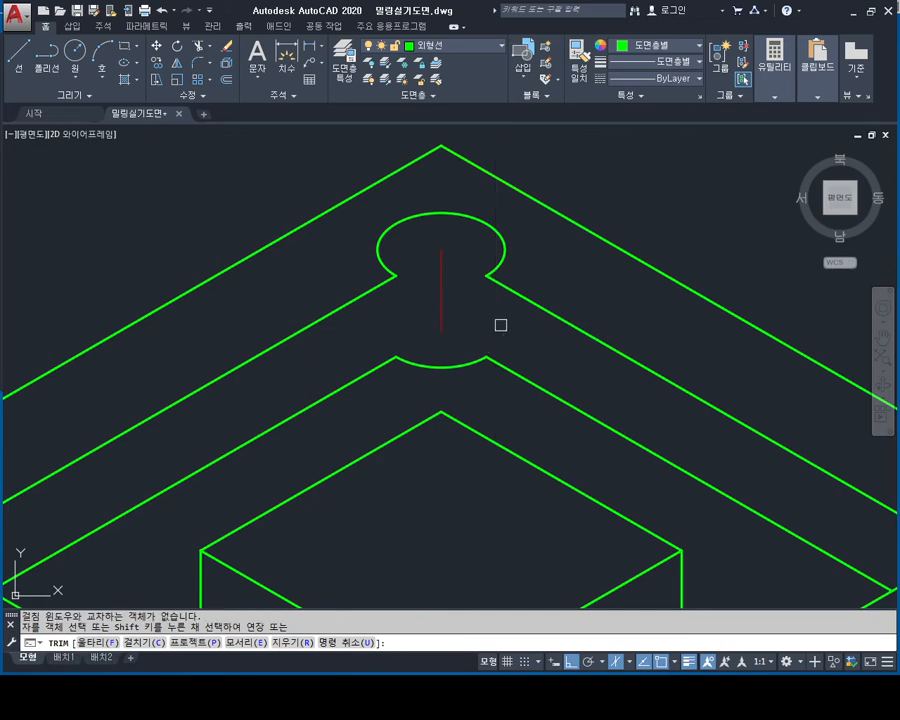
{"action": "key", "text": "Escape"}
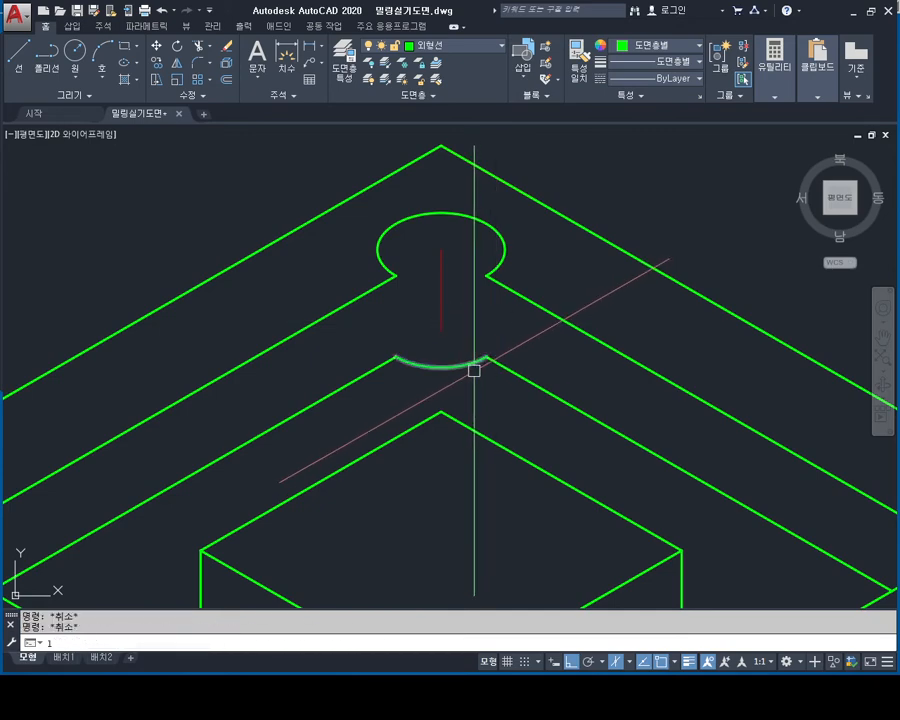
- Draw two vertical lines connecting the upper and lower arc ends of the back corner hole
{"action": "type", "text": "l"}
{"action": "key", "text": "Return"}
{"action": "left_click", "coordinate": [397, 275]}
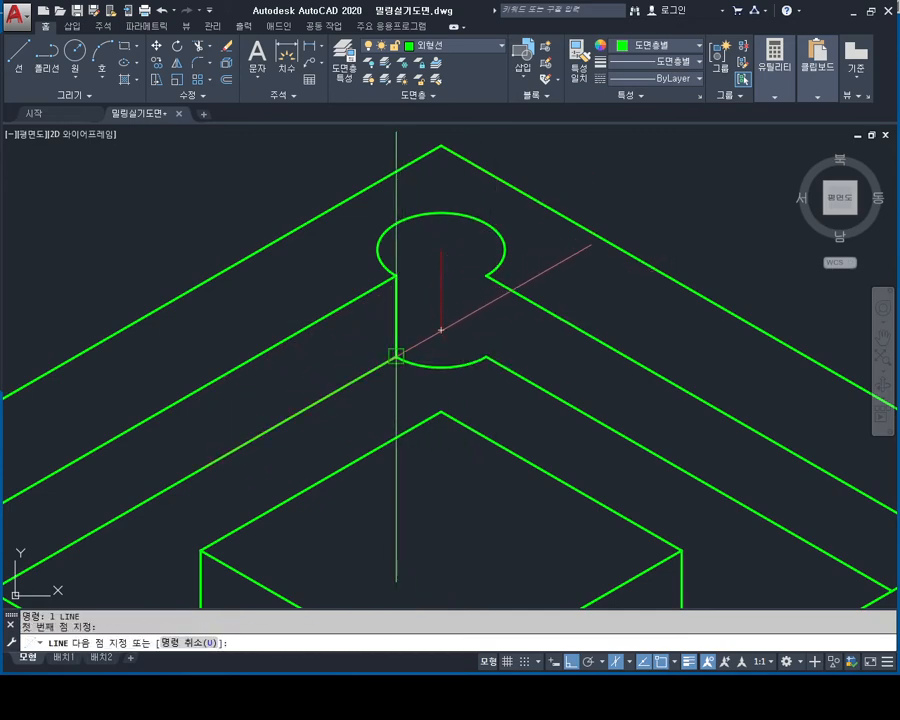
{"action": "left_click", "coordinate": [397, 357]}
{"action": "key", "text": "Return"}
{"action": "key", "text": "Return"}
{"action": "left_click", "coordinate": [487, 274]}
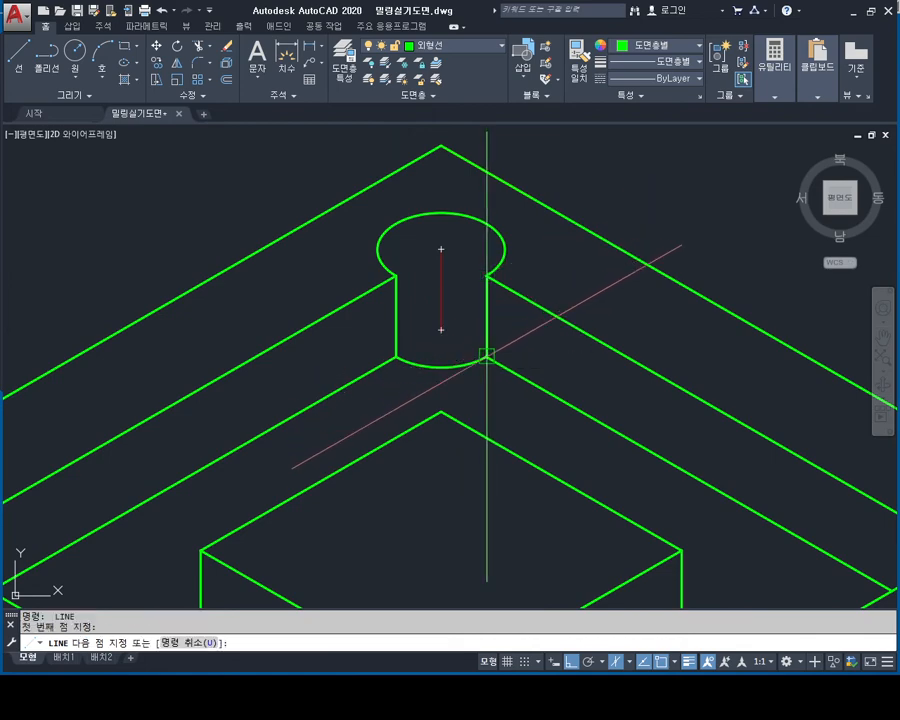
{"action": "left_click", "coordinate": [487, 357]}
{"action": "key", "text": "Escape"}
{"action": "key", "text": "Escape"}
- Check the corner holes and pocket edges of the isometric view against the dimensioned plan view
{"action": "middle_click_drag", "start_coordinate": [555, 433], "coordinate": [574, 378]}
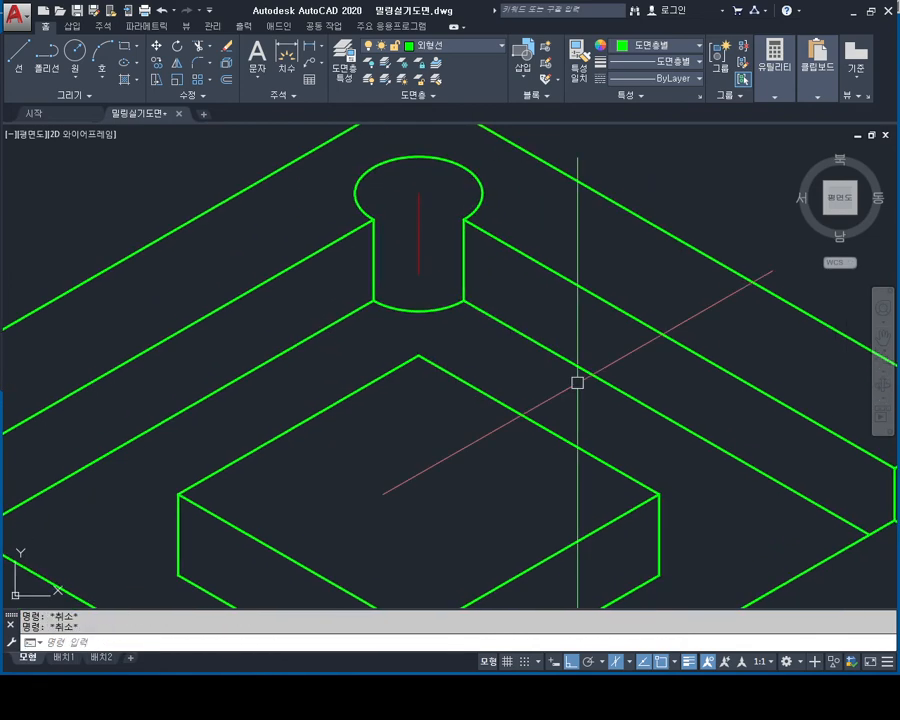
{"action": "scroll", "coordinate": [592, 382], "scroll_direction": "down", "scroll_amount": 3}
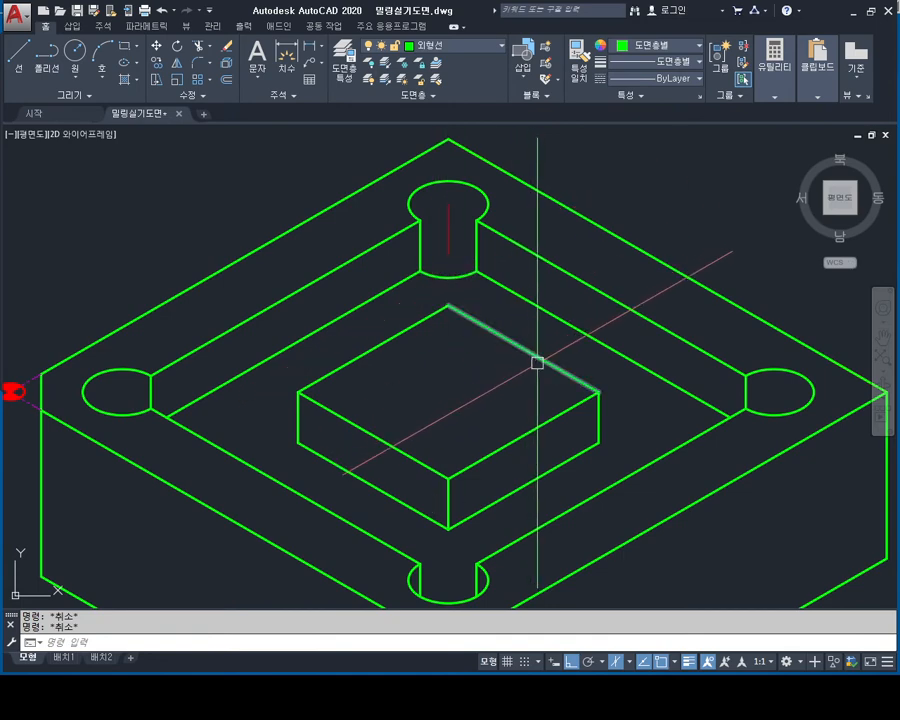
{"action": "scroll", "coordinate": [532, 340], "scroll_direction": "down", "scroll_amount": 1}
{"action": "scroll", "coordinate": [534, 341], "scroll_direction": "down", "scroll_amount": 1}
{"action": "middle_click_drag", "start_coordinate": [535, 342], "coordinate": [521, 326]}
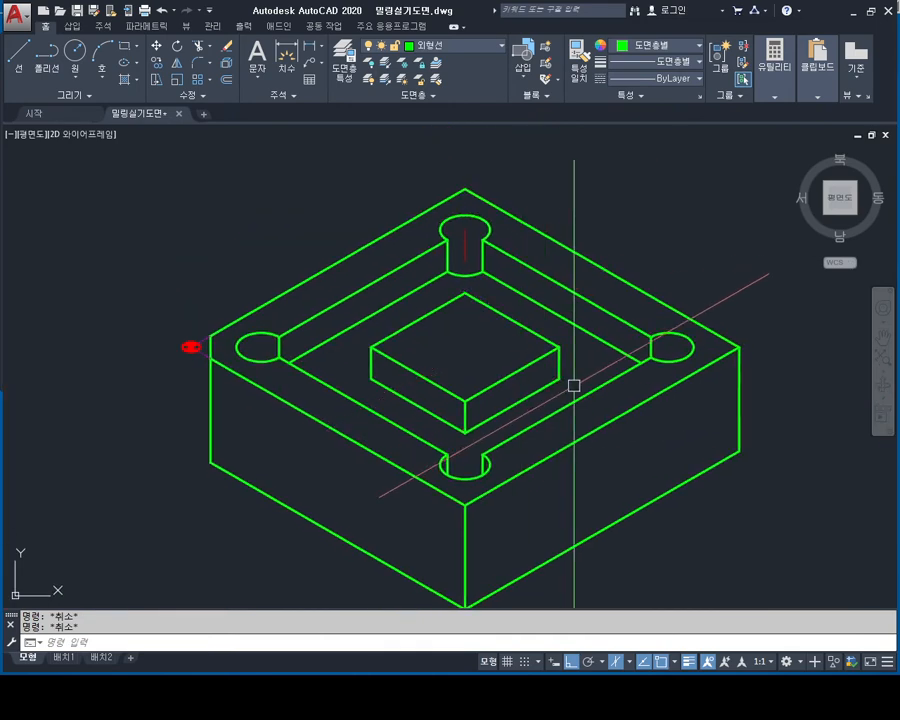
{"action": "middle_click_drag", "start_coordinate": [574, 386], "coordinate": [567, 366]}
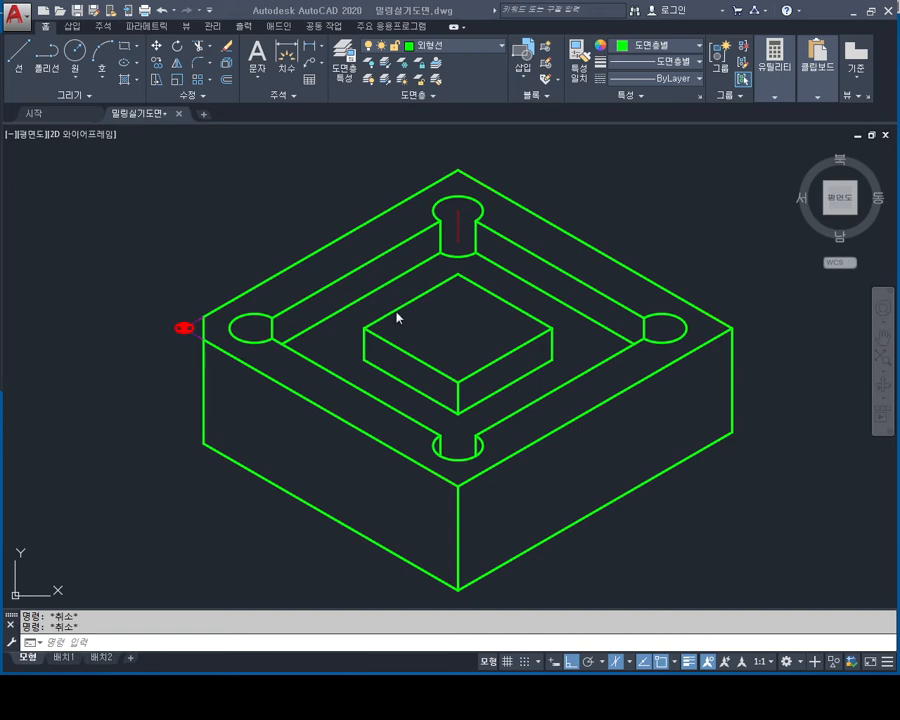
{"action": "scroll", "coordinate": [408, 301], "scroll_direction": "down", "scroll_amount": 5}
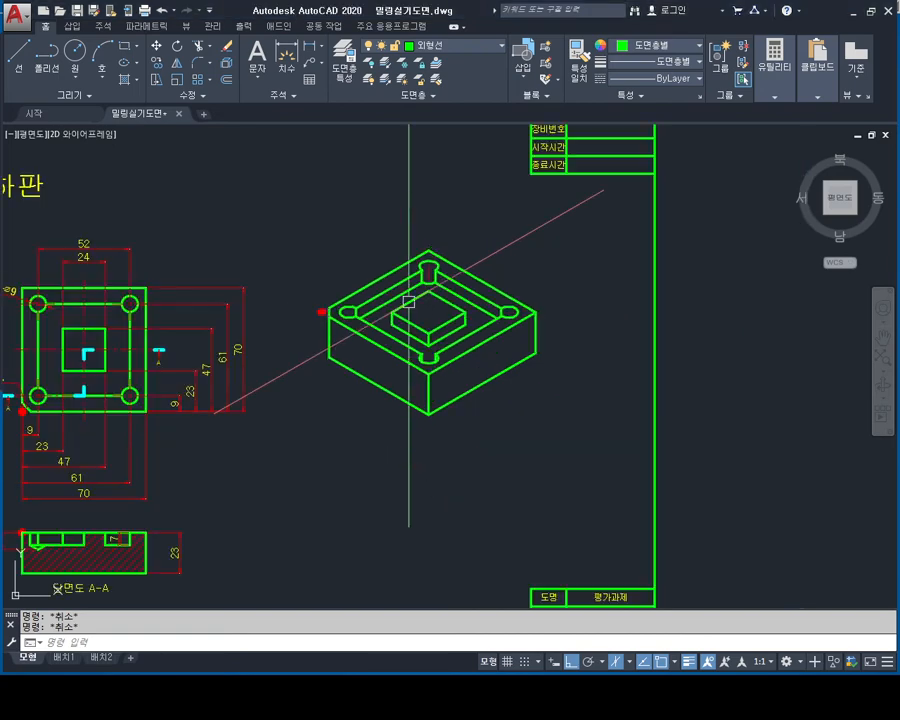
{"action": "middle_click_drag", "start_coordinate": [321, 322], "coordinate": [468, 321]}
{"action": "middle_click_drag", "start_coordinate": [224, 399], "coordinate": [386, 272]}
{"action": "middle_click_drag", "start_coordinate": [538, 285], "coordinate": [448, 360]}
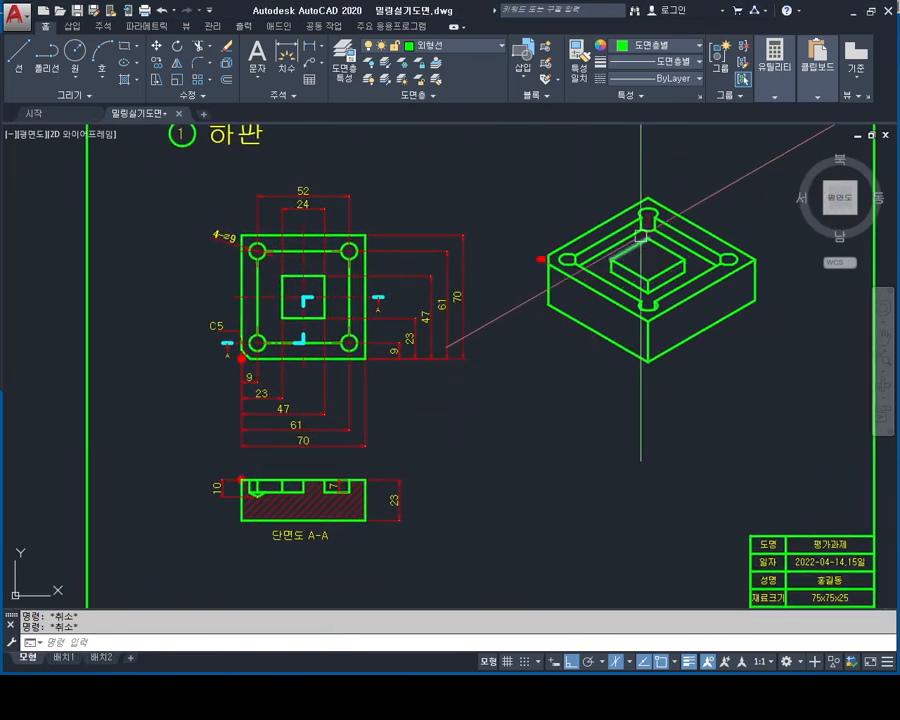
{"action": "scroll", "coordinate": [645, 230], "scroll_direction": "up", "scroll_amount": 4}
{"action": "middle_click_drag", "start_coordinate": [652, 217], "coordinate": [557, 275]}
{"action": "scroll", "coordinate": [626, 297], "scroll_direction": "up", "scroll_amount": 2}
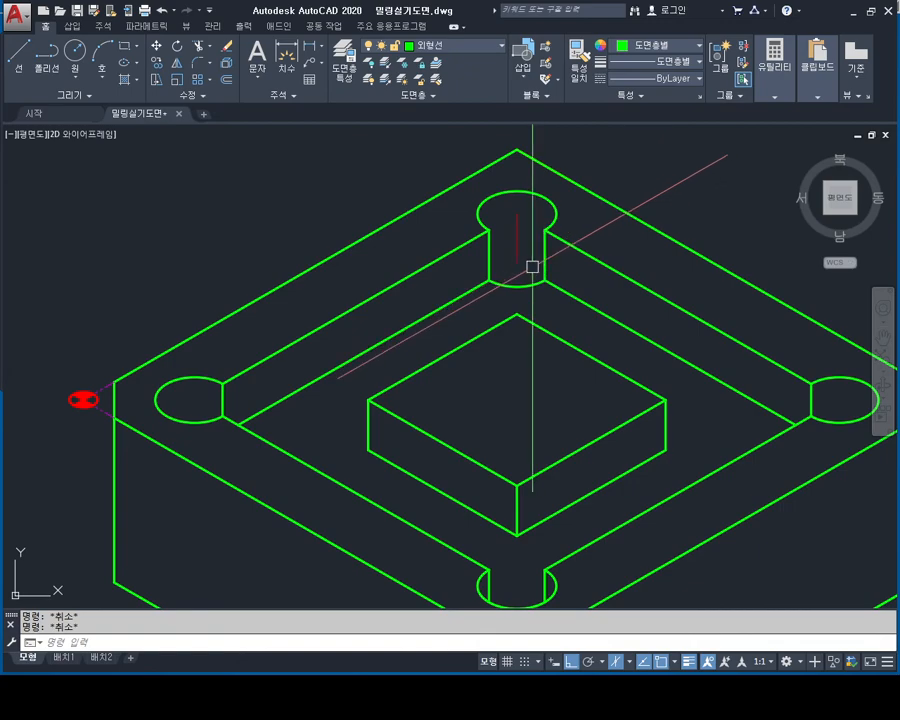
{"action": "scroll", "coordinate": [532, 270], "scroll_direction": "down", "scroll_amount": 5}
{"action": "scroll", "coordinate": [643, 291], "scroll_direction": "up", "scroll_amount": 8}
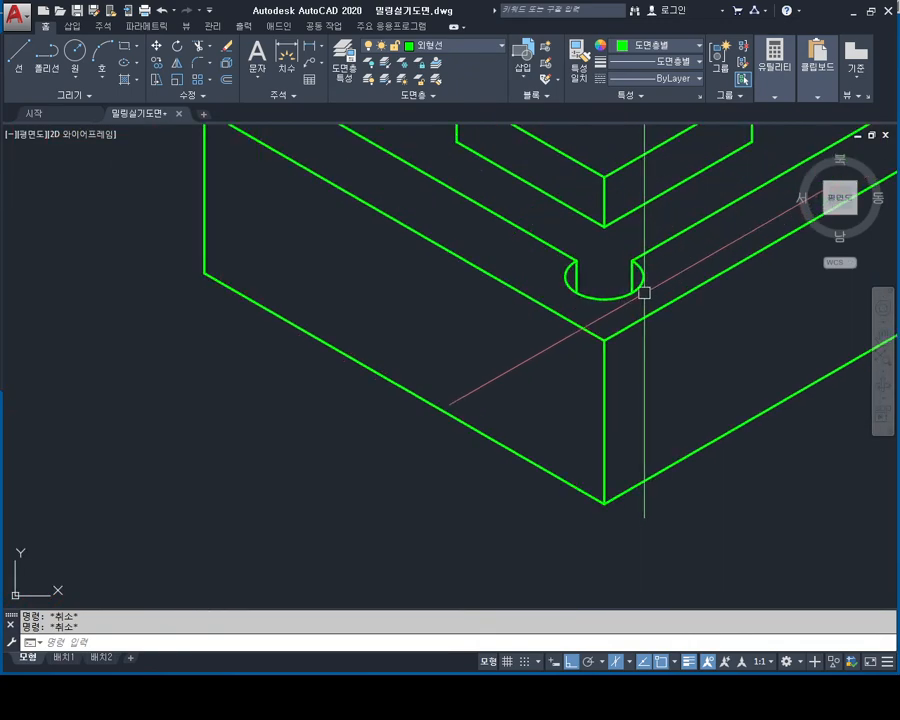
{"action": "middle_click_drag", "start_coordinate": [616, 302], "coordinate": [564, 573]}
{"action": "middle_click_drag", "start_coordinate": [564, 385], "coordinate": [564, 494]}
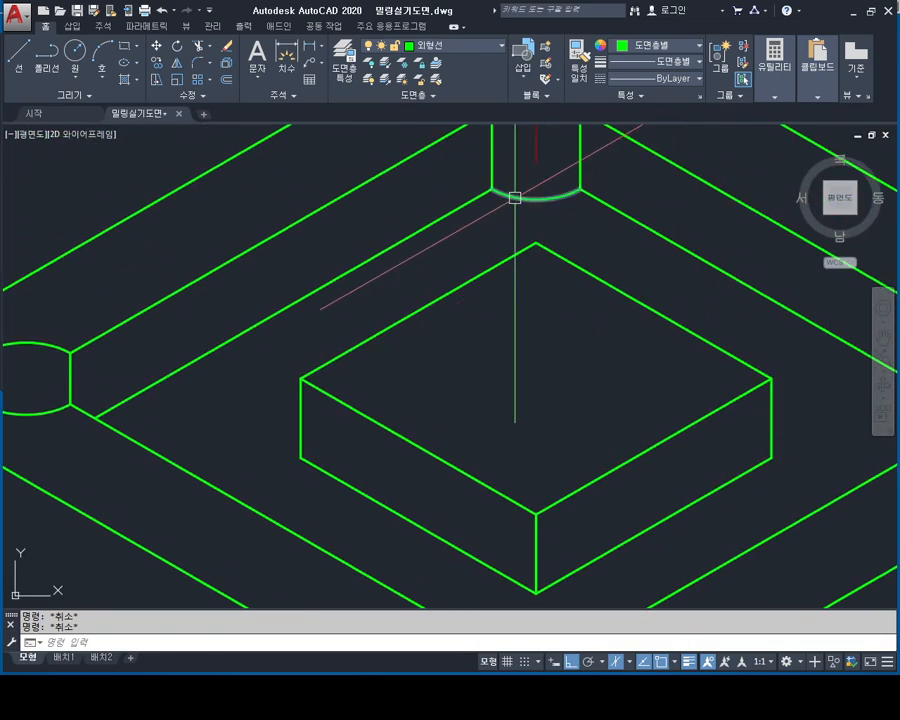
{"action": "middle_click_drag", "start_coordinate": [541, 180], "coordinate": [512, 207]}
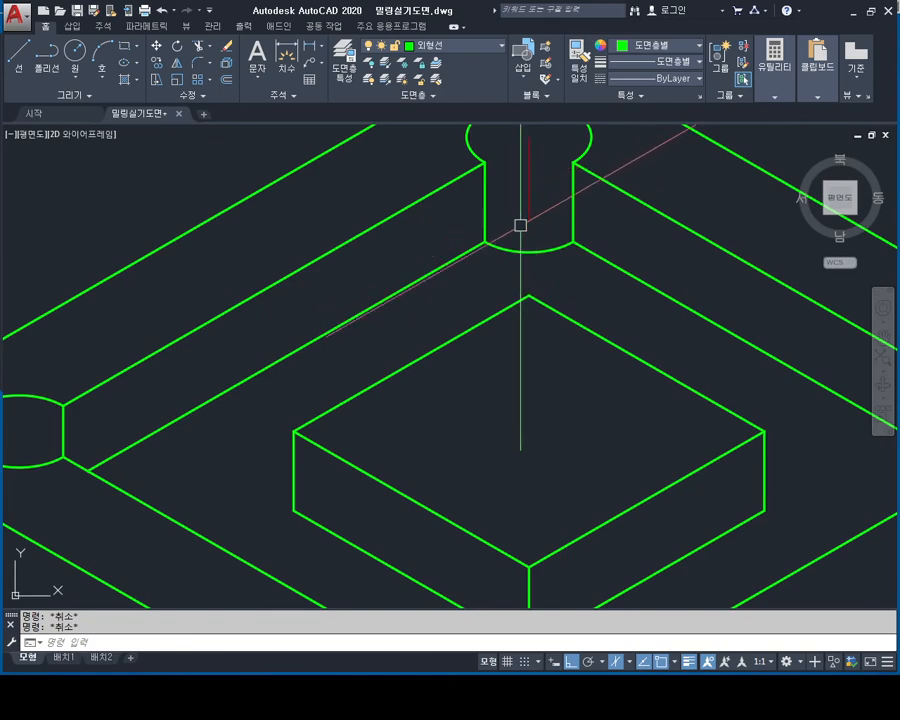
- Measure the vertical depth of the left hole wall in section A-A, from the top surface to the pocket floor
{"action": "scroll", "coordinate": [520, 225], "scroll_direction": "down", "scroll_amount": 6}
{"action": "middle_click_drag", "start_coordinate": [436, 372], "coordinate": [755, 218]}
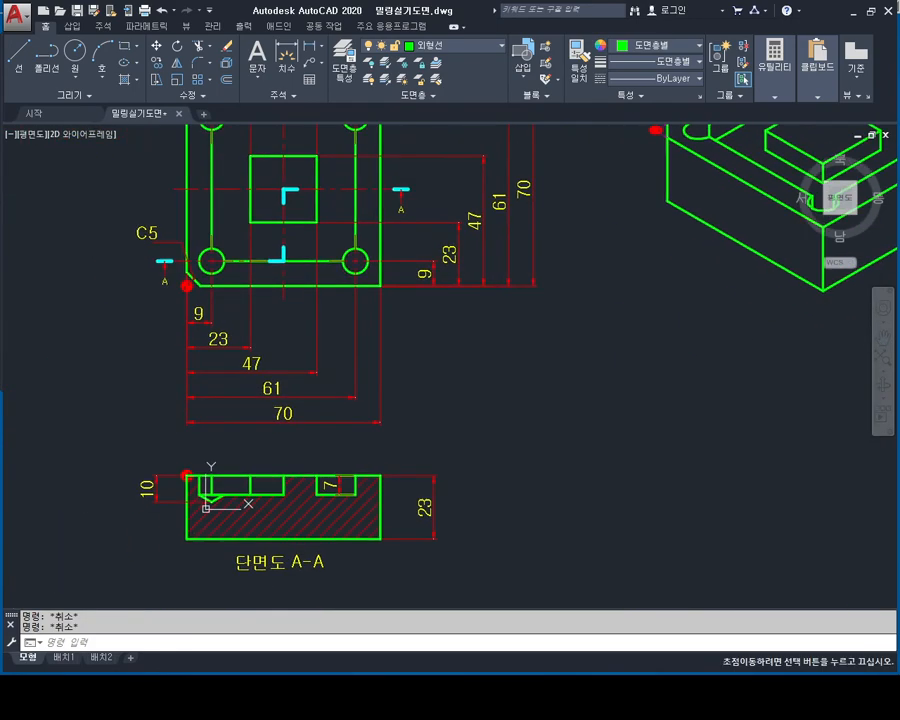
{"action": "middle_click_drag", "start_coordinate": [382, 435], "coordinate": [462, 324]}
{"action": "scroll", "coordinate": [291, 381], "scroll_direction": "up", "scroll_amount": 8}
{"action": "mouse_move", "coordinate": [302, 368]}
{"action": "middle_mouse_down"}
{"action": "mouse_move", "coordinate": [347, 349]}
{"action": "mouse_move", "coordinate": [377, 355]}
{"action": "mouse_move", "coordinate": [363, 371]}
{"action": "mouse_move", "coordinate": [419, 404]}
{"action": "middle_mouse_up"}
{"action": "scroll", "coordinate": [355, 345], "scroll_direction": "down", "scroll_amount": 2}
{"action": "scroll", "coordinate": [353, 353], "scroll_direction": "up", "scroll_amount": 2}
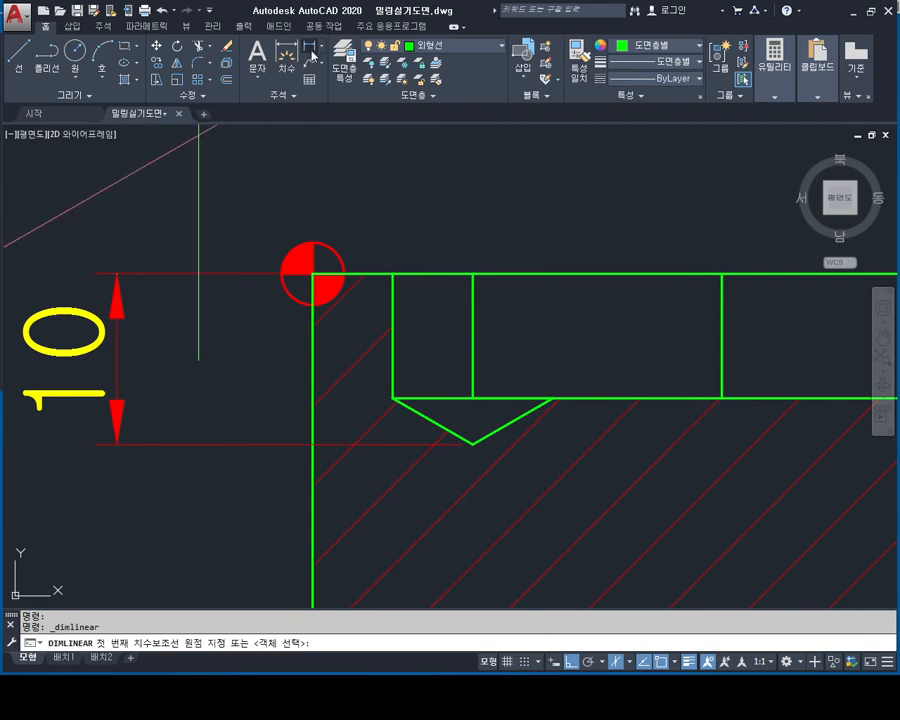
{"action": "left_click", "coordinate": [392, 273]}
{"action": "left_click", "coordinate": [392, 398]}
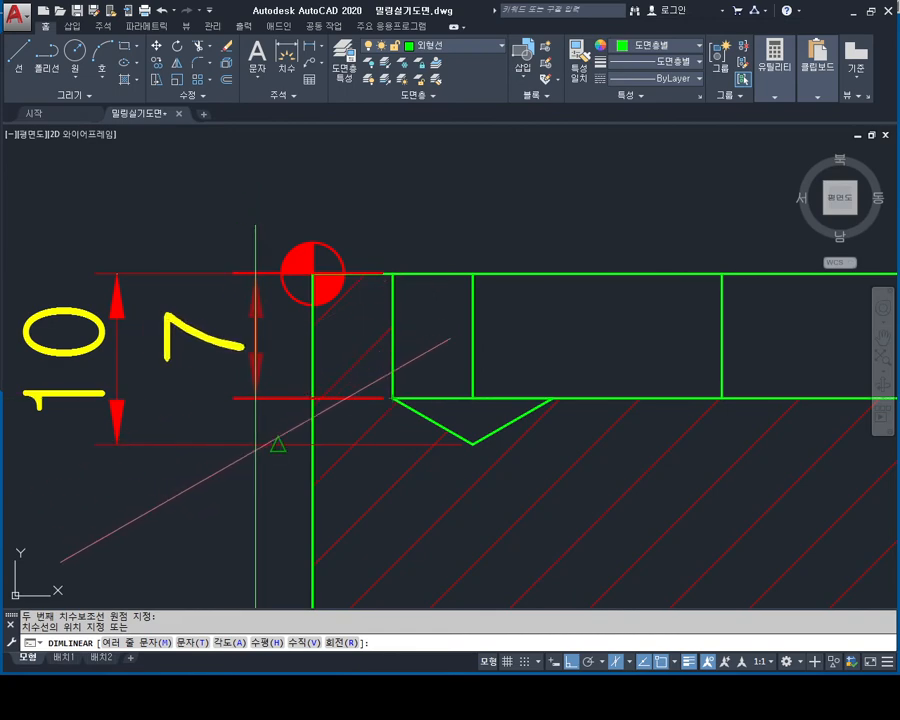
{"action": "key", "text": "Escape"}
- Move the two slanted drill-tip lines of the hole in section A-A straight down, slightly below the pocket floor
{"action": "scroll", "coordinate": [411, 449], "scroll_direction": "up", "scroll_amount": 4}
{"action": "middle_click_drag", "start_coordinate": [411, 449], "coordinate": [394, 443]}
{"action": "key", "text": "Escape"}
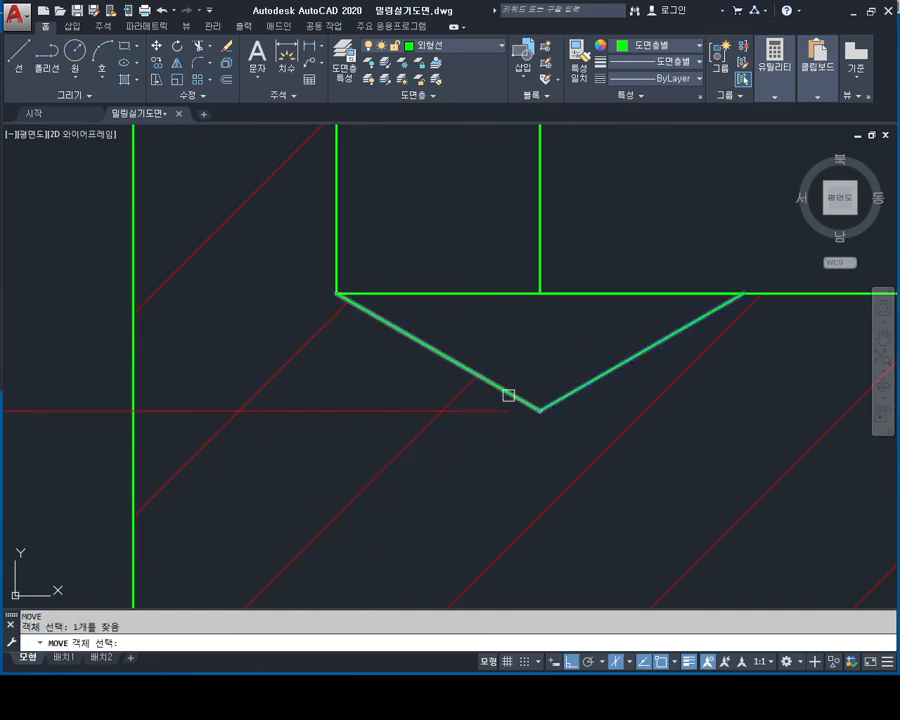
{"action": "left_click", "coordinate": [337, 292]}
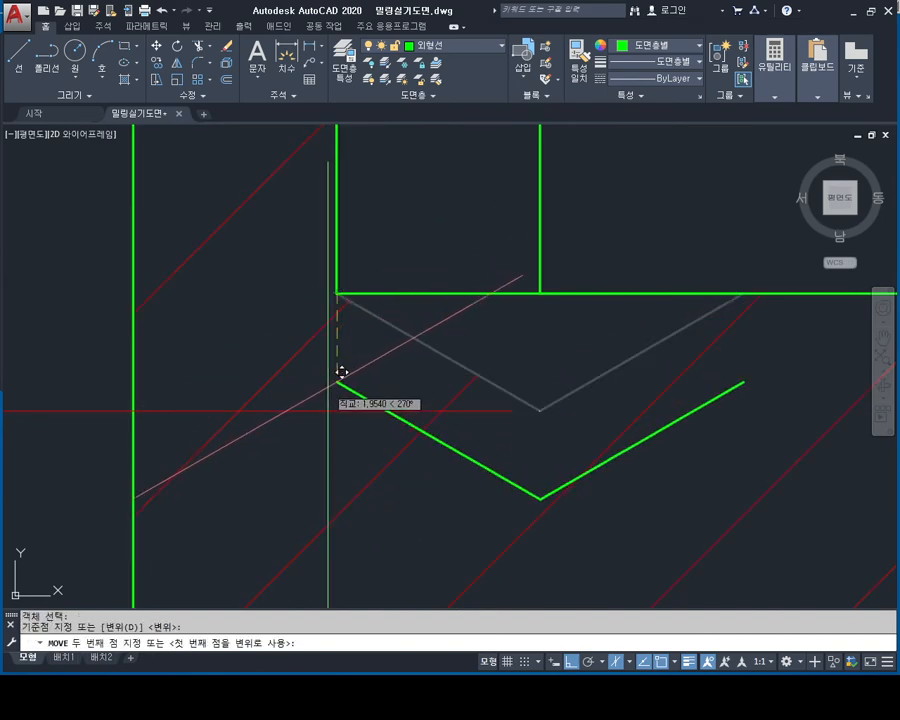
{"action": "key", "text": "Return"}
{"action": "key", "text": "Escape"}
{"action": "key", "text": "Escape"}
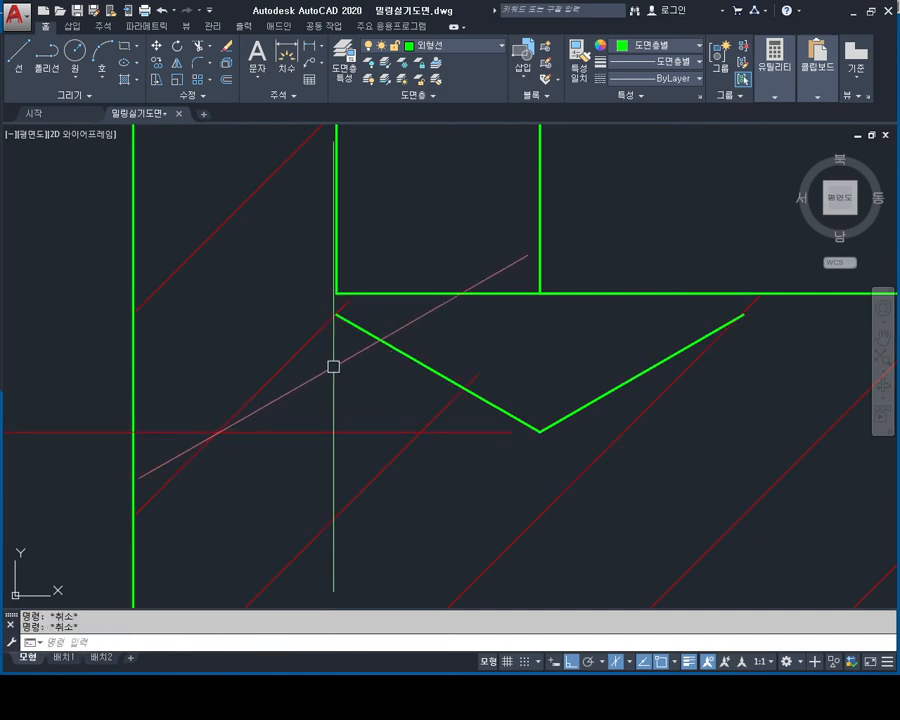
- Draw two short vertical lines in section A-A connecting the pocket floor to the upper ends of the slanted drill-tip lines
{"action": "type", "text": "l"}
{"action": "key", "text": "Return"}
{"action": "left_click", "coordinate": [337, 314]}
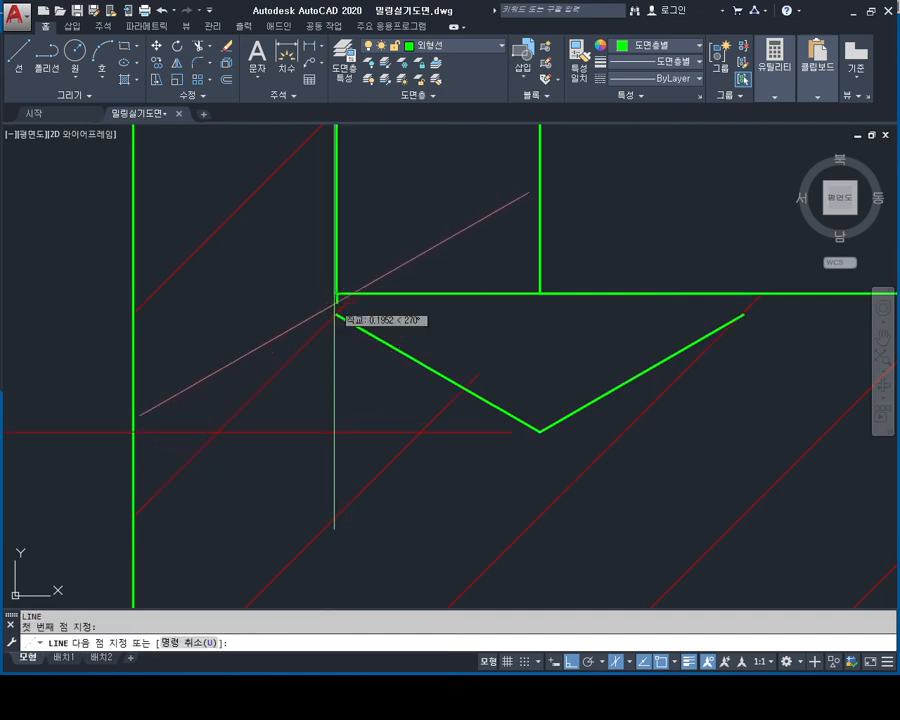
{"action": "left_click", "coordinate": [337, 314]}
{"action": "middle_click_drag", "start_coordinate": [337, 314], "coordinate": [124, 343]}
{"action": "key", "text": "Return"}
{"action": "key", "text": "Return"}
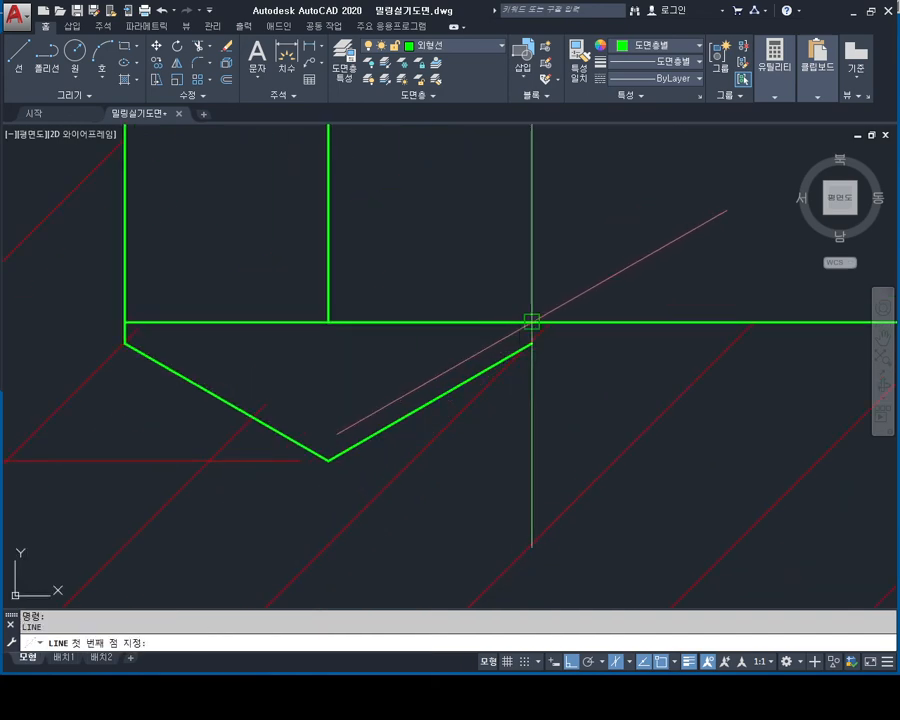
{"action": "left_click", "coordinate": [531, 322]}
{"action": "scroll", "coordinate": [606, 350], "scroll_direction": "down", "scroll_amount": 2}
{"action": "key", "text": "Return"}
{"action": "key", "text": "Return"}
- Draw a horizontal line in section A-A joining the upper ends of the two slanted drill-tip lines
{"action": "middle_click_drag", "start_coordinate": [612, 350], "coordinate": [590, 367]}
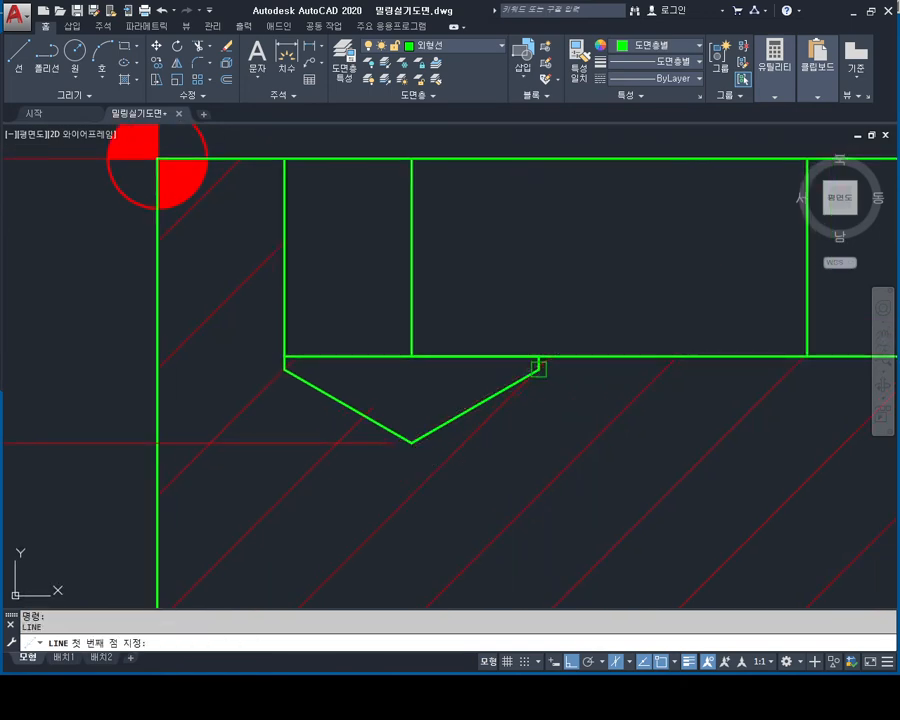
{"action": "scroll", "coordinate": [374, 376], "scroll_direction": "up", "scroll_amount": 4}
{"action": "type", "text": "l"}
{"action": "key", "text": "Return"}
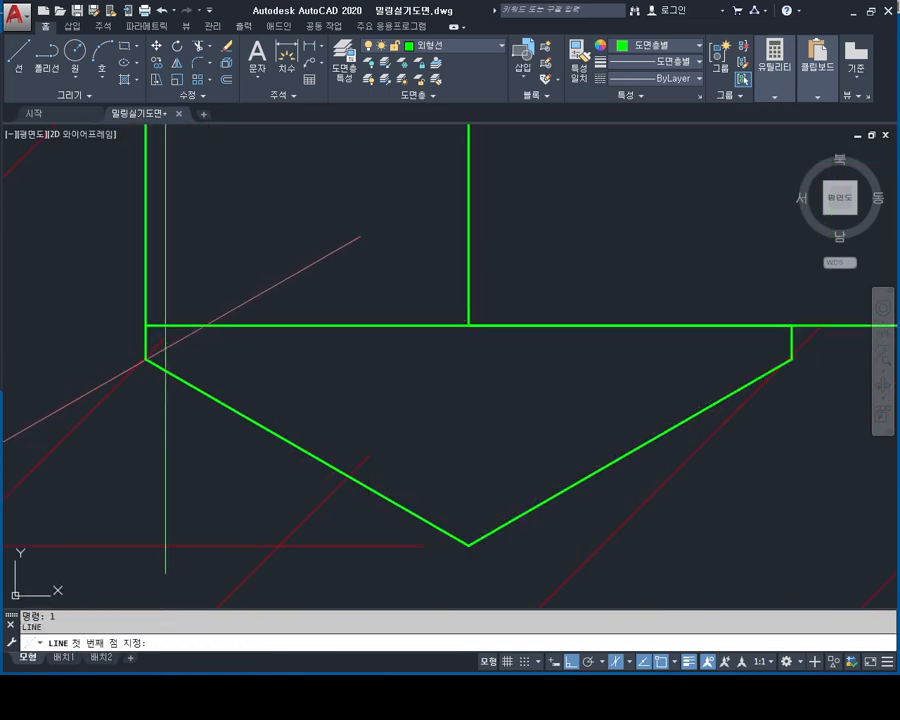
{"action": "left_click", "coordinate": [148, 358]}
{"action": "key", "text": "Escape"}
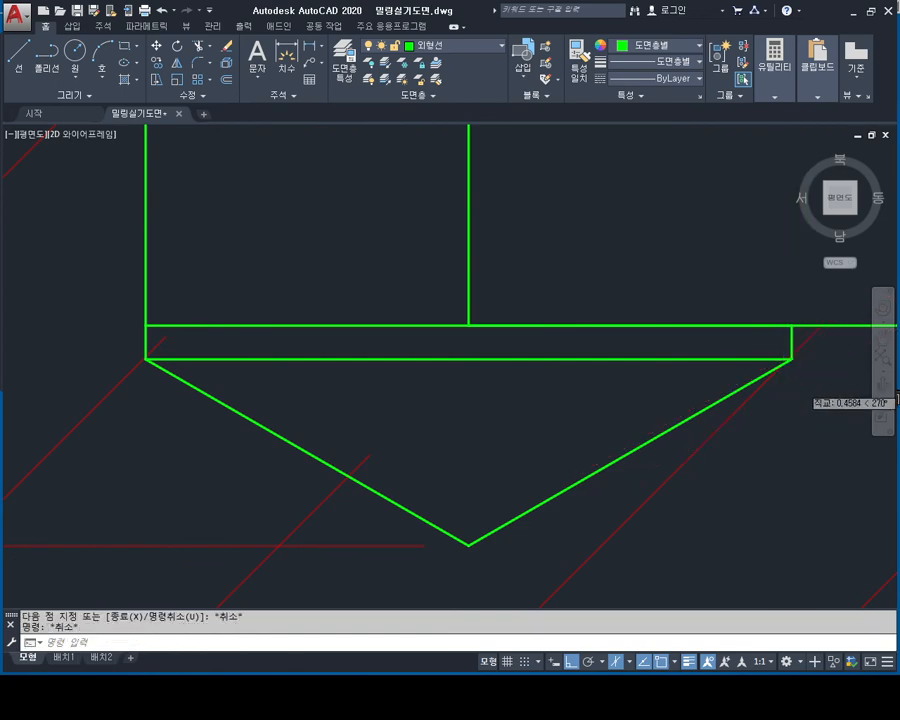
{"action": "scroll", "coordinate": [440, 365], "scroll_direction": "down", "scroll_amount": 4}
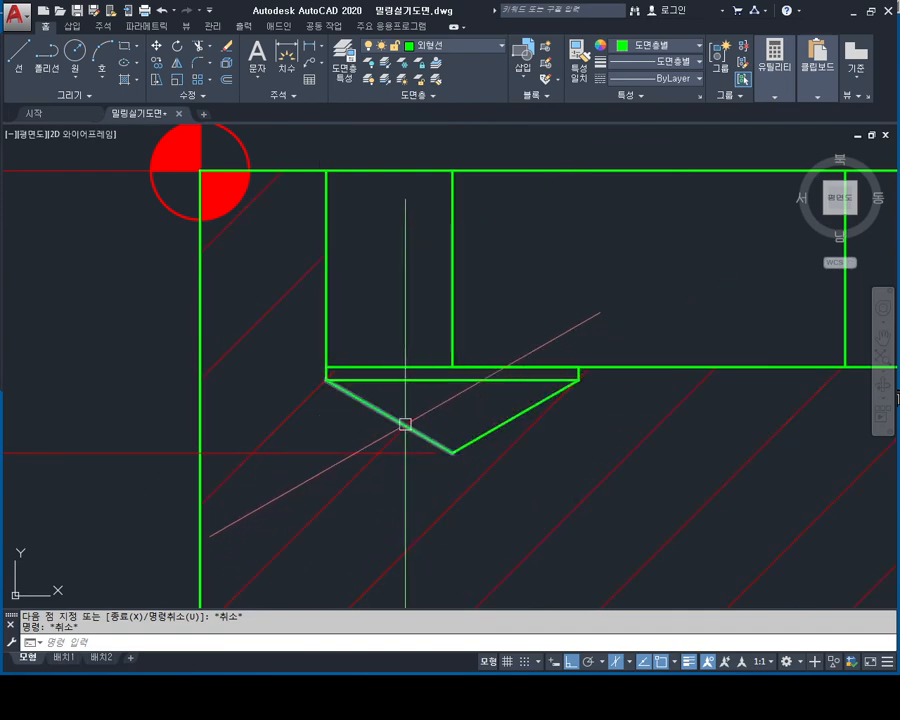
- Draw a 0.4 mm vertical line downward from the lower end of the red line in the isometric view's back corner hole
{"action": "scroll", "coordinate": [502, 382], "scroll_direction": "down", "scroll_amount": 2}
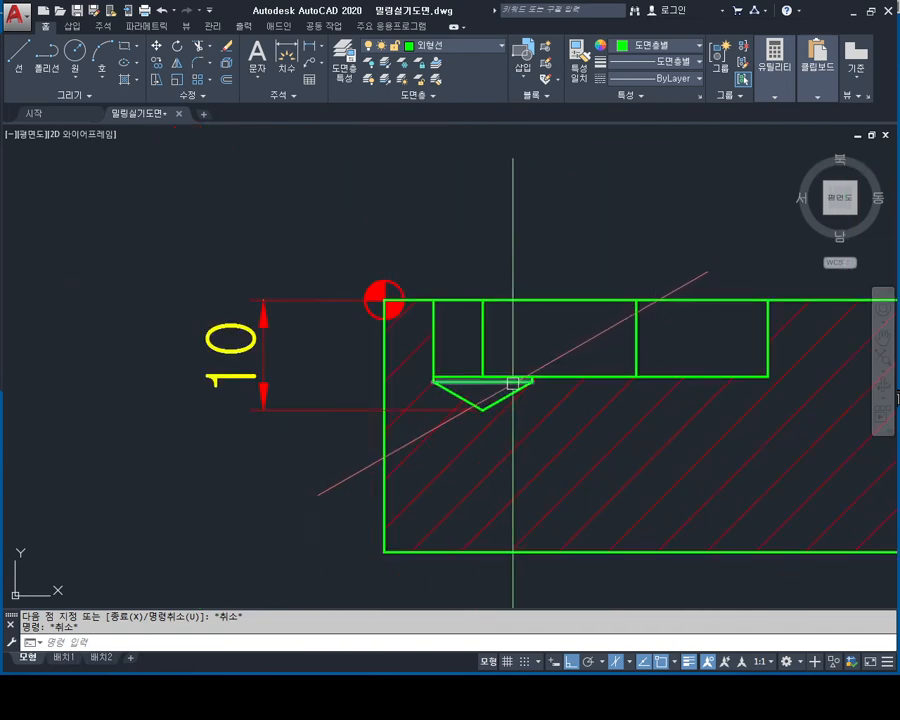
{"action": "middle_click_drag", "start_coordinate": [602, 366], "coordinate": [498, 368]}
{"action": "scroll", "coordinate": [500, 368], "scroll_direction": "down", "scroll_amount": 1}
{"action": "middle_click_drag", "start_coordinate": [601, 338], "coordinate": [410, 415]}
{"action": "middle_click_drag", "start_coordinate": [758, 220], "coordinate": [408, 346]}
{"action": "scroll", "coordinate": [408, 346], "scroll_direction": "down", "scroll_amount": 2}
{"action": "middle_click_drag", "start_coordinate": [548, 314], "coordinate": [227, 408]}
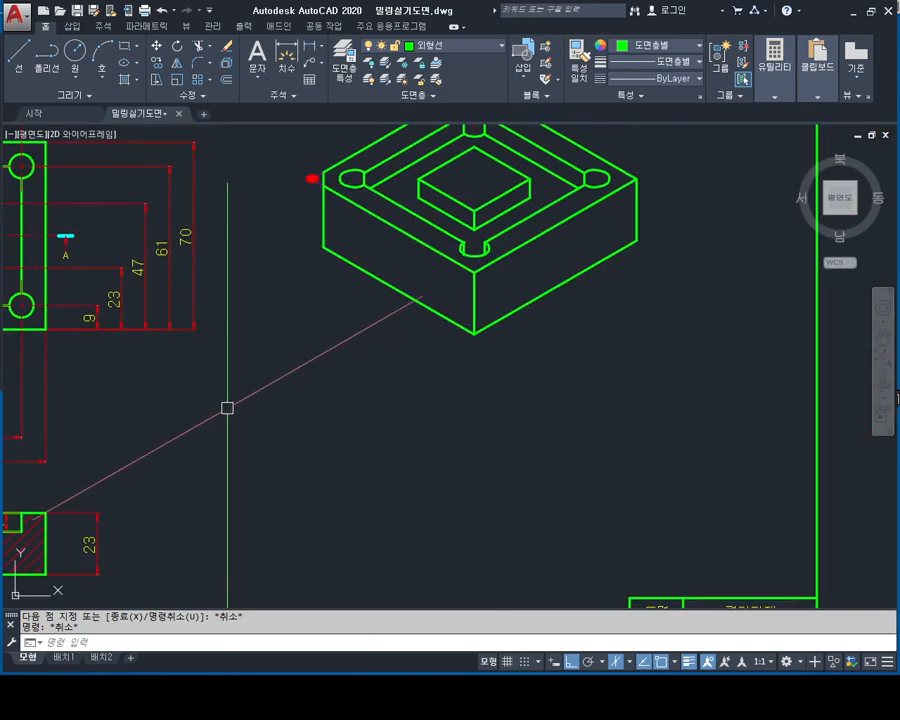
{"action": "middle_click_drag", "start_coordinate": [482, 150], "coordinate": [404, 333]}
{"action": "scroll", "coordinate": [404, 333], "scroll_direction": "up", "scroll_amount": 1}
{"action": "scroll", "coordinate": [404, 333], "scroll_direction": "up", "scroll_amount": 3}
{"action": "middle_click_drag", "start_coordinate": [382, 242], "coordinate": [395, 347]}
{"action": "scroll", "coordinate": [378, 293], "scroll_direction": "up", "scroll_amount": 4}
{"action": "key", "text": "Escape"}
{"action": "middle_click_drag", "start_coordinate": [378, 293], "coordinate": [441, 405]}
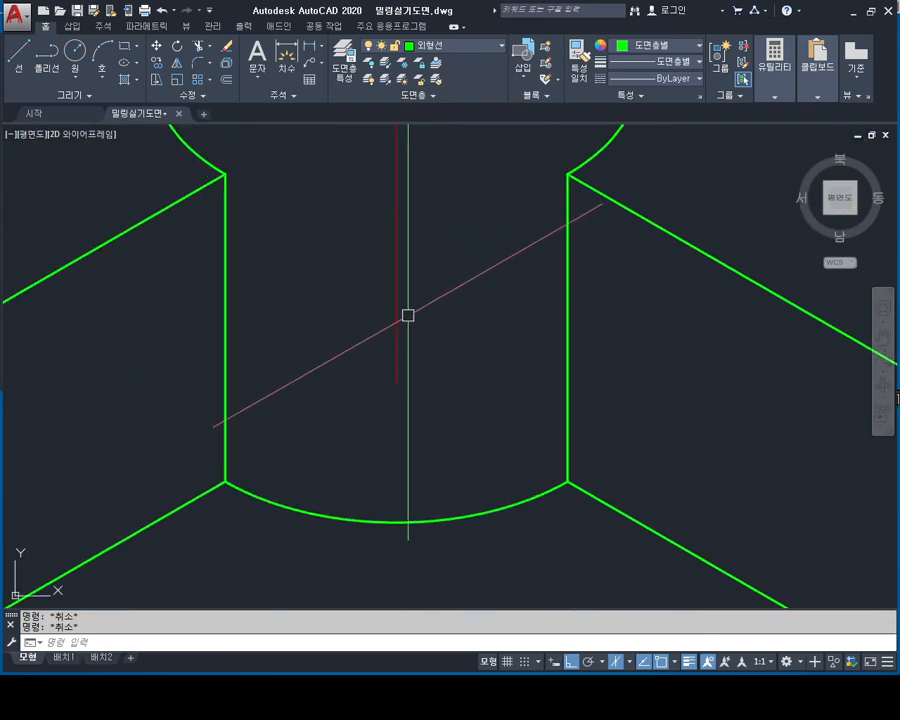
{"action": "middle_click_drag", "start_coordinate": [411, 229], "coordinate": [456, 305]}
{"action": "middle_click_drag", "start_coordinate": [440, 440], "coordinate": [444, 432]}
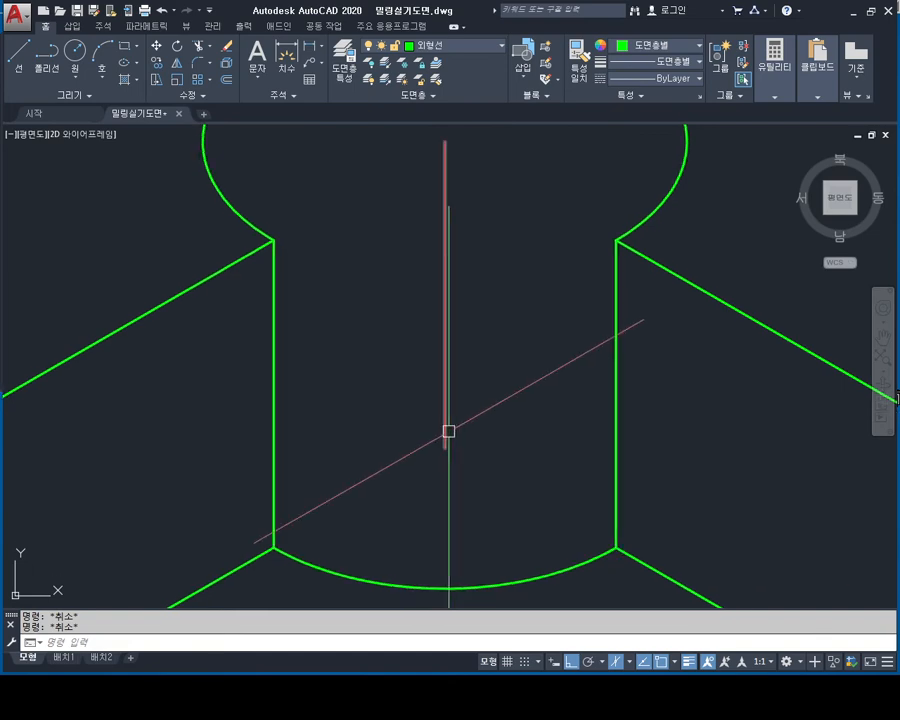
{"action": "type", "text": "1"}
{"action": "key", "text": "Return"}
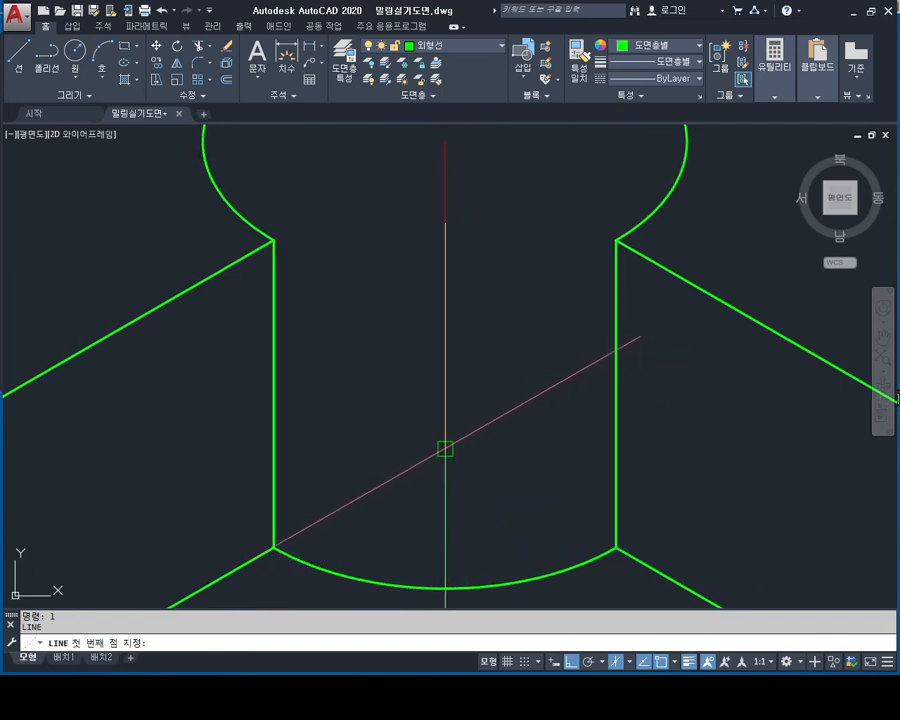
{"action": "left_click", "coordinate": [445, 449]}
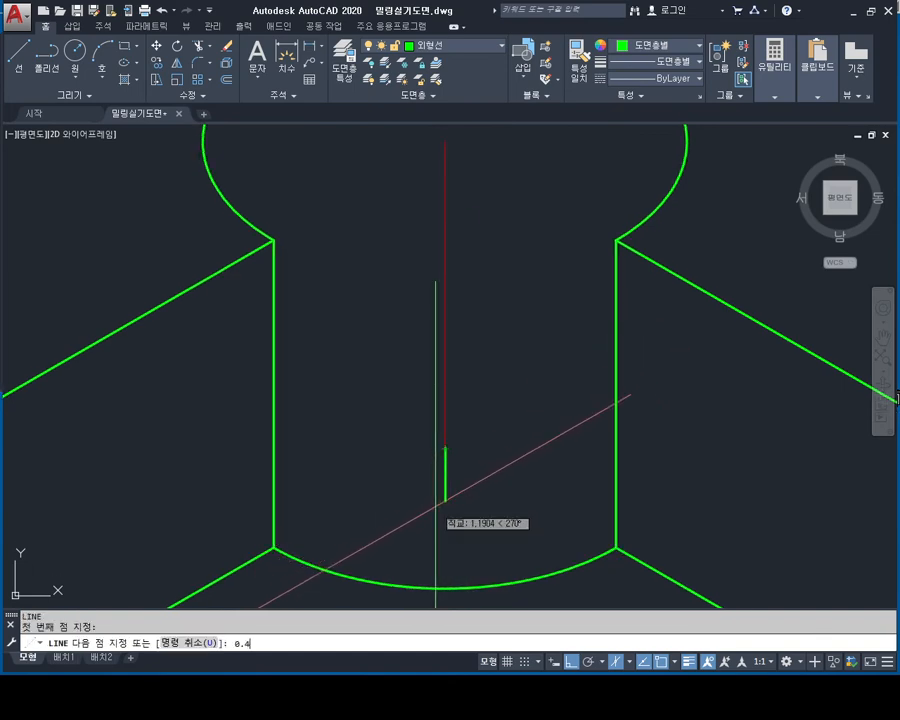
{"action": "key", "text": "Return"}
{"action": "key", "text": "Escape"}
{"action": "key", "text": "Escape"}
{"action": "middle_click_drag", "start_coordinate": [490, 523], "coordinate": [499, 441]}
{"action": "scroll", "coordinate": [485, 347], "scroll_direction": "down", "scroll_amount": 2}
{"action": "middle_click_drag", "start_coordinate": [484, 340], "coordinate": [485, 410]}
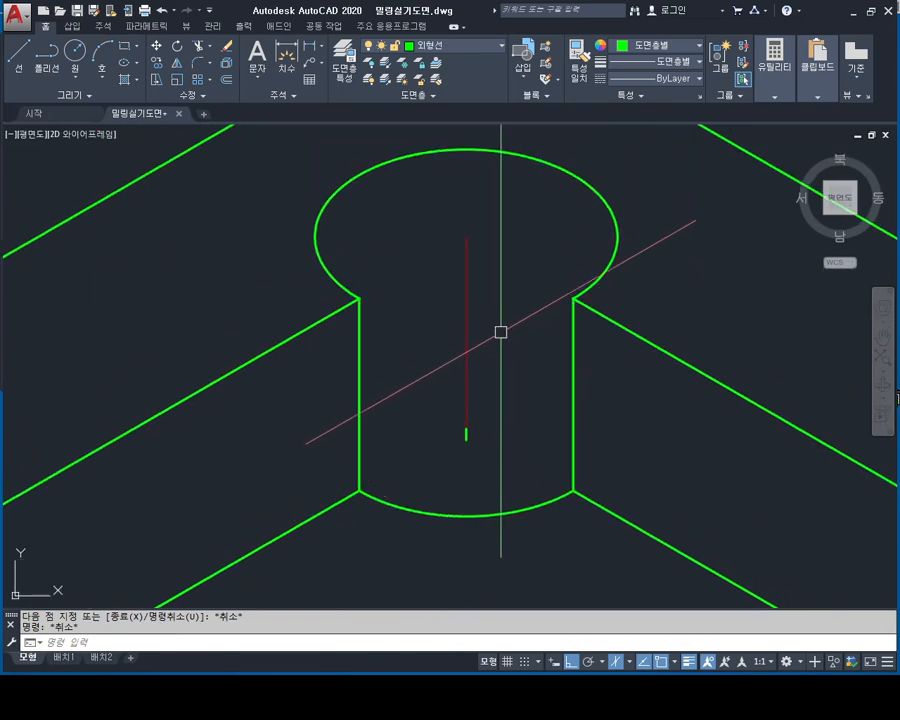
{"action": "key", "text": "Escape"}
{"action": "type", "text": "c"}
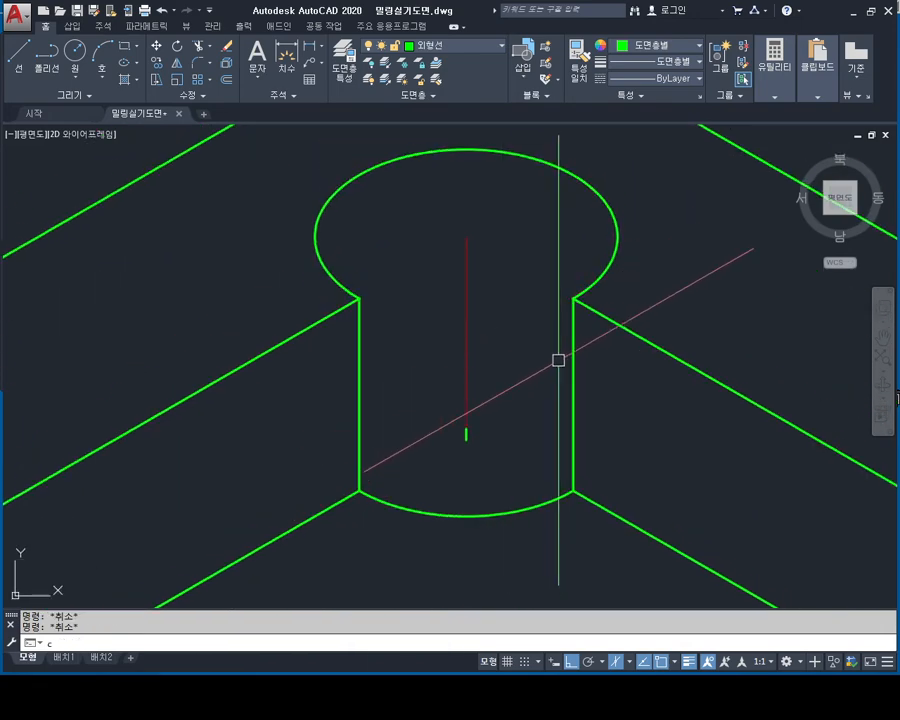
{"action": "key", "text": "Return"}
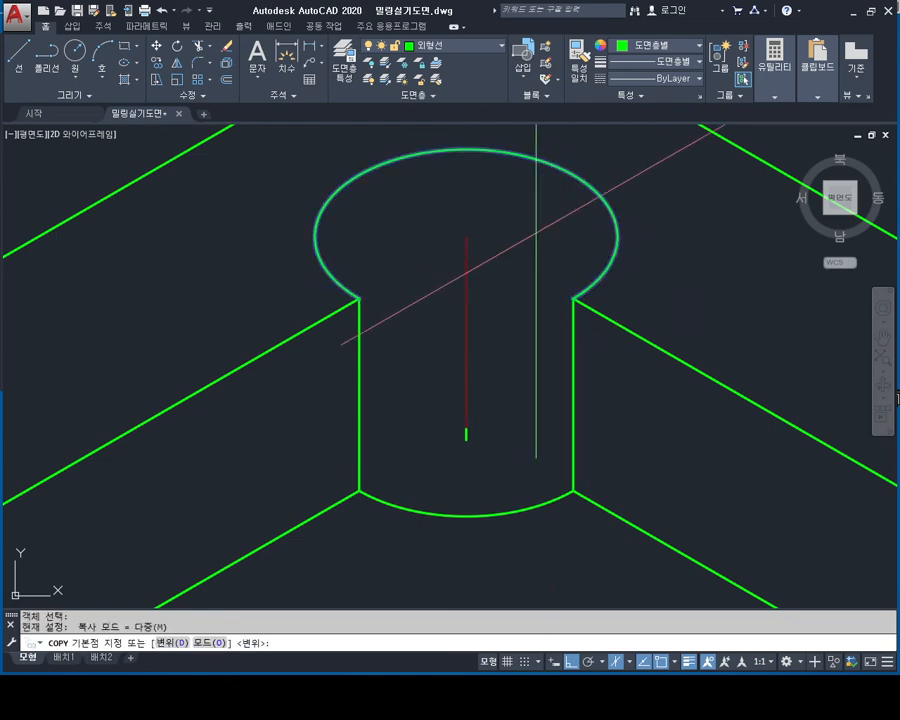
{"action": "key", "text": "Escape"}
{"action": "key", "text": "Escape"}
{"action": "key", "text": "Escape"}
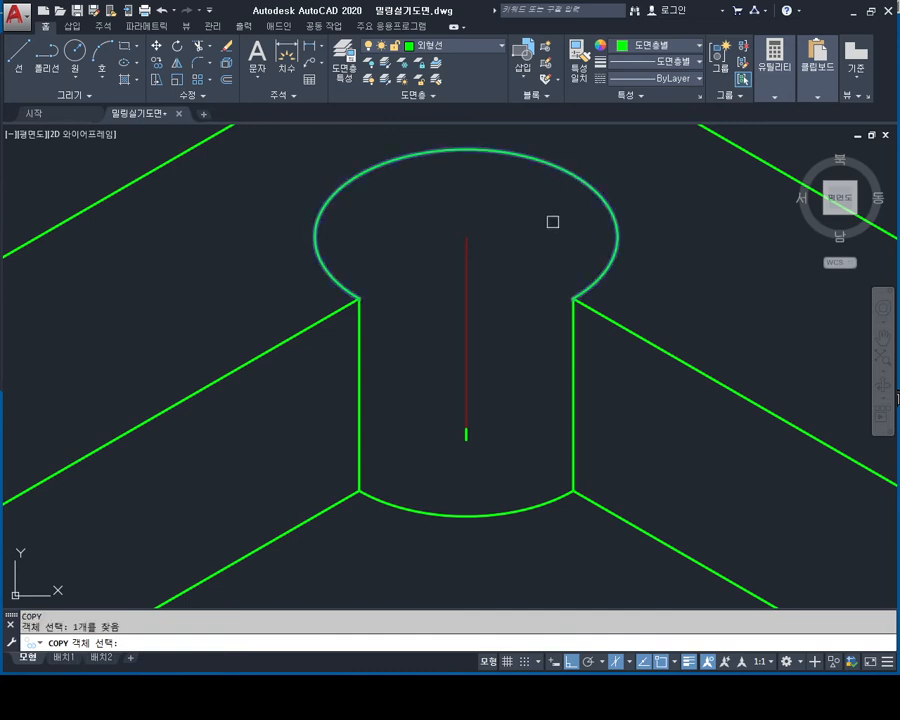
- Copy the back corner hole's upper elliptical arc from its centre to the lower end of the short vertical line
{"action": "key", "text": "Return"}
{"action": "left_click", "coordinate": [466, 236]}
{"action": "scroll", "coordinate": [474, 466], "scroll_direction": "up", "scroll_amount": 6}
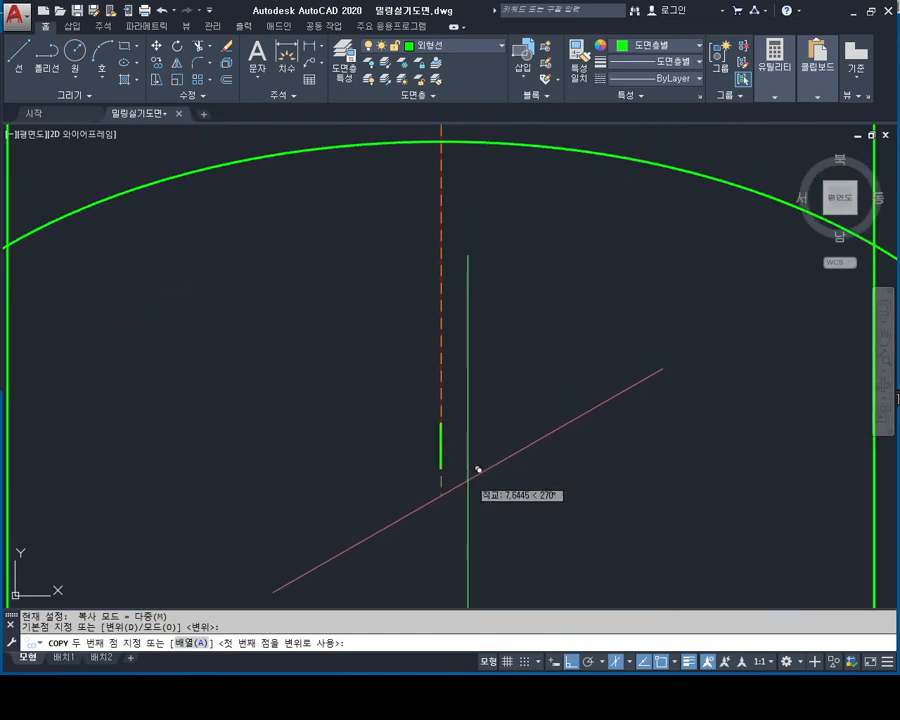
{"action": "scroll", "coordinate": [451, 462], "scroll_direction": "down", "scroll_amount": 6}
{"action": "key", "text": "Escape"}
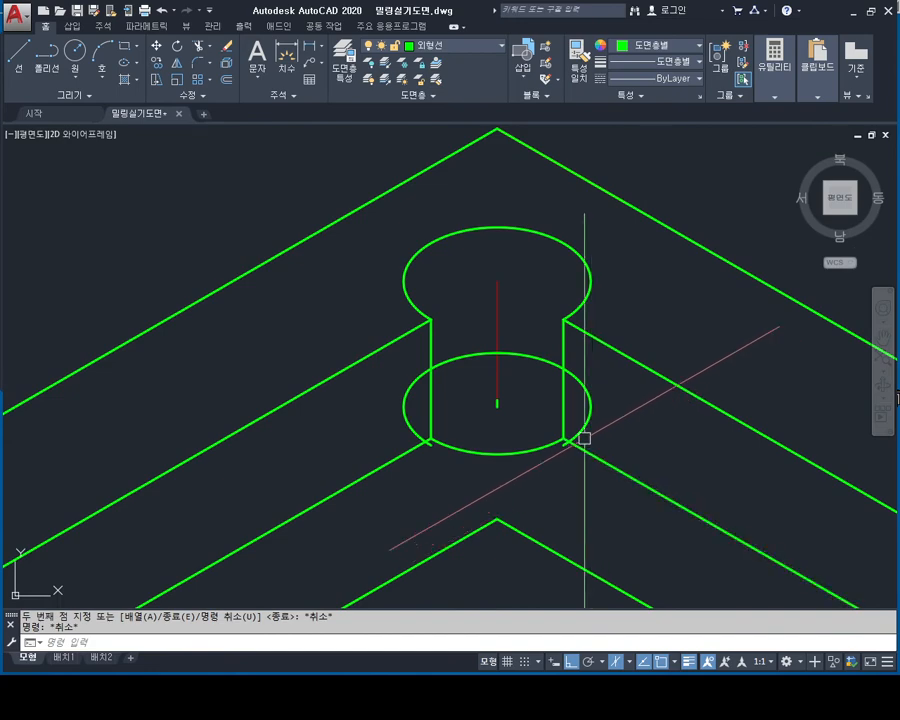
- Trim the copied elliptical arc's portions that extend outside the back corner hole's two vertical lines
{"action": "scroll", "coordinate": [542, 434], "scroll_direction": "up", "scroll_amount": 2}
{"action": "key", "text": "Escape"}
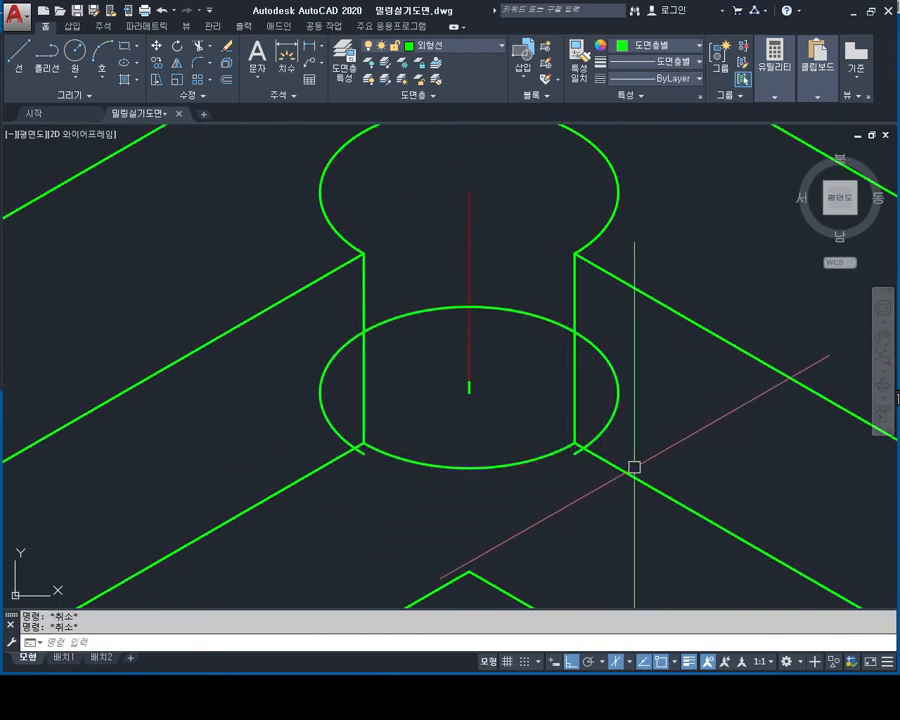
{"action": "type", "text": "tr"}
{"action": "key", "text": "Return"}
{"action": "key", "text": "Return"}
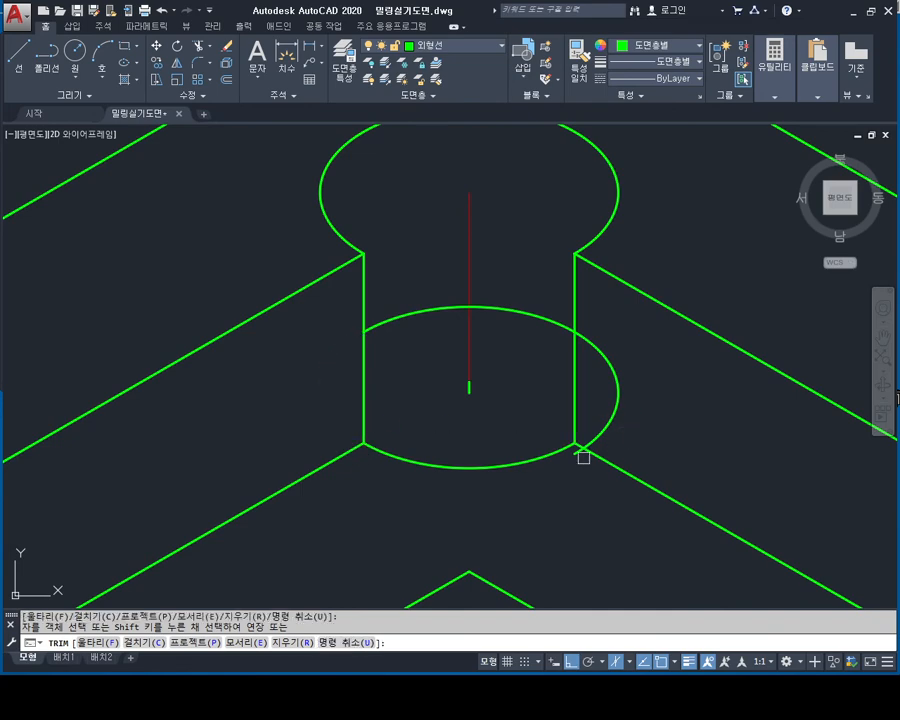
{"action": "key", "text": "Escape"}
{"action": "key", "text": "Escape"}
{"action": "scroll", "coordinate": [626, 417], "scroll_direction": "down", "scroll_amount": 4}
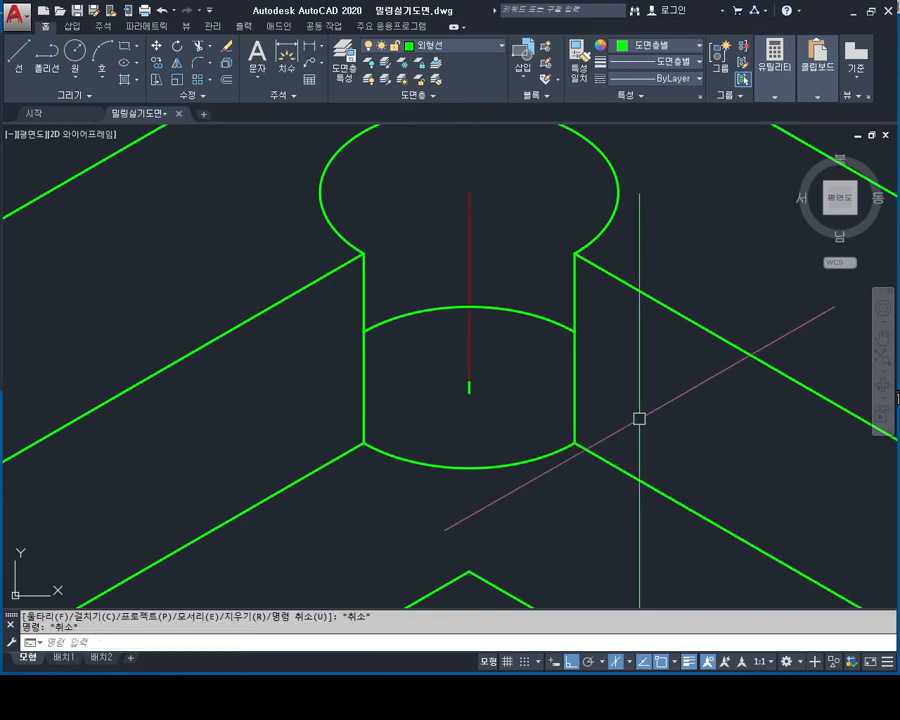
{"action": "key", "text": "Escape"}
- Examine the trimmed arc inside the back corner hole against the surrounding pocket edges and the other corner holes
{"action": "scroll", "coordinate": [530, 316], "scroll_direction": "down", "scroll_amount": 2}
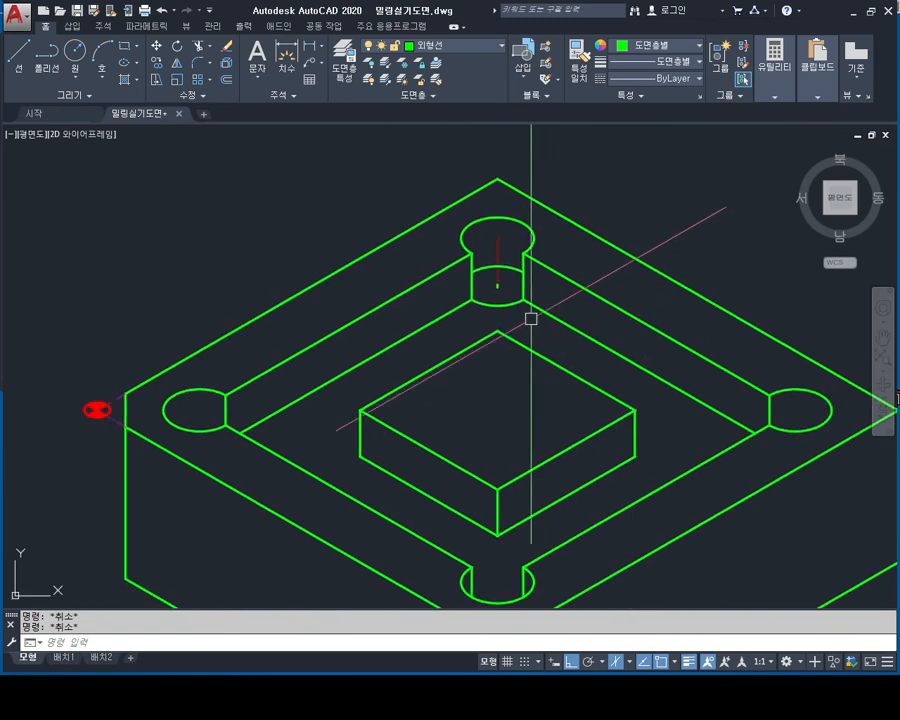
{"action": "scroll", "coordinate": [498, 366], "scroll_direction": "up", "scroll_amount": 6}
{"action": "left_click", "coordinate": [476, 313]}
{"action": "left_click", "coordinate": [460, 362]}
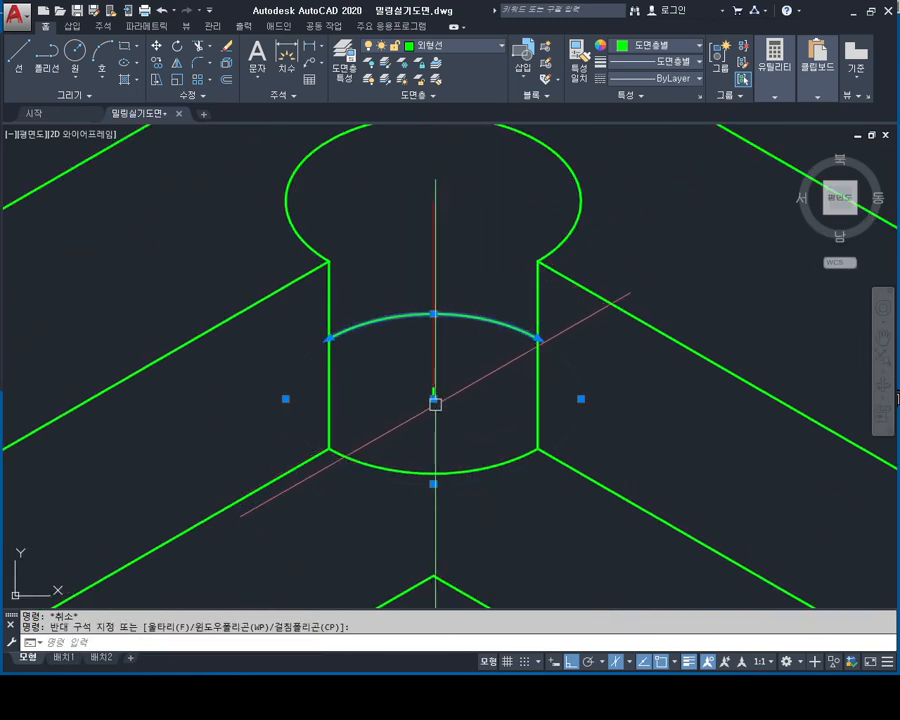
{"action": "key", "text": "Escape"}
{"action": "key", "text": "Escape"}
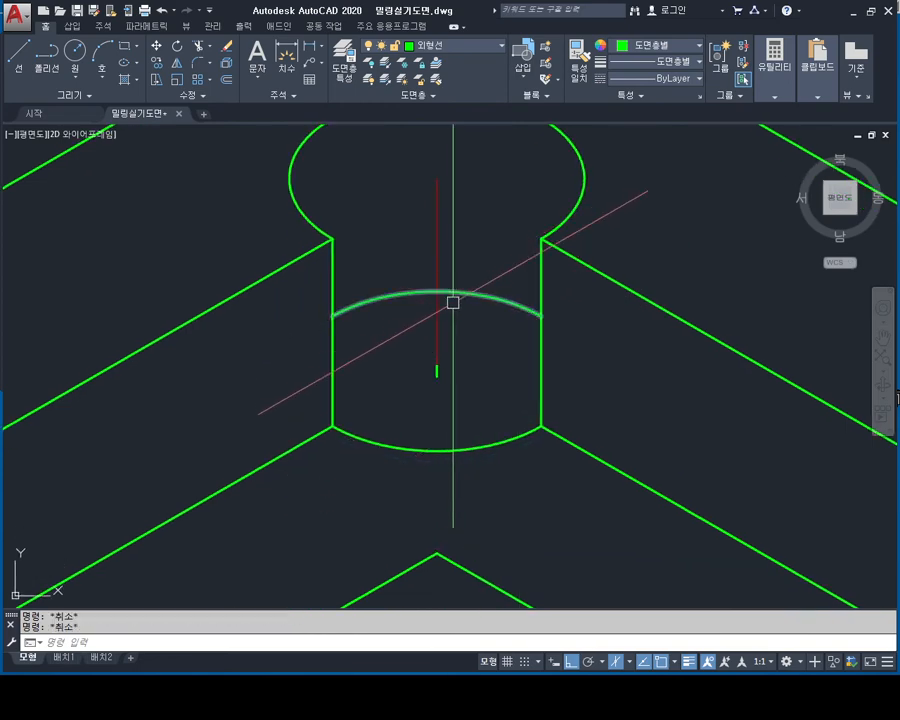
{"action": "scroll", "coordinate": [466, 344], "scroll_direction": "down", "scroll_amount": 4}
{"action": "scroll", "coordinate": [471, 328], "scroll_direction": "up", "scroll_amount": 1}
{"action": "scroll", "coordinate": [490, 330], "scroll_direction": "up", "scroll_amount": 2}
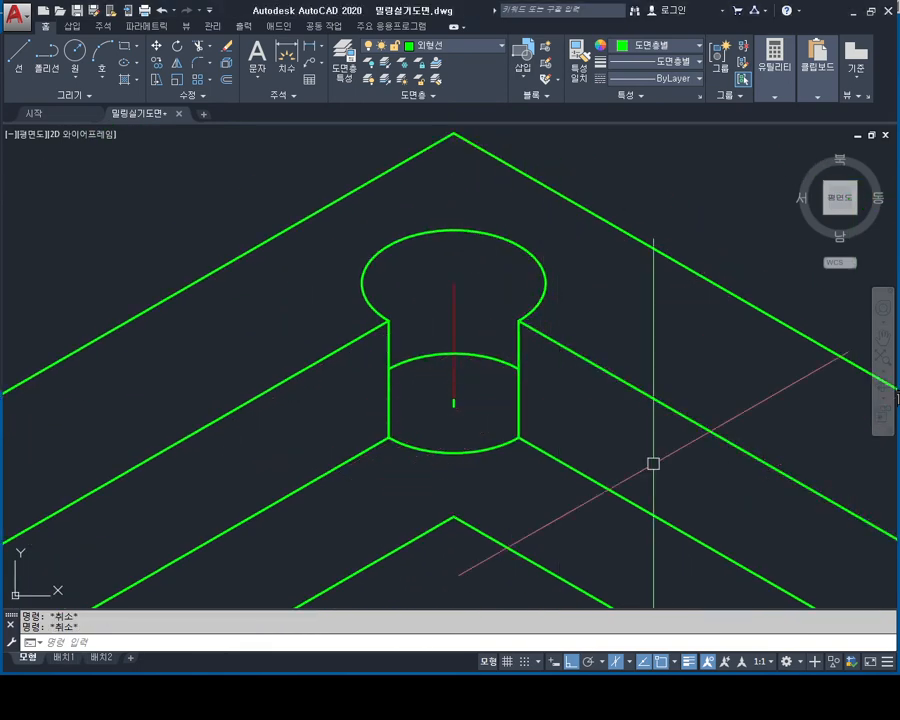
{"action": "scroll", "coordinate": [653, 462], "scroll_direction": "down", "scroll_amount": 4}
{"action": "mouse_move", "coordinate": [631, 444]}
{"action": "middle_mouse_down"}
{"action": "mouse_move", "coordinate": [545, 342]}
{"action": "mouse_move", "coordinate": [536, 294]}
{"action": "mouse_move", "coordinate": [516, 418]}
{"action": "middle_mouse_up"}
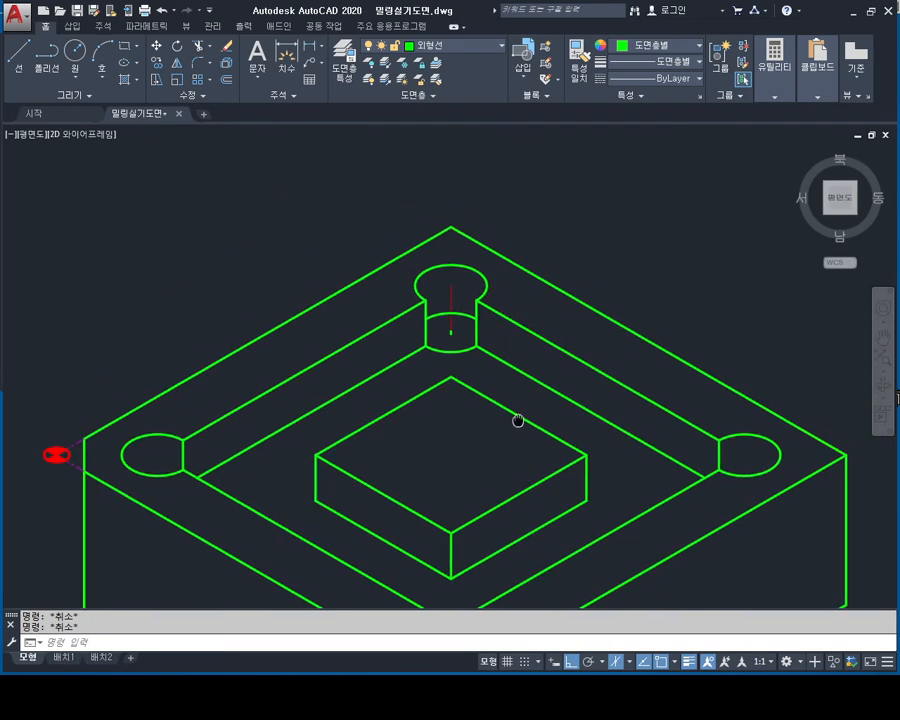
- Erase the red vertical construction line inside the isometric view's back corner hole
{"action": "scroll", "coordinate": [461, 307], "scroll_direction": "up", "scroll_amount": 4}
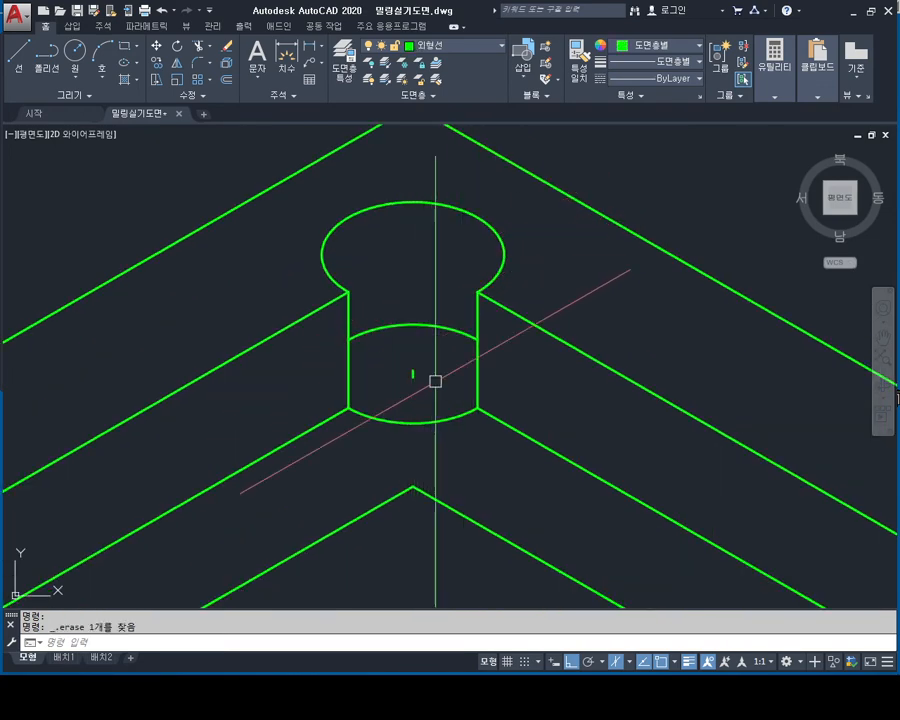
{"action": "scroll", "coordinate": [413, 376], "scroll_direction": "down", "scroll_amount": 5}
{"action": "key", "text": "Escape"}
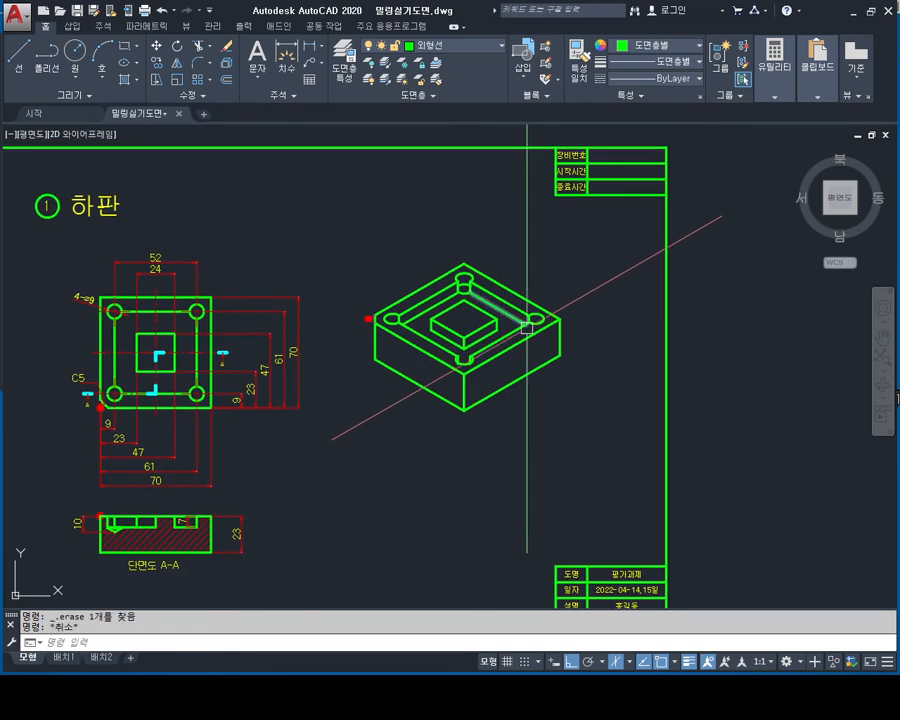
{"action": "scroll", "coordinate": [498, 354], "scroll_direction": "up", "scroll_amount": 4}
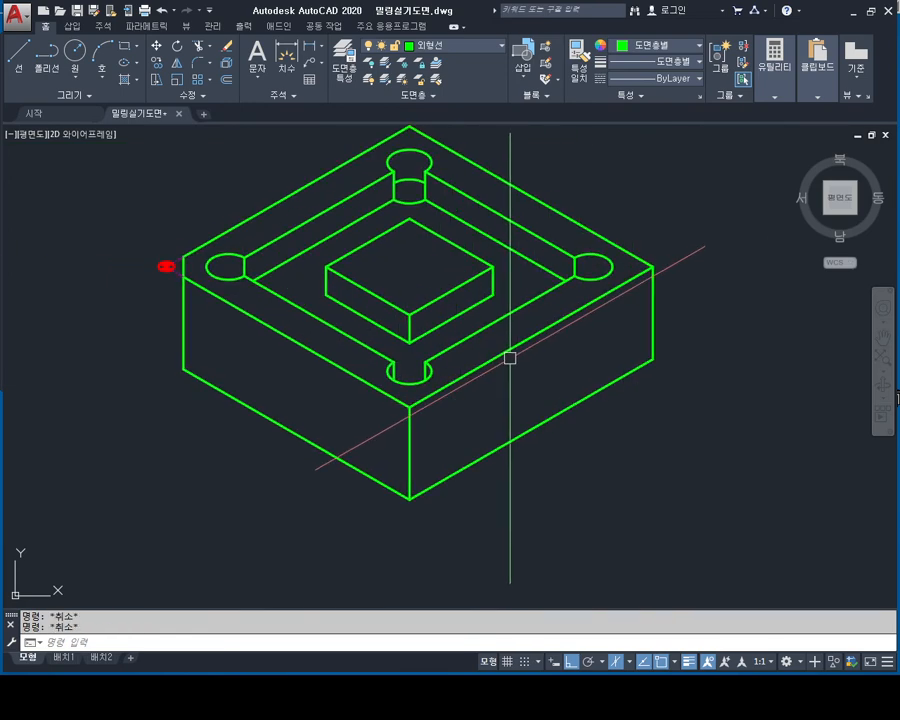
- Move the whole isometric view straight down by about 5 units
{"action": "scroll", "coordinate": [510, 357], "scroll_direction": "down", "scroll_amount": 2}
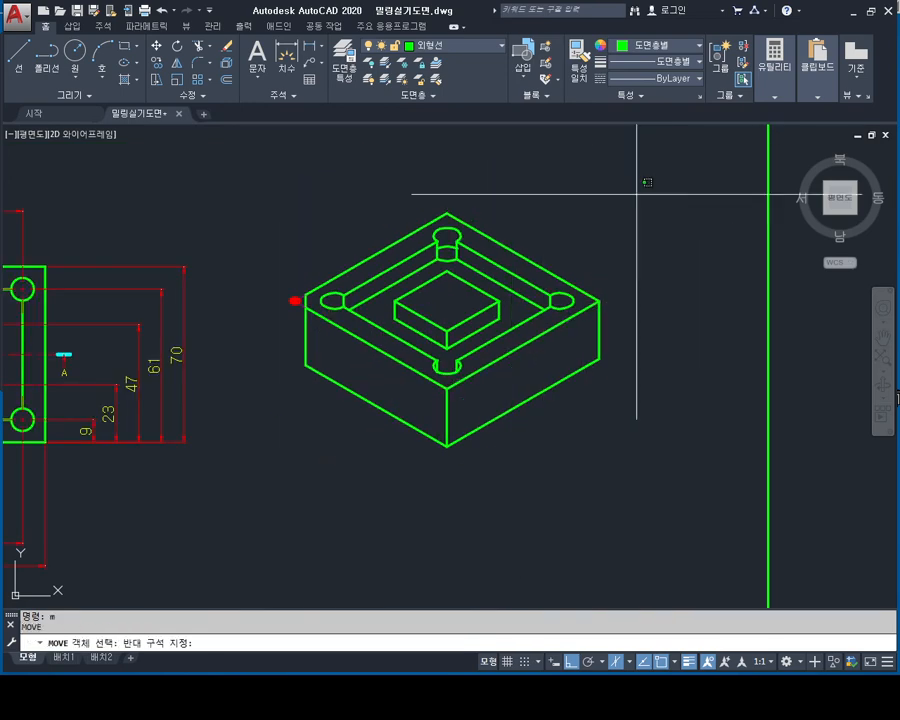
{"action": "left_click", "coordinate": [285, 488]}
{"action": "key", "text": "Return"}
{"action": "left_click", "coordinate": [395, 491]}
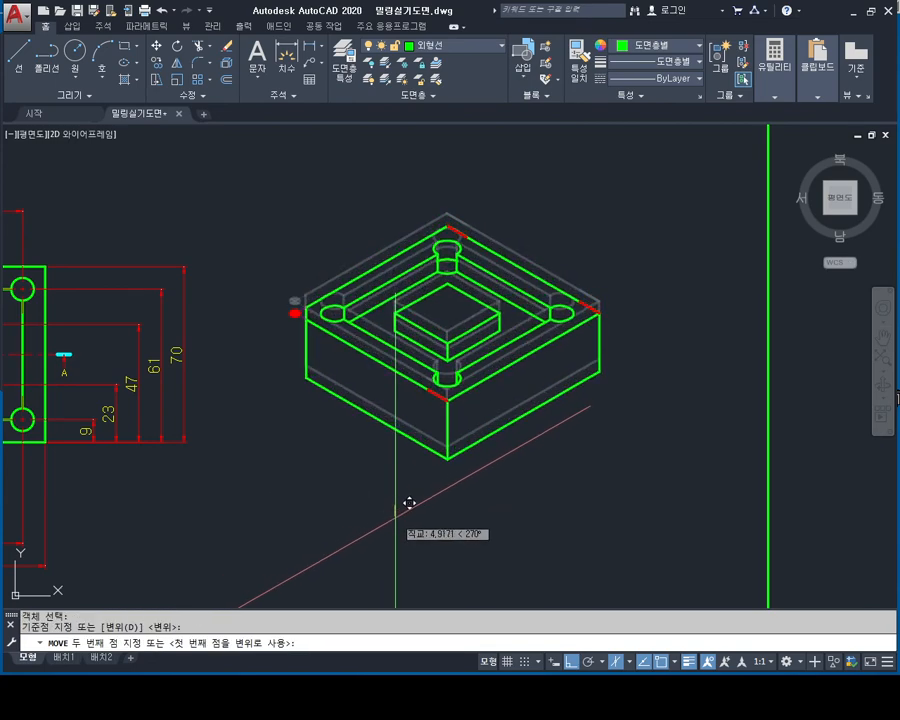
{"action": "left_click", "coordinate": [409, 503]}
{"action": "scroll", "coordinate": [484, 545], "scroll_direction": "down", "scroll_amount": 2}
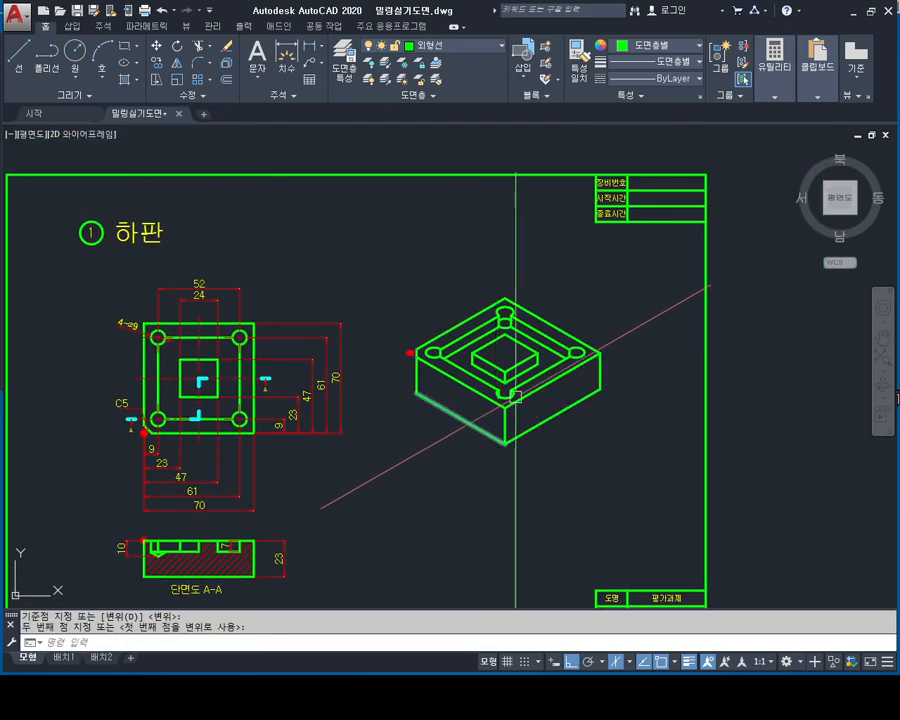
- Nudge the isometric view slightly further down within the drawing frame
{"action": "key", "text": "Return"}
{"action": "left_click", "coordinate": [635, 271]}
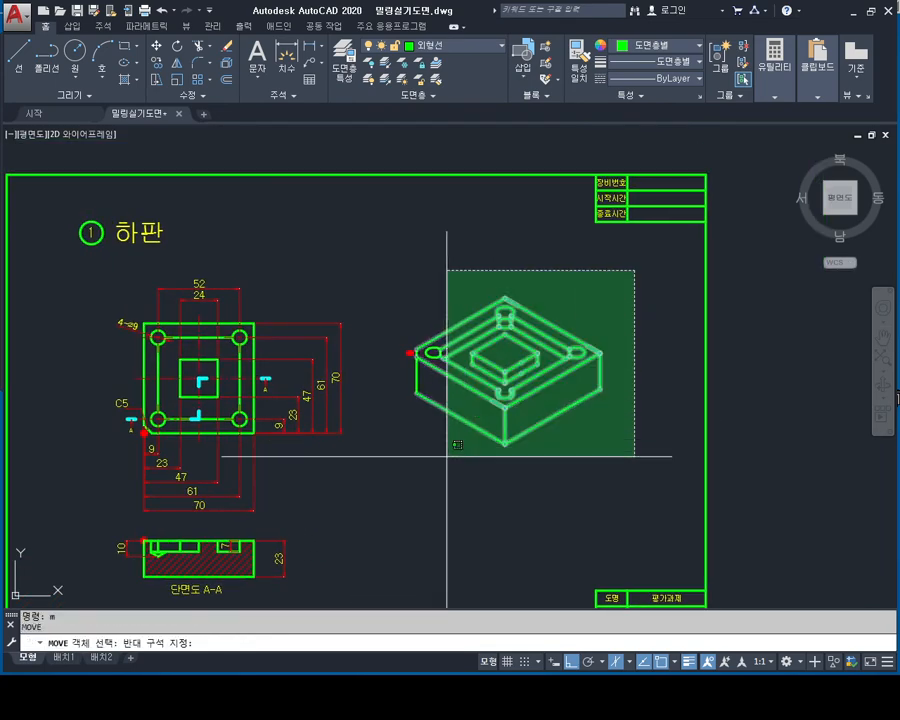
{"action": "left_click", "coordinate": [446, 454]}
{"action": "key", "text": "Return"}
{"action": "left_click", "coordinate": [464, 484]}
{"action": "key", "text": "Escape"}
{"action": "key", "text": "Escape"}
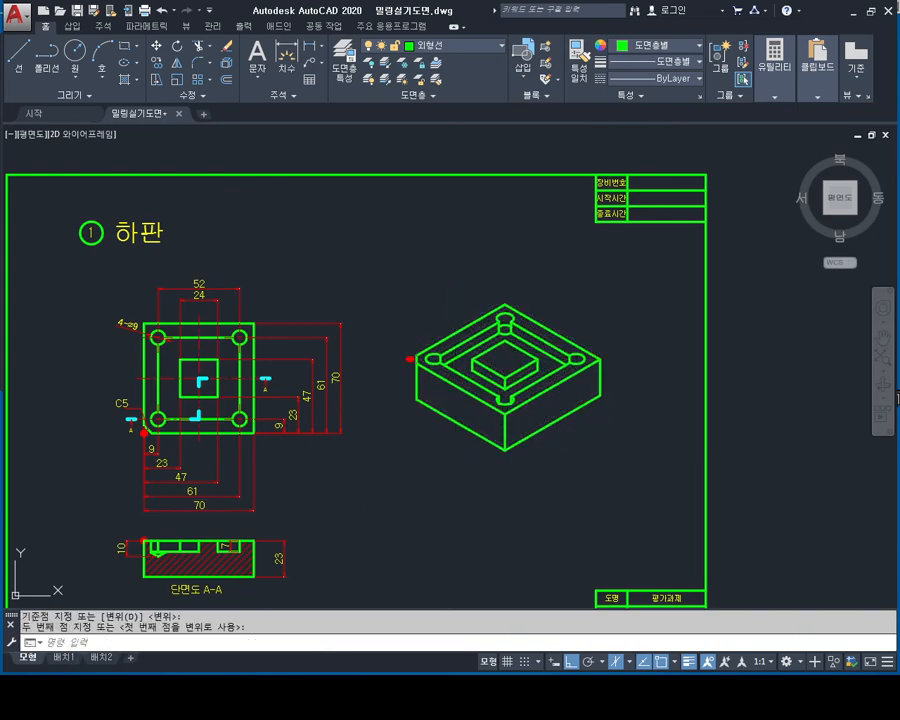
- Change the draw order of the isometric view's lines to expose the red segments hidden beneath its top outline
{"action": "scroll", "coordinate": [536, 300], "scroll_direction": "up", "scroll_amount": 4}
{"action": "scroll", "coordinate": [492, 334], "scroll_direction": "up", "scroll_amount": 6}
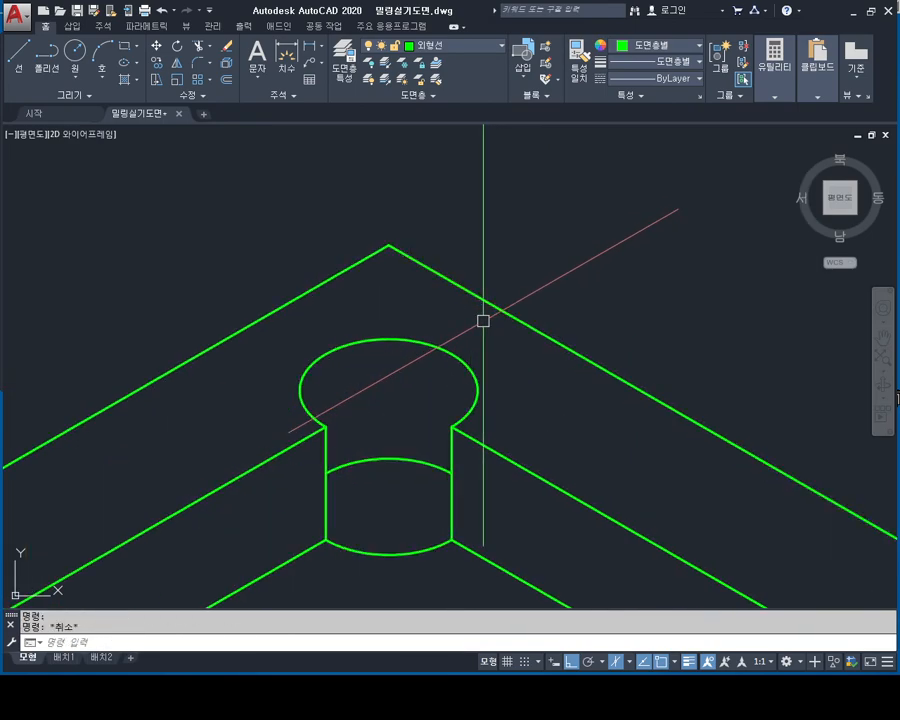
{"action": "scroll", "coordinate": [524, 312], "scroll_direction": "down", "scroll_amount": 4}
{"action": "scroll", "coordinate": [590, 294], "scroll_direction": "down", "scroll_amount": 3}
{"action": "middle_click_drag", "start_coordinate": [636, 304], "coordinate": [592, 284]}
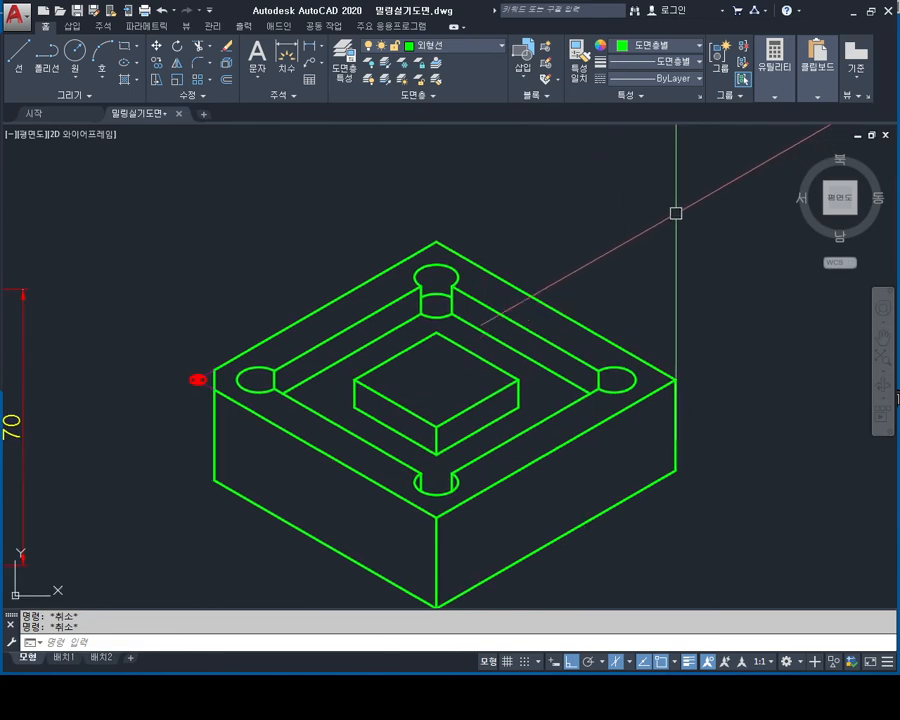
{"action": "left_click", "coordinate": [674, 208]}
{"action": "middle_click_drag", "start_coordinate": [398, 478], "coordinate": [421, 391]}
{"action": "scroll", "coordinate": [421, 391], "scroll_direction": "down", "scroll_amount": 2}
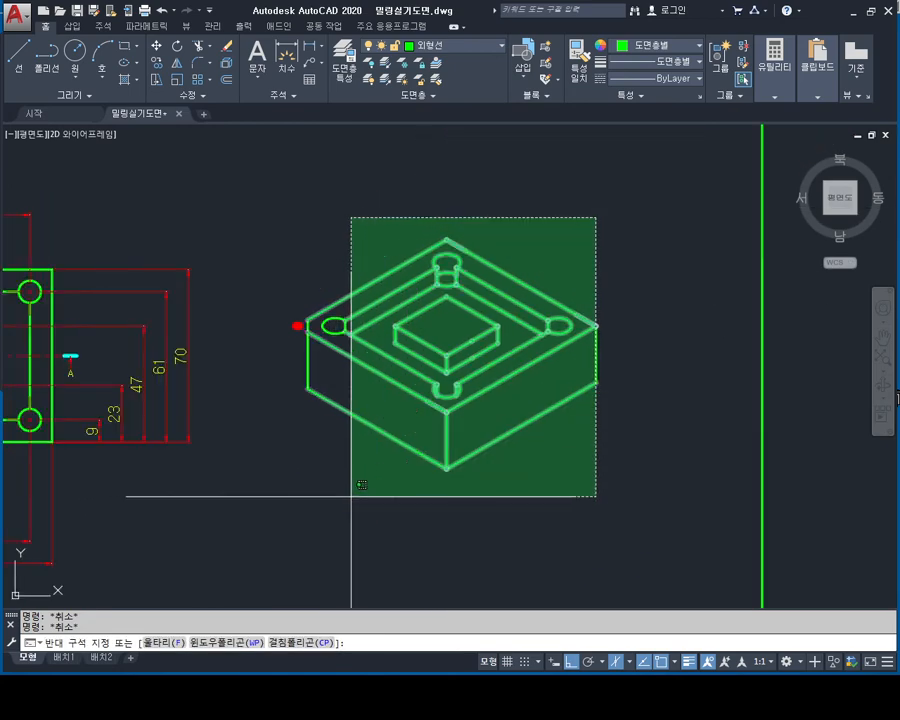
{"action": "left_click", "coordinate": [353, 494]}
{"action": "right_click", "coordinate": [543, 305]}
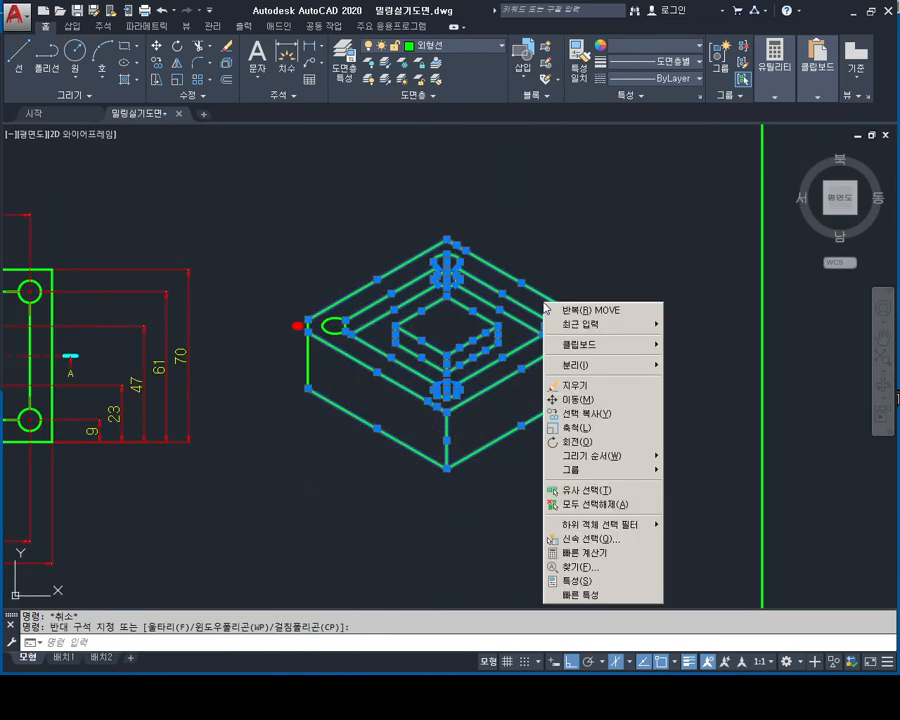
{"action": "mouse_move", "coordinate": [621, 370]}
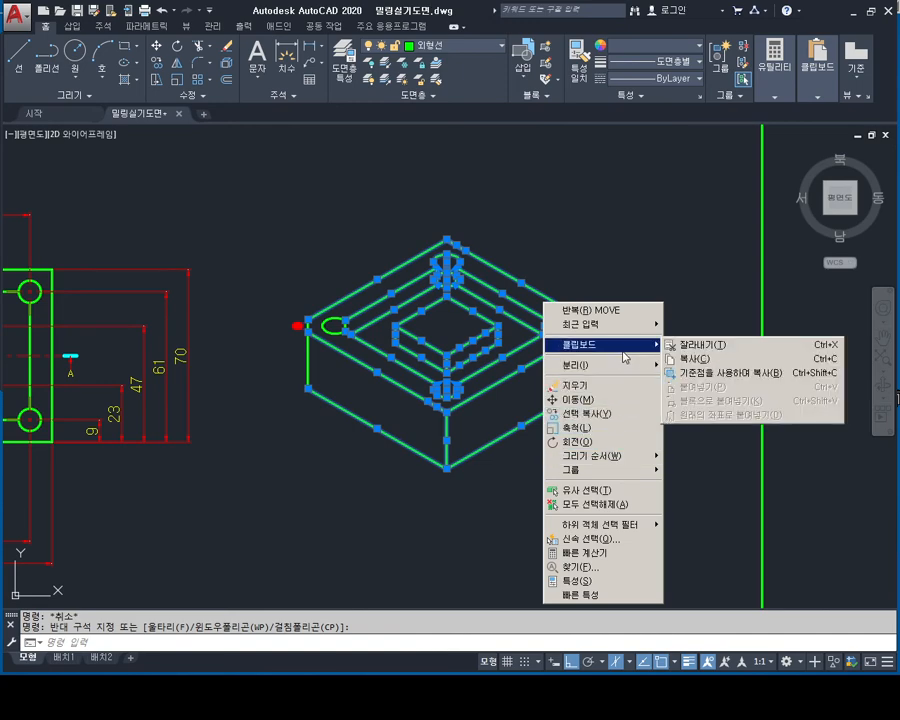
{"action": "mouse_move", "coordinate": [621, 456]}
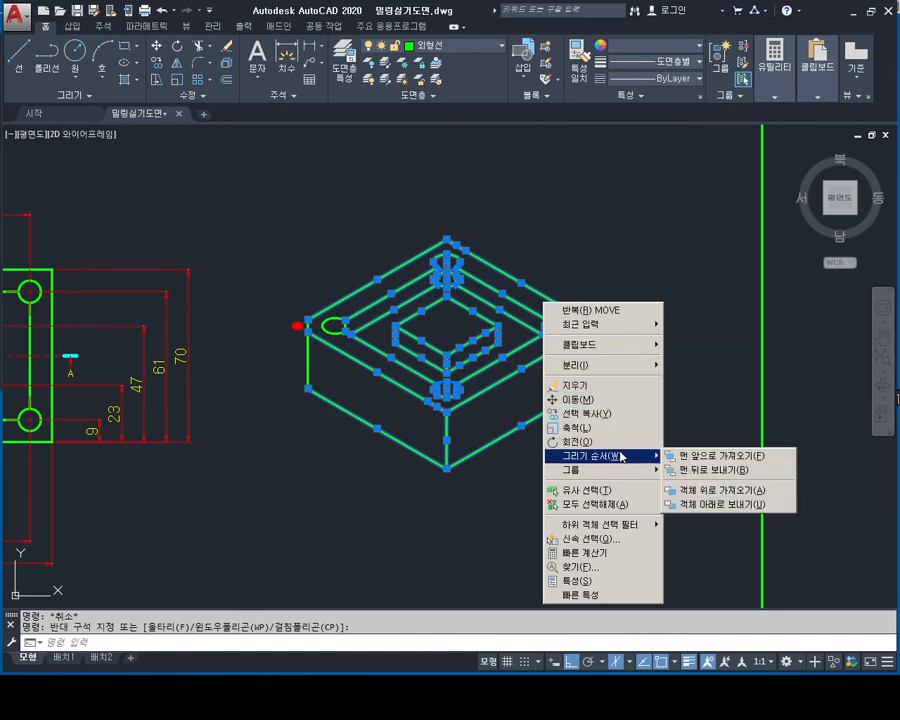
{"action": "key", "text": "Escape"}
- Erase the short red segments overlapping the isometric view's top outline at its right and back corners
{"action": "scroll", "coordinate": [674, 456], "scroll_direction": "up", "scroll_amount": 8}
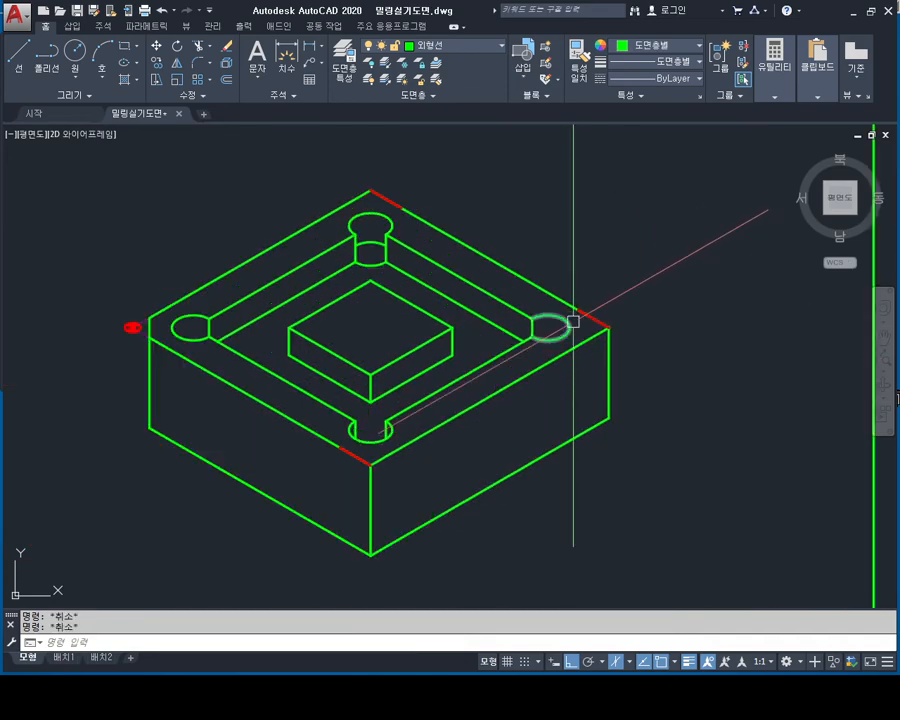
{"action": "key", "text": "Delete"}
{"action": "middle_click_drag", "start_coordinate": [454, 243], "coordinate": [546, 428]}
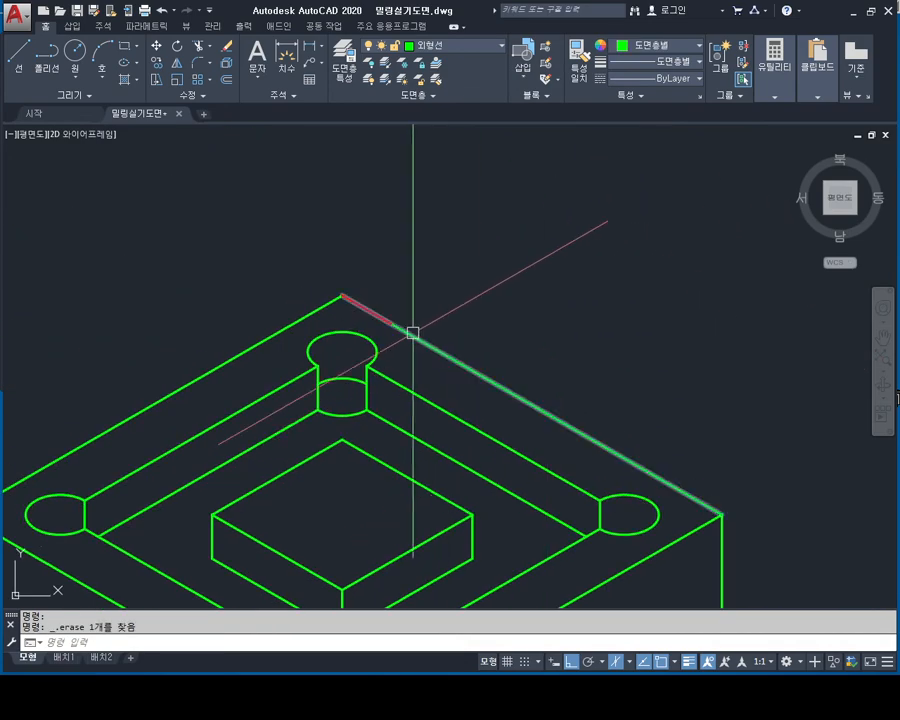
{"action": "left_click", "coordinate": [366, 309]}
{"action": "key", "text": "Delete"}
- Erase the remaining short red segment on the isometric view's top outline at the front corner
{"action": "middle_click_drag", "start_coordinate": [407, 425], "coordinate": [463, 195]}
{"action": "scroll", "coordinate": [462, 270], "scroll_direction": "down", "scroll_amount": 4}
{"action": "scroll", "coordinate": [450, 290], "scroll_direction": "up", "scroll_amount": 2}
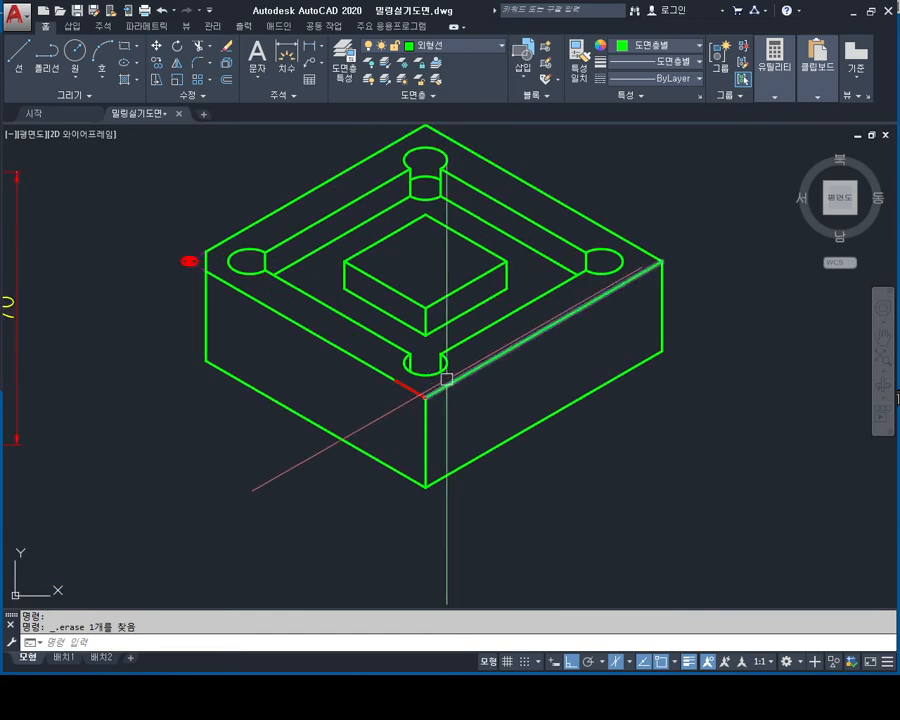
{"action": "scroll", "coordinate": [496, 336], "scroll_direction": "down", "scroll_amount": 2}
{"action": "middle_click_drag", "start_coordinate": [496, 336], "coordinate": [507, 316]}
{"action": "scroll", "coordinate": [507, 316], "scroll_direction": "down", "scroll_amount": 2}
{"action": "middle_click_drag", "start_coordinate": [507, 316], "coordinate": [525, 329]}
{"action": "middle_click_drag", "start_coordinate": [457, 351], "coordinate": [473, 326]}
{"action": "middle_click_drag", "start_coordinate": [607, 342], "coordinate": [619, 372]}
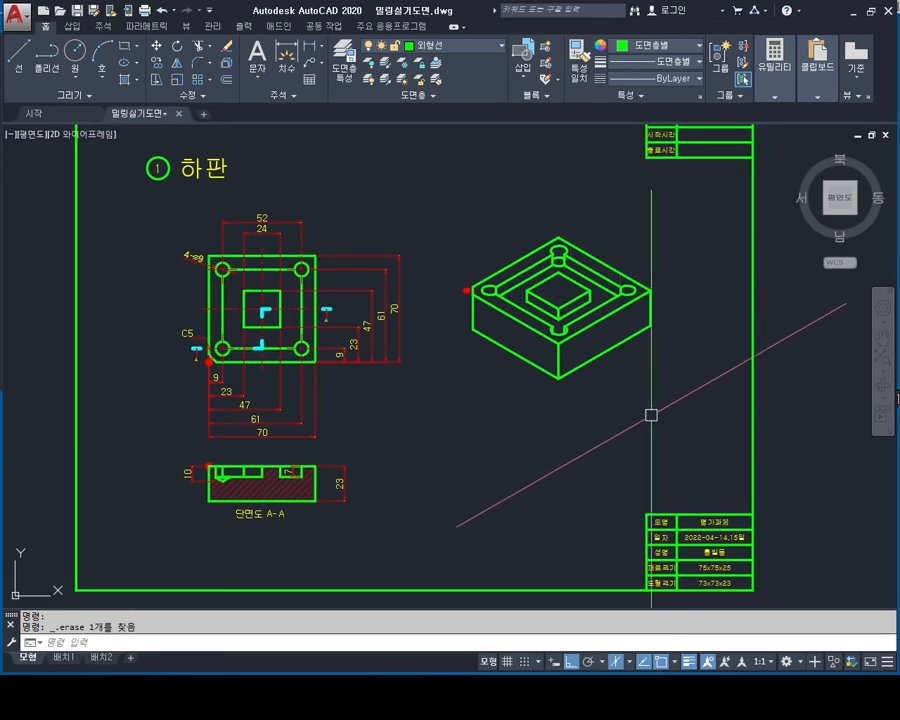
- Switch the snap style from isometric back to Standard and turn snap mode off
{"action": "key", "text": "Escape"}
{"action": "key", "text": "Escape"}
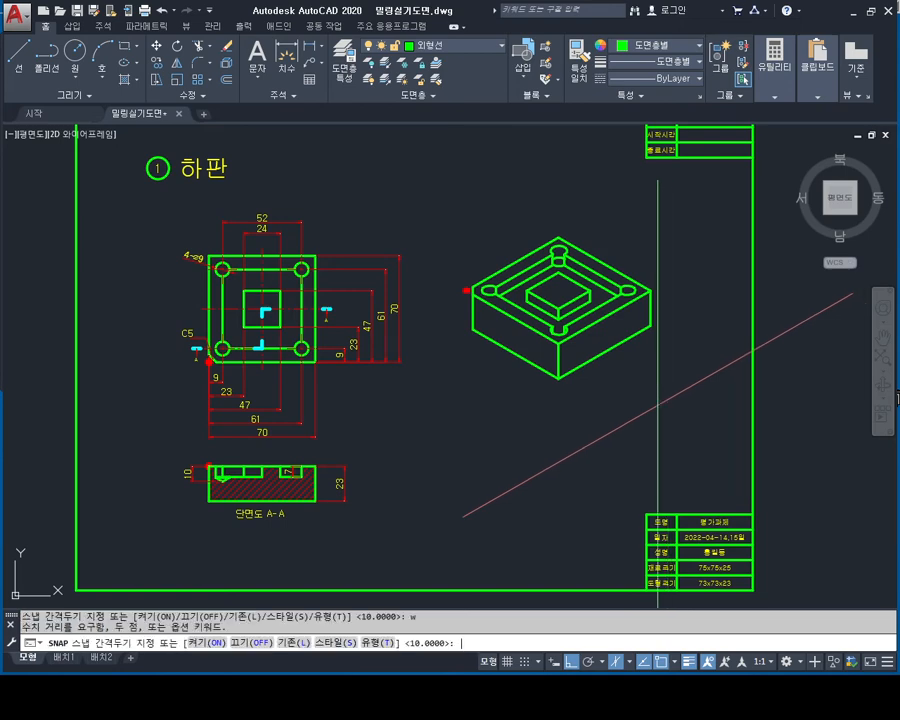
{"action": "type", "text": "s"}
{"action": "key", "text": "Return"}
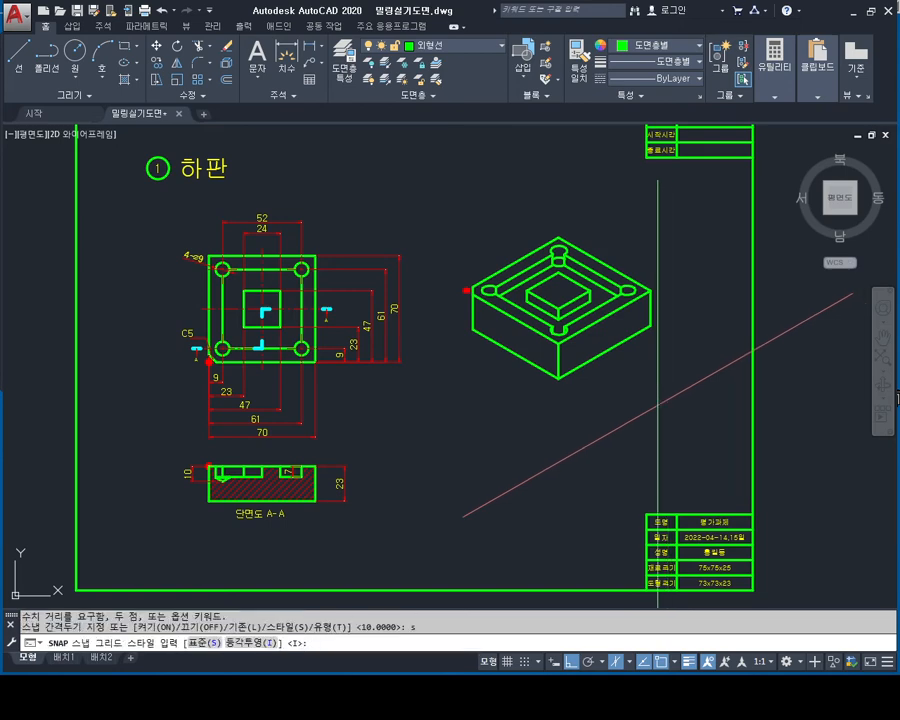
{"action": "type", "text": "s"}
{"action": "key", "text": "Return"}
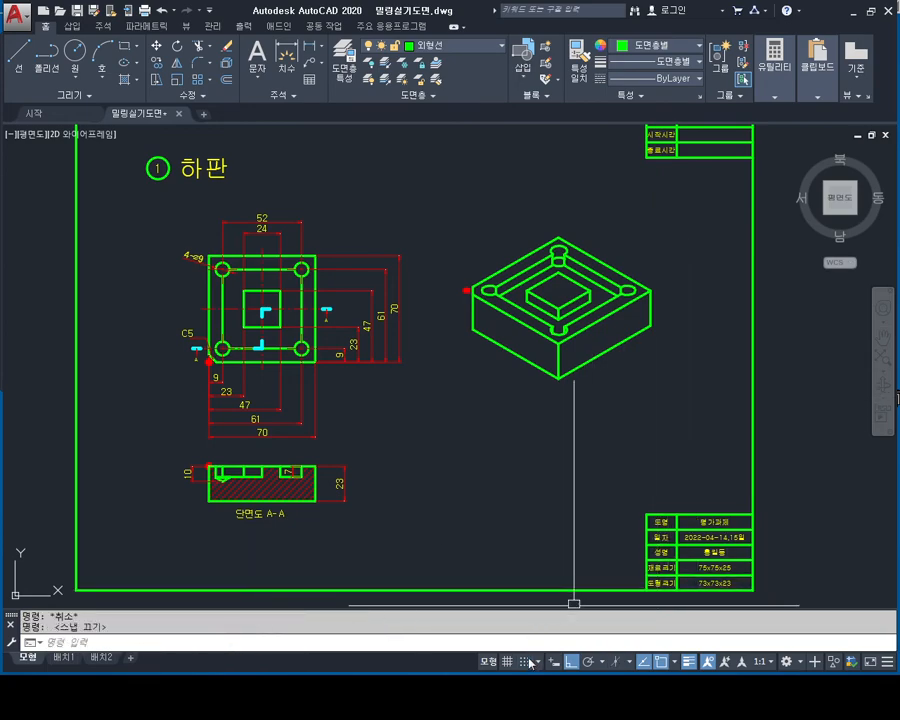
- Save the drawing under its current file name
{"action": "scroll", "coordinate": [522, 456], "scroll_direction": "down", "scroll_amount": 2}
{"action": "scroll", "coordinate": [524, 380], "scroll_direction": "up", "scroll_amount": 2}
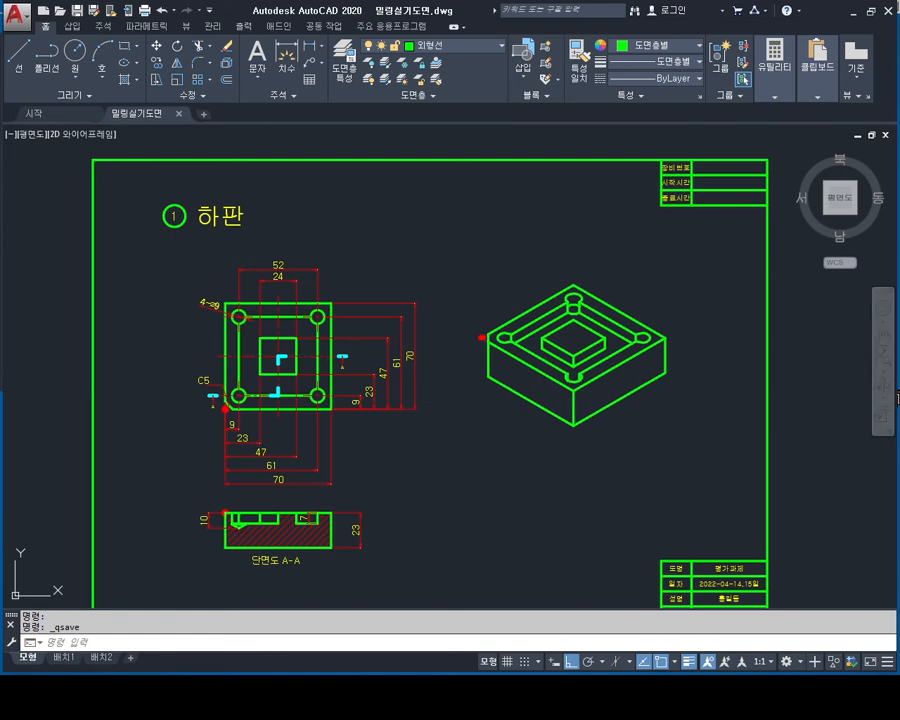
{"action": "scroll", "coordinate": [637, 367], "scroll_direction": "up", "scroll_amount": 5}
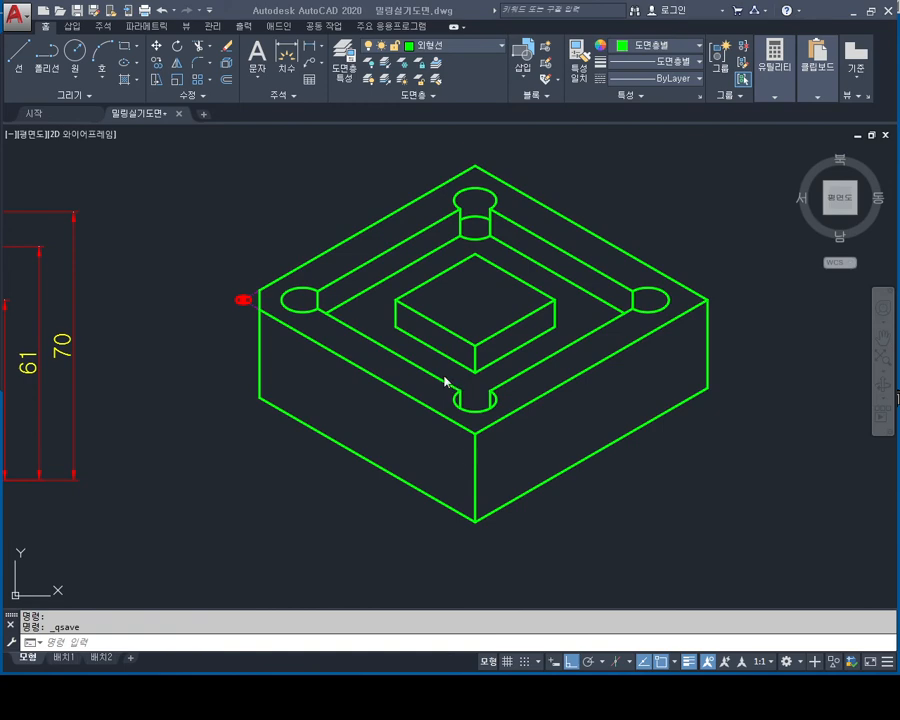
{"action": "scroll", "coordinate": [422, 355], "scroll_direction": "down", "scroll_amount": 2}
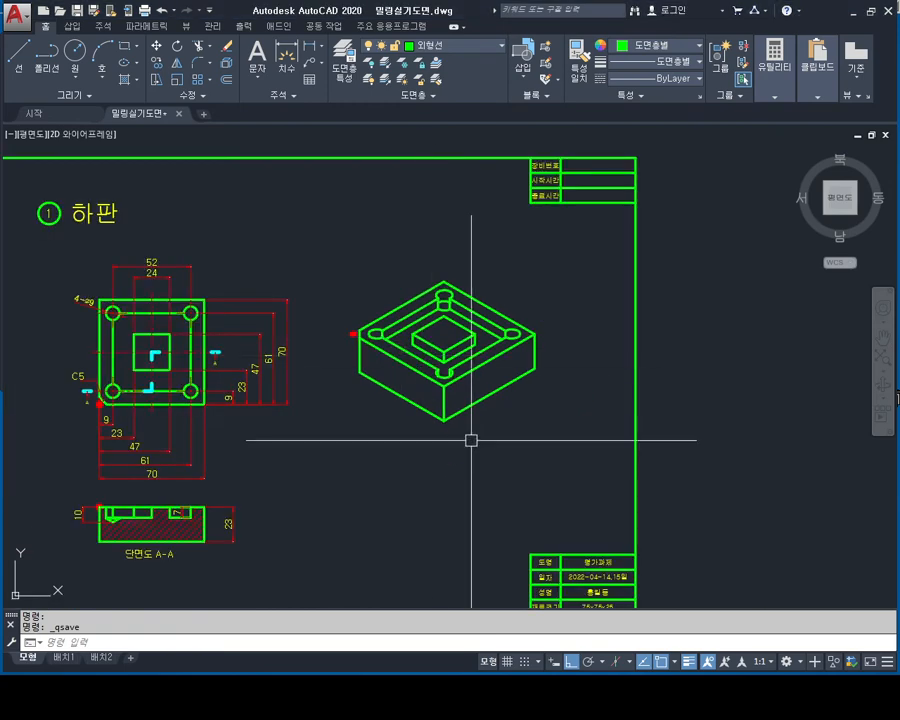
- Copy the entire sheet with its frame, views and title block straight down below the original, keeping ortho on
{"action": "mouse_move", "coordinate": [470, 439]}
{"action": "middle_mouse_down"}
{"action": "mouse_move", "coordinate": [589, 328]}
{"action": "mouse_move", "coordinate": [535, 362]}
{"action": "middle_mouse_up"}
{"action": "scroll", "coordinate": [589, 328], "scroll_direction": "down", "scroll_amount": 1}
{"action": "key", "text": "Escape"}
{"action": "key", "text": "Escape"}
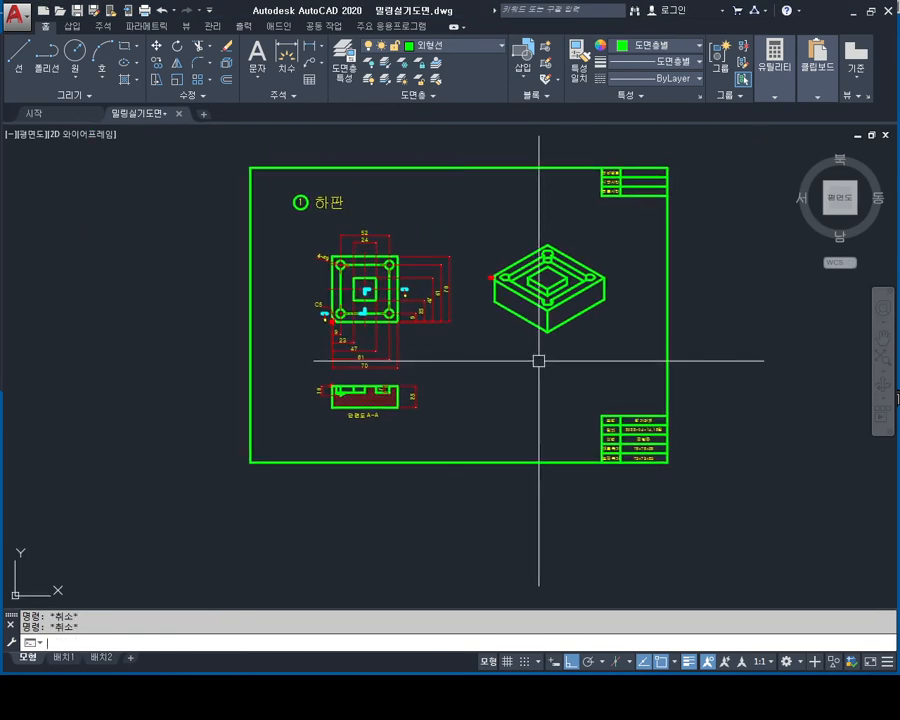
{"action": "type", "text": "co"}
{"action": "key", "text": "Return"}
{"action": "left_click", "coordinate": [743, 155]}
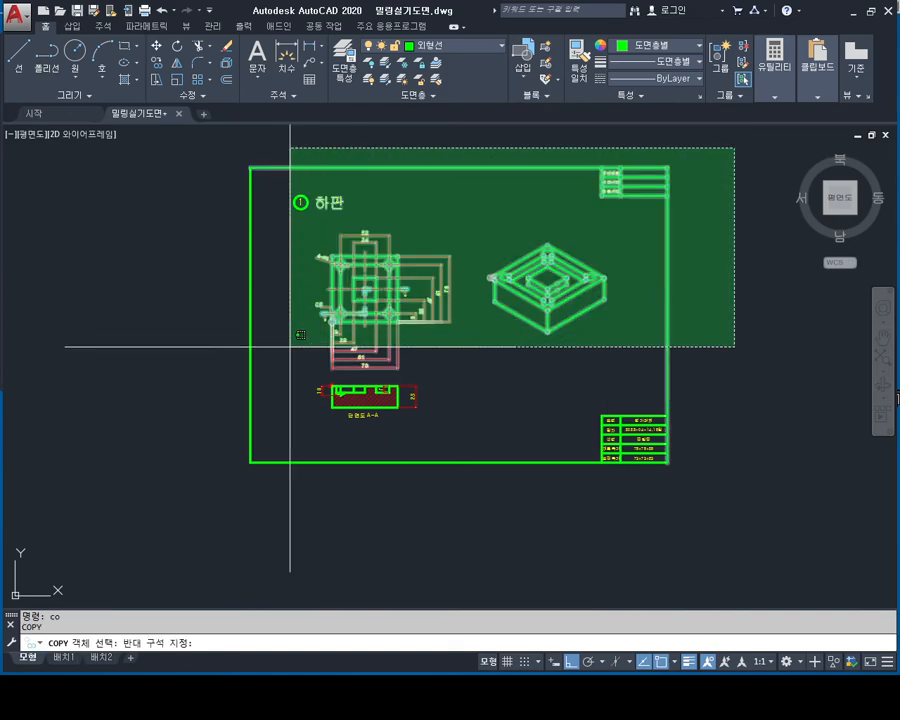
{"action": "left_click", "coordinate": [205, 506]}
{"action": "key", "text": "Return"}
{"action": "left_click", "coordinate": [250, 167]}
{"action": "middle_click_drag", "start_coordinate": [270, 403], "coordinate": [286, 222]}
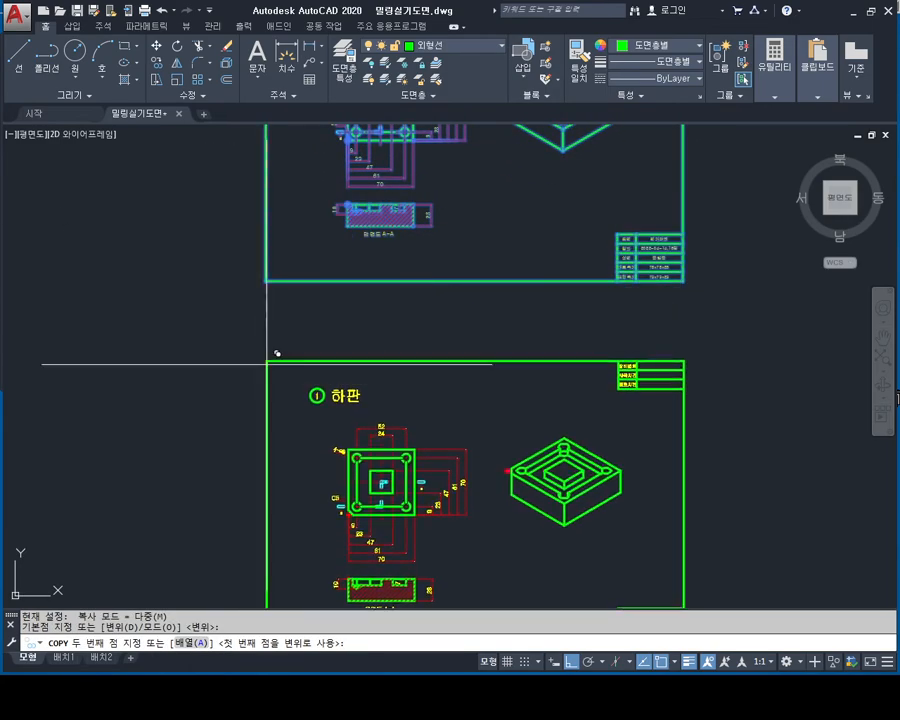
{"action": "key", "text": "F8"}
{"action": "key", "text": "F8"}
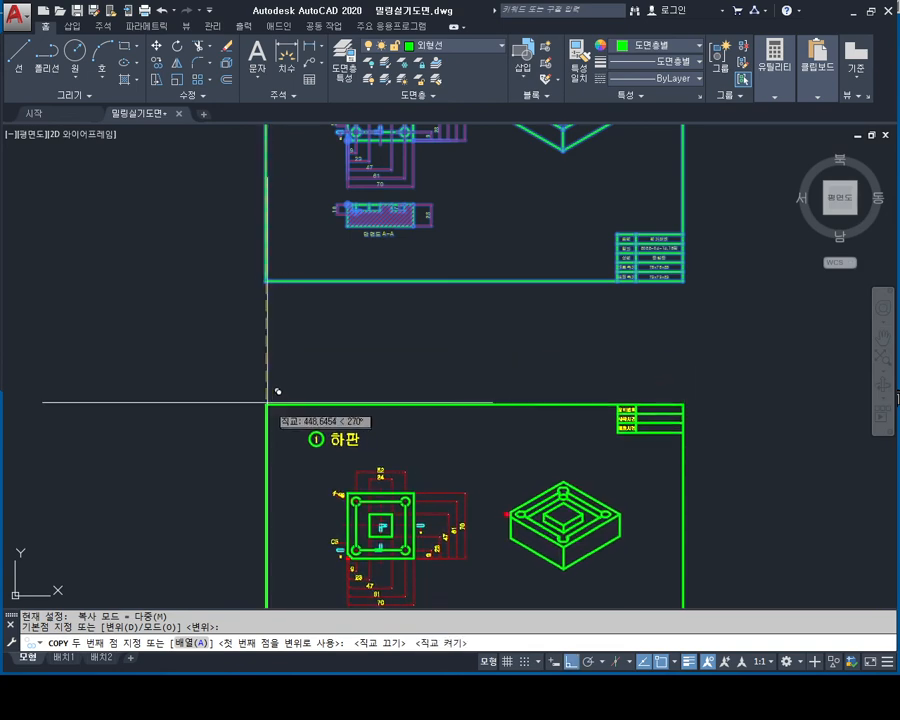
{"action": "middle_click_drag", "start_coordinate": [259, 348], "coordinate": [269, 292]}
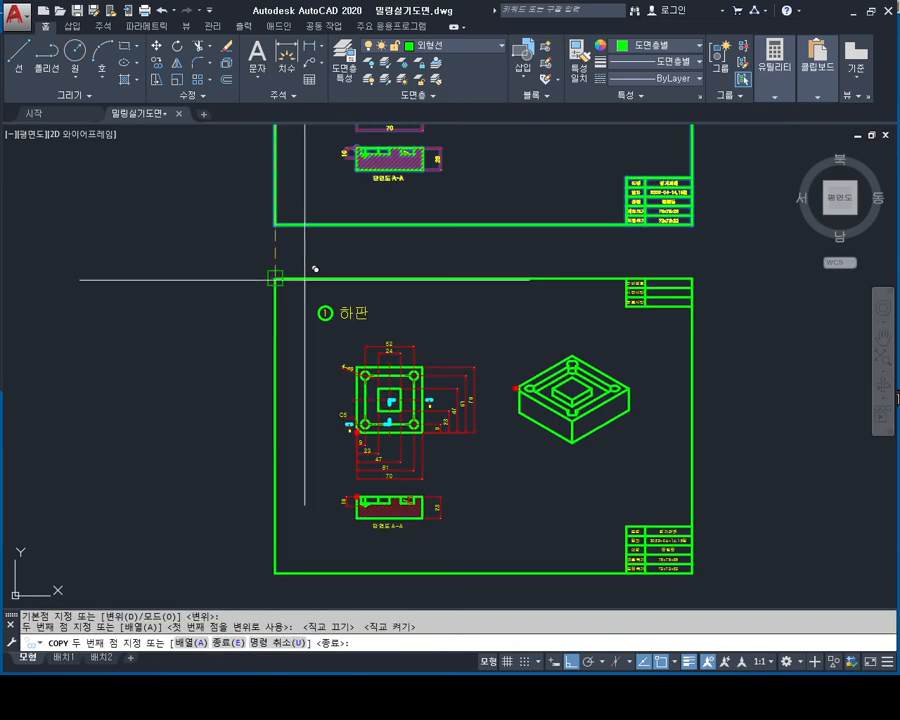
{"action": "key", "text": "Escape"}
- Erase the horizontal 9, 23, 47, 61 and 70 dimensions below the copied sheet's plan view
{"action": "scroll", "coordinate": [430, 337], "scroll_direction": "up", "scroll_amount": 3}
{"action": "middle_click_drag", "start_coordinate": [399, 410], "coordinate": [455, 392]}
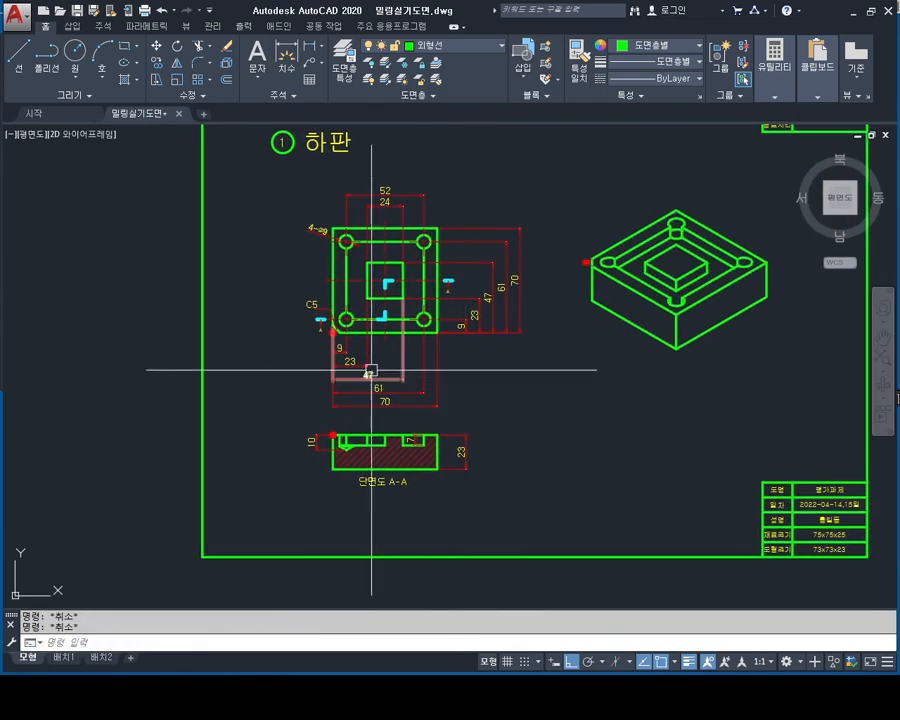
{"action": "scroll", "coordinate": [386, 377], "scroll_direction": "up", "scroll_amount": 2}
{"action": "left_click", "coordinate": [584, 348]}
{"action": "left_click", "coordinate": [253, 428]}
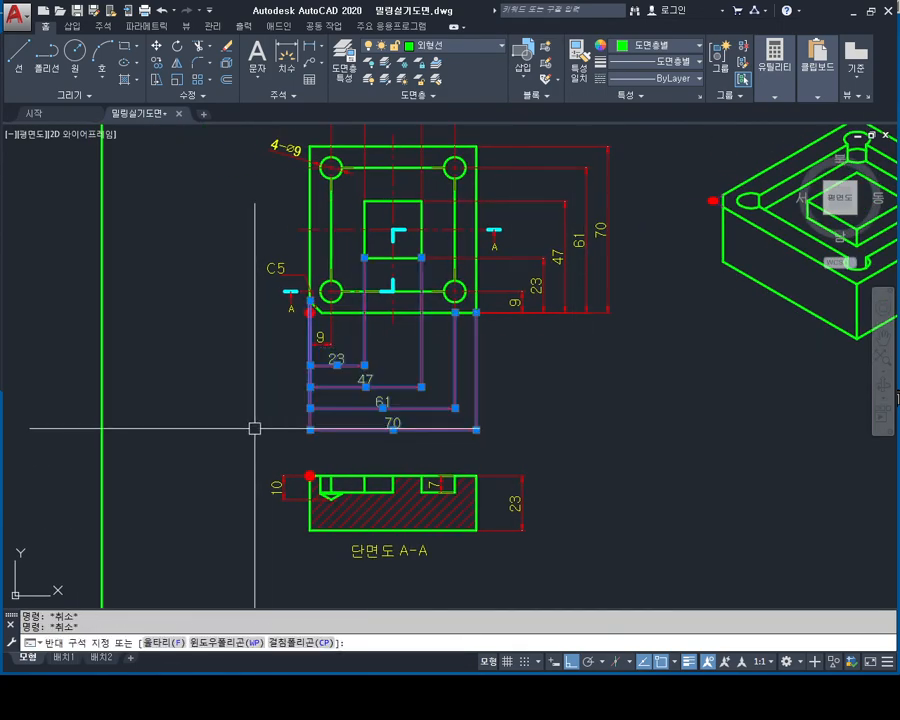
{"action": "key", "text": "Delete"}
{"action": "middle_click_drag", "start_coordinate": [424, 370], "coordinate": [402, 435]}
{"action": "left_click", "coordinate": [333, 402]}
{"action": "left_click", "coordinate": [255, 452]}
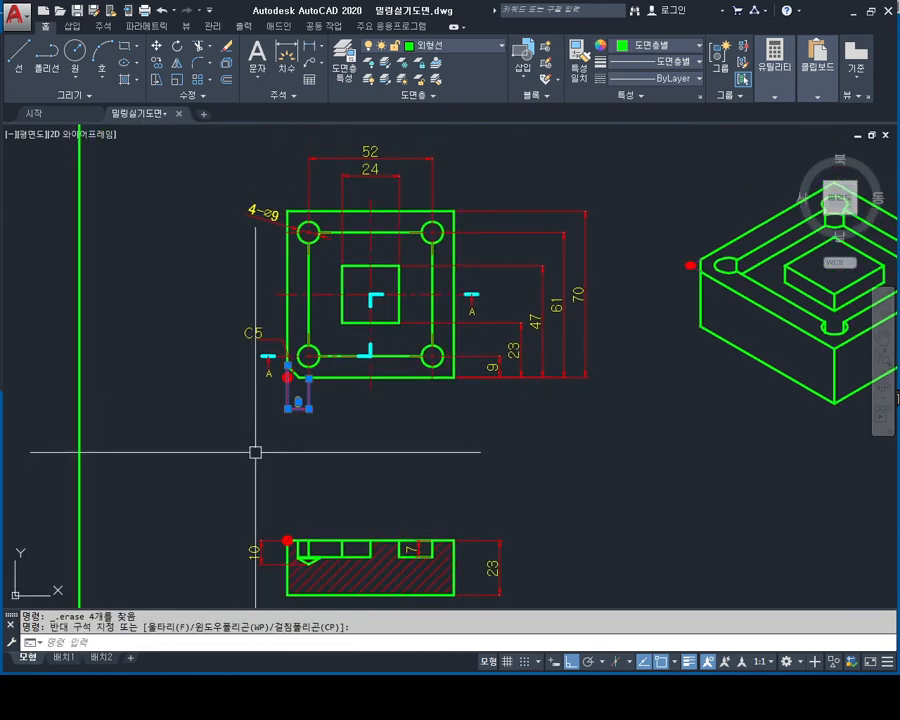
{"action": "key", "text": "Delete"}
- Erase the vertical 9, 23, 47, 61 and 70 dimensions beside the copied plan view
{"action": "left_click", "coordinate": [620, 183]}
{"action": "left_click", "coordinate": [496, 416]}
{"action": "key", "text": "Delete"}
- Erase the 4-Ø9 hole callout and the 52 and 24 dimensions above the copied plan view
{"action": "scroll", "coordinate": [432, 325], "scroll_direction": "up", "scroll_amount": 2}
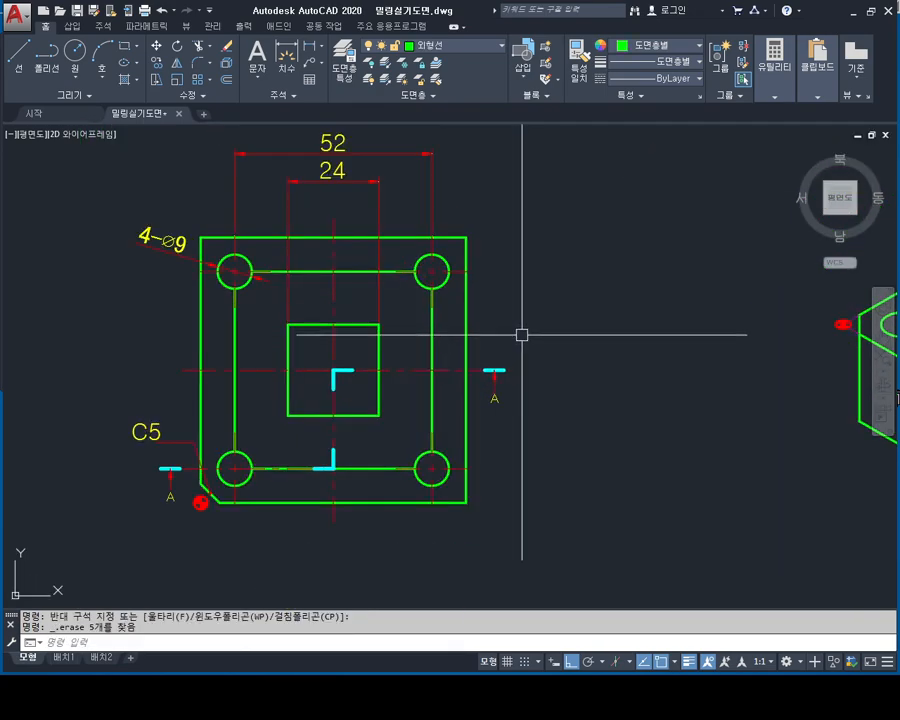
{"action": "middle_click_drag", "start_coordinate": [520, 332], "coordinate": [535, 265]}
{"action": "scroll", "coordinate": [535, 265], "scroll_direction": "down", "scroll_amount": 2}
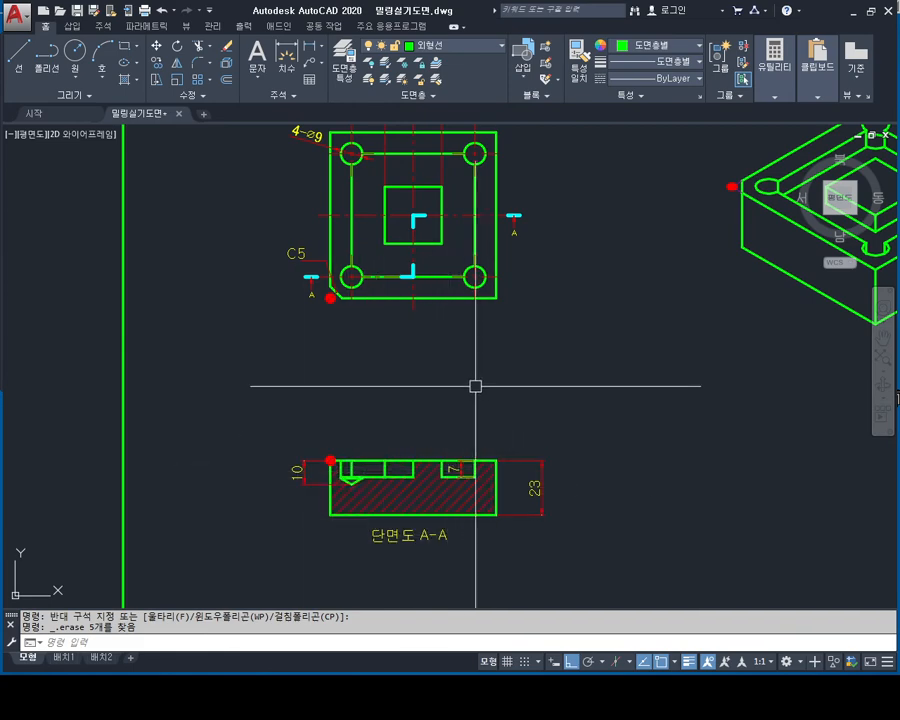
{"action": "middle_click_drag", "start_coordinate": [394, 238], "coordinate": [395, 414]}
{"action": "scroll", "coordinate": [368, 336], "scroll_direction": "up", "scroll_amount": 2}
{"action": "middle_click_drag", "start_coordinate": [300, 361], "coordinate": [302, 326]}
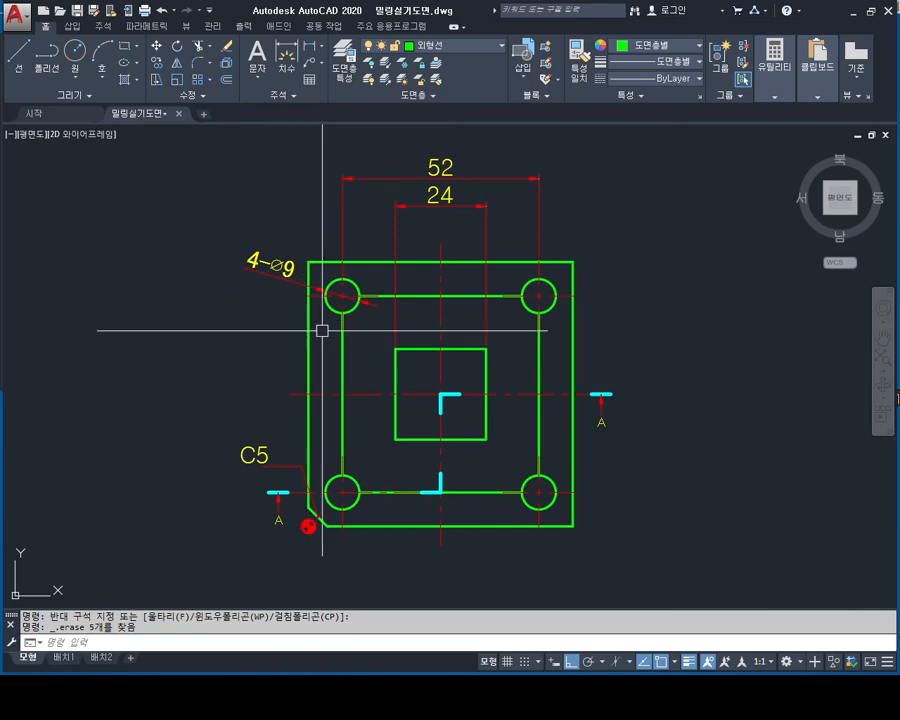
{"action": "left_click", "coordinate": [287, 244]}
{"action": "left_click", "coordinate": [251, 293]}
{"action": "key", "text": "Delete"}
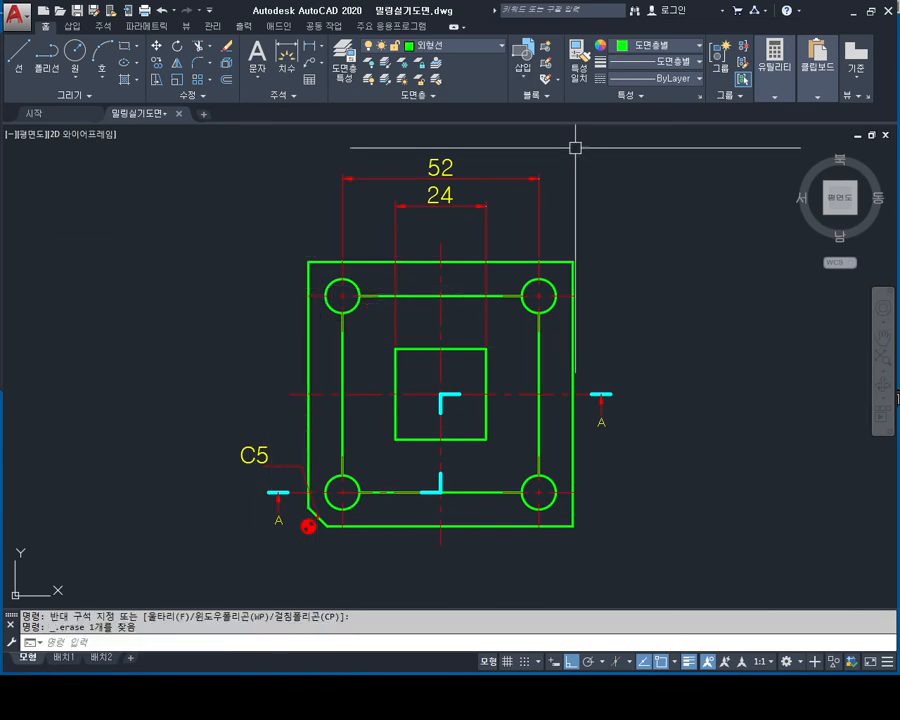
{"action": "left_click", "coordinate": [575, 148]}
{"action": "left_click", "coordinate": [421, 191]}
{"action": "key", "text": "Delete"}
- Erase the C5 chamfer note and its leader at the copied plan view's lower-left corner
{"action": "middle_click_drag", "start_coordinate": [338, 207], "coordinate": [349, 155]}
{"action": "left_click", "coordinate": [277, 376]}
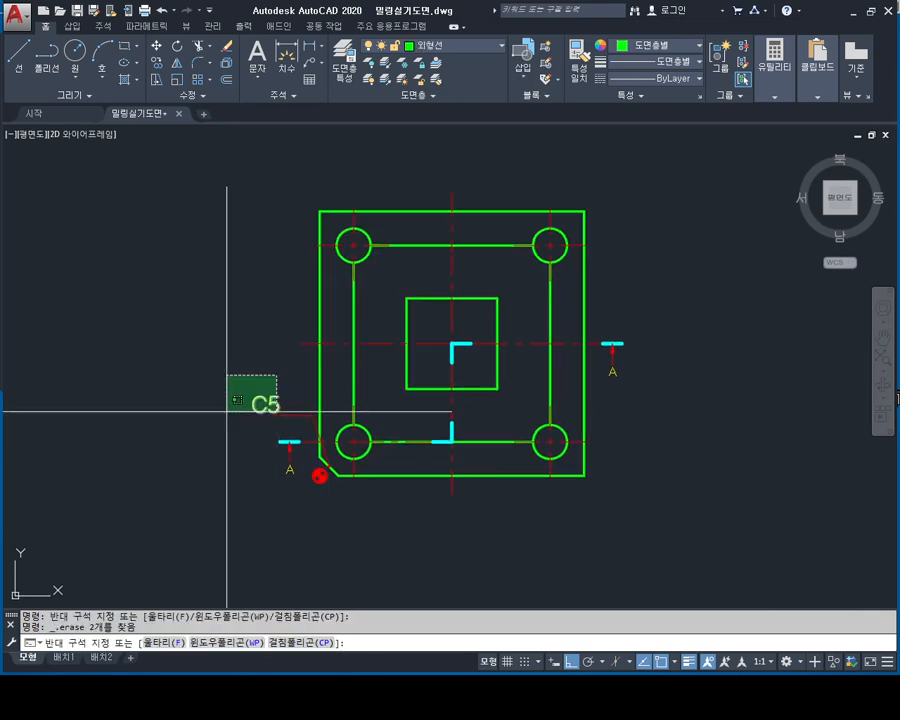
{"action": "left_click", "coordinate": [192, 420]}
{"action": "key", "text": "Delete"}
{"action": "scroll", "coordinate": [300, 442], "scroll_direction": "up", "scroll_amount": 4}
{"action": "scroll", "coordinate": [236, 416], "scroll_direction": "down", "scroll_amount": 2}
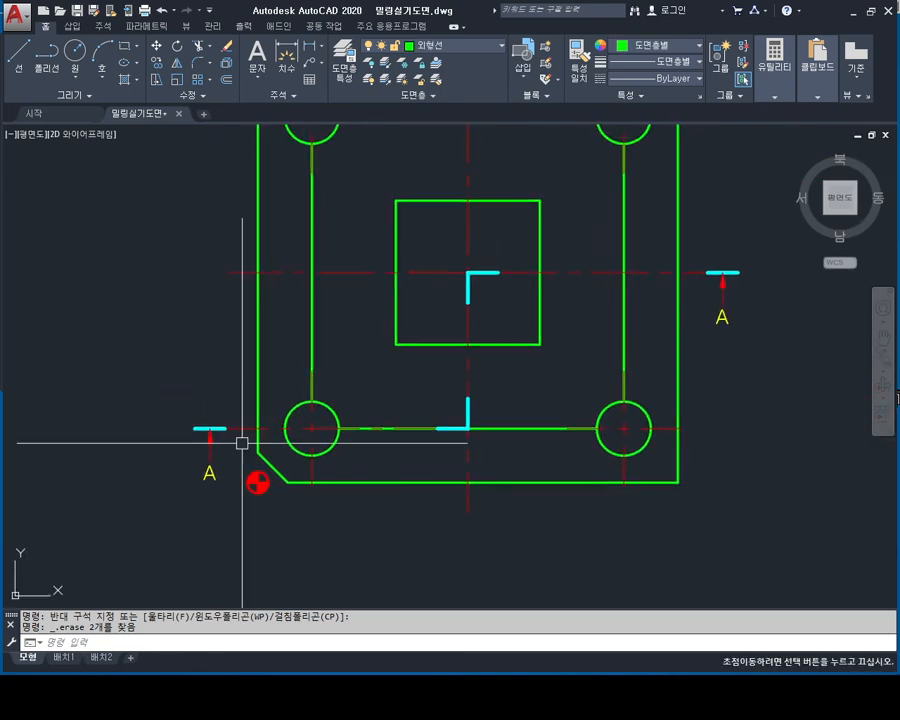
- Erase the left and upper slot lines connecting the corner circles in the copied plan view
{"action": "mouse_move", "coordinate": [323, 440]}
{"action": "middle_mouse_down"}
{"action": "mouse_move", "coordinate": [327, 398]}
{"action": "mouse_move", "coordinate": [366, 402]}
{"action": "mouse_move", "coordinate": [361, 462]}
{"action": "middle_mouse_up"}
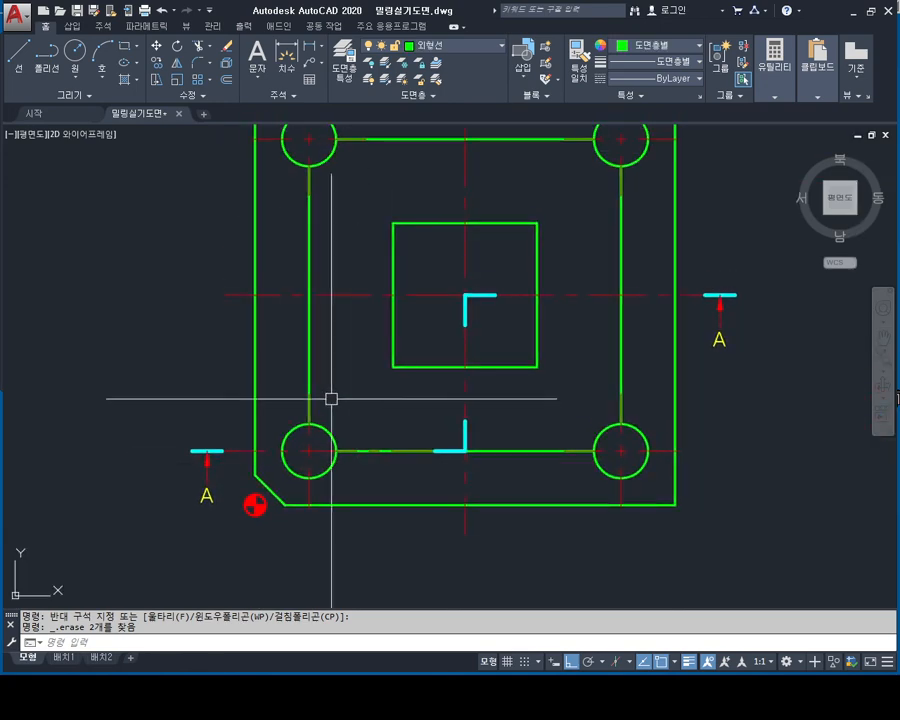
{"action": "middle_click_drag", "start_coordinate": [331, 398], "coordinate": [335, 458]}
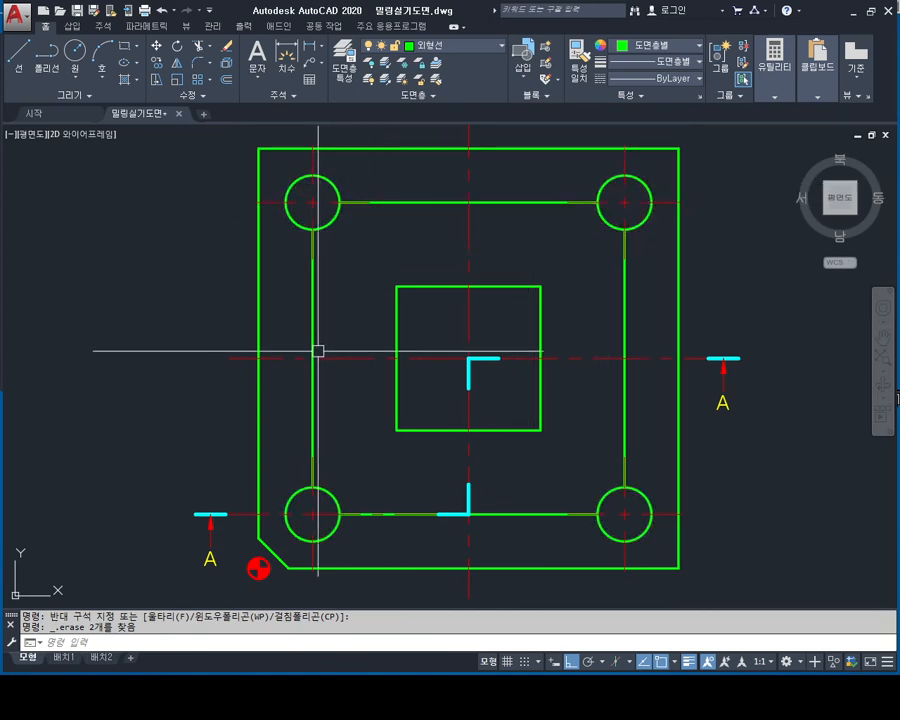
{"action": "left_click", "coordinate": [334, 290]}
{"action": "left_click", "coordinate": [300, 324]}
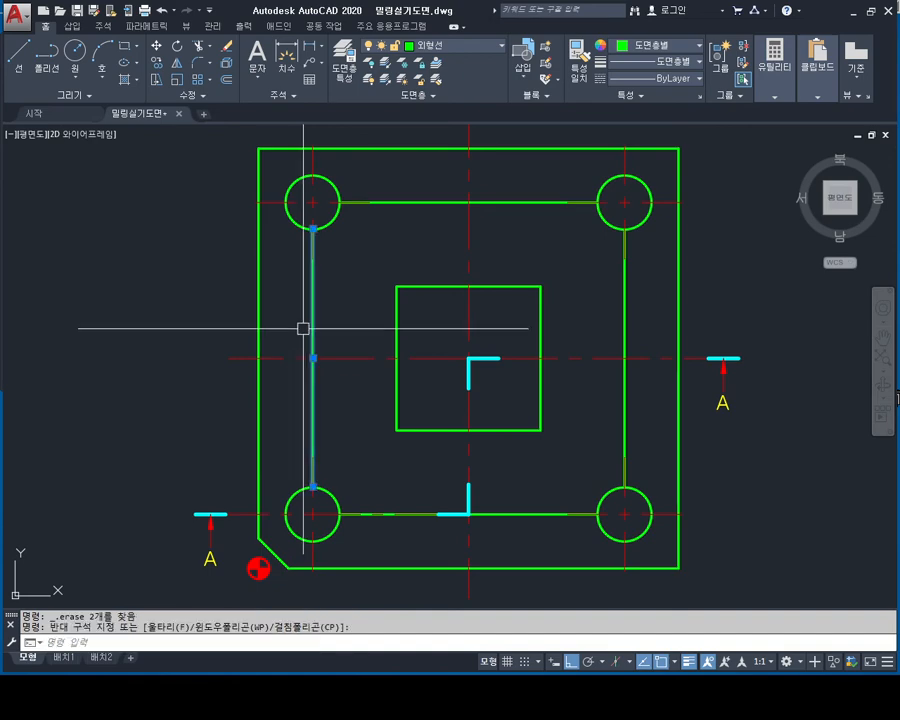
{"action": "key", "text": "Delete"}
{"action": "left_click", "coordinate": [456, 172]}
{"action": "left_click", "coordinate": [401, 247]}
{"action": "key", "text": "Delete"}
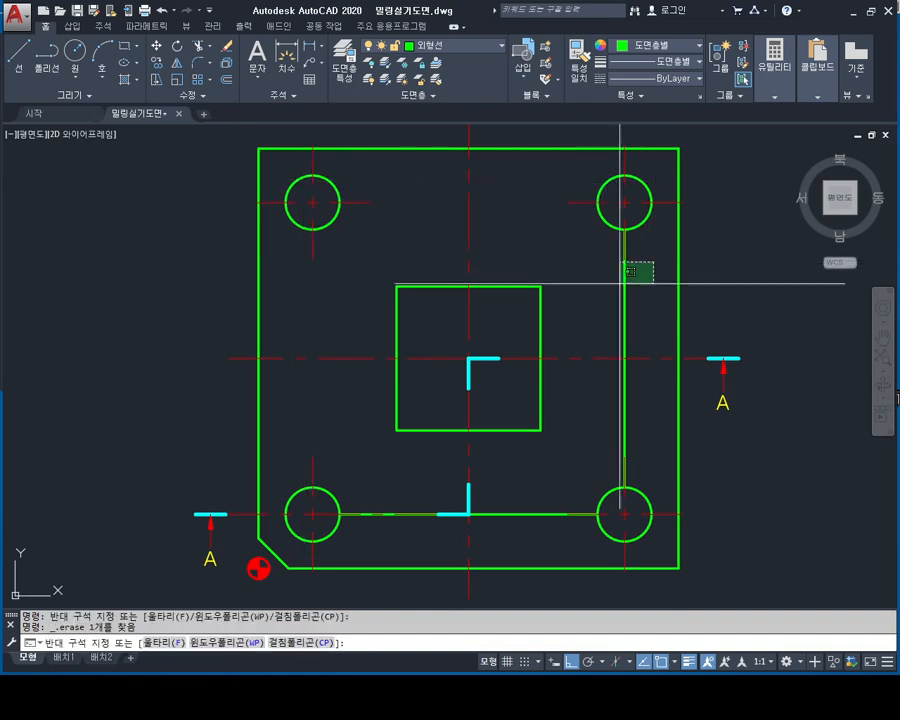
- Erase the right and lower slot lines and the central square from the copied plan view
{"action": "middle_click_drag", "start_coordinate": [642, 382], "coordinate": [638, 336]}
{"action": "left_click", "coordinate": [568, 440]}
{"action": "left_click", "coordinate": [544, 484]}
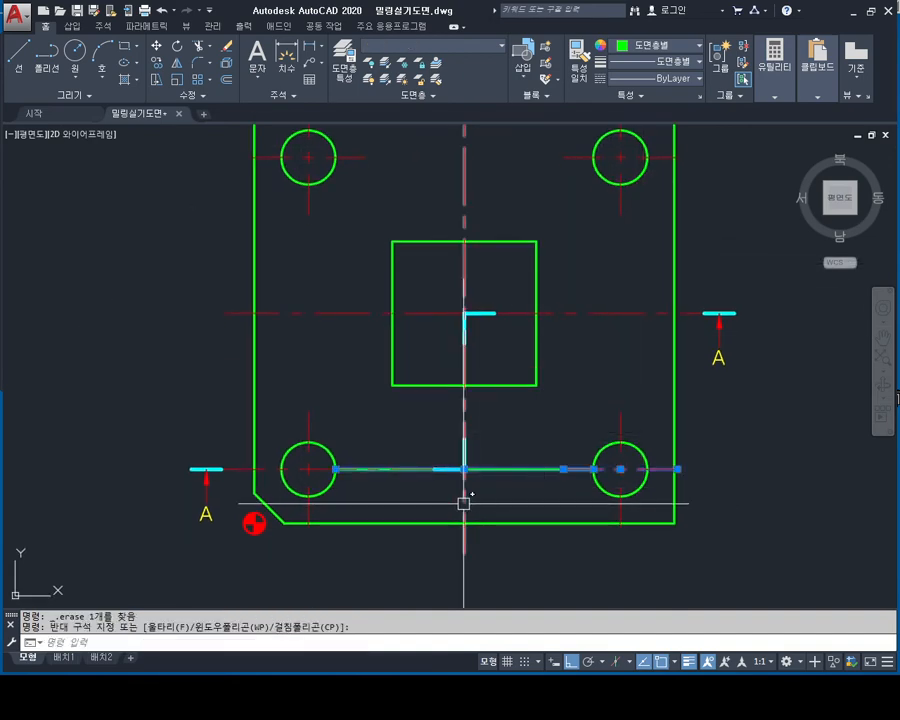
{"action": "key", "text": "Delete"}
{"action": "left_click", "coordinate": [414, 366]}
{"action": "key", "text": "Delete"}
- Erase the plan view's main centre lines and the centre lines of the two upper holes
{"action": "middle_click_drag", "start_coordinate": [452, 263], "coordinate": [475, 302]}
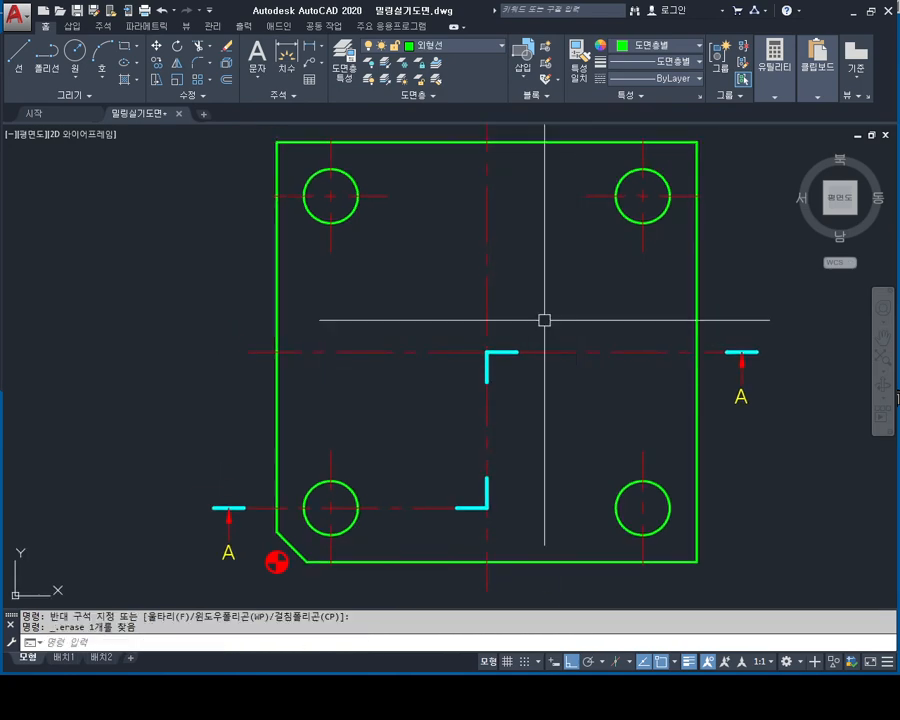
{"action": "left_click", "coordinate": [328, 195]}
{"action": "key", "text": "Delete"}
{"action": "left_click", "coordinate": [645, 191]}
{"action": "key", "text": "Delete"}
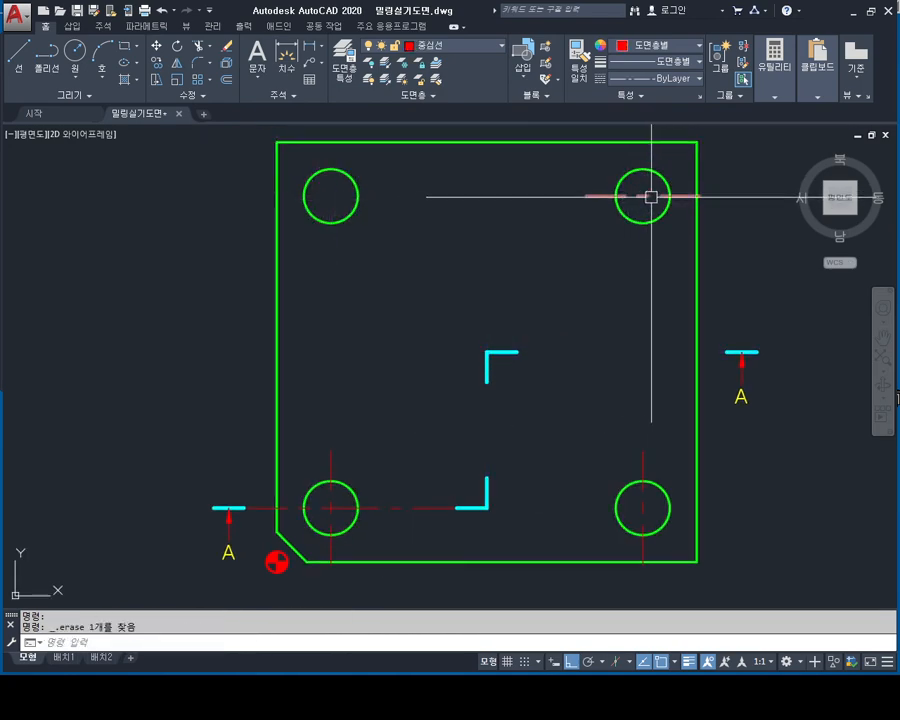
{"action": "left_click", "coordinate": [651, 197]}
{"action": "key", "text": "Delete"}
- Erase the remaining centre lines through the two lower holes
{"action": "middle_click_drag", "start_coordinate": [681, 390], "coordinate": [644, 297]}
{"action": "left_click", "coordinate": [609, 408]}
{"action": "key", "text": "Delete"}
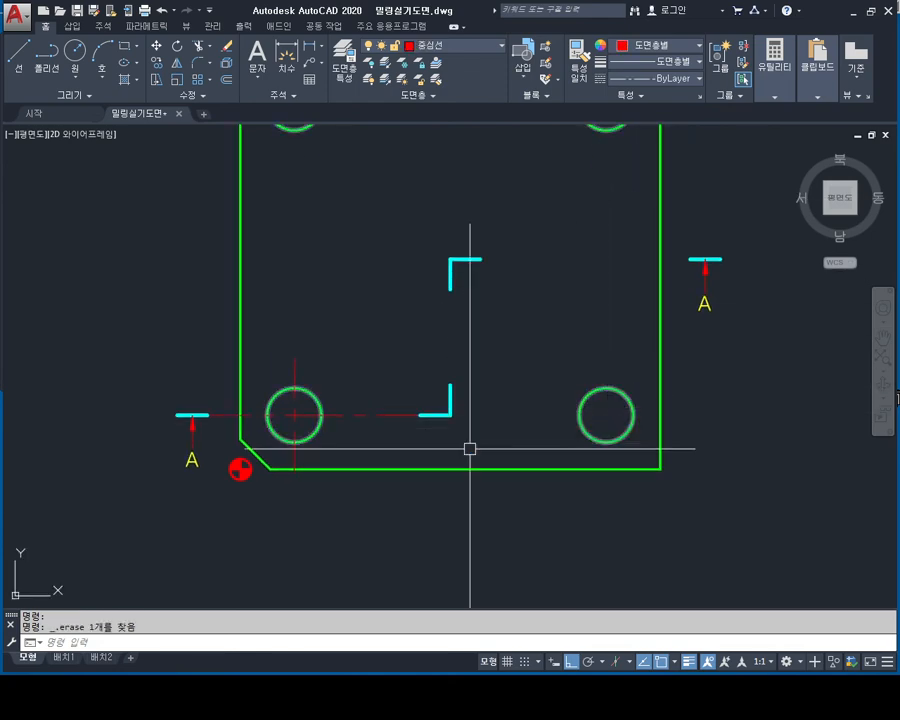
{"action": "left_click", "coordinate": [294, 420]}
{"action": "key", "text": "Delete"}
{"action": "left_click", "coordinate": [298, 411]}
{"action": "key", "text": "Delete"}
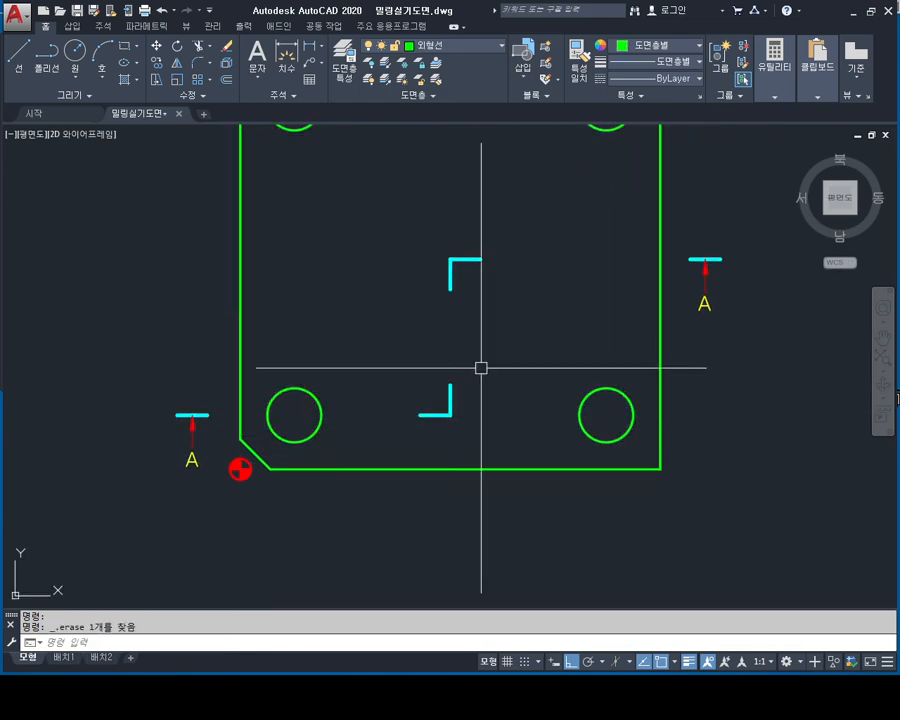
- Erase the A-A cutting-plane marks: the corner brackets inside the plate and the arrows with their A letters on both sides
{"action": "left_click", "coordinate": [520, 245]}
{"action": "left_click", "coordinate": [450, 428]}
{"action": "key", "text": "Delete"}
{"action": "middle_click_drag", "start_coordinate": [703, 298], "coordinate": [655, 349]}
{"action": "left_click", "coordinate": [701, 259]}
{"action": "left_click", "coordinate": [648, 402]}
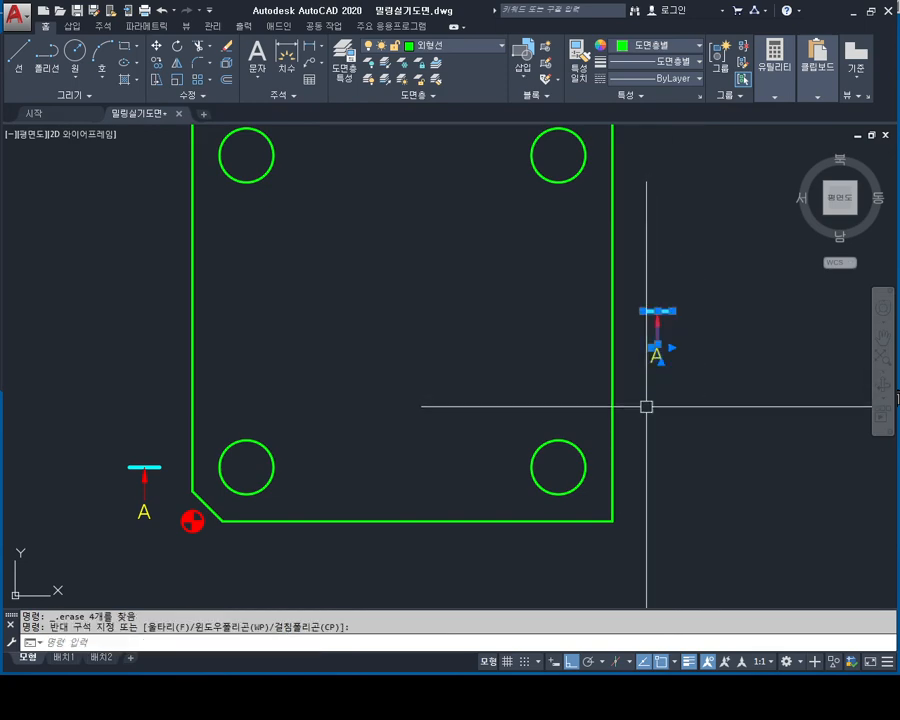
{"action": "key", "text": "Delete"}
{"action": "middle_click_drag", "start_coordinate": [243, 496], "coordinate": [300, 448]}
{"action": "left_click", "coordinate": [211, 385]}
{"action": "left_click", "coordinate": [171, 492]}
{"action": "key", "text": "Delete"}
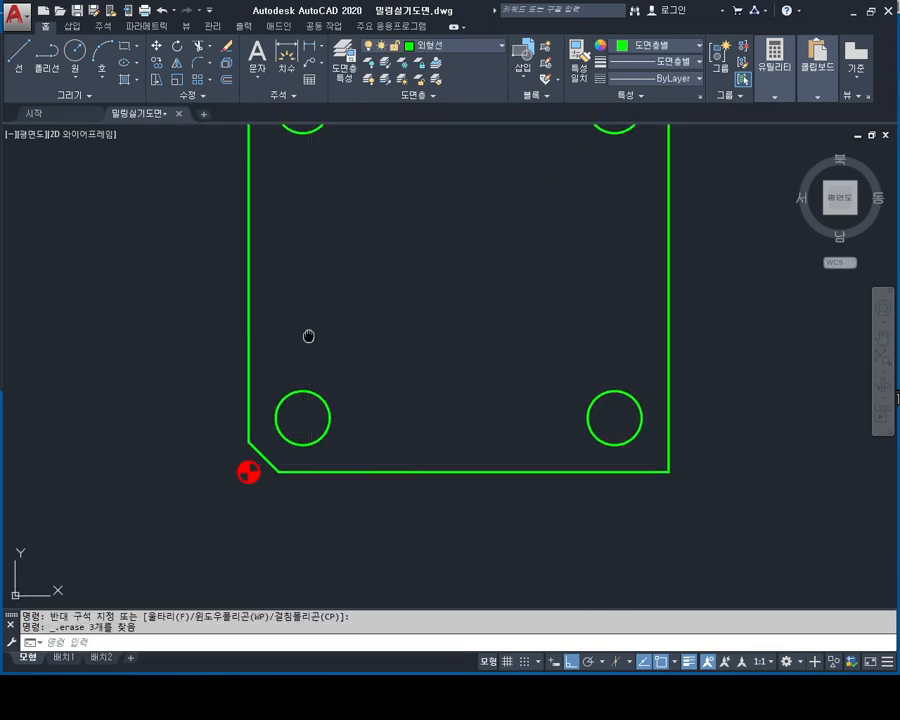
- Give the plate's left and lower edges the colour blue and a 0.50 mm lineweight
{"action": "mouse_move", "coordinate": [307, 336]}
{"action": "middle_mouse_down"}
{"action": "mouse_move", "coordinate": [343, 359]}
{"action": "mouse_move", "coordinate": [391, 364]}
{"action": "mouse_move", "coordinate": [393, 350]}
{"action": "middle_mouse_up"}
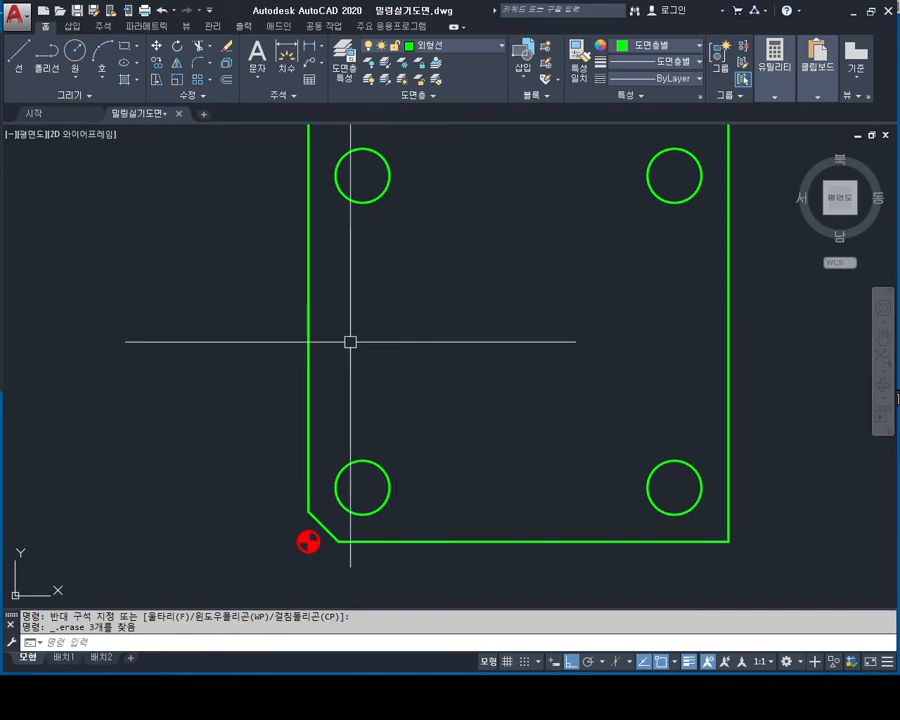
{"action": "left_click", "coordinate": [346, 251]}
{"action": "left_click", "coordinate": [300, 285]}
{"action": "scroll", "coordinate": [427, 300], "scroll_direction": "down", "scroll_amount": 5}
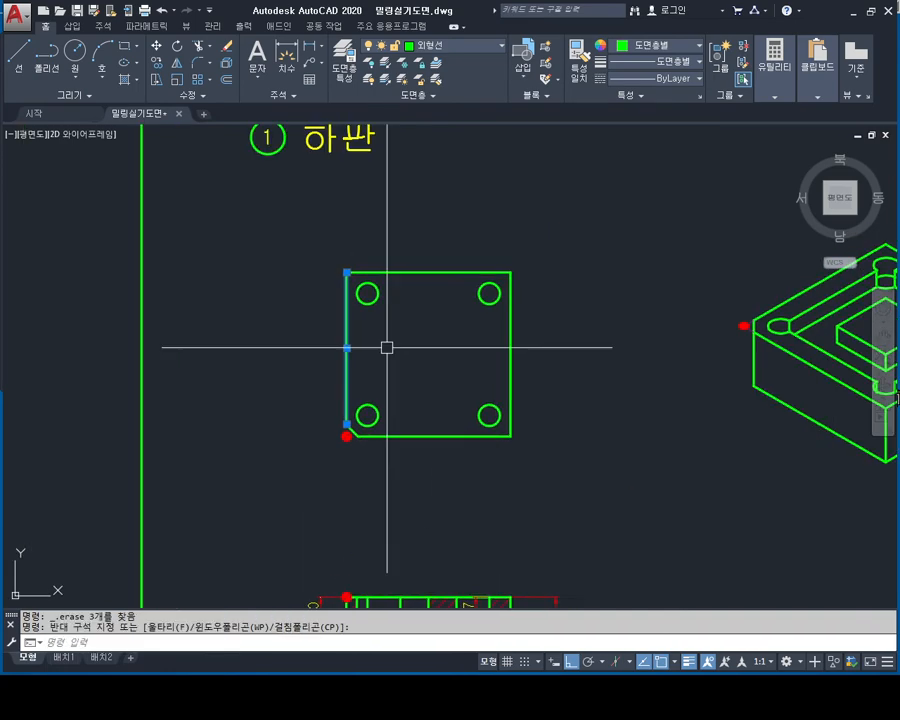
{"action": "scroll", "coordinate": [386, 346], "scroll_direction": "up", "scroll_amount": 2}
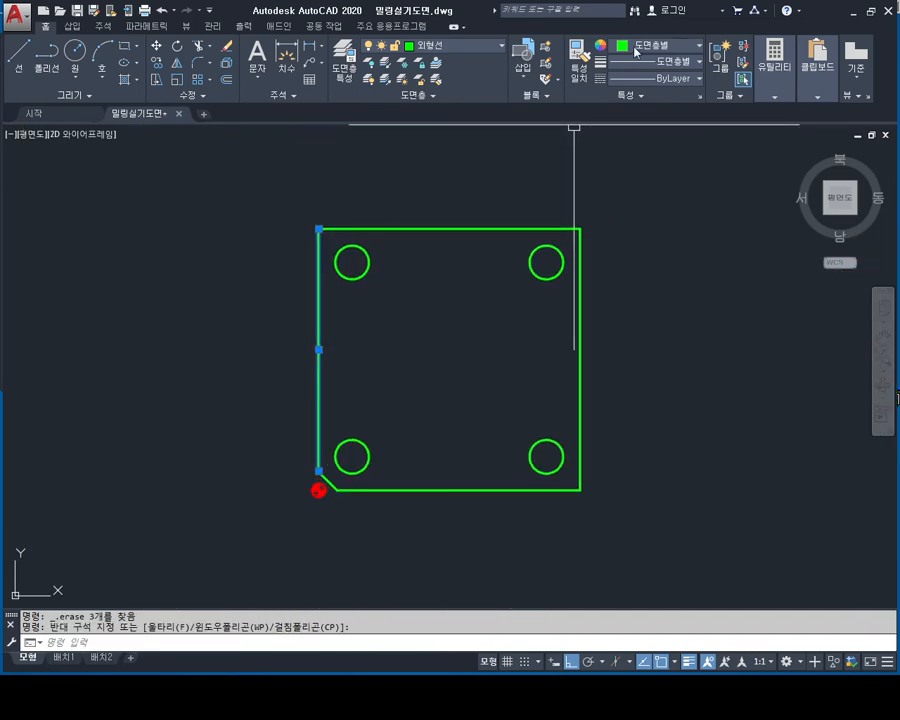
{"action": "left_click", "coordinate": [359, 336]}
{"action": "left_click", "coordinate": [282, 381]}
{"action": "left_click", "coordinate": [384, 328]}
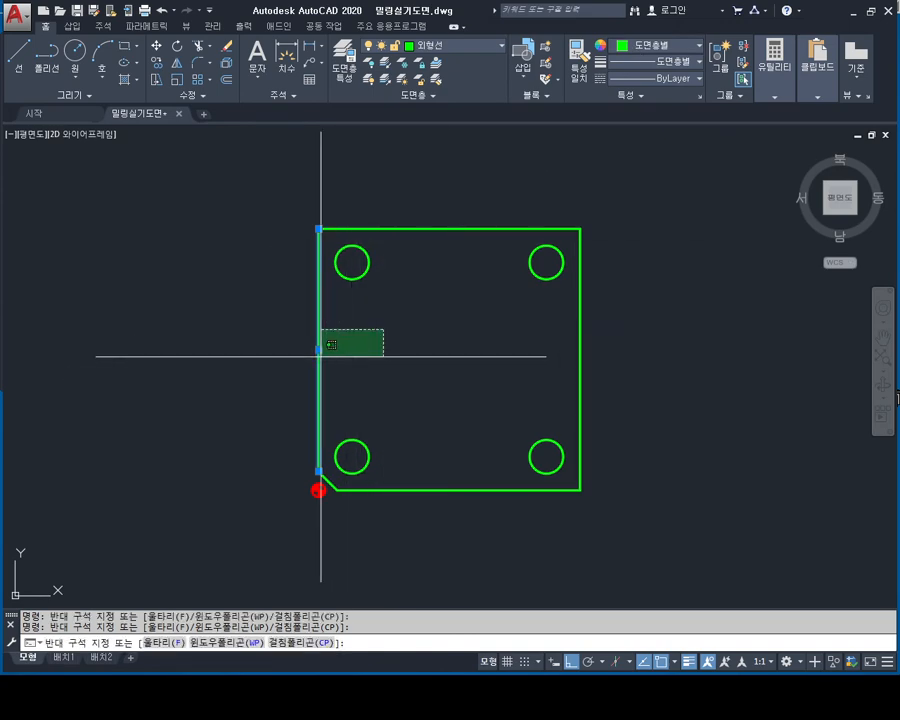
{"action": "left_click", "coordinate": [293, 369]}
{"action": "left_click", "coordinate": [371, 328]}
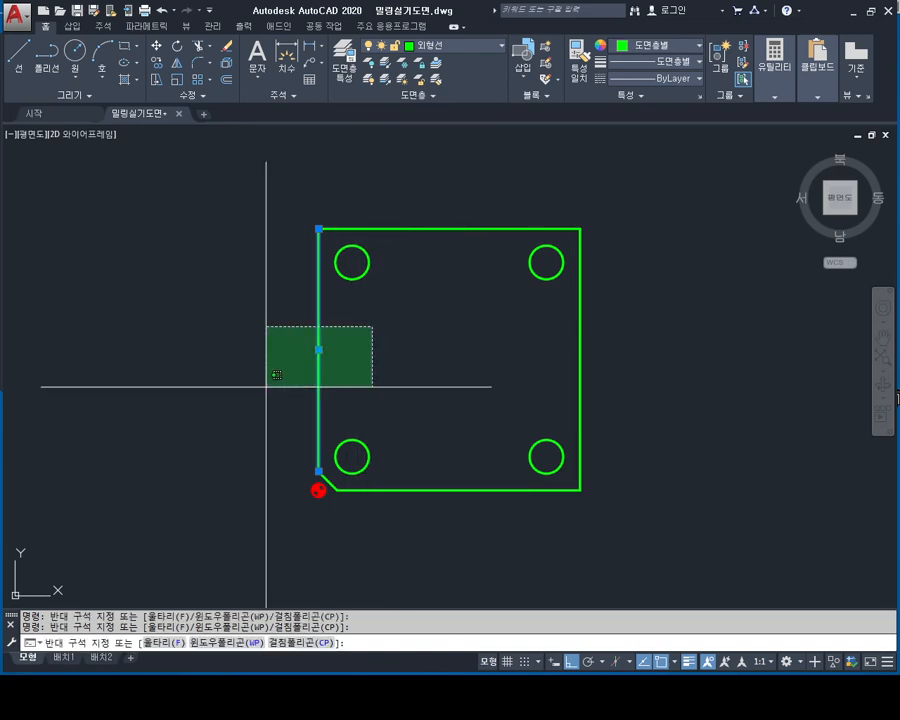
{"action": "left_click", "coordinate": [256, 390]}
{"action": "left_click", "coordinate": [439, 450]}
{"action": "left_click", "coordinate": [414, 526]}
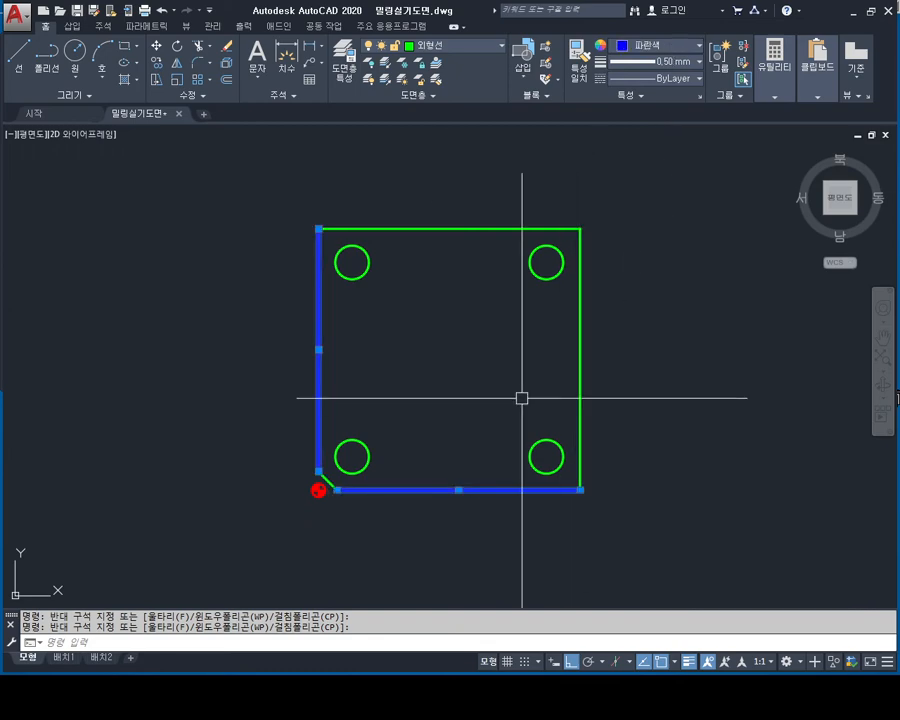
{"action": "key", "text": "Escape"}
{"action": "key", "text": "Escape"}
- Set the colour of the lower-left chamfer line to blue
{"action": "scroll", "coordinate": [330, 445], "scroll_direction": "up", "scroll_amount": 2}
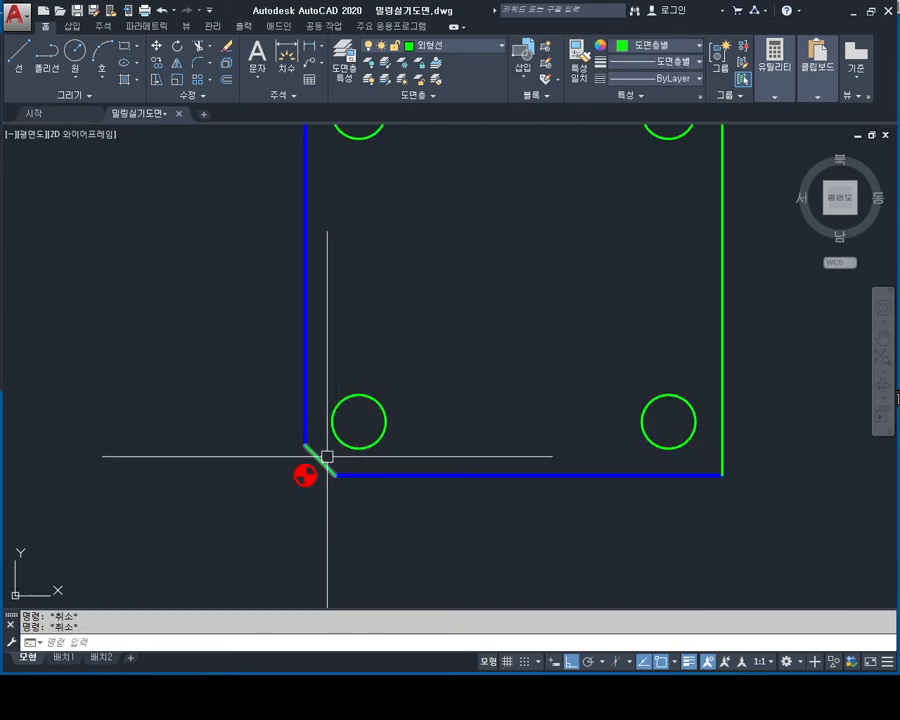
{"action": "left_click", "coordinate": [322, 458]}
{"action": "middle_click_drag", "start_coordinate": [468, 359], "coordinate": [453, 404]}
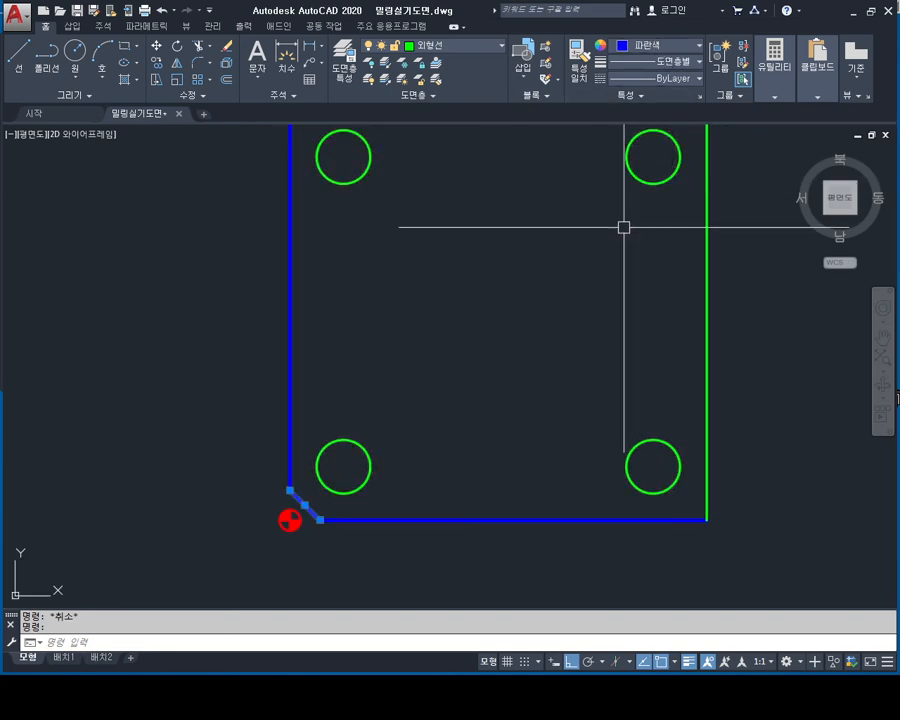
{"action": "key", "text": "Escape"}
{"action": "key", "text": "Escape"}
- Change the plate's left edge, chamfer line and lower edge to magenta
{"action": "left_click", "coordinate": [336, 322]}
{"action": "left_click", "coordinate": [269, 353]}
{"action": "left_click", "coordinate": [313, 505]}
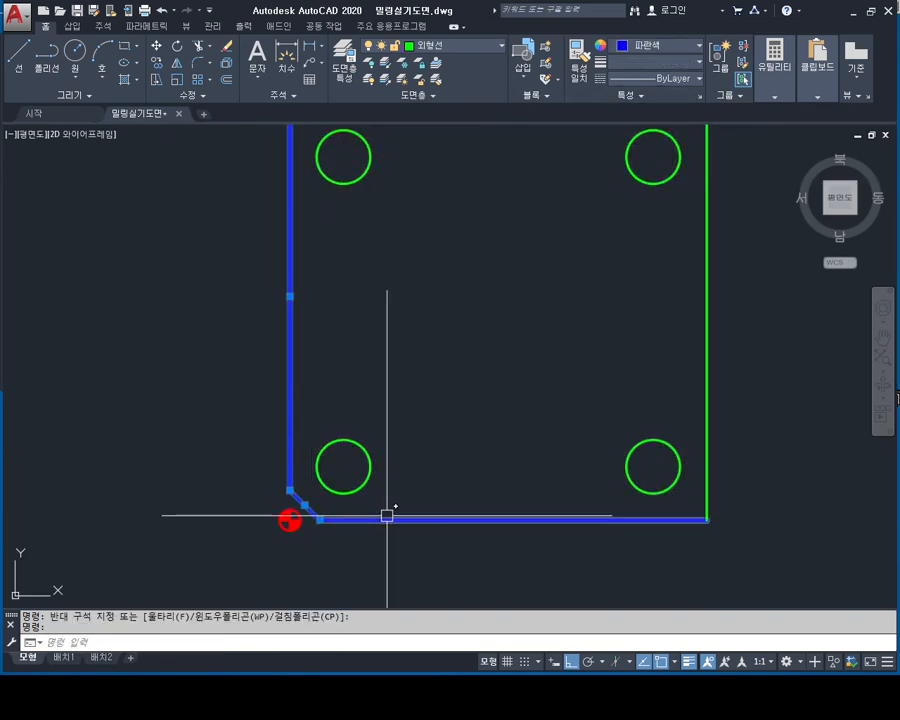
{"action": "left_click", "coordinate": [387, 517]}
{"action": "left_click", "coordinate": [645, 53]}
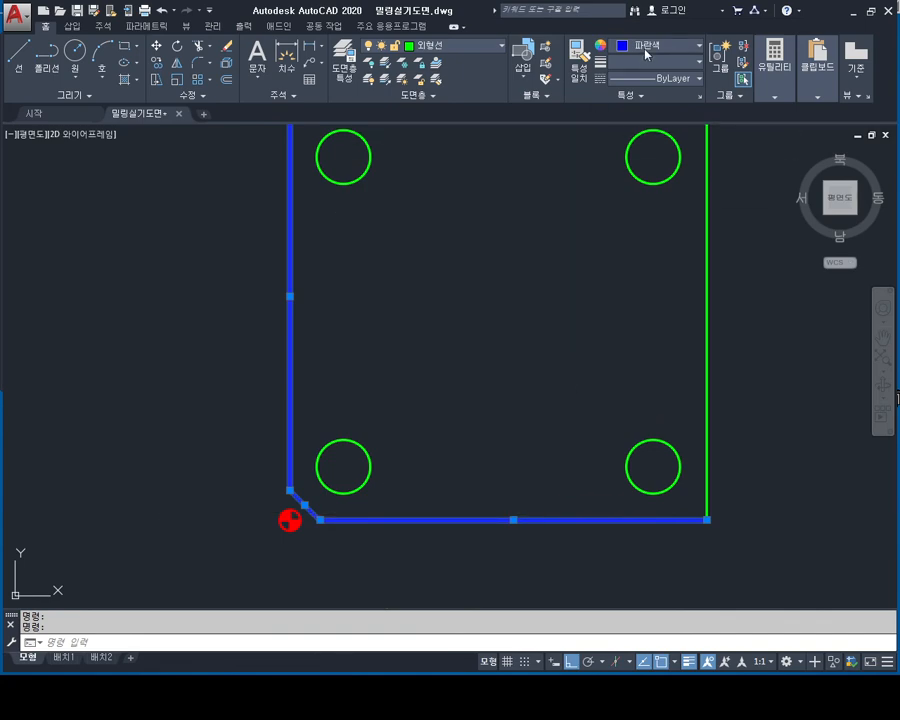
{"action": "left_click", "coordinate": [679, 181]}
{"action": "key", "text": "Escape"}
{"action": "key", "text": "Escape"}
- Examine the depth dimensions in section A-A below the plan view, and return to the copied plan view
{"action": "middle_click_drag", "start_coordinate": [426, 320], "coordinate": [426, 376]}
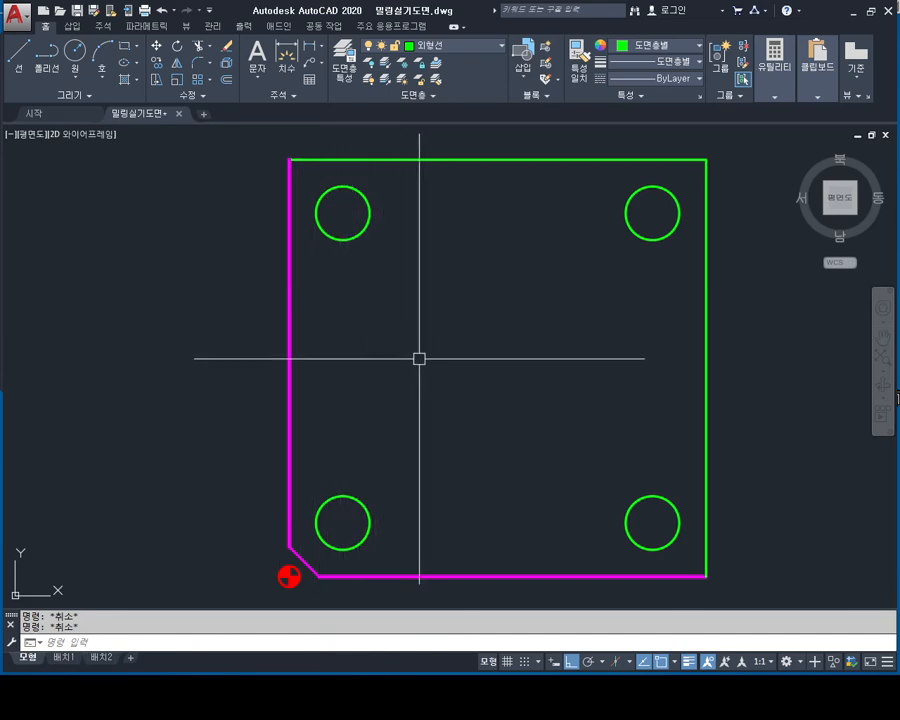
{"action": "scroll", "coordinate": [424, 402], "scroll_direction": "down", "scroll_amount": 2}
{"action": "middle_click_drag", "start_coordinate": [424, 402], "coordinate": [376, 195]}
{"action": "middle_click_drag", "start_coordinate": [466, 382], "coordinate": [454, 148]}
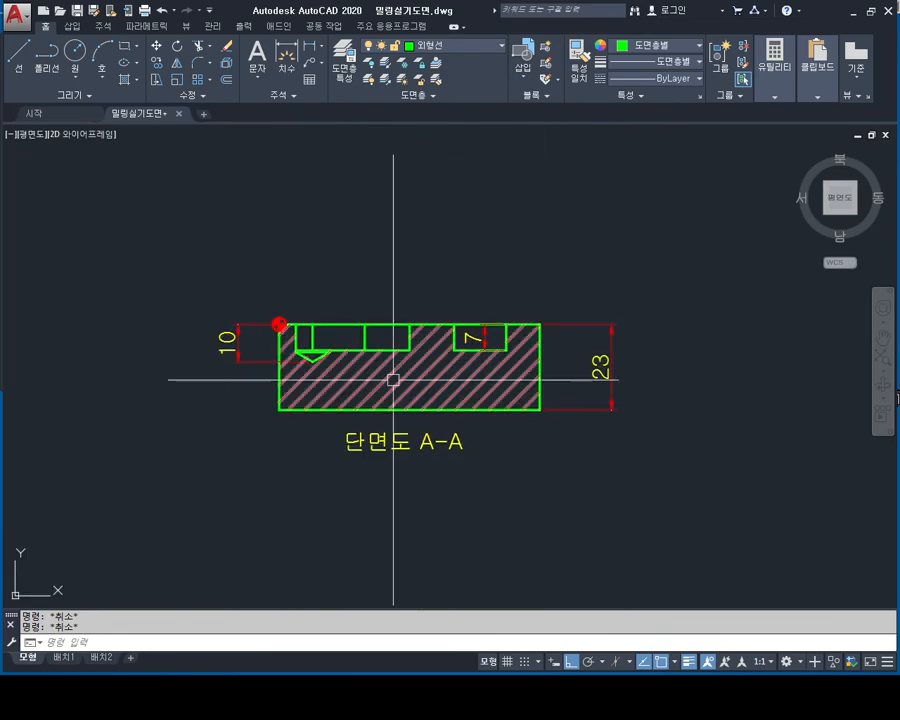
{"action": "scroll", "coordinate": [386, 210], "scroll_direction": "down", "scroll_amount": 6}
{"action": "middle_click_drag", "start_coordinate": [393, 380], "coordinate": [396, 508]}
{"action": "middle_click_drag", "start_coordinate": [400, 263], "coordinate": [384, 395]}
{"action": "scroll", "coordinate": [354, 211], "scroll_direction": "up", "scroll_amount": 6}
{"action": "mouse_move", "coordinate": [354, 205]}
{"action": "middle_mouse_down"}
{"action": "mouse_move", "coordinate": [349, 394]}
{"action": "mouse_move", "coordinate": [349, 66]}
{"action": "middle_mouse_up"}
{"action": "scroll", "coordinate": [350, 386], "scroll_direction": "down", "scroll_amount": 4}
{"action": "middle_click_drag", "start_coordinate": [358, 329], "coordinate": [394, 76]}
{"action": "scroll", "coordinate": [420, 242], "scroll_direction": "up", "scroll_amount": 6}
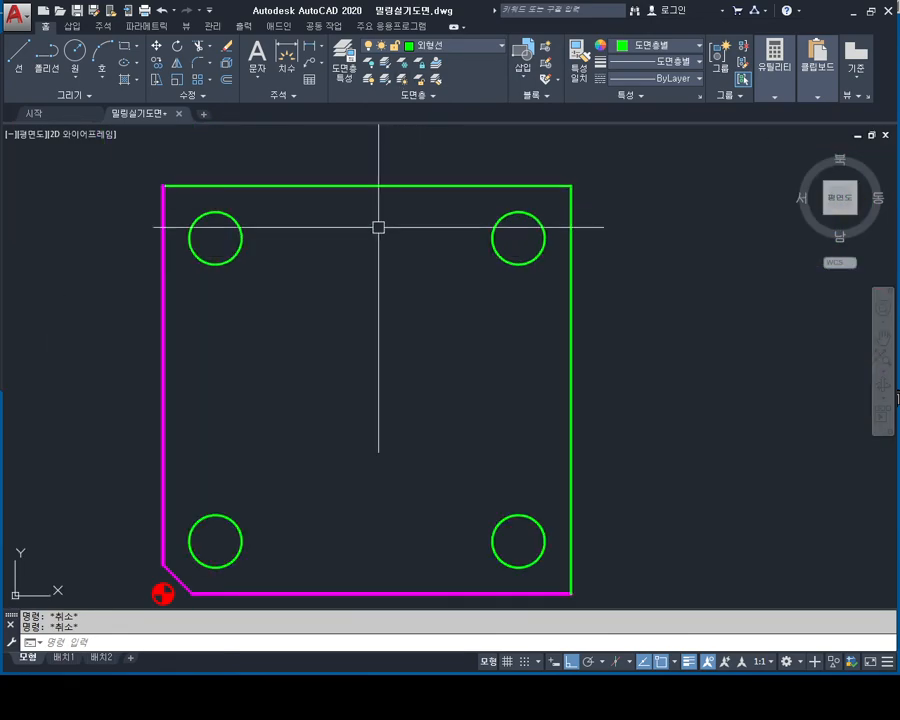
{"action": "middle_click_drag", "start_coordinate": [273, 345], "coordinate": [309, 286]}
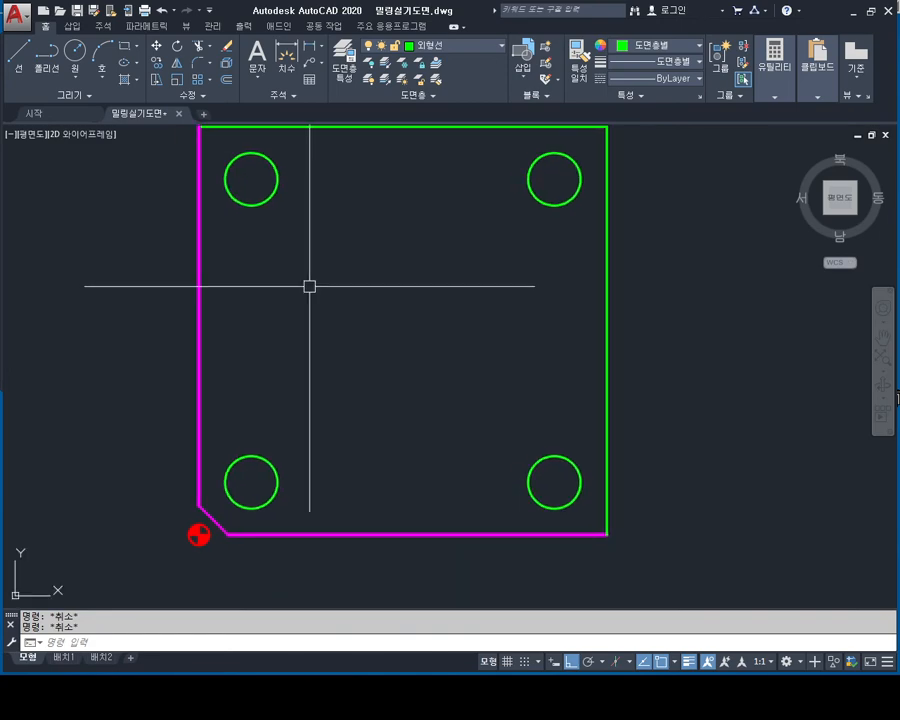
{"action": "mouse_move", "coordinate": [273, 330]}
{"action": "middle_mouse_down"}
{"action": "mouse_move", "coordinate": [326, 296]}
{"action": "mouse_move", "coordinate": [311, 368]}
{"action": "middle_mouse_up"}
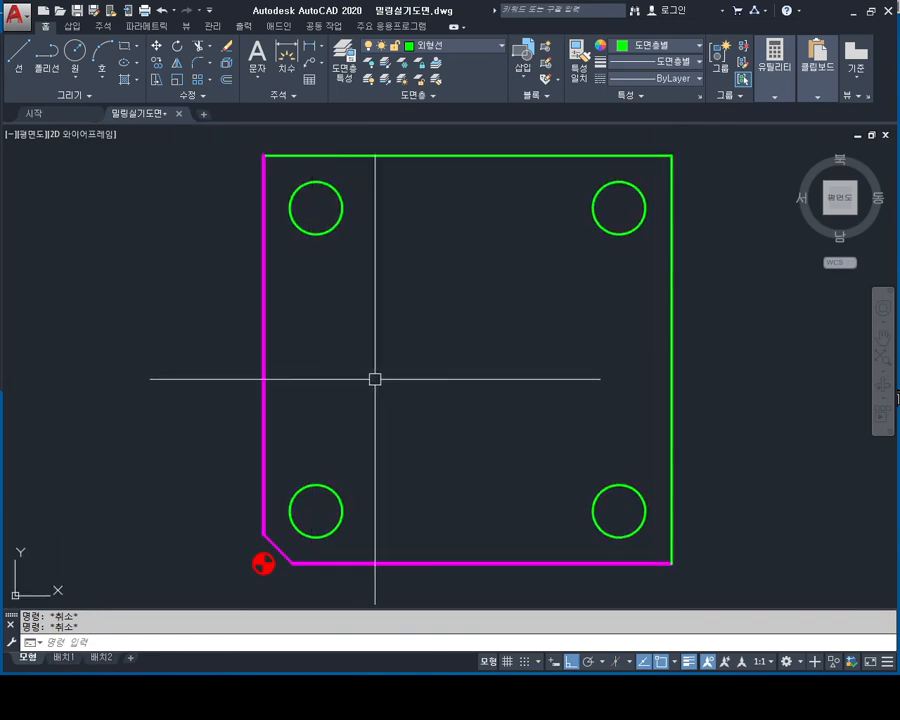
- Offset the plate's left edge inward by 8.5
{"action": "key", "text": "Return"}
{"action": "type", "text": "8.5"}
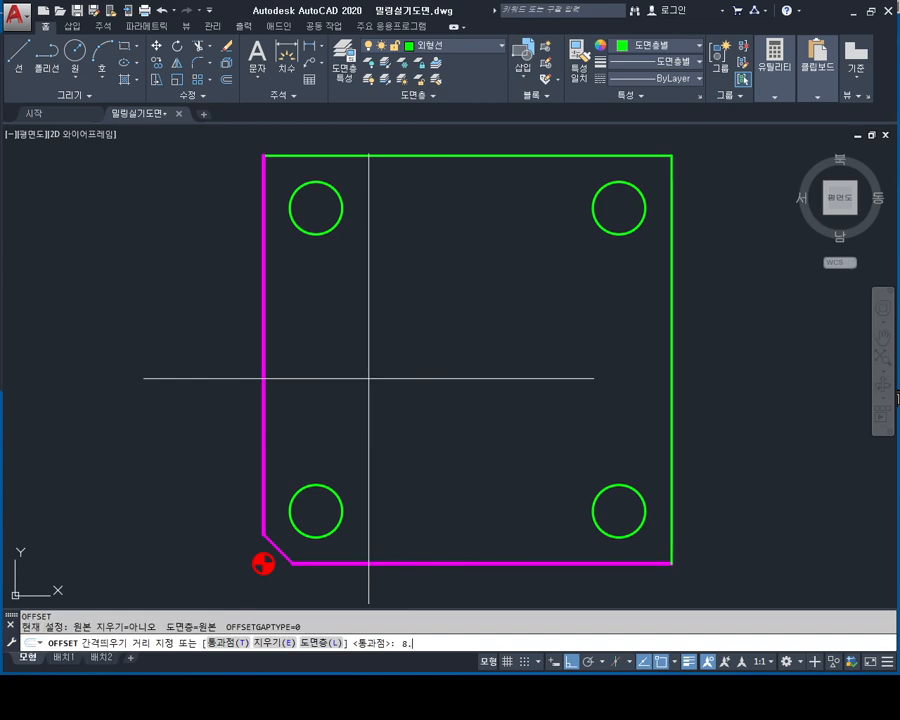
{"action": "key", "text": "Return"}
{"action": "left_click", "coordinate": [263, 367]}
{"action": "left_click", "coordinate": [454, 527]}
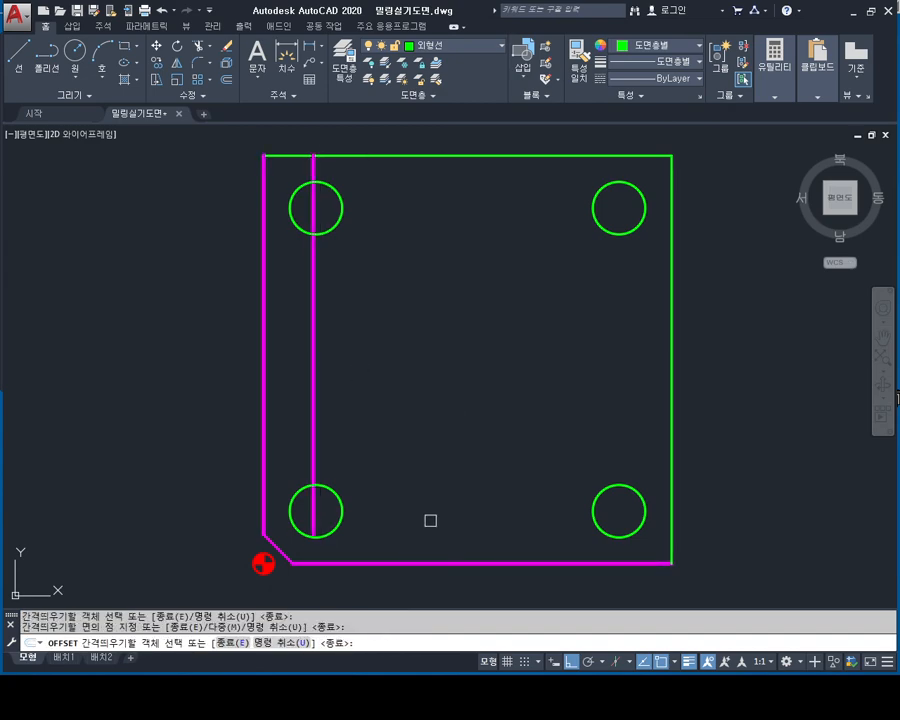
{"action": "key", "text": "Escape"}
{"action": "key", "text": "Escape"}
{"action": "key", "text": "Escape"}
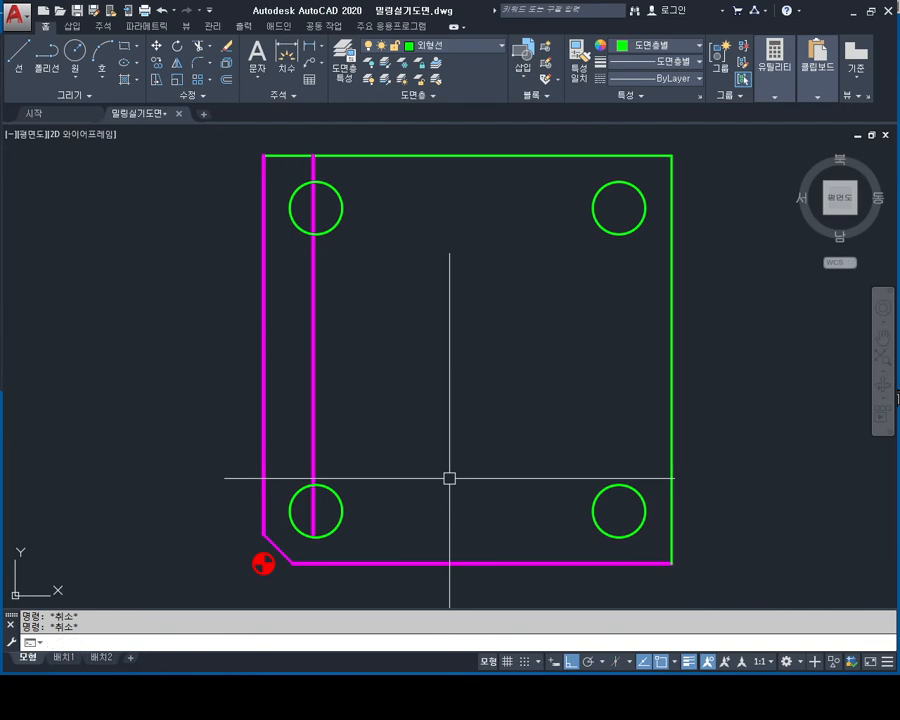
{"action": "key", "text": "Return"}
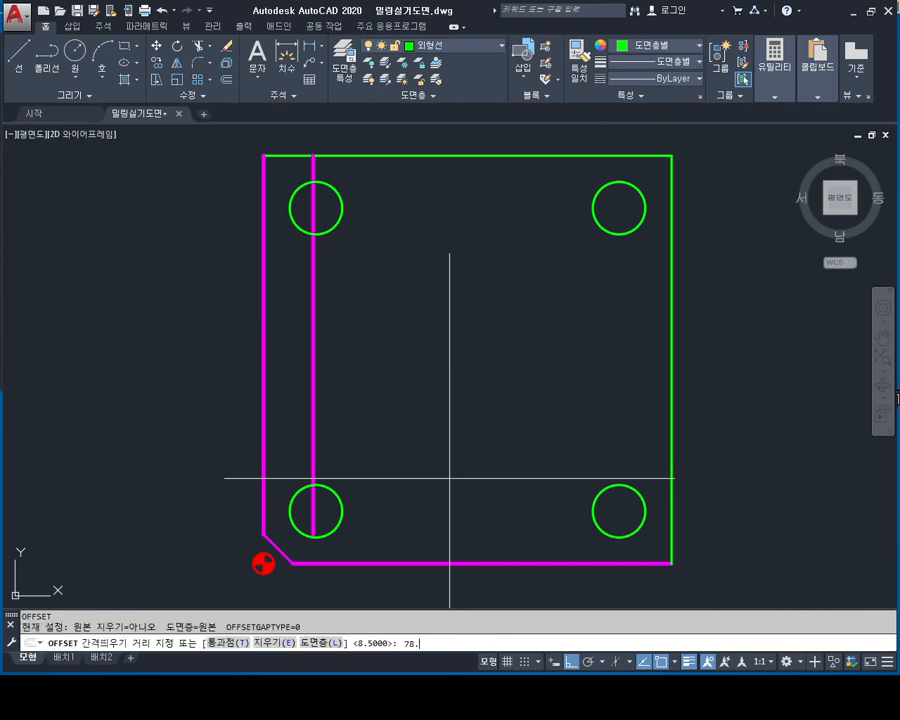
{"action": "key", "text": "Escape"}
{"action": "key", "text": "Escape"}
{"action": "key", "text": "Escape"}
- Offset the plate's lower edge inward by 8.7
{"action": "key", "text": "Return"}
{"action": "type", "text": "8.7"}
{"action": "key", "text": "Return"}
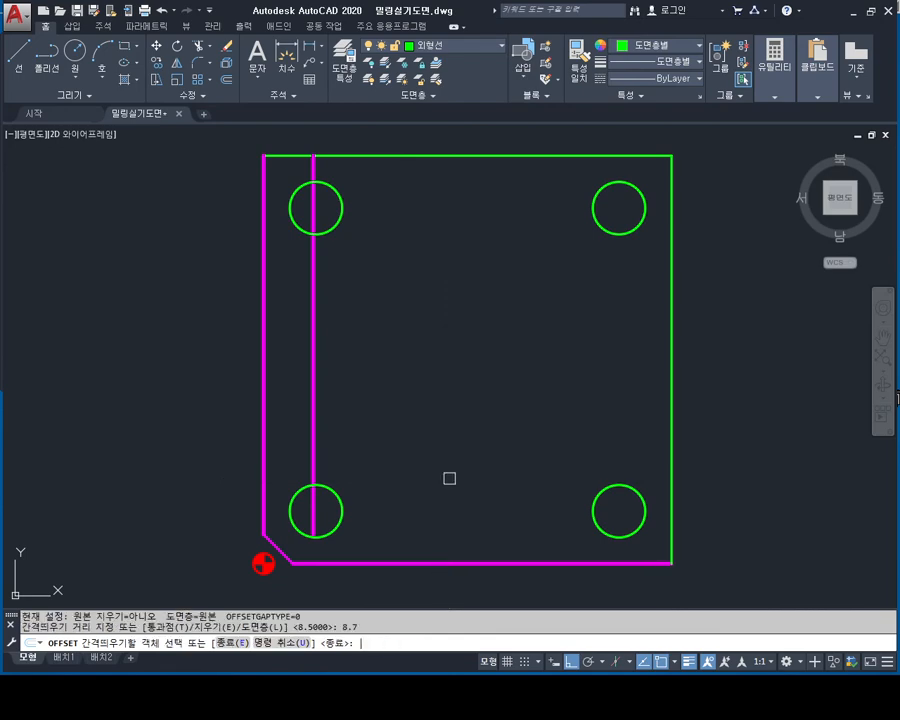
{"action": "left_click", "coordinate": [418, 560]}
{"action": "left_click", "coordinate": [424, 456]}
{"action": "key", "text": "Escape"}
{"action": "key", "text": "Escape"}
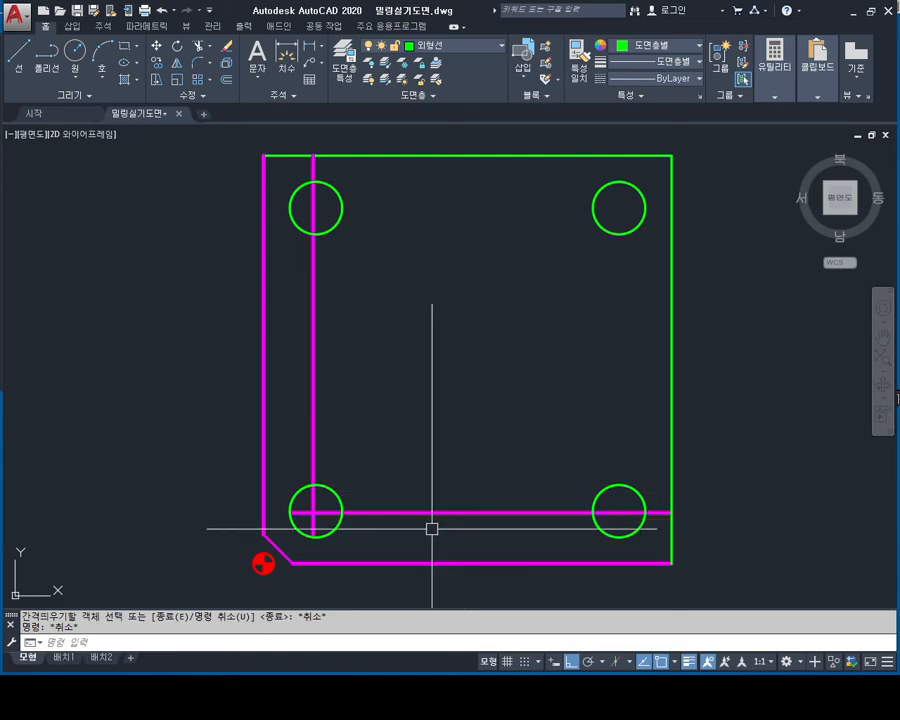
- Change the two offset lines inside the plate to green
{"action": "middle_click_drag", "start_coordinate": [341, 501], "coordinate": [346, 448]}
{"action": "key", "text": "Escape"}
{"action": "middle_click_drag", "start_coordinate": [367, 196], "coordinate": [355, 259]}
{"action": "scroll", "coordinate": [350, 228], "scroll_direction": "down", "scroll_amount": 2}
{"action": "left_click", "coordinate": [355, 293]}
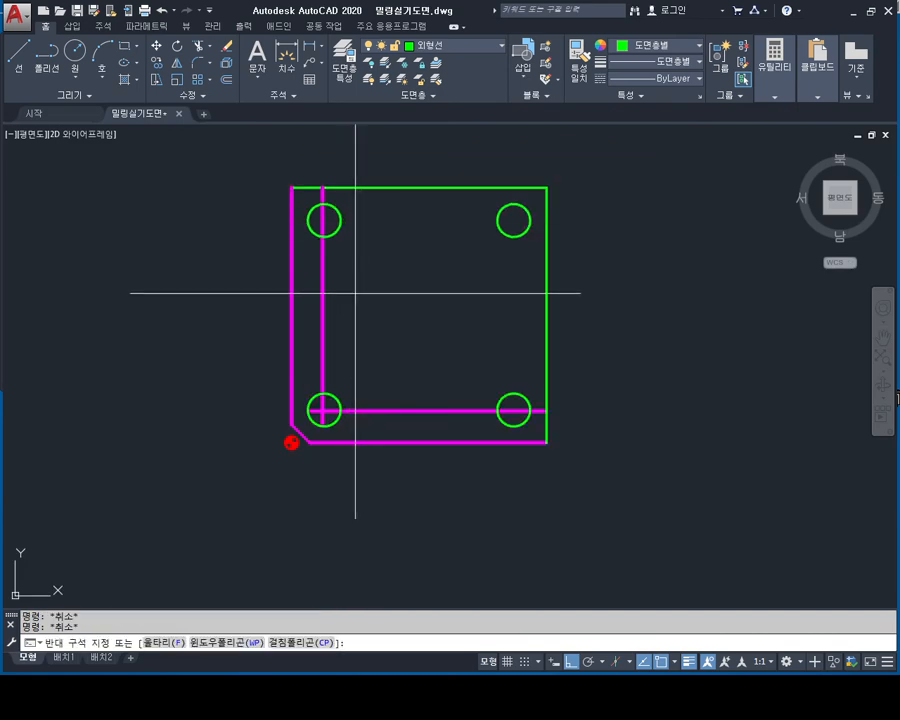
{"action": "left_click", "coordinate": [312, 330]}
{"action": "left_click", "coordinate": [438, 348]}
{"action": "left_click", "coordinate": [404, 416]}
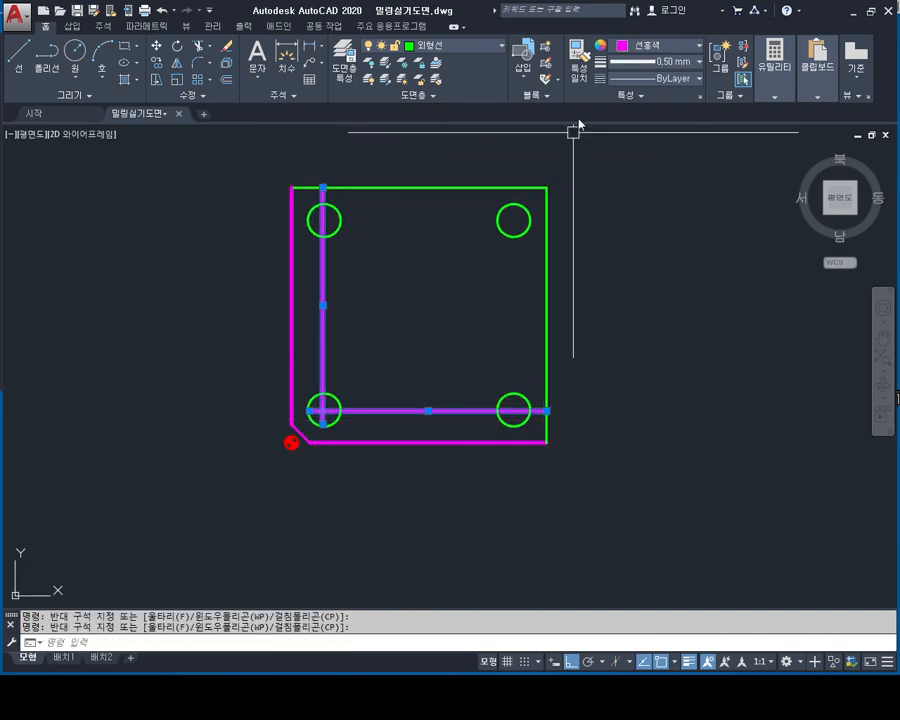
{"action": "left_click", "coordinate": [630, 192]}
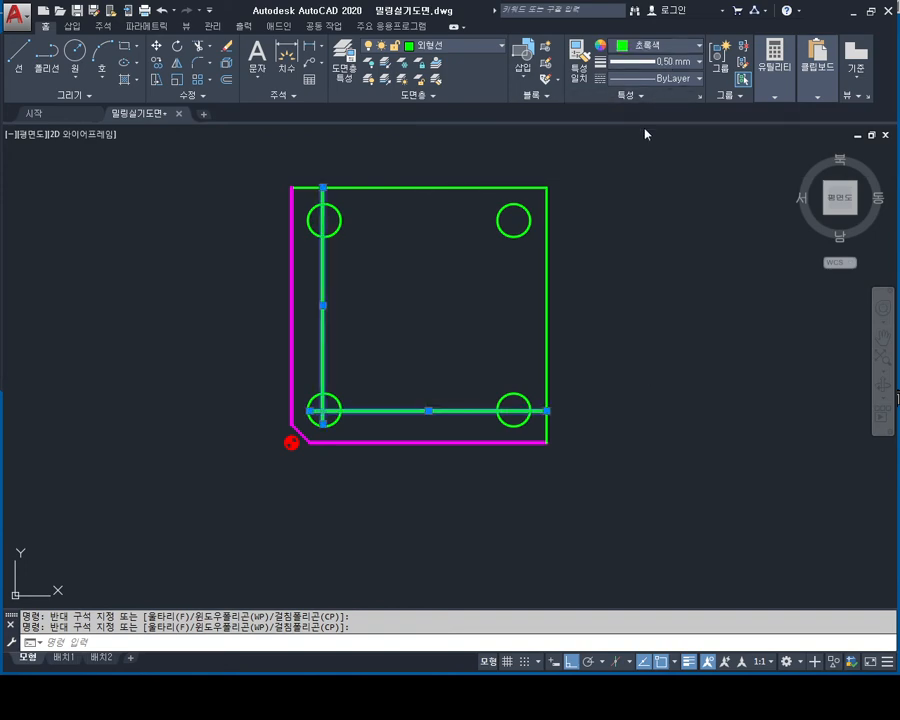
- Dimension the horizontal distance between the plate's left edge and the vertical offset line inside it
{"action": "key", "text": "Escape"}
{"action": "key", "text": "Escape"}
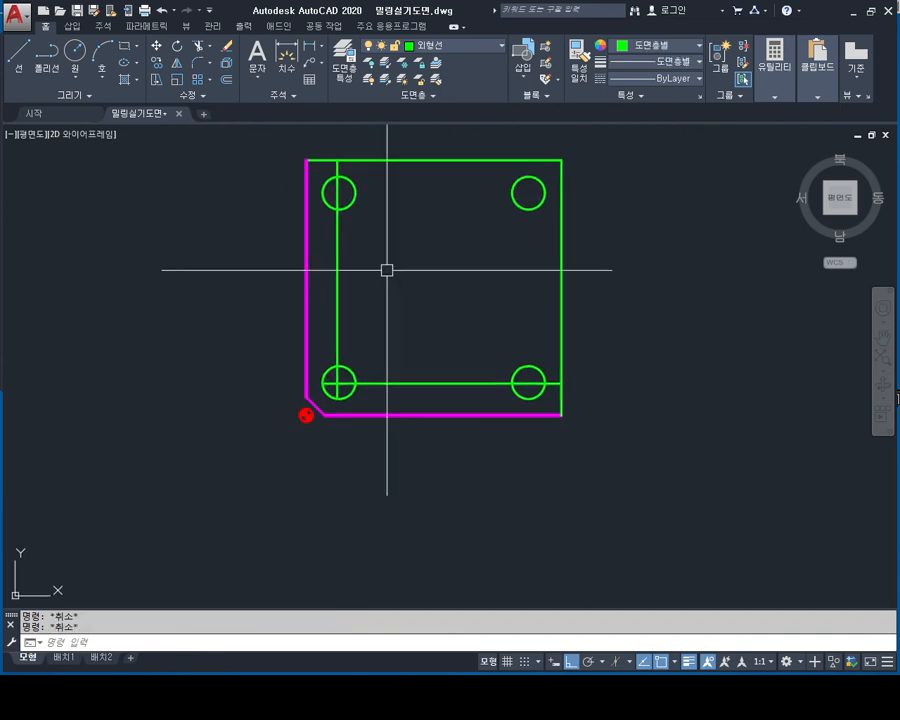
{"action": "scroll", "coordinate": [384, 268], "scroll_direction": "up", "scroll_amount": 2}
{"action": "left_click", "coordinate": [314, 48]}
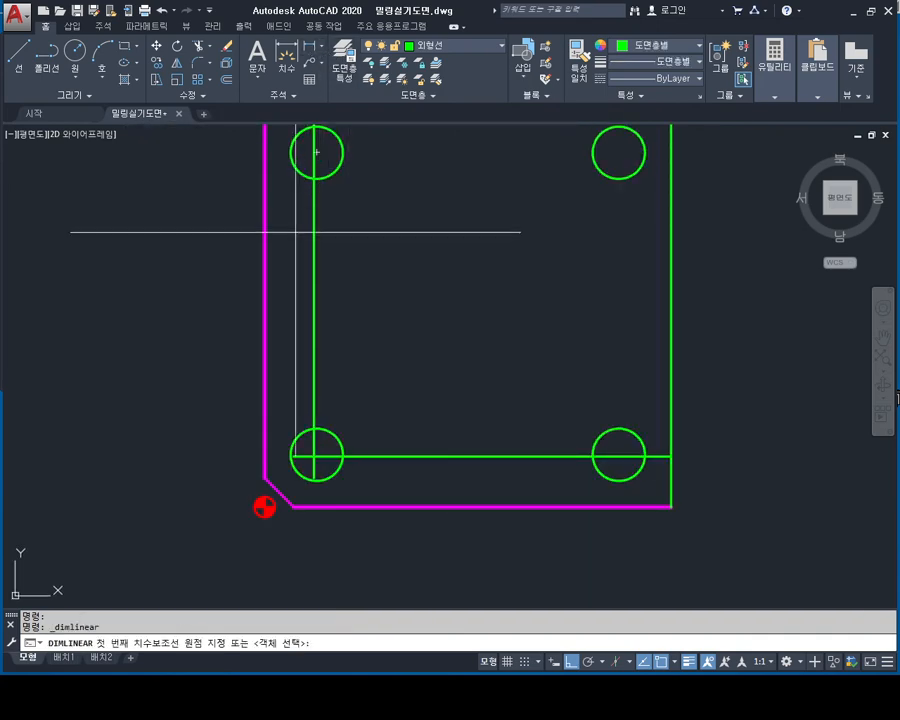
{"action": "left_click", "coordinate": [314, 290]}
{"action": "left_click", "coordinate": [264, 300]}
{"action": "left_click", "coordinate": [208, 310]}
- Dimension the vertical distance between the plate's lower edge and the horizontal offset line above it
{"action": "key", "text": "Return"}
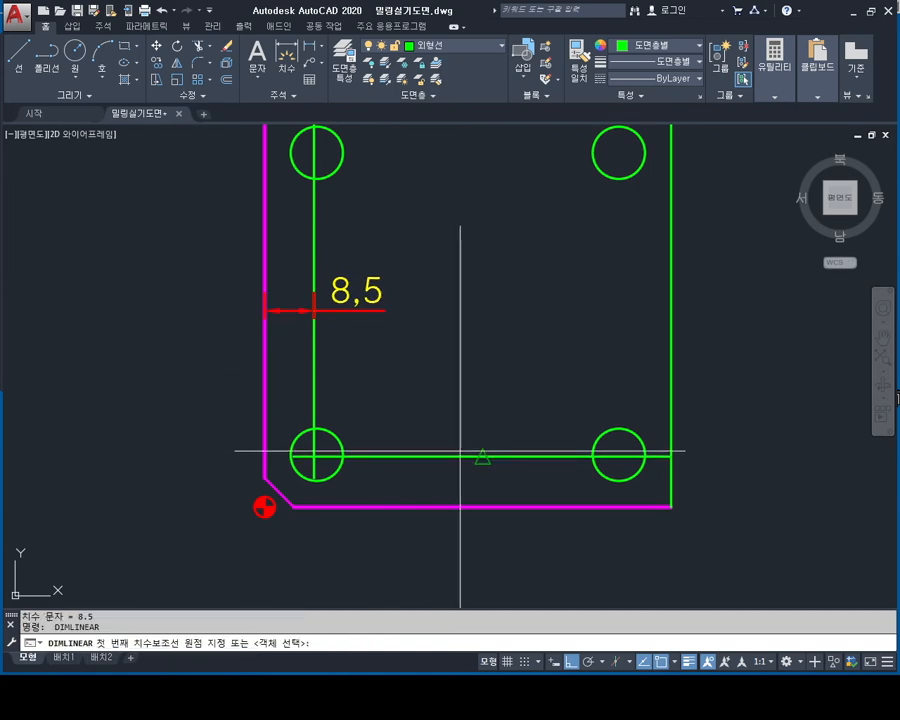
{"action": "key", "text": "Escape"}
{"action": "key", "text": "Return"}
{"action": "left_click", "coordinate": [483, 456]}
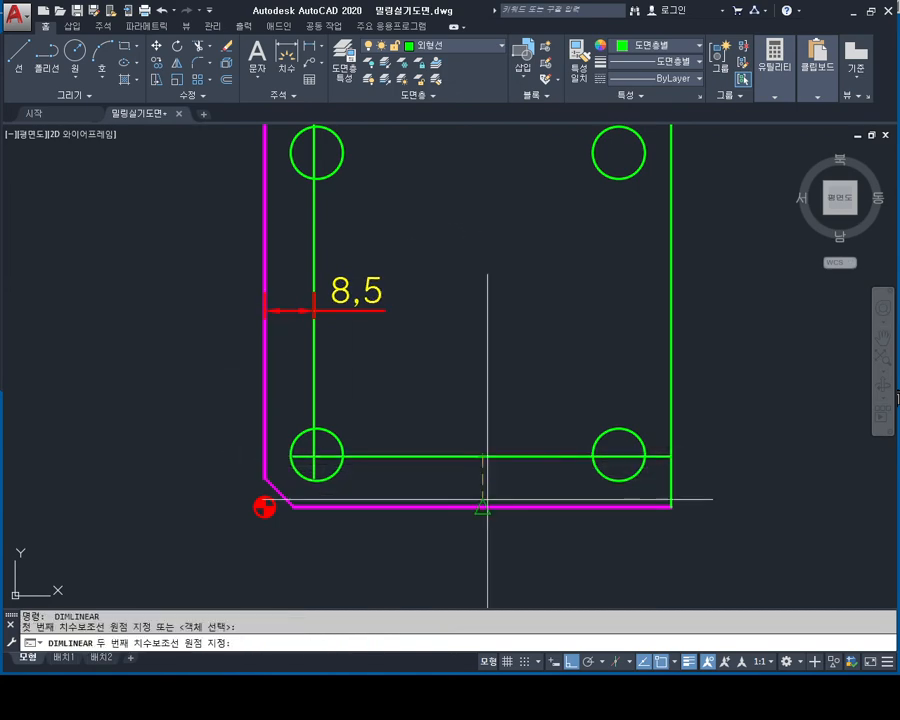
{"action": "left_click", "coordinate": [483, 507]}
{"action": "left_click", "coordinate": [507, 546]}
{"action": "key", "text": "Escape"}
{"action": "key", "text": "Escape"}
- Move the 8.5 dimension's text outside the plate, beyond its left edge
{"action": "left_click", "coordinate": [364, 312]}
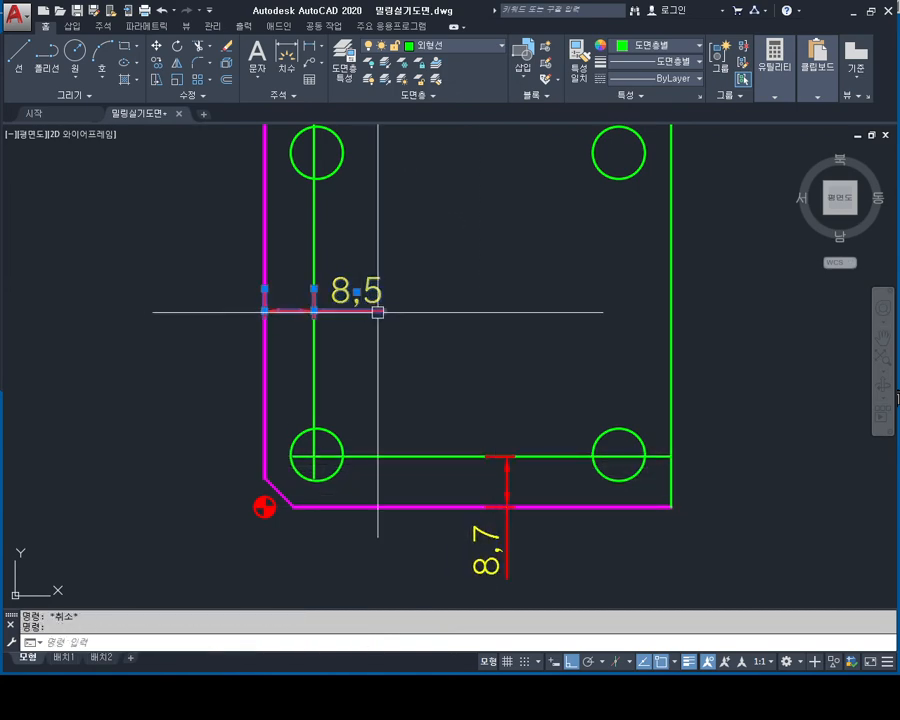
{"action": "left_click", "coordinate": [356, 293]}
{"action": "key", "text": "Escape"}
{"action": "key", "text": "Escape"}
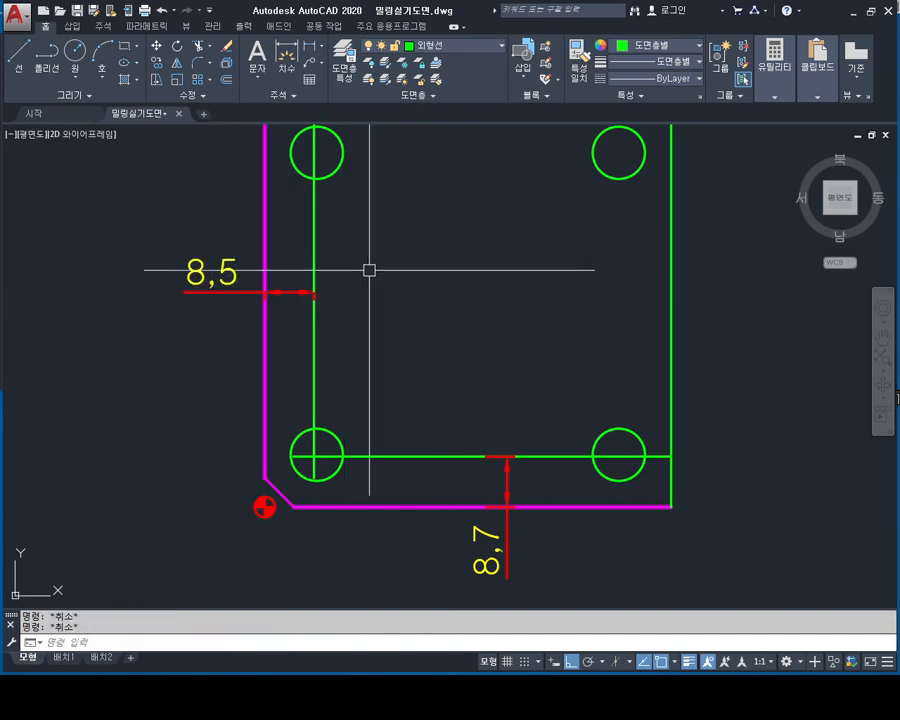
- Trim the two offset lines inside and beyond the holes, leaving only the segments between neighbouring hole circles
{"action": "middle_click_drag", "start_coordinate": [366, 266], "coordinate": [362, 300]}
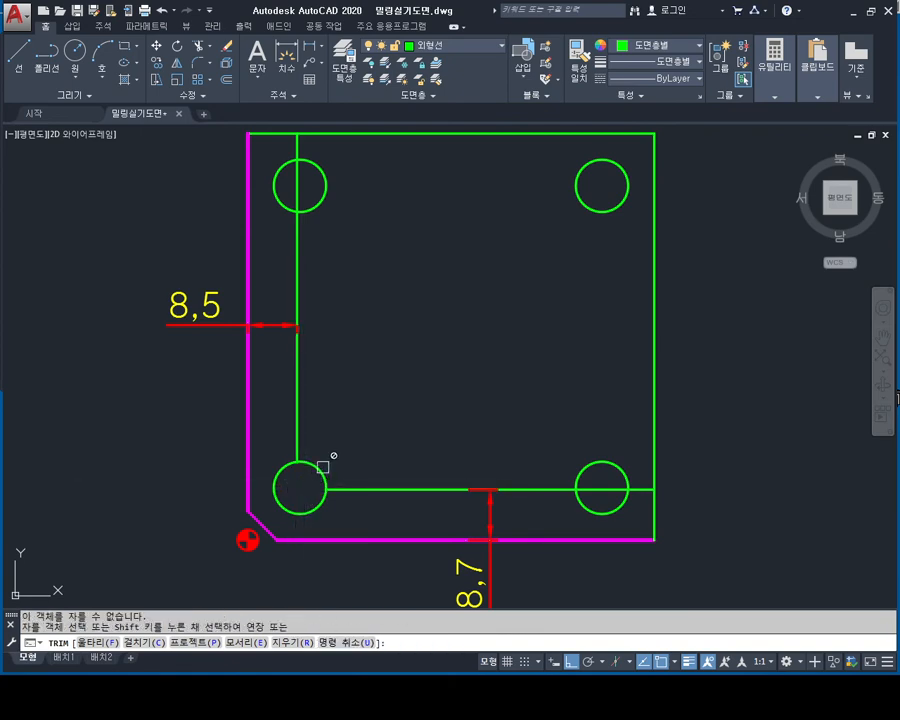
{"action": "middle_click_drag", "start_coordinate": [345, 325], "coordinate": [337, 380]}
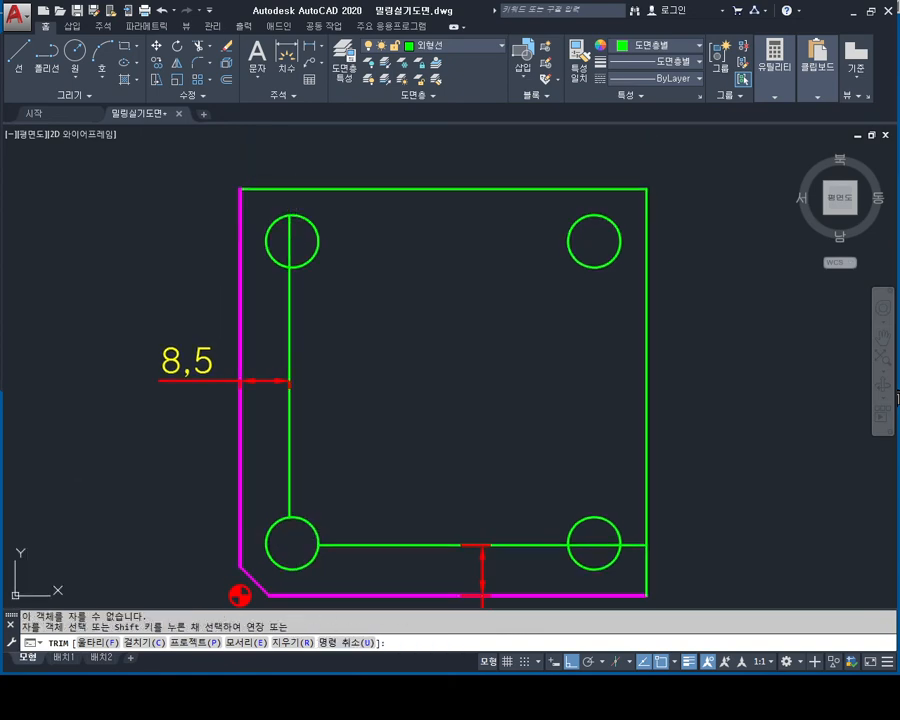
{"action": "middle_click_drag", "start_coordinate": [343, 312], "coordinate": [325, 218]}
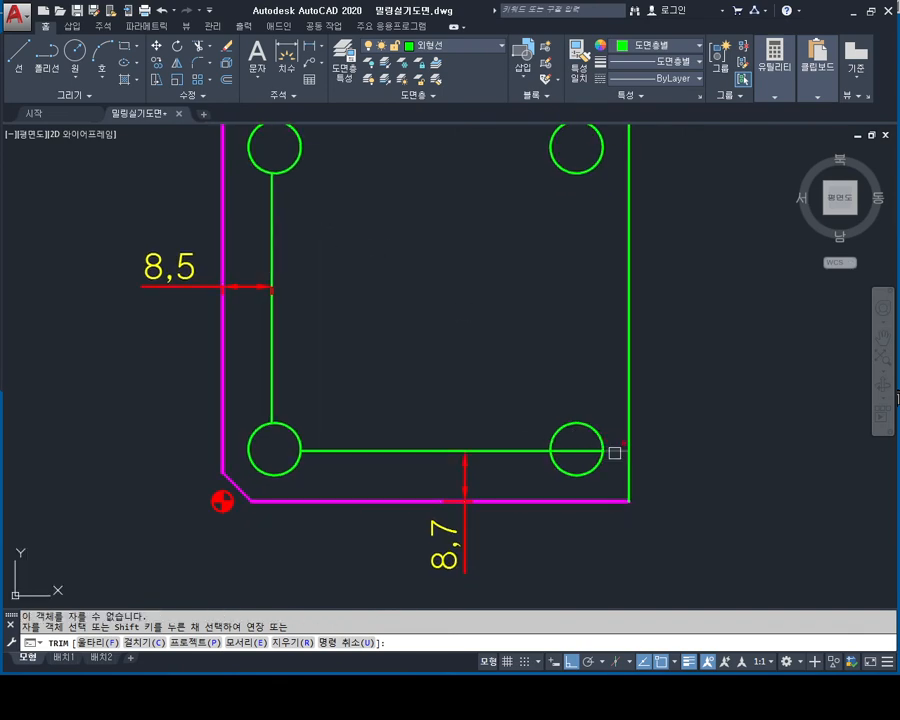
{"action": "key", "text": "Escape"}
{"action": "key", "text": "Escape"}
{"action": "scroll", "coordinate": [458, 352], "scroll_direction": "down", "scroll_amount": 2}
{"action": "key", "text": "Escape"}
{"action": "scroll", "coordinate": [404, 324], "scroll_direction": "up", "scroll_amount": 2}
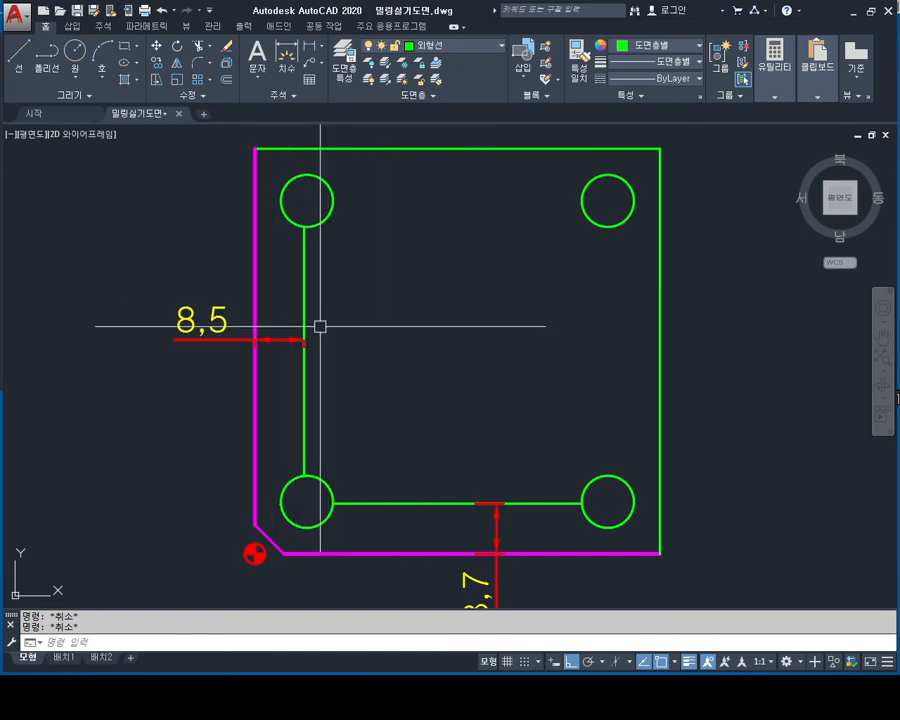
- In the original plan view, dimension the horizontal distance from the upper-left hole's centre to the central square's left edge
{"action": "scroll", "coordinate": [472, 470], "scroll_direction": "down", "scroll_amount": 2}
{"action": "middle_click_drag", "start_coordinate": [467, 472], "coordinate": [462, 305]}
{"action": "middle_click_drag", "start_coordinate": [533, 477], "coordinate": [486, 315]}
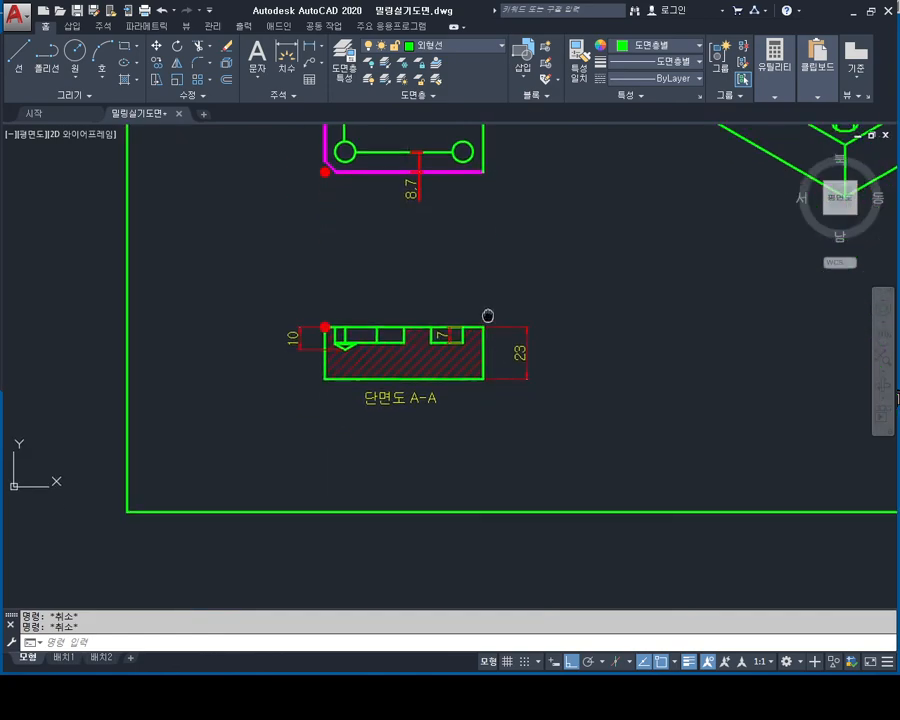
{"action": "mouse_move", "coordinate": [467, 462]}
{"action": "middle_mouse_down"}
{"action": "mouse_move", "coordinate": [438, 221]}
{"action": "mouse_move", "coordinate": [423, 560]}
{"action": "middle_mouse_up"}
{"action": "scroll", "coordinate": [438, 218], "scroll_direction": "down", "scroll_amount": 2}
{"action": "middle_click_drag", "start_coordinate": [402, 325], "coordinate": [402, 444]}
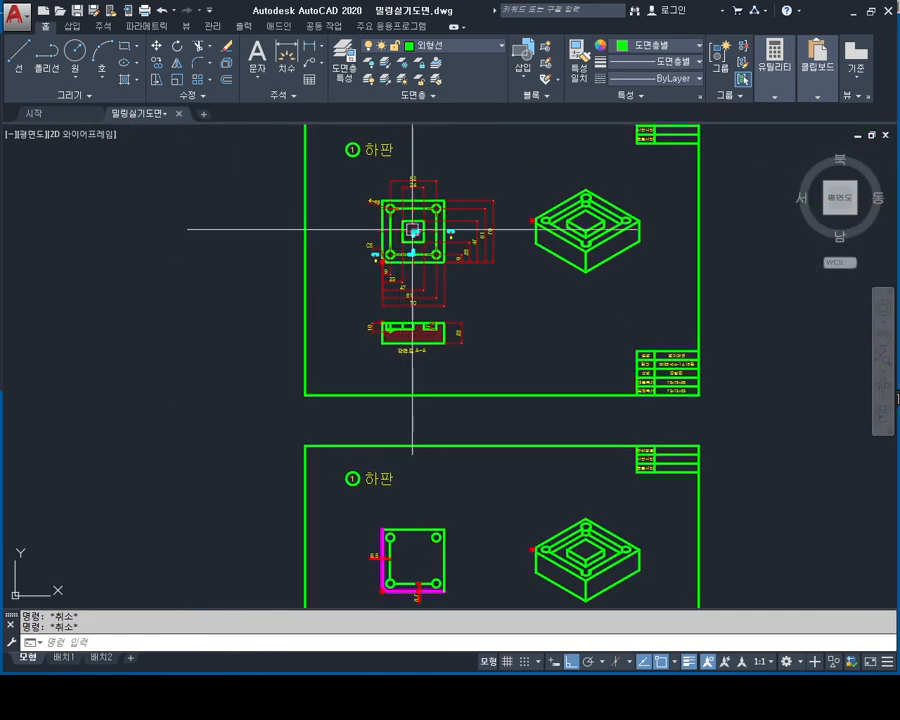
{"action": "scroll", "coordinate": [412, 229], "scroll_direction": "up", "scroll_amount": 6}
{"action": "middle_click_drag", "start_coordinate": [415, 226], "coordinate": [408, 305]}
{"action": "scroll", "coordinate": [384, 227], "scroll_direction": "up", "scroll_amount": 2}
{"action": "middle_click_drag", "start_coordinate": [384, 227], "coordinate": [389, 303]}
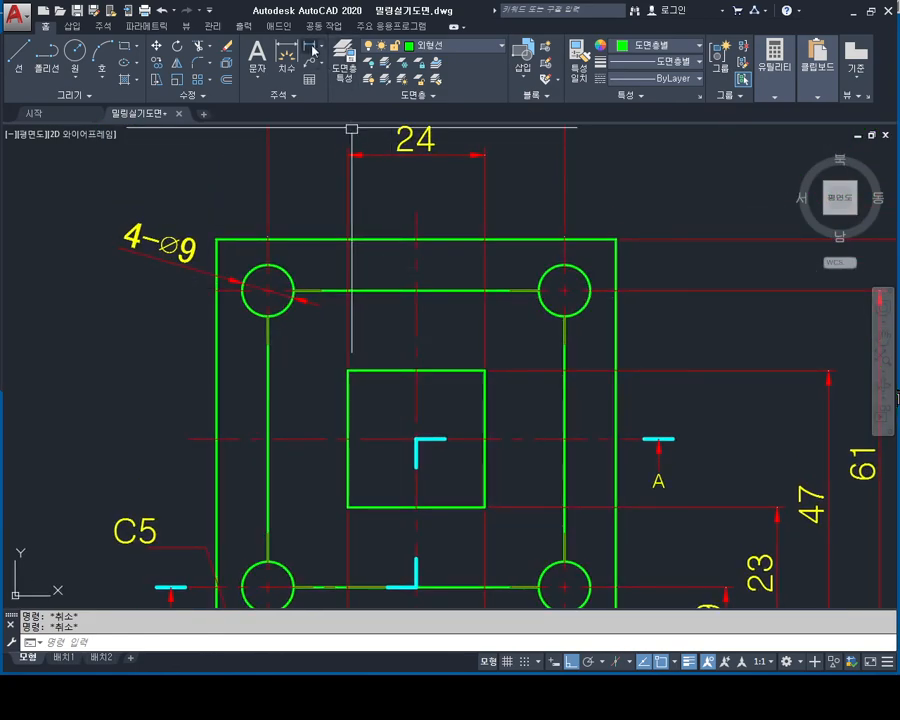
{"action": "left_click", "coordinate": [313, 48]}
{"action": "left_click", "coordinate": [268, 290]}
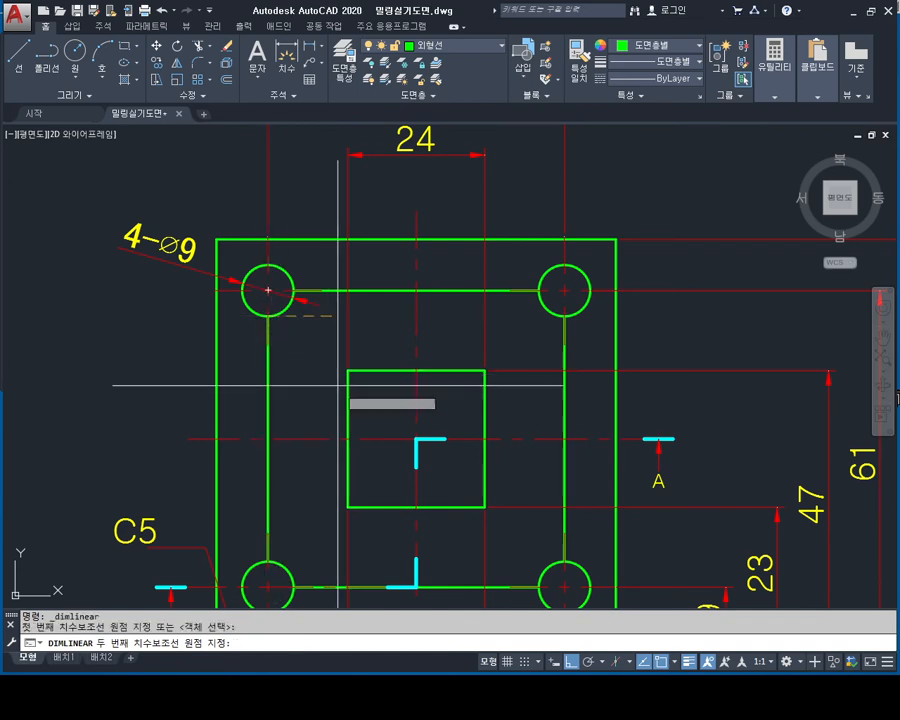
{"action": "left_click", "coordinate": [347, 371]}
{"action": "left_click", "coordinate": [310, 408]}
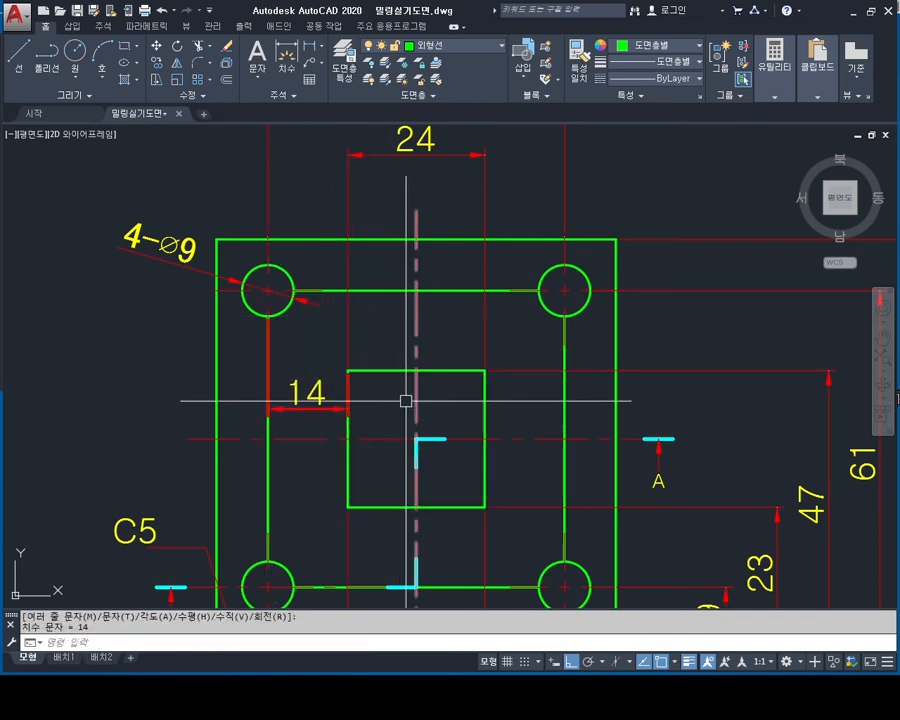
- Examine the original plan view's dimensions and section A-A, and return to the copied plan view
{"action": "scroll", "coordinate": [458, 447], "scroll_direction": "down", "scroll_amount": 5}
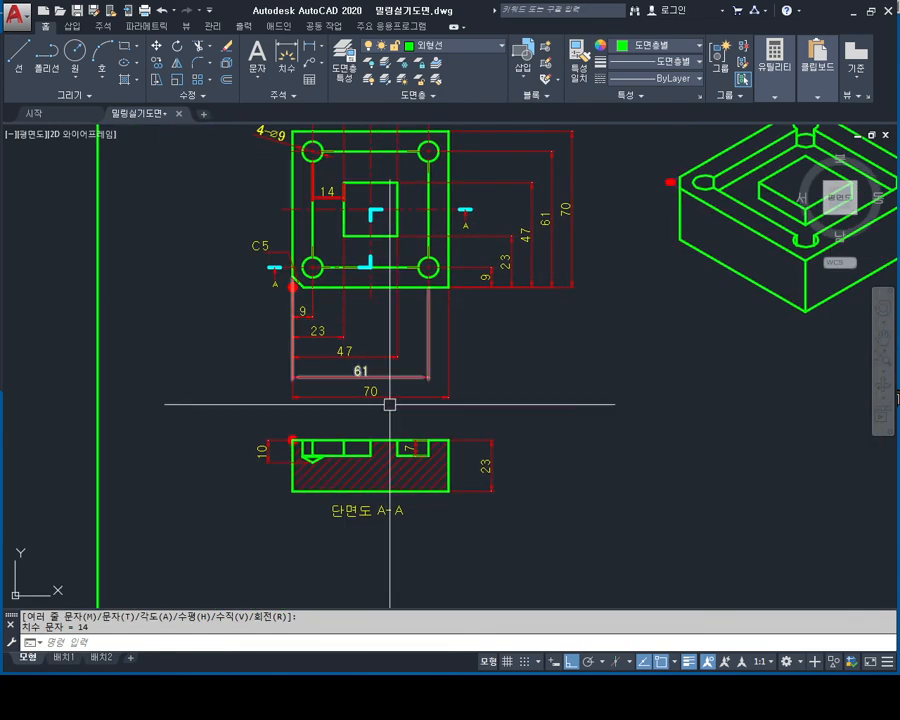
{"action": "mouse_move", "coordinate": [386, 446]}
{"action": "middle_mouse_down"}
{"action": "mouse_move", "coordinate": [384, 401]}
{"action": "mouse_move", "coordinate": [452, 470]}
{"action": "mouse_move", "coordinate": [392, 342]}
{"action": "mouse_move", "coordinate": [396, 408]}
{"action": "mouse_move", "coordinate": [380, 355]}
{"action": "mouse_move", "coordinate": [386, 235]}
{"action": "middle_mouse_up"}
{"action": "scroll", "coordinate": [371, 402], "scroll_direction": "up", "scroll_amount": 2}
{"action": "scroll", "coordinate": [392, 342], "scroll_direction": "down", "scroll_amount": 6}
{"action": "scroll", "coordinate": [396, 408], "scroll_direction": "up", "scroll_amount": 3}
{"action": "scroll", "coordinate": [304, 401], "scroll_direction": "up", "scroll_amount": 5}
{"action": "middle_click_drag", "start_coordinate": [353, 409], "coordinate": [340, 363]}
{"action": "scroll", "coordinate": [344, 394], "scroll_direction": "up", "scroll_amount": 2}
{"action": "key", "text": "Escape"}
{"action": "key", "text": "Escape"}
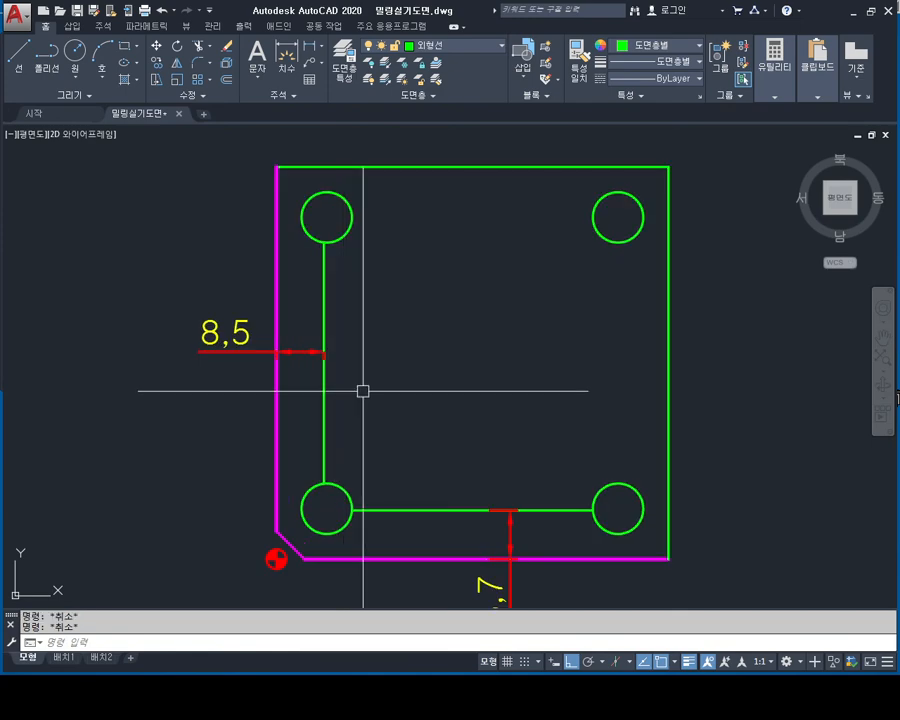
{"action": "left_click", "coordinate": [322, 390]}
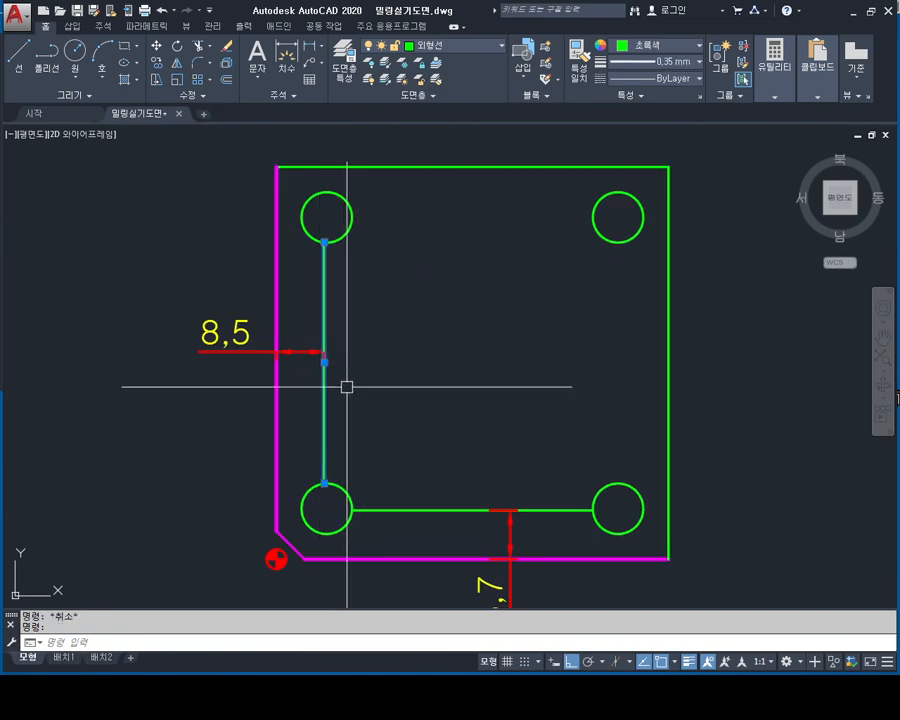
{"action": "type", "text": "o"}
{"action": "key", "text": "Return"}
{"action": "type", "text": "15"}
{"action": "key", "text": "Escape"}
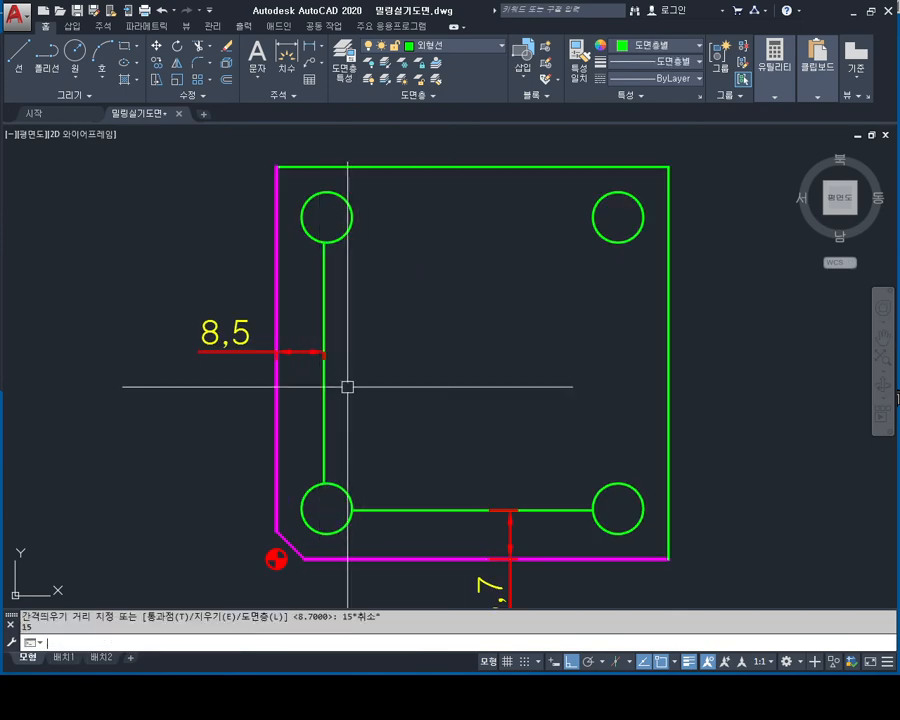
- Offset the vertical and horizontal lines between the holes inward by 14.5
{"action": "type", "text": "o"}
{"action": "key", "text": "Return"}
{"action": "type", "text": "14."}
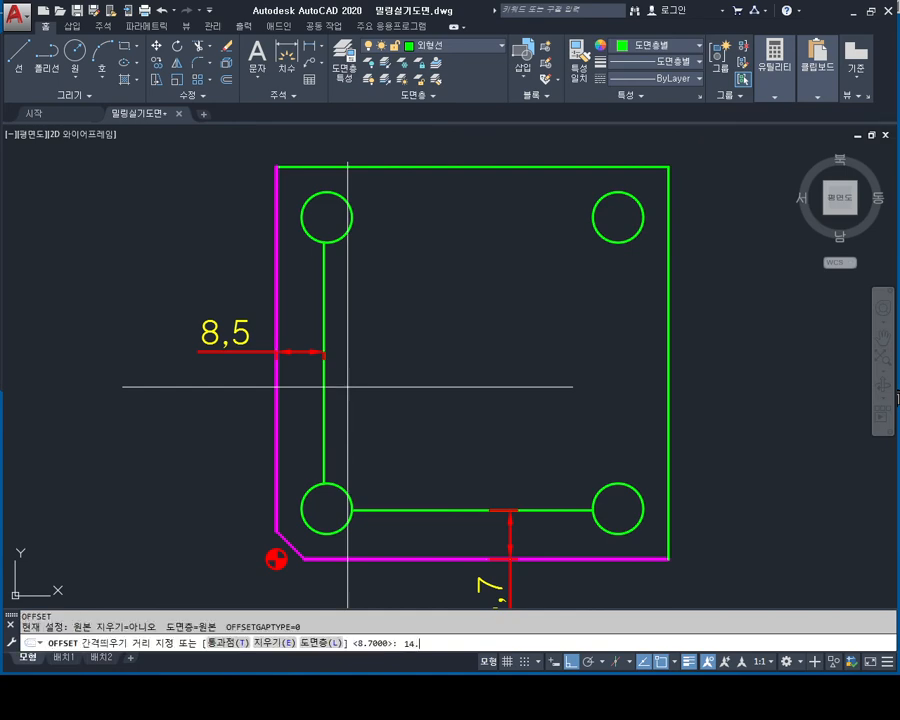
{"action": "type", "text": "5"}
{"action": "key", "text": "Return"}
{"action": "left_click", "coordinate": [323, 400]}
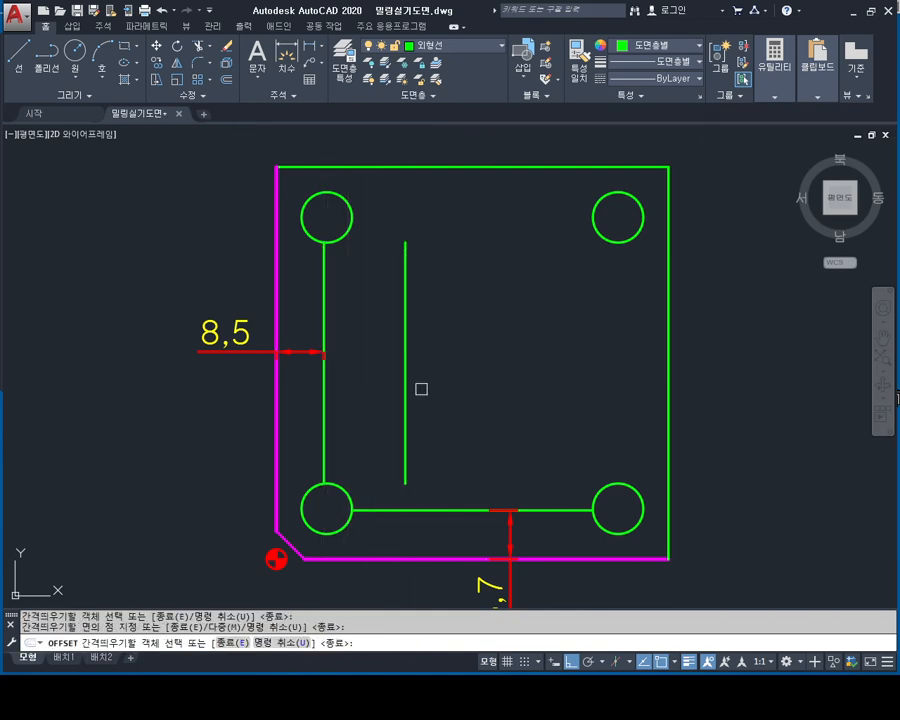
{"action": "left_click", "coordinate": [460, 509]}
{"action": "left_click", "coordinate": [476, 376]}
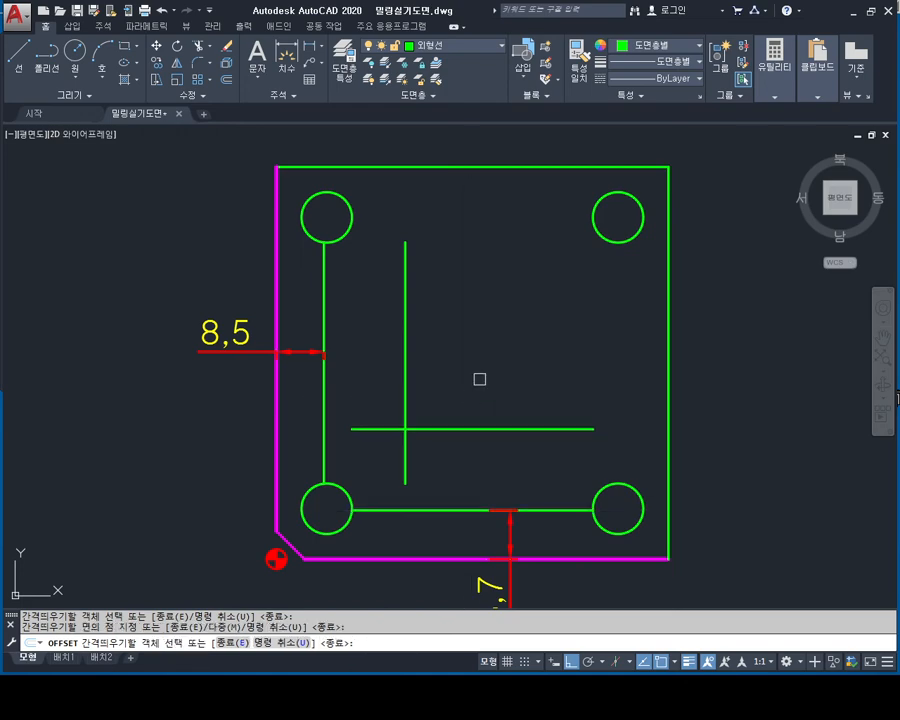
{"action": "key", "text": "Escape"}
{"action": "key", "text": "Escape"}
{"action": "key", "text": "Escape"}
- Trim the inner vertical line's overhang below the inner horizontal line
{"action": "type", "text": "tr"}
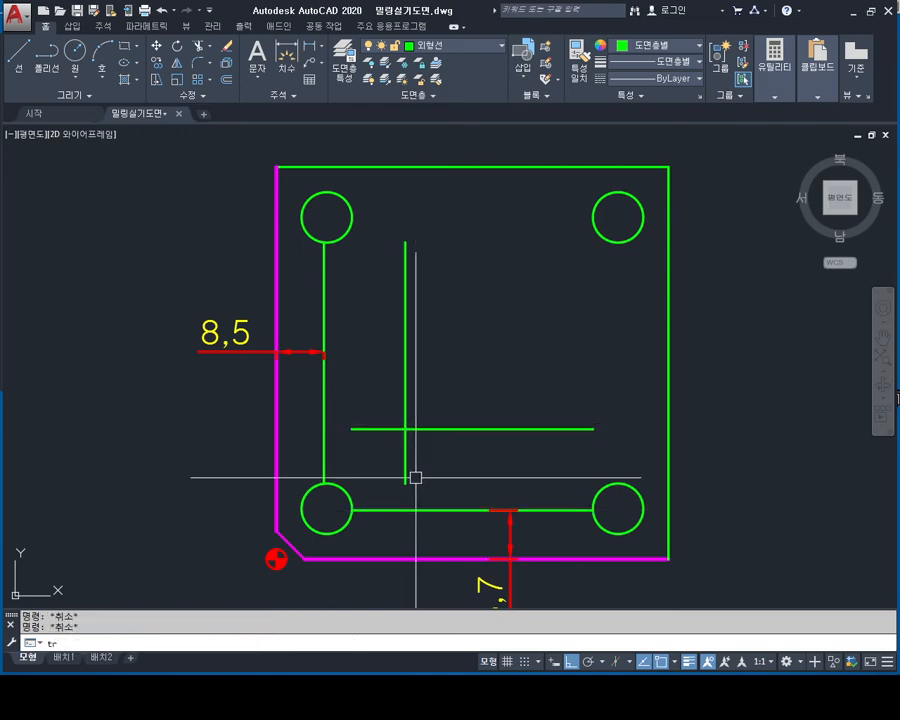
{"action": "key", "text": "Return"}
{"action": "key", "text": "Return"}
{"action": "left_click", "coordinate": [422, 462]}
{"action": "left_click", "coordinate": [386, 474]}
{"action": "key", "text": "Escape"}
{"action": "key", "text": "Escape"}
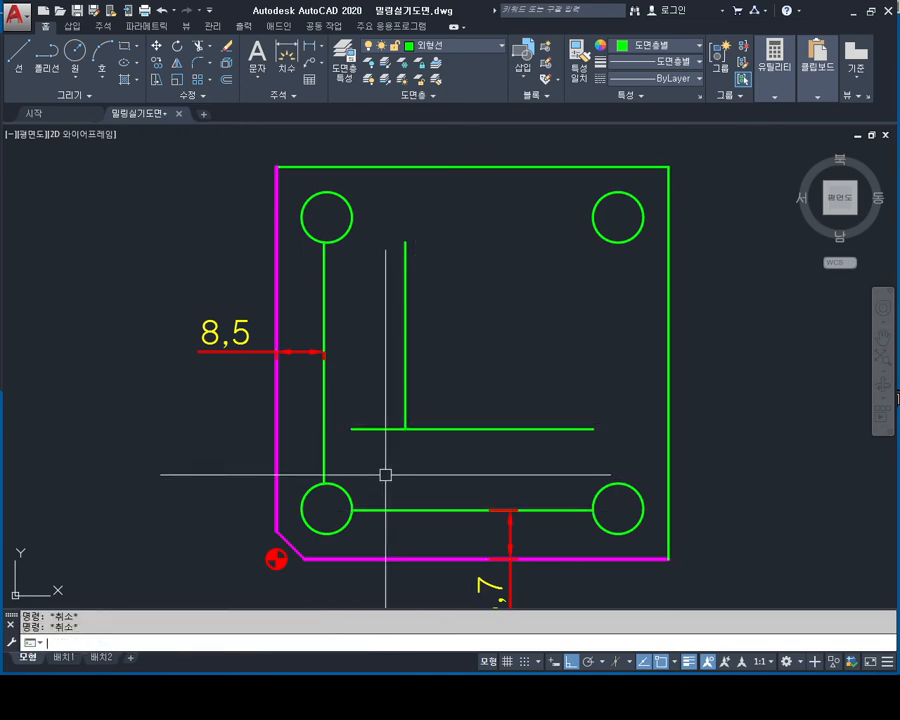
- Trim the inner horizontal line's overhang to the left of the inner vertical line, leaving a clean corner
{"action": "type", "text": "tyr"}
{"action": "key", "text": "Escape"}
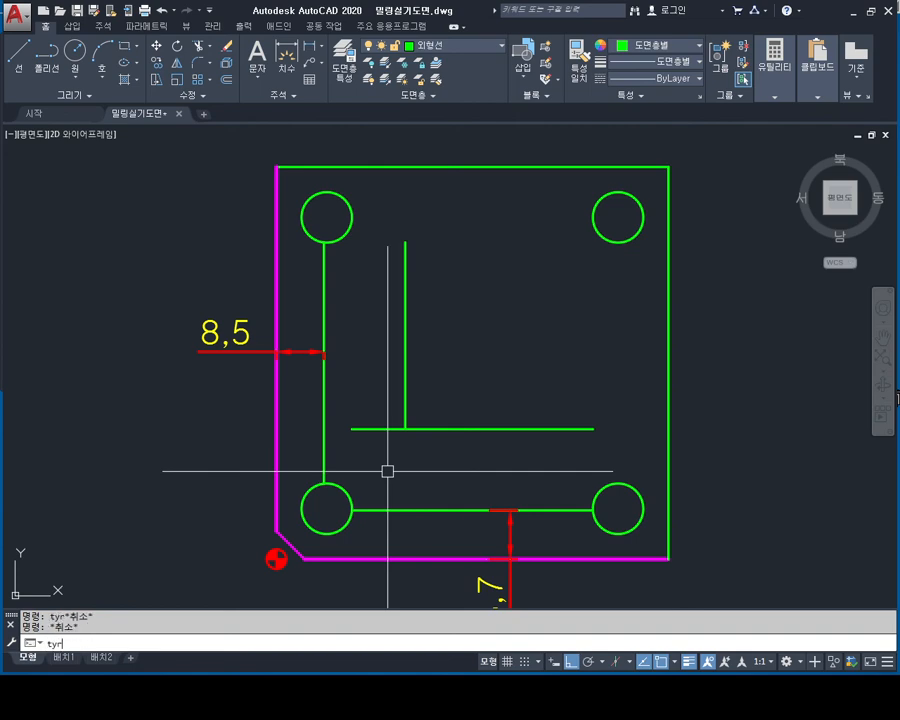
{"action": "type", "text": "tr"}
{"action": "key", "text": "Return"}
{"action": "key", "text": "Return"}
{"action": "key", "text": "Return"}
{"action": "left_click", "coordinate": [372, 400]}
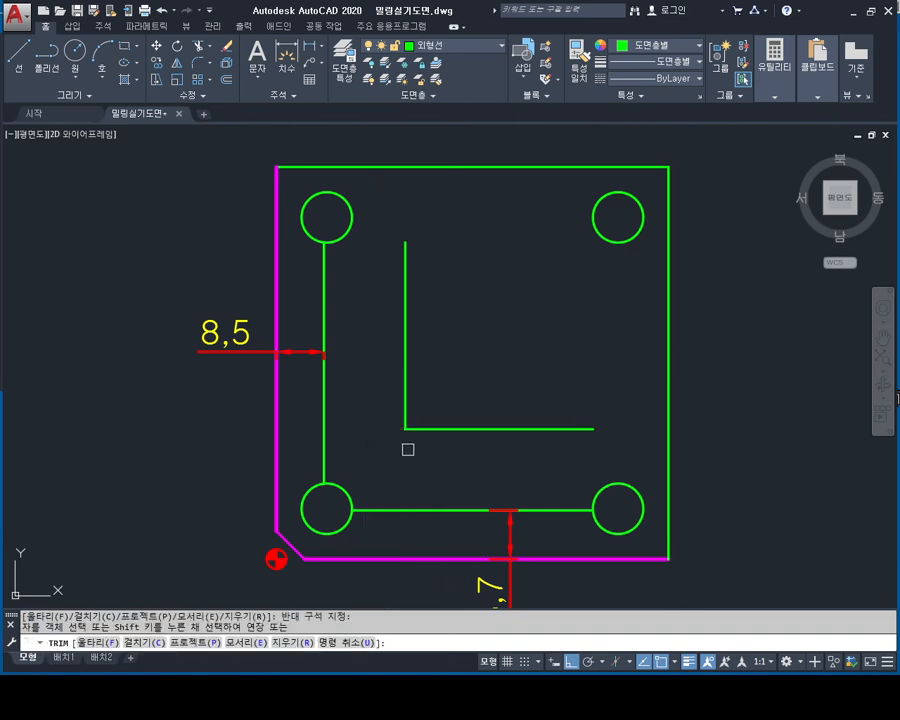
{"action": "key", "text": "Escape"}
{"action": "key", "text": "Escape"}
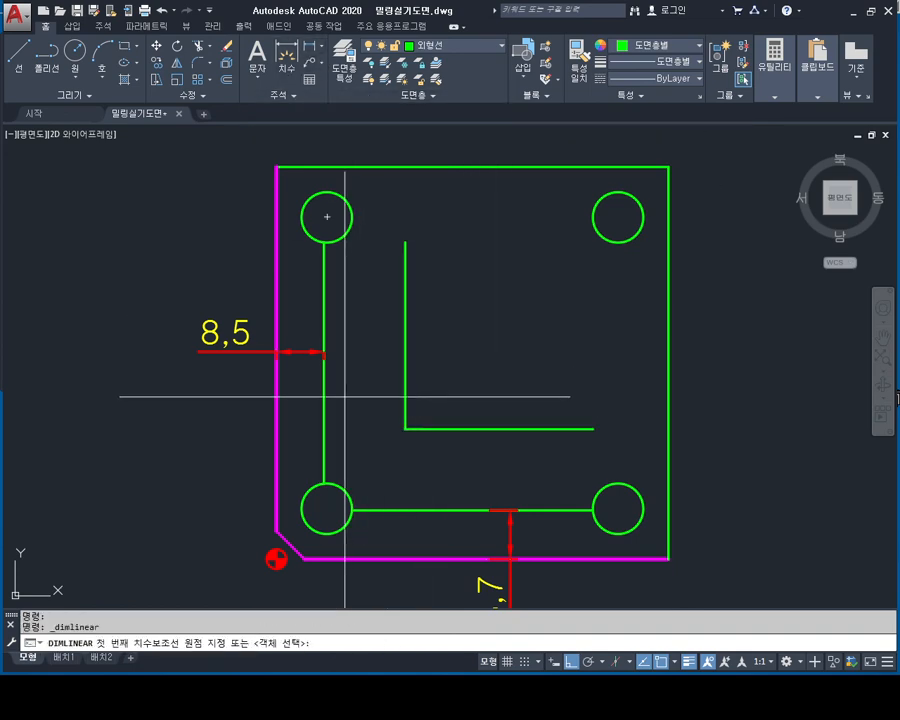
- Dimension the spacing between the two vertical offset lines and between the two horizontal offset lines
{"action": "left_click", "coordinate": [323, 390]}
{"action": "left_click", "coordinate": [405, 392]}
{"action": "left_click", "coordinate": [381, 417]}
{"action": "key", "text": "Return"}
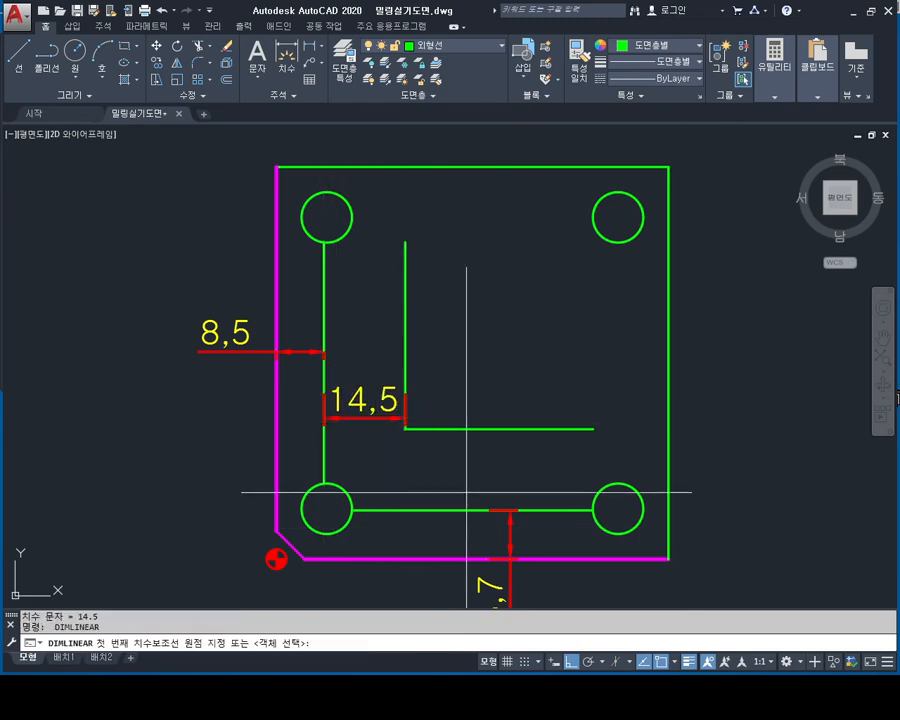
{"action": "left_click", "coordinate": [499, 429]}
{"action": "left_click", "coordinate": [483, 510]}
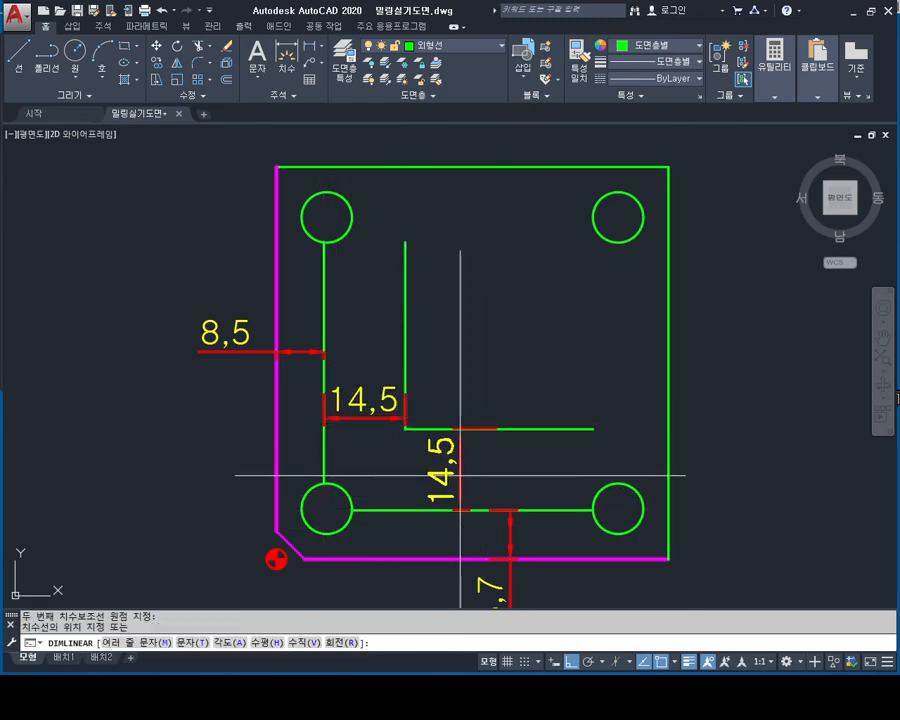
{"action": "left_click", "coordinate": [459, 472]}
{"action": "key", "text": "Escape"}
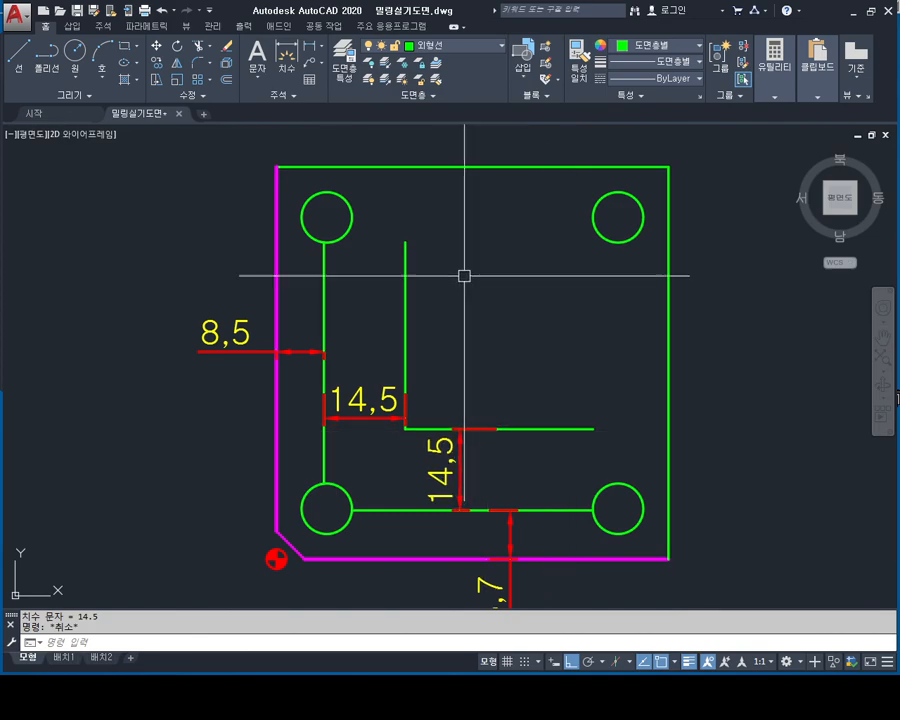
- Examine the datum dimensions around the original plan view, and return to the copied plate
{"action": "scroll", "coordinate": [465, 273], "scroll_direction": "down", "scroll_amount": 6}
{"action": "middle_click_drag", "start_coordinate": [476, 262], "coordinate": [415, 493]}
{"action": "middle_click_drag", "start_coordinate": [452, 275], "coordinate": [426, 502]}
{"action": "scroll", "coordinate": [388, 275], "scroll_direction": "up", "scroll_amount": 4}
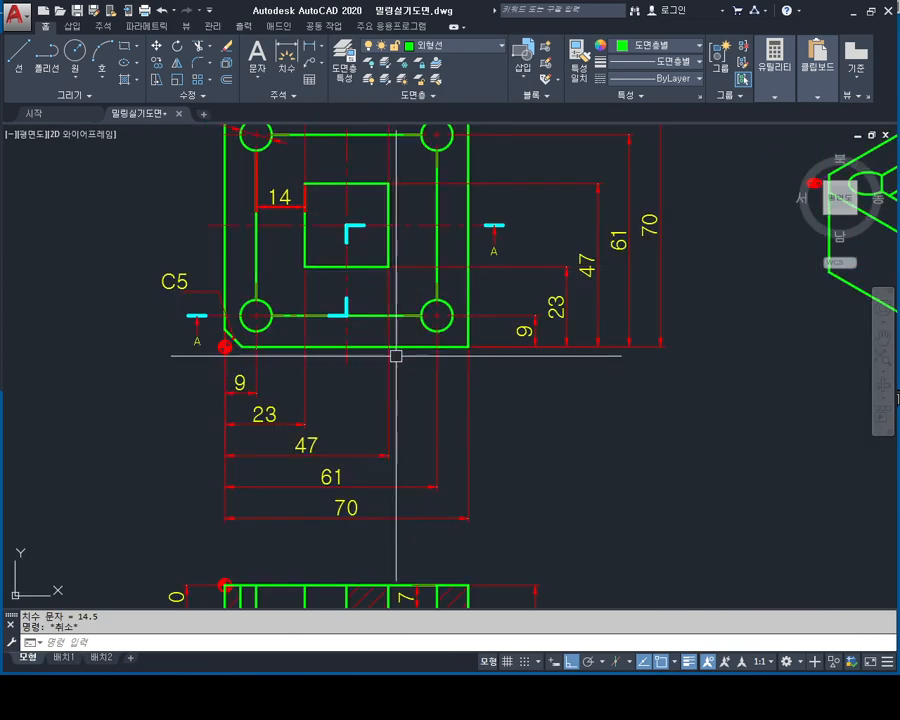
{"action": "middle_click_drag", "start_coordinate": [396, 356], "coordinate": [400, 450]}
{"action": "scroll", "coordinate": [407, 425], "scroll_direction": "down", "scroll_amount": 2}
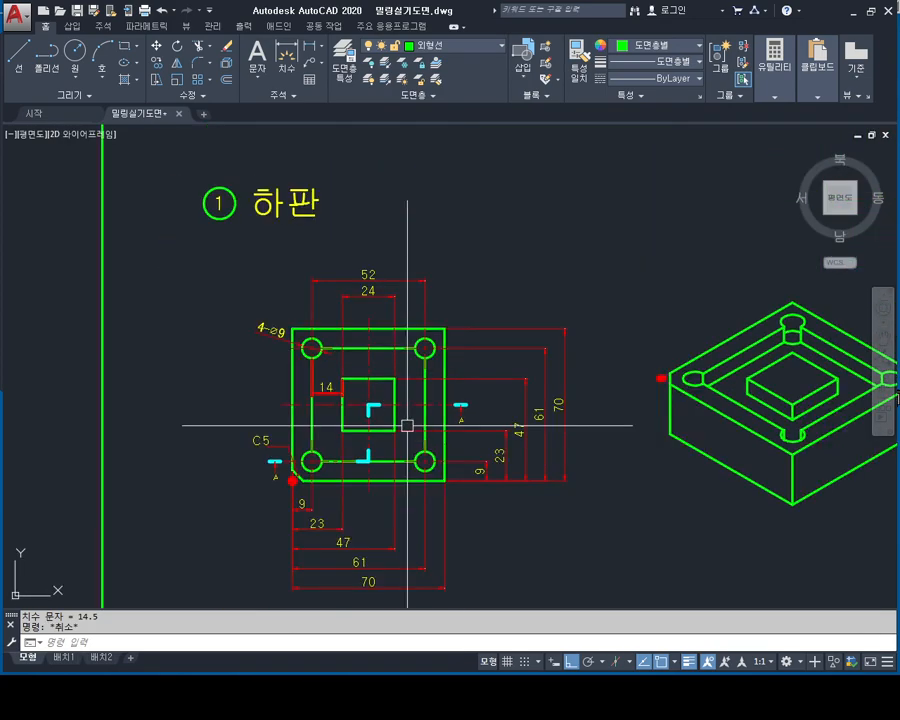
{"action": "mouse_move", "coordinate": [444, 491]}
{"action": "middle_mouse_down"}
{"action": "mouse_move", "coordinate": [418, 356]}
{"action": "mouse_move", "coordinate": [410, 360]}
{"action": "mouse_move", "coordinate": [407, 343]}
{"action": "middle_mouse_up"}
{"action": "middle_click_drag", "start_coordinate": [420, 462], "coordinate": [386, 301]}
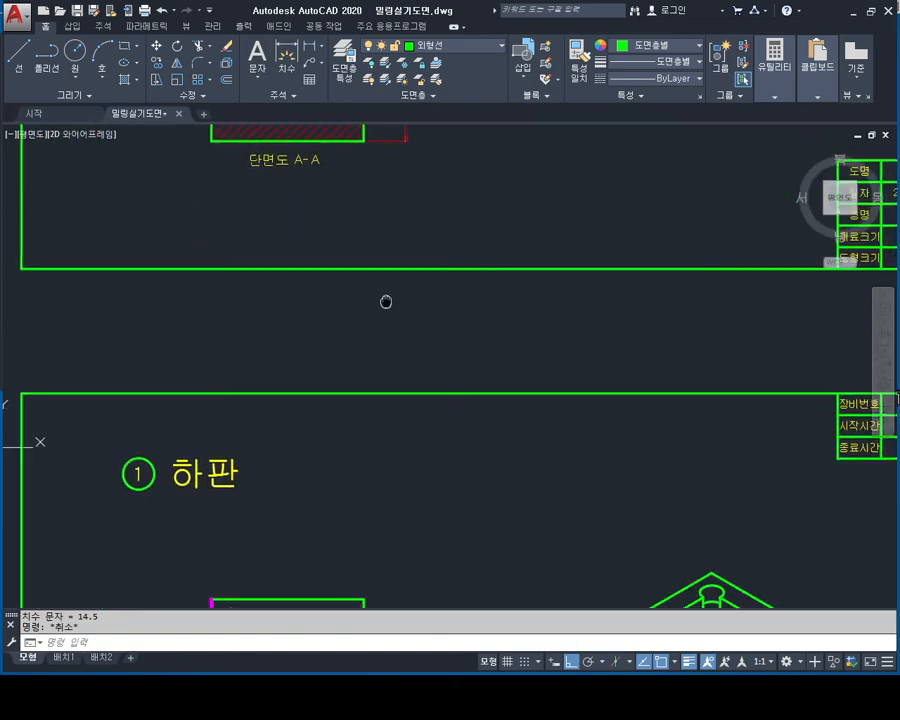
{"action": "middle_click_drag", "start_coordinate": [355, 518], "coordinate": [352, 388]}
{"action": "scroll", "coordinate": [308, 412], "scroll_direction": "up", "scroll_amount": 4}
{"action": "middle_click_drag", "start_coordinate": [271, 391], "coordinate": [313, 401]}
{"action": "key", "text": "Escape"}
{"action": "middle_click_drag", "start_coordinate": [394, 410], "coordinate": [410, 432]}
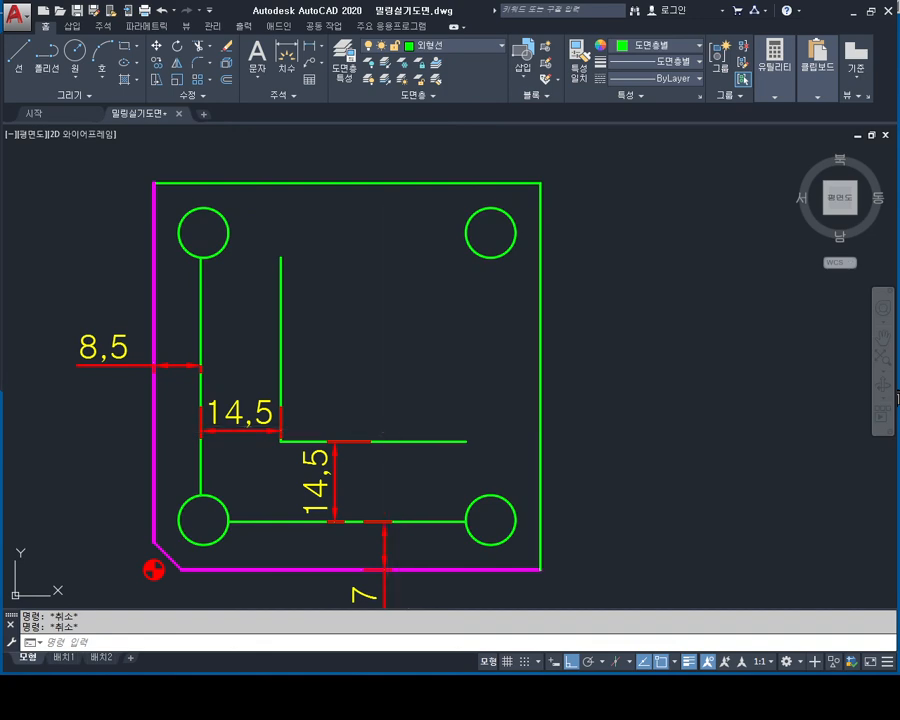
- Offset the inner horizontal line upward and the inner vertical line to the right, each by 23
{"action": "type", "text": "o"}
{"action": "key", "text": "Return"}
{"action": "type", "text": "23"}
{"action": "key", "text": "Return"}
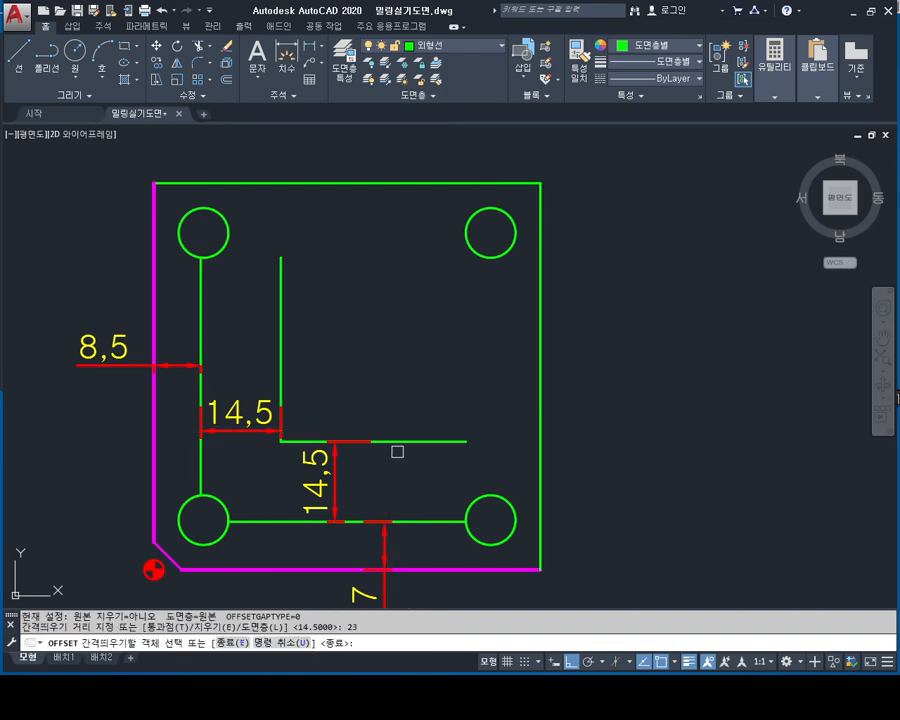
{"action": "left_click", "coordinate": [397, 441]}
{"action": "left_click", "coordinate": [380, 398]}
{"action": "left_click", "coordinate": [280, 300]}
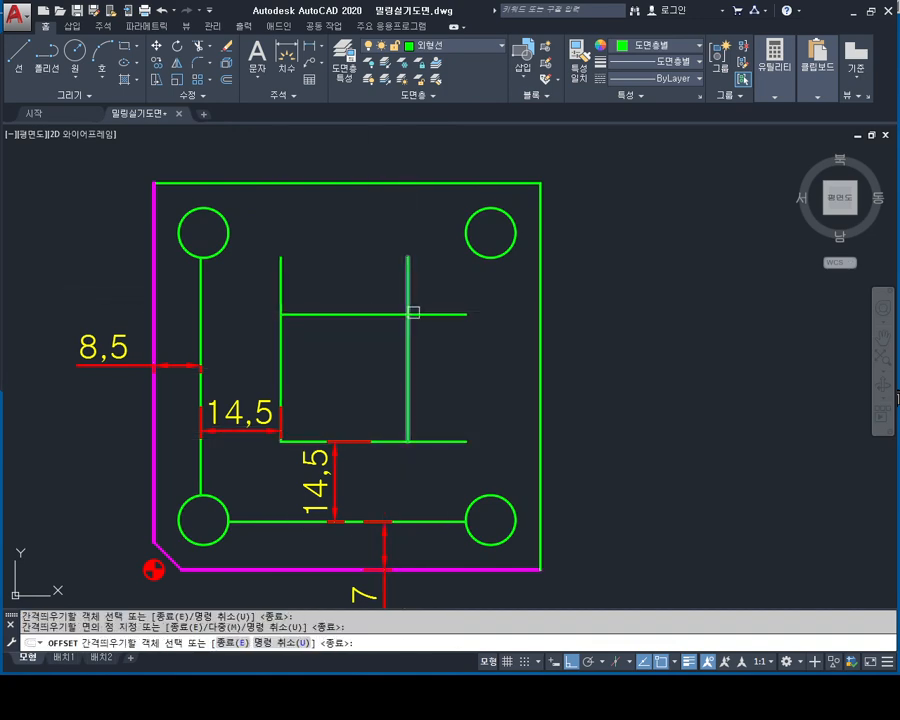
{"action": "key", "text": "Escape"}
- Trim the overhangs of the four inner lines at their intersections to leave a closed square
{"action": "type", "text": "tr"}
{"action": "key", "text": "Return"}
{"action": "key", "text": "Return"}
{"action": "left_click", "coordinate": [296, 276]}
{"action": "left_click", "coordinate": [260, 284]}
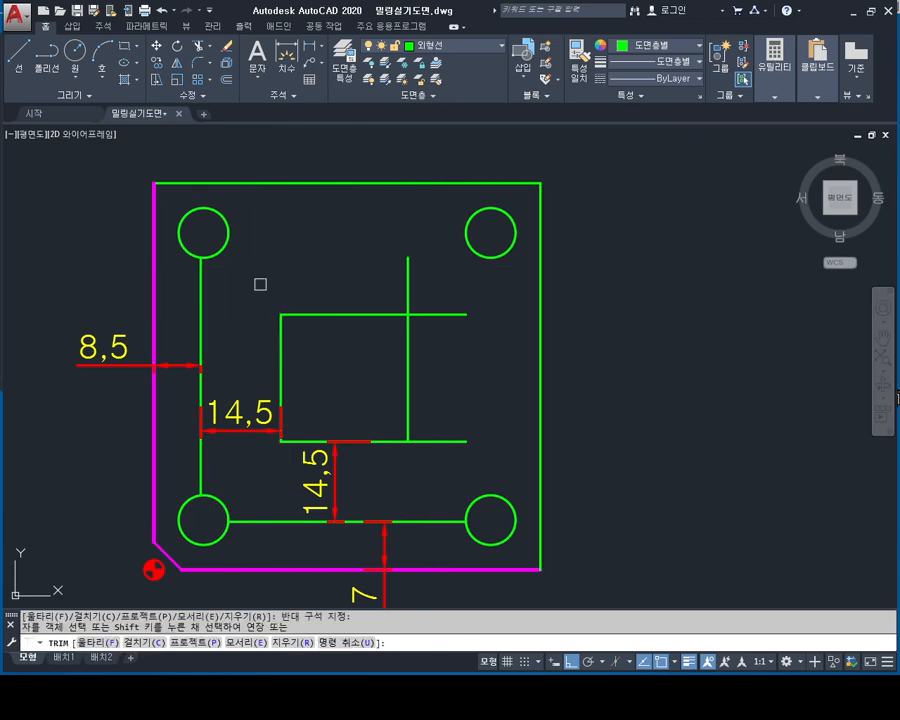
{"action": "left_click", "coordinate": [435, 464]}
{"action": "key", "text": "Escape"}
{"action": "key", "text": "Escape"}
{"action": "key", "text": "Escape"}
- Add linear dimensions for the inner square's width and height, placing the height dimension outside its right edge
{"action": "middle_click_drag", "start_coordinate": [418, 337], "coordinate": [418, 318]}
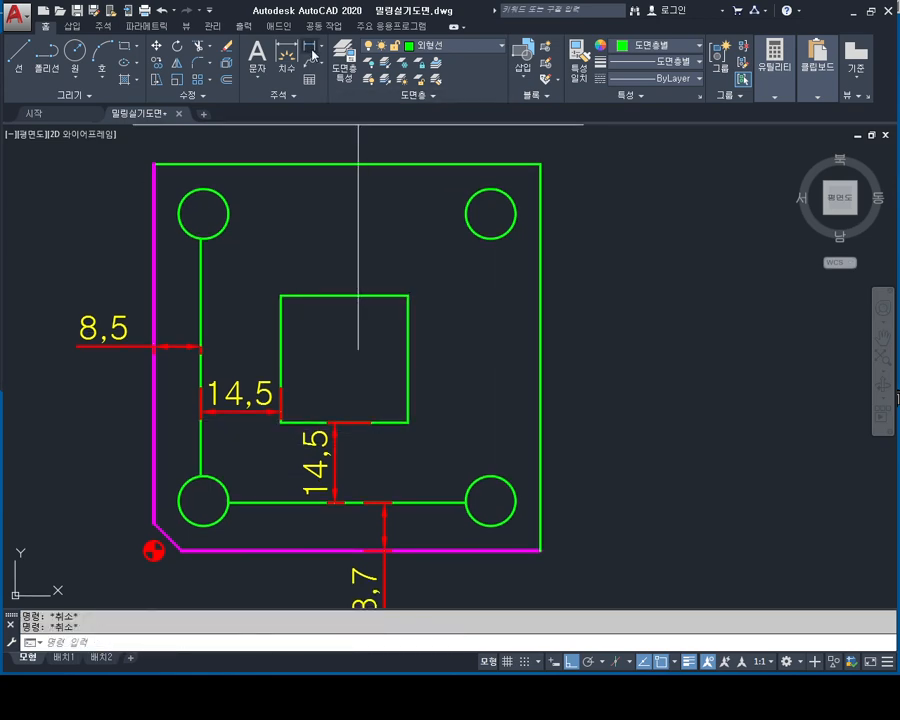
{"action": "left_click", "coordinate": [311, 50]}
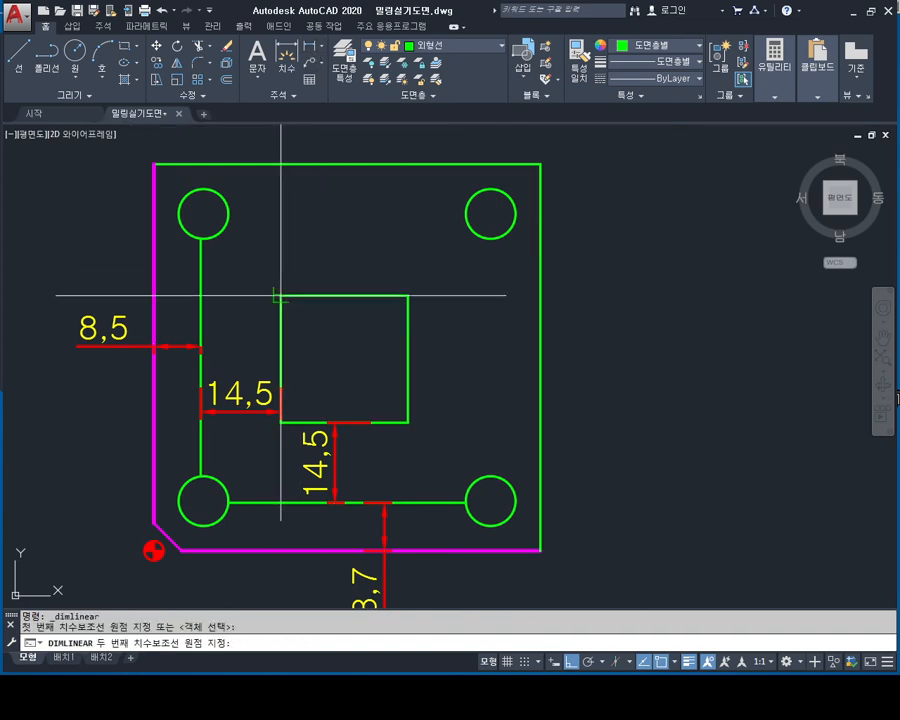
{"action": "left_click", "coordinate": [407, 296]}
{"action": "left_click", "coordinate": [399, 340]}
{"action": "key", "text": "Return"}
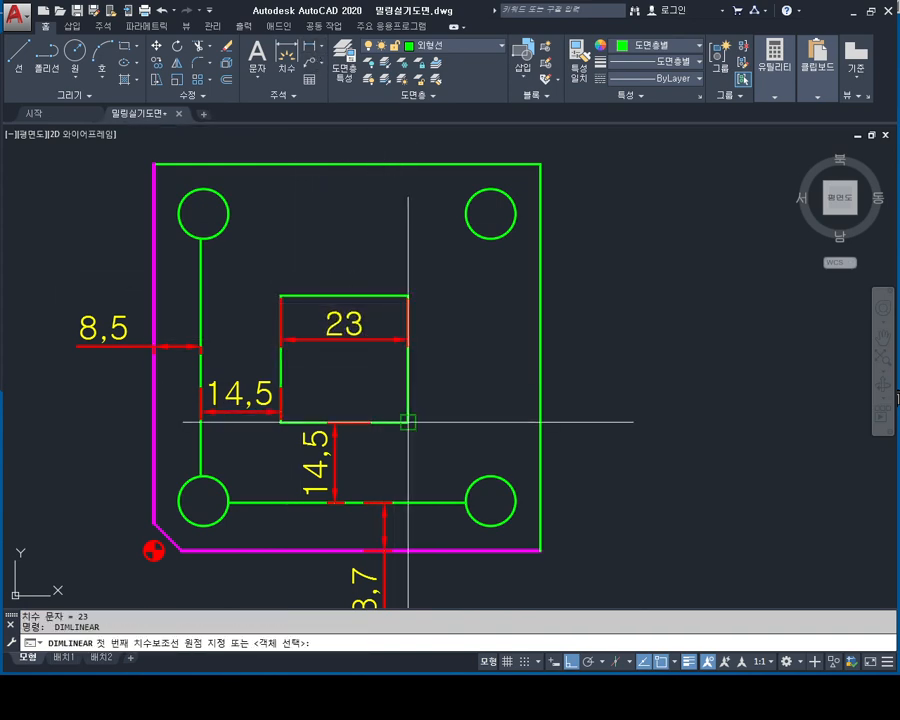
{"action": "left_click", "coordinate": [407, 422]}
{"action": "left_click", "coordinate": [407, 296]}
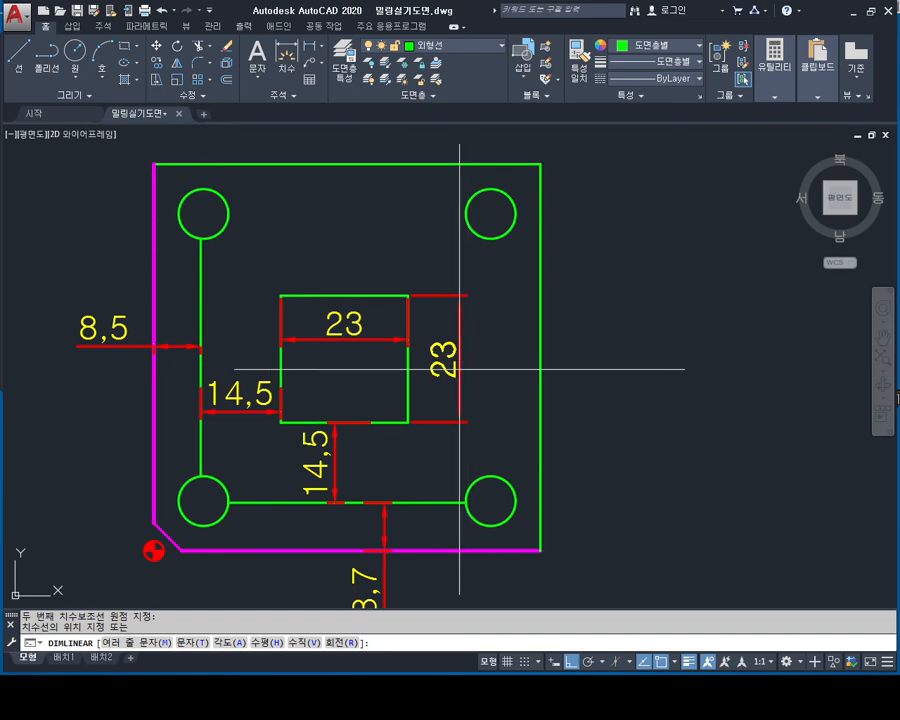
{"action": "left_click", "coordinate": [459, 372]}
{"action": "key", "text": "Escape"}
{"action": "key", "text": "Escape"}
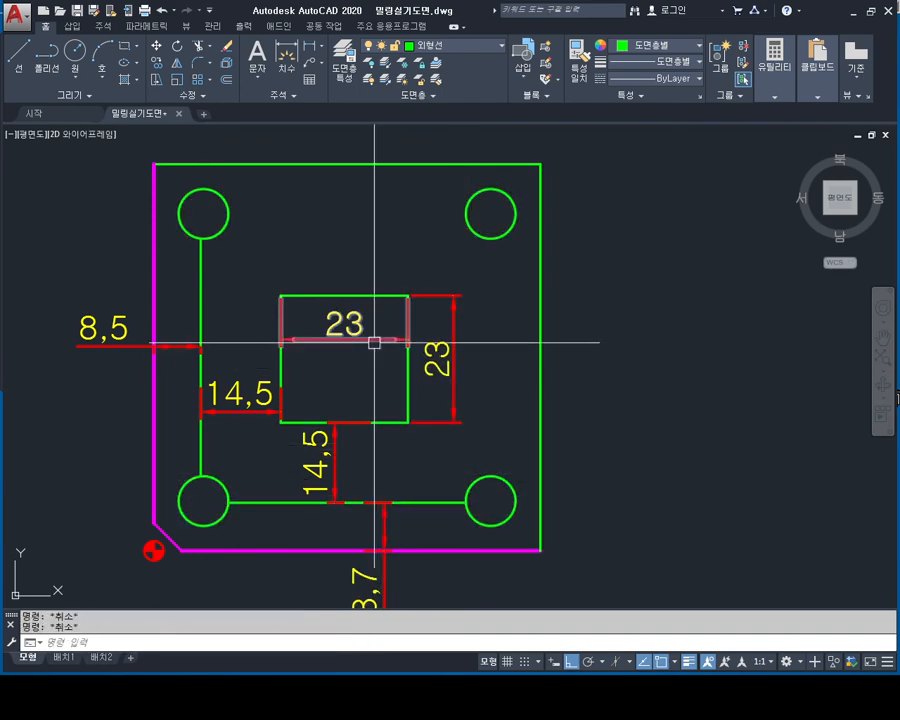
- Offset the inner square's top edge upward and its right edge to the right, each by 14
{"action": "middle_click_drag", "start_coordinate": [318, 303], "coordinate": [341, 329]}
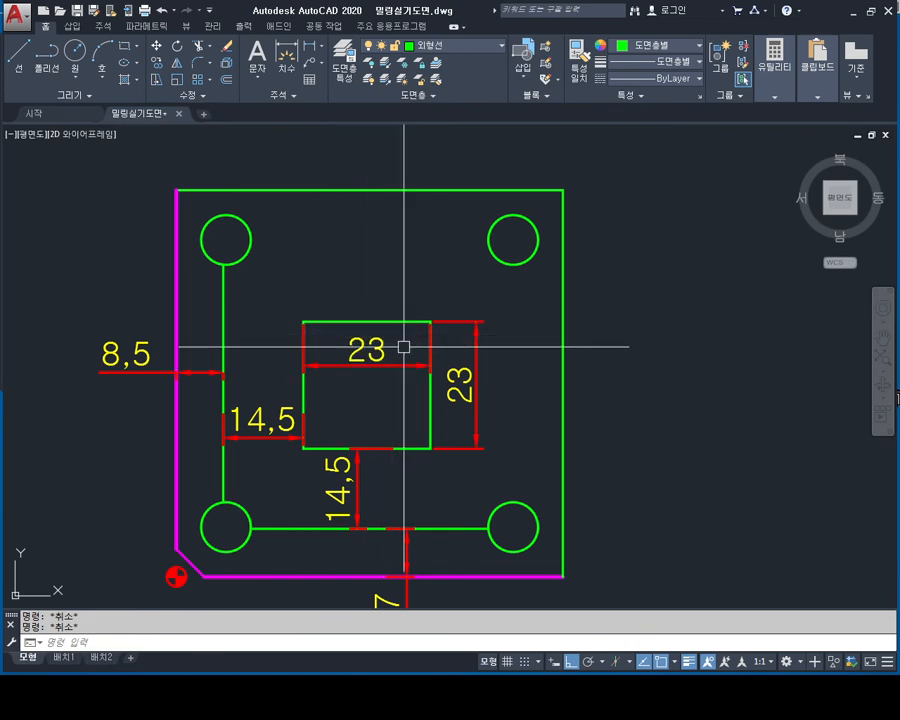
{"action": "type", "text": "o"}
{"action": "key", "text": "Return"}
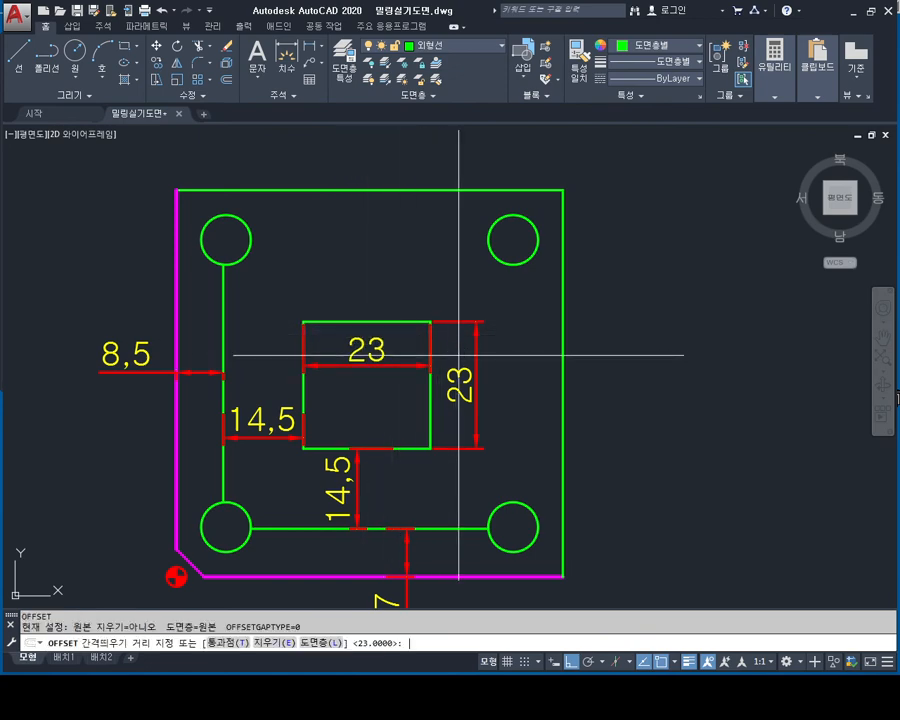
{"action": "type", "text": "14"}
{"action": "key", "text": "Return"}
{"action": "left_click", "coordinate": [407, 322]}
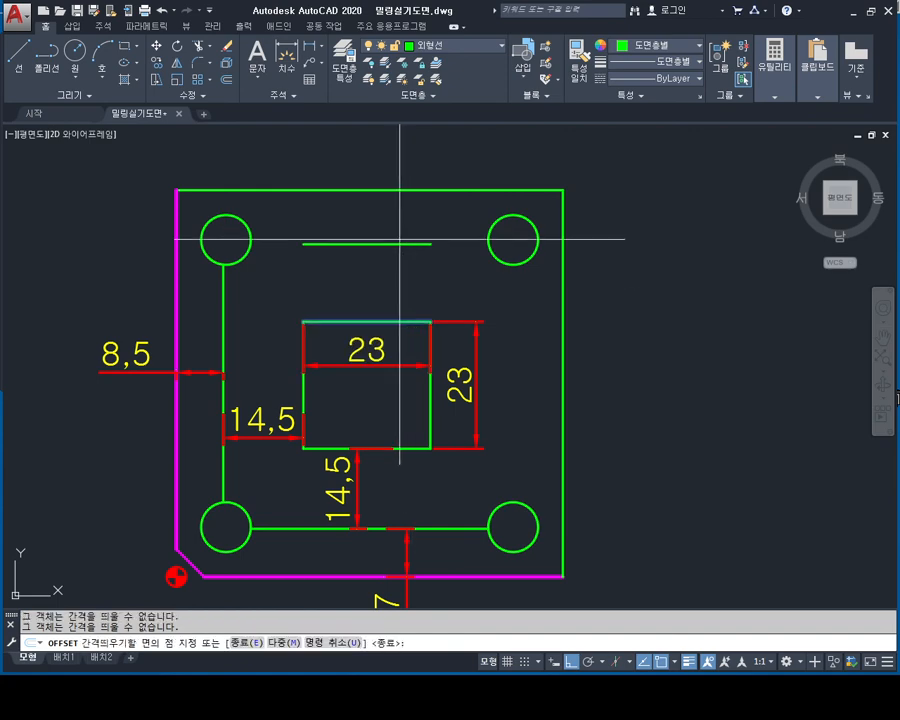
{"action": "left_click", "coordinate": [400, 239]}
{"action": "left_click", "coordinate": [428, 405]}
{"action": "left_click", "coordinate": [514, 380]}
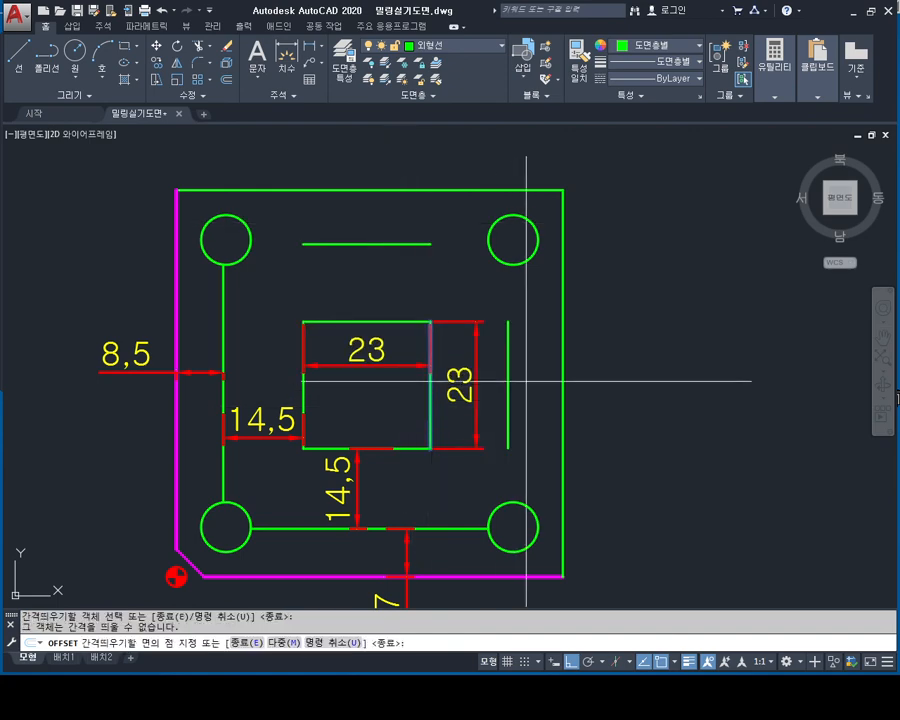
{"action": "key", "text": "Escape"}
{"action": "key", "text": "Escape"}
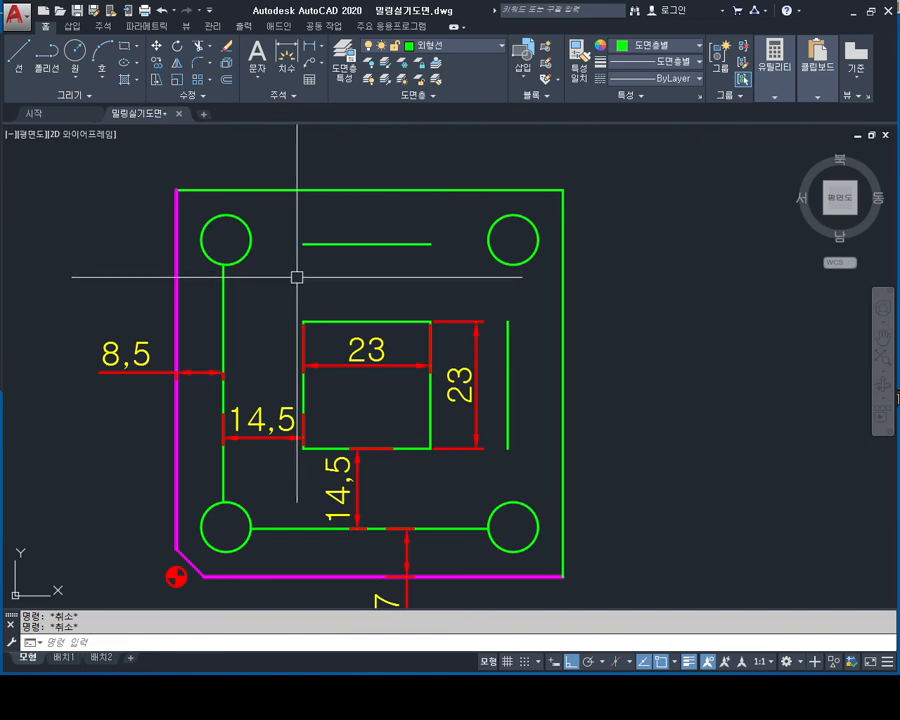
- Fillet the outer left vertical line and the new upper horizontal line with radius 0 to form a sharp corner
{"action": "type", "text": "f"}
{"action": "key", "text": "Return"}
{"action": "type", "text": "r"}
{"action": "key", "text": "Return"}
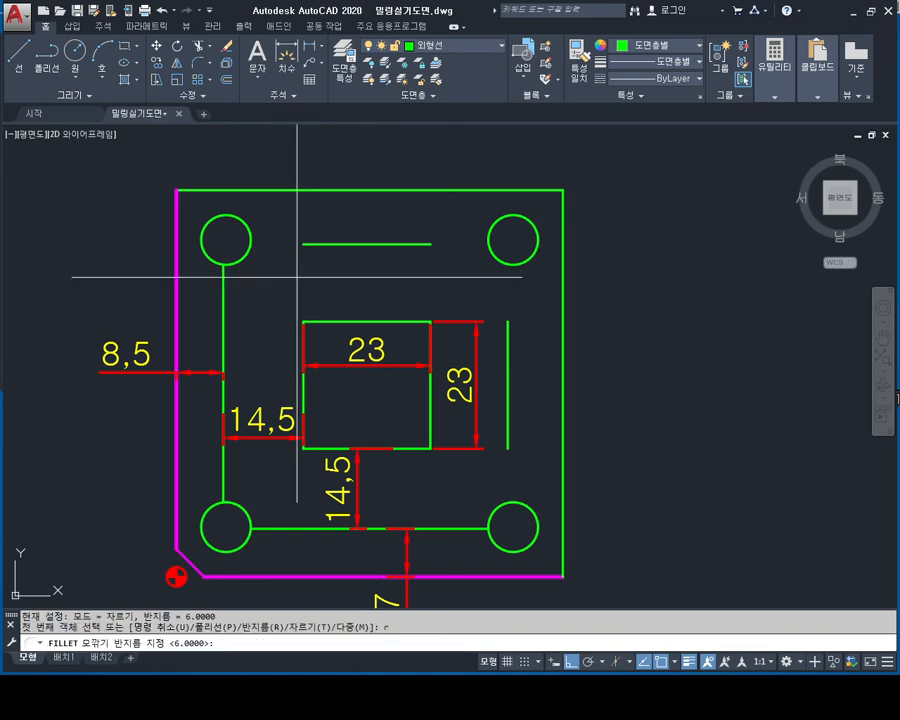
{"action": "type", "text": "0"}
{"action": "key", "text": "Return"}
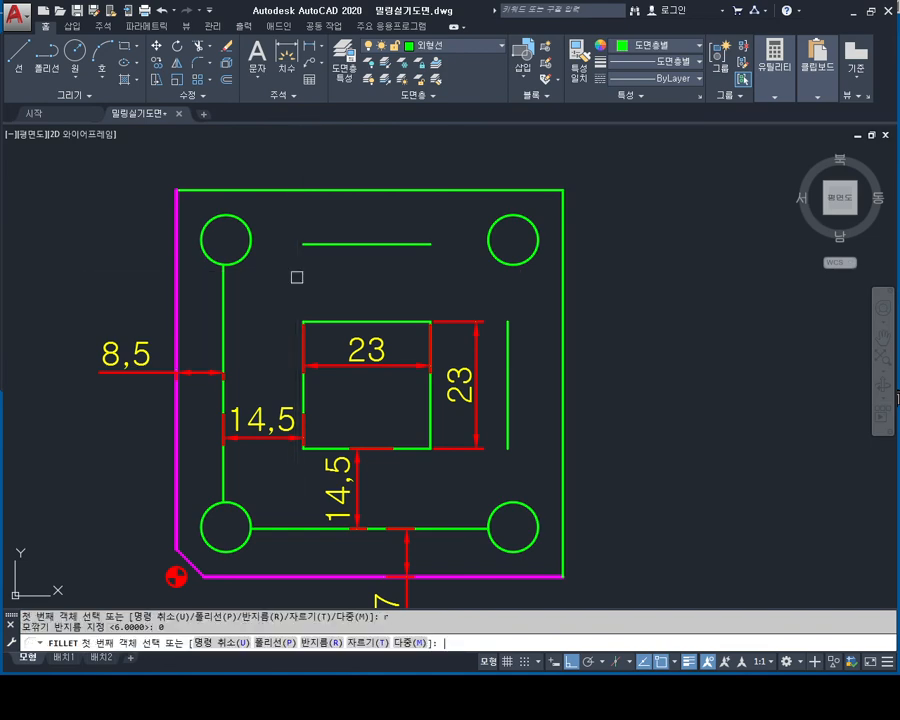
{"action": "left_click", "coordinate": [220, 299]}
{"action": "left_click", "coordinate": [321, 243]}
- Join the new right vertical line to the upper and lower horizontal lines with radius 0 fillets
{"action": "key", "text": "Return"}
{"action": "left_click", "coordinate": [415, 243]}
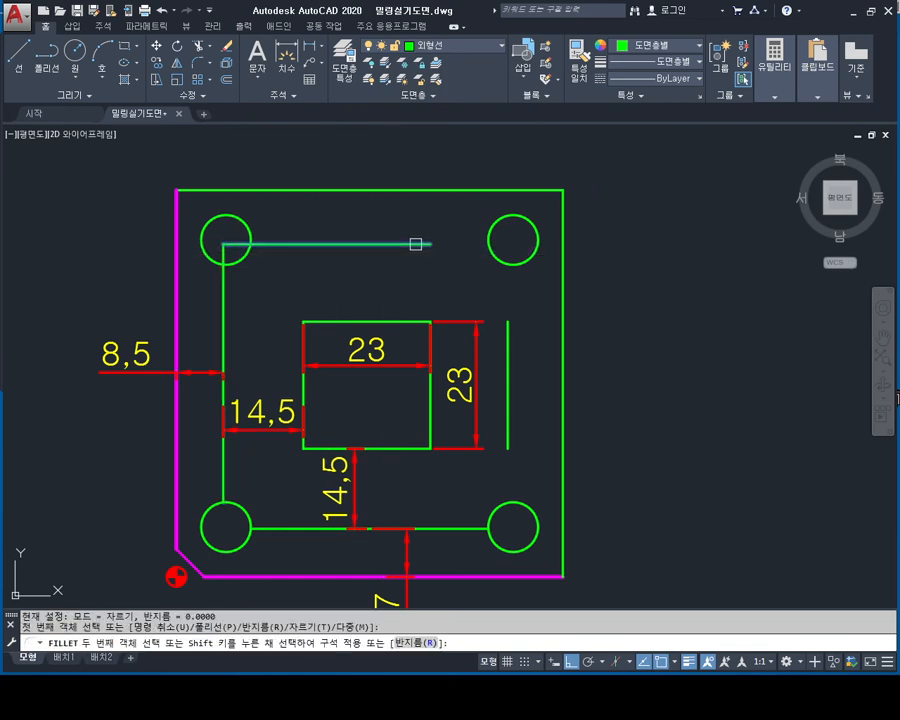
{"action": "left_click", "coordinate": [505, 336]}
{"action": "key", "text": "Escape"}
{"action": "key", "text": "Escape"}
{"action": "key", "text": "Return"}
{"action": "left_click", "coordinate": [509, 423]}
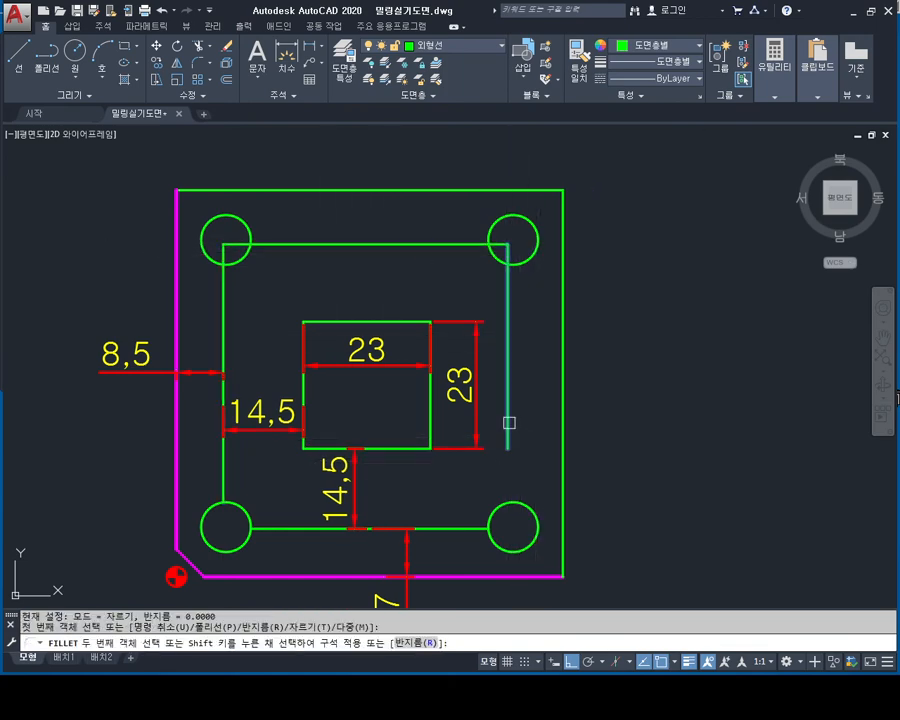
{"action": "left_click", "coordinate": [464, 526]}
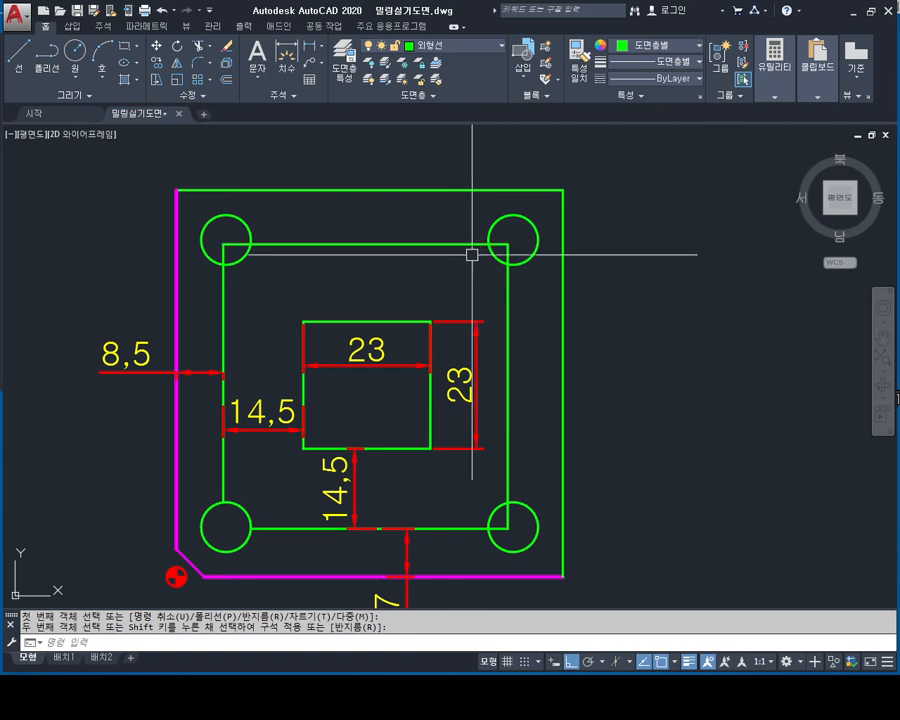
- Trim the corner line segments that lie inside the upper-right hole circle
{"action": "middle_click_drag", "start_coordinate": [405, 279], "coordinate": [408, 310]}
{"action": "scroll", "coordinate": [328, 288], "scroll_direction": "up", "scroll_amount": 2}
{"action": "middle_click_drag", "start_coordinate": [256, 300], "coordinate": [208, 254]}
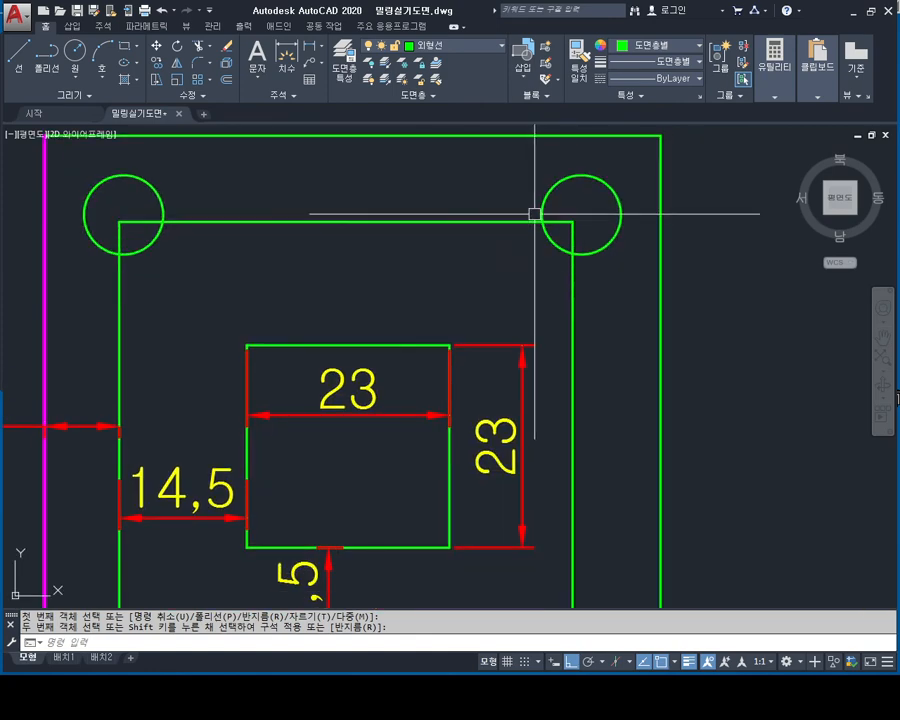
{"action": "scroll", "coordinate": [540, 226], "scroll_direction": "down", "scroll_amount": 2}
{"action": "middle_click_drag", "start_coordinate": [543, 233], "coordinate": [532, 251]}
{"action": "key", "text": "Escape"}
{"action": "key", "text": "Escape"}
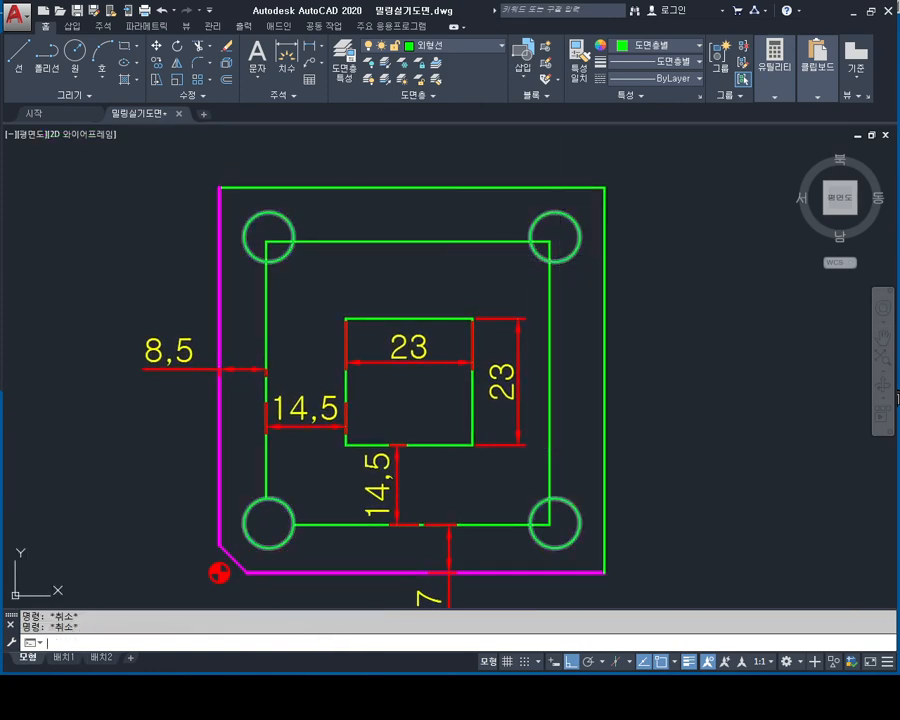
{"action": "type", "text": "tr"}
{"action": "key", "text": "space"}
{"action": "key", "text": "space"}
{"action": "scroll", "coordinate": [555, 250], "scroll_direction": "up", "scroll_amount": 3}
{"action": "left_click", "coordinate": [490, 261]}
{"action": "left_click", "coordinate": [546, 214]}
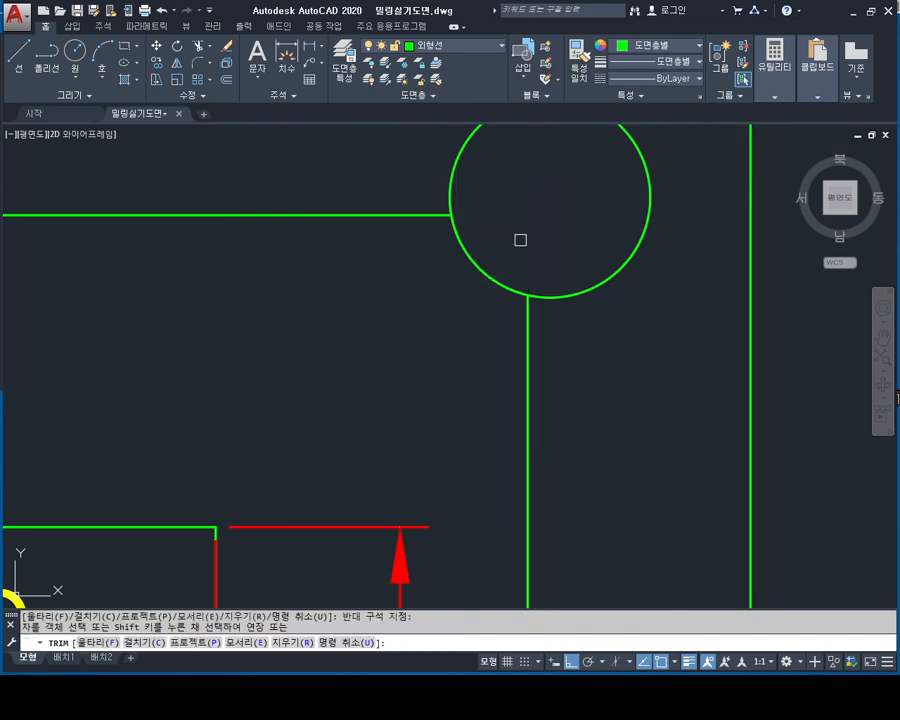
- Trim the corner line segments that lie inside the lower-right hole circle
{"action": "scroll", "coordinate": [475, 297], "scroll_direction": "down", "scroll_amount": 3}
{"action": "middle_click_drag", "start_coordinate": [506, 570], "coordinate": [482, 364]}
{"action": "scroll", "coordinate": [504, 431], "scroll_direction": "up", "scroll_amount": 3}
{"action": "left_click", "coordinate": [512, 380]}
{"action": "left_click", "coordinate": [453, 440]}
{"action": "scroll", "coordinate": [453, 440], "scroll_direction": "down", "scroll_amount": 5}
{"action": "scroll", "coordinate": [516, 374], "scroll_direction": "down", "scroll_amount": 2}
{"action": "key", "text": "Escape"}
{"action": "key", "text": "Escape"}
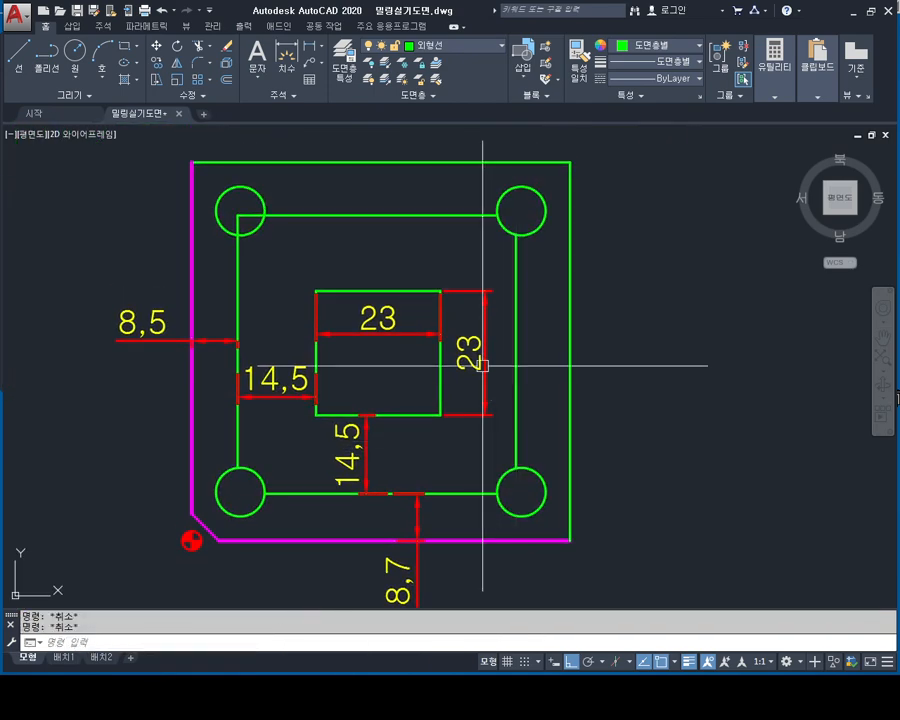
- Dimension the gaps from the inner square to the upper horizontal line and to the right vertical line
{"action": "left_click", "coordinate": [316, 50]}
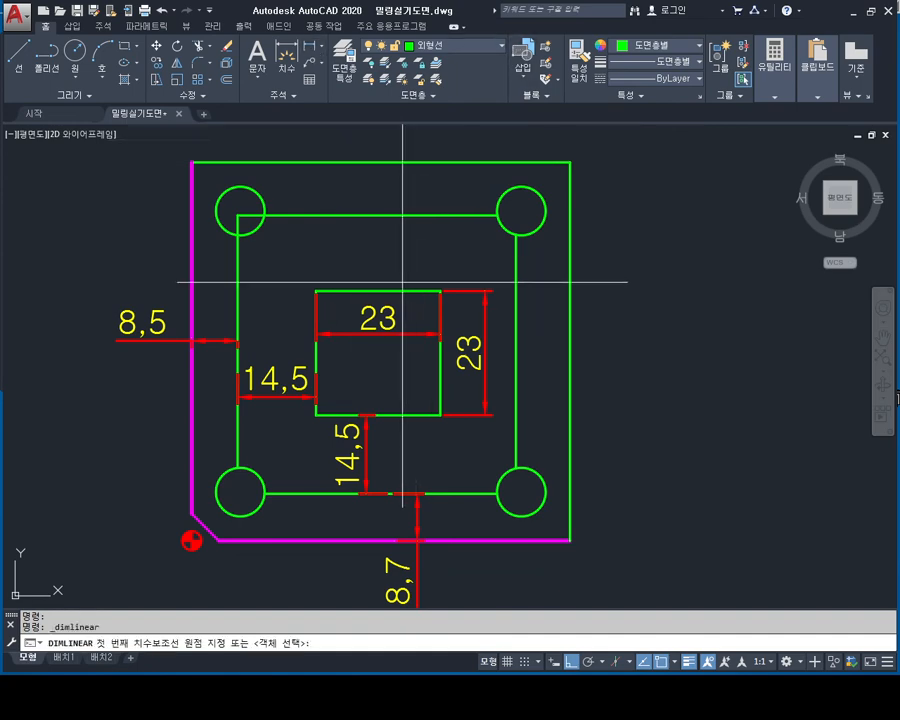
{"action": "left_click", "coordinate": [378, 214]}
{"action": "left_click", "coordinate": [357, 245]}
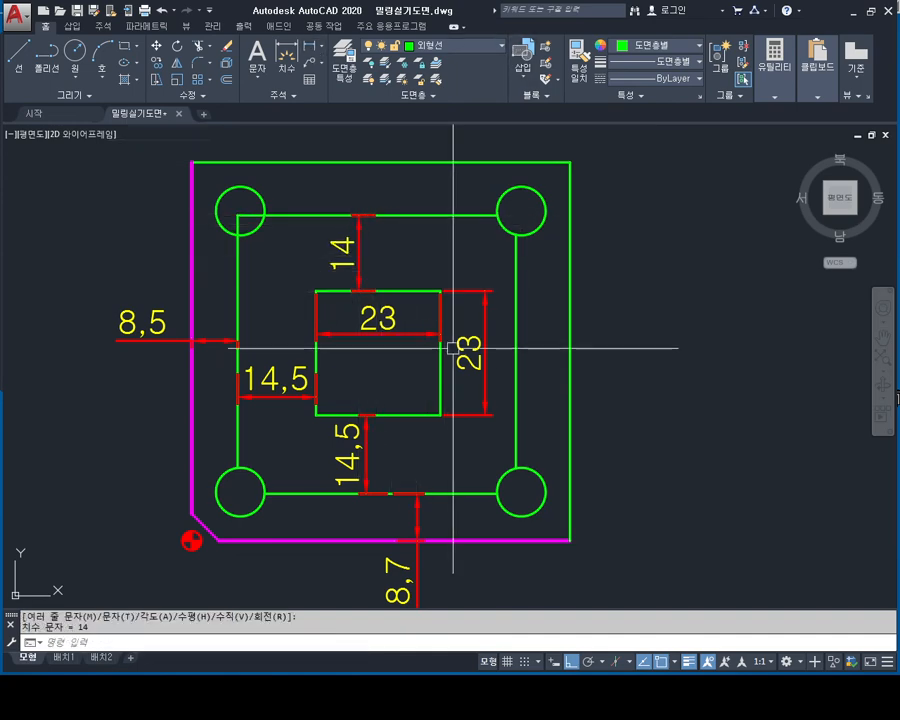
{"action": "key", "text": "space"}
{"action": "left_click", "coordinate": [437, 370]}
{"action": "left_click", "coordinate": [514, 356]}
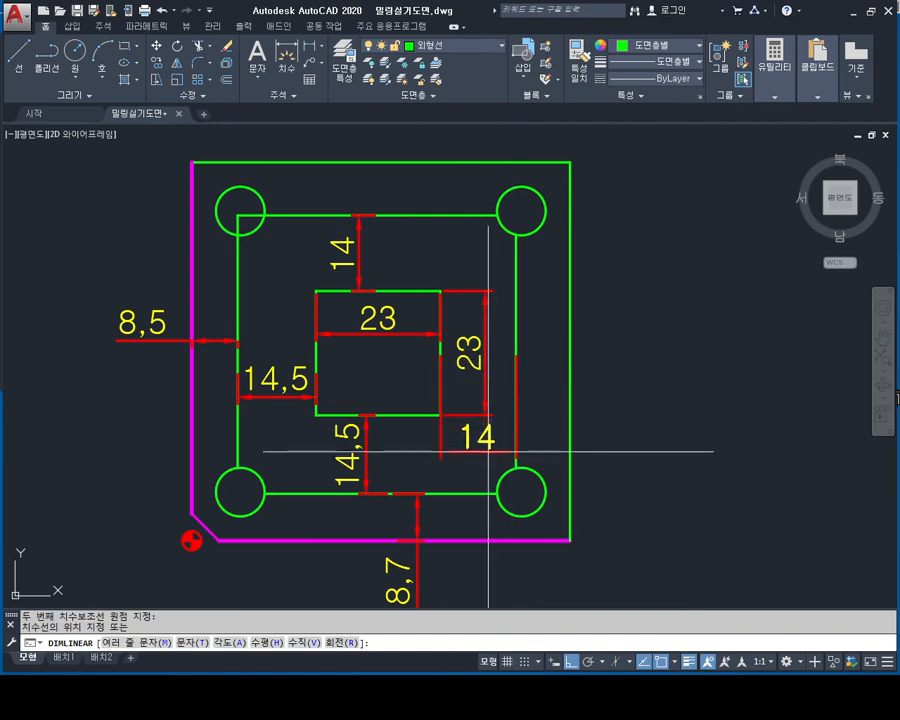
{"action": "left_click", "coordinate": [488, 459]}
{"action": "key", "text": "Escape"}
{"action": "key", "text": "Escape"}
{"action": "mouse_move", "coordinate": [578, 396]}
{"action": "middle_mouse_down"}
{"action": "mouse_move", "coordinate": [568, 347]}
{"action": "mouse_move", "coordinate": [585, 380]}
{"action": "middle_mouse_up"}
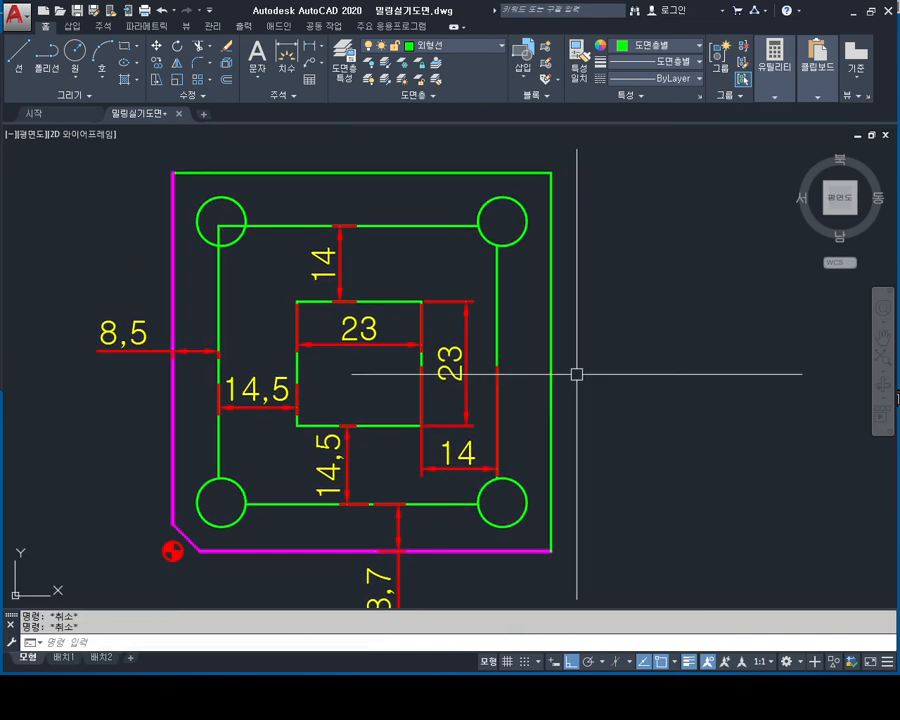
- Highlight the plate's bottom and left datum edges, clear the selection, and review the dimensions measured from them
{"action": "middle_click_drag", "start_coordinate": [506, 387], "coordinate": [539, 362]}
{"action": "left_click", "coordinate": [357, 508]}
{"action": "left_click", "coordinate": [336, 550]}
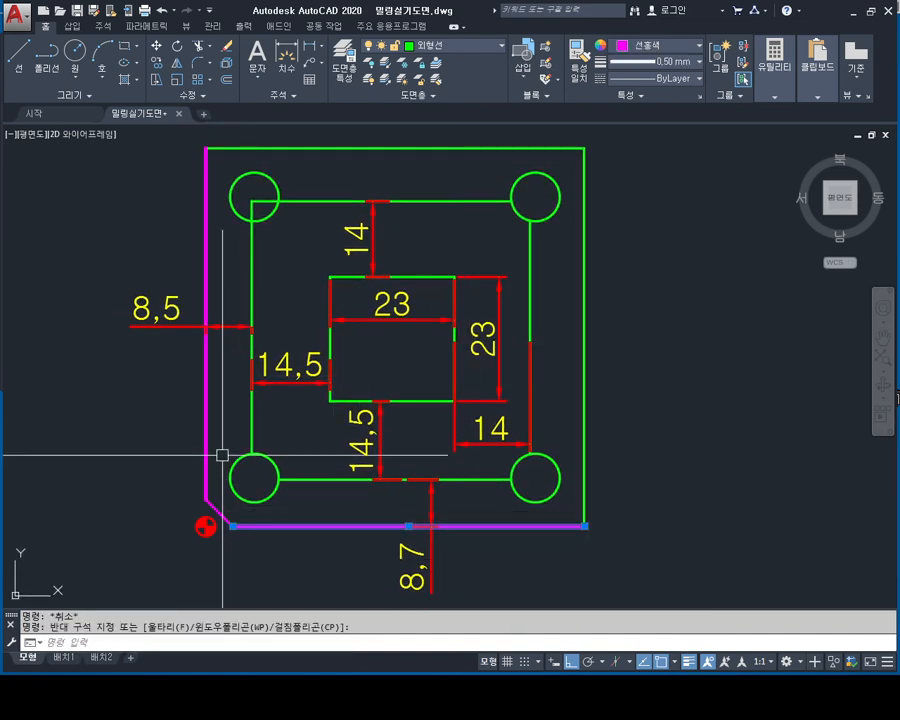
{"action": "left_click", "coordinate": [230, 401]}
{"action": "left_click", "coordinate": [137, 436]}
{"action": "middle_click_drag", "start_coordinate": [424, 490], "coordinate": [428, 435]}
{"action": "key", "text": "Escape"}
{"action": "key", "text": "Escape"}
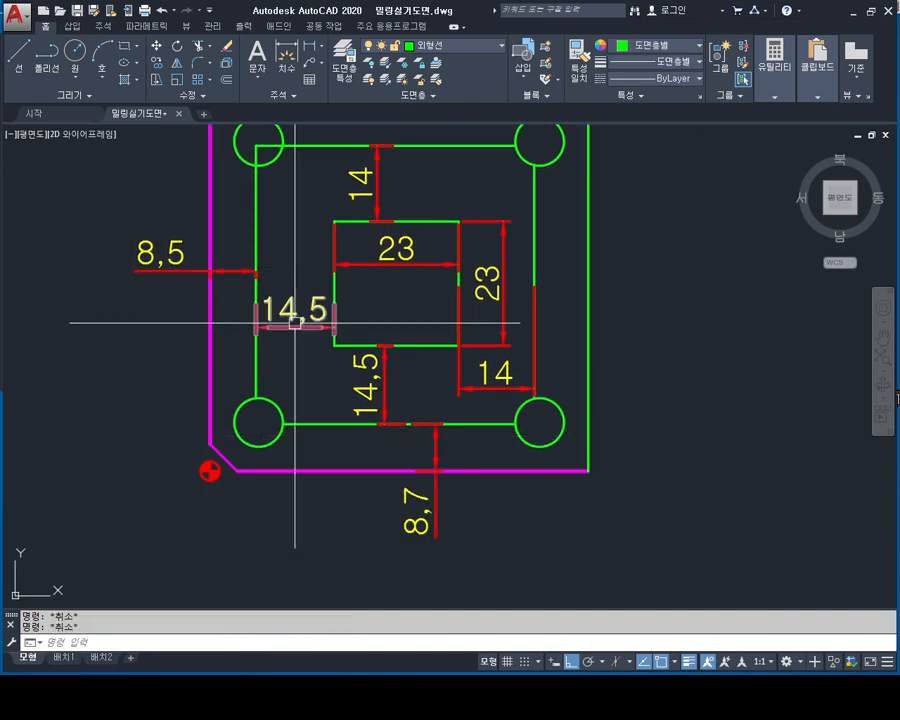
{"action": "middle_click_drag", "start_coordinate": [256, 358], "coordinate": [250, 408]}
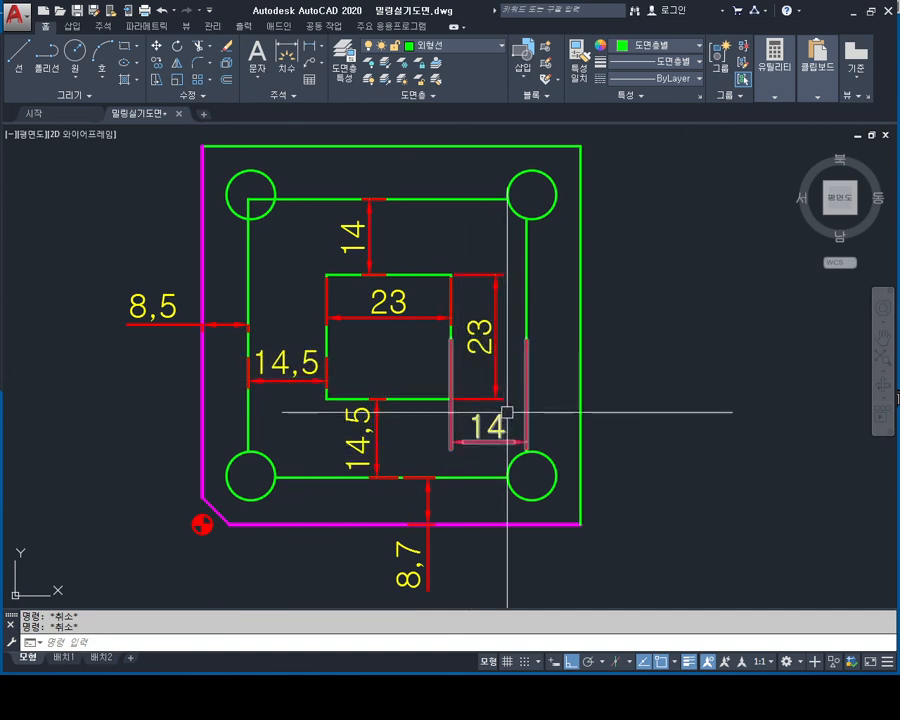
{"action": "scroll", "coordinate": [514, 418], "scroll_direction": "down", "scroll_amount": 2}
{"action": "scroll", "coordinate": [440, 358], "scroll_direction": "up", "scroll_amount": 2}
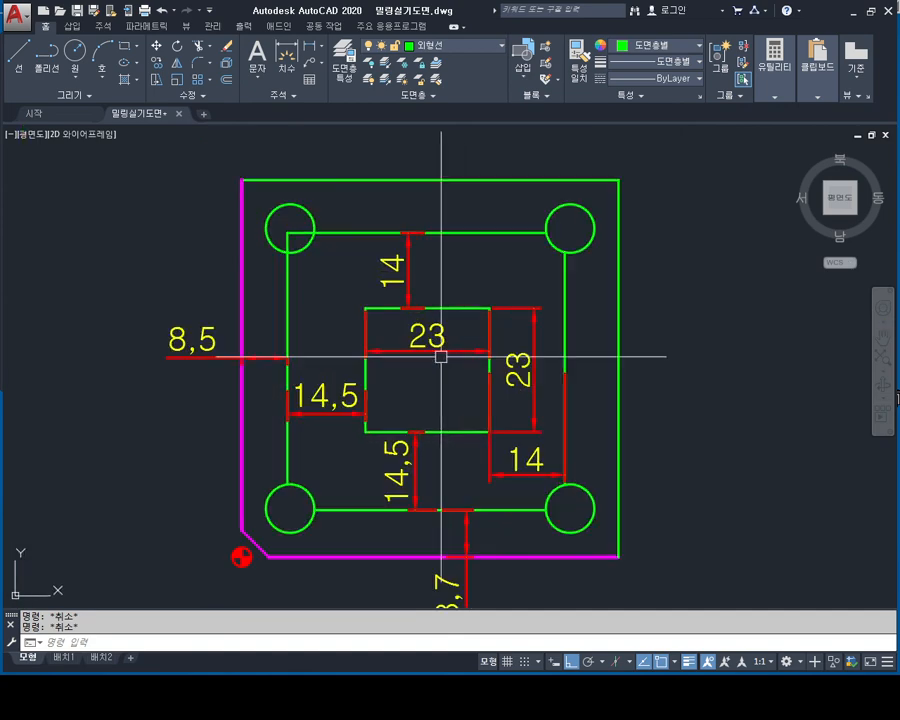
- Trim the corner line segments that lie inside the upper-left hole circle
{"action": "middle_click_drag", "start_coordinate": [440, 358], "coordinate": [366, 376]}
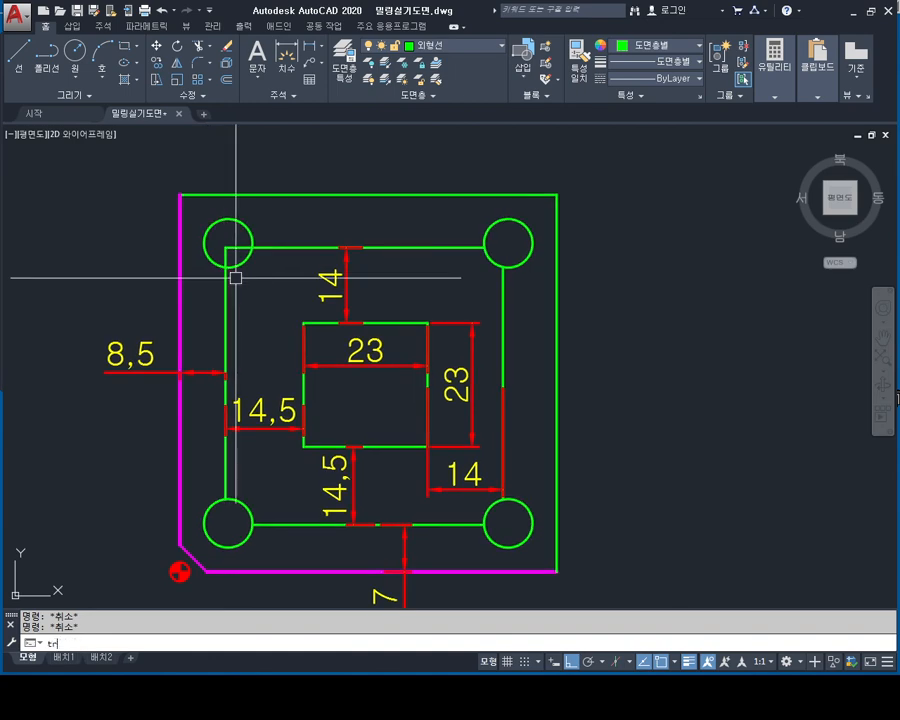
{"action": "key", "text": "space"}
{"action": "key", "text": "space"}
{"action": "scroll", "coordinate": [232, 254], "scroll_direction": "up", "scroll_amount": 1}
{"action": "left_click", "coordinate": [241, 243]}
{"action": "left_click", "coordinate": [247, 223]}
{"action": "left_click", "coordinate": [218, 254]}
{"action": "key", "text": "Escape"}
{"action": "scroll", "coordinate": [222, 257], "scroll_direction": "down", "scroll_amount": 2}
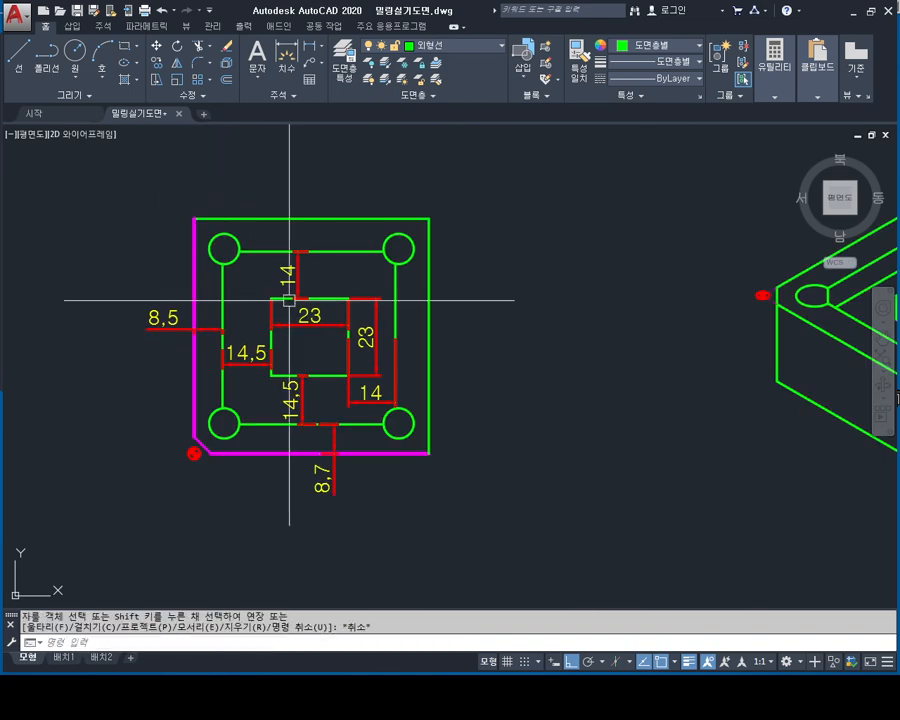
- Examine the dimensioned plan view together with the neighbouring isometric view
{"action": "middle_click_drag", "start_coordinate": [327, 321], "coordinate": [334, 307]}
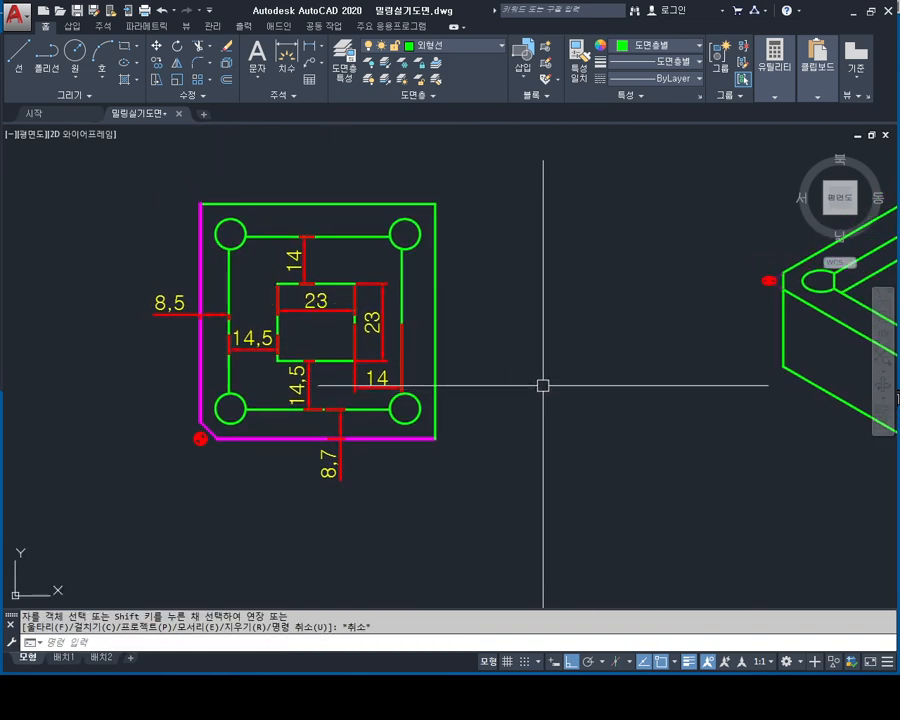
{"action": "scroll", "coordinate": [496, 386], "scroll_direction": "down", "scroll_amount": 2}
{"action": "mouse_move", "coordinate": [496, 386]}
{"action": "middle_mouse_down"}
{"action": "mouse_move", "coordinate": [401, 378]}
{"action": "mouse_move", "coordinate": [315, 340]}
{"action": "middle_mouse_up"}
{"action": "key", "text": "Escape"}
{"action": "key", "text": "Escape"}
{"action": "scroll", "coordinate": [378, 351], "scroll_direction": "down", "scroll_amount": 2}
{"action": "scroll", "coordinate": [268, 325], "scroll_direction": "up", "scroll_amount": 4}
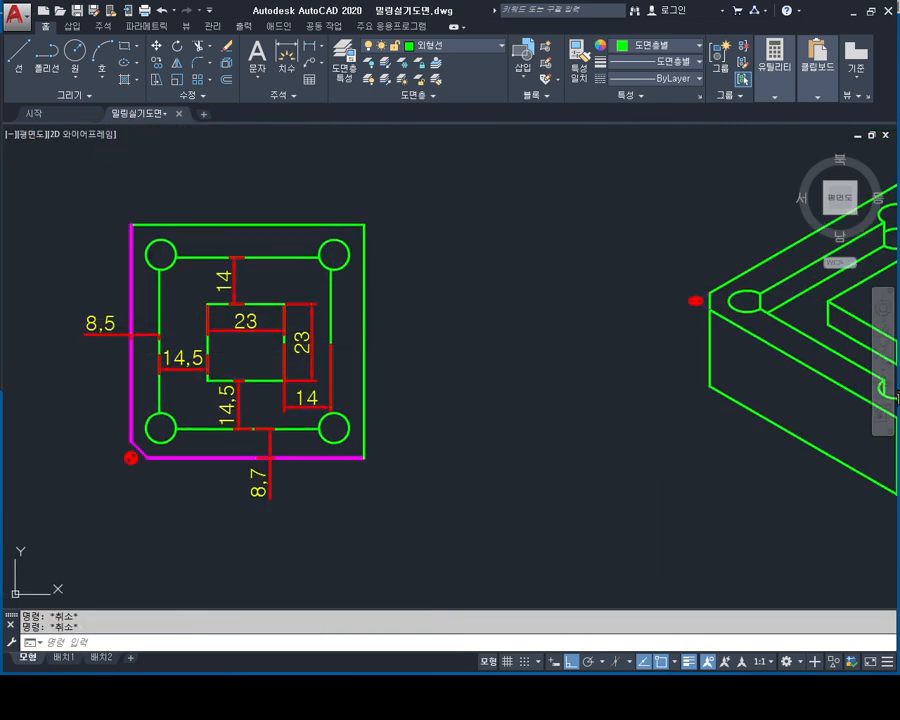
{"action": "middle_click_drag", "start_coordinate": [147, 349], "coordinate": [224, 339]}
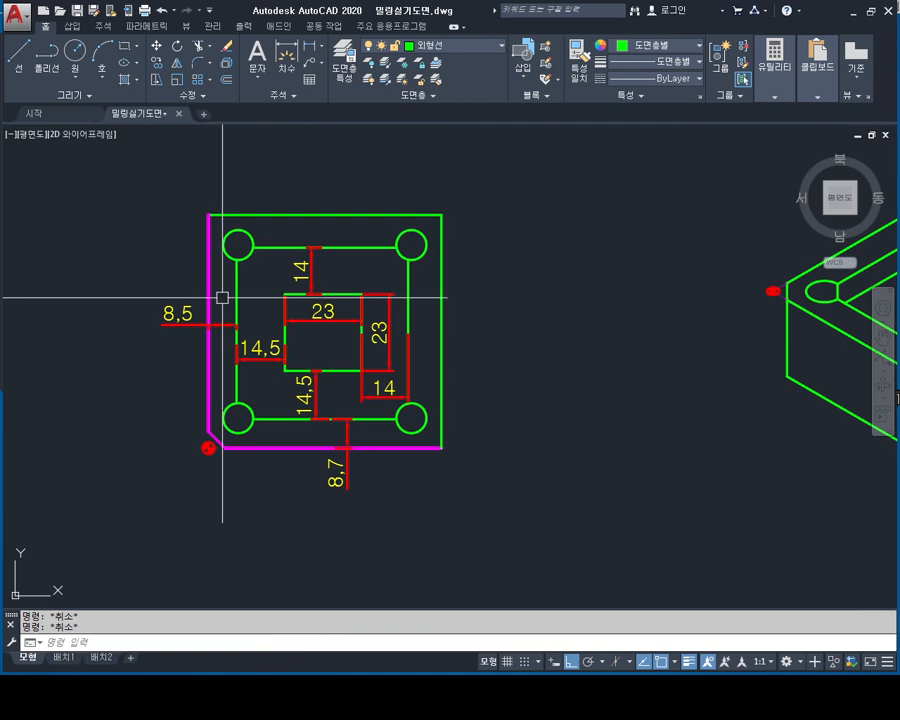
- Save the drawing with the finished lower-plate sheet
{"action": "scroll", "coordinate": [226, 304], "scroll_direction": "down", "scroll_amount": 2}
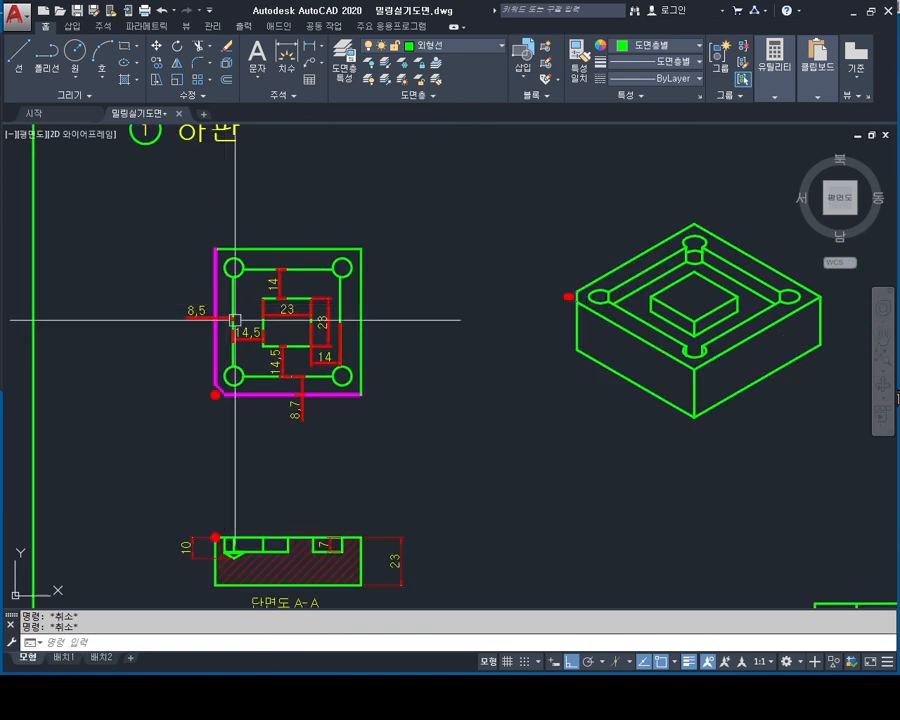
{"action": "scroll", "coordinate": [263, 309], "scroll_direction": "up", "scroll_amount": 2}
{"action": "middle_click_drag", "start_coordinate": [369, 470], "coordinate": [364, 433]}
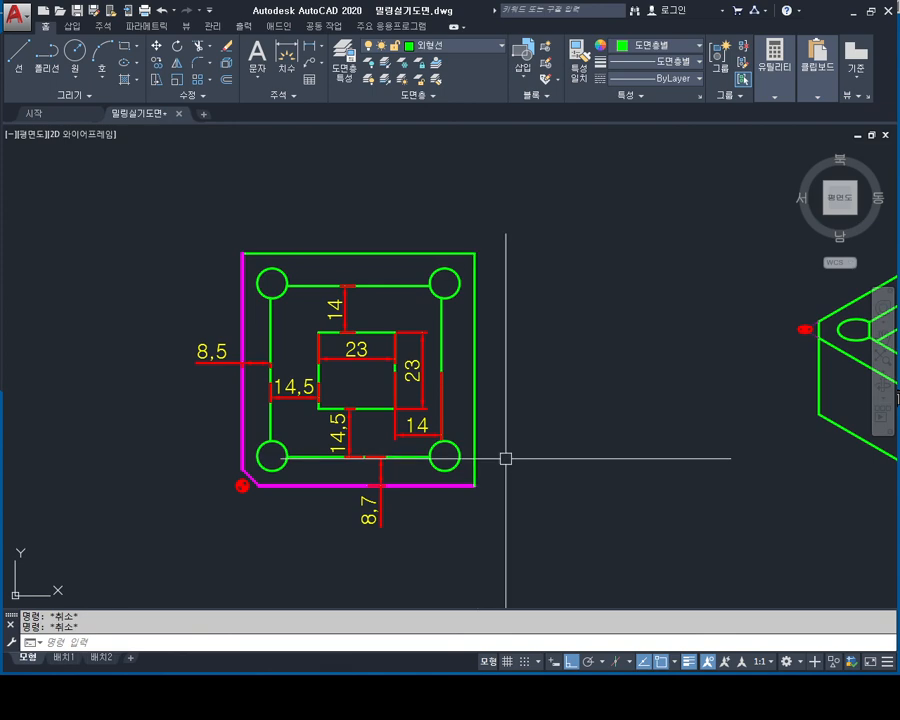
{"action": "scroll", "coordinate": [505, 456], "scroll_direction": "down", "scroll_amount": 2}
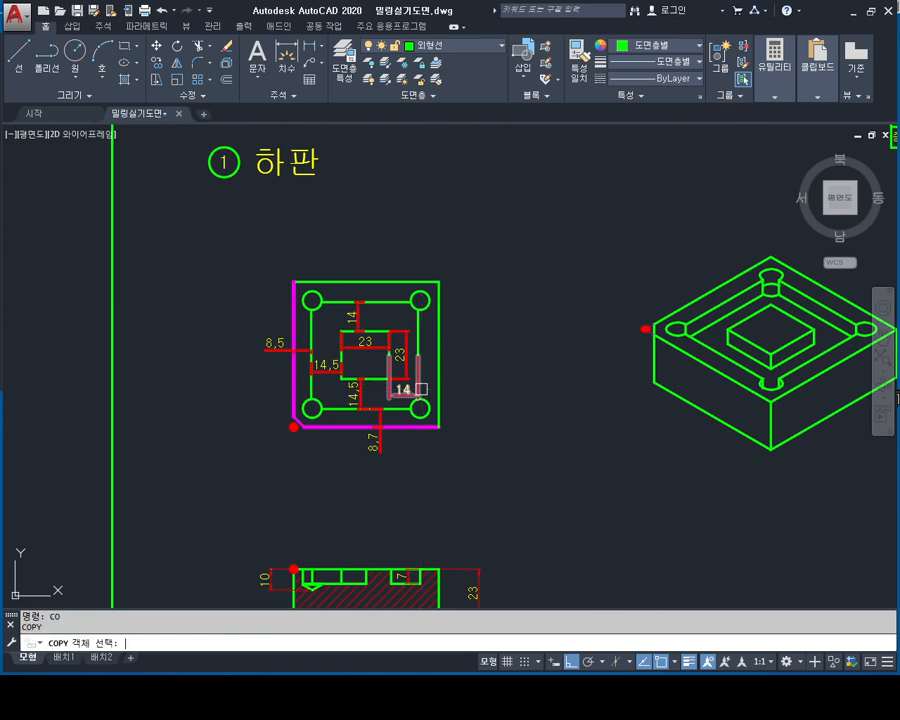
{"action": "key", "text": "Escape"}
{"action": "scroll", "coordinate": [430, 330], "scroll_direction": "down", "scroll_amount": 3}
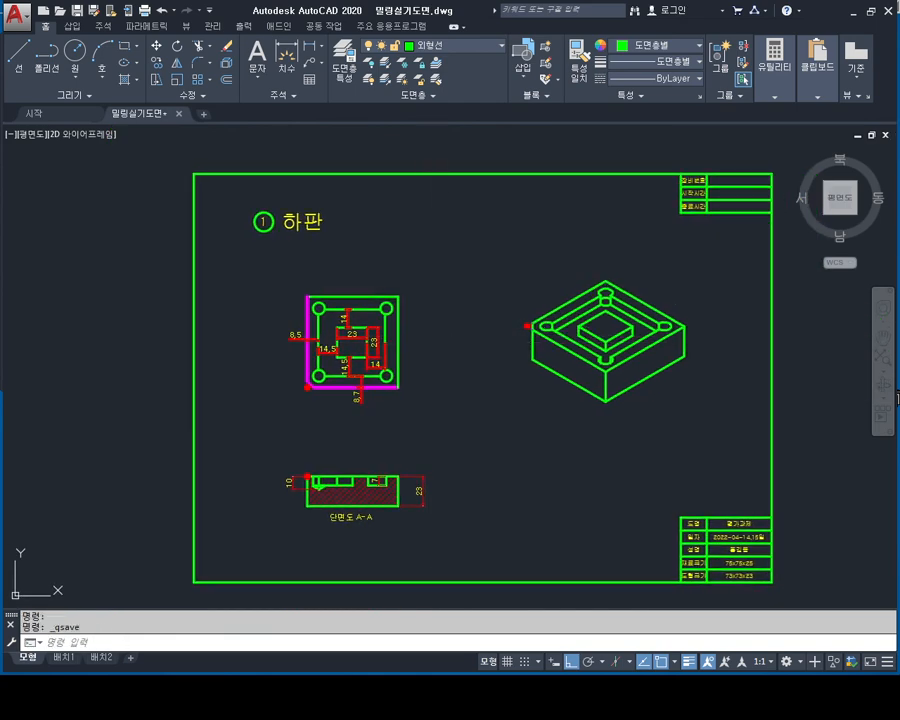
{"action": "key", "text": "Escape"}
{"action": "key", "text": "Escape"}
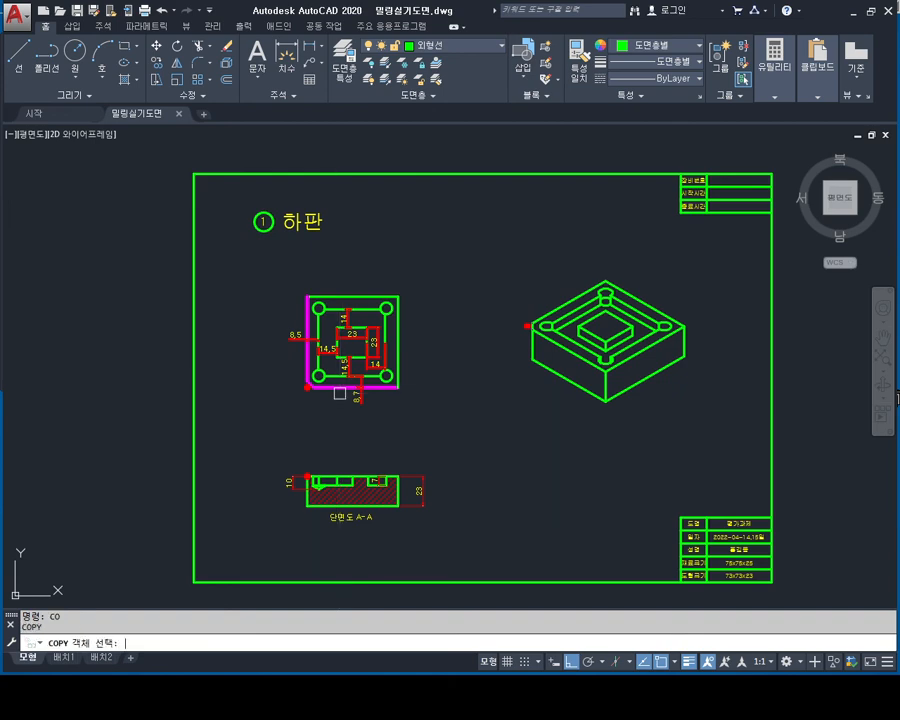
- Copy the whole 하판 sheet straight down from its upper-left frame corner to make another sheet below it
{"action": "scroll", "coordinate": [339, 393], "scroll_direction": "down", "scroll_amount": 3}
{"action": "middle_click_drag", "start_coordinate": [231, 372], "coordinate": [176, 339]}
{"action": "left_click", "coordinate": [198, 280]}
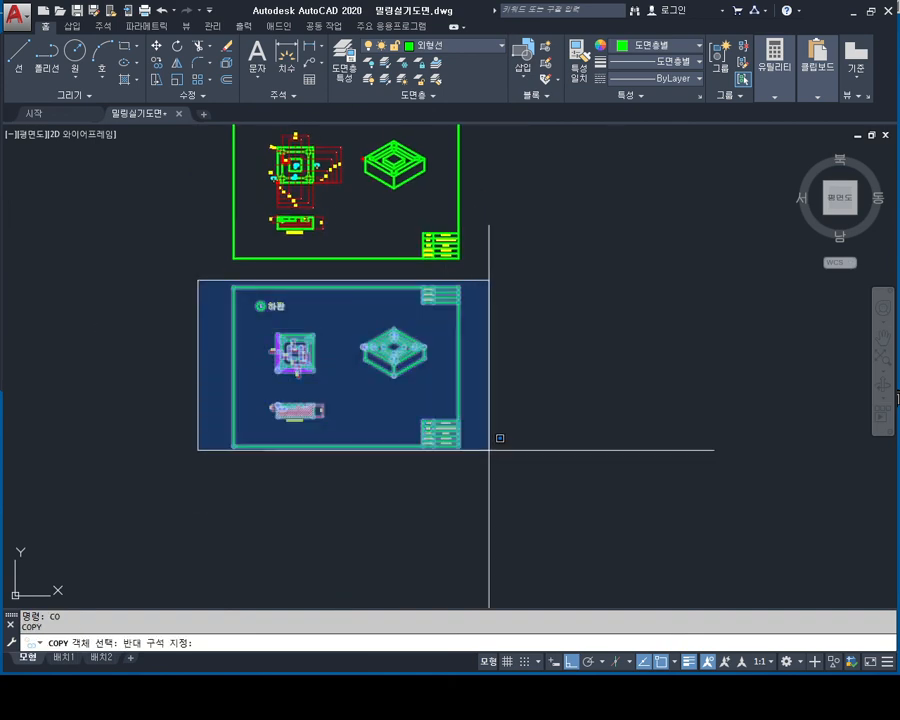
{"action": "left_click", "coordinate": [488, 448]}
{"action": "key", "text": "Return"}
{"action": "left_click", "coordinate": [234, 290]}
{"action": "middle_click_drag", "start_coordinate": [254, 388], "coordinate": [257, 288]}
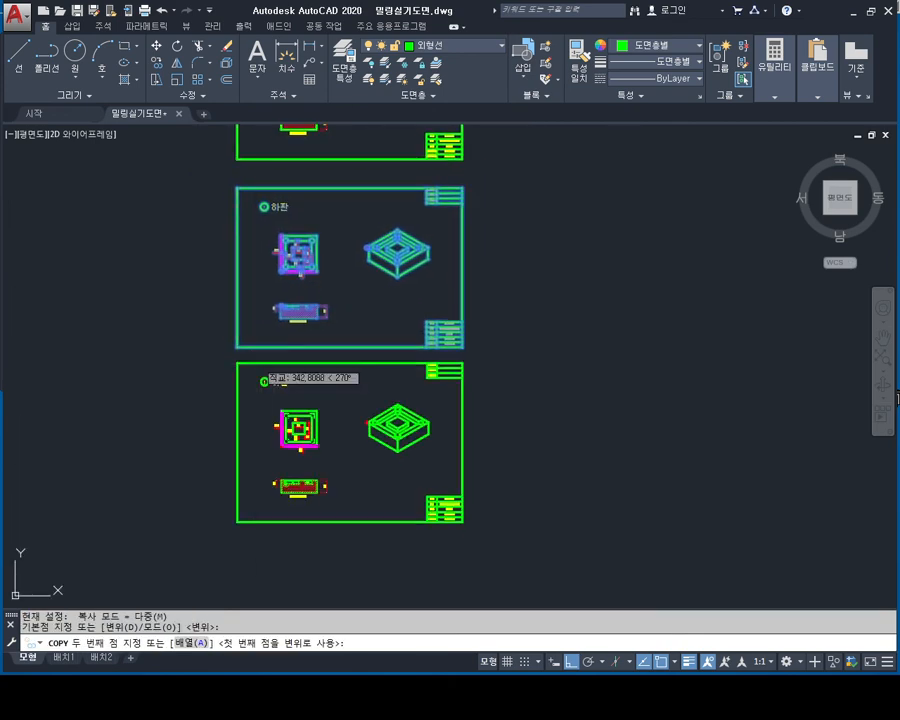
{"action": "left_click", "coordinate": [254, 407]}
{"action": "key", "text": "Escape"}
{"action": "key", "text": "Escape"}
- Change the copied sheet's title text to 상판
{"action": "scroll", "coordinate": [295, 460], "scroll_direction": "up", "scroll_amount": 6}
{"action": "middle_click_drag", "start_coordinate": [264, 423], "coordinate": [246, 380]}
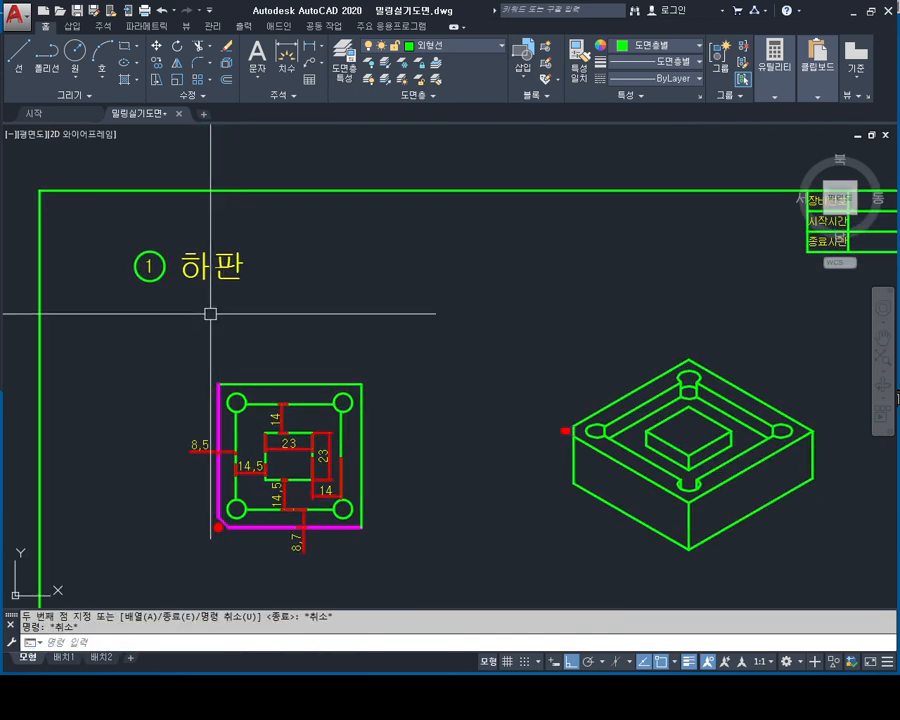
{"action": "double_click", "coordinate": [212, 268]}
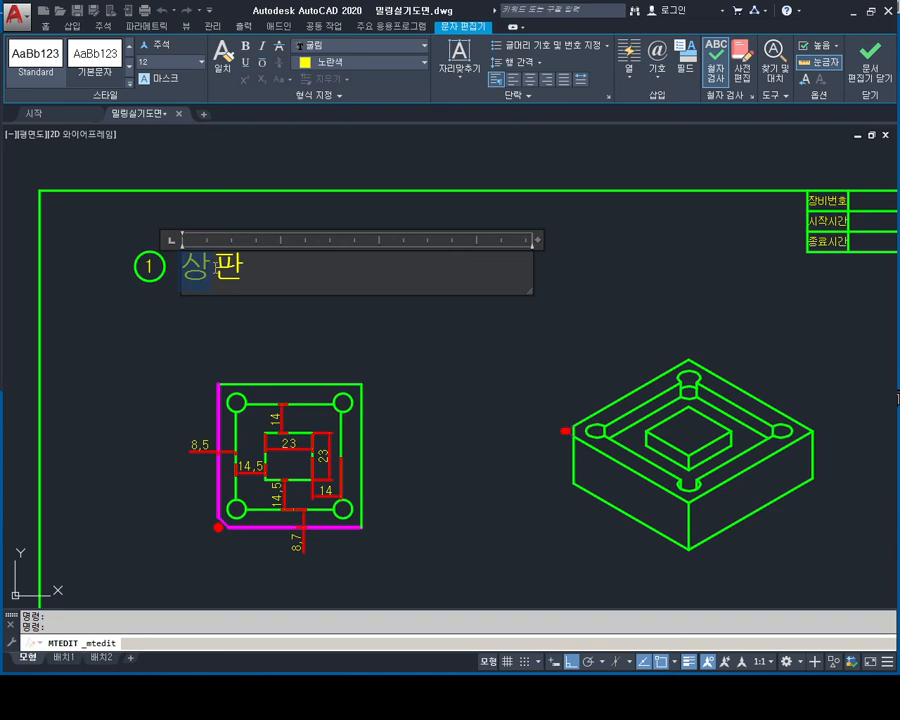
{"action": "key", "text": "Escape"}
- Delete both 14.5 gap dimensions, the right-hand 14 gap dimension and the inner square's vertical 23 dimension from the 상판 plan view
{"action": "scroll", "coordinate": [327, 300], "scroll_direction": "up", "scroll_amount": 4}
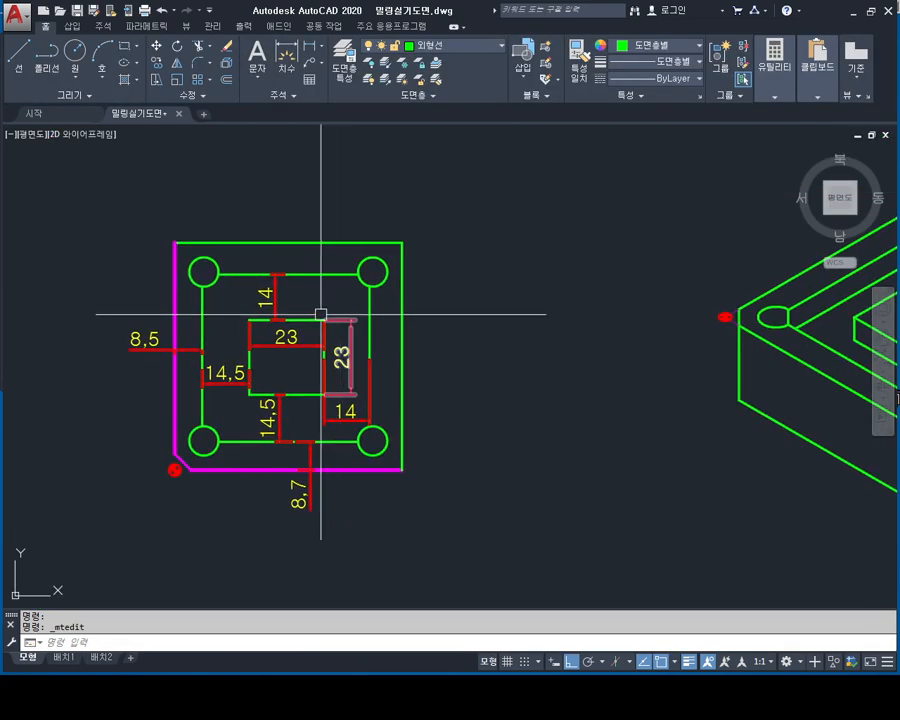
{"action": "middle_click_drag", "start_coordinate": [336, 335], "coordinate": [354, 348]}
{"action": "key", "text": "Escape"}
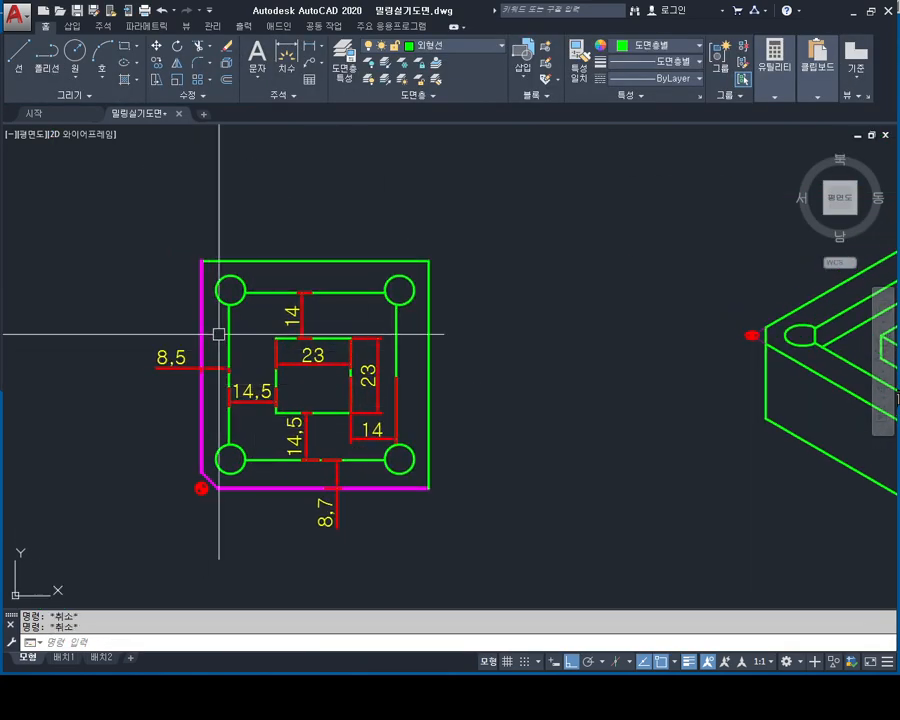
{"action": "scroll", "coordinate": [235, 362], "scroll_direction": "up", "scroll_amount": 2}
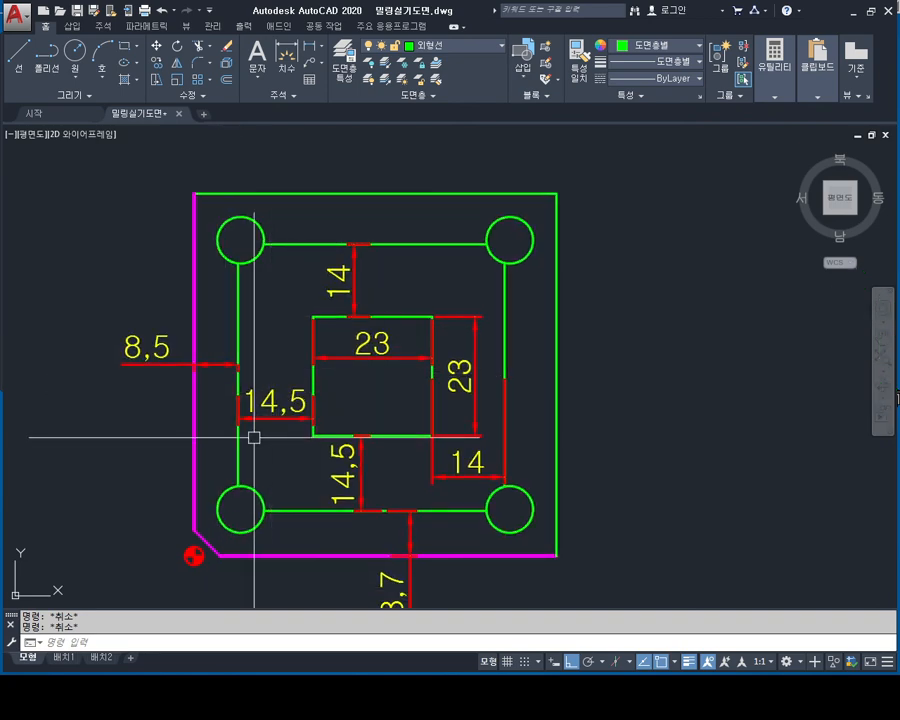
{"action": "left_click", "coordinate": [268, 405]}
{"action": "key", "text": "Delete"}
{"action": "left_click", "coordinate": [345, 465]}
{"action": "left_click", "coordinate": [349, 475]}
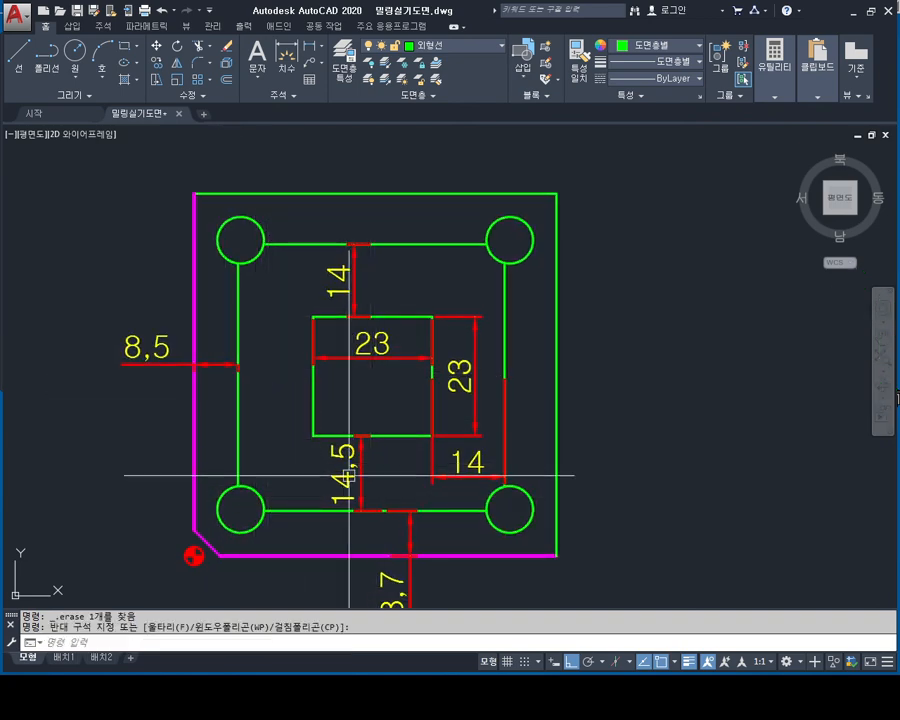
{"action": "left_click", "coordinate": [370, 473]}
{"action": "left_click", "coordinate": [326, 481]}
{"action": "key", "text": "Delete"}
{"action": "left_click", "coordinate": [432, 471]}
{"action": "key", "text": "Delete"}
{"action": "left_click", "coordinate": [462, 382]}
{"action": "key", "text": "Delete"}
- Delete the remaining horizontal 23, upper 14, 8.5 and 8.7 dimensions from the 상판 plan view
{"action": "left_click", "coordinate": [362, 365]}
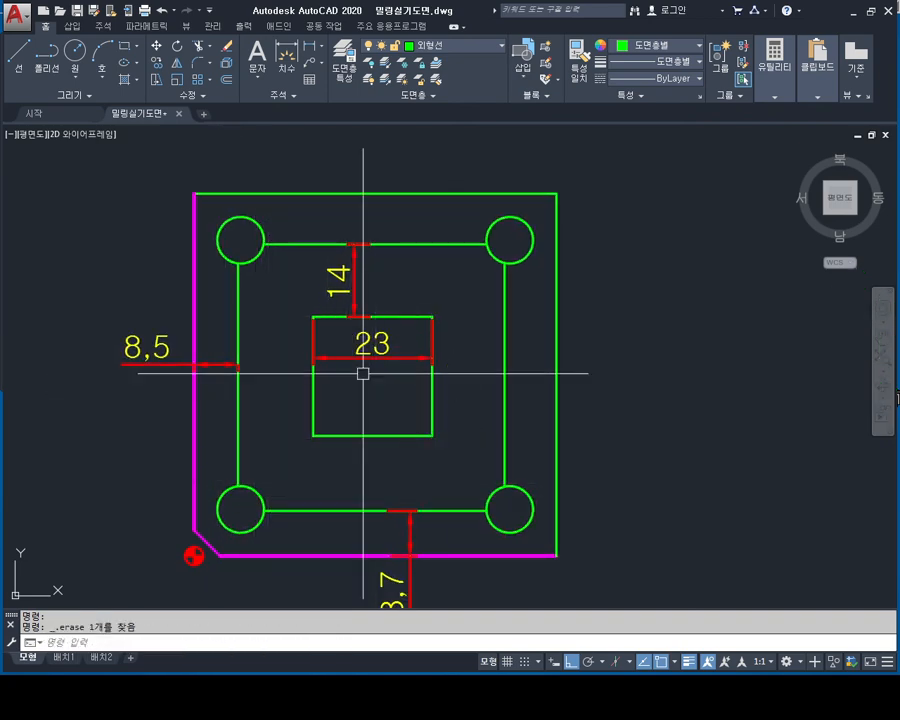
{"action": "key", "text": "Delete"}
{"action": "left_click", "coordinate": [354, 300]}
{"action": "key", "text": "Delete"}
{"action": "left_click", "coordinate": [161, 351]}
{"action": "key", "text": "Delete"}
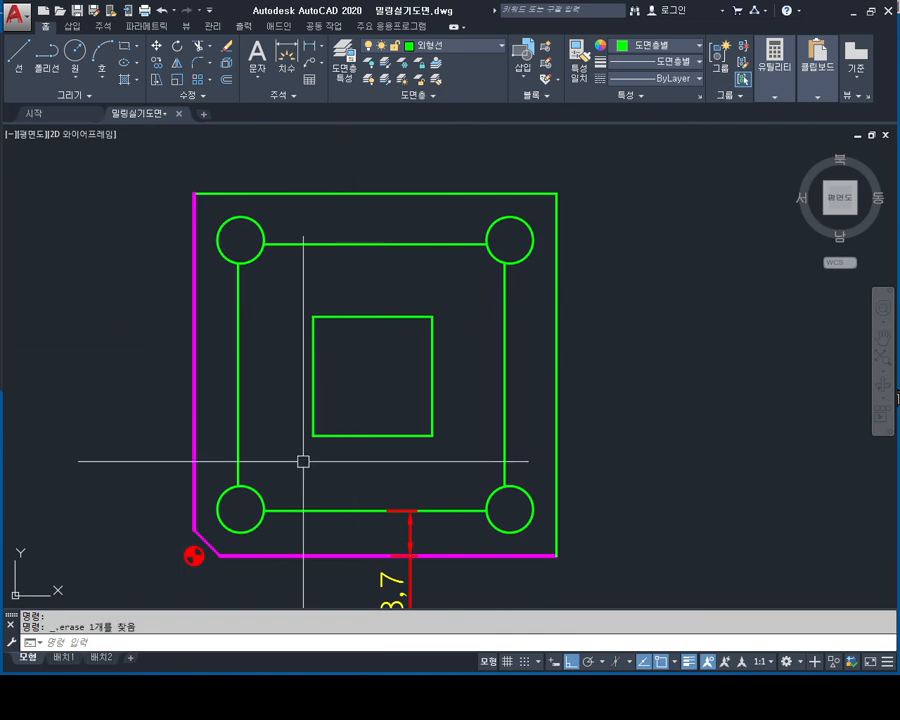
{"action": "middle_click_drag", "start_coordinate": [424, 584], "coordinate": [410, 480]}
{"action": "left_click", "coordinate": [371, 513]}
{"action": "key", "text": "Delete"}
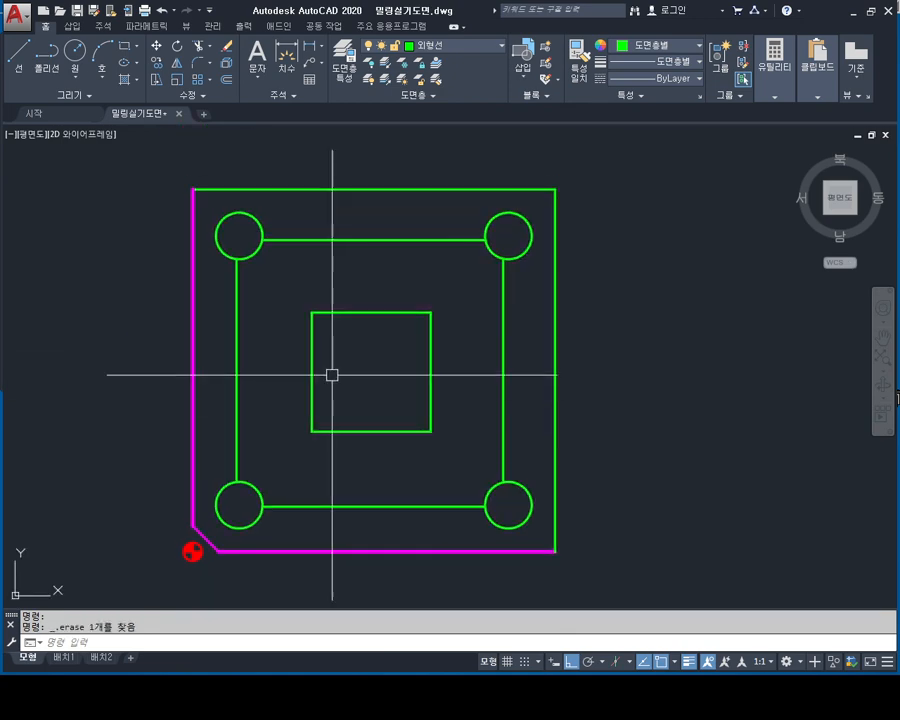
{"action": "key", "text": "Escape"}
{"action": "key", "text": "Escape"}
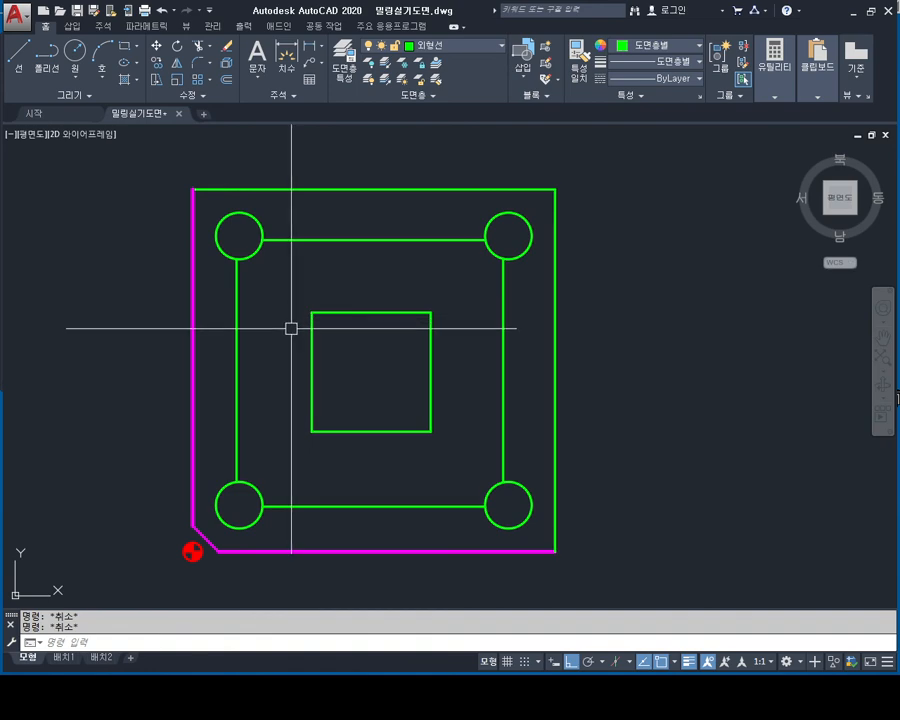
- Delete the four corner hole circles from the 상판 plan view
{"action": "left_click", "coordinate": [502, 213]}
{"action": "key", "text": "Delete"}
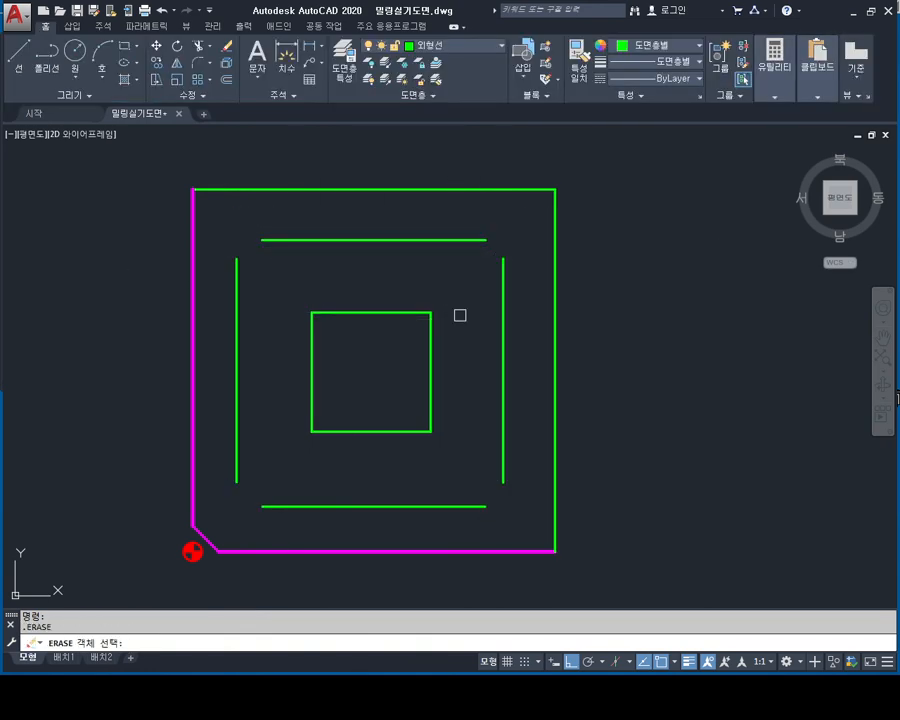
{"action": "key", "text": "Escape"}
{"action": "key", "text": "Escape"}
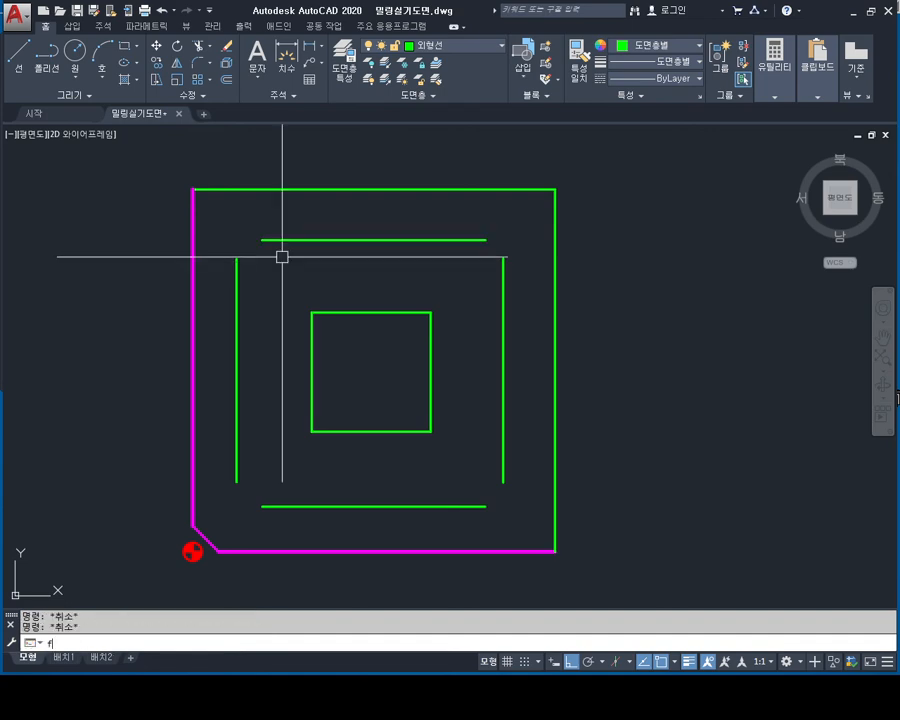
- Use Fillet to join the middle square's lines into sharp upper-left and lower-left corners
{"action": "type", "text": "f"}
{"action": "key", "text": "Return"}
{"action": "left_click", "coordinate": [285, 241]}
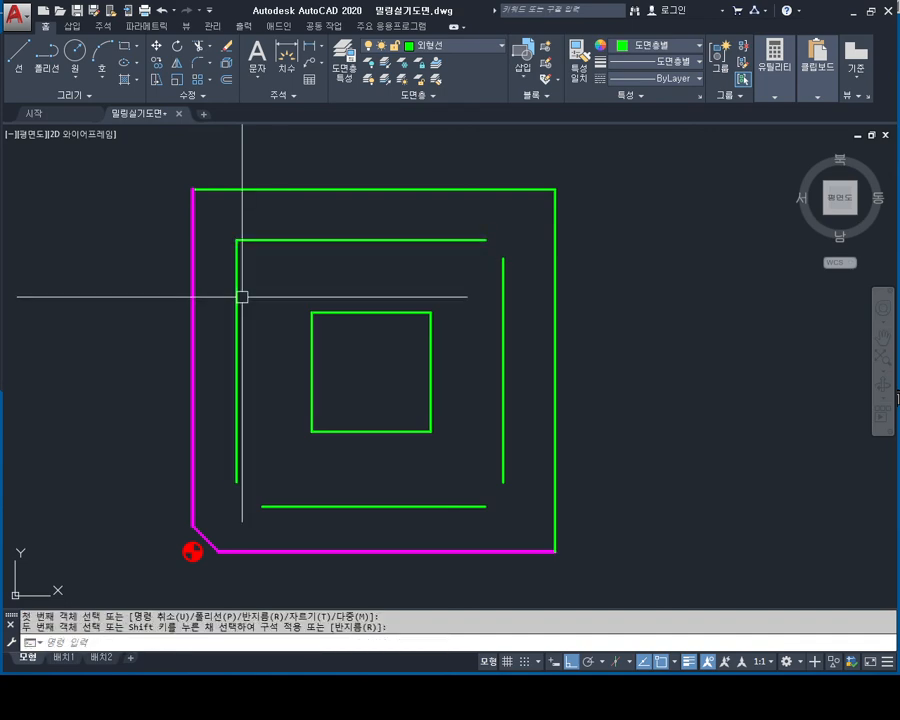
{"action": "left_click", "coordinate": [240, 295]}
{"action": "key", "text": "Return"}
{"action": "left_click", "coordinate": [237, 458]}
{"action": "left_click", "coordinate": [283, 505]}
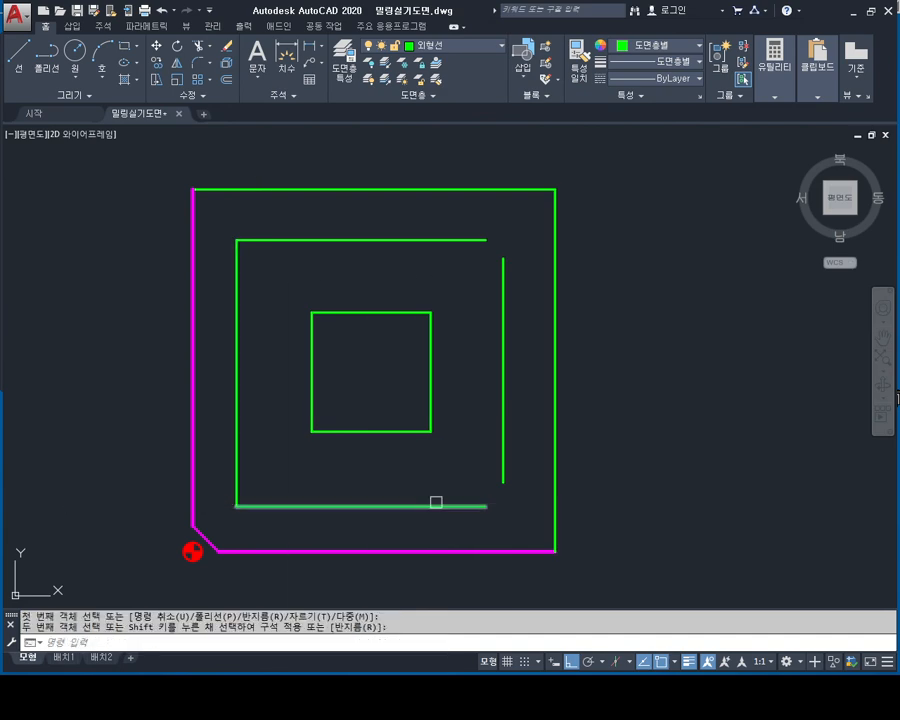
- Use Fillet to close the middle square's lower-right and upper-right corners
{"action": "key", "text": "Return"}
{"action": "left_click", "coordinate": [436, 503]}
{"action": "left_click", "coordinate": [503, 440]}
{"action": "key", "text": "Return"}
{"action": "key", "text": "Escape"}
{"action": "key", "text": "Escape"}
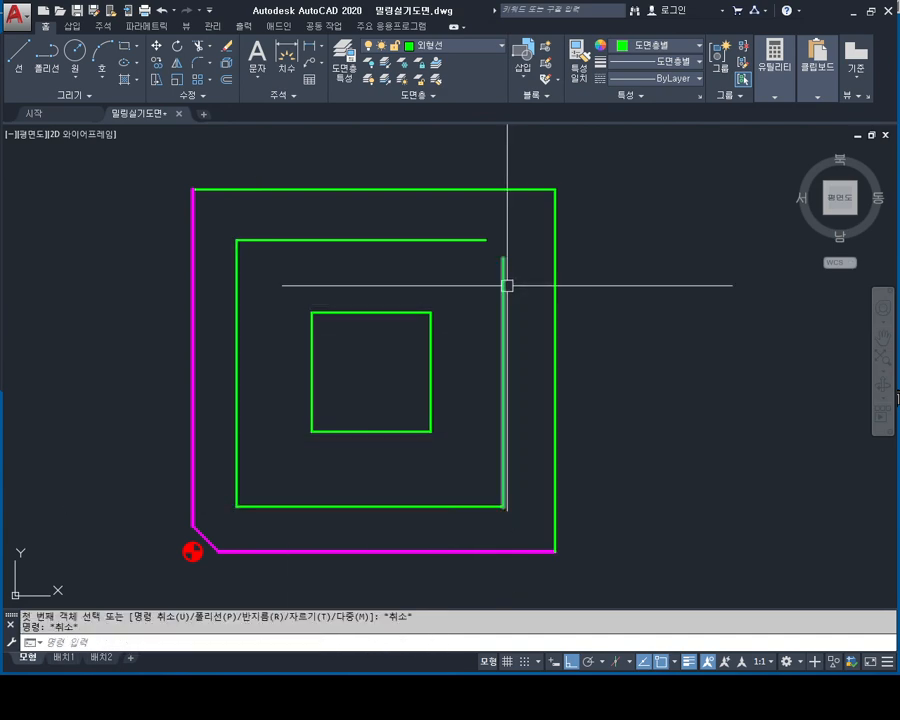
{"action": "key", "text": "Return"}
{"action": "left_click", "coordinate": [502, 279]}
{"action": "left_click", "coordinate": [476, 242]}
{"action": "middle_click_drag", "start_coordinate": [470, 272], "coordinate": [455, 301]}
{"action": "key", "text": "Escape"}
- Recolor the four lines of the middle square to magenta (선홍색)
{"action": "left_click", "coordinate": [430, 268]}
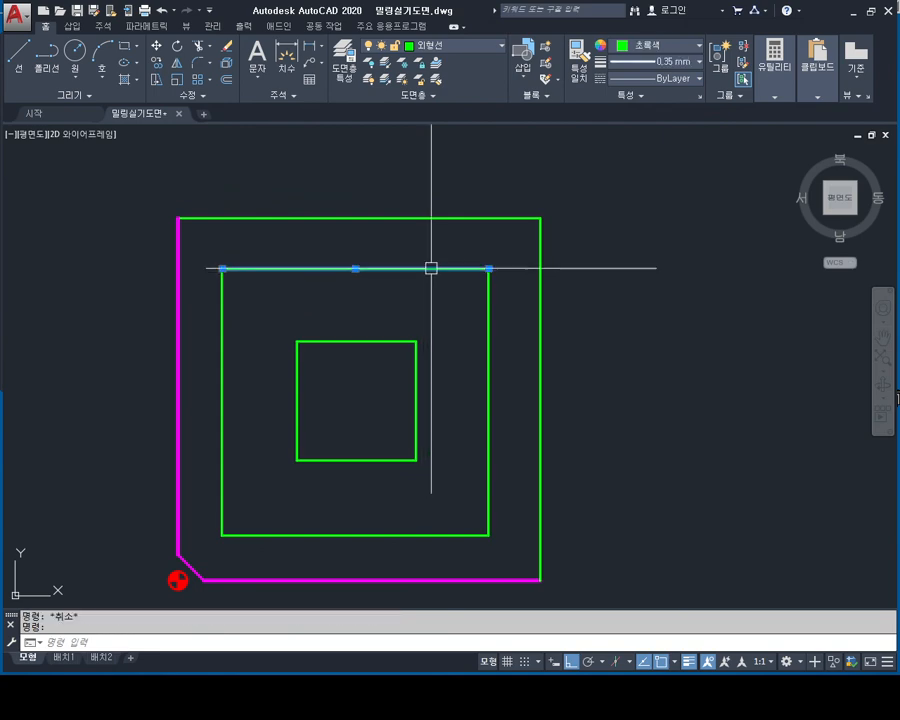
{"action": "left_click", "coordinate": [222, 402]}
{"action": "left_click", "coordinate": [331, 515]}
{"action": "left_click", "coordinate": [310, 550]}
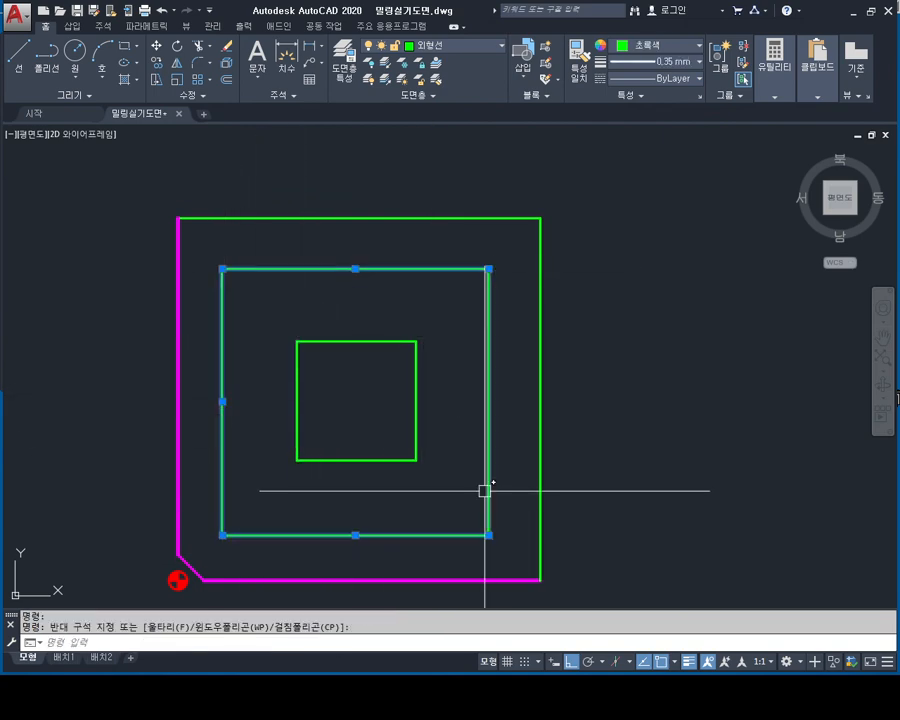
{"action": "left_click", "coordinate": [504, 418]}
{"action": "left_click", "coordinate": [474, 453]}
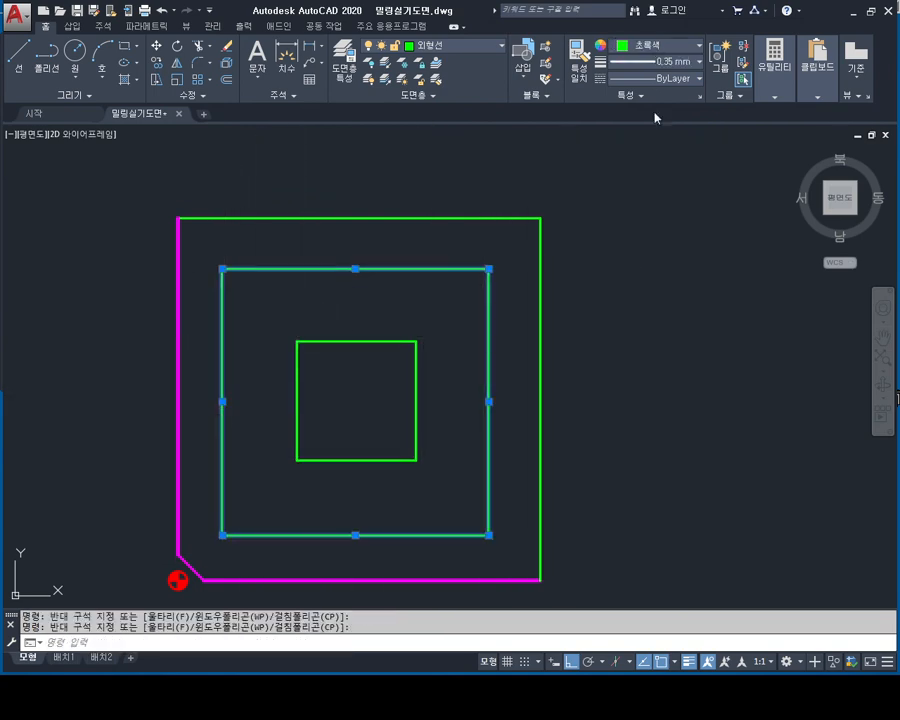
{"action": "key", "text": "Escape"}
{"action": "key", "text": "Escape"}
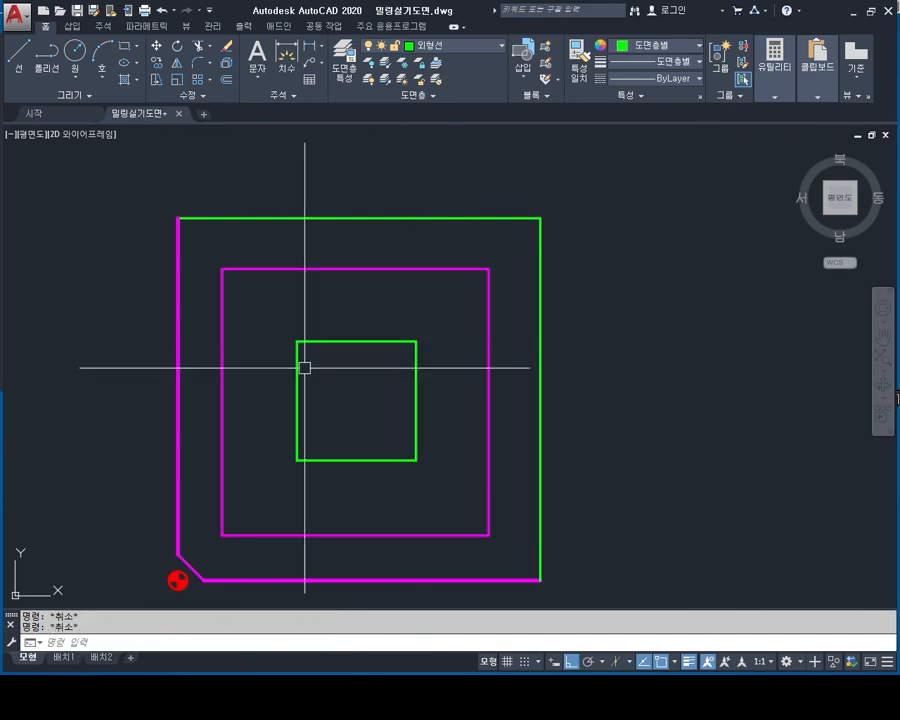
- Recolor the four lines of the middle square to cyan
{"action": "middle_click_drag", "start_coordinate": [380, 346], "coordinate": [382, 299]}
{"action": "left_click", "coordinate": [502, 187]}
{"action": "left_click", "coordinate": [452, 252]}
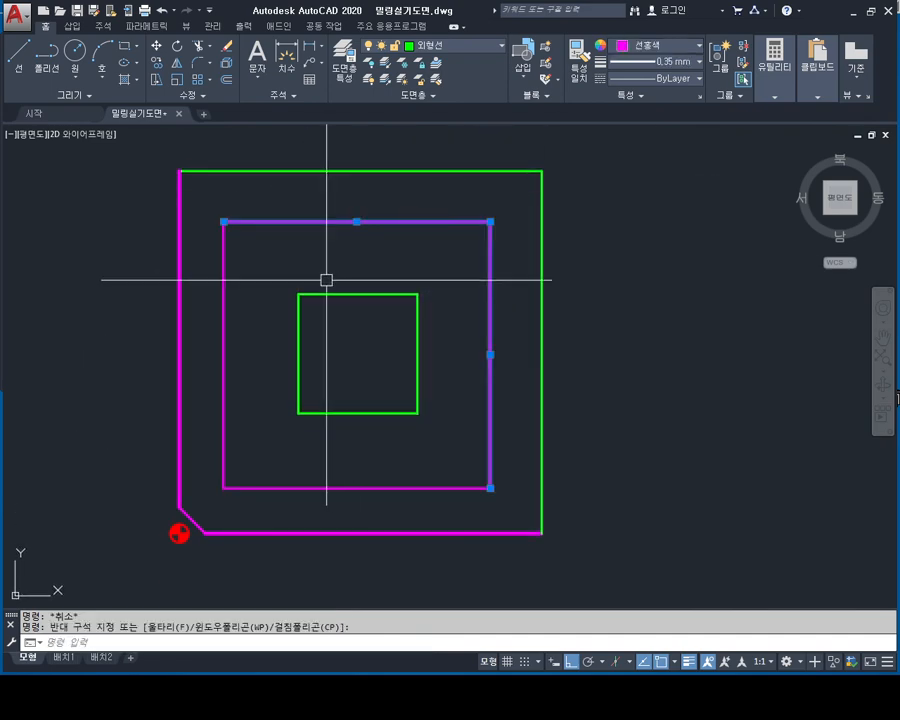
{"action": "left_click", "coordinate": [275, 212]}
{"action": "left_click", "coordinate": [242, 280]}
{"action": "left_click", "coordinate": [235, 313]}
{"action": "left_click", "coordinate": [212, 368]}
{"action": "left_click", "coordinate": [337, 458]}
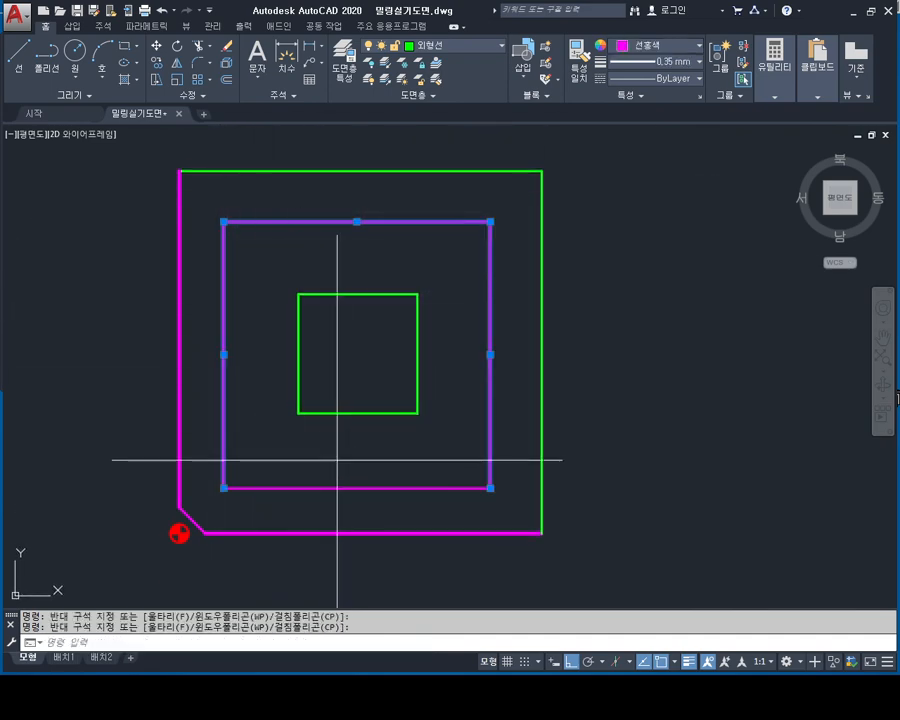
{"action": "left_click", "coordinate": [316, 497]}
{"action": "left_click", "coordinate": [500, 439]}
{"action": "left_click", "coordinate": [473, 496]}
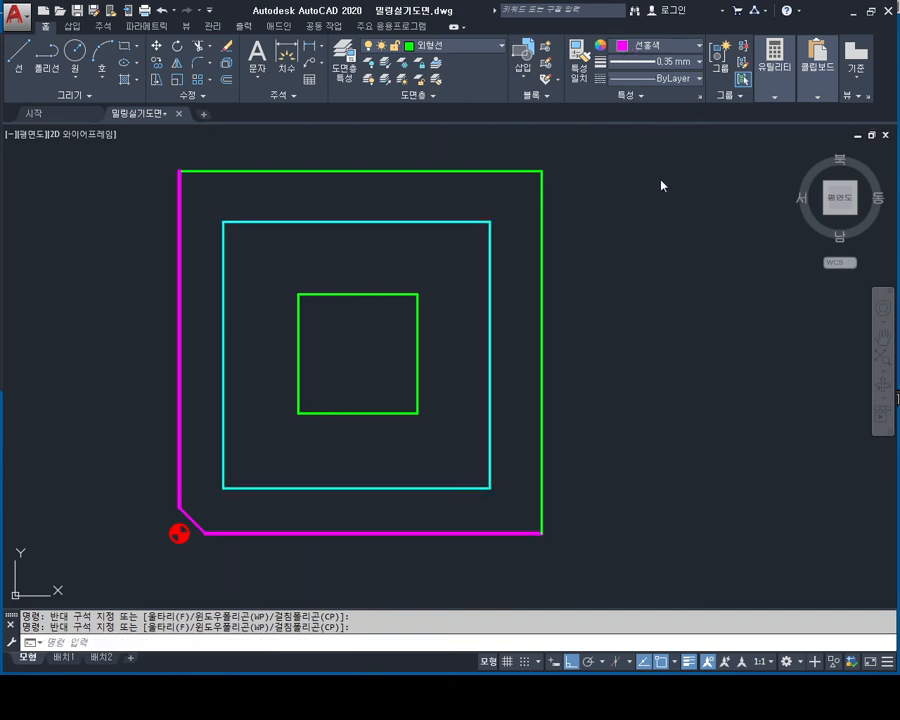
{"action": "key", "text": "Escape"}
{"action": "key", "text": "Escape"}
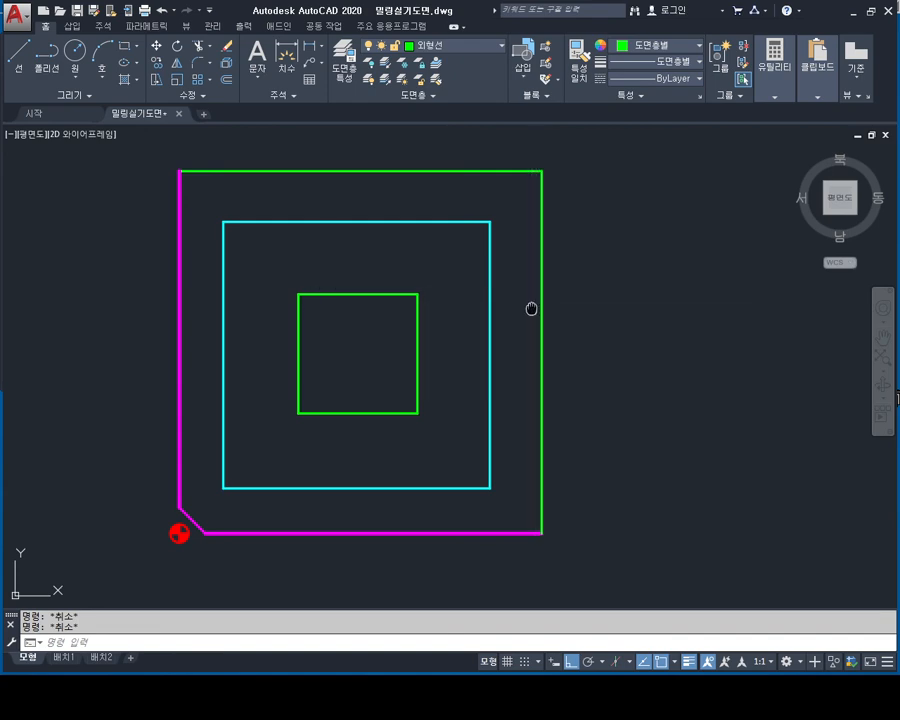
{"action": "middle_click_drag", "start_coordinate": [528, 306], "coordinate": [536, 296]}
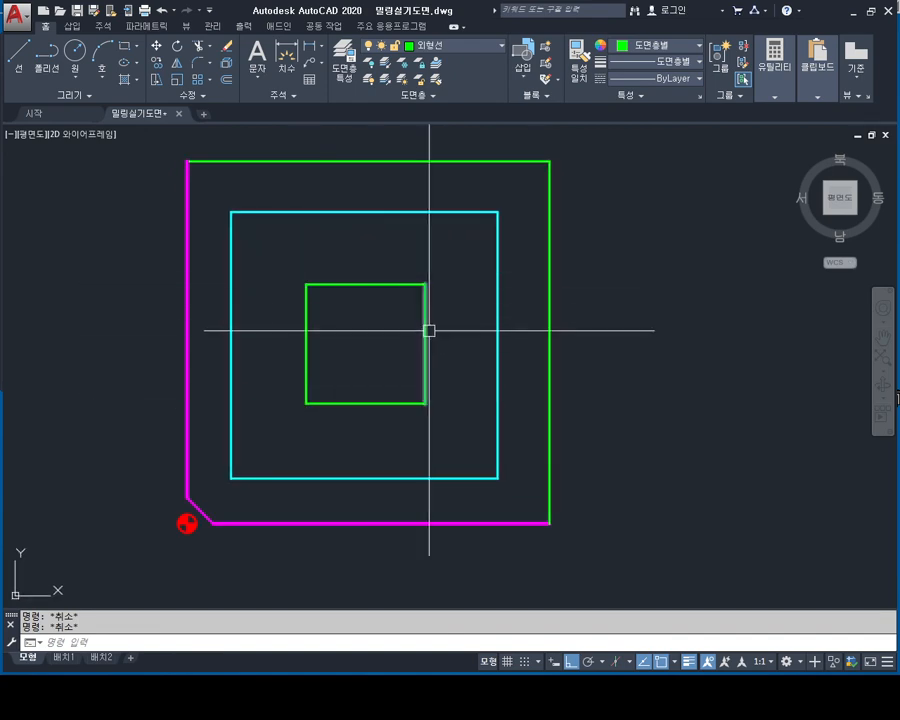
- Delete the isometric view and its datum mark from the 상판 sheet
{"action": "scroll", "coordinate": [382, 392], "scroll_direction": "down", "scroll_amount": 4}
{"action": "mouse_move", "coordinate": [418, 386]}
{"action": "middle_mouse_down"}
{"action": "mouse_move", "coordinate": [337, 325]}
{"action": "mouse_move", "coordinate": [215, 283]}
{"action": "middle_mouse_up"}
{"action": "left_click", "coordinate": [697, 180]}
{"action": "left_click", "coordinate": [421, 462]}
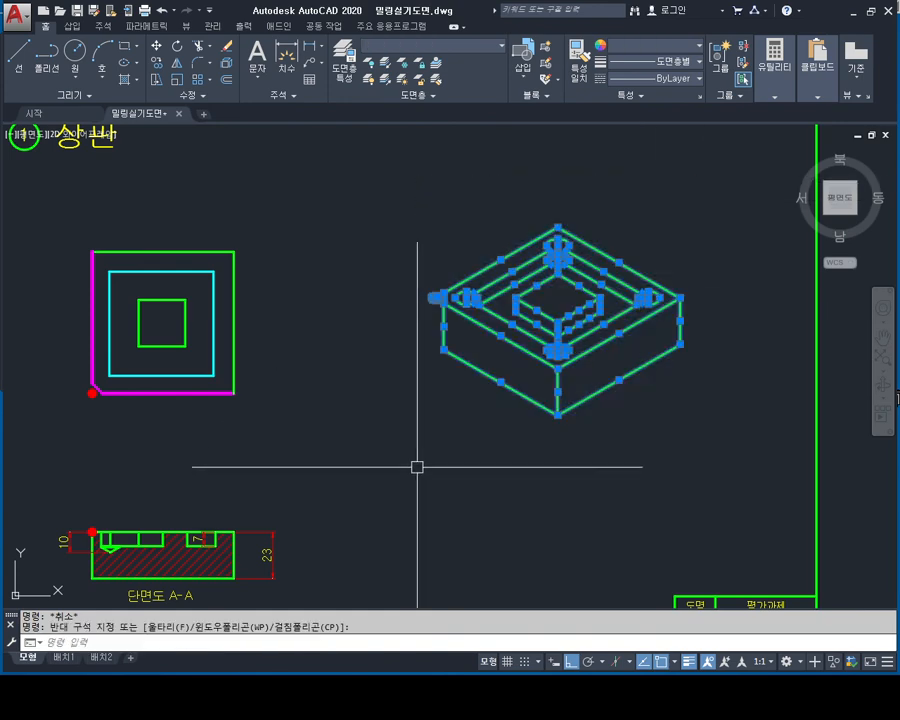
{"action": "key", "text": "Delete"}
{"action": "middle_click_drag", "start_coordinate": [203, 496], "coordinate": [312, 428]}
{"action": "key", "text": "Escape"}
{"action": "key", "text": "Escape"}
- Move section view A-A with its label and dimensions down, away from the 상판 plan view
{"action": "scroll", "coordinate": [260, 486], "scroll_direction": "up", "scroll_amount": 2}
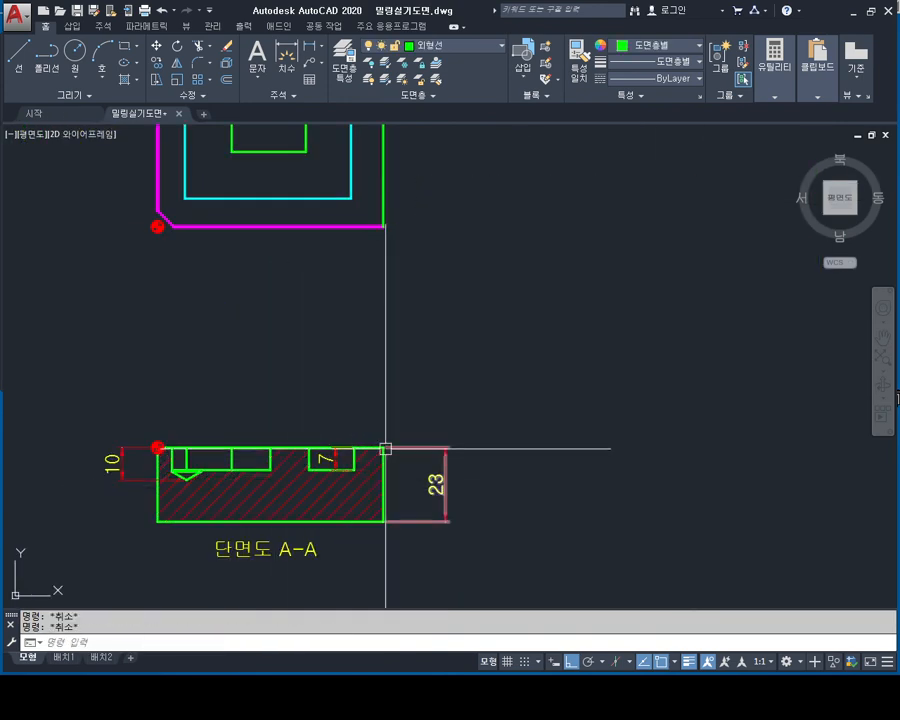
{"action": "middle_click_drag", "start_coordinate": [380, 444], "coordinate": [372, 374]}
{"action": "key", "text": "space"}
{"action": "left_click", "coordinate": [512, 296]}
{"action": "left_click", "coordinate": [88, 554]}
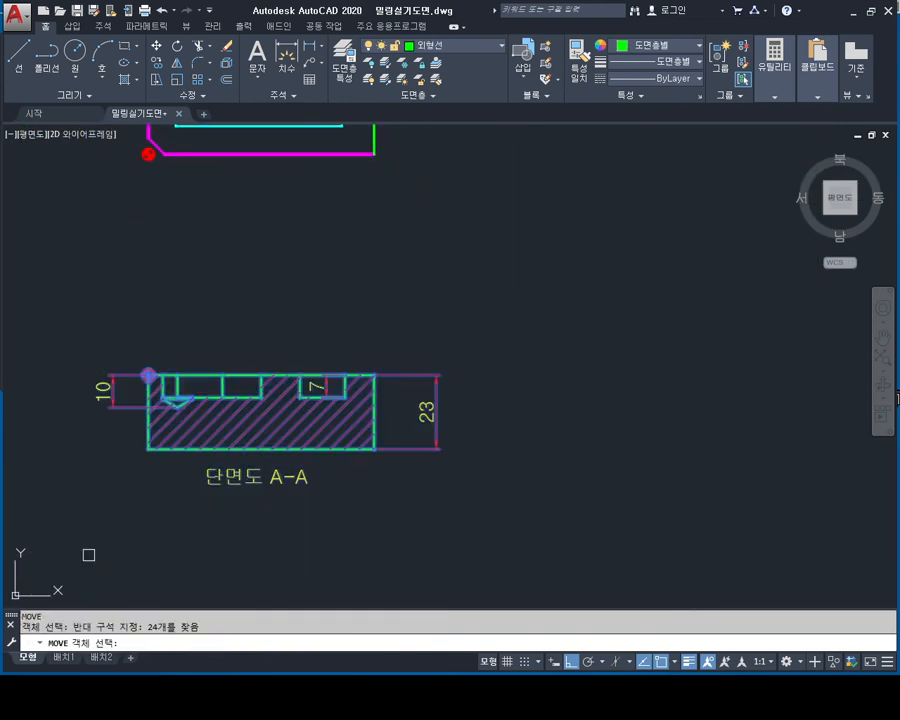
{"action": "key", "text": "space"}
{"action": "left_click", "coordinate": [197, 490]}
{"action": "scroll", "coordinate": [241, 537], "scroll_direction": "down", "scroll_amount": 4}
{"action": "middle_click_drag", "start_coordinate": [241, 537], "coordinate": [265, 246]}
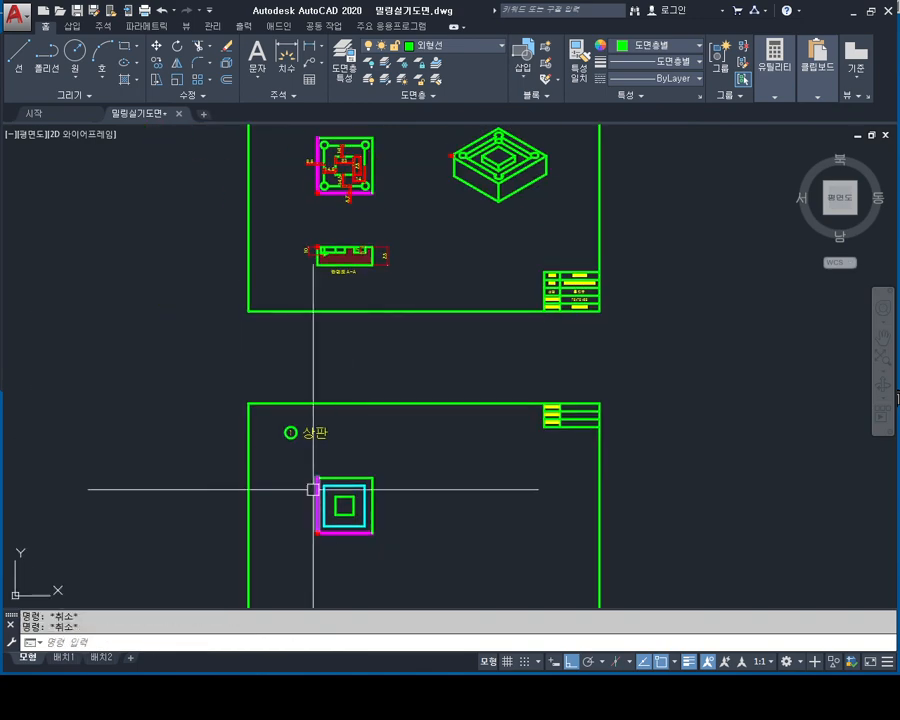
{"action": "scroll", "coordinate": [330, 498], "scroll_direction": "up", "scroll_amount": 5}
{"action": "middle_click_drag", "start_coordinate": [266, 590], "coordinate": [183, 465]}
{"action": "scroll", "coordinate": [259, 368], "scroll_direction": "up", "scroll_amount": 2}
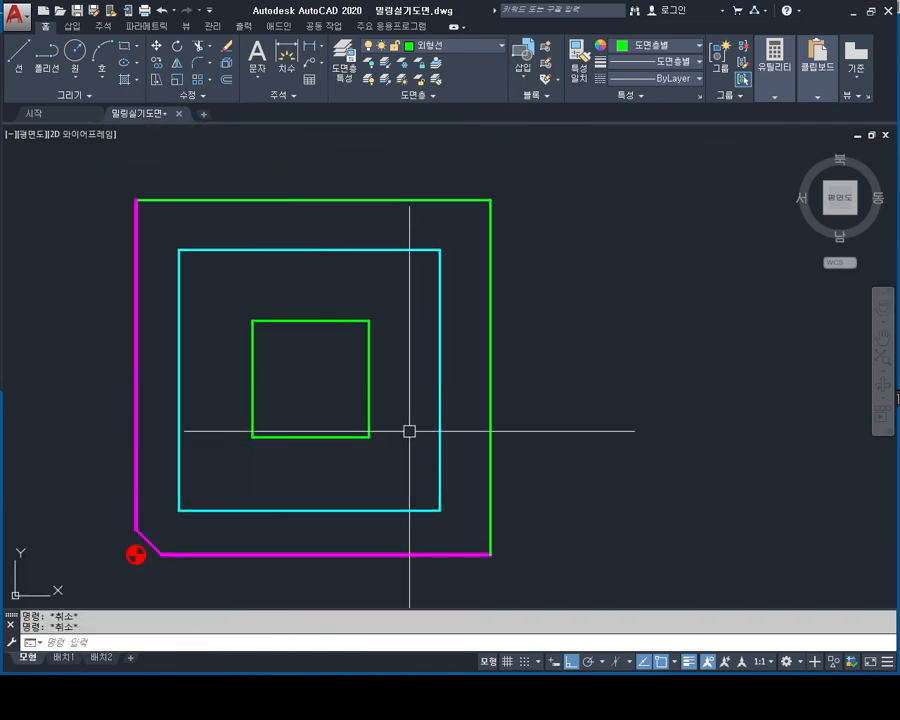
{"action": "left_click", "coordinate": [216, 246]}
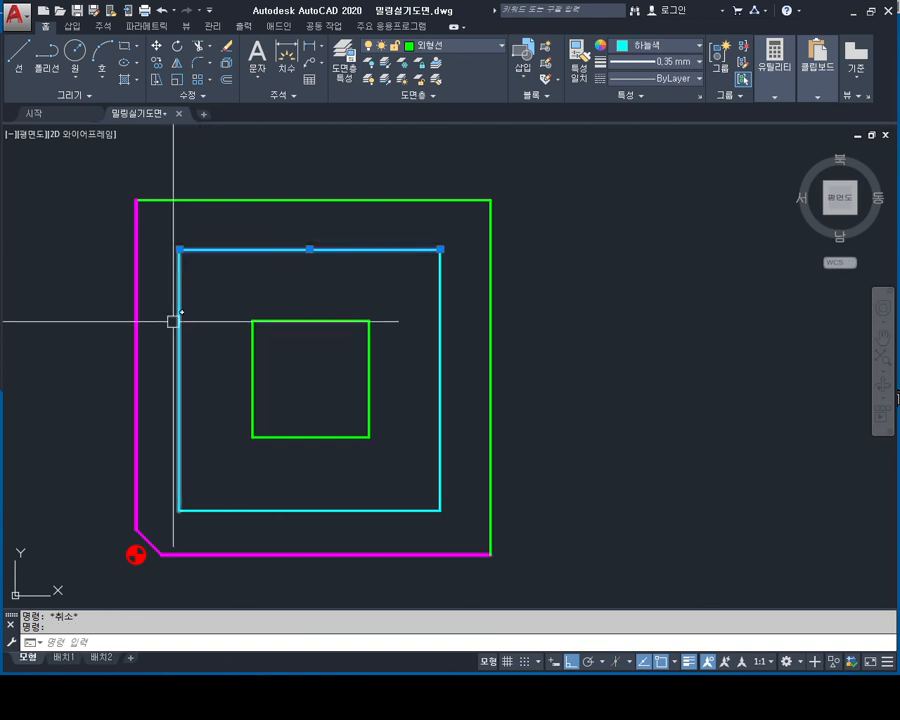
{"action": "left_click", "coordinate": [402, 315]}
{"action": "left_click", "coordinate": [245, 436]}
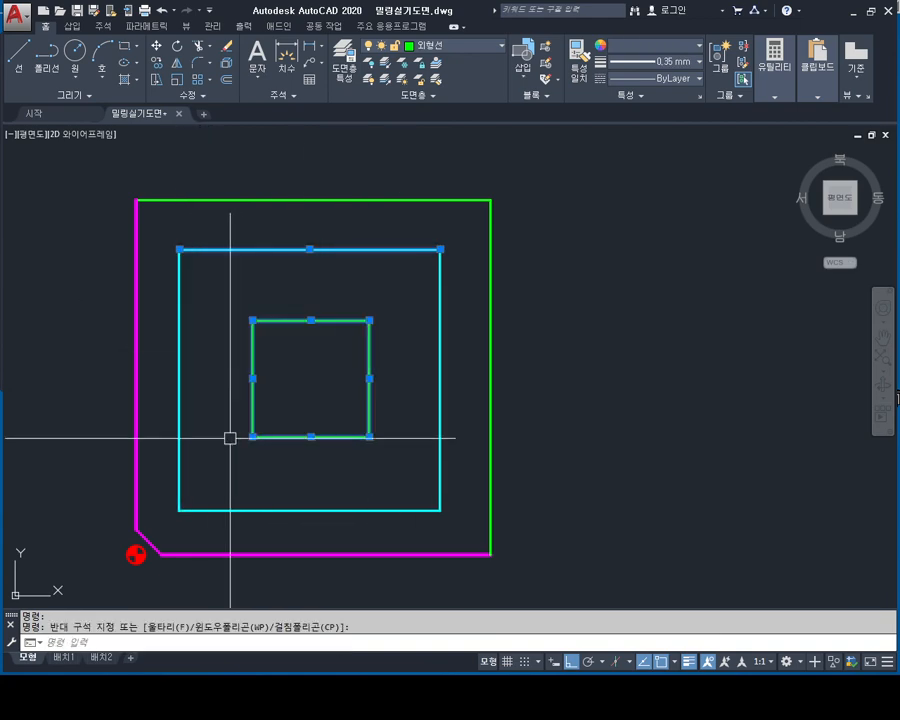
{"action": "key", "text": "Escape"}
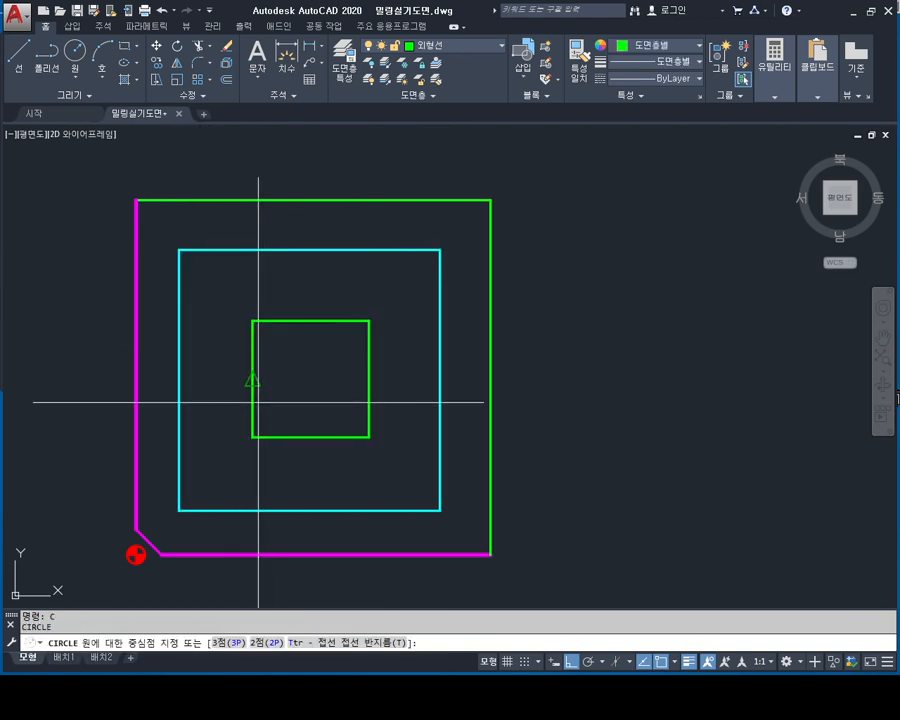
- Draw a 9 mm diameter circle centred on the upper-left corner of the inner square in the 상판 plan view
{"action": "left_click", "coordinate": [252, 320]}
{"action": "type", "text": "d"}
{"action": "key", "text": "Return"}
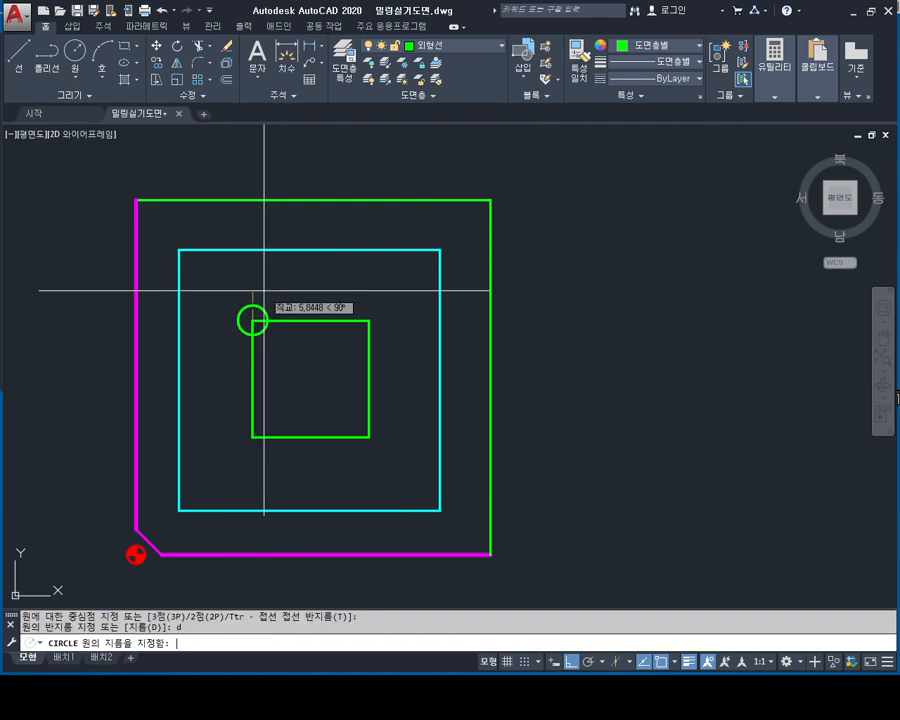
{"action": "type", "text": "9"}
{"action": "key", "text": "Return"}
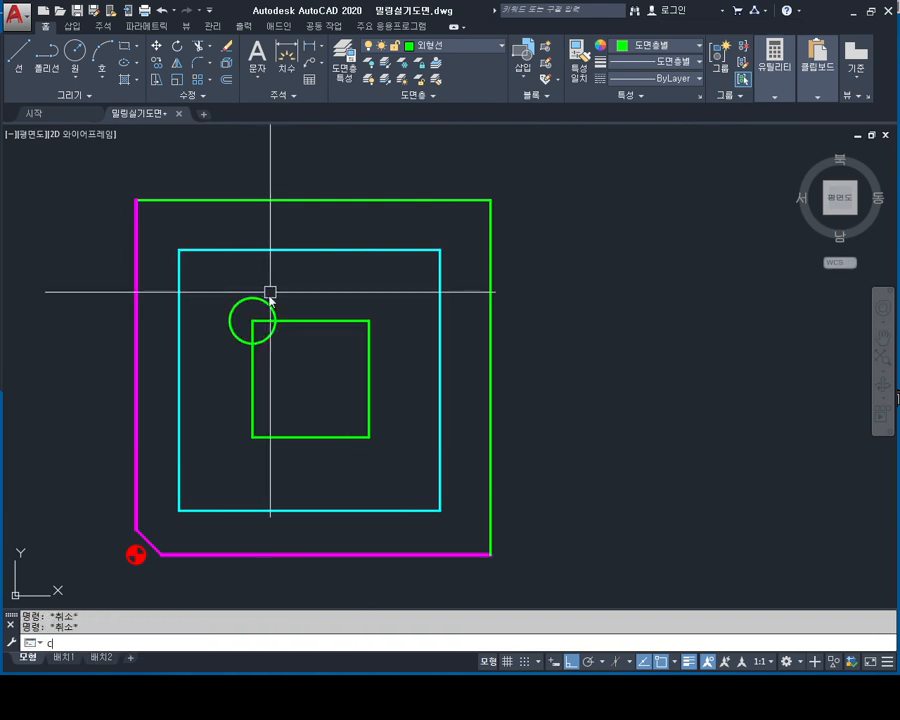
- Copy the 9 mm circle from its centre to the inner square's other three corners
{"action": "key", "text": "Return"}
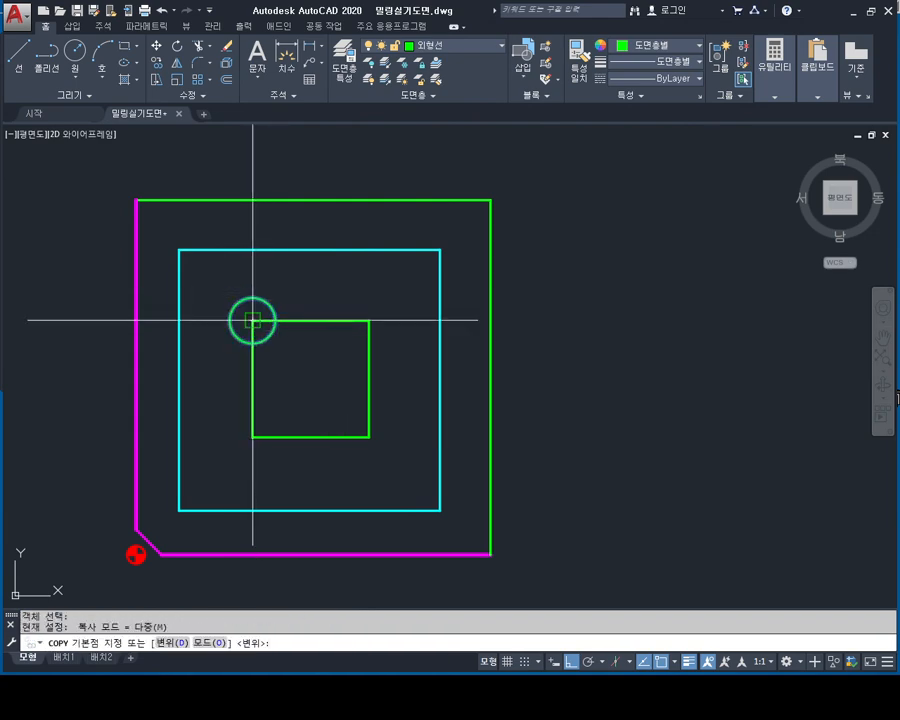
{"action": "left_click", "coordinate": [252, 320]}
{"action": "left_click", "coordinate": [368, 320]}
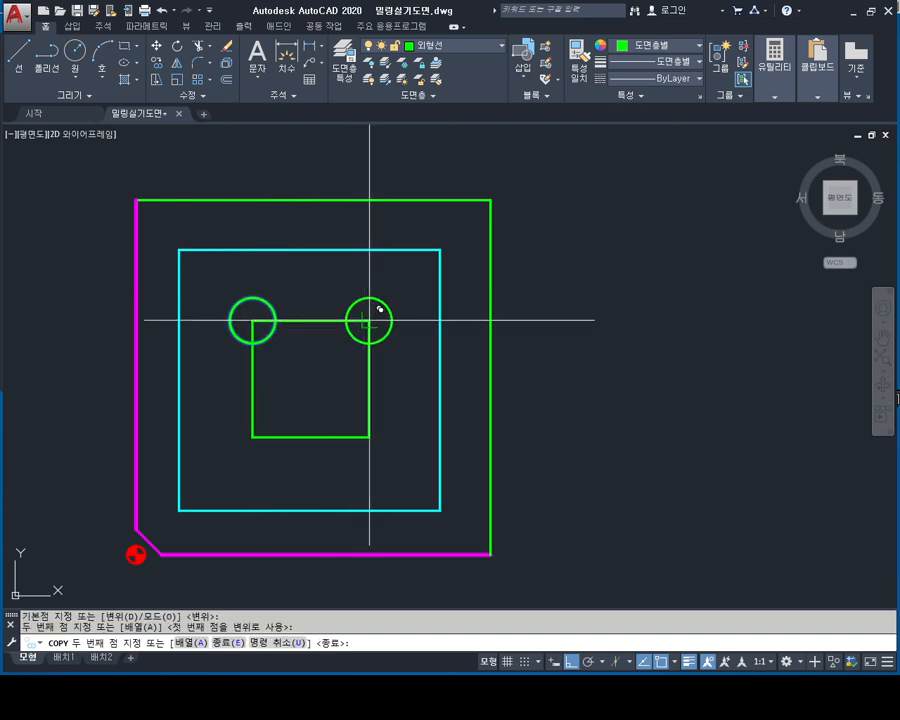
{"action": "left_click", "coordinate": [369, 436]}
{"action": "left_click", "coordinate": [252, 436]}
{"action": "key", "text": "Escape"}
{"action": "key", "text": "Escape"}
{"action": "key", "text": "Escape"}
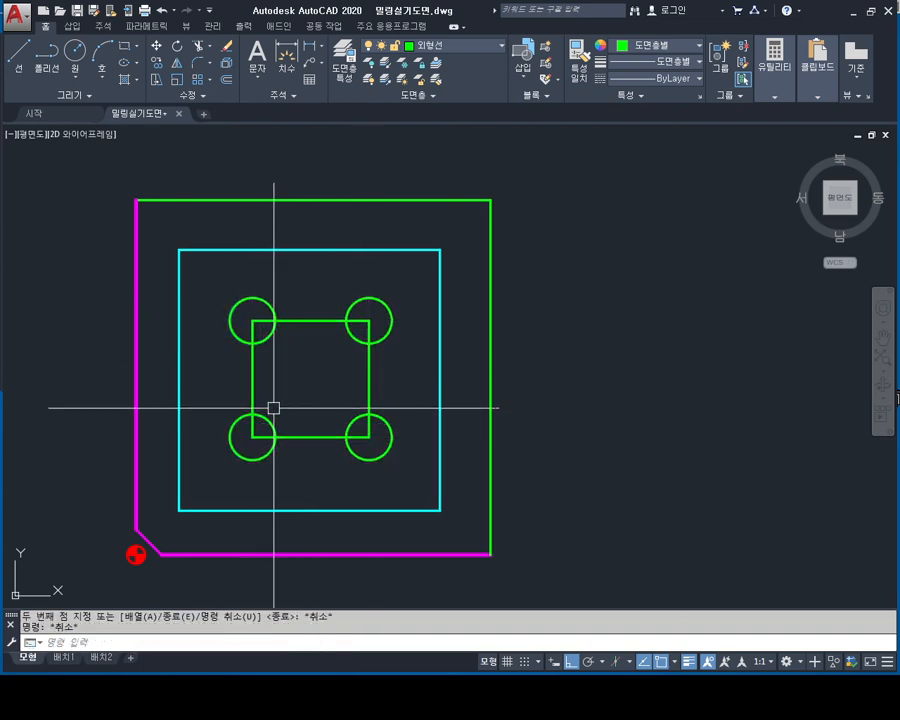
- Trim away the inner square's line segments that lie inside the four corner circles
{"action": "type", "text": "tr"}
{"action": "key", "text": "Return"}
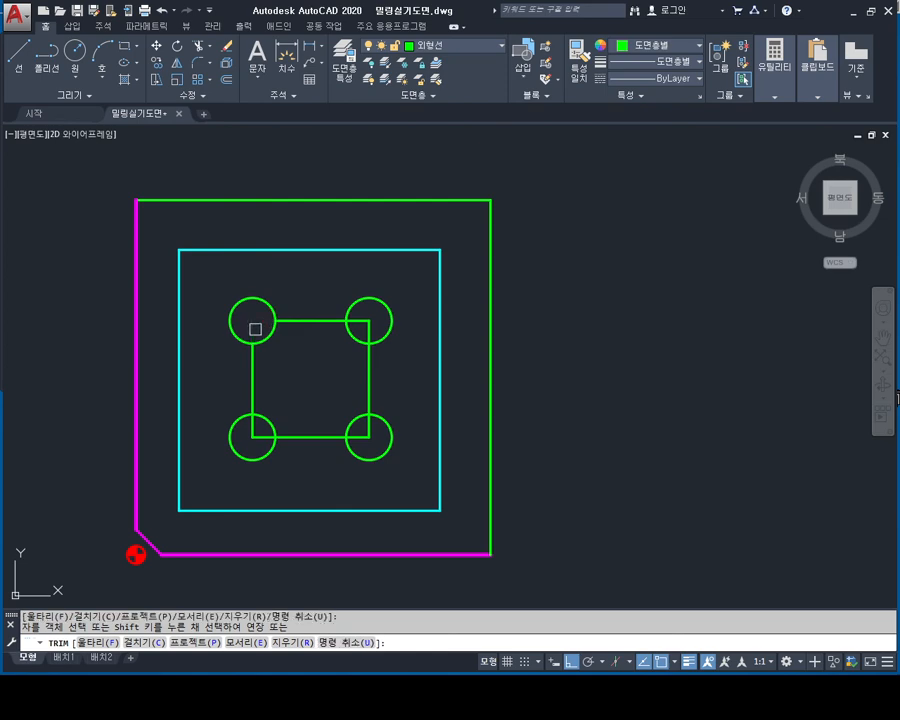
{"action": "left_click", "coordinate": [374, 313]}
{"action": "key", "text": "Escape"}
- Draw a vertical reference line to the right of the 상판 plan view, extending above and below it
{"action": "scroll", "coordinate": [346, 398], "scroll_direction": "down", "scroll_amount": 2}
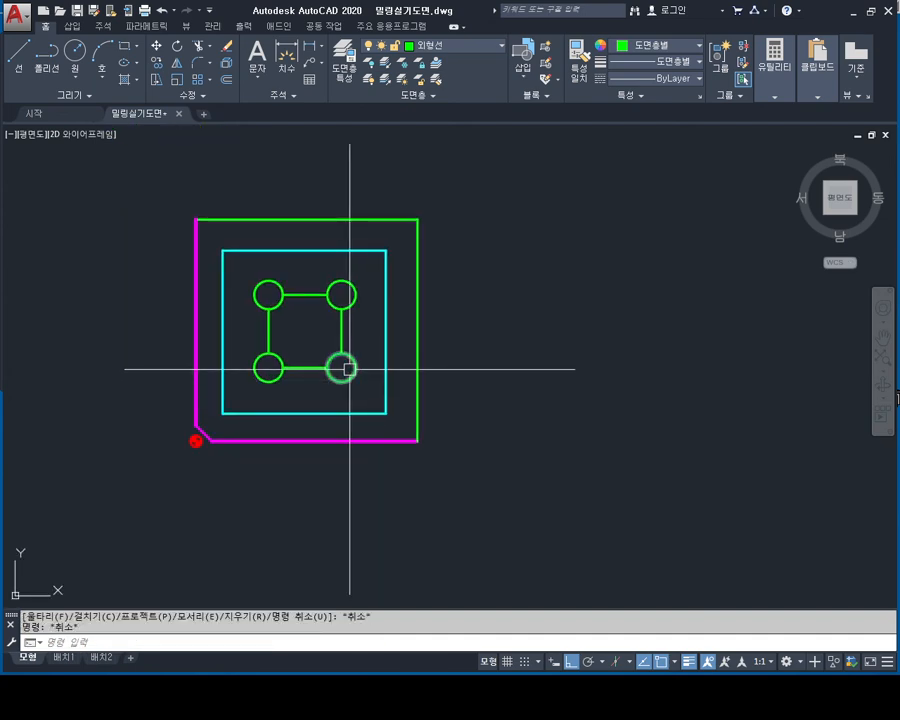
{"action": "scroll", "coordinate": [320, 370], "scroll_direction": "down", "scroll_amount": 2}
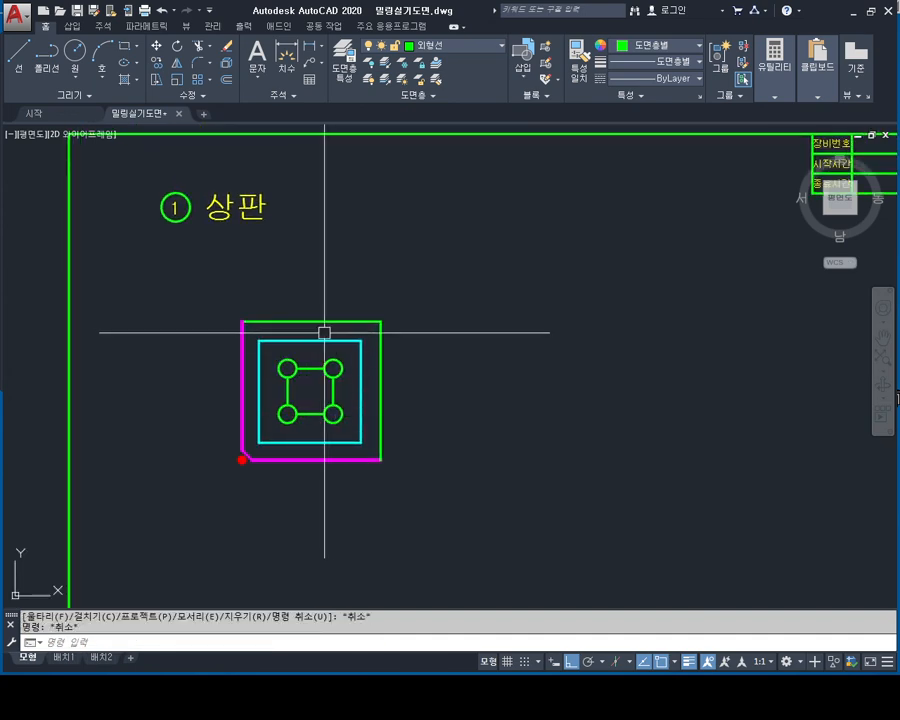
{"action": "scroll", "coordinate": [365, 384], "scroll_direction": "up", "scroll_amount": 2}
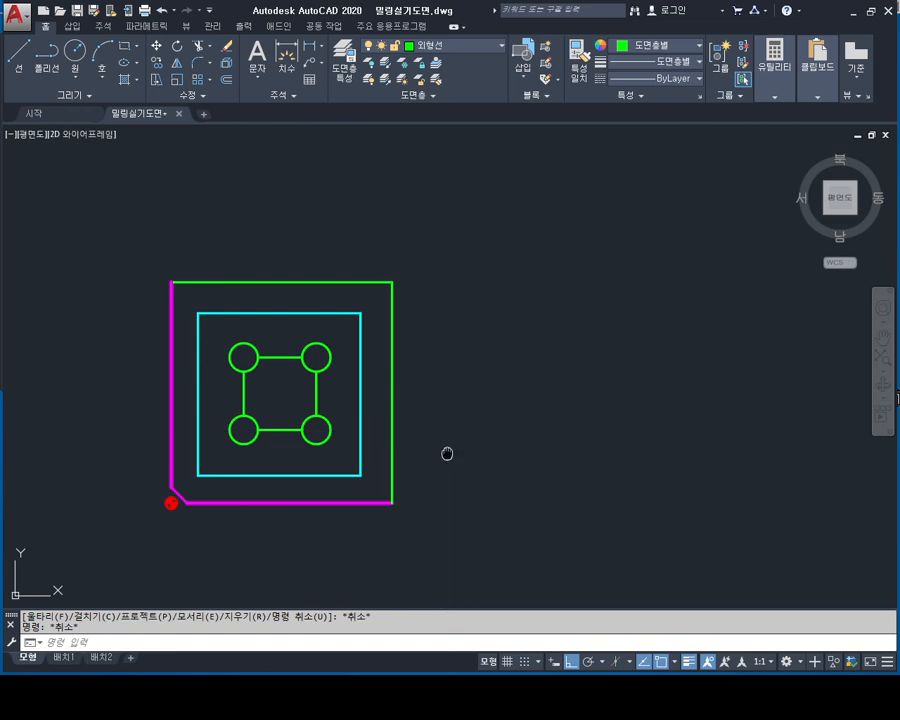
{"action": "scroll", "coordinate": [447, 454], "scroll_direction": "down", "scroll_amount": 2}
{"action": "middle_click_drag", "start_coordinate": [430, 418], "coordinate": [414, 416]}
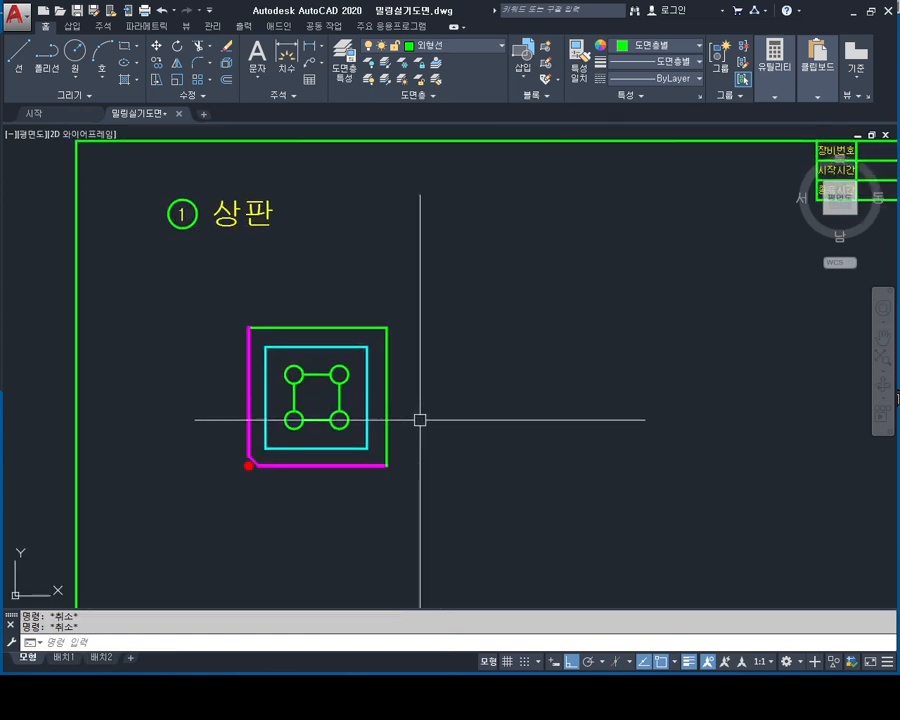
{"action": "key", "text": "Return"}
{"action": "left_click", "coordinate": [461, 252]}
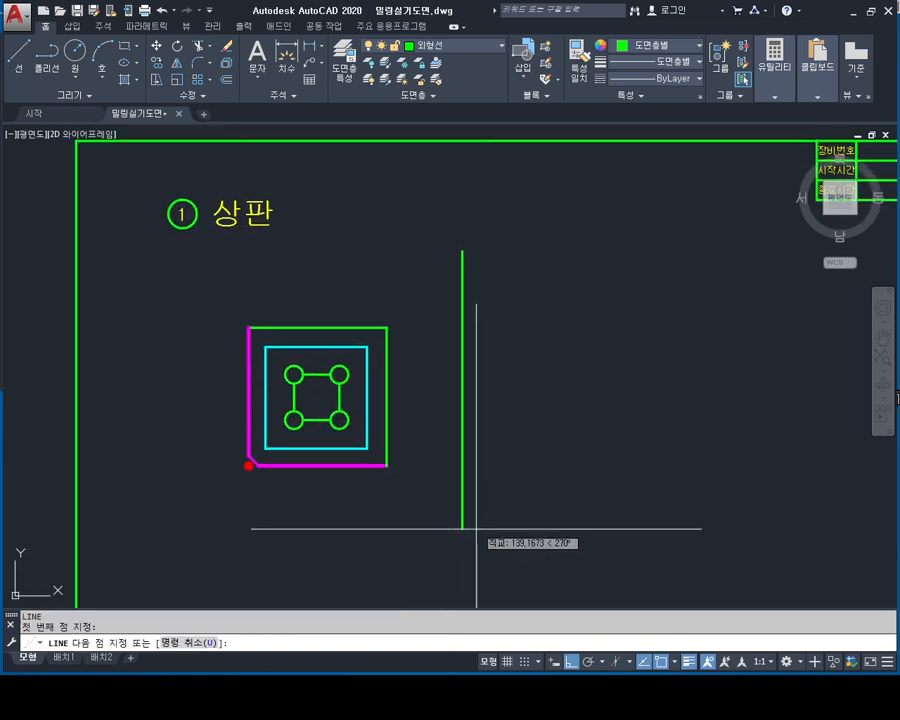
{"action": "left_click", "coordinate": [461, 575]}
{"action": "key", "text": "Escape"}
{"action": "key", "text": "Escape"}
{"action": "key", "text": "Escape"}
- Mirror the whole 상판 plan view with its datum mark across the vertical reference line, keeping the original
{"action": "middle_click_drag", "start_coordinate": [433, 531], "coordinate": [422, 496]}
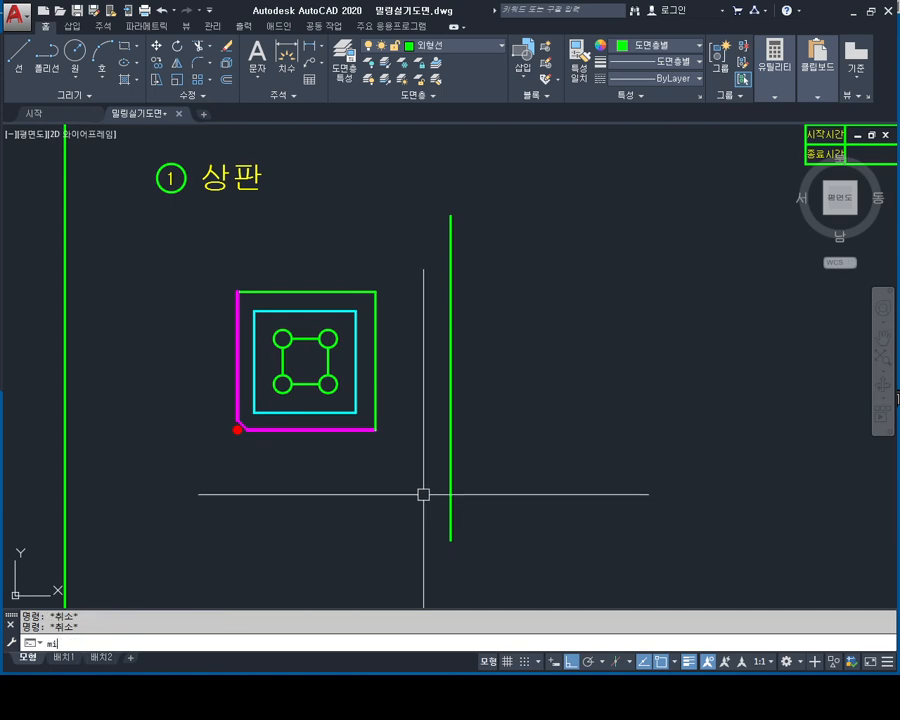
{"action": "left_click", "coordinate": [377, 224]}
{"action": "left_click", "coordinate": [211, 507]}
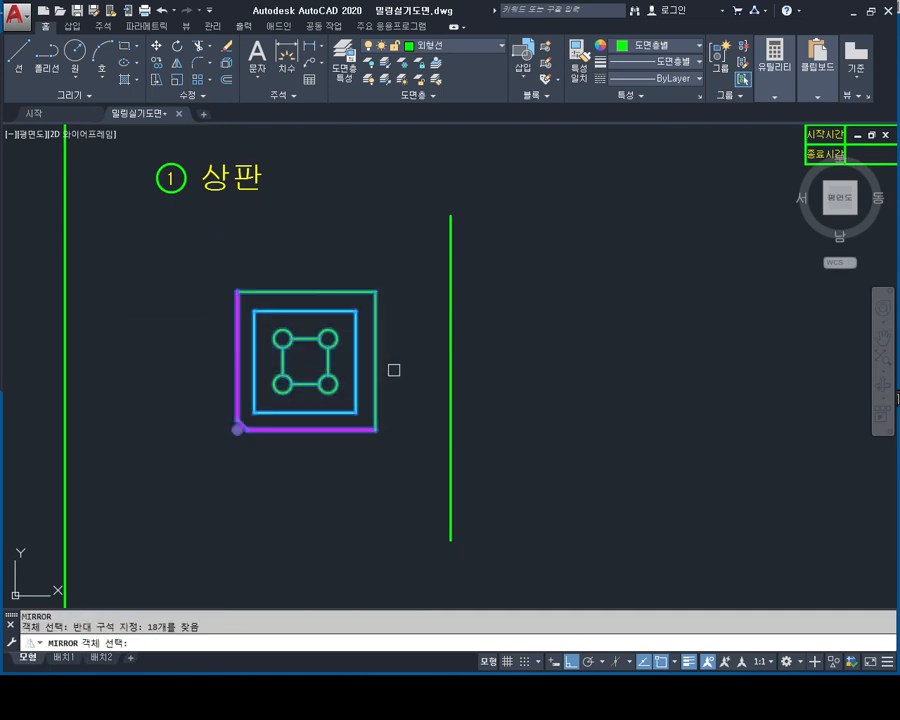
{"action": "left_click", "coordinate": [406, 262]}
{"action": "left_click", "coordinate": [216, 482]}
{"action": "key", "text": "Return"}
{"action": "left_click", "coordinate": [451, 216]}
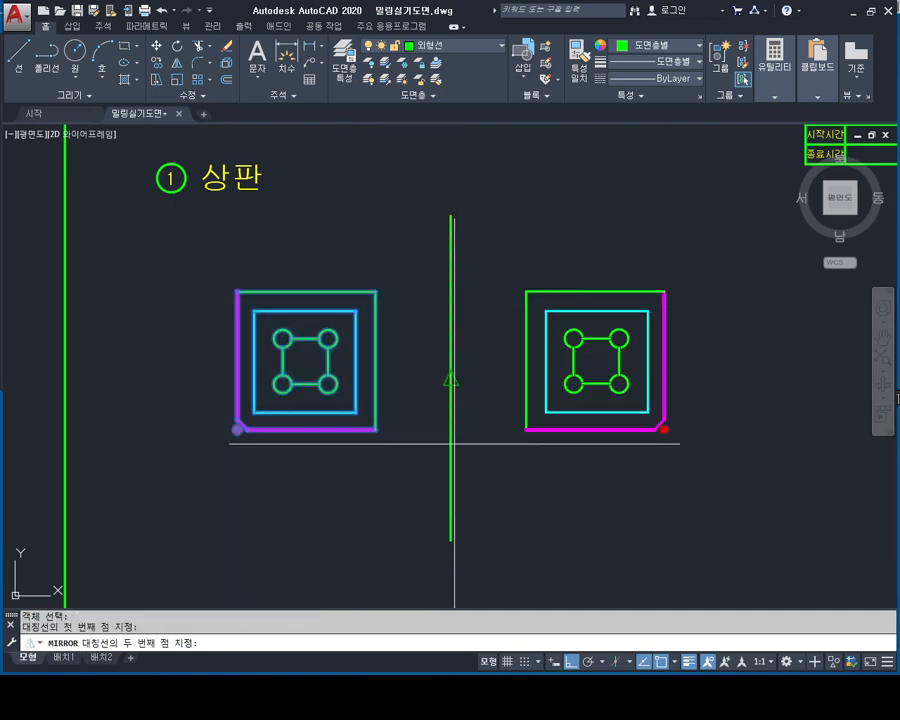
{"action": "left_click", "coordinate": [450, 537]}
{"action": "key", "text": "Escape"}
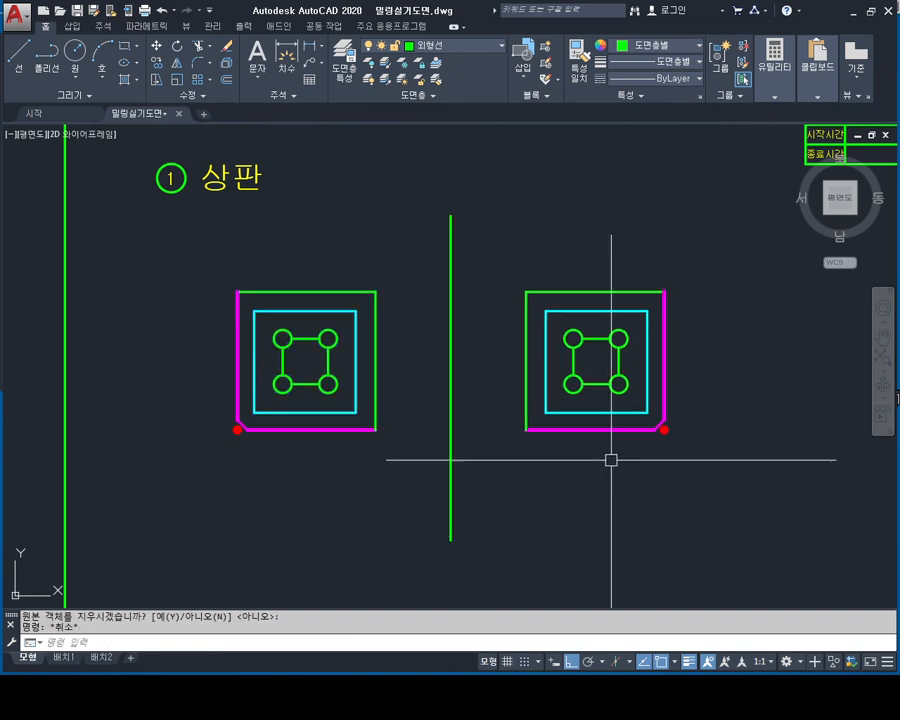
- Inspect the mirrored 상판 plan view and compare it with the original beside it
{"action": "scroll", "coordinate": [611, 460], "scroll_direction": "up", "scroll_amount": 4}
{"action": "middle_click_drag", "start_coordinate": [488, 420], "coordinate": [434, 460]}
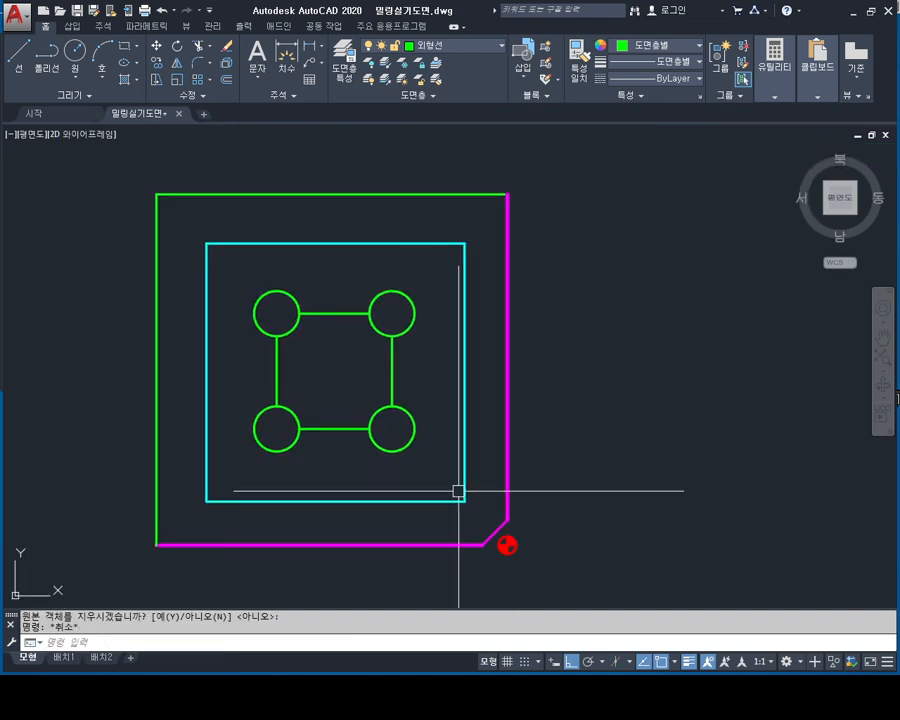
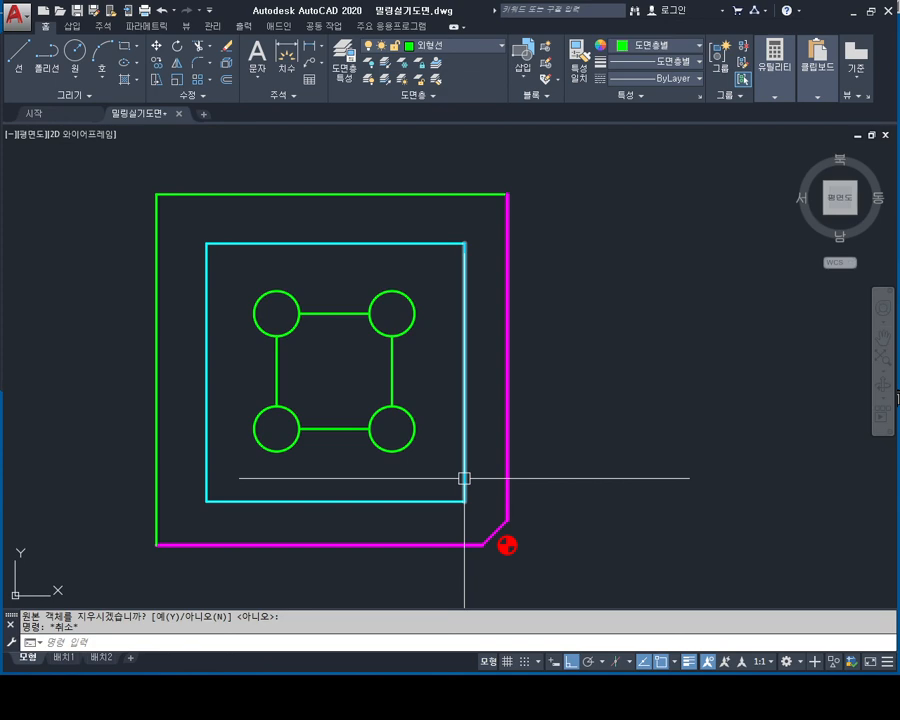
{"action": "scroll", "coordinate": [522, 440], "scroll_direction": "down", "scroll_amount": 2}
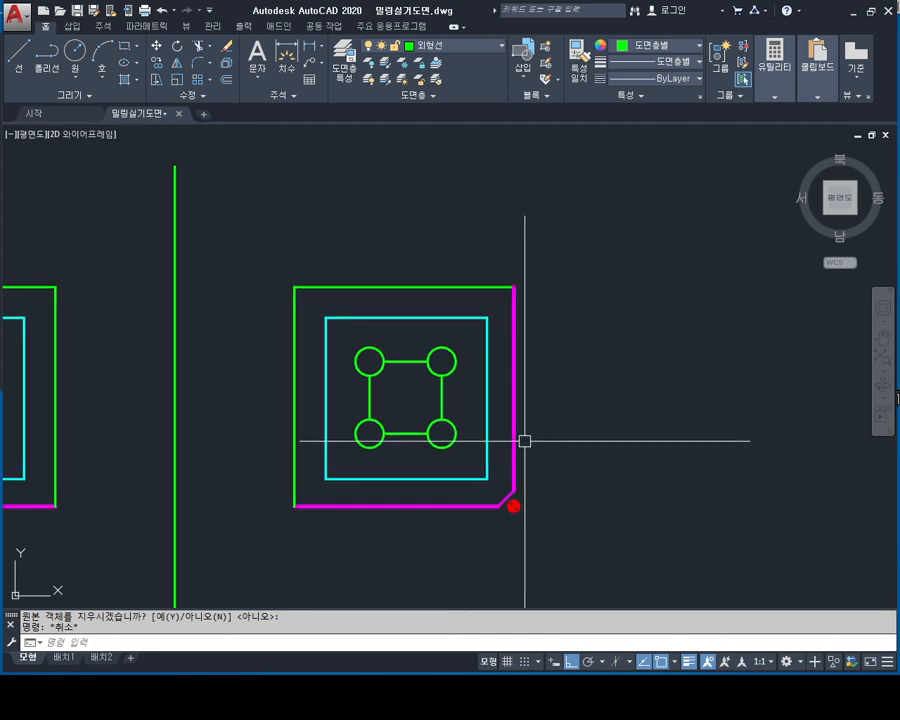
{"action": "scroll", "coordinate": [636, 370], "scroll_direction": "down", "scroll_amount": 2}
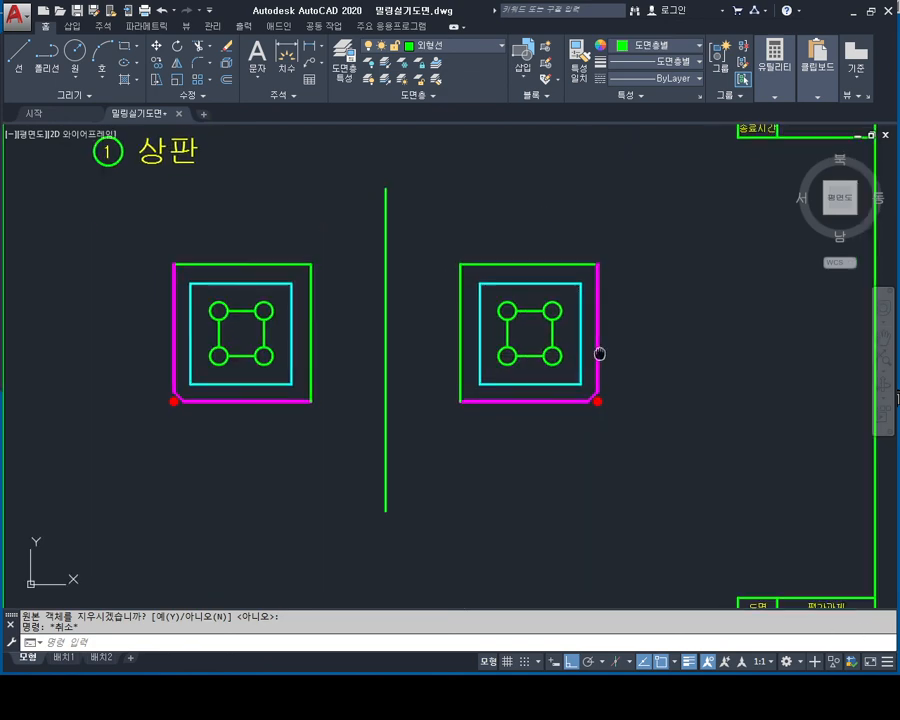
{"action": "scroll", "coordinate": [596, 350], "scroll_direction": "up", "scroll_amount": 1}
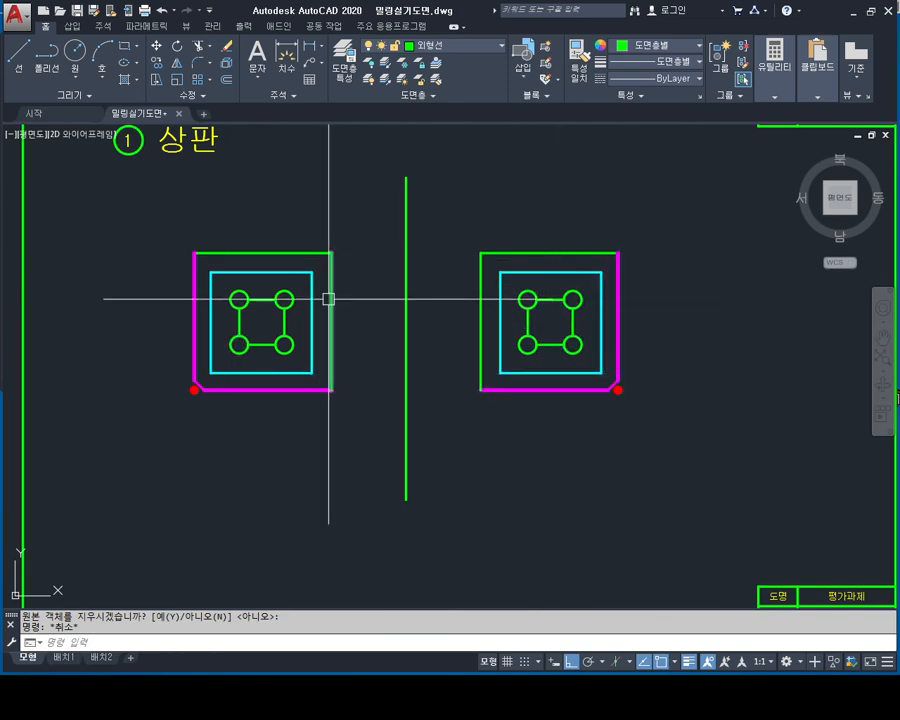
- Review the plan dimensions on both 하판 sheets and compare them with the mirrored 상판 plan view
{"action": "scroll", "coordinate": [540, 327], "scroll_direction": "down", "scroll_amount": 4}
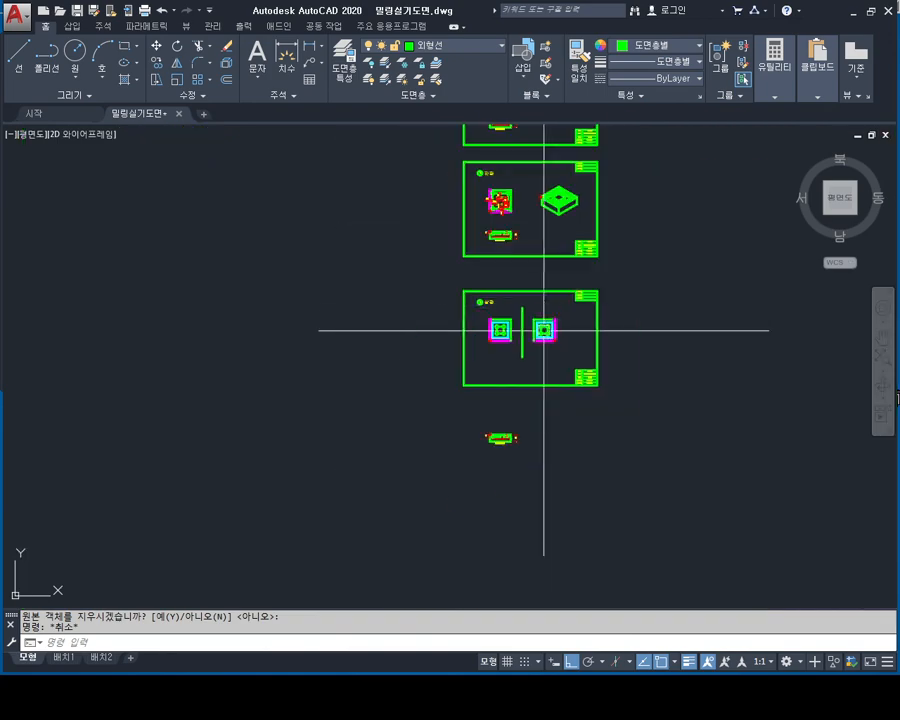
{"action": "scroll", "coordinate": [380, 290], "scroll_direction": "up", "scroll_amount": 5}
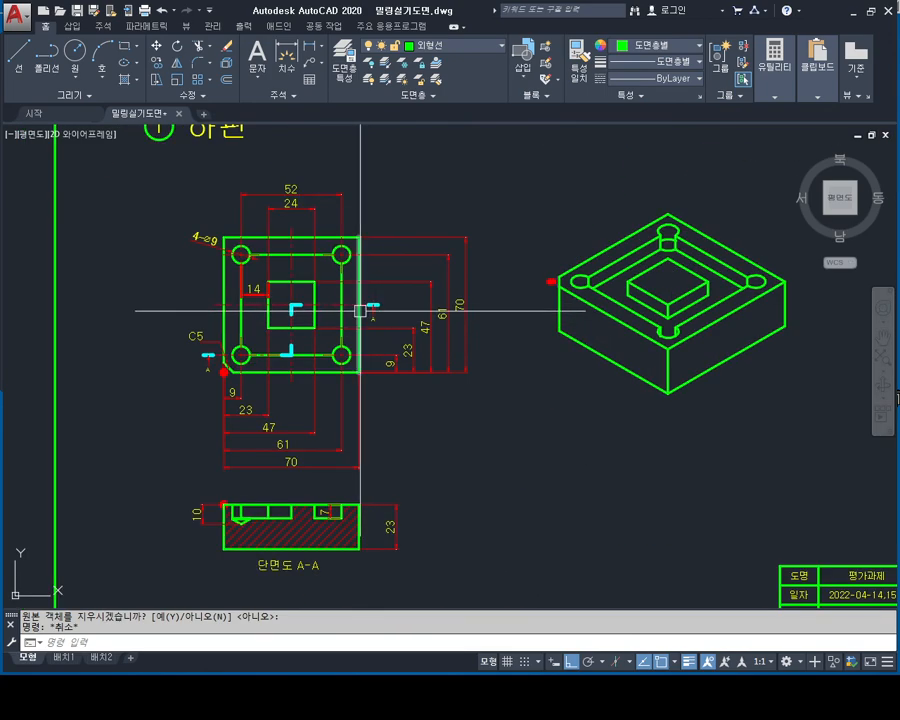
{"action": "scroll", "coordinate": [278, 266], "scroll_direction": "up", "scroll_amount": 4}
{"action": "middle_click_drag", "start_coordinate": [278, 266], "coordinate": [280, 378]}
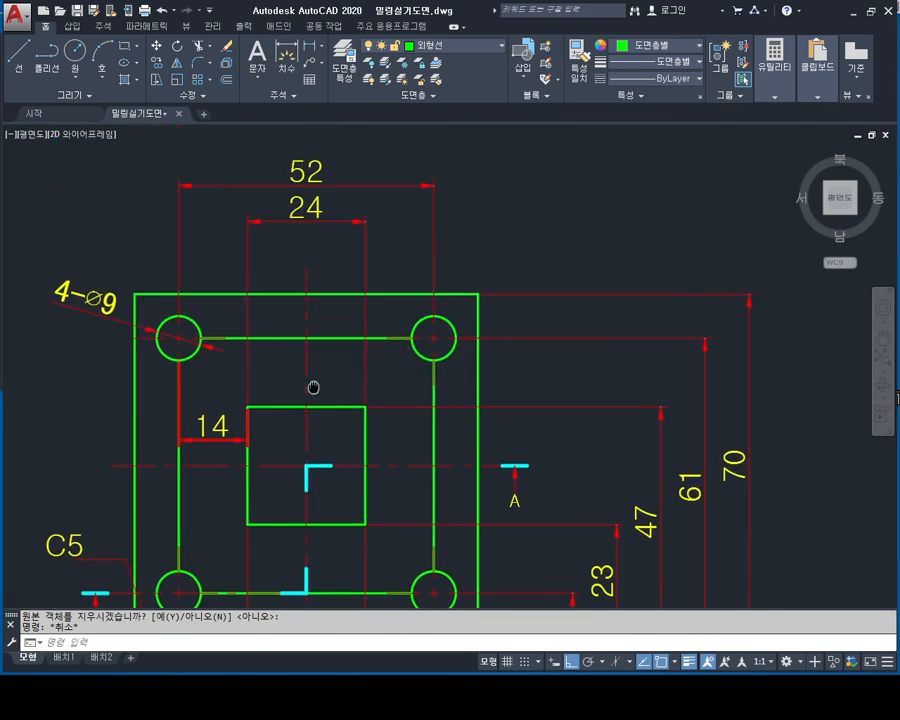
{"action": "scroll", "coordinate": [310, 380], "scroll_direction": "down", "scroll_amount": 2}
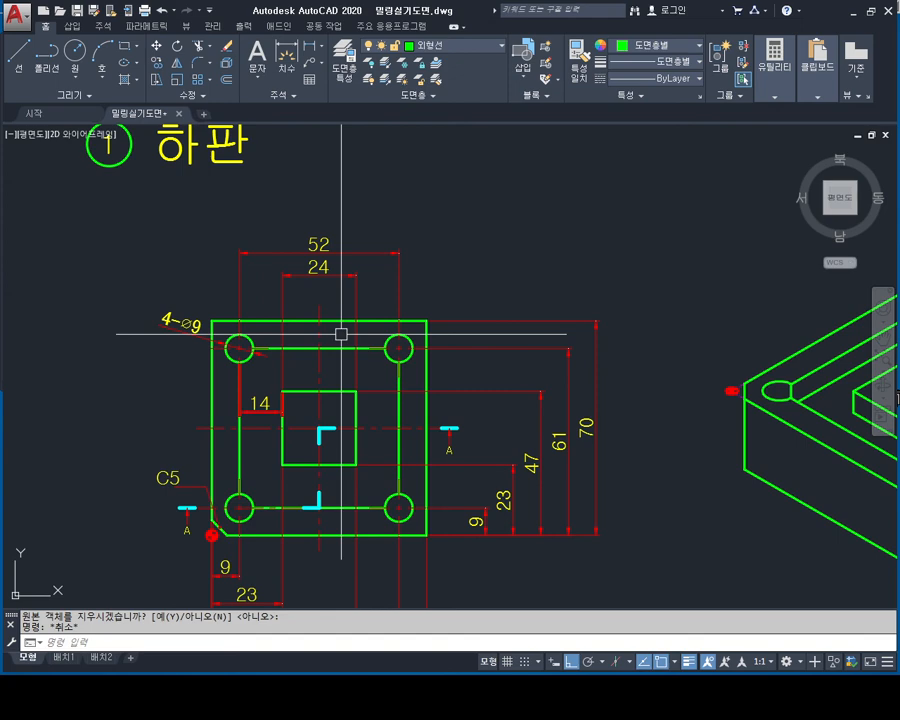
{"action": "scroll", "coordinate": [420, 316], "scroll_direction": "down", "scroll_amount": 2}
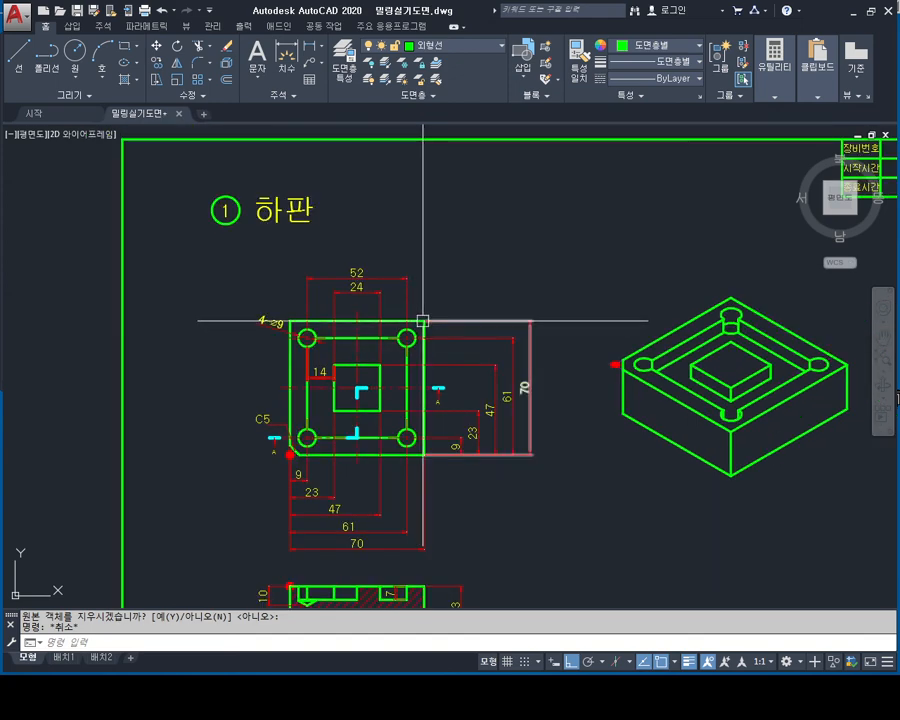
{"action": "middle_click_drag", "start_coordinate": [480, 488], "coordinate": [470, 366]}
{"action": "scroll", "coordinate": [472, 373], "scroll_direction": "down", "scroll_amount": 2}
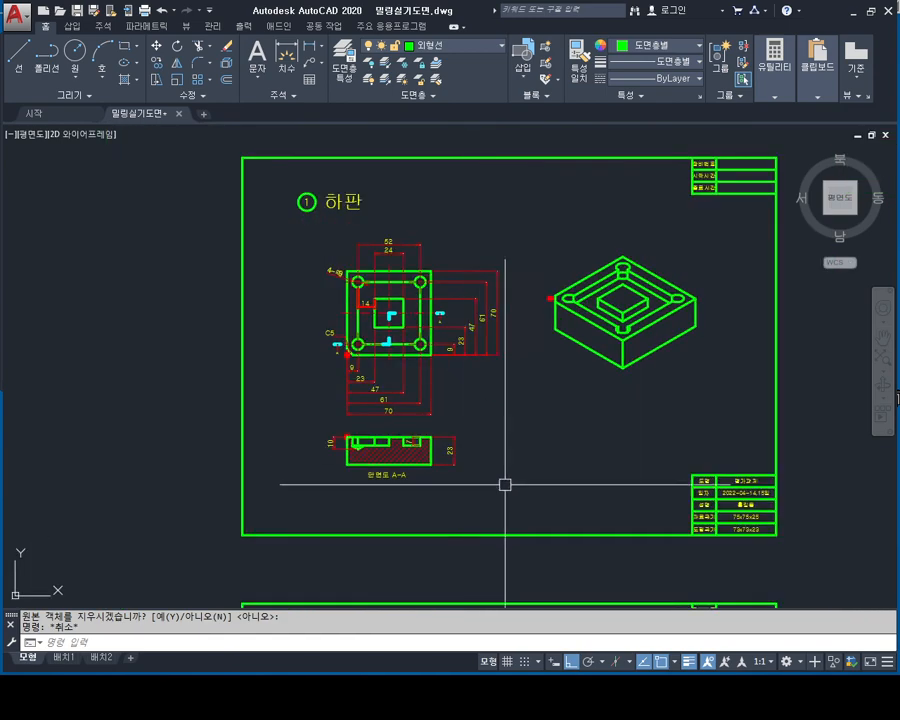
{"action": "middle_click_drag", "start_coordinate": [499, 486], "coordinate": [437, 305]}
{"action": "middle_click_drag", "start_coordinate": [400, 520], "coordinate": [375, 310]}
{"action": "scroll", "coordinate": [331, 386], "scroll_direction": "up", "scroll_amount": 4}
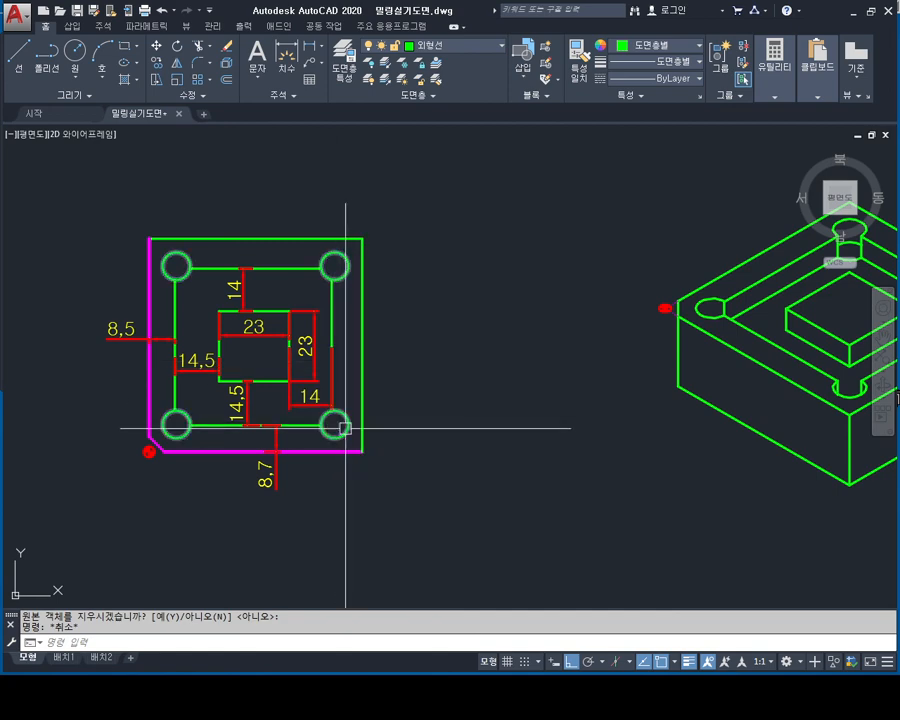
{"action": "scroll", "coordinate": [340, 362], "scroll_direction": "down", "scroll_amount": 2}
{"action": "middle_click_drag", "start_coordinate": [350, 365], "coordinate": [350, 395]}
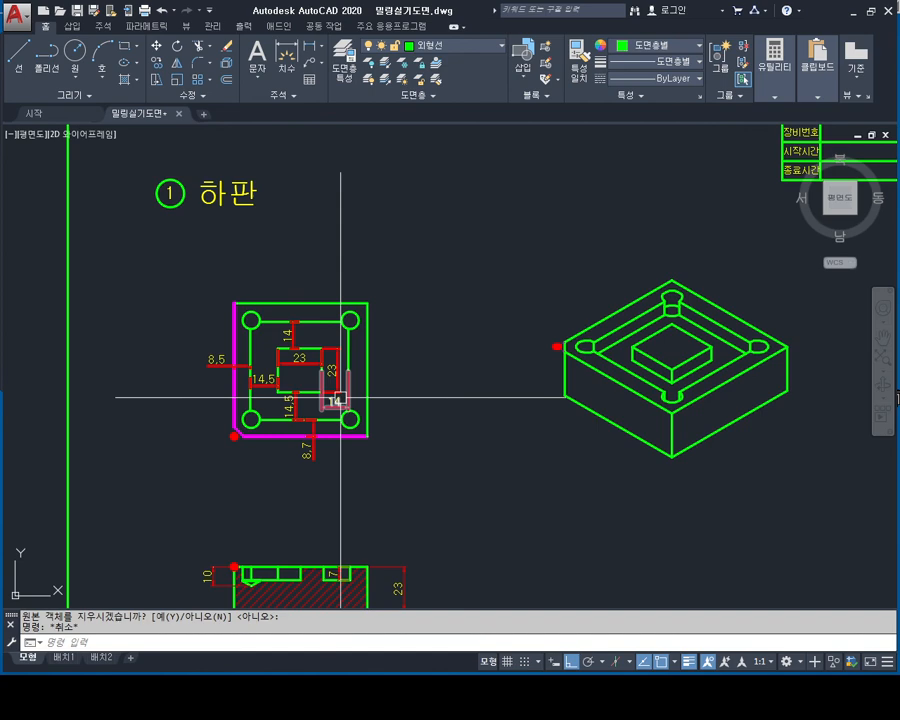
{"action": "scroll", "coordinate": [340, 397], "scroll_direction": "down", "scroll_amount": 4}
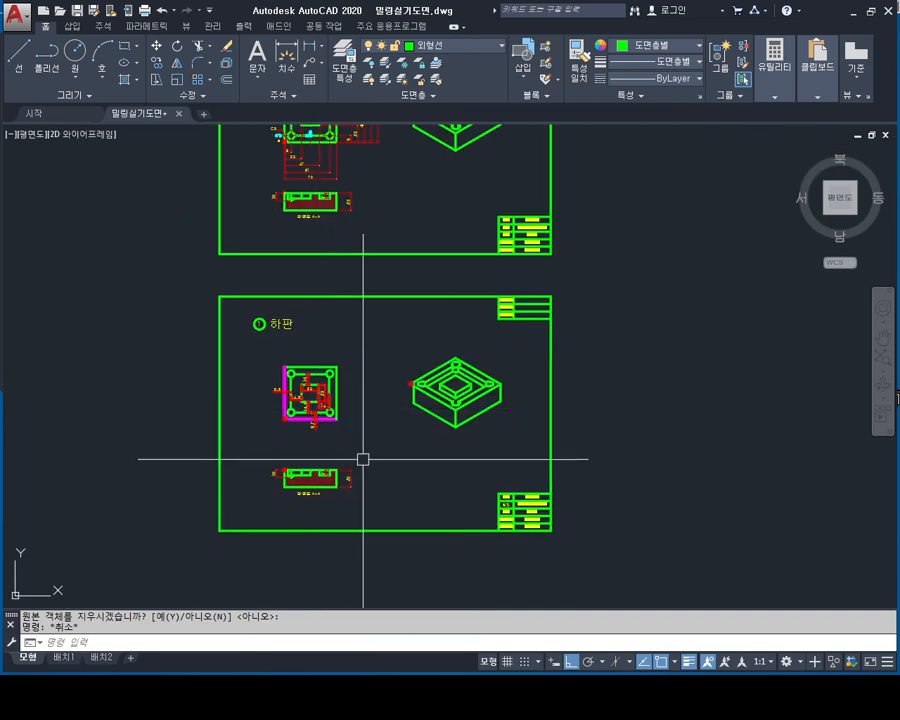
{"action": "mouse_move", "coordinate": [363, 459]}
{"action": "middle_mouse_down"}
{"action": "mouse_move", "coordinate": [315, 258]}
{"action": "mouse_move", "coordinate": [319, 145]}
{"action": "middle_mouse_up"}
{"action": "scroll", "coordinate": [303, 448], "scroll_direction": "up", "scroll_amount": 4}
{"action": "middle_click_drag", "start_coordinate": [303, 448], "coordinate": [274, 507]}
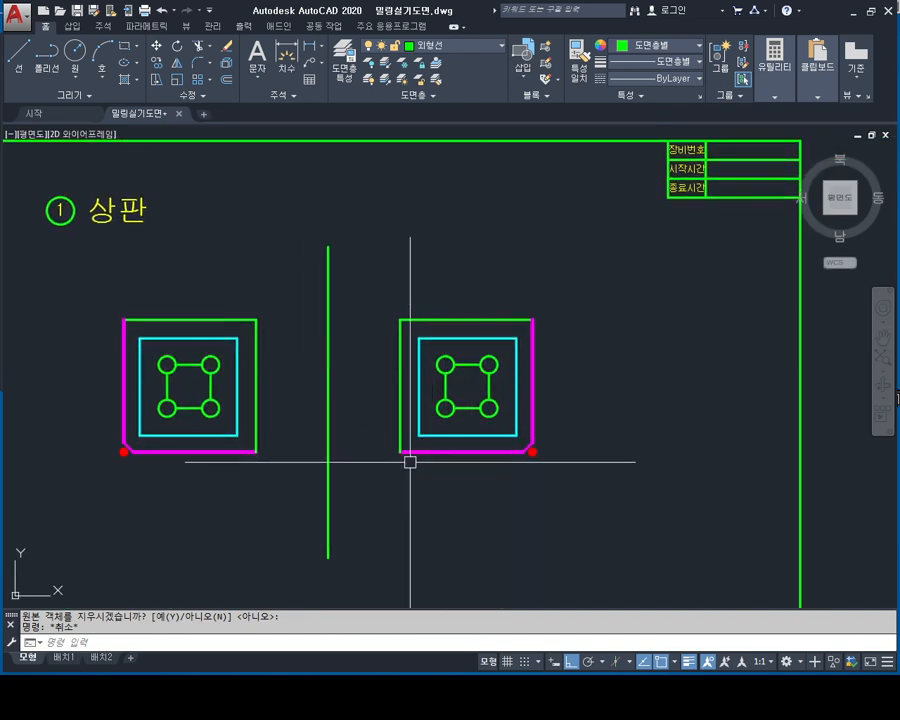
{"action": "scroll", "coordinate": [471, 409], "scroll_direction": "up", "scroll_amount": 4}
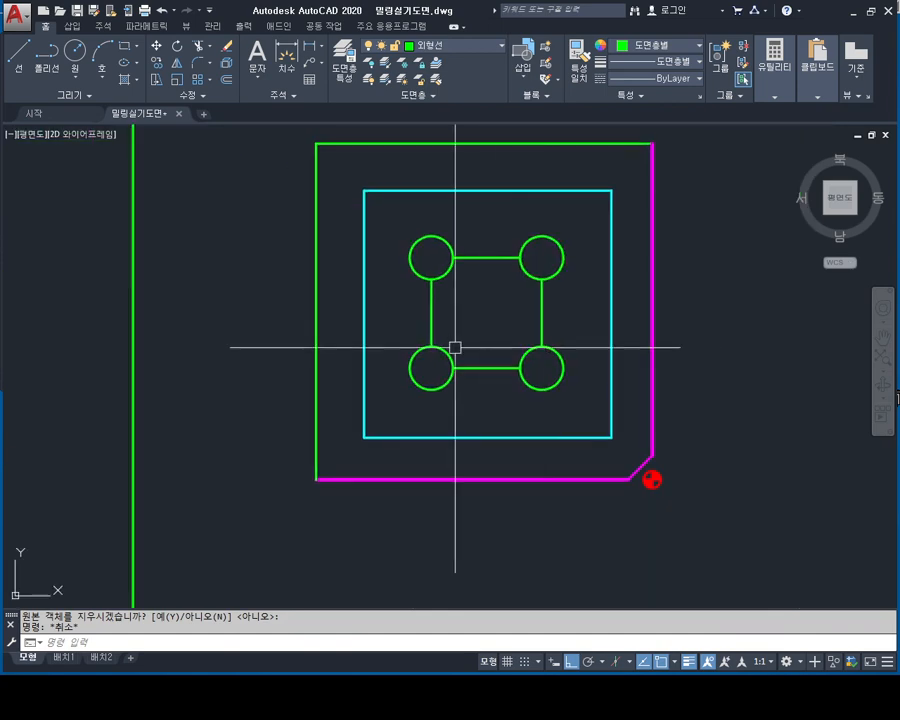
- Dimension the horizontal offset between the mirrored 상판 view's chamfered outer side and the cyan square's nearest edge, placing it below the view
{"action": "scroll", "coordinate": [452, 346], "scroll_direction": "down", "scroll_amount": 4}
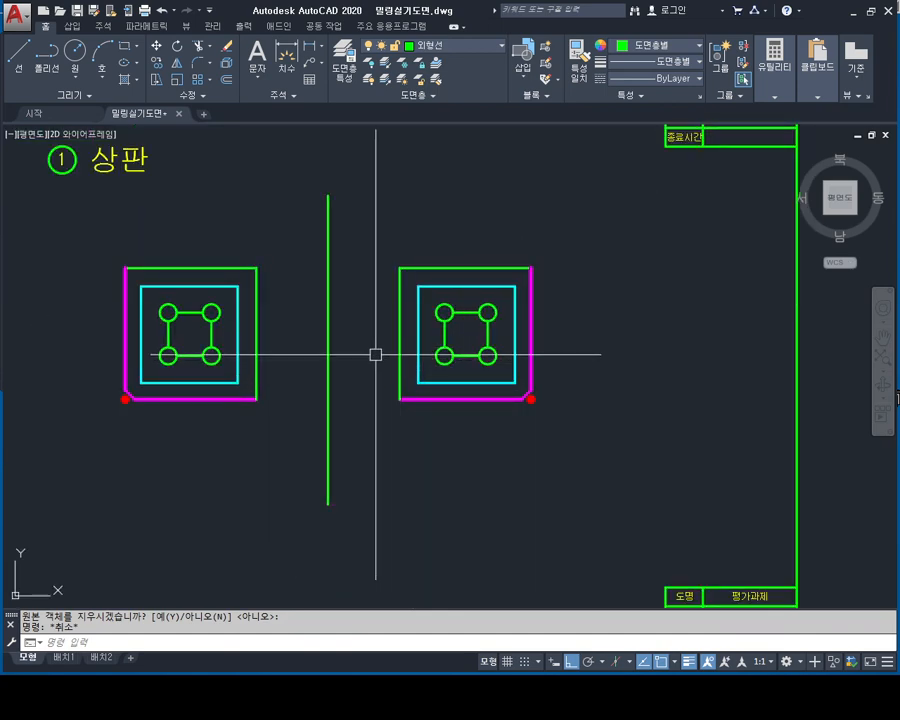
{"action": "middle_click_drag", "start_coordinate": [500, 354], "coordinate": [430, 378]}
{"action": "scroll", "coordinate": [430, 368], "scroll_direction": "up", "scroll_amount": 2}
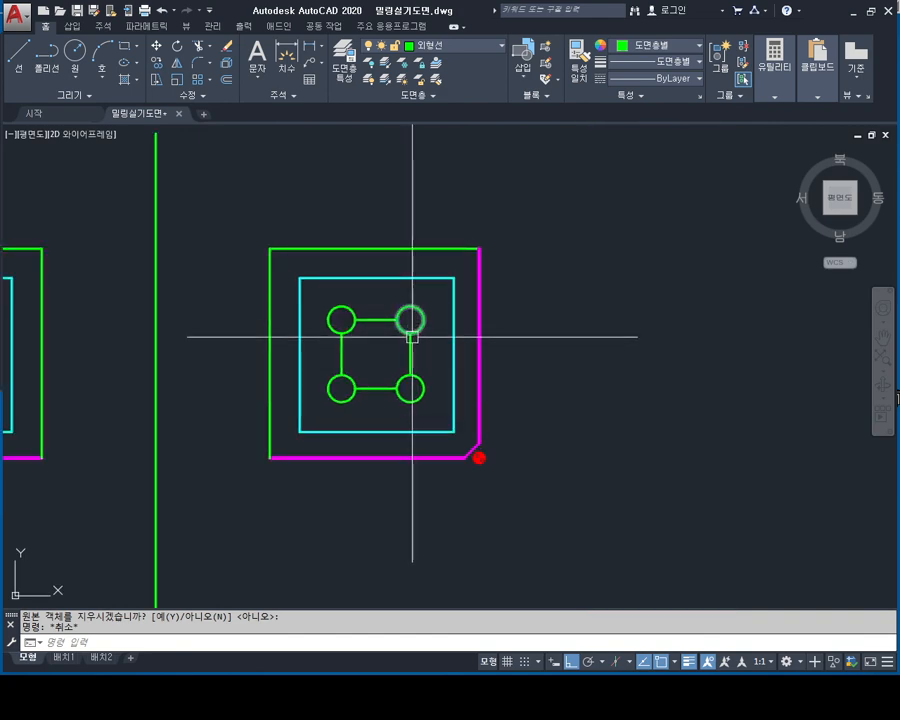
{"action": "middle_click_drag", "start_coordinate": [412, 337], "coordinate": [405, 275]}
{"action": "key", "text": "Escape"}
{"action": "left_click", "coordinate": [311, 50]}
{"action": "scroll", "coordinate": [417, 253], "scroll_direction": "up", "scroll_amount": 2}
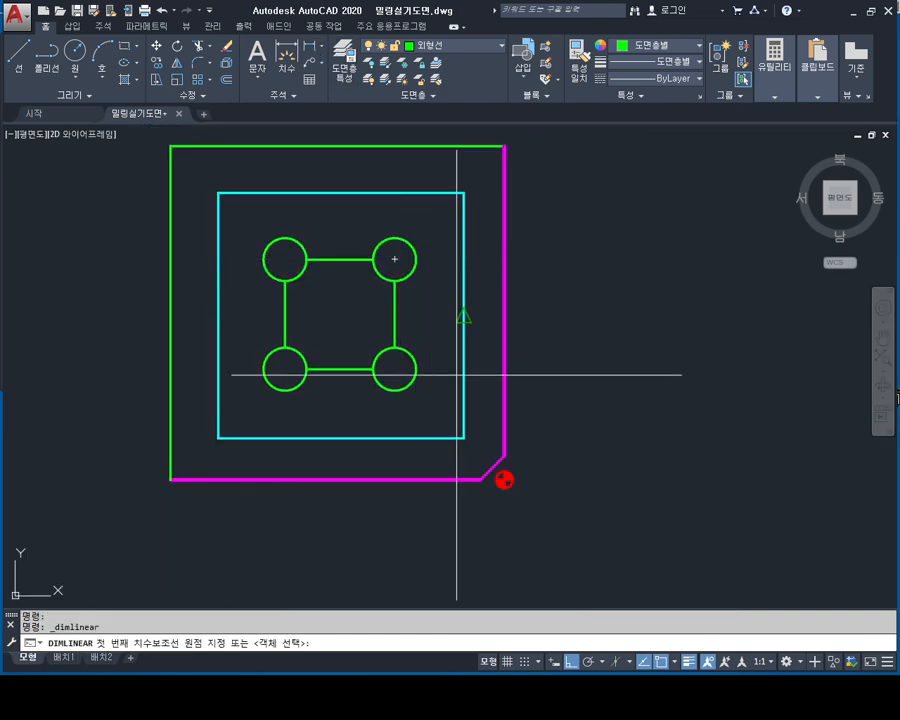
{"action": "left_click", "coordinate": [504, 455]}
{"action": "left_click", "coordinate": [482, 480]}
{"action": "left_click", "coordinate": [470, 556]}
- Dimension the horizontal distance from the lower-right circle's center to the cyan square's right edge in the mirrored 상판 view
{"action": "key", "text": "Return"}
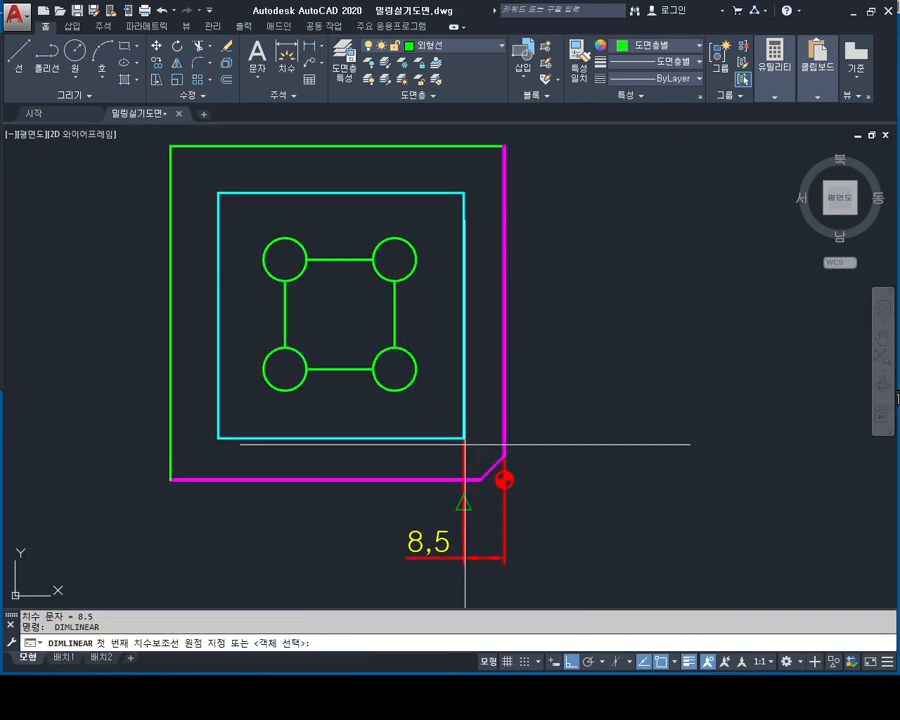
{"action": "left_click", "coordinate": [398, 348]}
{"action": "left_click", "coordinate": [464, 438]}
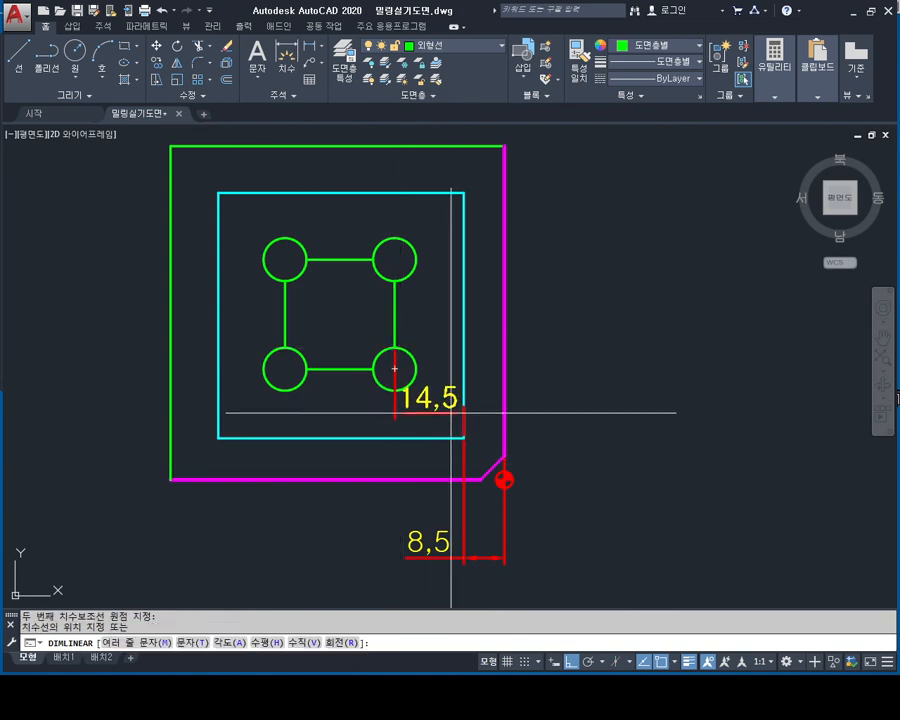
{"action": "left_click", "coordinate": [392, 410]}
{"action": "key", "text": "Escape"}
- Dimension the horizontal center distance between the two lower circles of the mirrored 상판 view, in line with the neighbouring dimension
{"action": "key", "text": "Return"}
{"action": "left_click", "coordinate": [395, 369]}
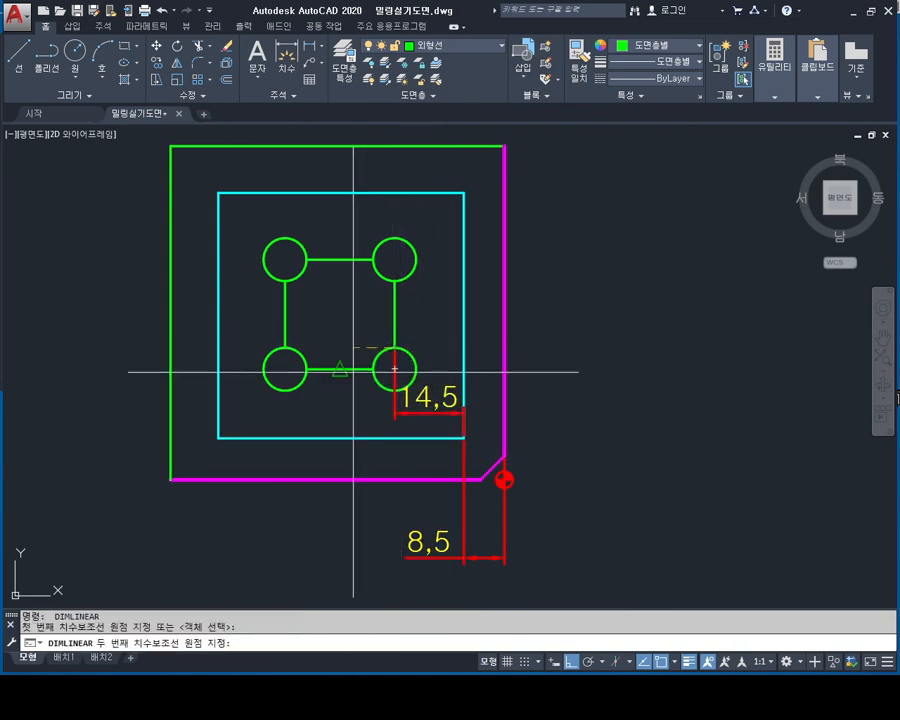
{"action": "left_click", "coordinate": [286, 369]}
{"action": "left_click", "coordinate": [379, 412]}
{"action": "key", "text": "Escape"}
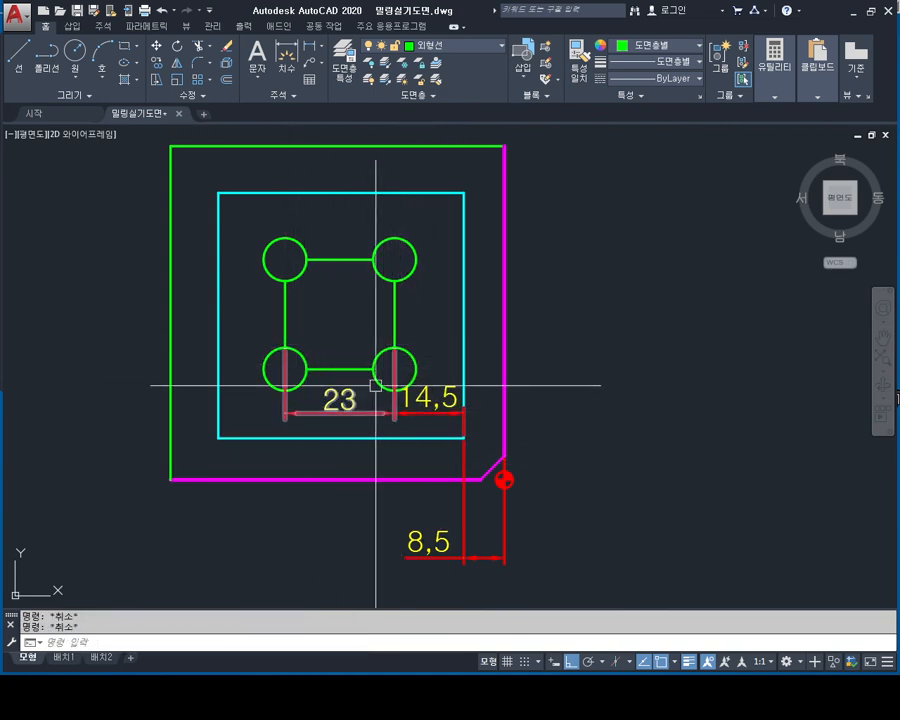
- Dimension the horizontal distance from the lower-left circle to the cyan square's left edge, placing it just above the circle
{"action": "key", "text": "Return"}
{"action": "left_click", "coordinate": [285, 349]}
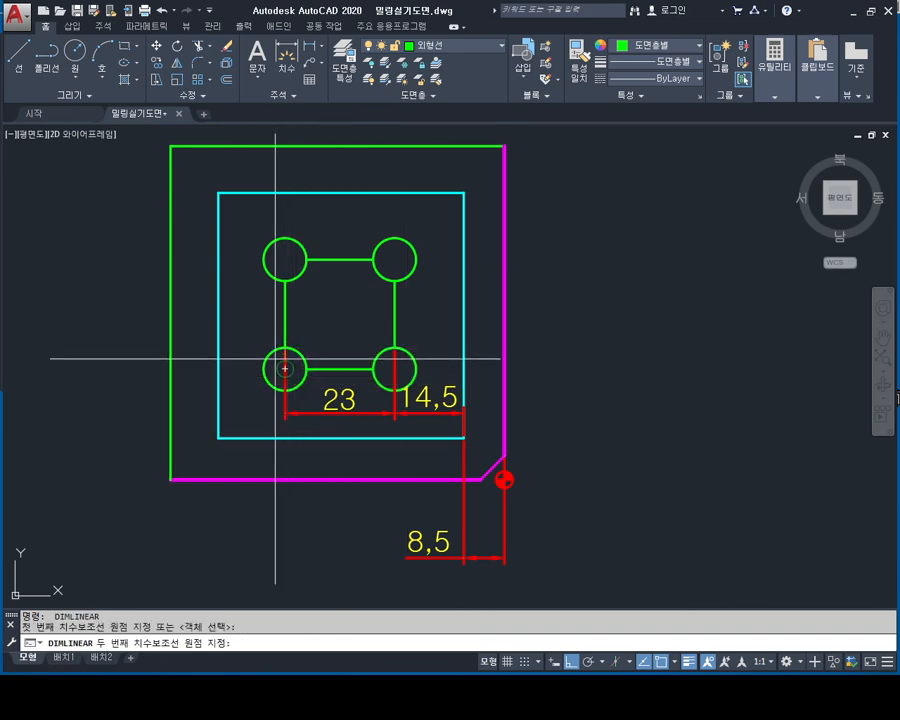
{"action": "left_click", "coordinate": [218, 344]}
{"action": "left_click", "coordinate": [253, 333]}
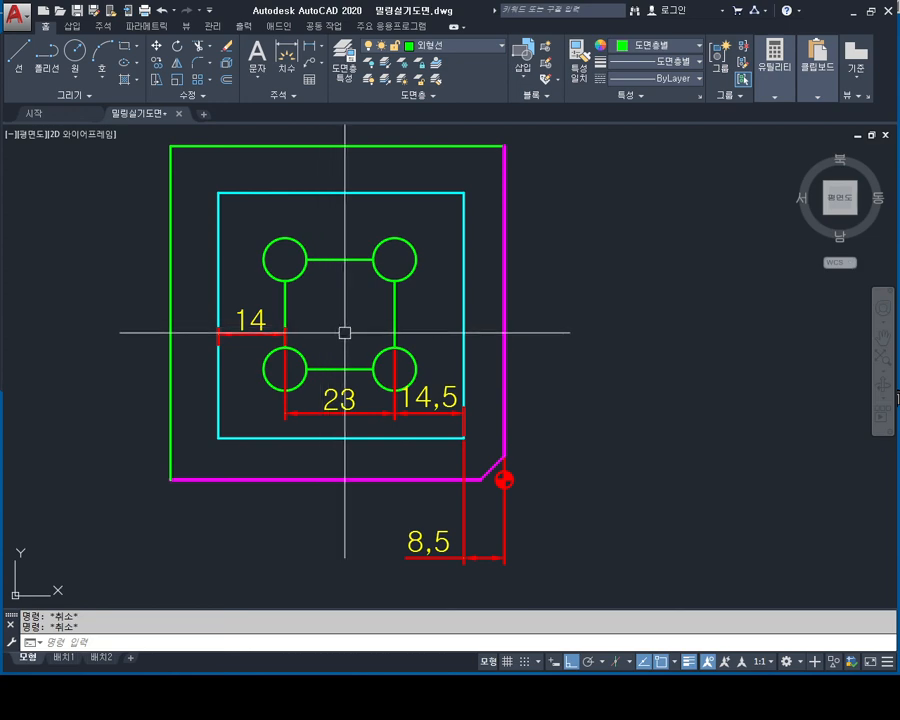
- Compare the new horizontal dimensions on the mirrored 상판 view with the plan dimensions on the 하판 sheet
{"action": "scroll", "coordinate": [345, 334], "scroll_direction": "down", "scroll_amount": 2}
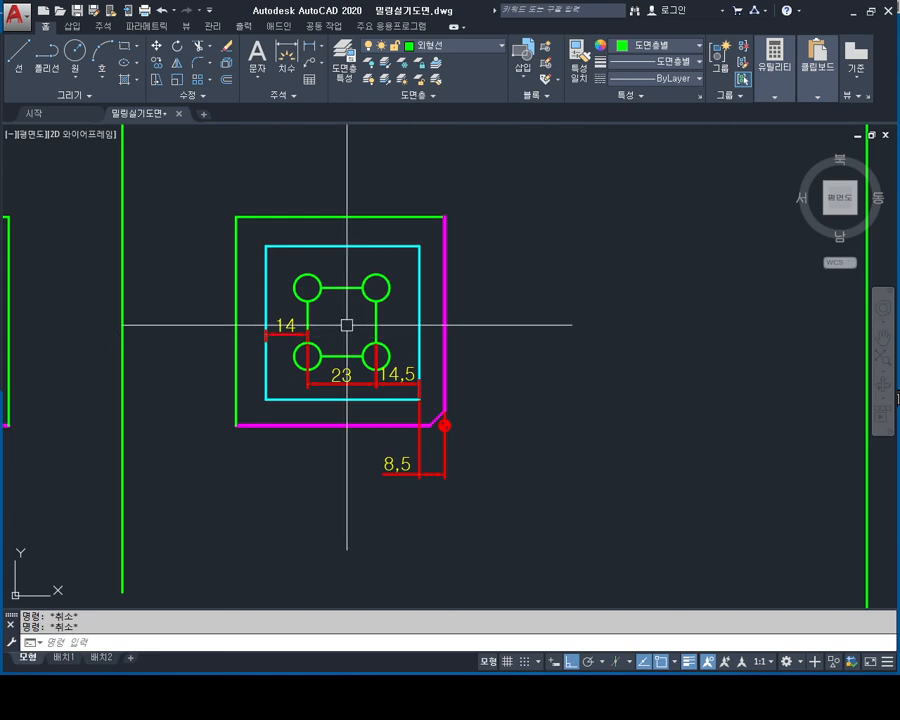
{"action": "scroll", "coordinate": [346, 324], "scroll_direction": "down", "scroll_amount": 4}
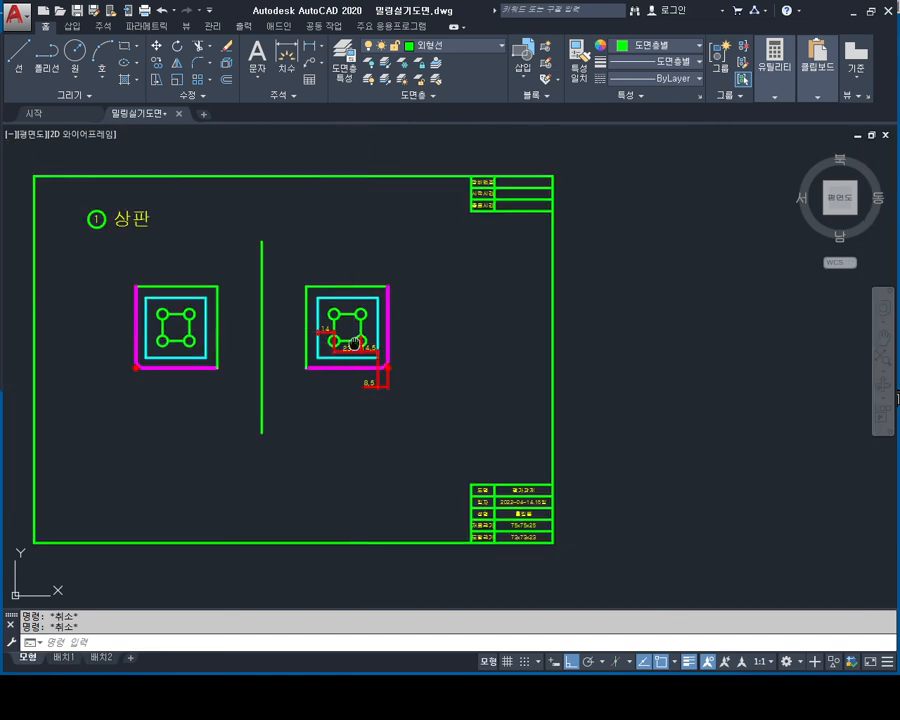
{"action": "middle_click_drag", "start_coordinate": [353, 342], "coordinate": [366, 345]}
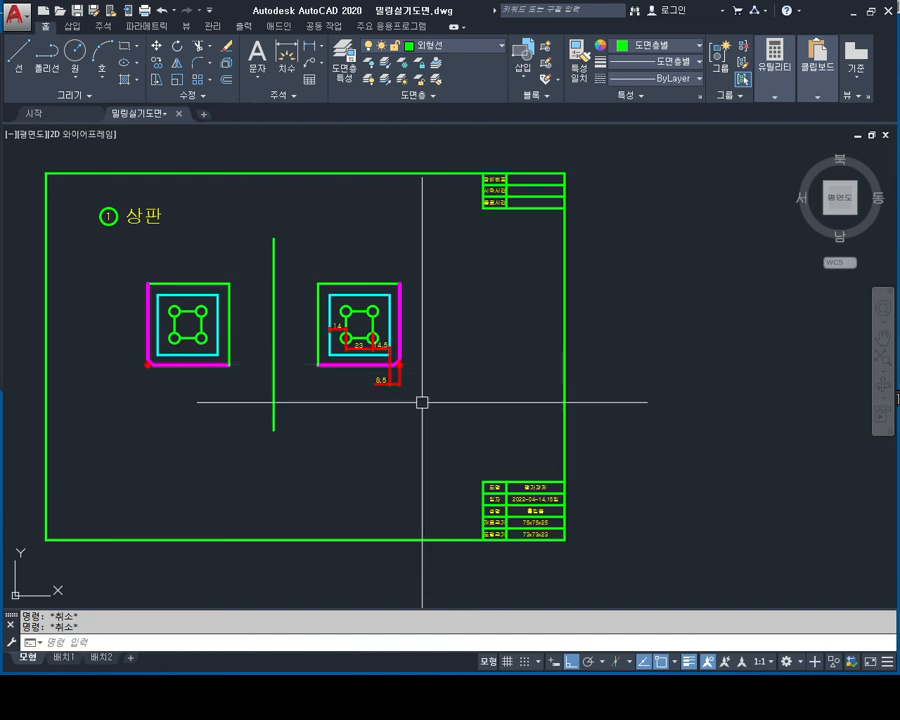
{"action": "scroll", "coordinate": [429, 388], "scroll_direction": "down", "scroll_amount": 2}
{"action": "middle_click_drag", "start_coordinate": [397, 434], "coordinate": [394, 395]}
{"action": "middle_click_drag", "start_coordinate": [366, 217], "coordinate": [364, 496]}
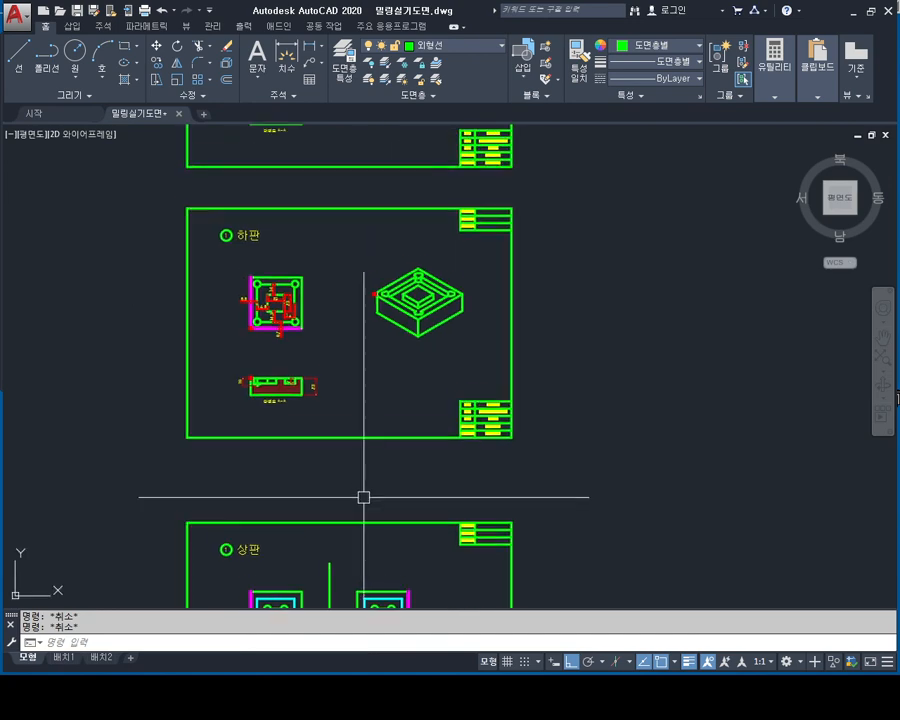
{"action": "scroll", "coordinate": [293, 348], "scroll_direction": "up", "scroll_amount": 2}
{"action": "scroll", "coordinate": [305, 400], "scroll_direction": "up", "scroll_amount": 4}
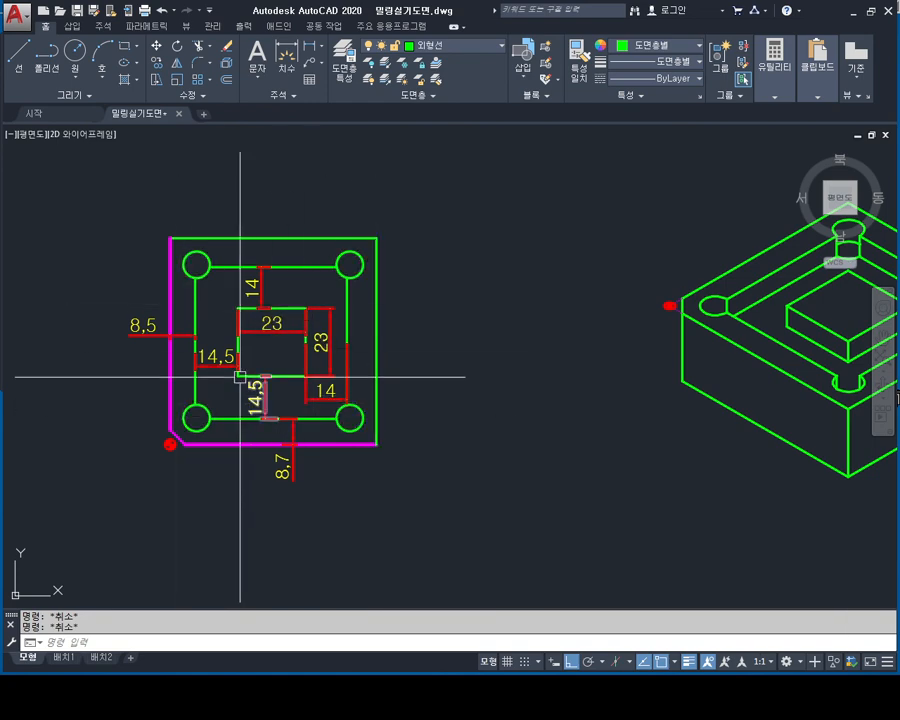
{"action": "scroll", "coordinate": [259, 299], "scroll_direction": "down", "scroll_amount": 2}
{"action": "mouse_move", "coordinate": [361, 499]}
{"action": "middle_mouse_down"}
{"action": "mouse_move", "coordinate": [354, 378]}
{"action": "mouse_move", "coordinate": [307, 75]}
{"action": "middle_mouse_up"}
{"action": "scroll", "coordinate": [308, 130], "scroll_direction": "down", "scroll_amount": 2}
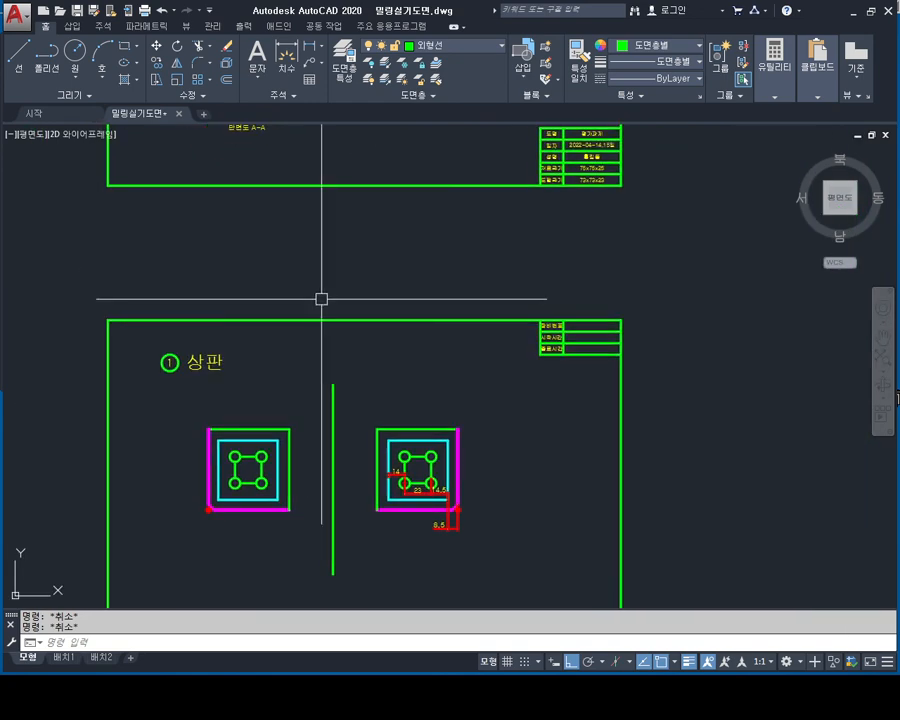